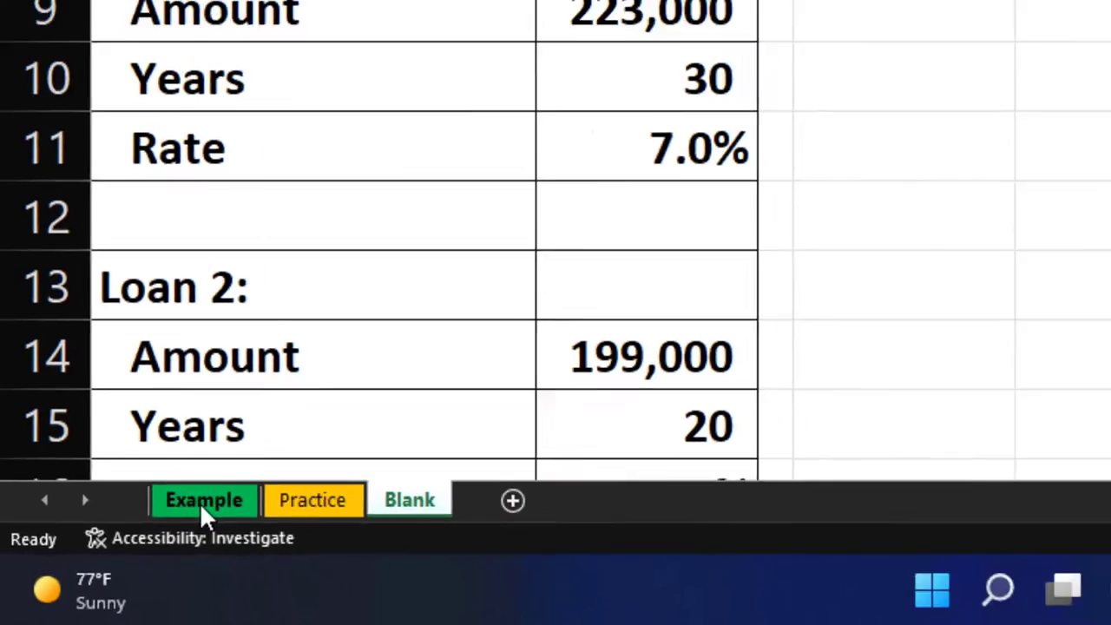
Step: Open the Example sheet and review the amount, years and rate of Loan 1
{"action": "left_click", "coordinate": [200, 503]}
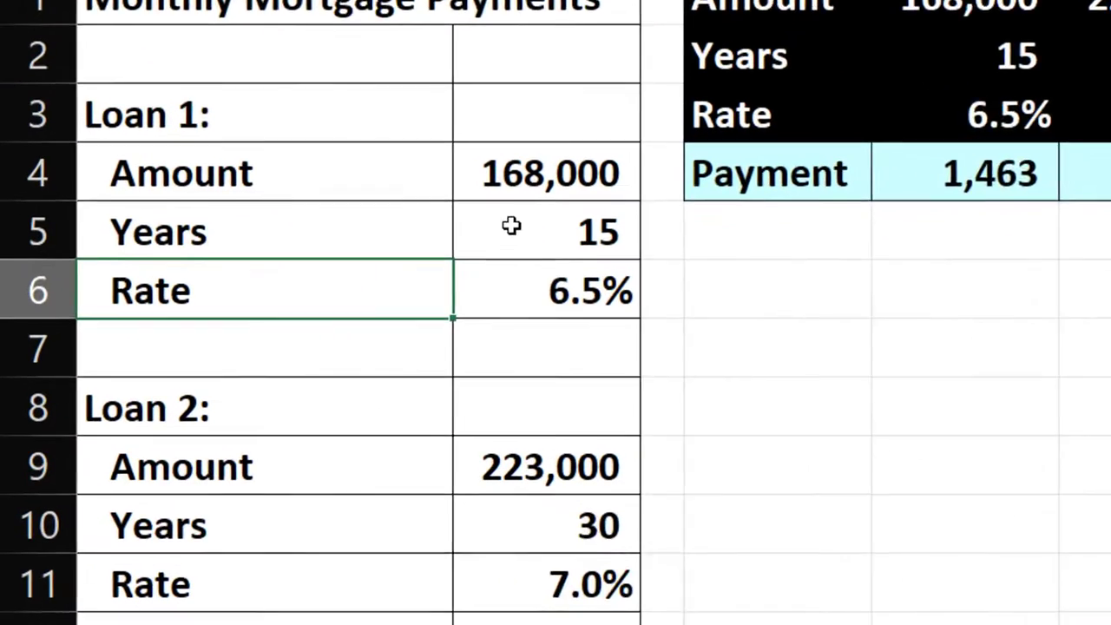
{"action": "left_click", "coordinate": [230, 248]}
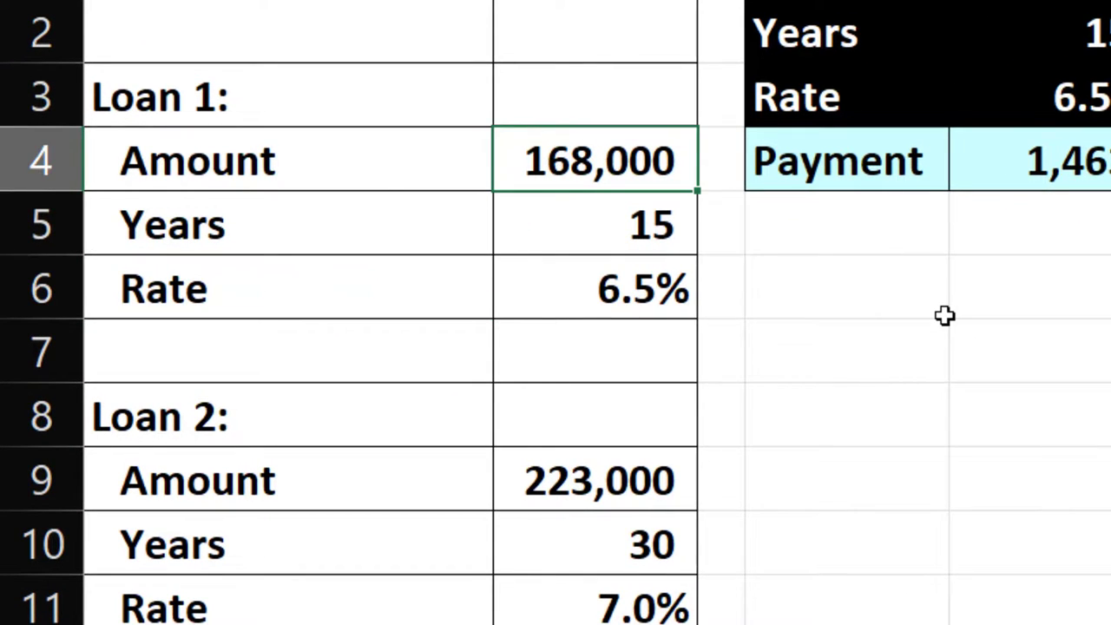
{"action": "key", "text": "Down"}
{"action": "key", "text": "Down"}
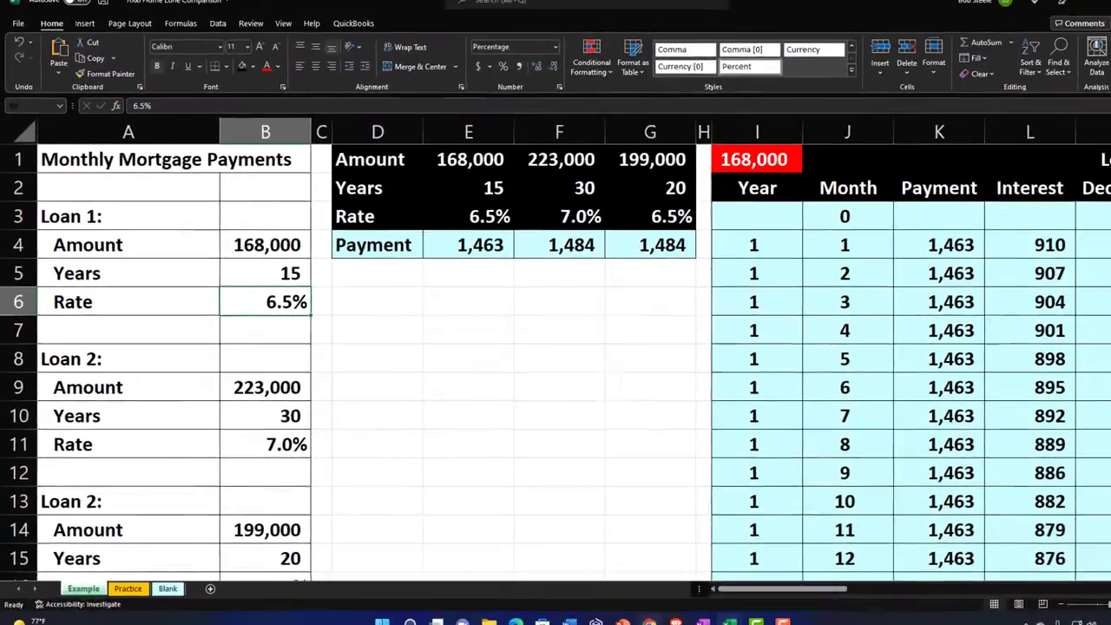
Step: Switch to the Calculator.net loan calculator in the browser and view its monthly amortization schedule, then return to the first calculator tab
{"action": "left_click", "coordinate": [619, 611]}
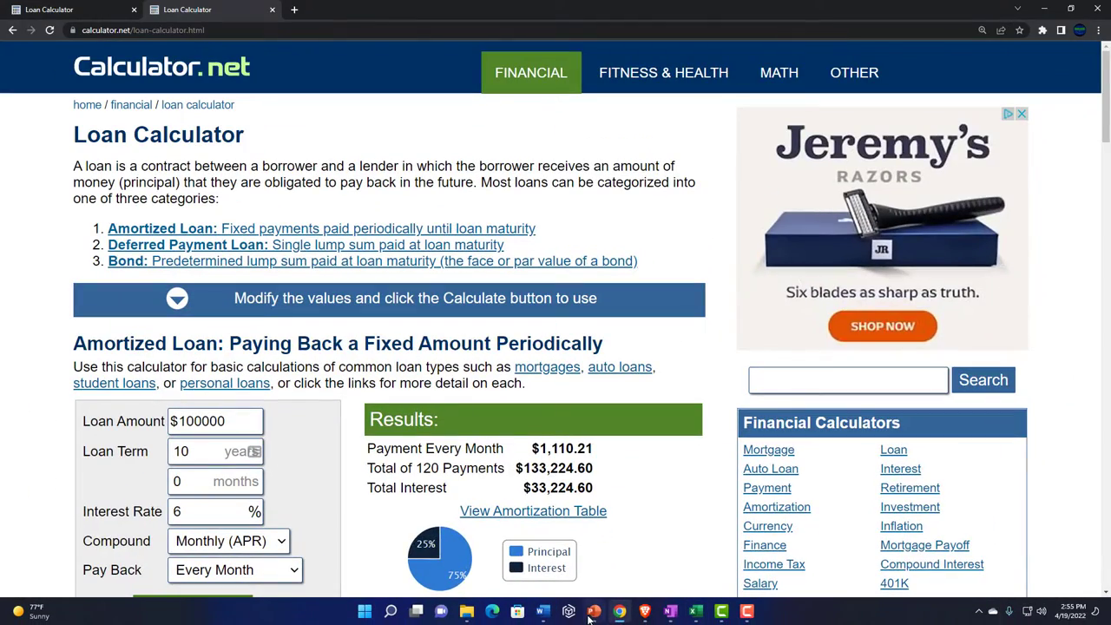
{"action": "scroll", "coordinate": [40, 429], "scroll_direction": "down", "scroll_amount": 2}
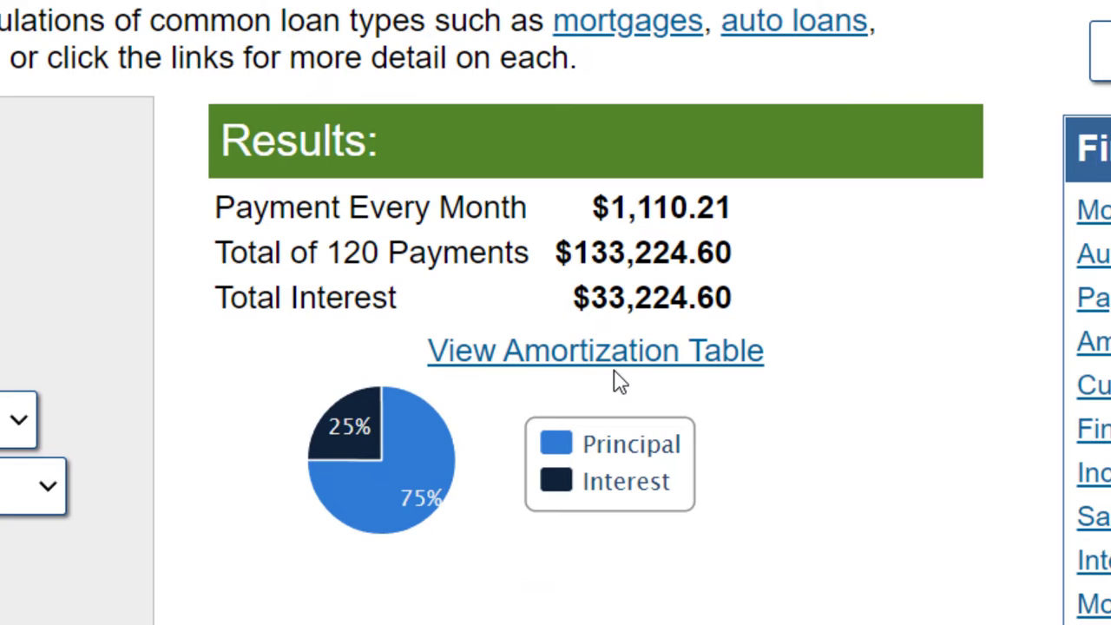
{"action": "left_click", "coordinate": [617, 368]}
{"action": "scroll", "coordinate": [602, 382], "scroll_direction": "down", "scroll_amount": 6}
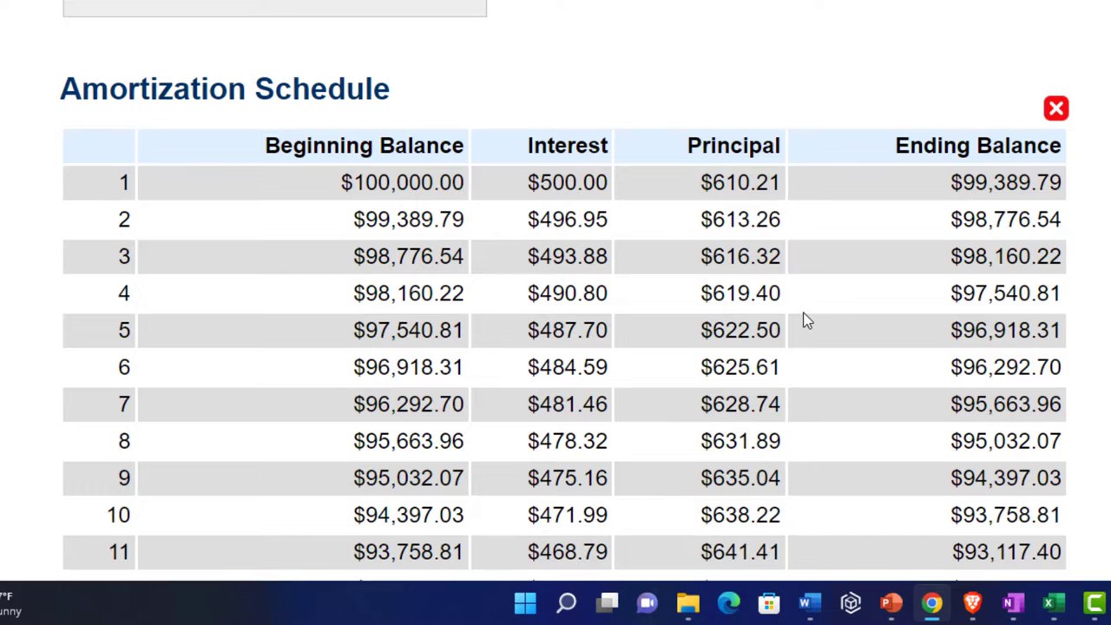
{"action": "scroll", "coordinate": [805, 321], "scroll_direction": "up", "scroll_amount": 5}
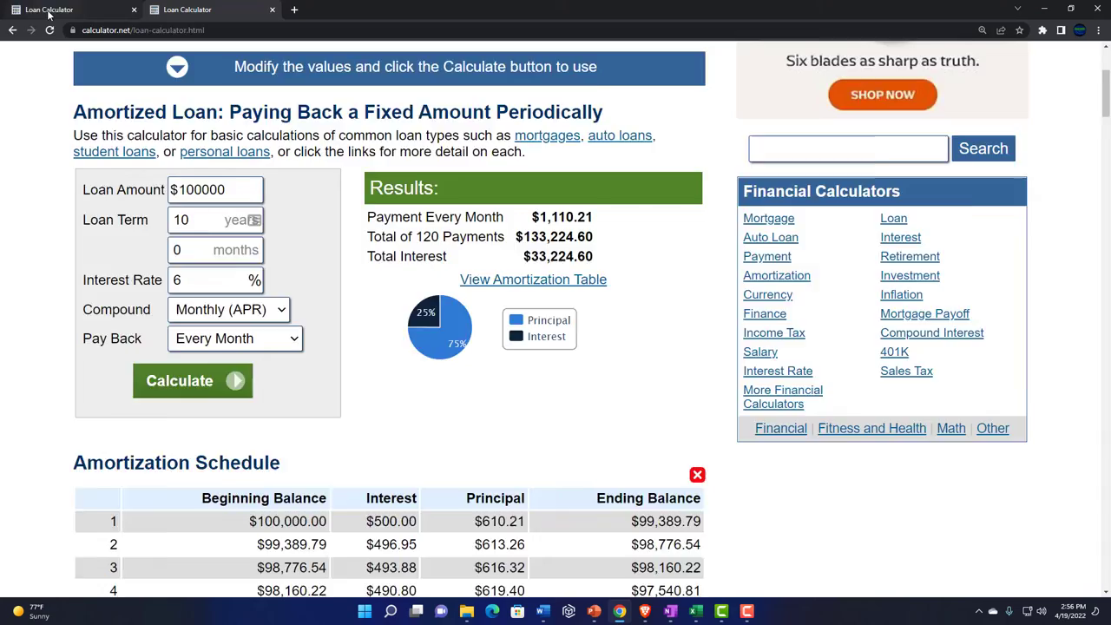
{"action": "left_click", "coordinate": [49, 13]}
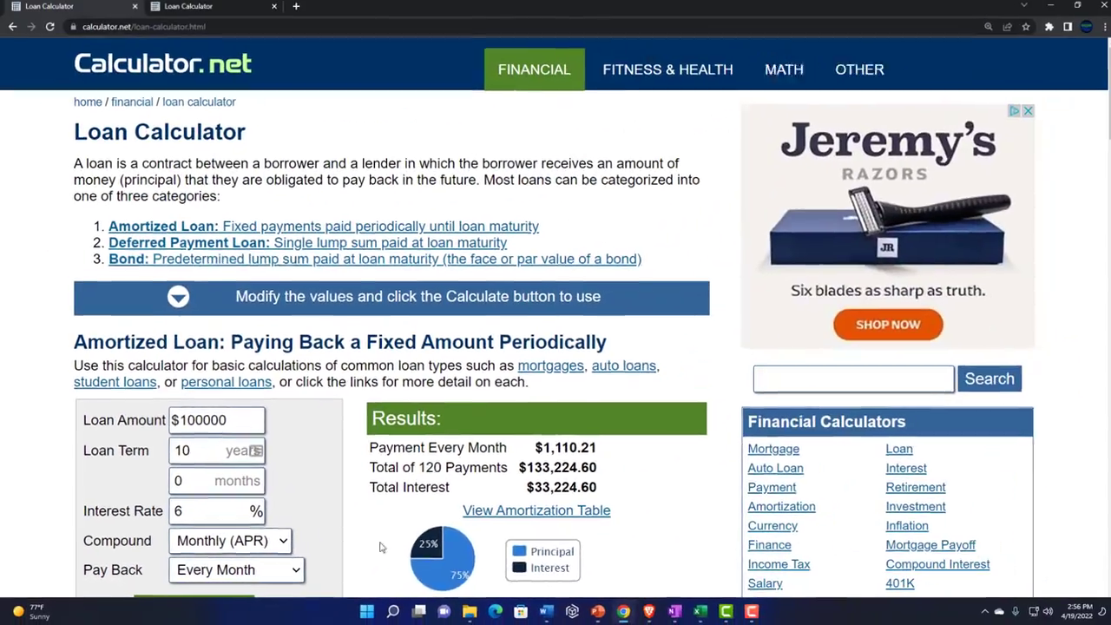
Step: Switch back to the Excel workbook and review the Loan 1 amount, years and rate in A4:B6
{"action": "mouse_move", "coordinate": [835, 551]}
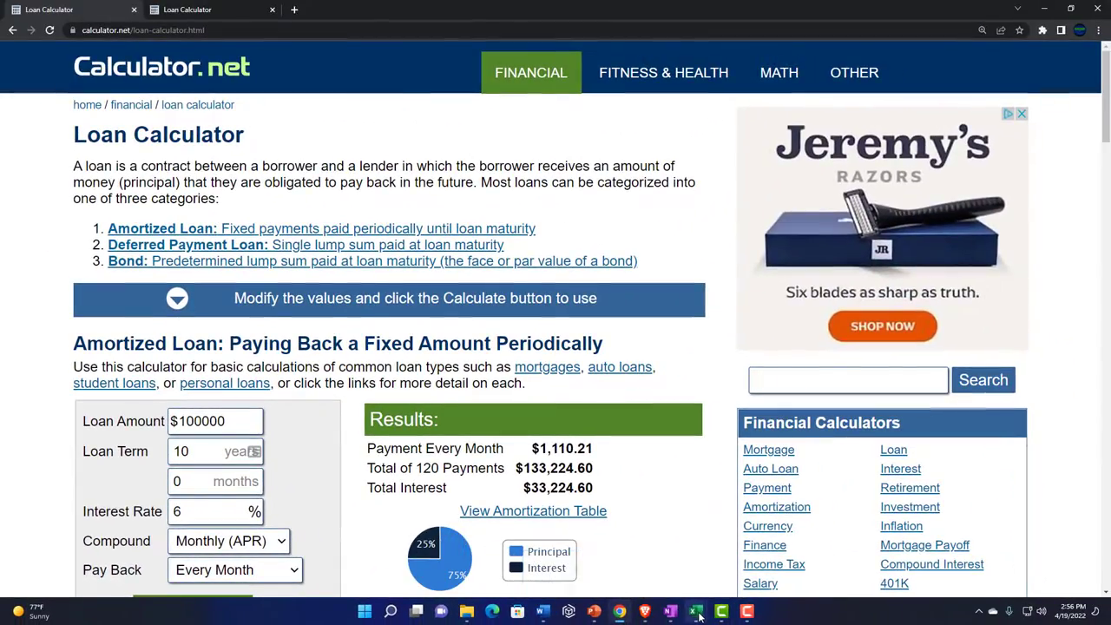
{"action": "left_click", "coordinate": [697, 612]}
{"action": "left_click", "coordinate": [657, 564]}
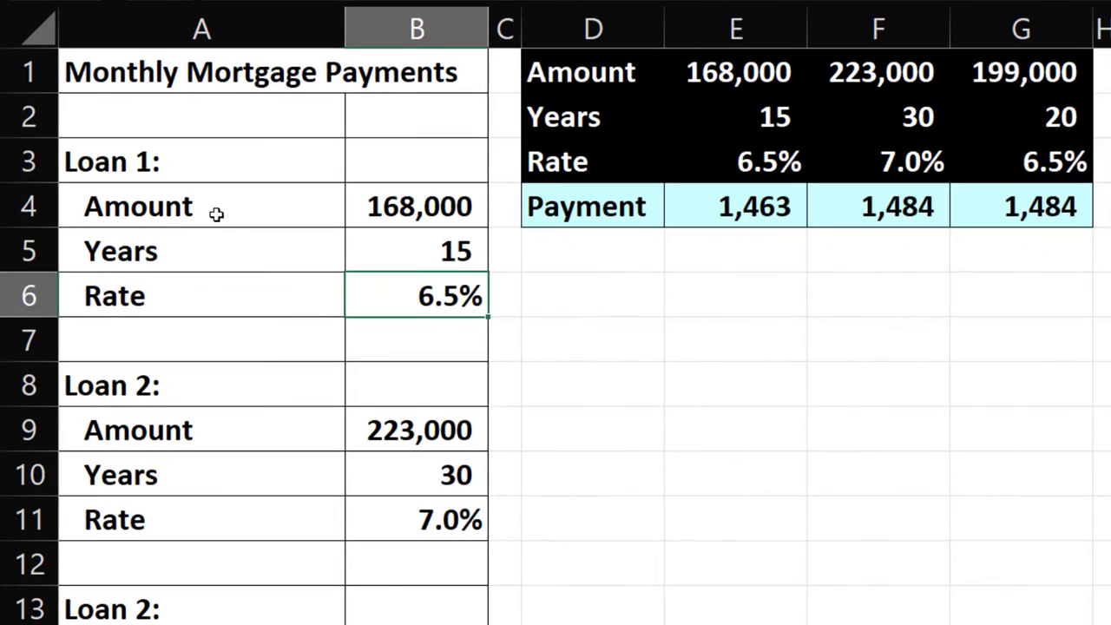
{"action": "left_click", "coordinate": [137, 251]}
{"action": "left_click_drag", "start_coordinate": [226, 211], "coordinate": [382, 281]}
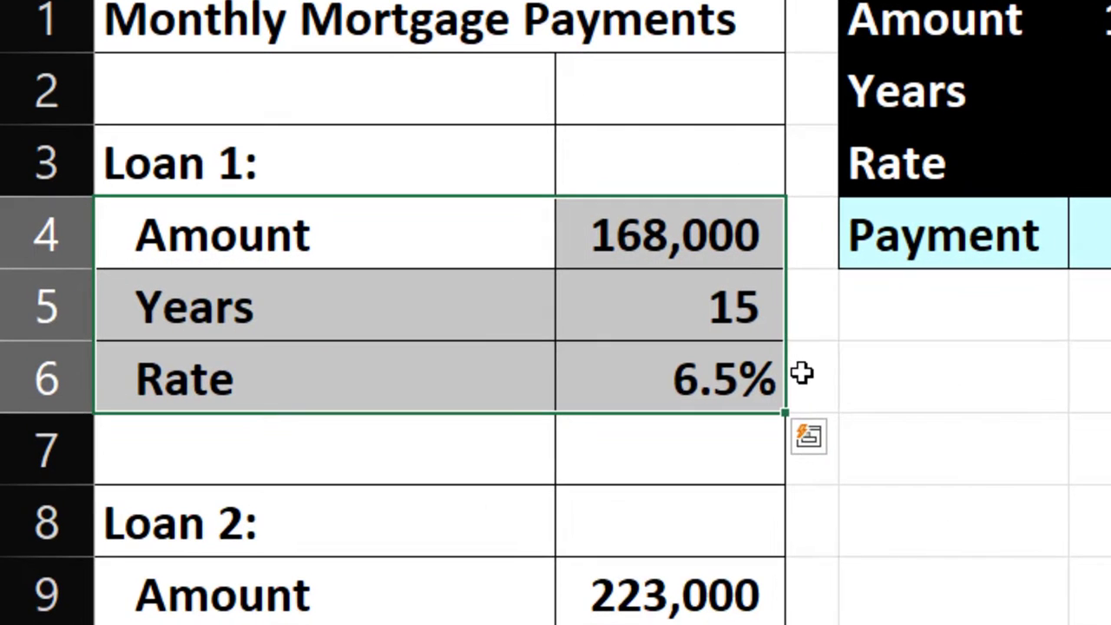
{"action": "left_click_drag", "start_coordinate": [720, 236], "coordinate": [696, 366]}
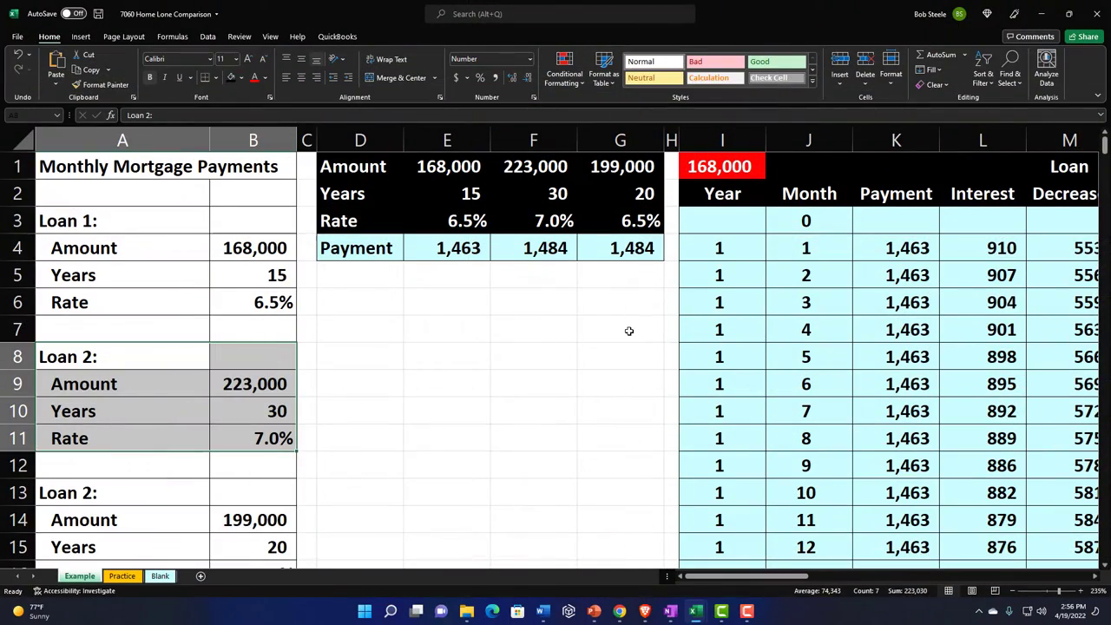
Step: Examine the monthly amortization tables of the 168,000, 223,000 and 199,000 loans across the Example sheet
{"action": "left_click", "coordinate": [630, 330]}
{"action": "key", "text": "Right"}
{"action": "key", "text": "Right"}
{"action": "key", "text": "Right"}
{"action": "key", "text": "Right"}
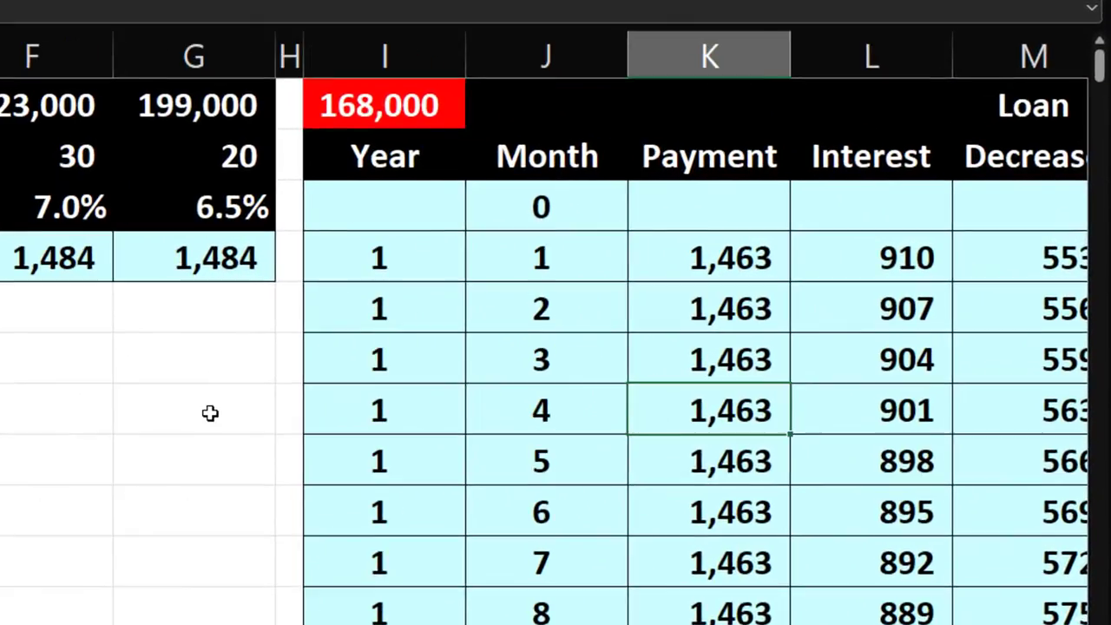
{"action": "key", "text": "Right"}
{"action": "key", "text": "Right"}
{"action": "key", "text": "Right"}
{"action": "key", "text": "Right"}
{"action": "key", "text": "Right"}
{"action": "key", "text": "Right"}
{"action": "key", "text": "Right"}
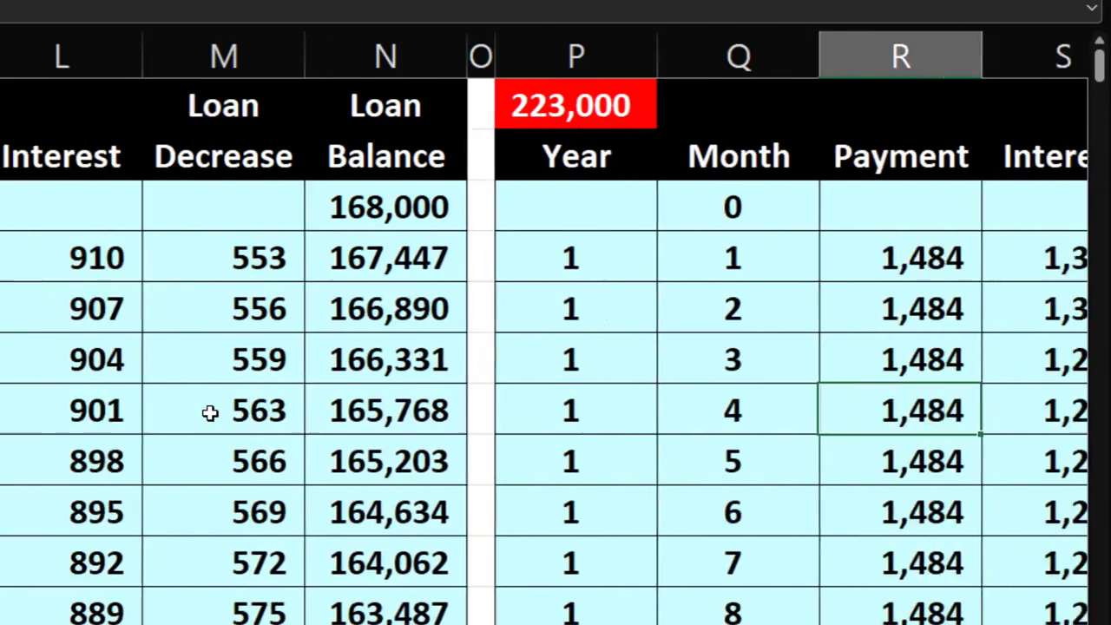
{"action": "key", "text": "Right"}
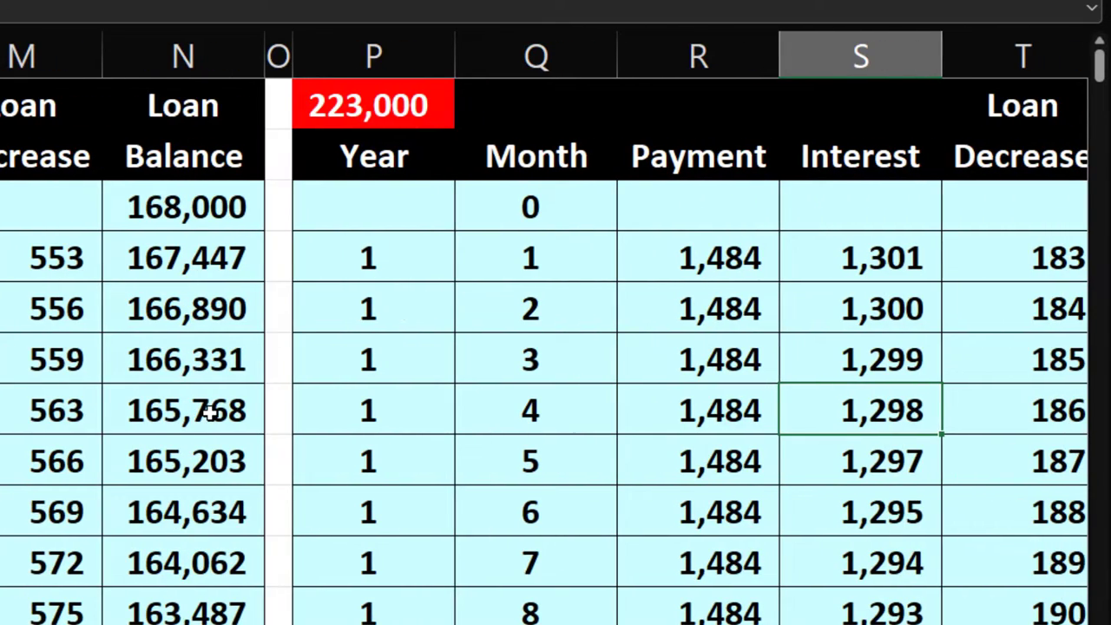
{"action": "key", "text": "Right"}
{"action": "key", "text": "Right"}
{"action": "key", "text": "Right"}
{"action": "key", "text": "Right"}
{"action": "key", "text": "Right"}
{"action": "key", "text": "Right"}
{"action": "key", "text": "Right"}
{"action": "key", "text": "Right"}
{"action": "key", "text": "Right"}
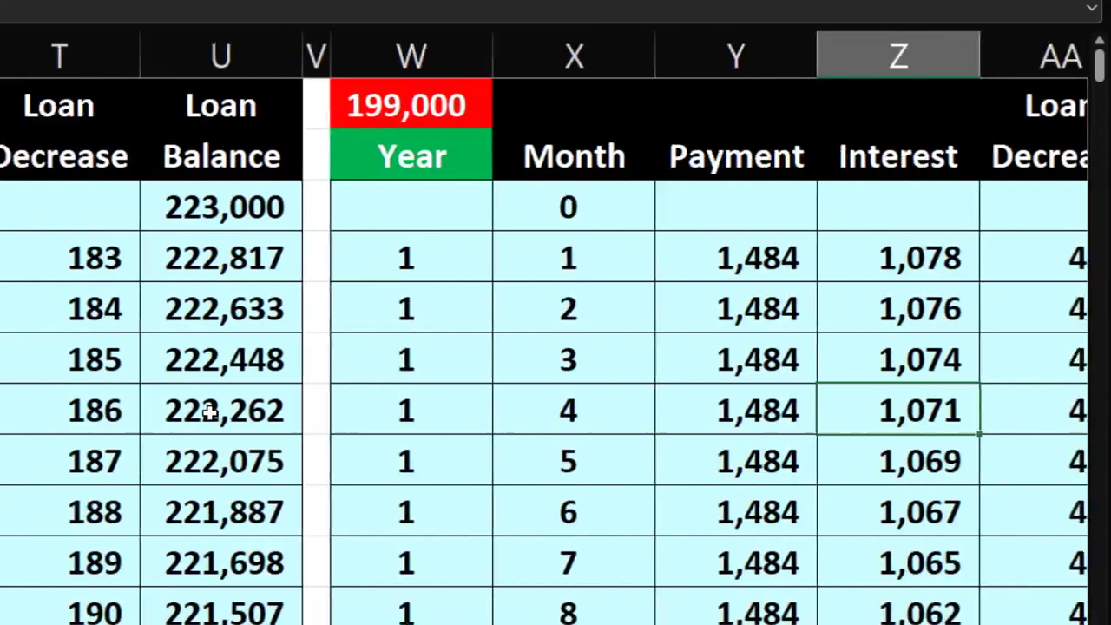
Step: Examine the yearly amortization summary tables in columns AD to AN, including their later years
{"action": "key", "text": "Right"}
{"action": "key", "text": "Right"}
{"action": "key", "text": "Right"}
{"action": "key", "text": "Right"}
{"action": "key", "text": "Right"}
{"action": "key", "text": "Right"}
{"action": "key", "text": "Right"}
{"action": "key", "text": "Right"}
{"action": "key", "text": "Right"}
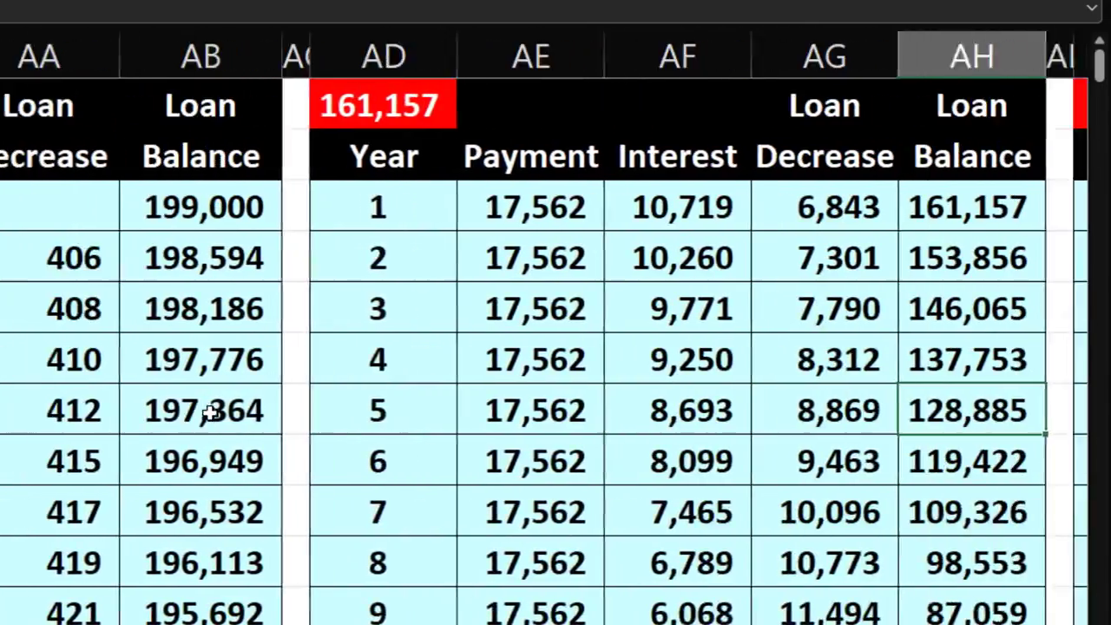
{"action": "key", "text": "Right"}
{"action": "key", "text": "Right"}
{"action": "key", "text": "Right"}
{"action": "key", "text": "Right"}
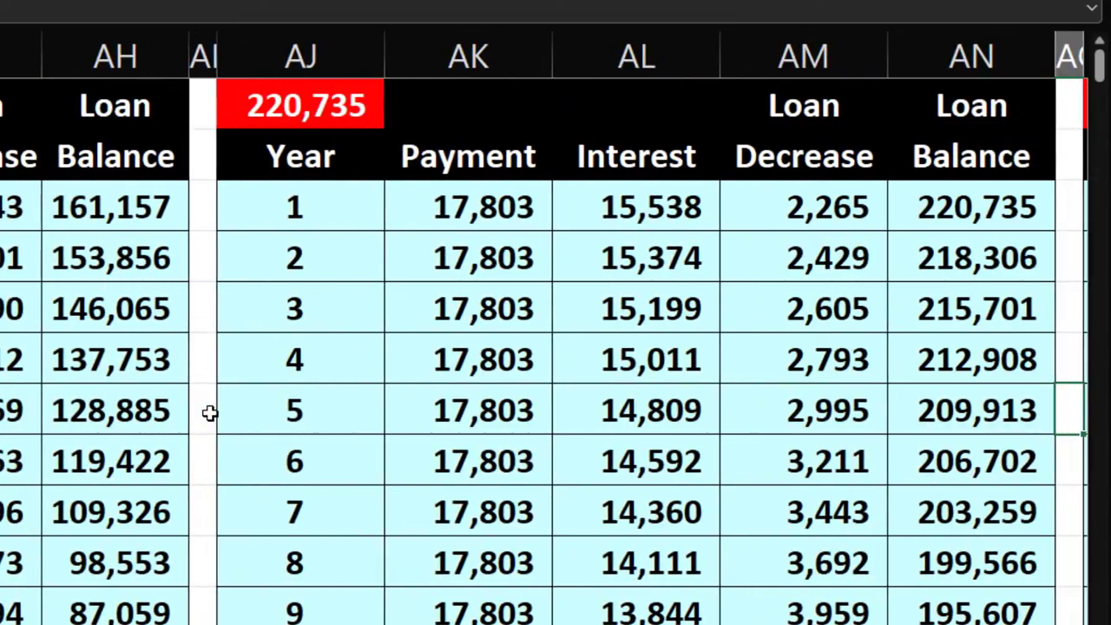
{"action": "scroll", "coordinate": [229, 424], "scroll_direction": "down", "scroll_amount": 4}
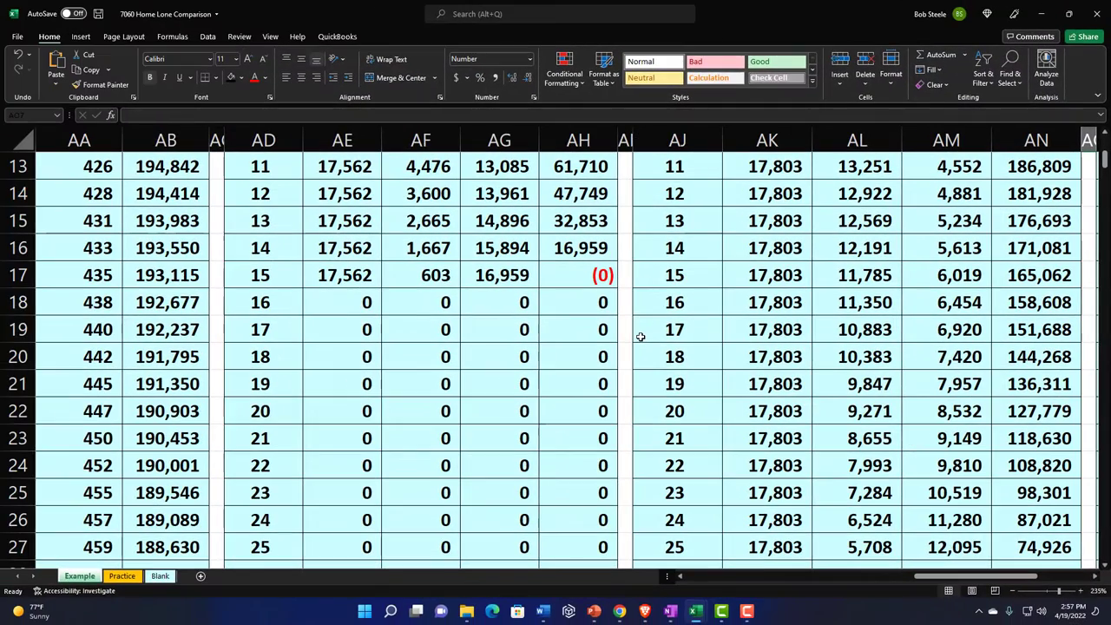
{"action": "scroll", "coordinate": [640, 336], "scroll_direction": "up", "scroll_amount": 4}
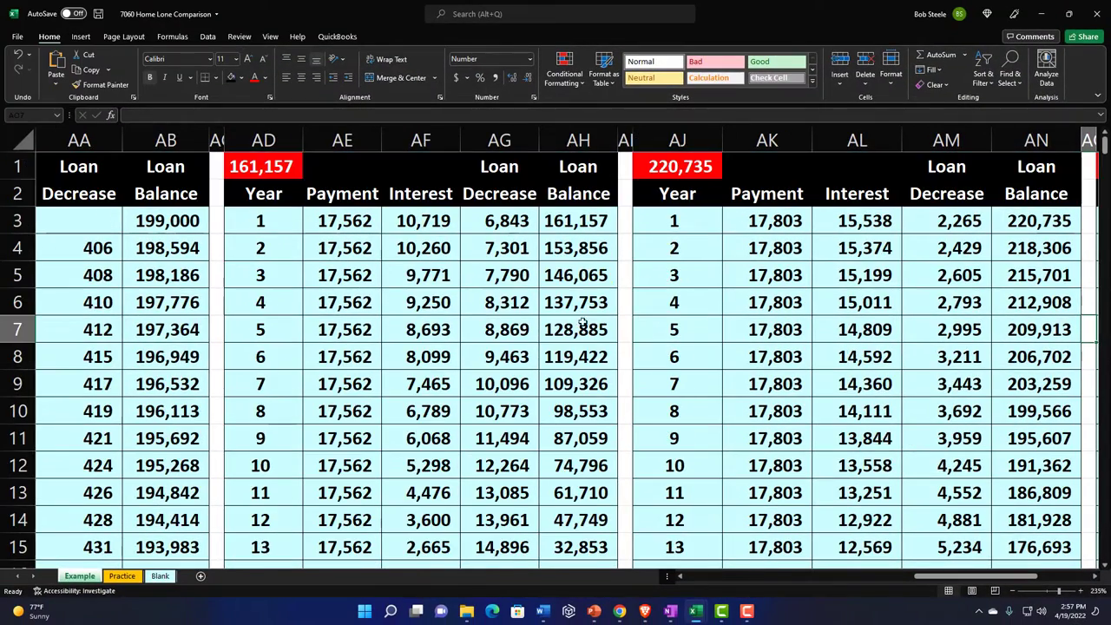
Step: Return to the loan data at the start of the Example sheet and view the Practice sheet's prepared table layout
{"action": "left_click", "coordinate": [489, 286]}
{"action": "key", "text": "Left"}
{"action": "key", "text": "Left"}
{"action": "key", "text": "Left"}
{"action": "key", "text": "Left"}
{"action": "key", "text": "Left"}
{"action": "key", "text": "Left"}
{"action": "key", "text": "Left"}
{"action": "key", "text": "Left"}
{"action": "key", "text": "Left"}
{"action": "key", "text": "Left"}
{"action": "key", "text": "Left"}
{"action": "key", "text": "Left"}
{"action": "key", "text": "Left"}
{"action": "key", "text": "Left"}
{"action": "key", "text": "Left"}
{"action": "key", "text": "Left"}
{"action": "key", "text": "Left"}
{"action": "key", "text": "Left"}
{"action": "key", "text": "Left"}
{"action": "key", "text": "Left"}
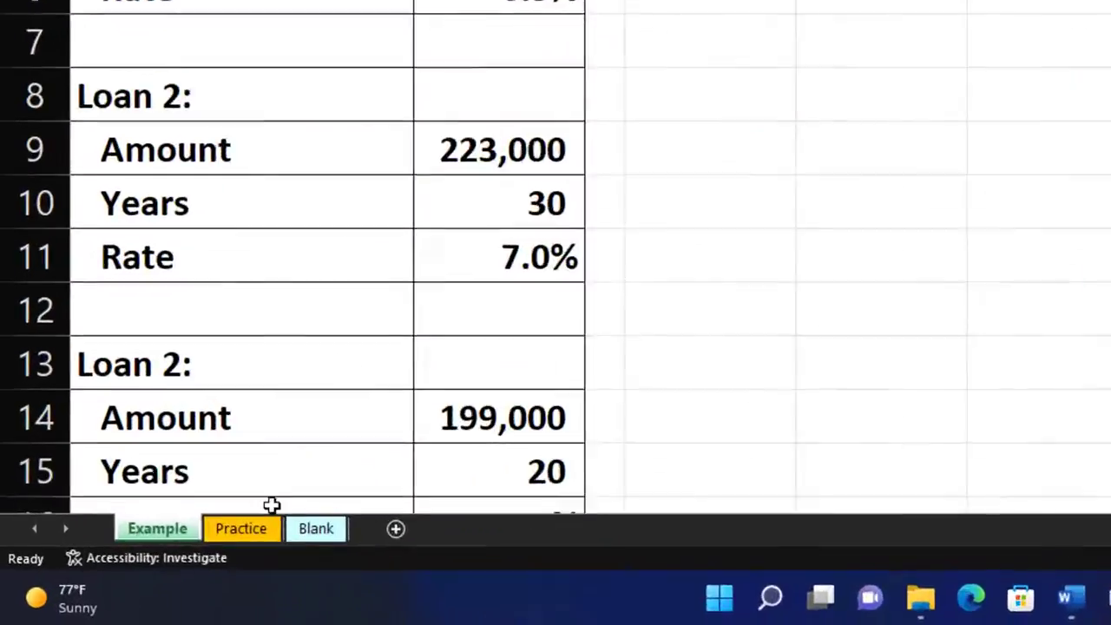
{"action": "scroll", "coordinate": [173, 521], "scroll_direction": "down", "scroll_amount": 2}
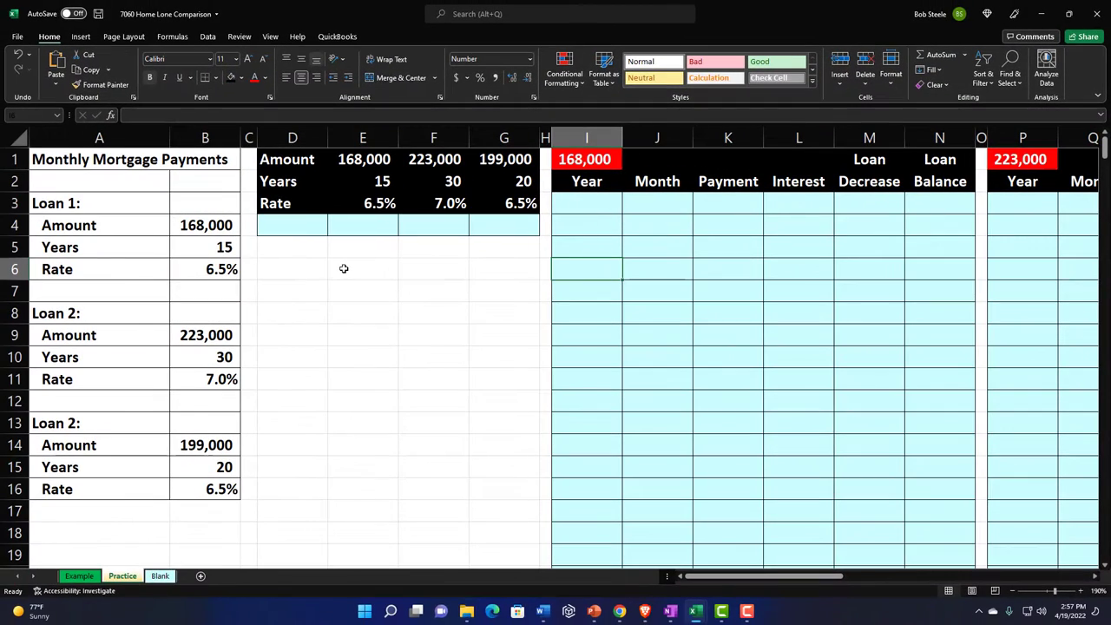
Step: Open the Blank sheet and review the data of its three loans
{"action": "left_click", "coordinate": [160, 579]}
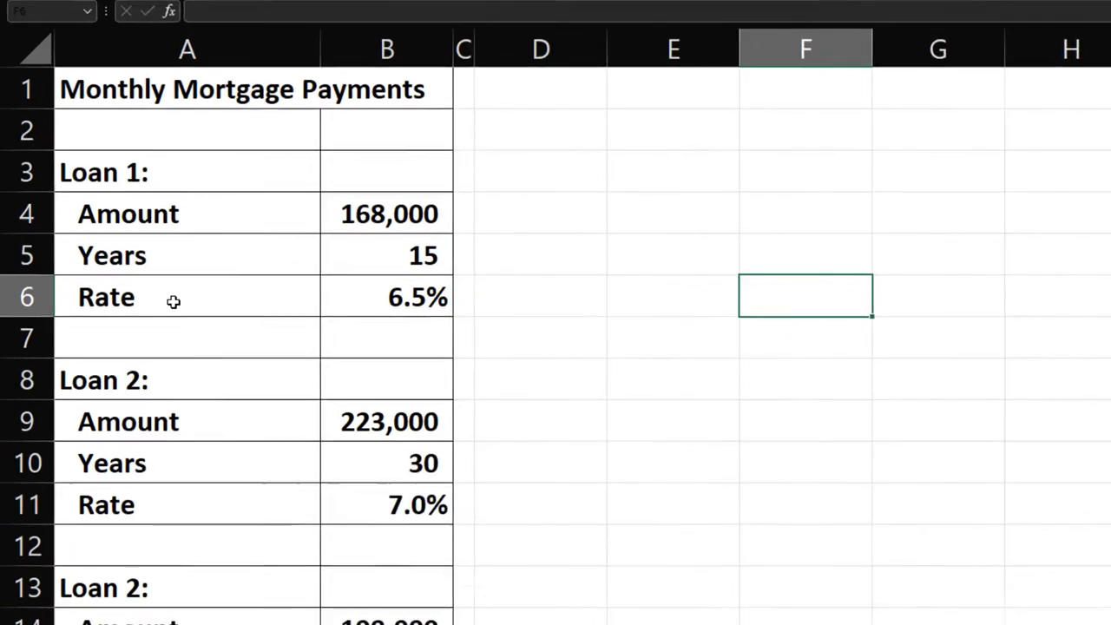
{"action": "left_click", "coordinate": [115, 306]}
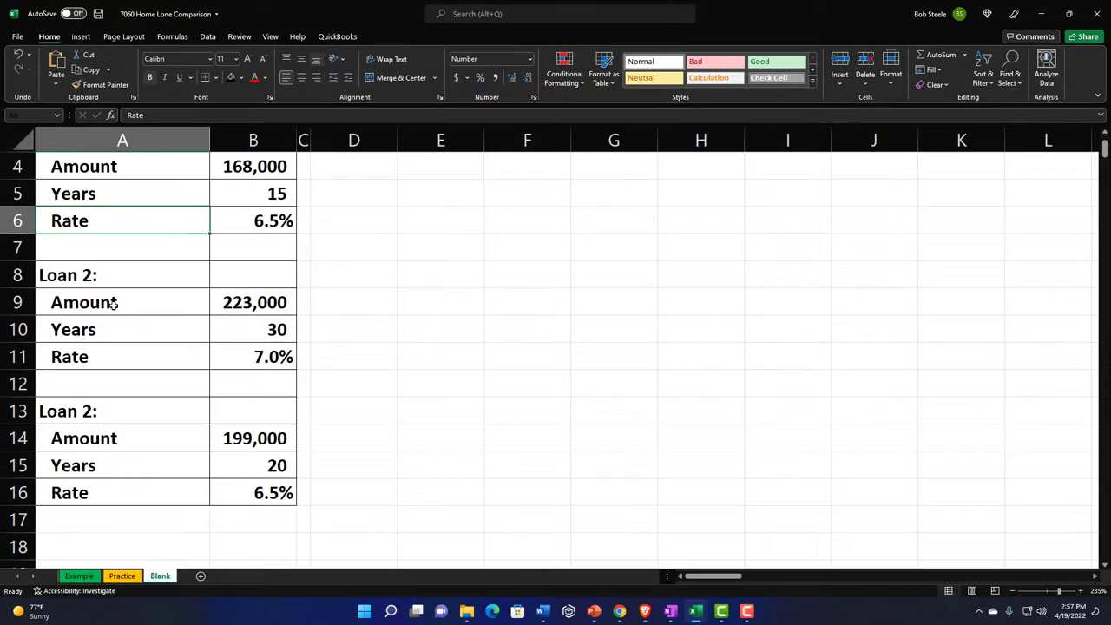
{"action": "scroll", "coordinate": [113, 309], "scroll_direction": "up", "scroll_amount": 1}
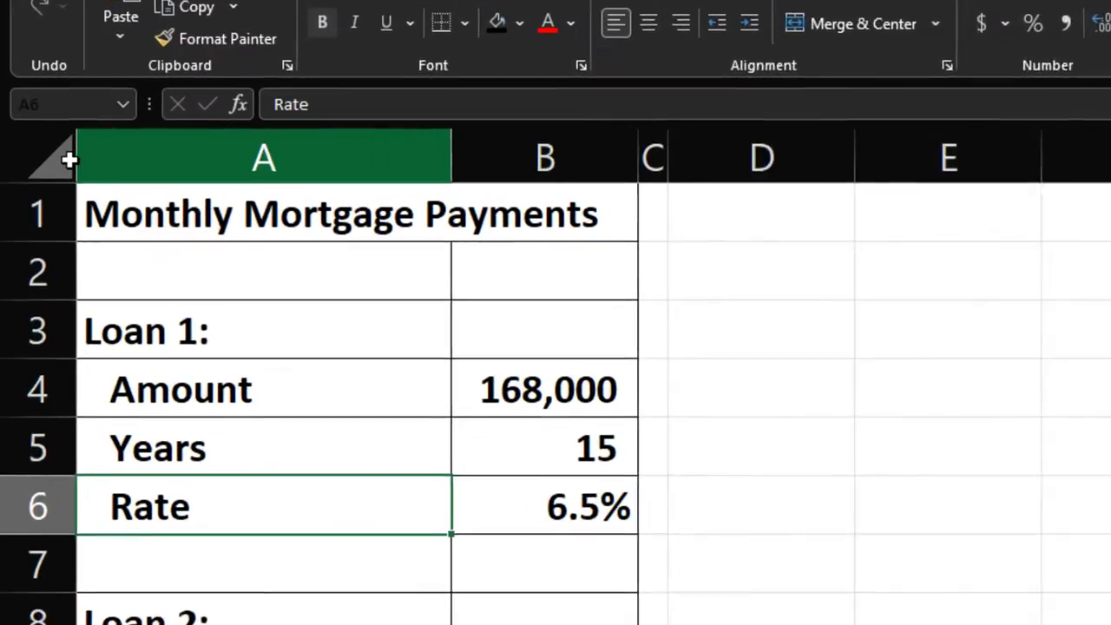
Step: Preview a Currency format for the whole sheet with red bracketed negatives and zero decimals, then close the format settings without applying it
{"action": "left_click", "coordinate": [74, 162]}
{"action": "right_click", "coordinate": [854, 381]}
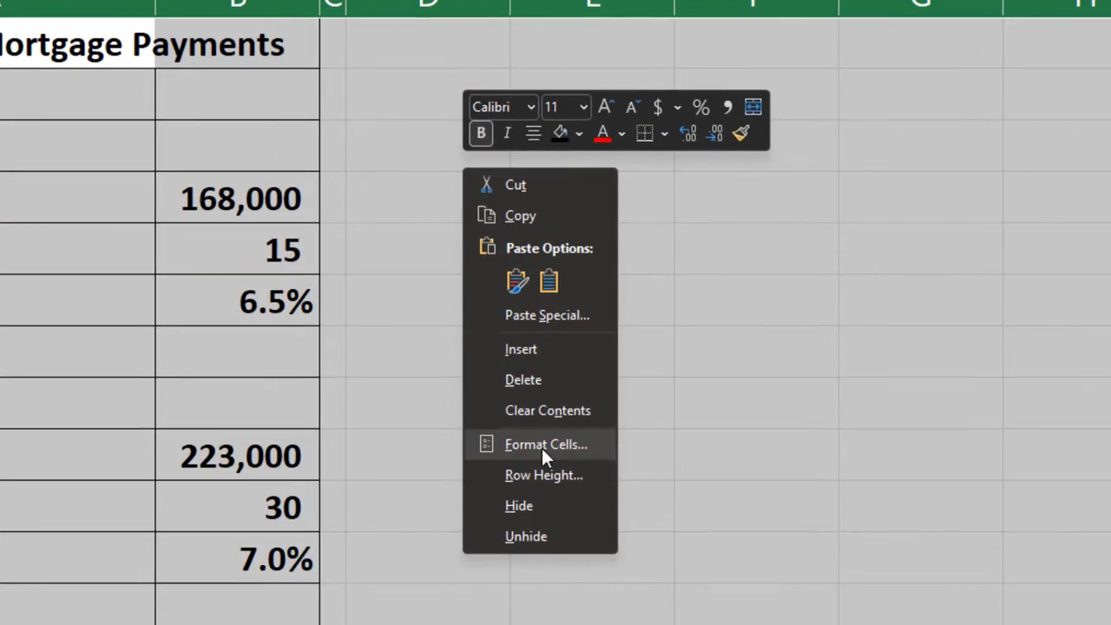
{"action": "left_click", "coordinate": [447, 395]}
{"action": "left_click", "coordinate": [316, 300]}
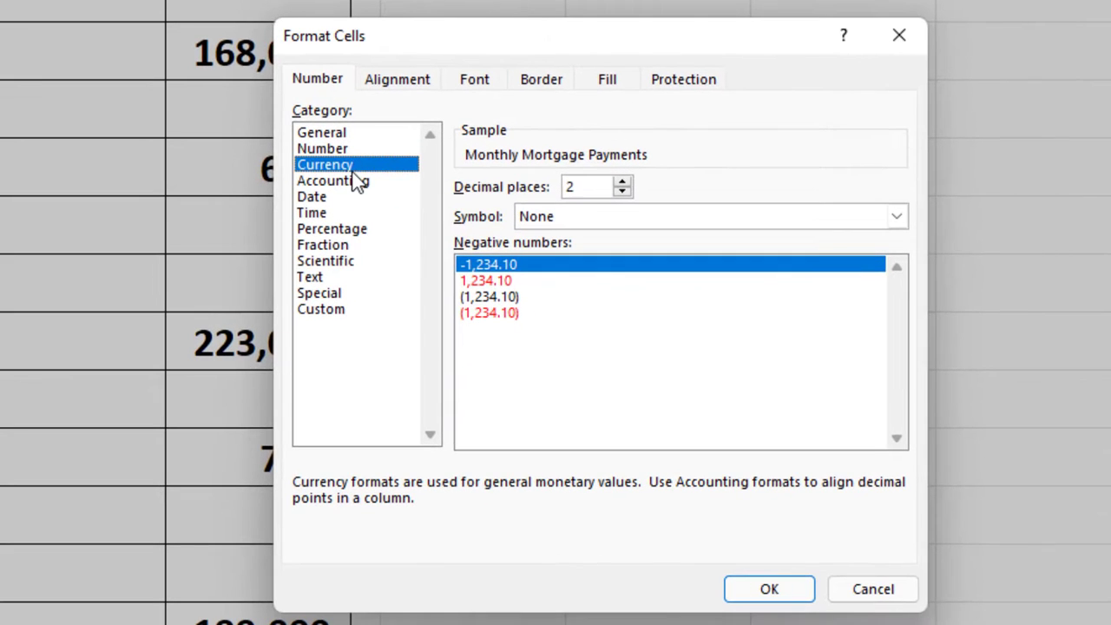
{"action": "left_click", "coordinate": [511, 315]}
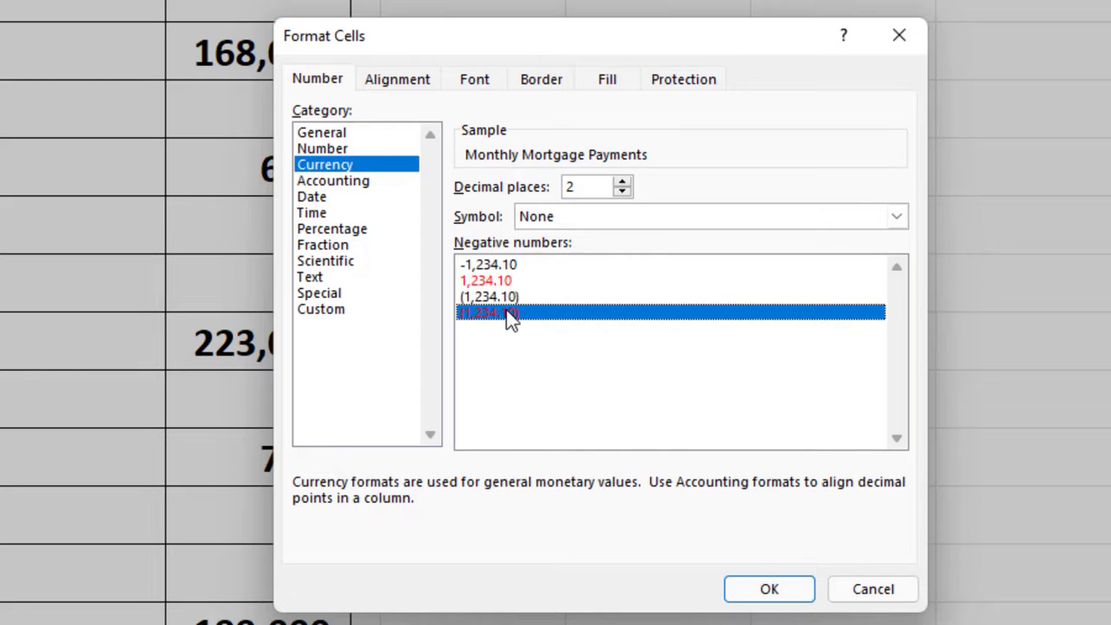
{"action": "left_click", "coordinate": [621, 192]}
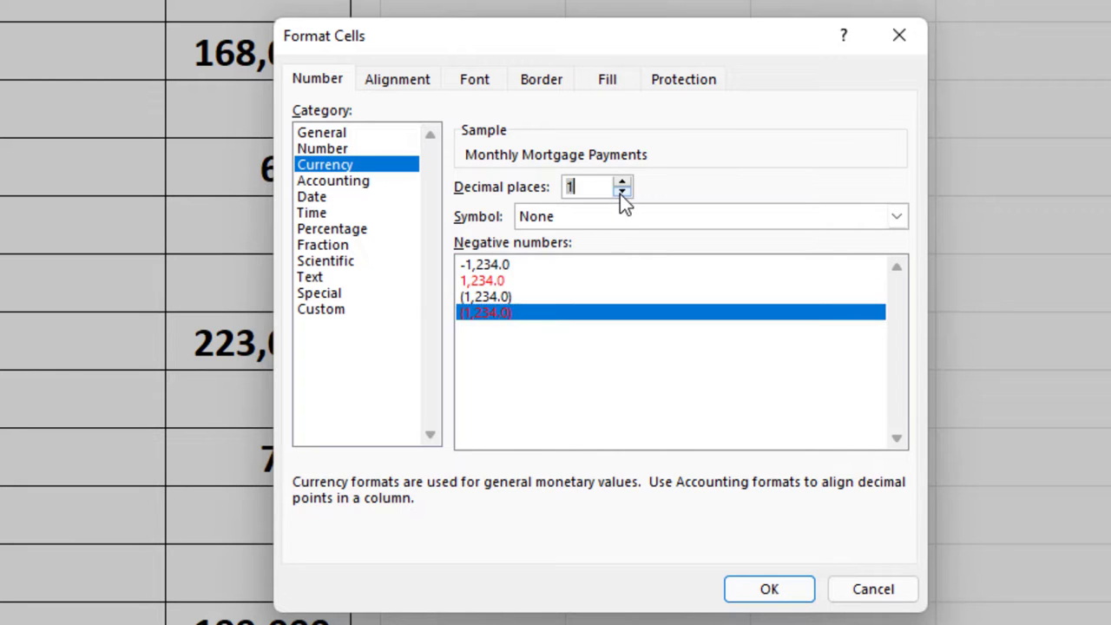
{"action": "left_click", "coordinate": [621, 192]}
{"action": "left_click", "coordinate": [899, 54]}
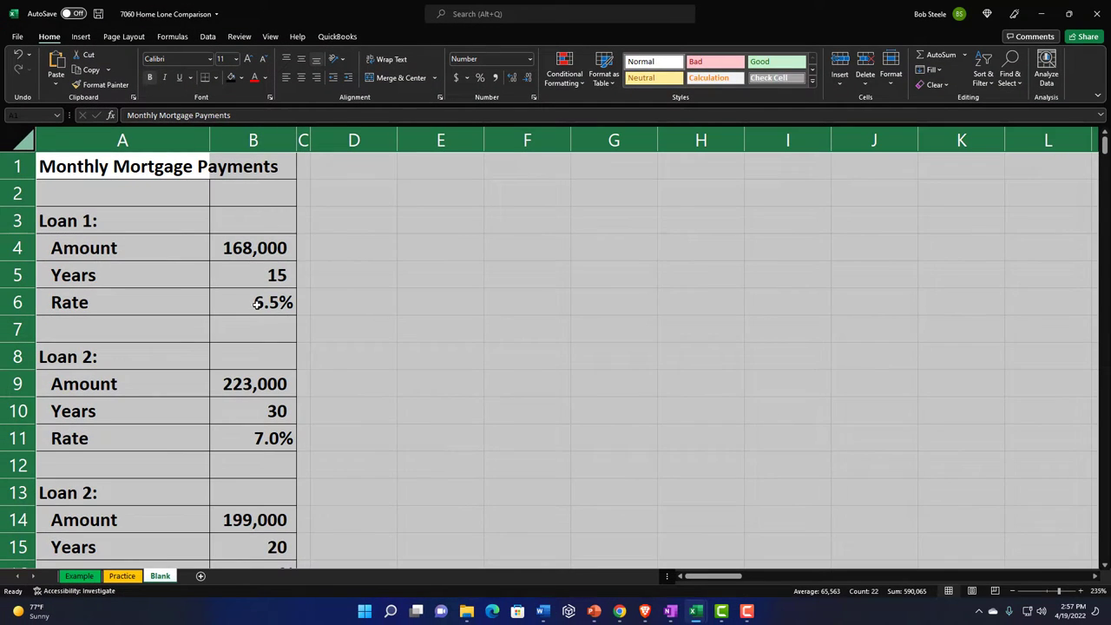
Step: Review the loan rates and the Loan 1 data in A4:B6, then select cell D1
{"action": "left_click", "coordinate": [257, 302]}
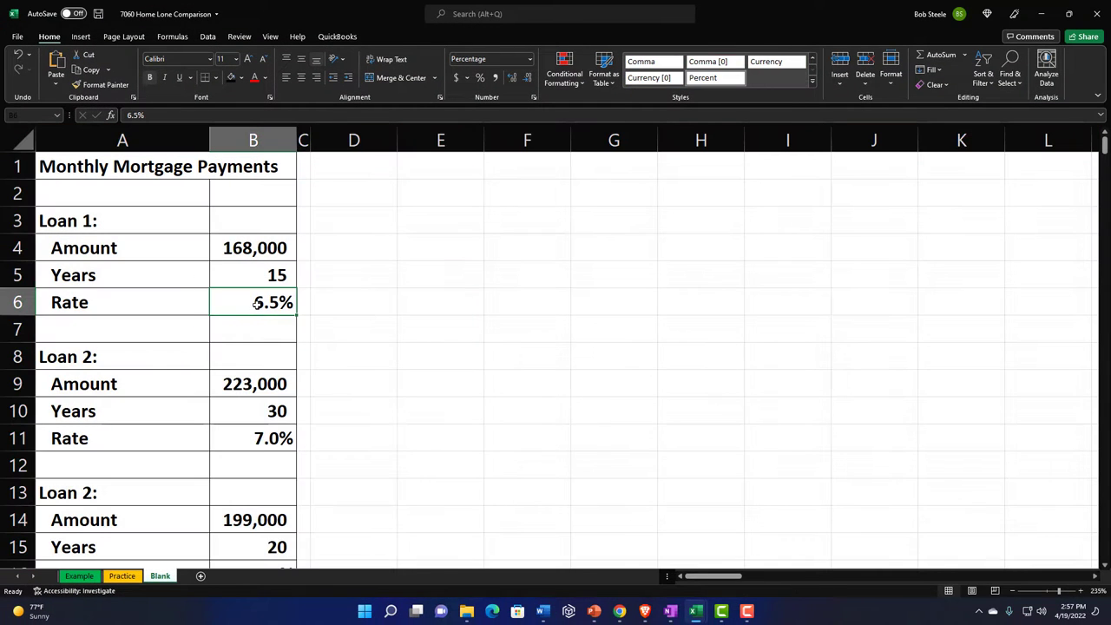
{"action": "left_click", "coordinate": [258, 438]}
{"action": "scroll", "coordinate": [259, 437], "scroll_direction": "down", "scroll_amount": 1}
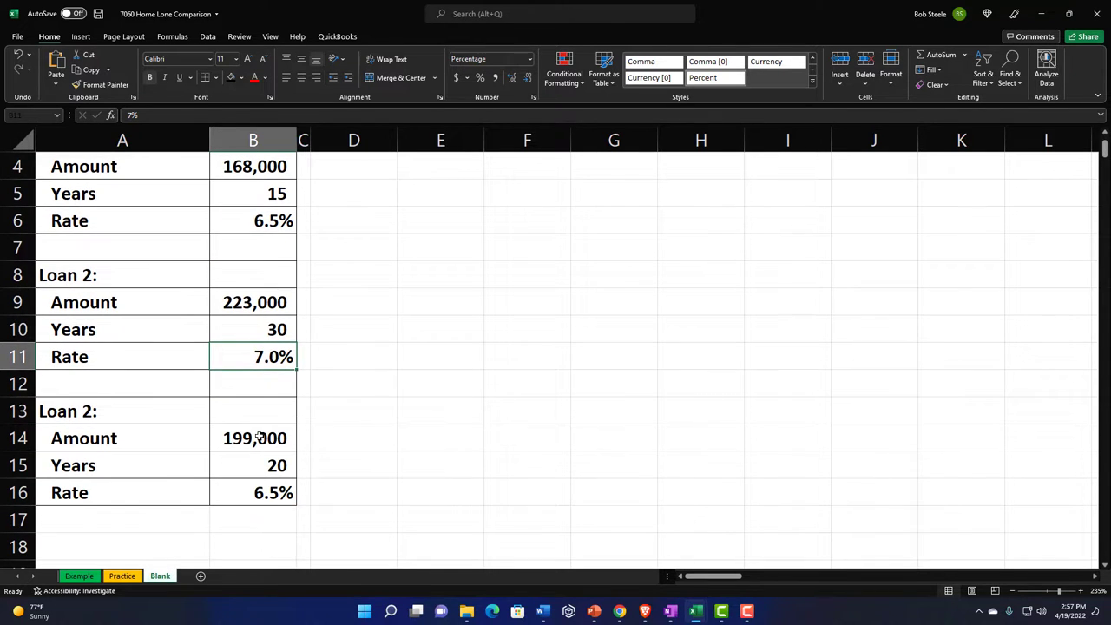
{"action": "scroll", "coordinate": [258, 438], "scroll_direction": "up", "scroll_amount": 1}
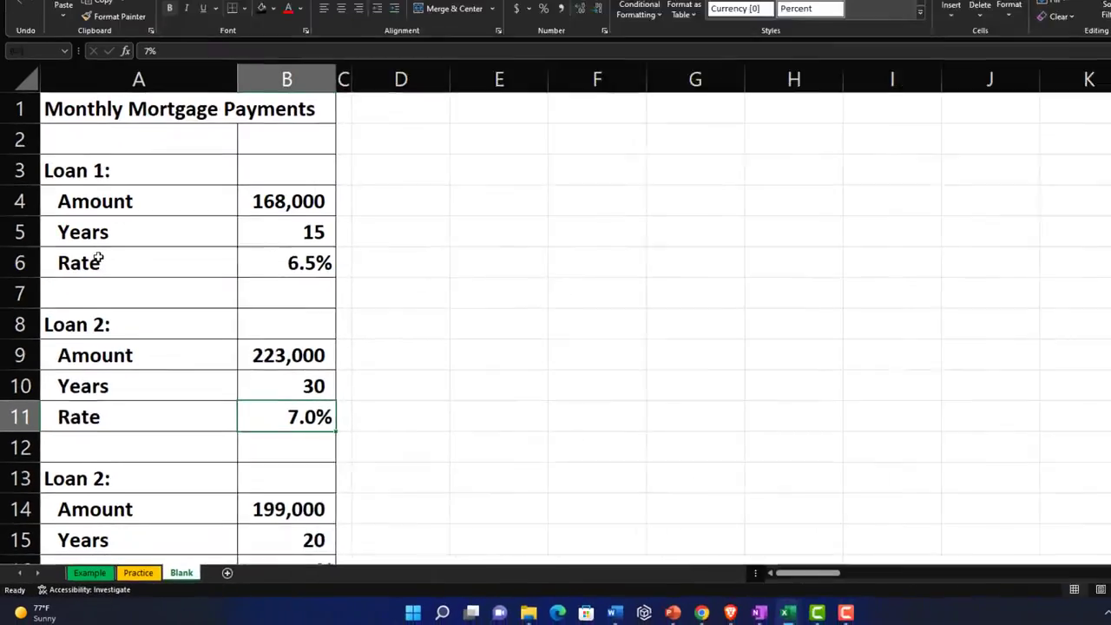
{"action": "left_click_drag", "start_coordinate": [97, 202], "coordinate": [255, 261]}
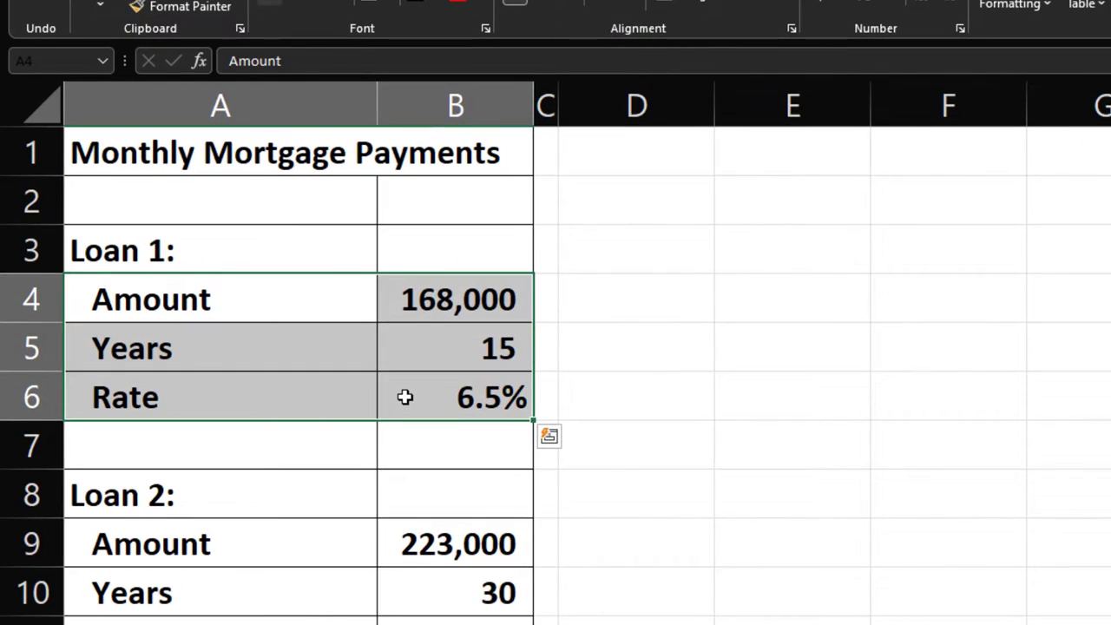
{"action": "left_click", "coordinate": [622, 153]}
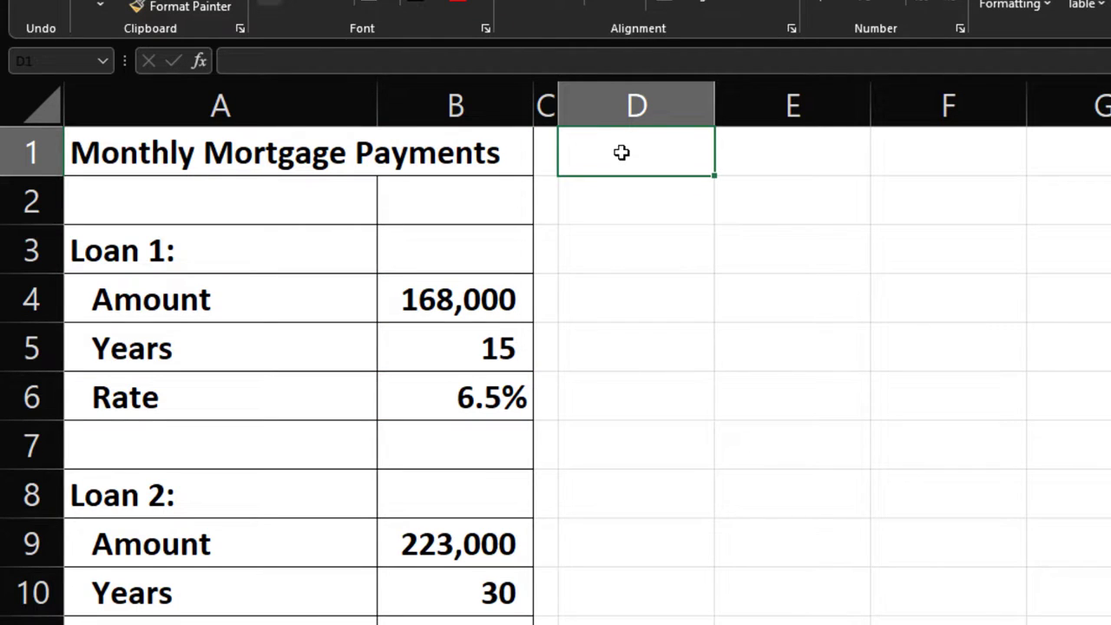
Step: Label D1 "Amount" and link E1 to the first loan's amount with =B4
{"action": "type", "text": "Amount"}
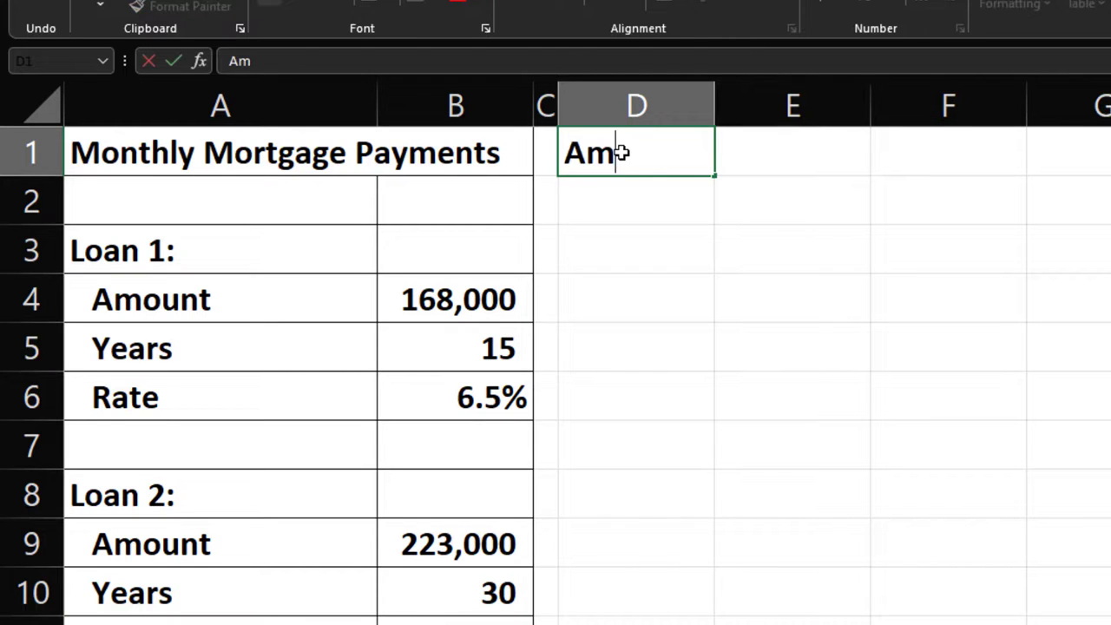
{"action": "key", "text": "Tab"}
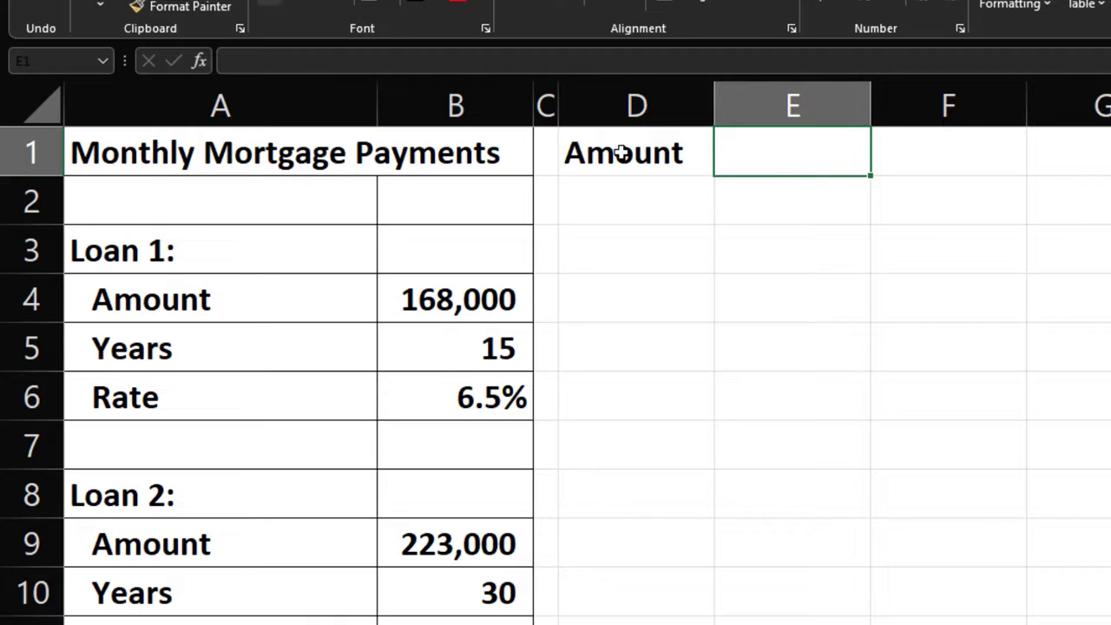
{"action": "type", "text": "="}
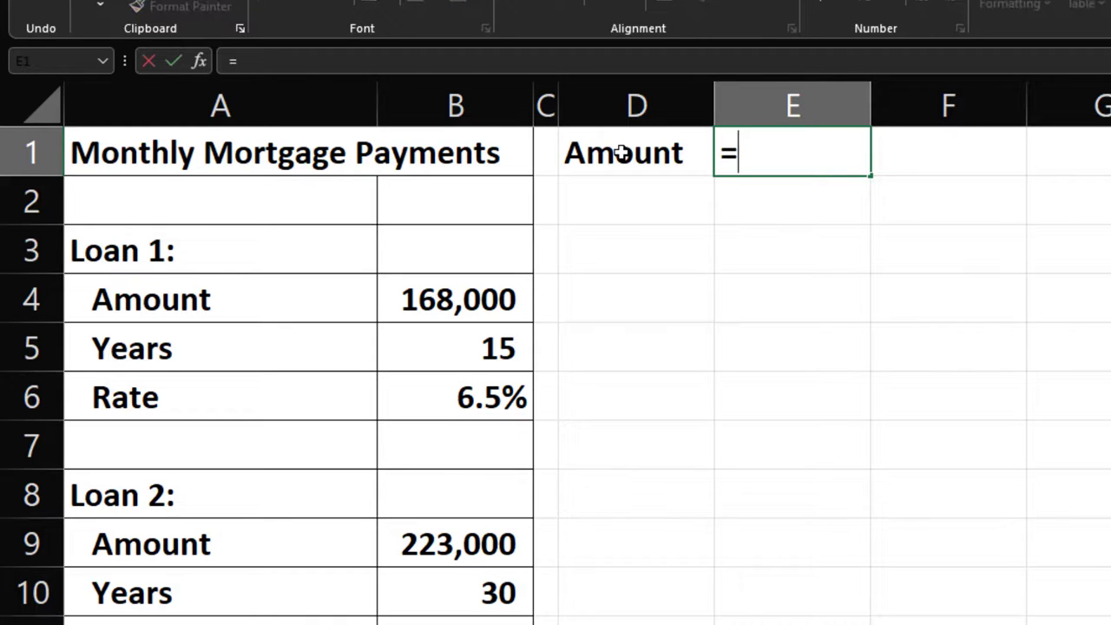
{"action": "key", "text": "Left"}
{"action": "key", "text": "Left"}
{"action": "key", "text": "Down"}
{"action": "key", "text": "Down"}
{"action": "key", "text": "Left"}
{"action": "key", "text": "Down"}
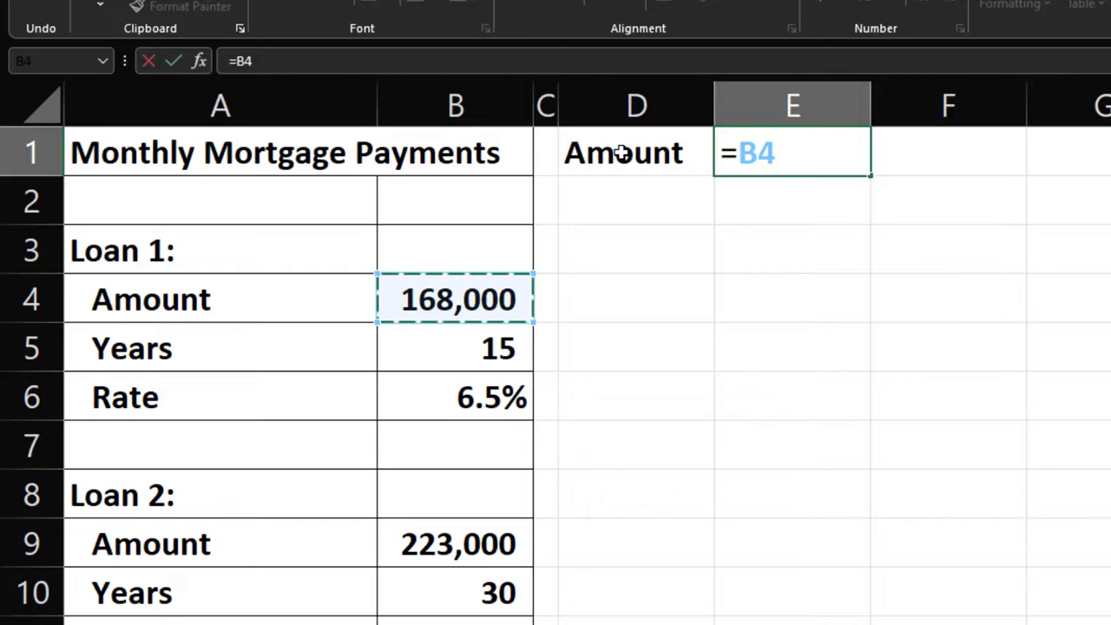
{"action": "key", "text": "Tab"}
Step: Link F1 to the second loan's amount with =B9
{"action": "type", "text": "="}
{"action": "key", "text": "Down"}
{"action": "key", "text": "Down"}
{"action": "key", "text": "Down"}
{"action": "key", "text": "Down"}
{"action": "key", "text": "Down"}
{"action": "key", "text": "Down"}
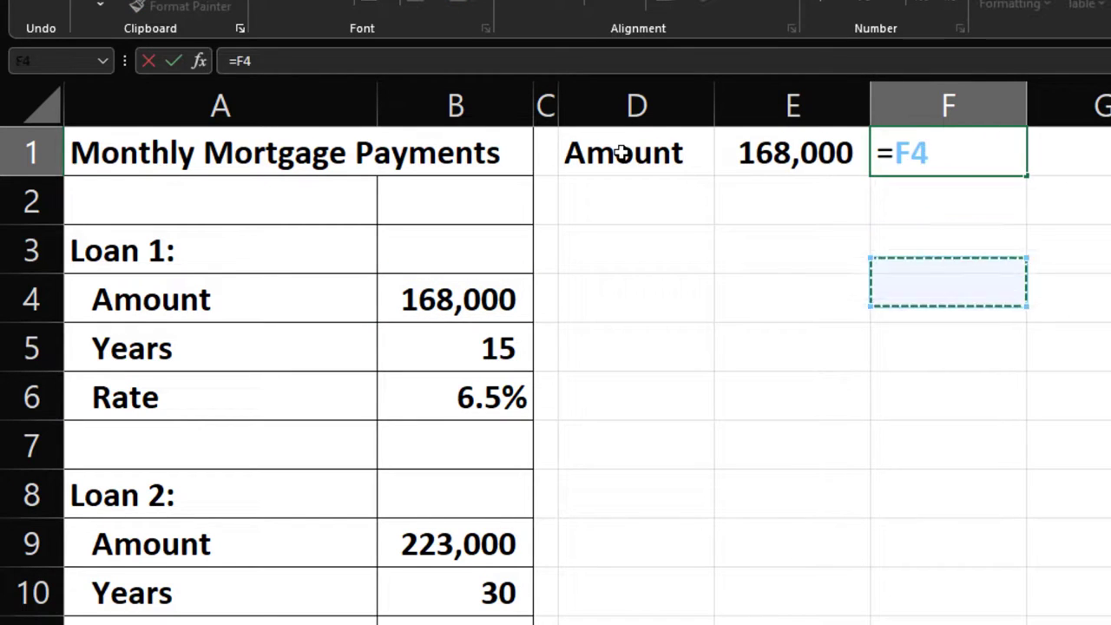
{"action": "key", "text": "Left"}
{"action": "key", "text": "Left"}
{"action": "key", "text": "Left"}
{"action": "key", "text": "Down"}
{"action": "key", "text": "Left"}
{"action": "key", "text": "Down"}
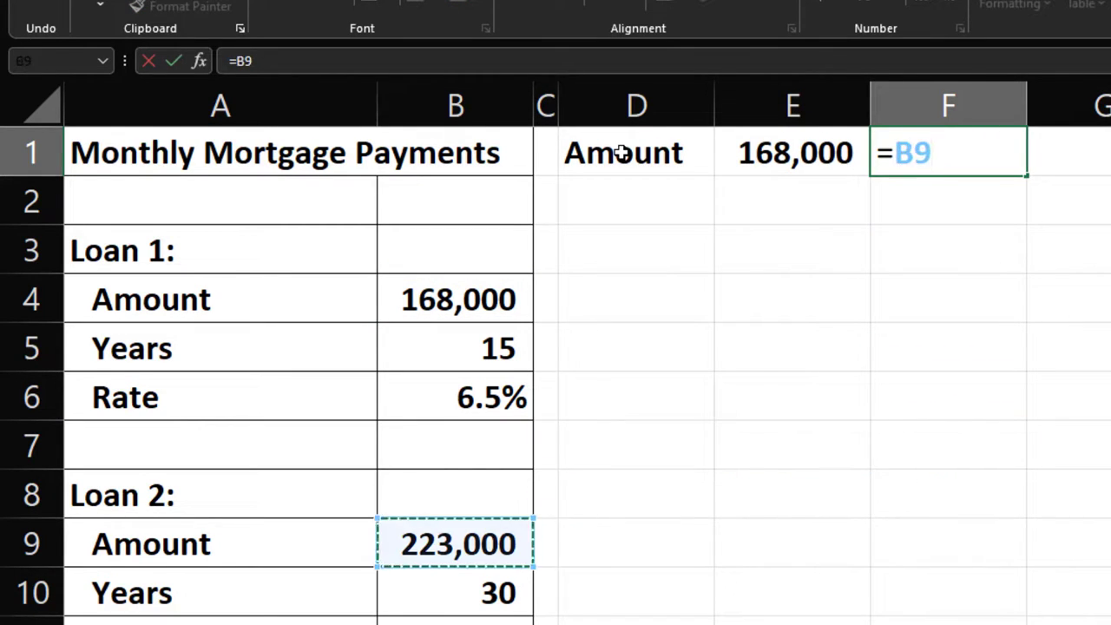
{"action": "key", "text": "Tab"}
Step: Link G1 to the third loan's amount in B14
{"action": "type", "text": "="}
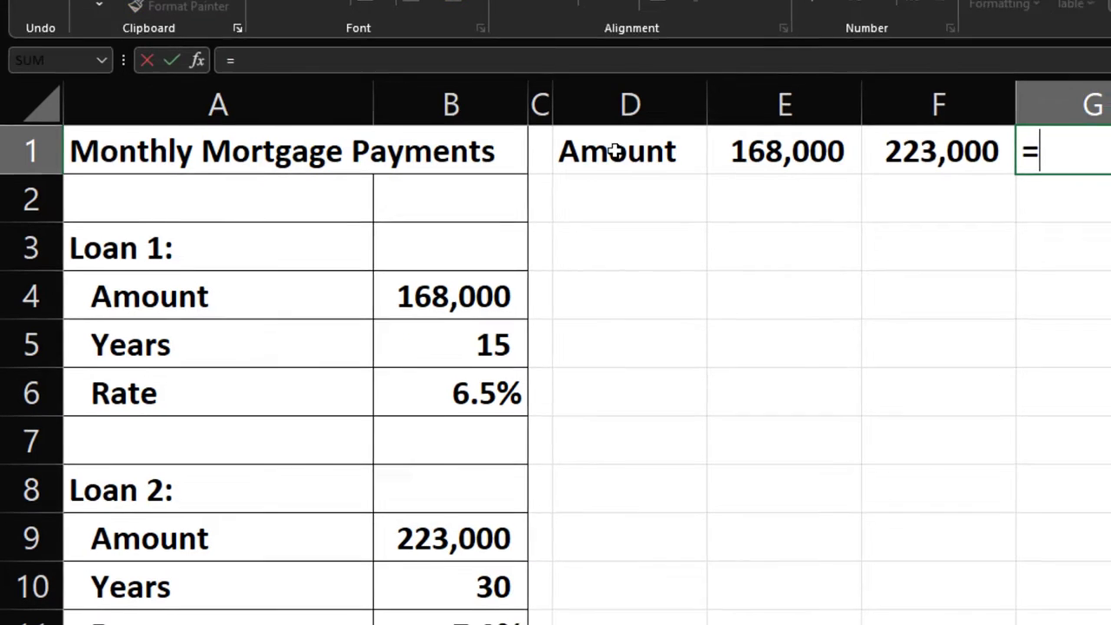
{"action": "key", "text": "Down"}
{"action": "key", "text": "Down"}
{"action": "key", "text": "Down"}
{"action": "key", "text": "Down"}
{"action": "key", "text": "Down"}
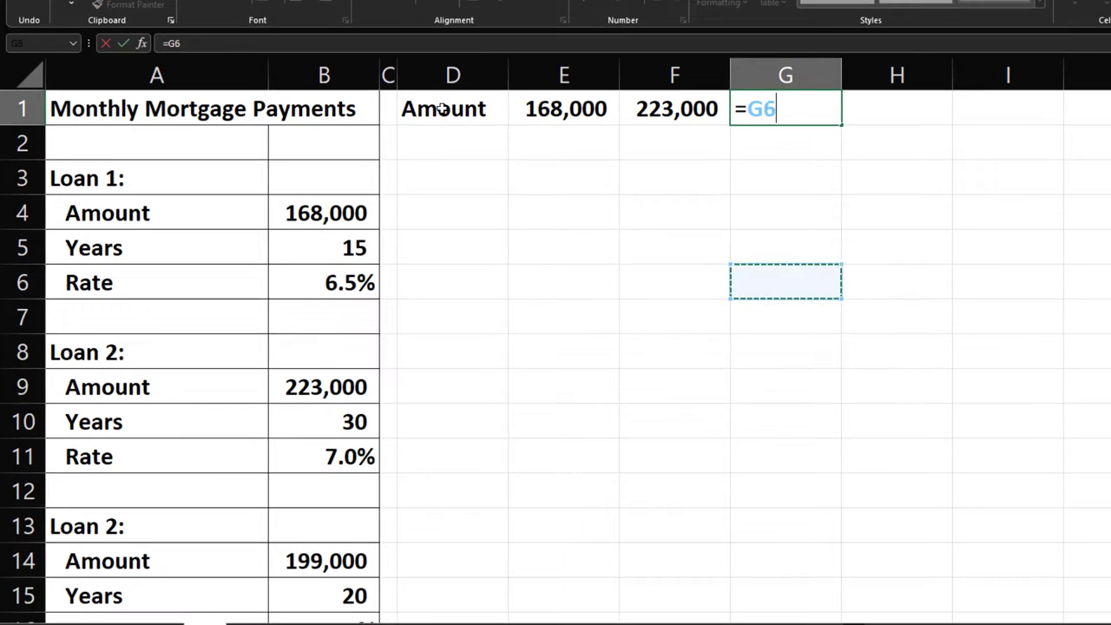
{"action": "key", "text": "Down"}
{"action": "key", "text": "Down"}
{"action": "key", "text": "Down"}
{"action": "key", "text": "Down"}
{"action": "key", "text": "Down"}
{"action": "key", "text": "Down"}
{"action": "key", "text": "Down"}
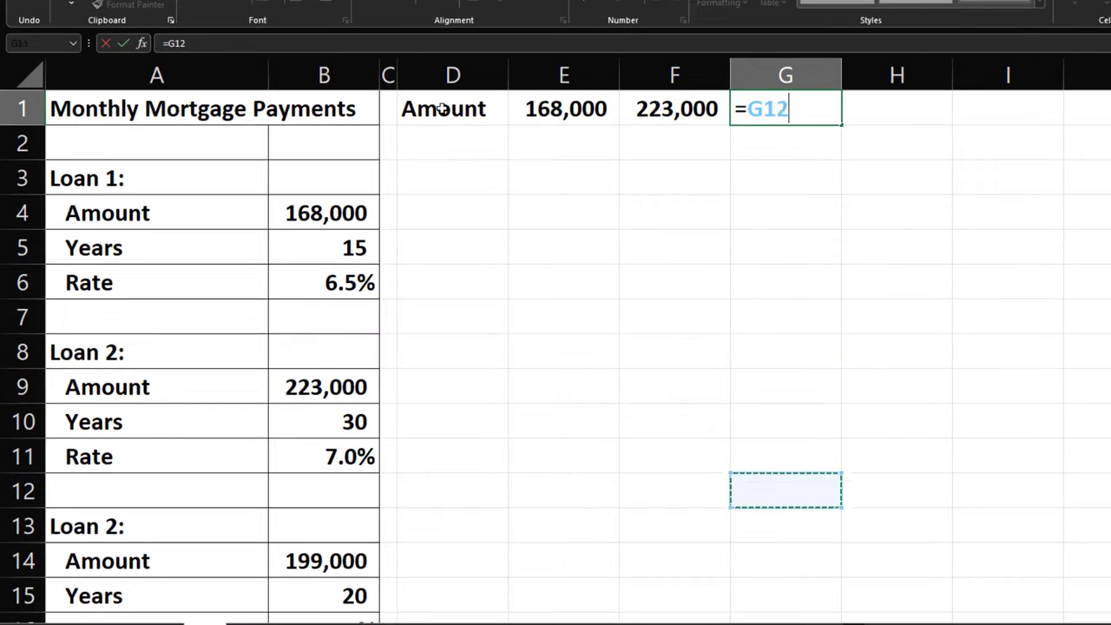
{"action": "key", "text": "Left"}
{"action": "key", "text": "Left"}
{"action": "key", "text": "Left"}
{"action": "key", "text": "Left"}
{"action": "key", "text": "Down"}
{"action": "key", "text": "Left"}
{"action": "key", "text": "Return"}
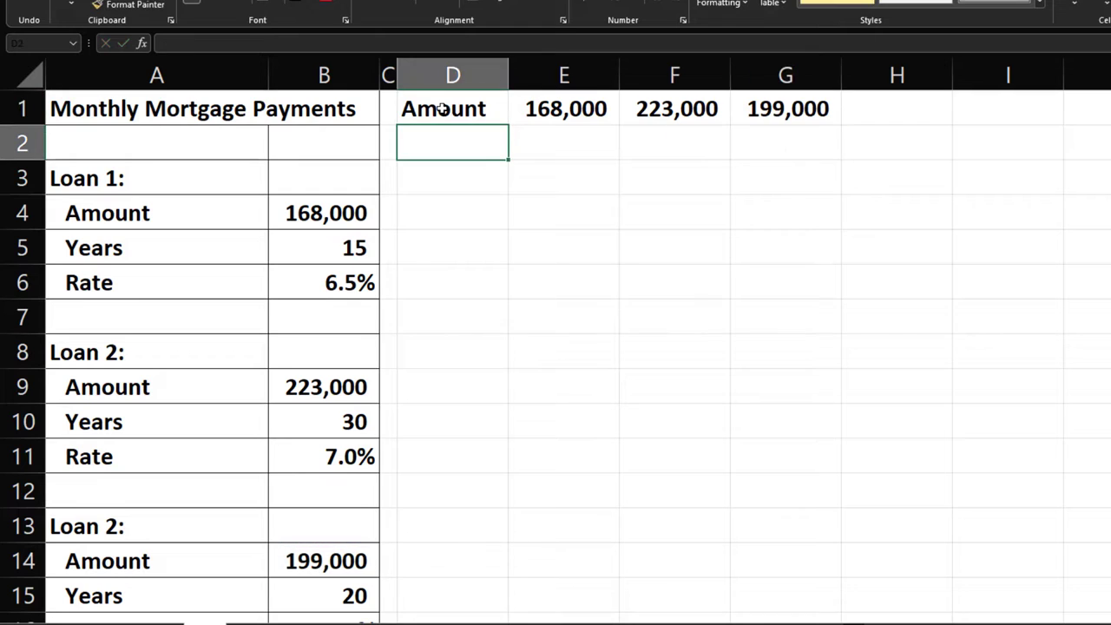
Step: Label D2 "Years" and link E2 to the first loan's term in B5
{"action": "key", "text": "Left"}
{"action": "key", "text": "Right"}
{"action": "type", "text": "Years"}
{"action": "key", "text": "Tab"}
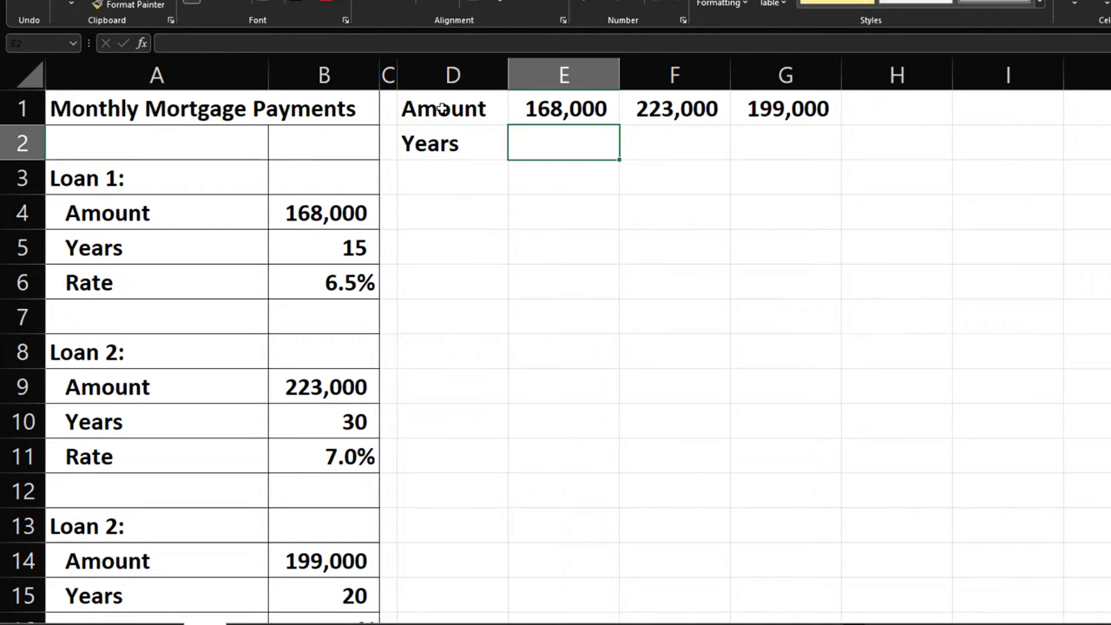
{"action": "type", "text": "="}
{"action": "key", "text": "Down"}
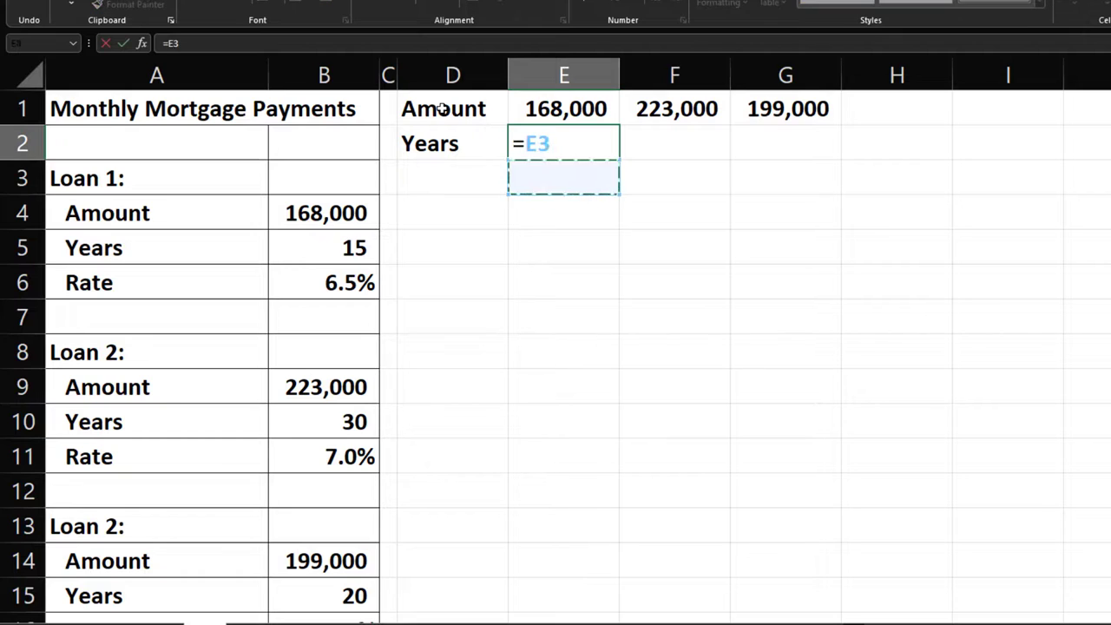
{"action": "key", "text": "Down"}
{"action": "key", "text": "Down"}
{"action": "key", "text": "Left"}
{"action": "key", "text": "Left"}
{"action": "key", "text": "Left"}
{"action": "key", "text": "Tab"}
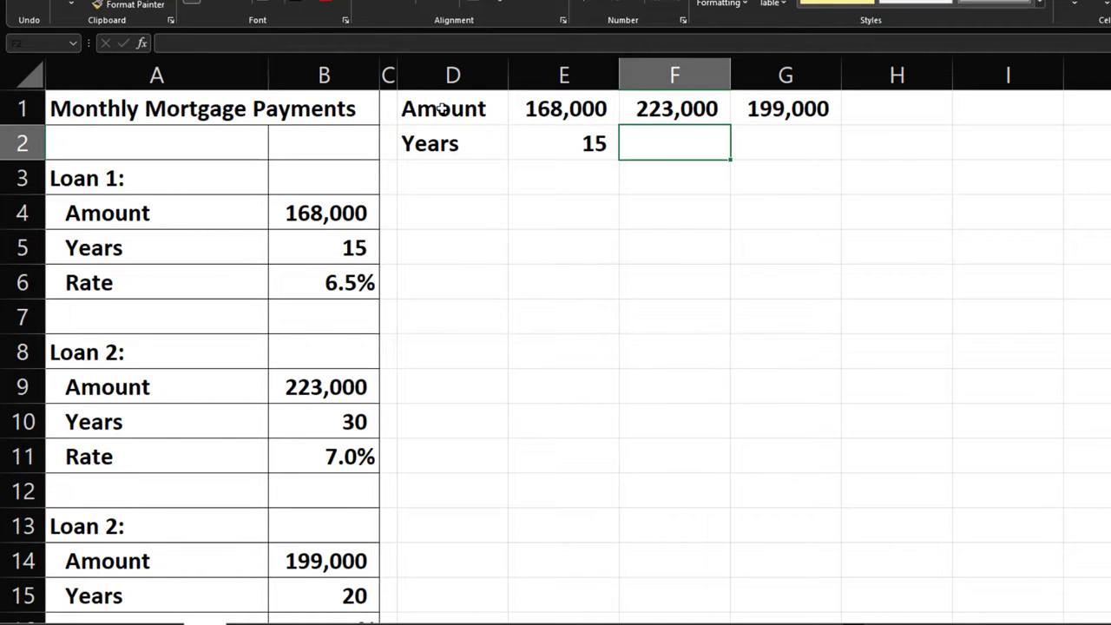
Step: Link F2 to the second loan's term in years in B10
{"action": "type", "text": "="}
{"action": "key", "text": "Down"}
{"action": "key", "text": "Down"}
{"action": "key", "text": "Down"}
{"action": "key", "text": "Down"}
{"action": "key", "text": "Down"}
{"action": "key", "text": "Down"}
{"action": "key", "text": "Down"}
{"action": "key", "text": "Down"}
{"action": "key", "text": "Left"}
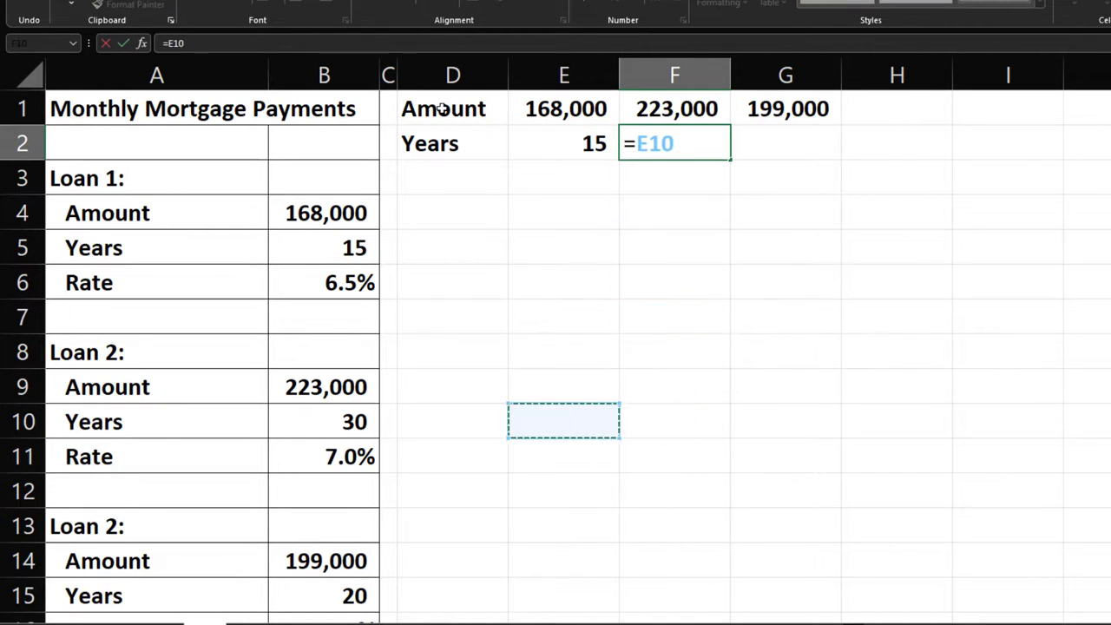
{"action": "key", "text": "Left"}
{"action": "key", "text": "Left"}
{"action": "key", "text": "Left"}
{"action": "key", "text": "Tab"}
Step: Link G2 to the third loan's term in years in B15
{"action": "type", "text": "="}
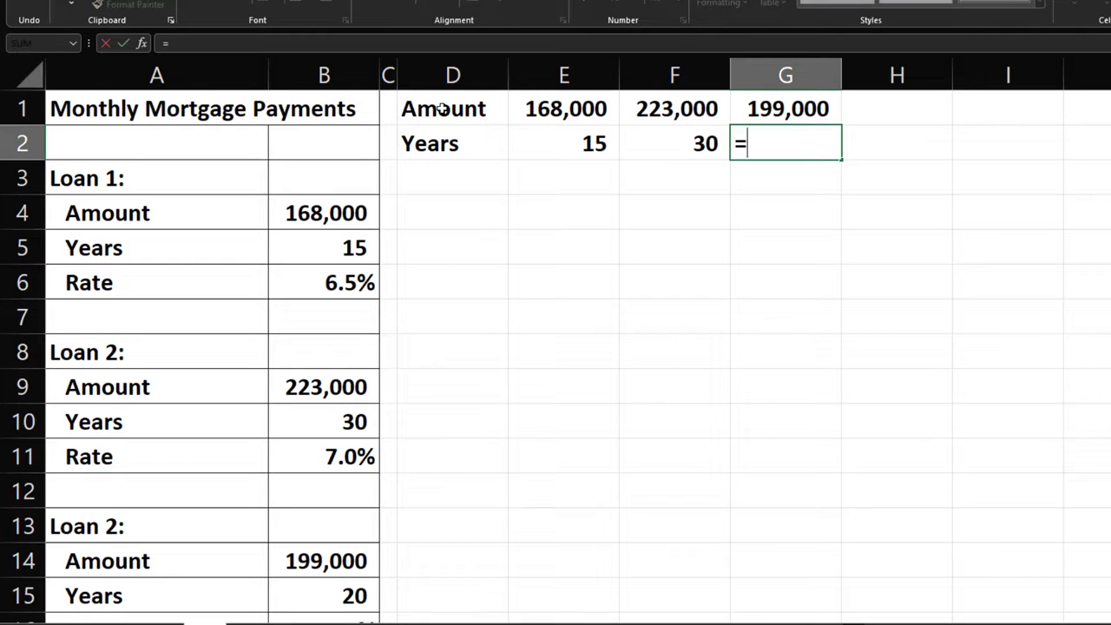
{"action": "key", "text": "Down"}
{"action": "key", "text": "Down"}
{"action": "key", "text": "Down"}
{"action": "key", "text": "Down"}
{"action": "key", "text": "Down"}
{"action": "key", "text": "Down"}
{"action": "key", "text": "Down"}
{"action": "key", "text": "Down"}
{"action": "key", "text": "Down"}
{"action": "key", "text": "Down"}
{"action": "key", "text": "Down"}
{"action": "key", "text": "Down"}
{"action": "key", "text": "Left"}
{"action": "key", "text": "Left"}
{"action": "key", "text": "Left"}
{"action": "key", "text": "Left"}
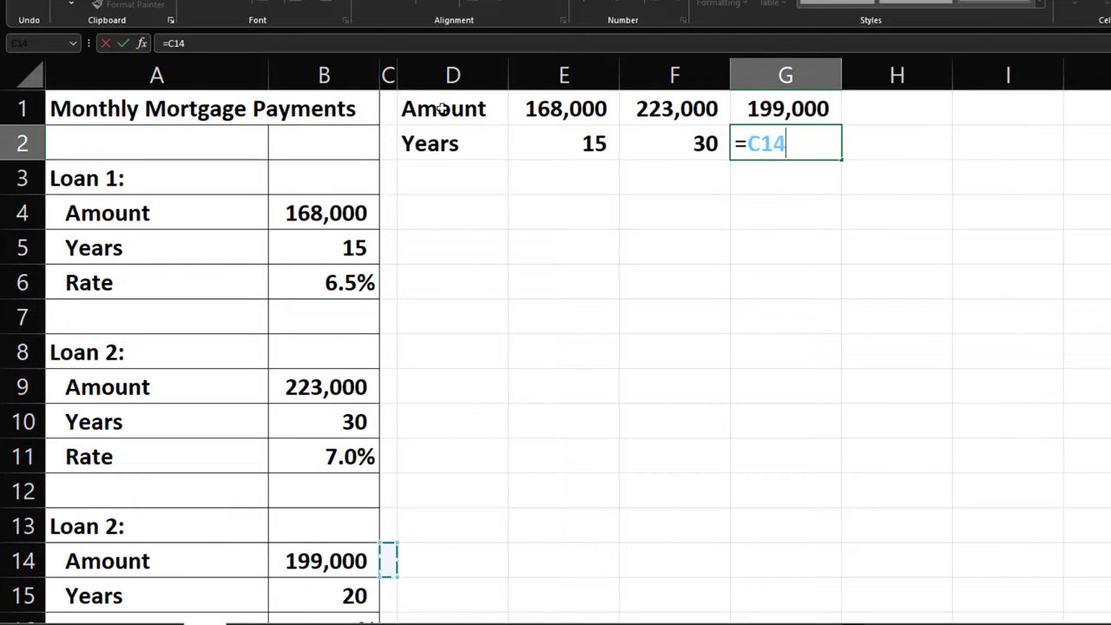
{"action": "key", "text": "Left"}
{"action": "key", "text": "Down"}
{"action": "key", "text": "Return"}
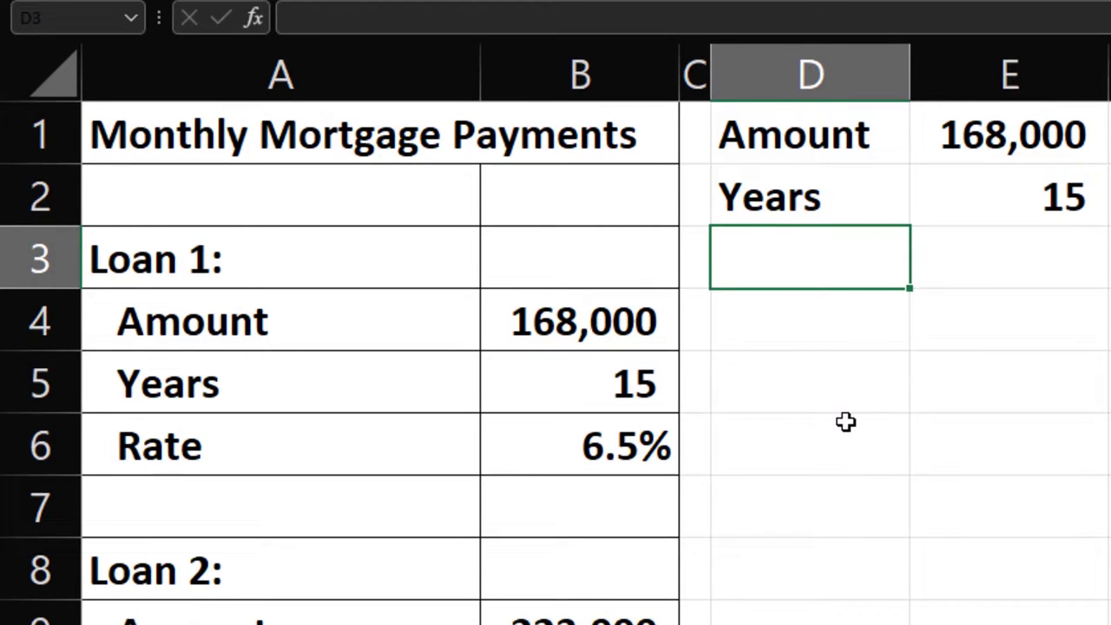
Step: Fill the row label in D3 by linking it to the "Rate" label in A6
{"action": "type", "text": "="}
{"action": "key", "text": "Down"}
{"action": "key", "text": "Down"}
{"action": "key", "text": "Left"}
{"action": "key", "text": "Left"}
{"action": "key", "text": "Left"}
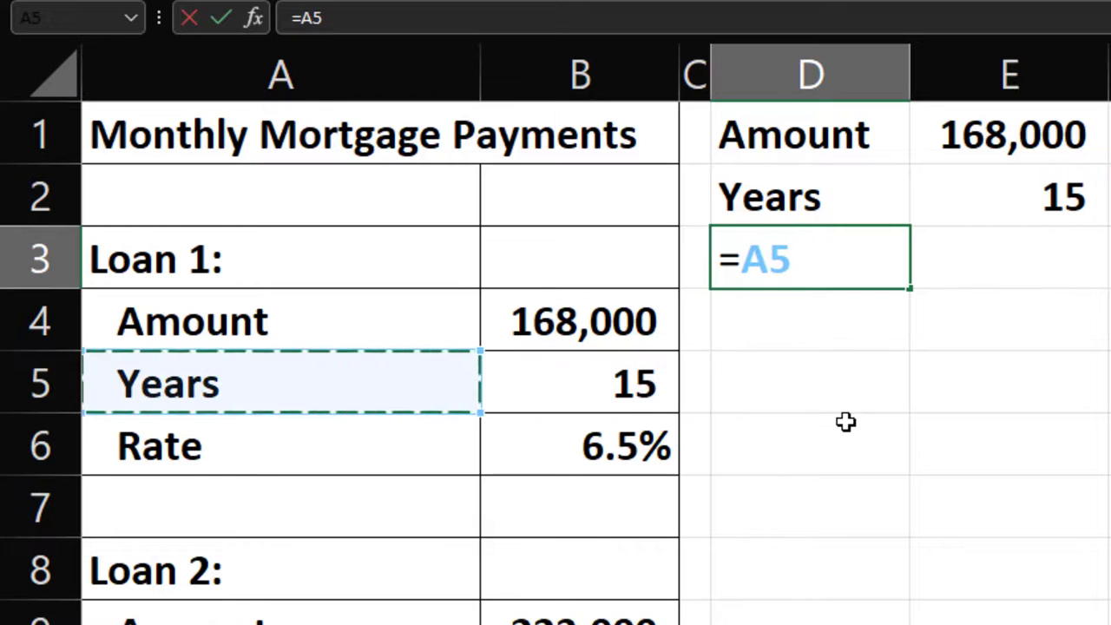
{"action": "key", "text": "Down"}
{"action": "key", "text": "Tab"}
Step: Link E3 to the first loan's interest rate with =B6
{"action": "type", "text": "="}
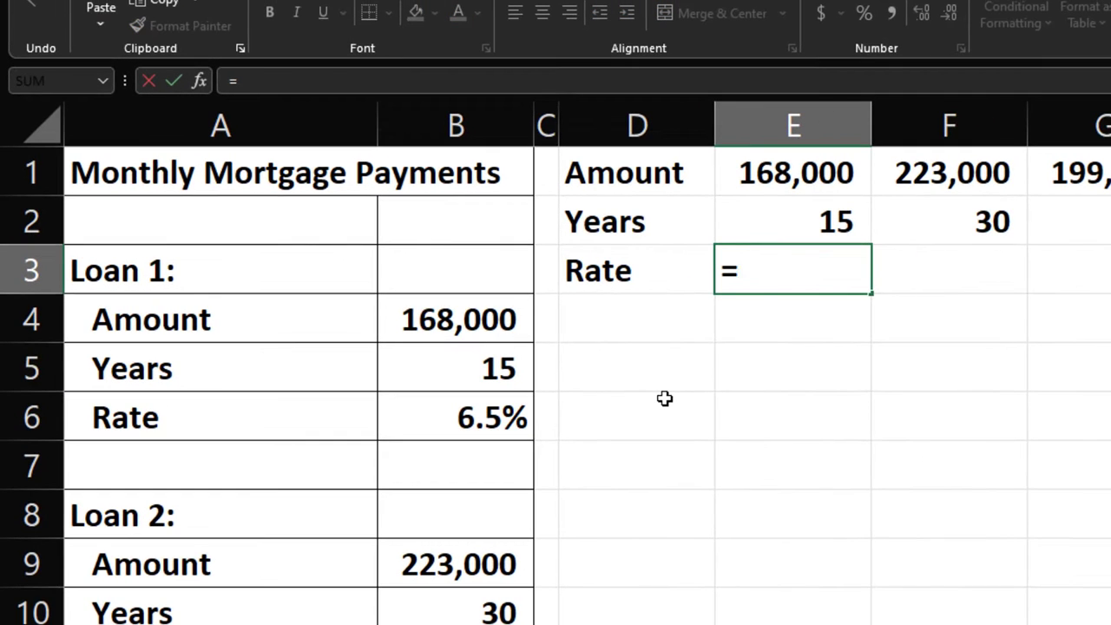
{"action": "key", "text": "Down"}
{"action": "key", "text": "Down"}
{"action": "key", "text": "Down"}
{"action": "key", "text": "Left"}
{"action": "key", "text": "Left"}
{"action": "key", "text": "Left"}
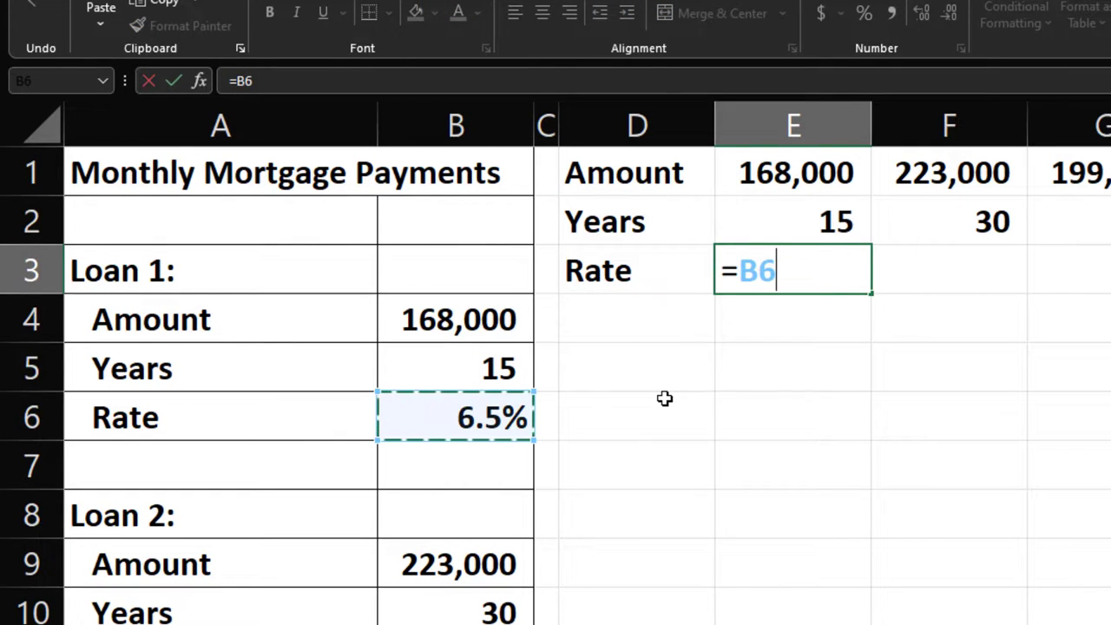
{"action": "key", "text": "Tab"}
Step: Format the rate in E3 as a percentage with one decimal place
{"action": "key", "text": "Left"}
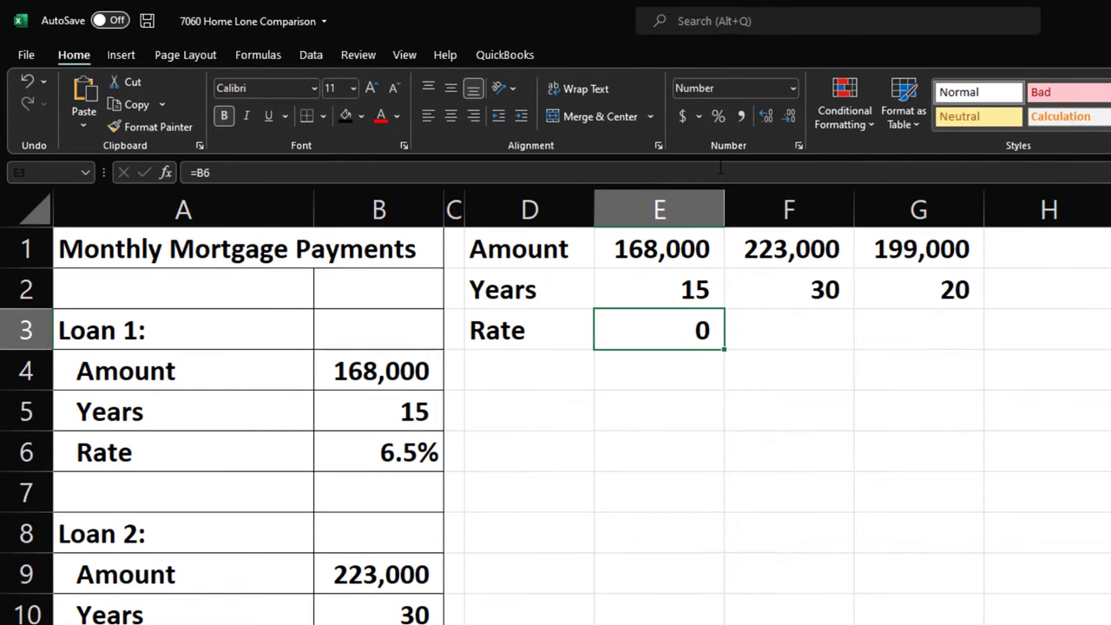
{"action": "left_click", "coordinate": [757, 88]}
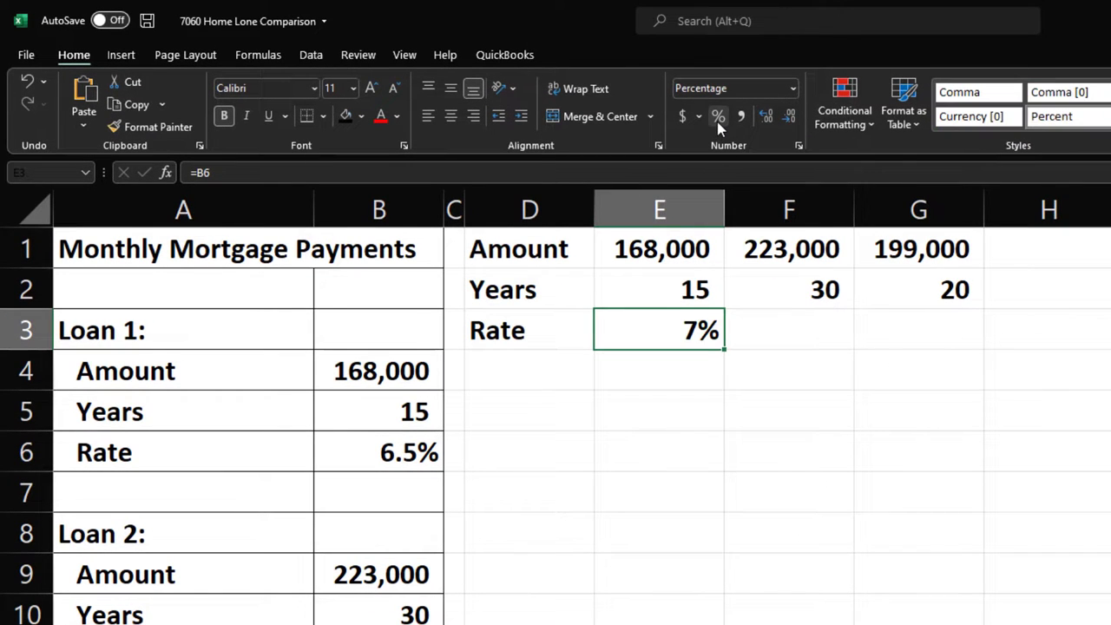
{"action": "left_click", "coordinate": [766, 117]}
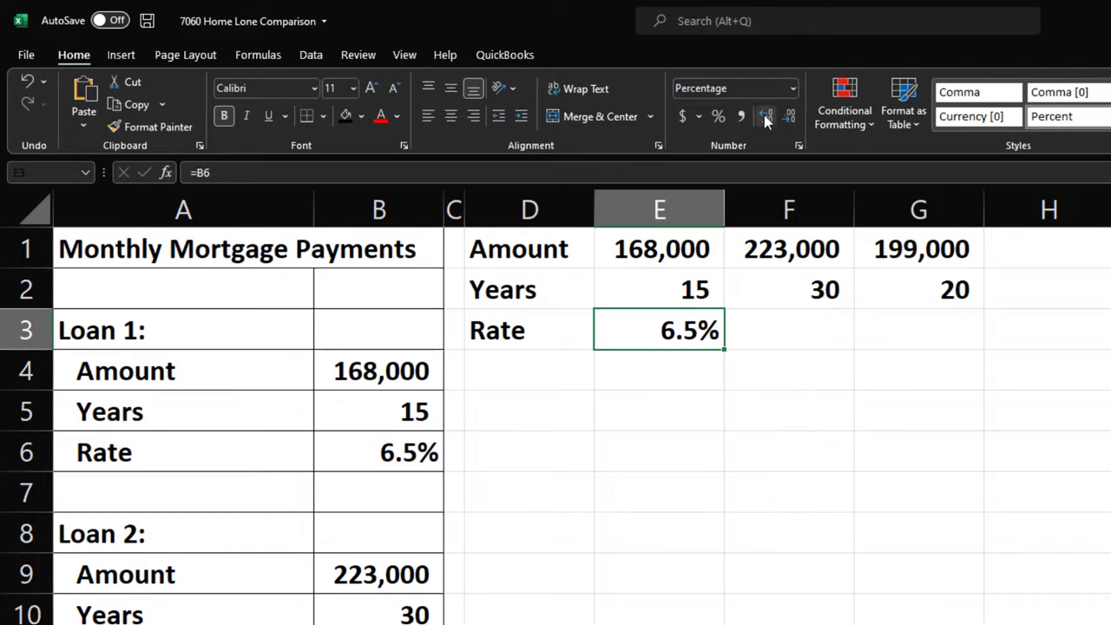
Step: Link F3 to the second loan's interest rate with =B11
{"action": "key", "text": "Right"}
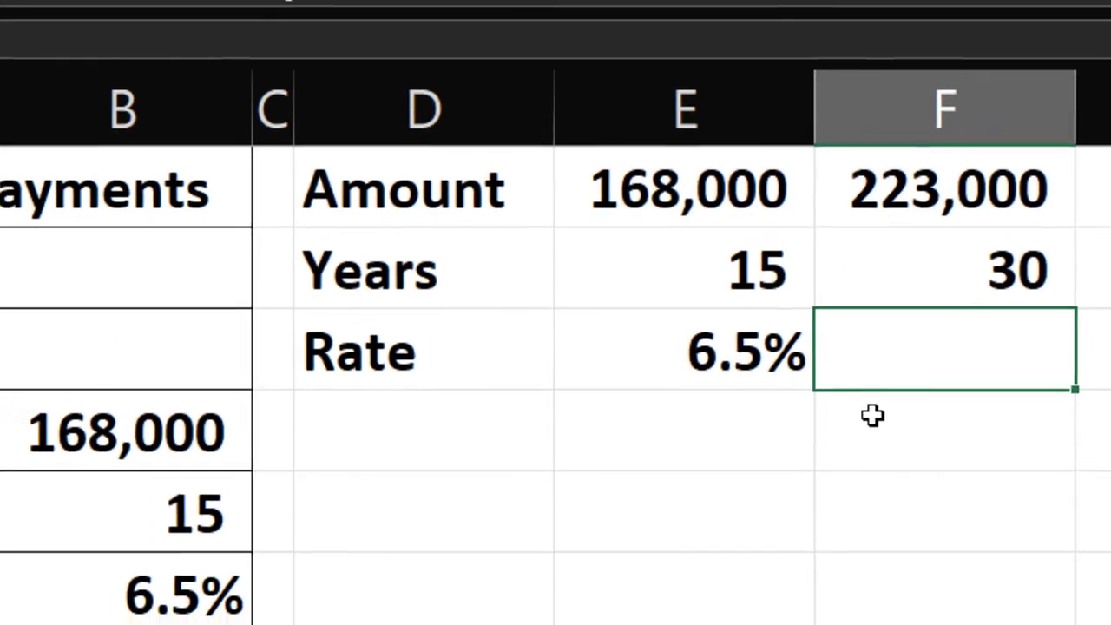
{"action": "type", "text": "="}
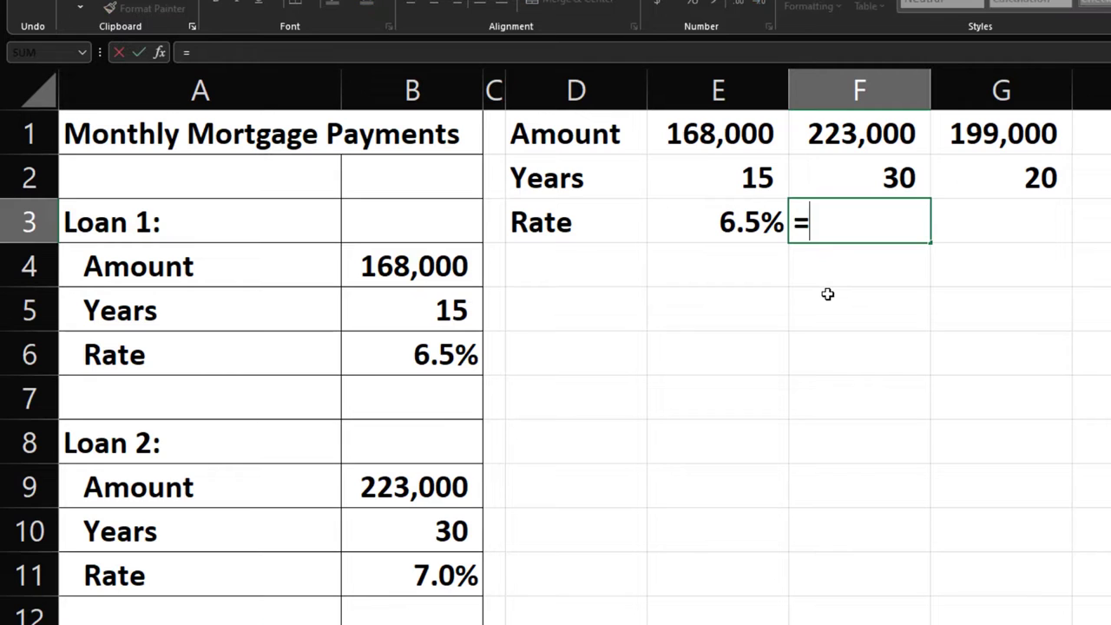
{"action": "key", "text": "Down"}
{"action": "key", "text": "Down"}
{"action": "key", "text": "Down"}
{"action": "key", "text": "Down"}
{"action": "key", "text": "Down"}
{"action": "key", "text": "Down"}
{"action": "key", "text": "Down"}
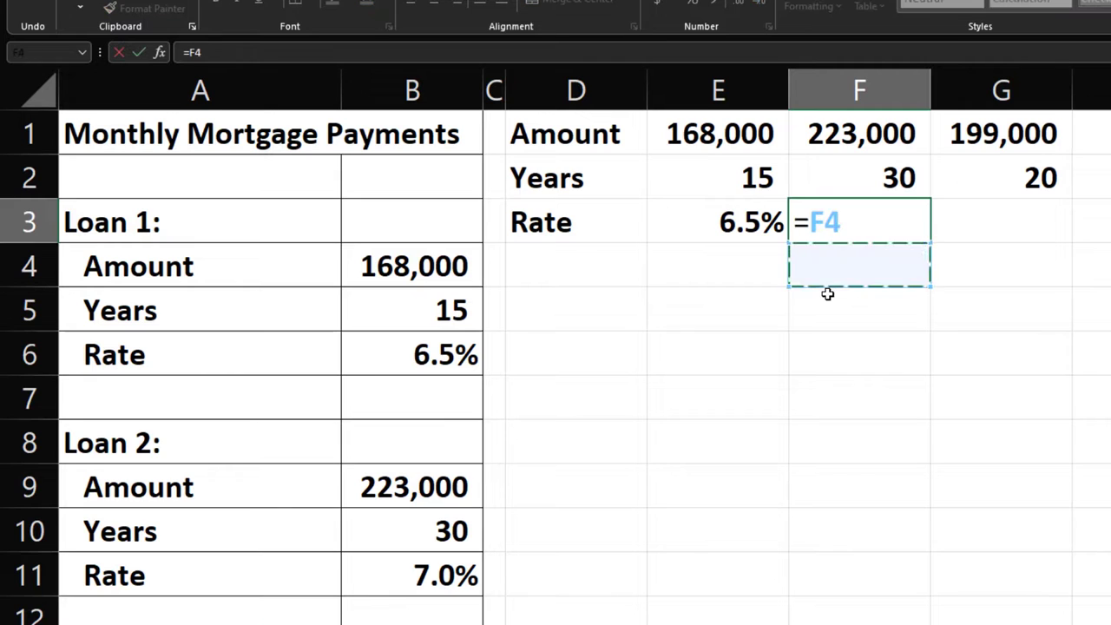
{"action": "key", "text": "Left"}
{"action": "key", "text": "Left"}
{"action": "key", "text": "Left"}
{"action": "key", "text": "Left"}
{"action": "key", "text": "Down"}
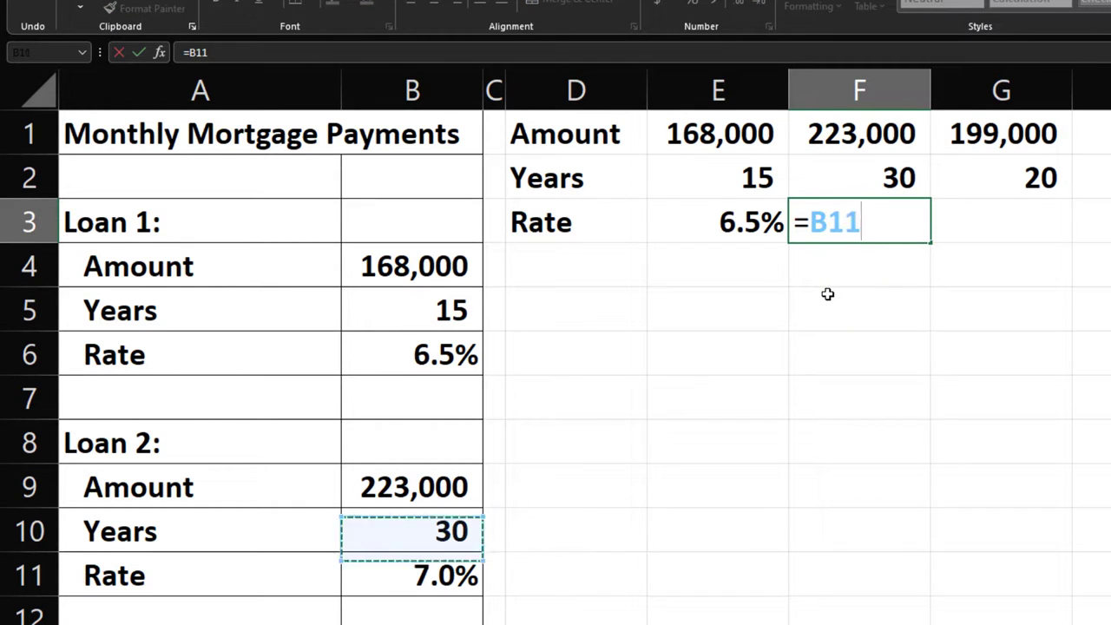
{"action": "key", "text": "Return"}
Step: Format the rate in F3 as a percentage with one decimal place
{"action": "key", "text": "Up"}
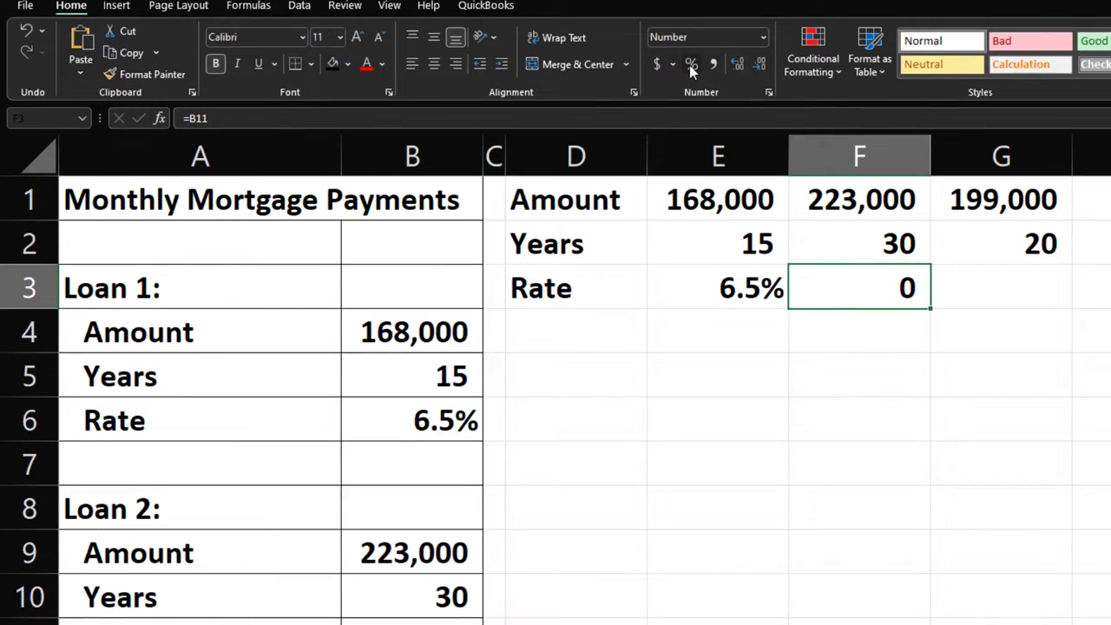
{"action": "left_click", "coordinate": [691, 67]}
{"action": "key", "text": "Right"}
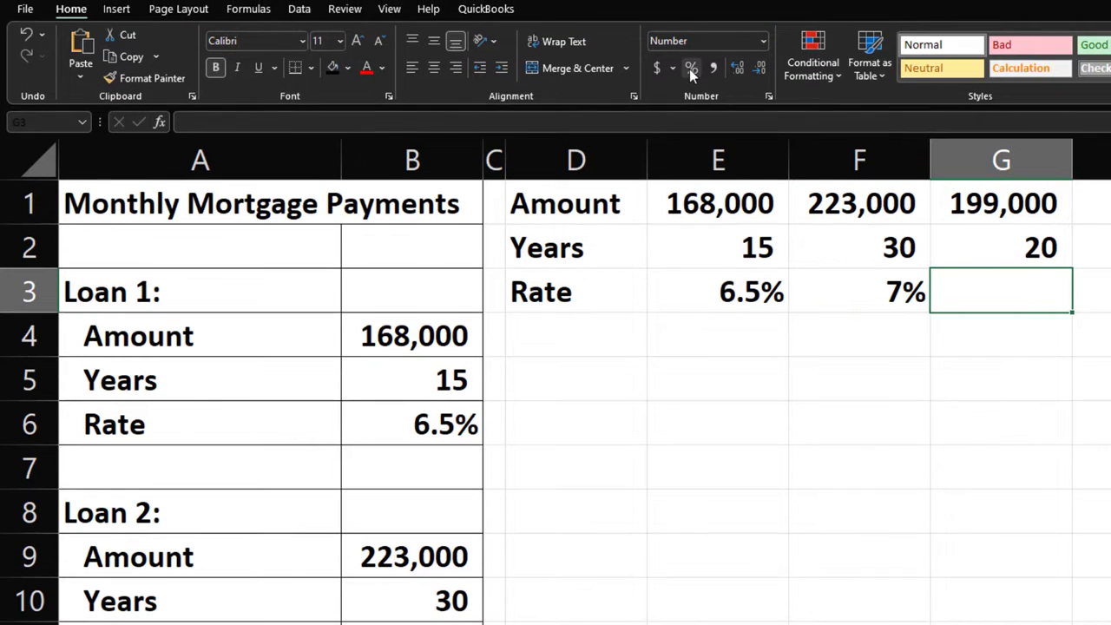
{"action": "left_click", "coordinate": [823, 283]}
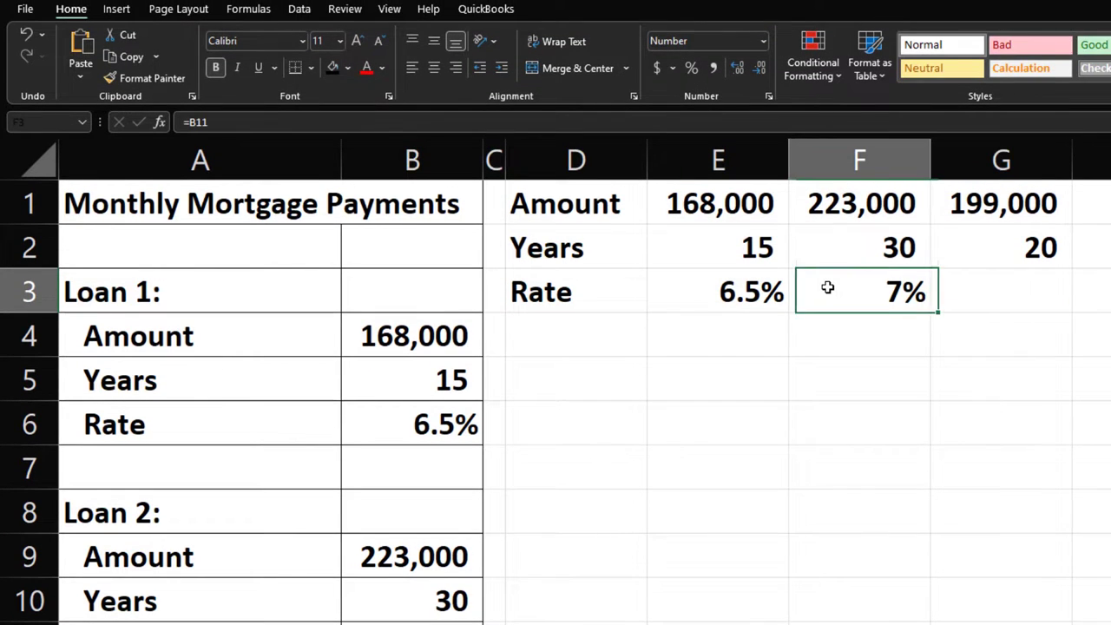
{"action": "left_click", "coordinate": [740, 66]}
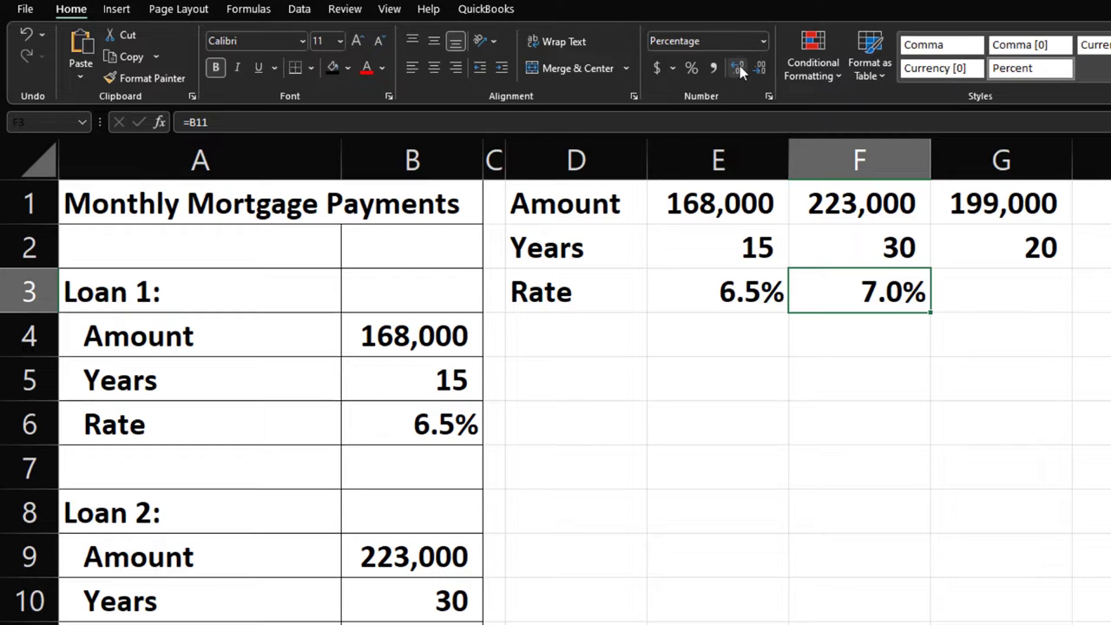
Step: Link G3 to the third loan's interest rate with =B16 and format it as a percentage
{"action": "left_click", "coordinate": [1043, 297]}
{"action": "type", "text": "="}
{"action": "key", "text": "Down"}
{"action": "key", "text": "Down"}
{"action": "key", "text": "Down"}
{"action": "key", "text": "Down"}
{"action": "key", "text": "Down"}
{"action": "key", "text": "Down"}
{"action": "key", "text": "Down"}
{"action": "key", "text": "Down"}
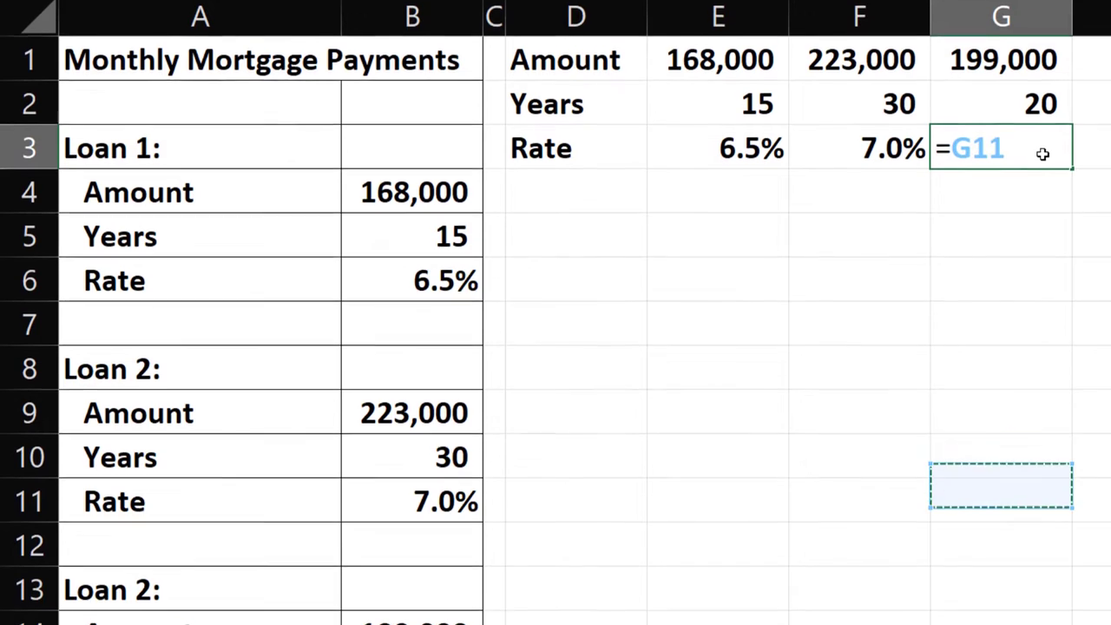
{"action": "key", "text": "Down"}
{"action": "key", "text": "Down"}
{"action": "key", "text": "Down"}
{"action": "key", "text": "Down"}
{"action": "key", "text": "Down"}
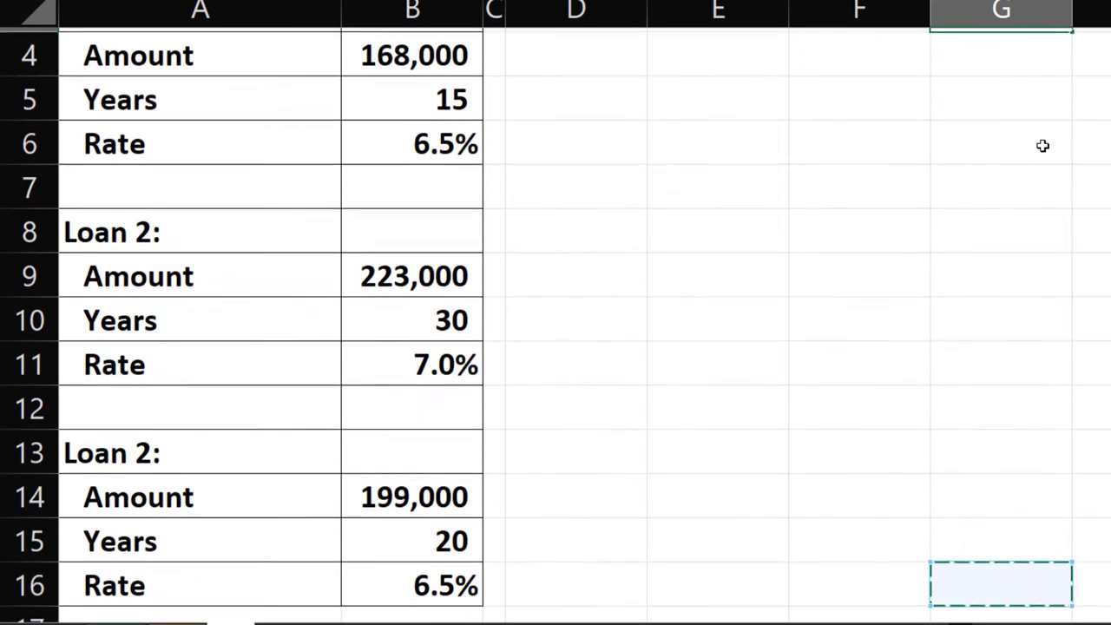
{"action": "key", "text": "Left"}
{"action": "key", "text": "Left"}
{"action": "key", "text": "Left"}
{"action": "key", "text": "Left"}
{"action": "key", "text": "Left"}
{"action": "key", "text": "ctrl+Return"}
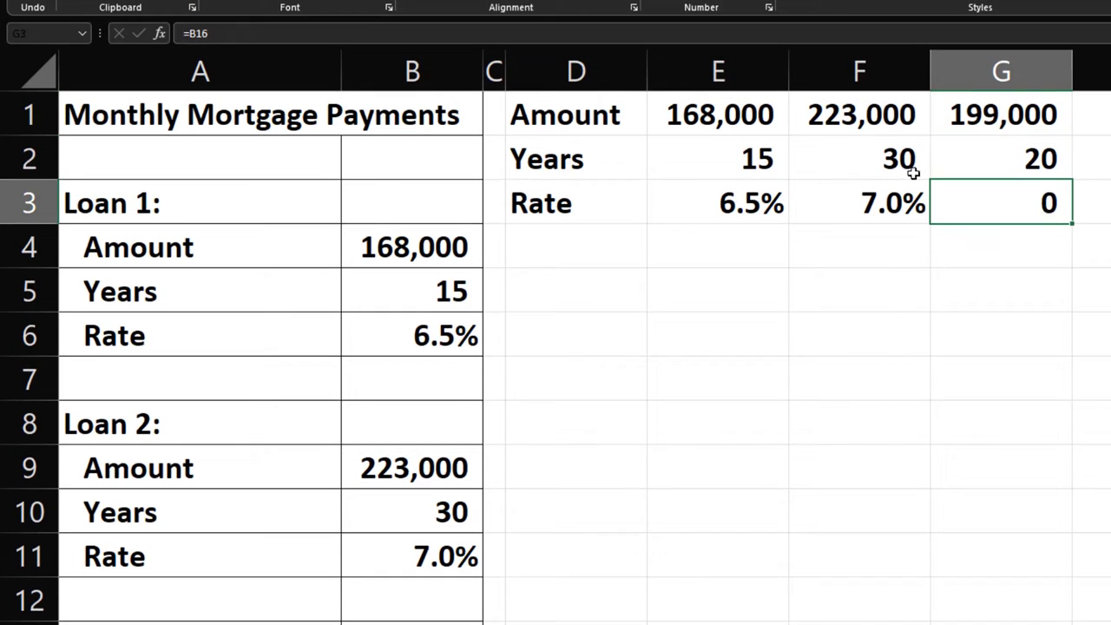
{"action": "left_click", "coordinate": [692, 4]}
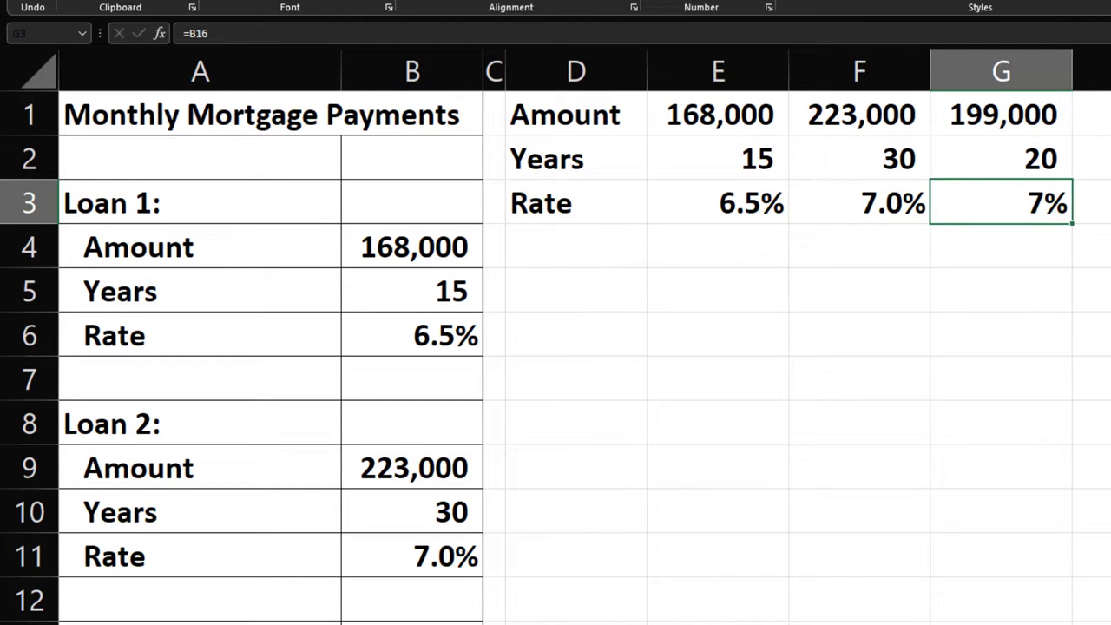
Step: Show the third loan's rate in G3 with one decimal place and label D4 as Payment
{"action": "key", "text": "alt+h"}
{"action": "key", "text": "0"}
{"action": "left_click", "coordinate": [551, 242]}
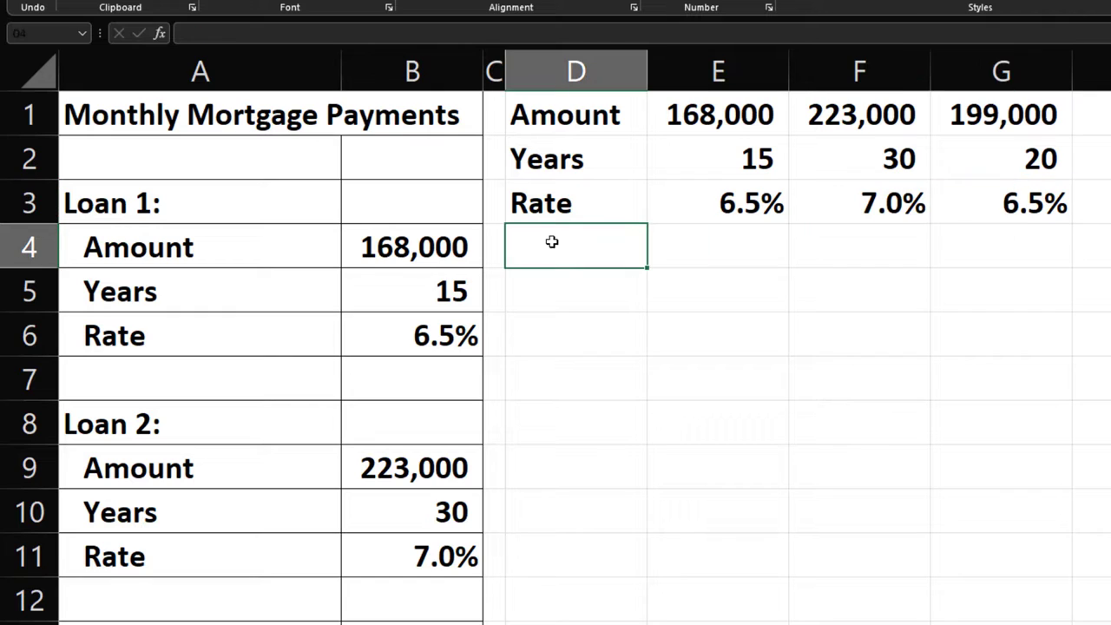
{"action": "type", "text": "Payment"}
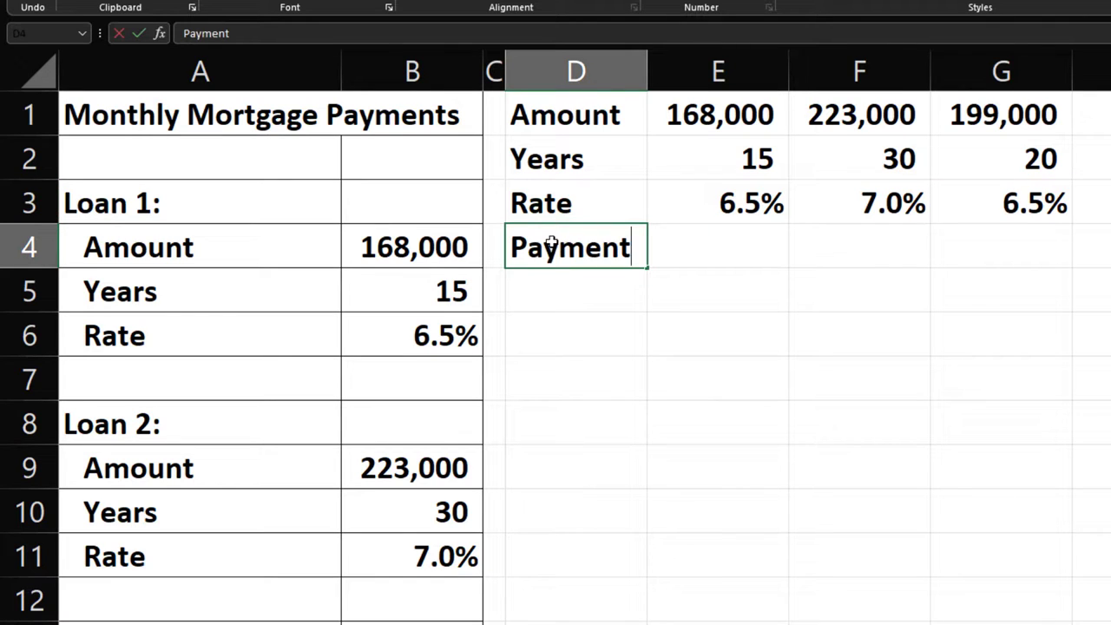
{"action": "key", "text": "Tab"}
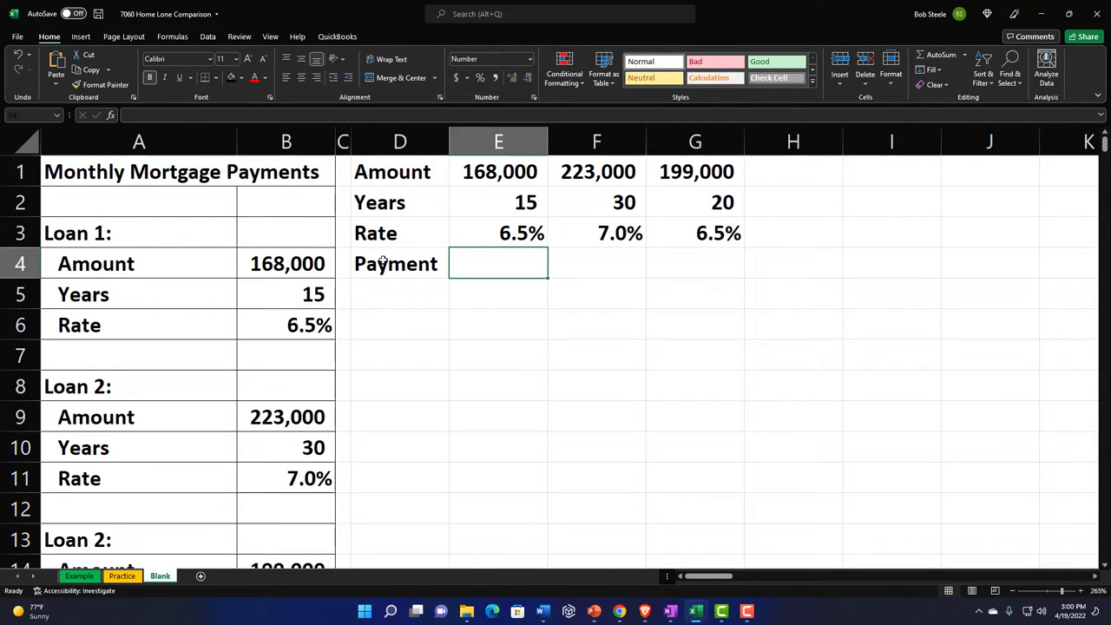
Step: Start the first loan's payment formula in E4 as a negative PMT with the monthly rate E3/12
{"action": "key", "text": "F2"}
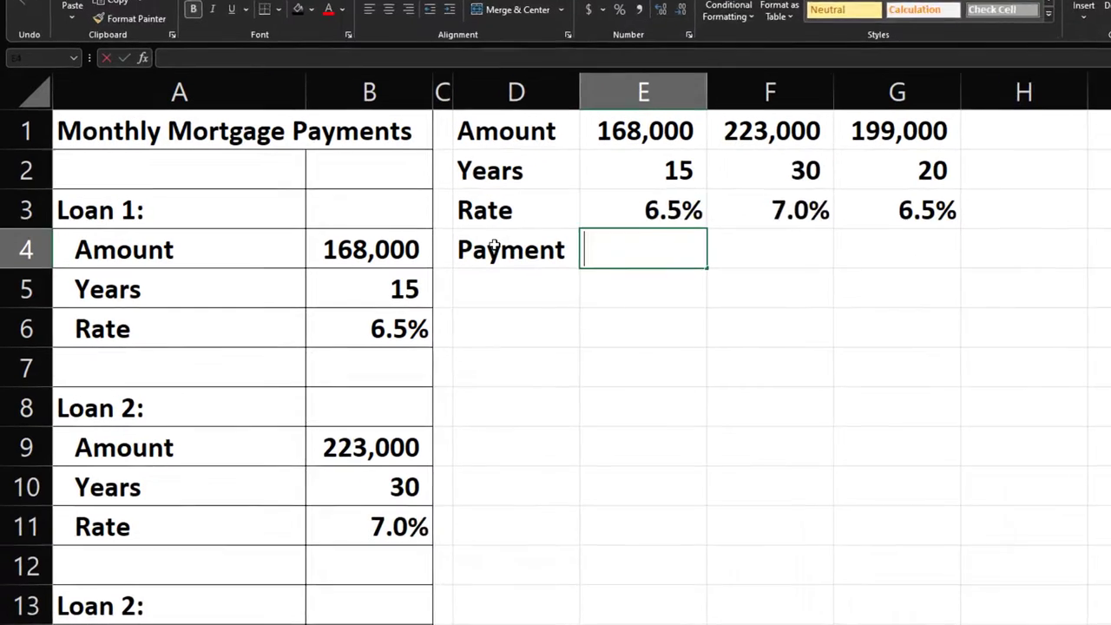
{"action": "type", "text": "-"}
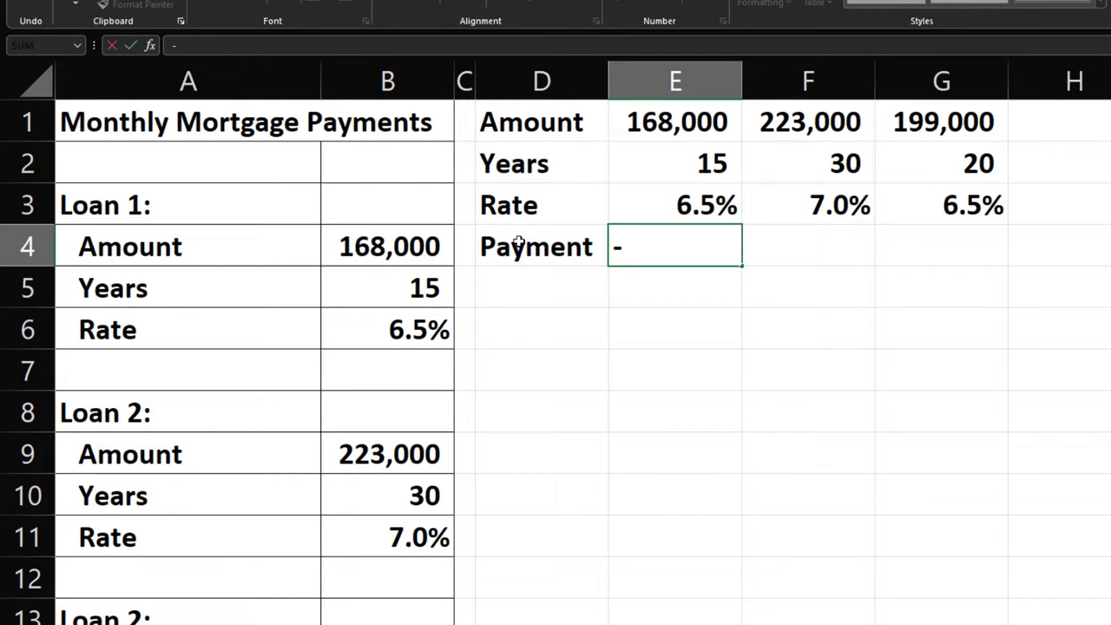
{"action": "type", "text": "p"}
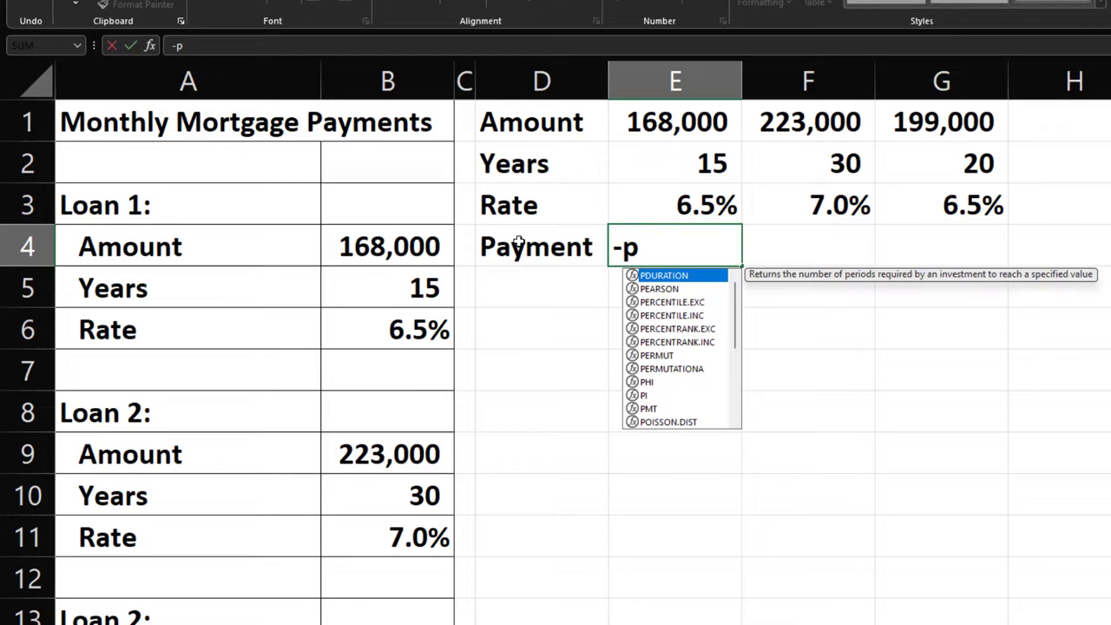
{"action": "type", "text": "mt"}
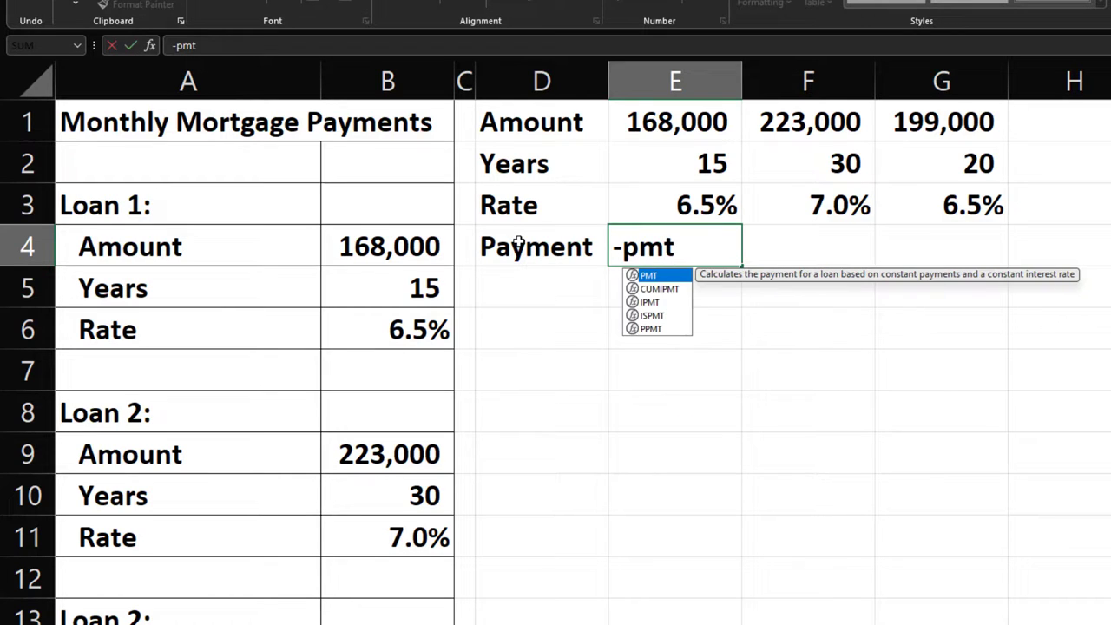
{"action": "type", "text": "("}
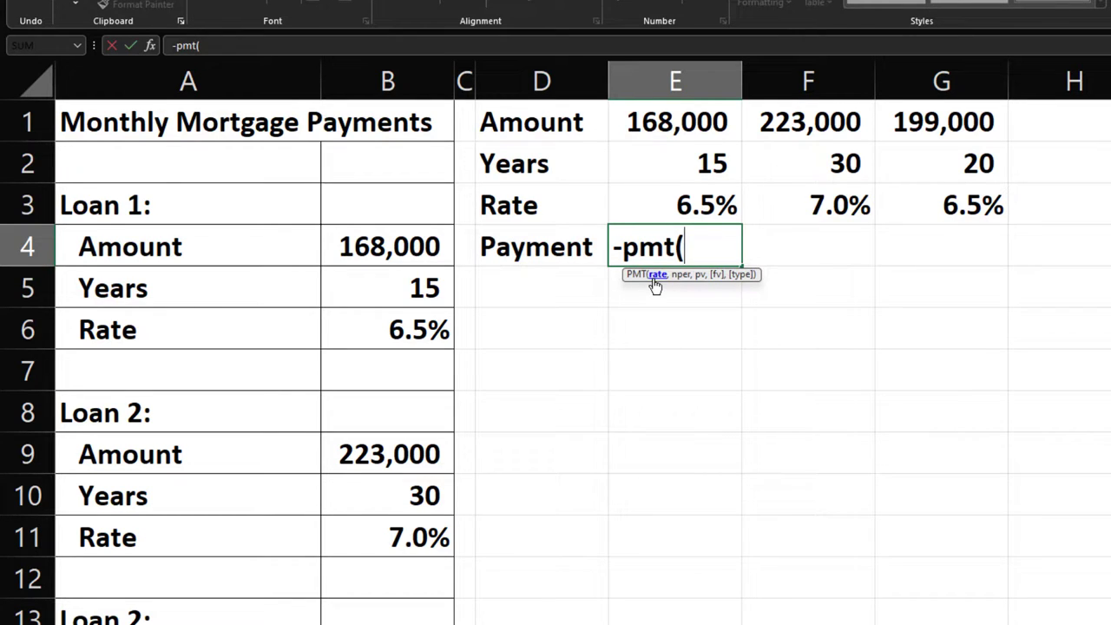
{"action": "key", "text": "Up"}
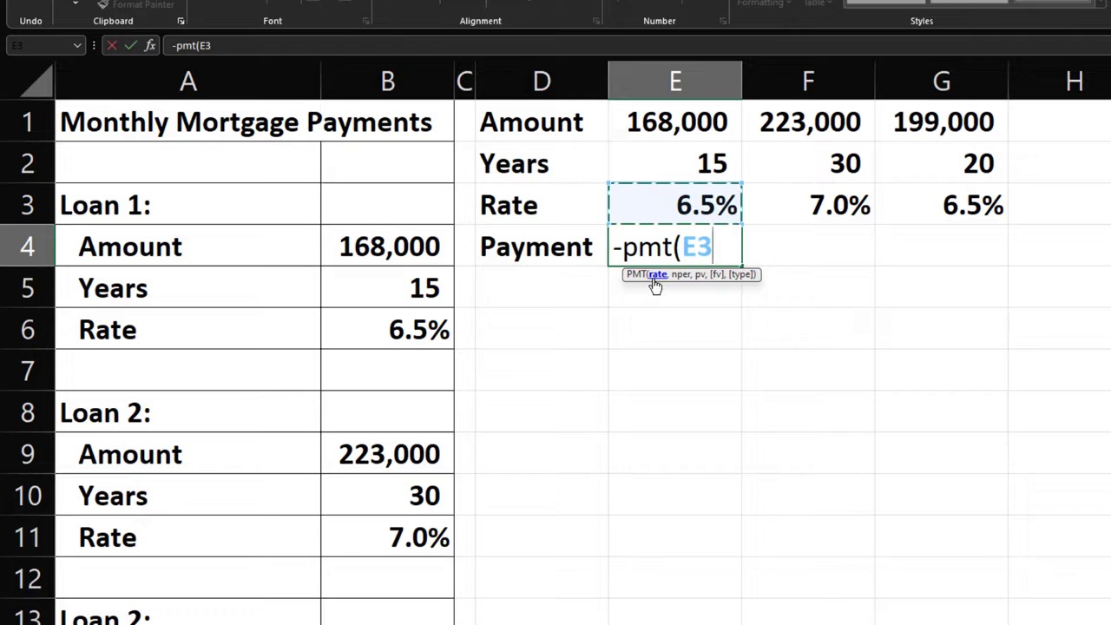
{"action": "type", "text": "/12"}
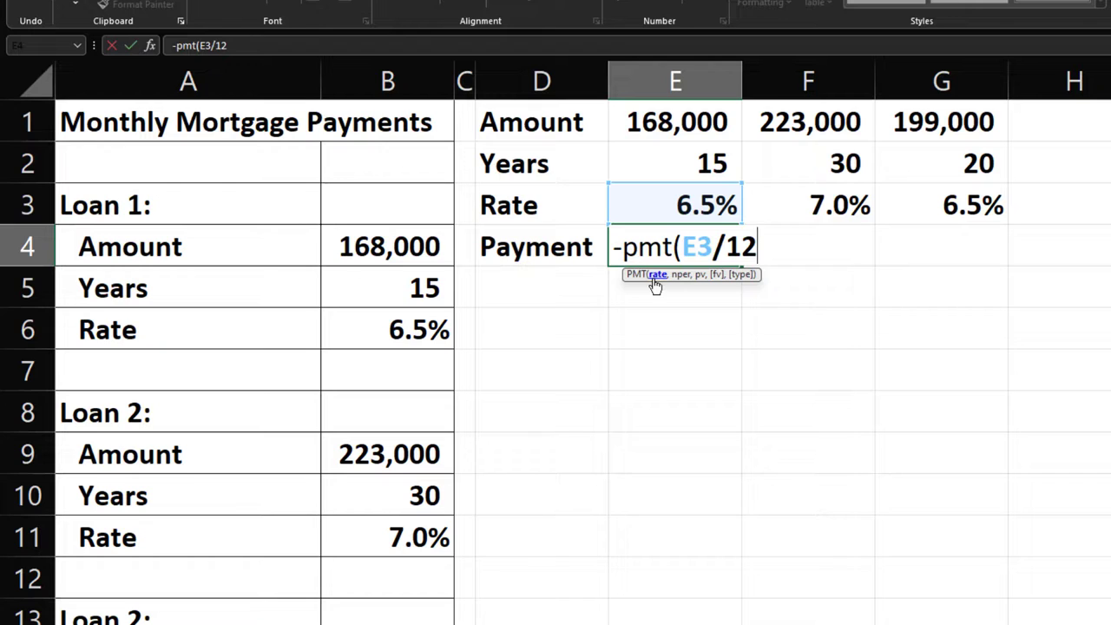
Step: Complete the PMT formula in E4 with E2*12 as the number of periods and E1 as the present value
{"action": "type", "text": ","}
{"action": "key", "text": "Up"}
{"action": "key", "text": "Up"}
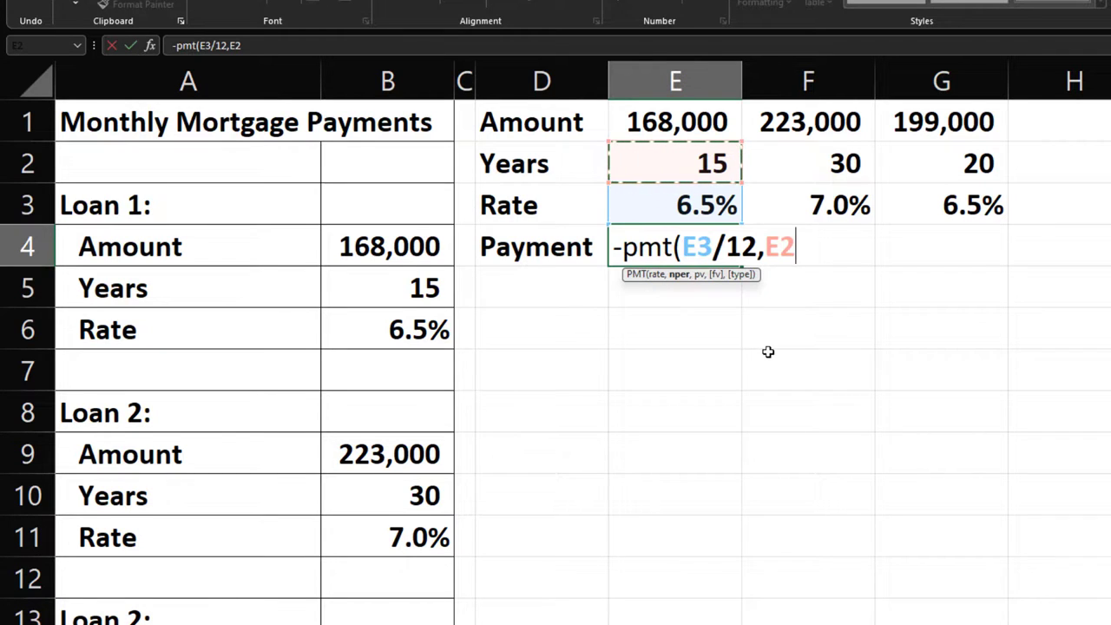
{"action": "type", "text": "*"}
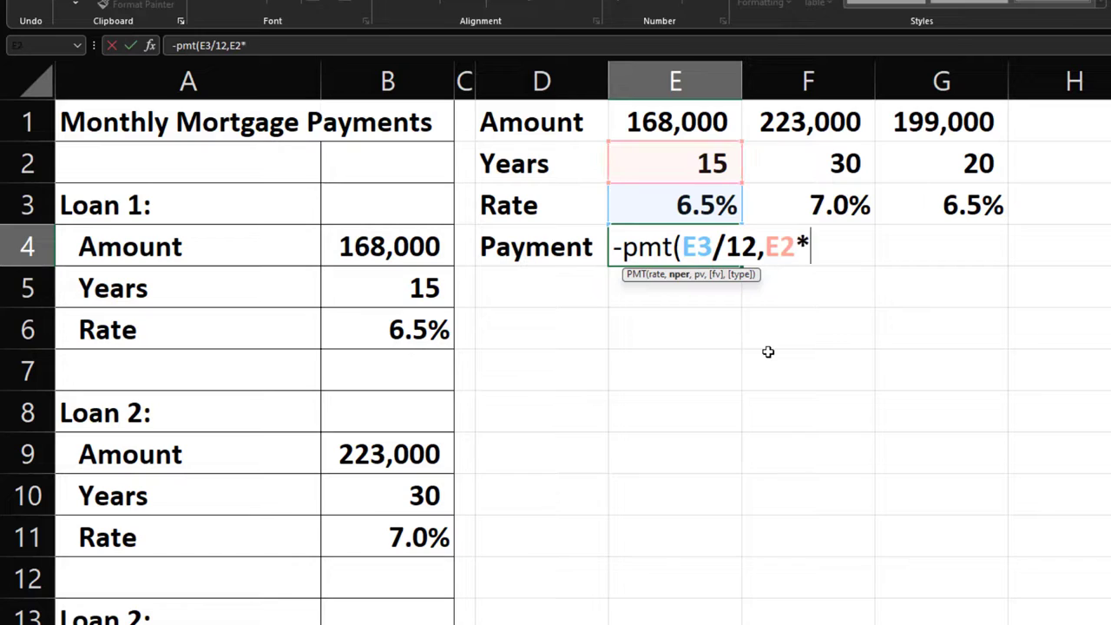
{"action": "type", "text": "12"}
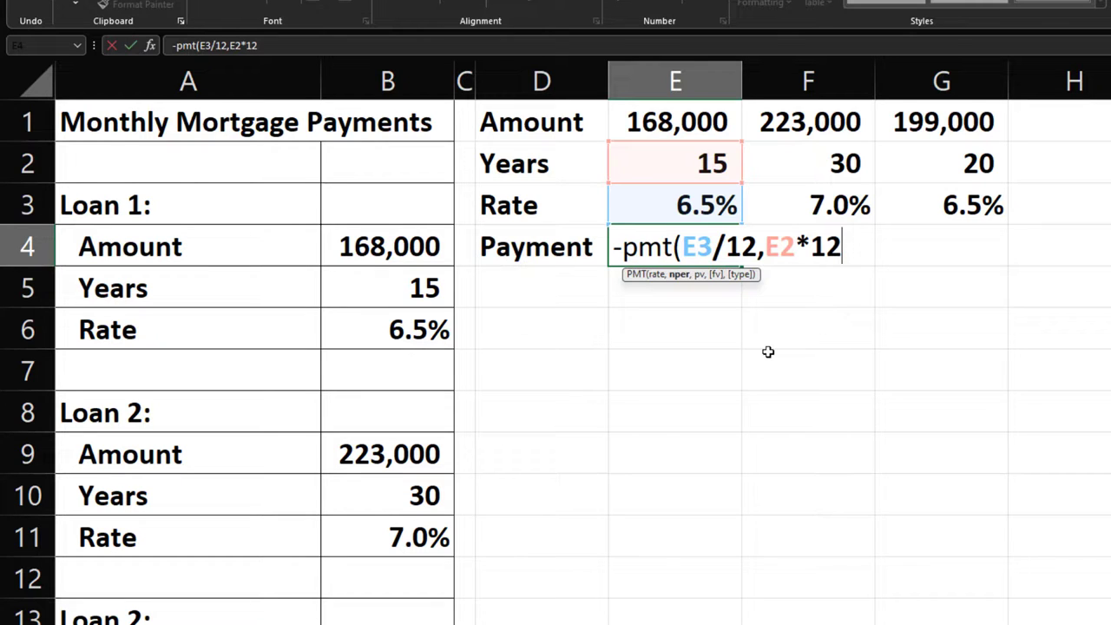
{"action": "type", "text": ","}
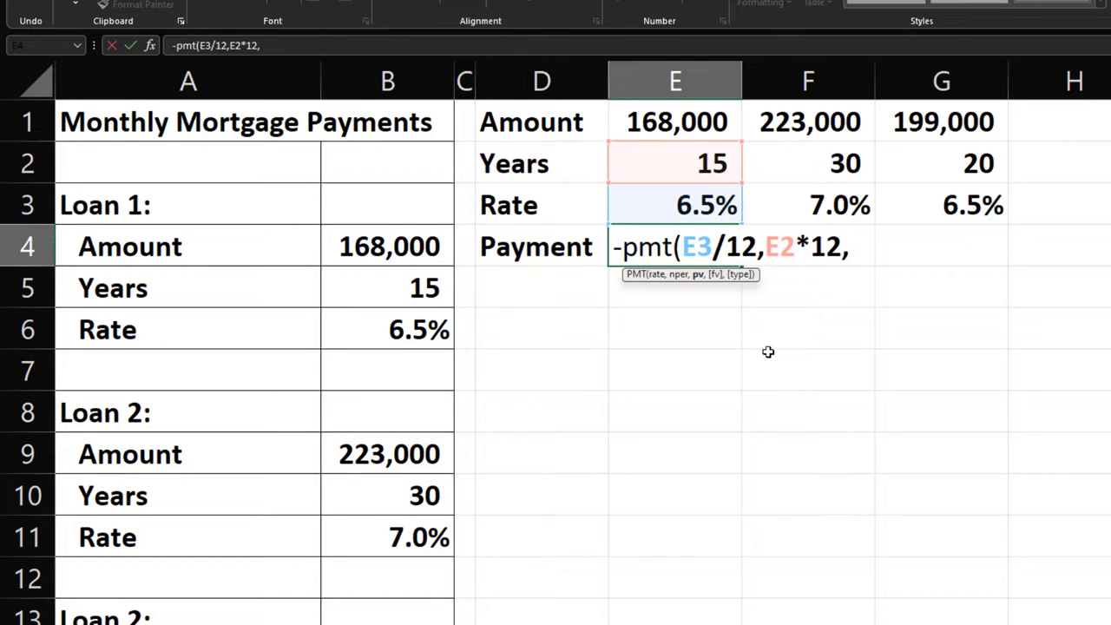
{"action": "key", "text": "Up"}
{"action": "key", "text": "Up"}
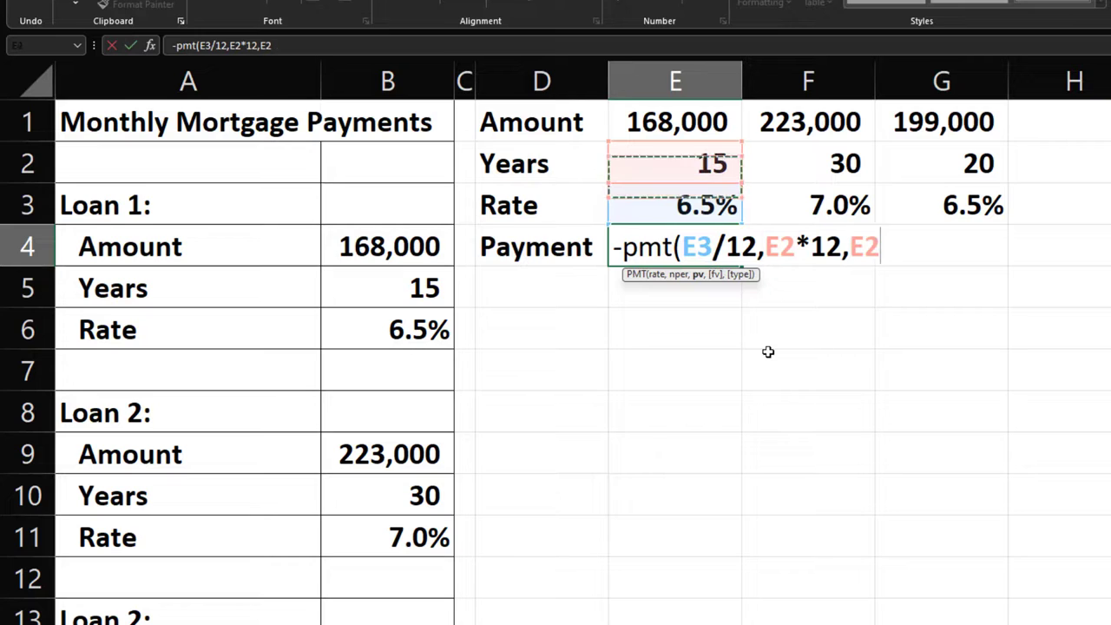
{"action": "key", "text": "Up"}
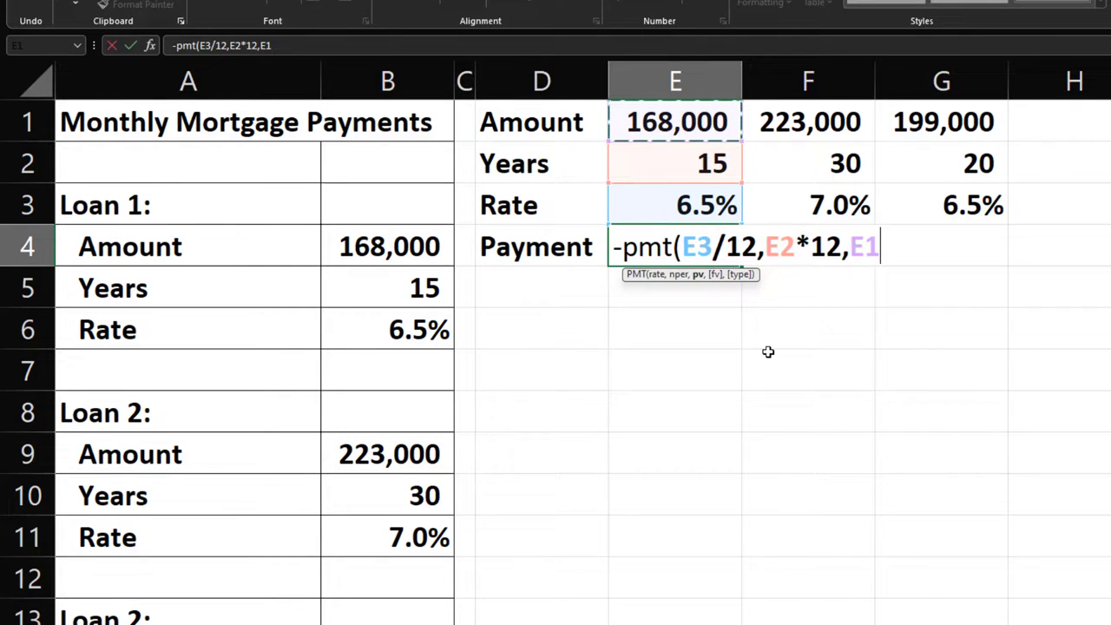
{"action": "key", "text": "Return"}
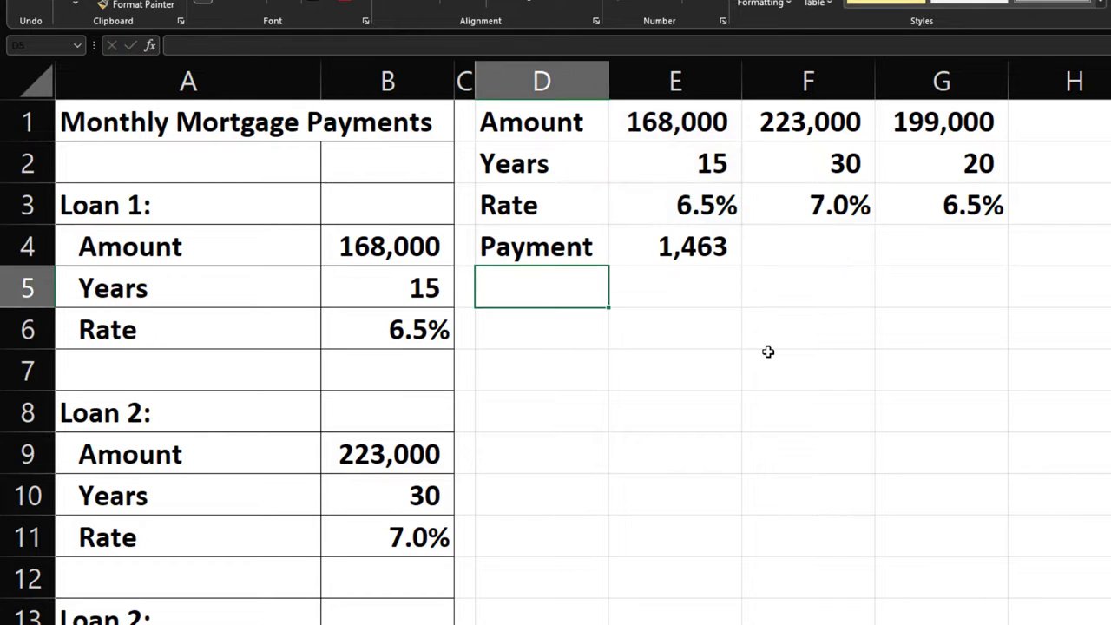
Step: Show the payment in E4 with two decimal places, and return it to whole numbers
{"action": "key", "text": "Up"}
{"action": "key", "text": "Right"}
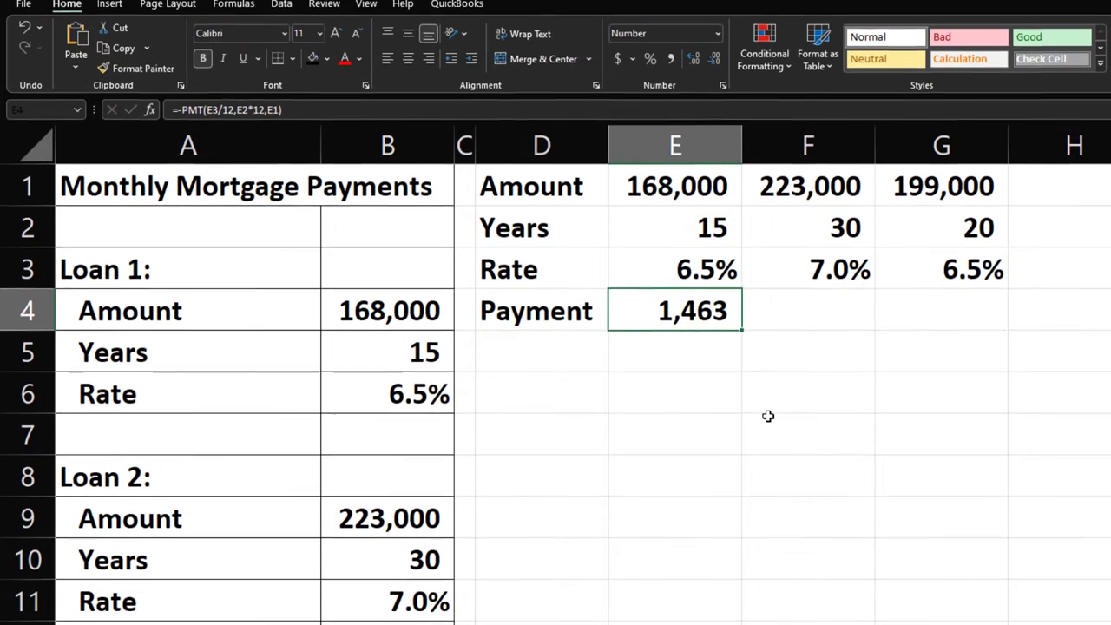
{"action": "left_click", "coordinate": [696, 63]}
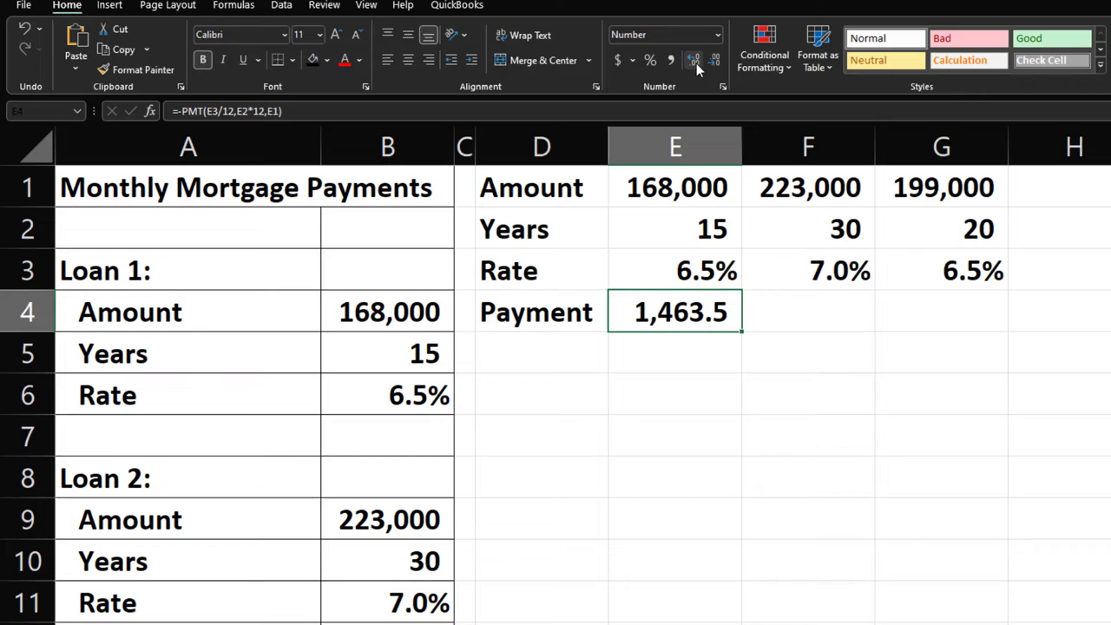
{"action": "left_click", "coordinate": [696, 64]}
{"action": "left_click", "coordinate": [710, 59]}
{"action": "left_click", "coordinate": [710, 59]}
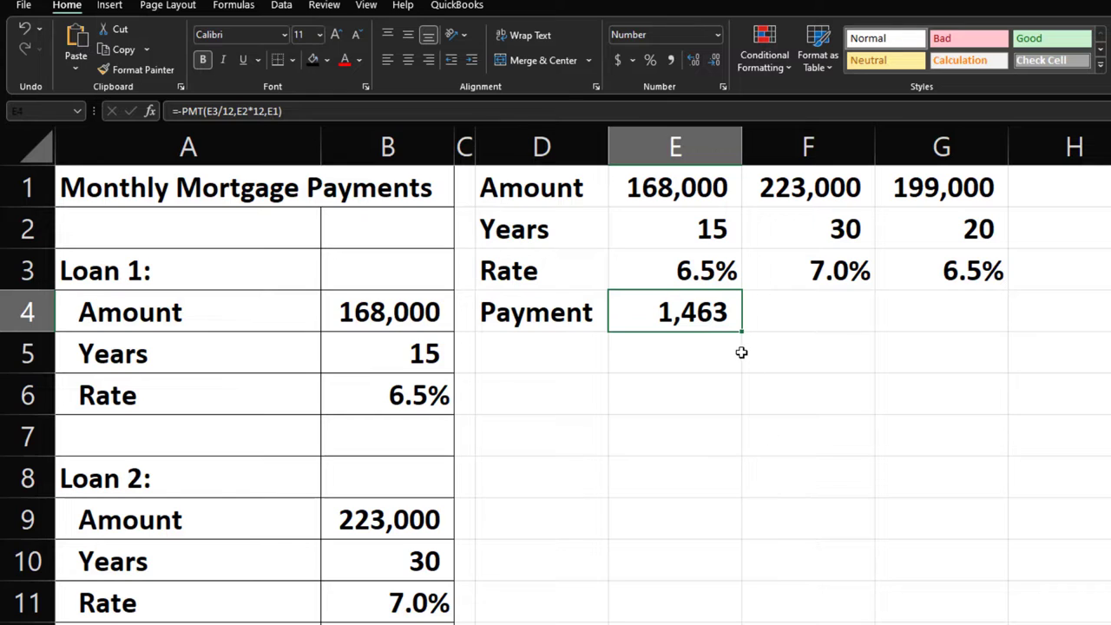
Step: Start the second loan's payment formula in F4 as a negative PMT with the monthly rate F3/12
{"action": "left_click", "coordinate": [803, 310]}
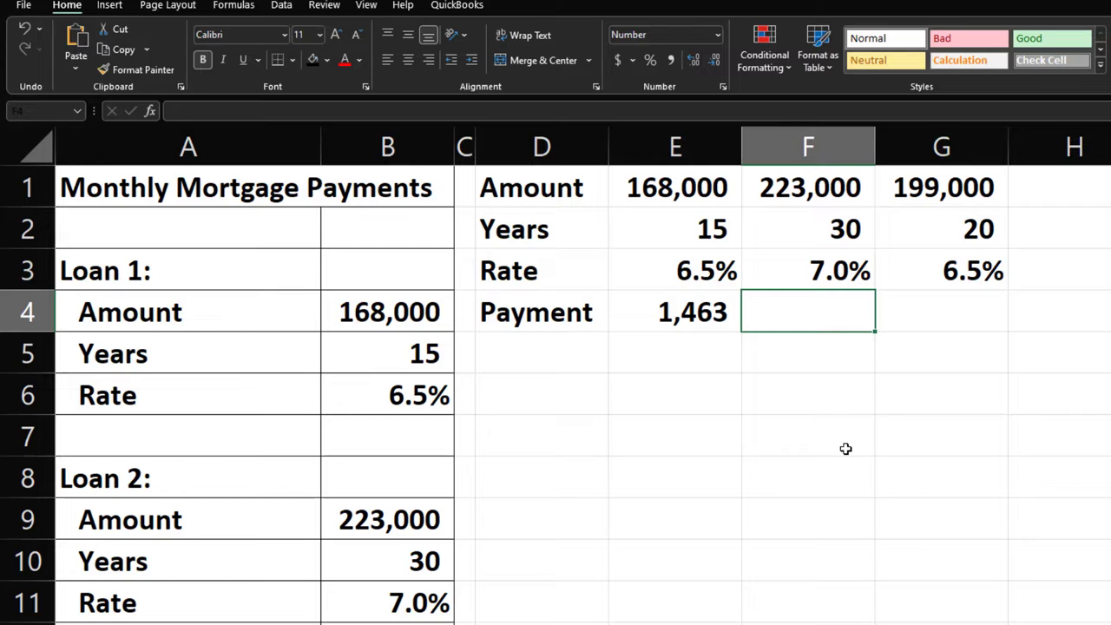
{"action": "type", "text": "-p"}
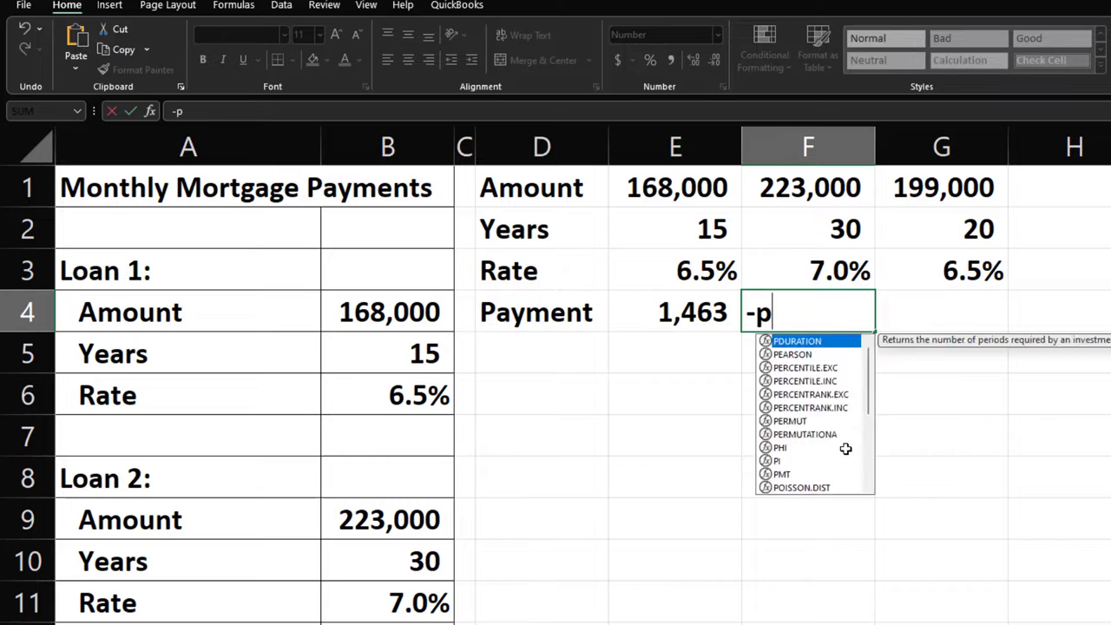
{"action": "type", "text": "mt("}
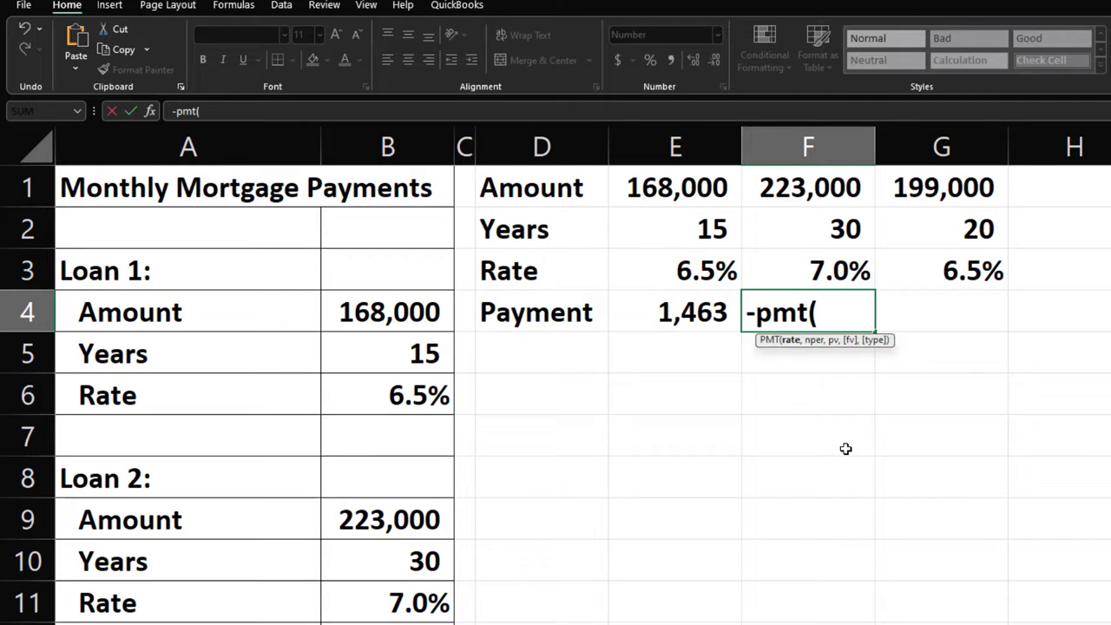
{"action": "key", "text": "Up"}
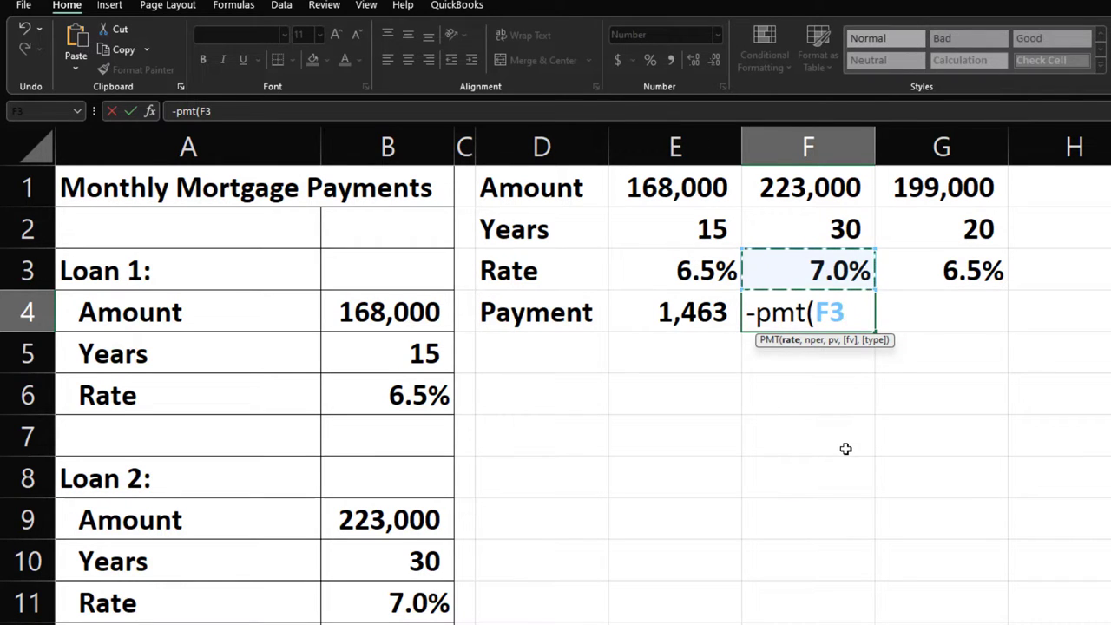
{"action": "type", "text": "/12"}
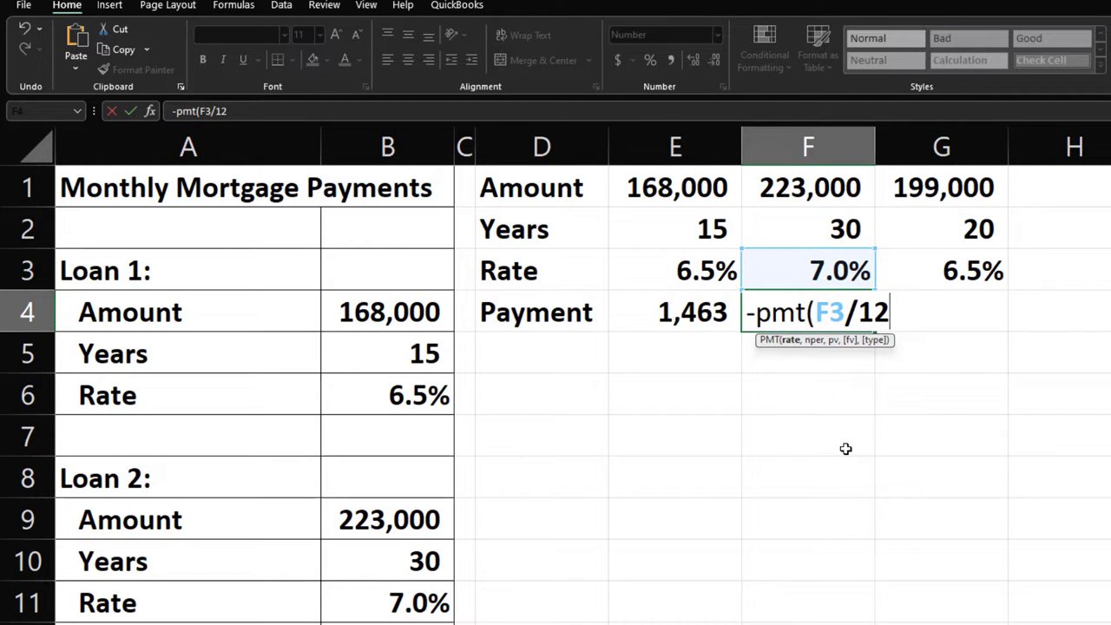
Step: Complete the PMT formula in F4 with F2*12 as the number of periods and F1 as the present value
{"action": "type", "text": ","}
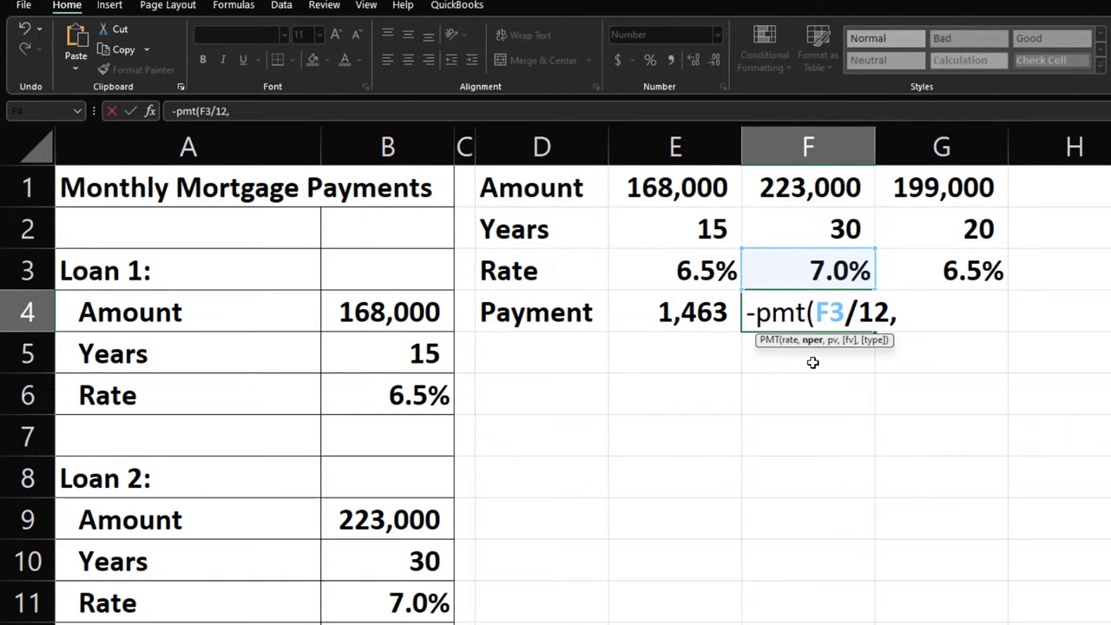
{"action": "key", "text": "Up"}
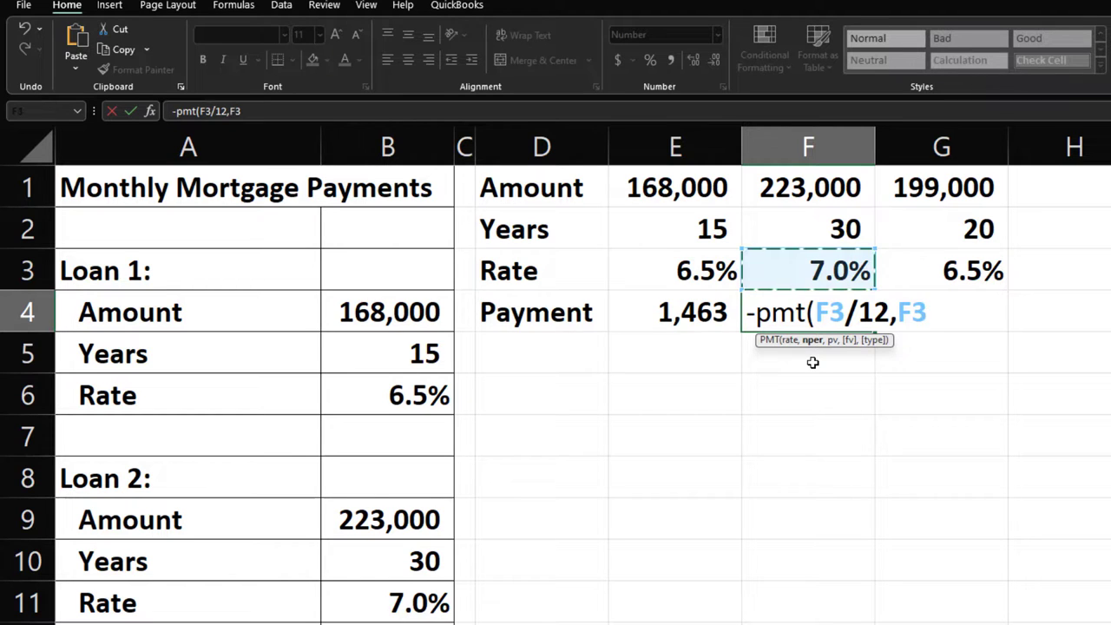
{"action": "key", "text": "Up"}
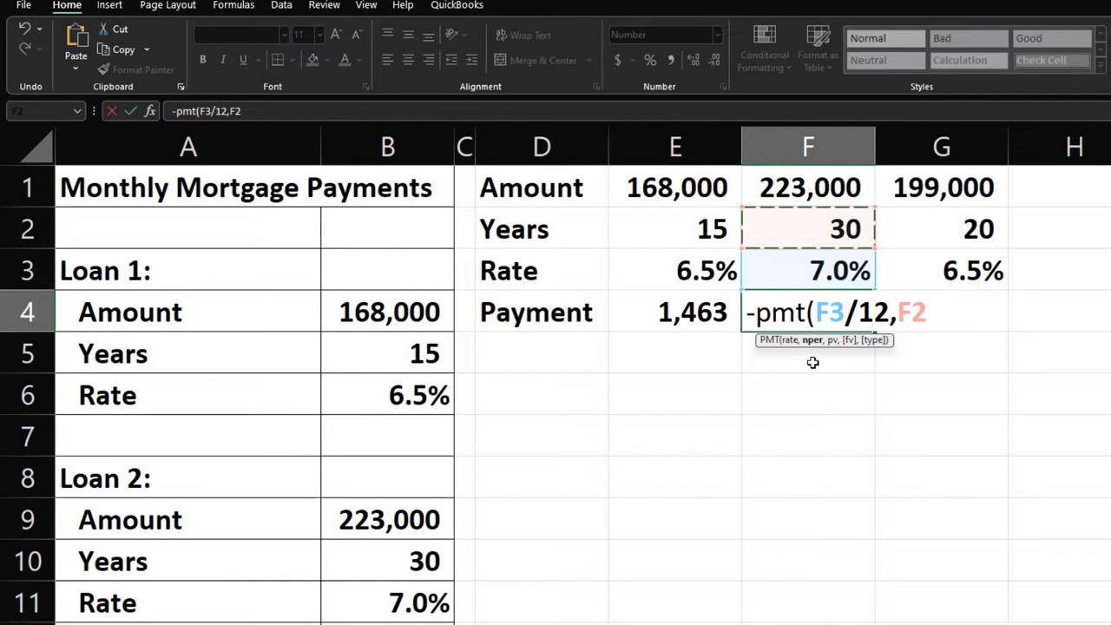
{"action": "type", "text": "*12"}
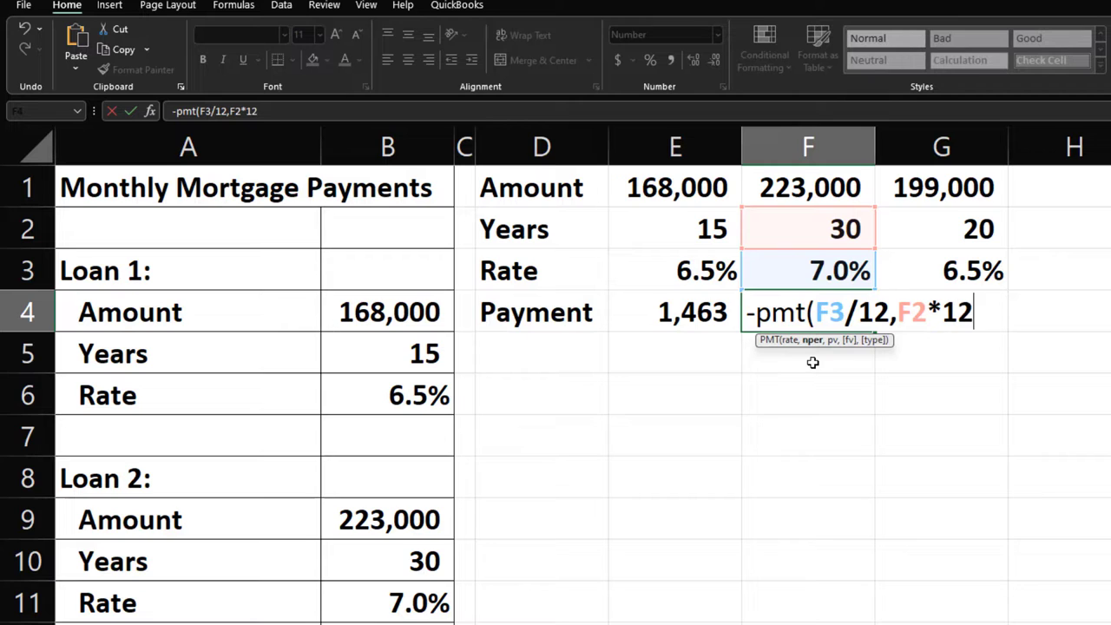
{"action": "type", "text": ","}
{"action": "key", "text": "Up"}
{"action": "key", "text": "Up"}
{"action": "key", "text": "Up"}
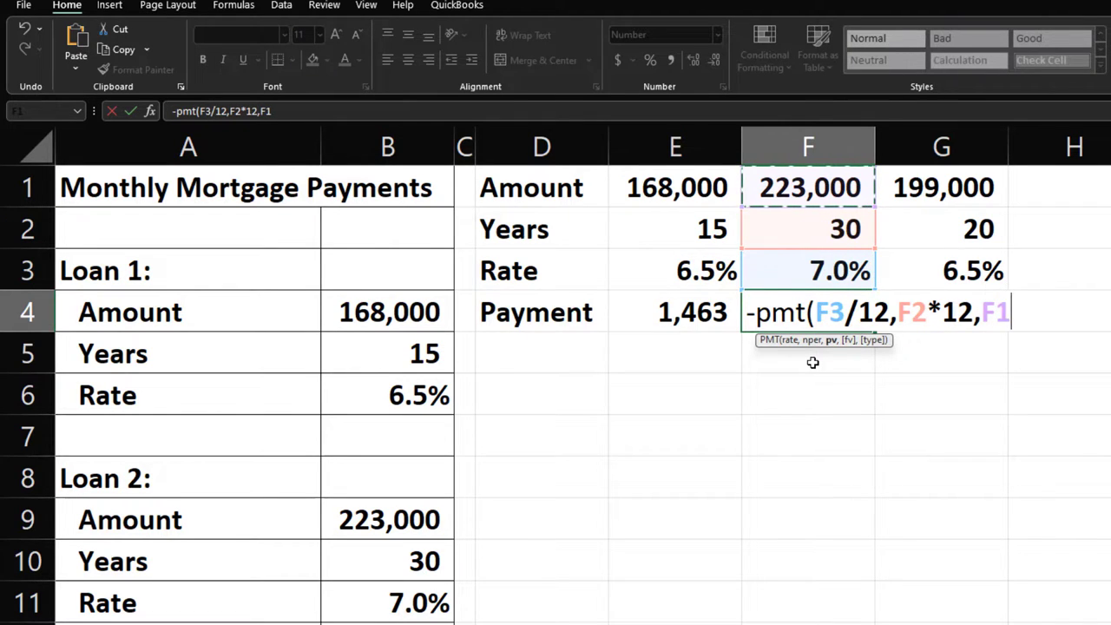
{"action": "key", "text": "Return"}
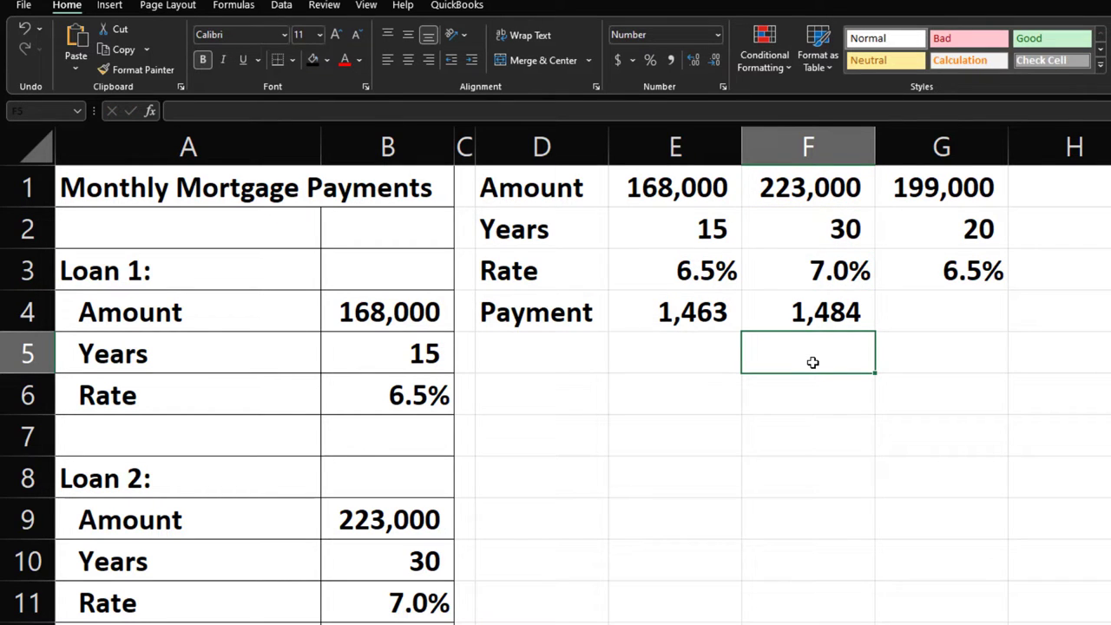
Step: Start the third loan's payment formula in G4 as a negative PMT with the monthly rate G3/12
{"action": "key", "text": "Up"}
{"action": "key", "text": "Right"}
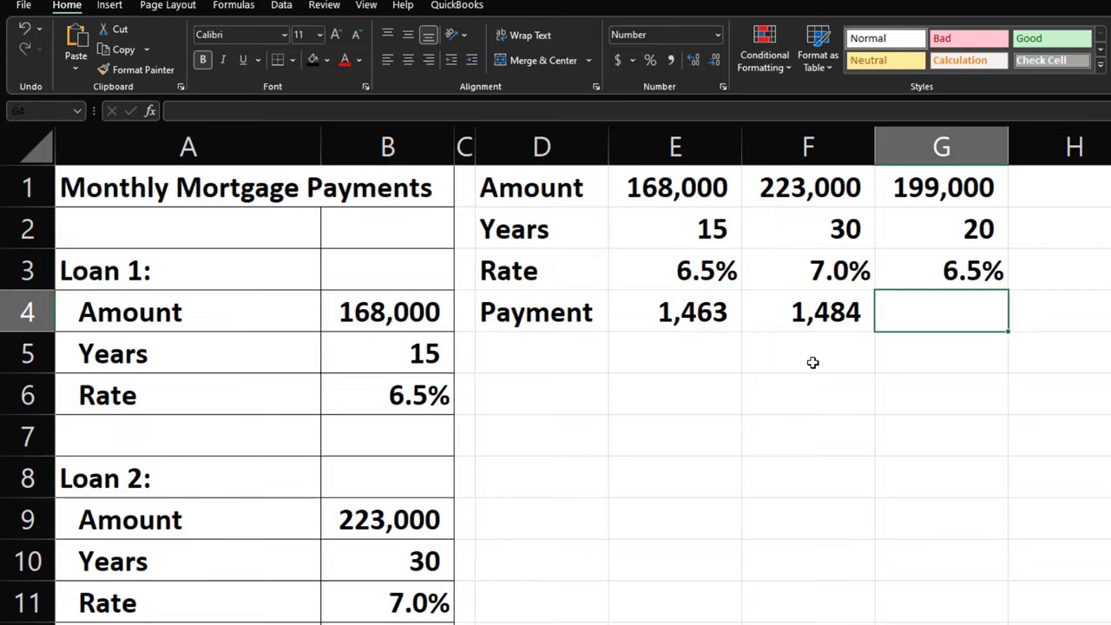
{"action": "type", "text": "-pmt"}
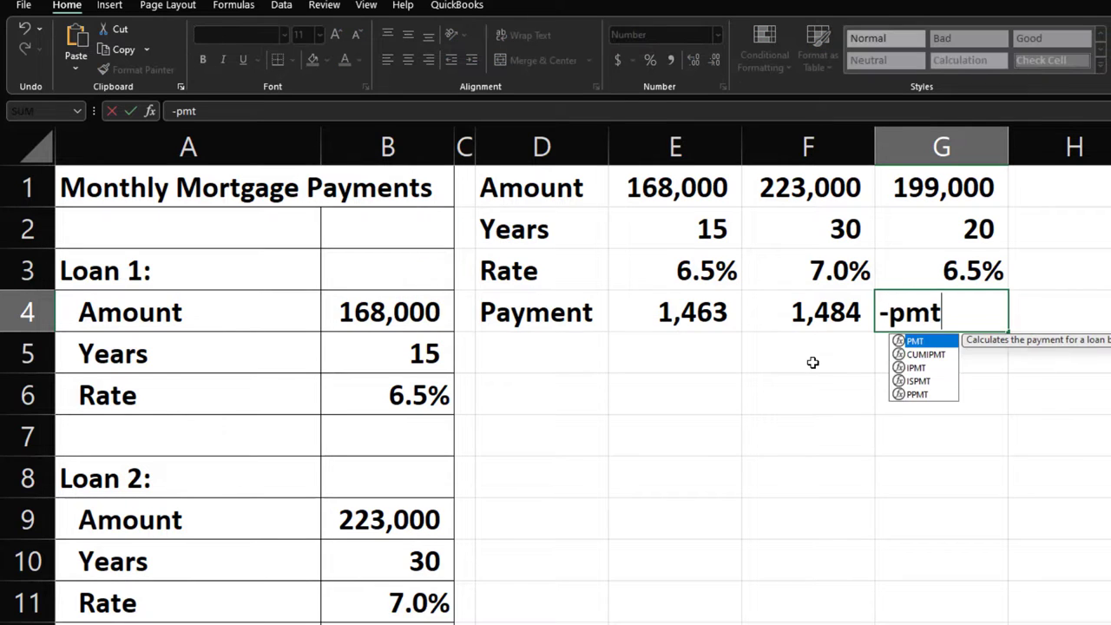
{"action": "type", "text": "("}
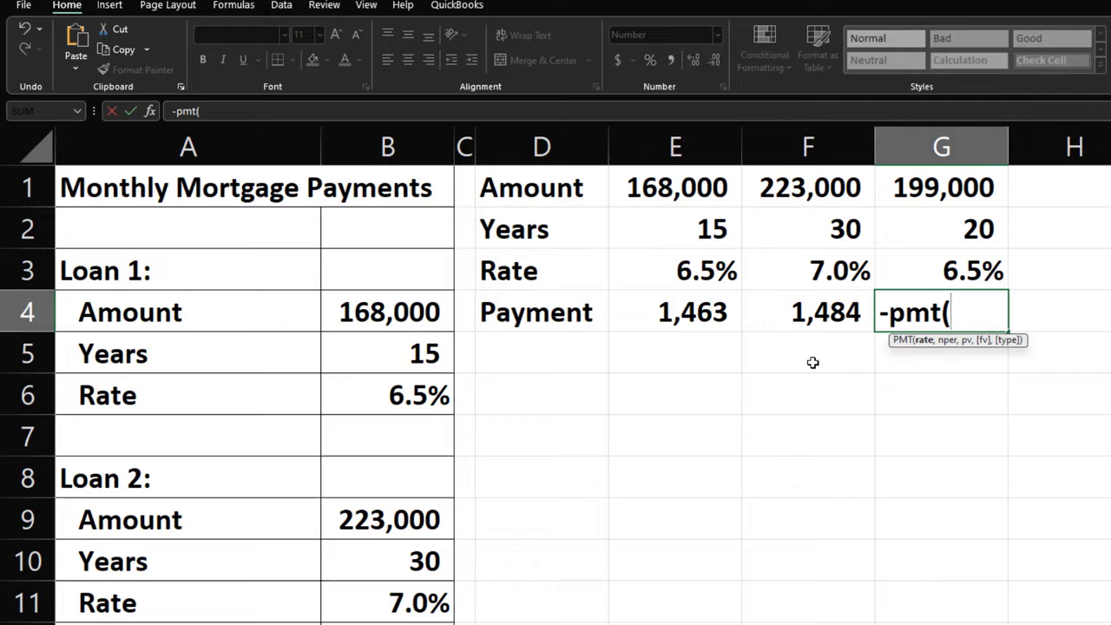
{"action": "key", "text": "Up"}
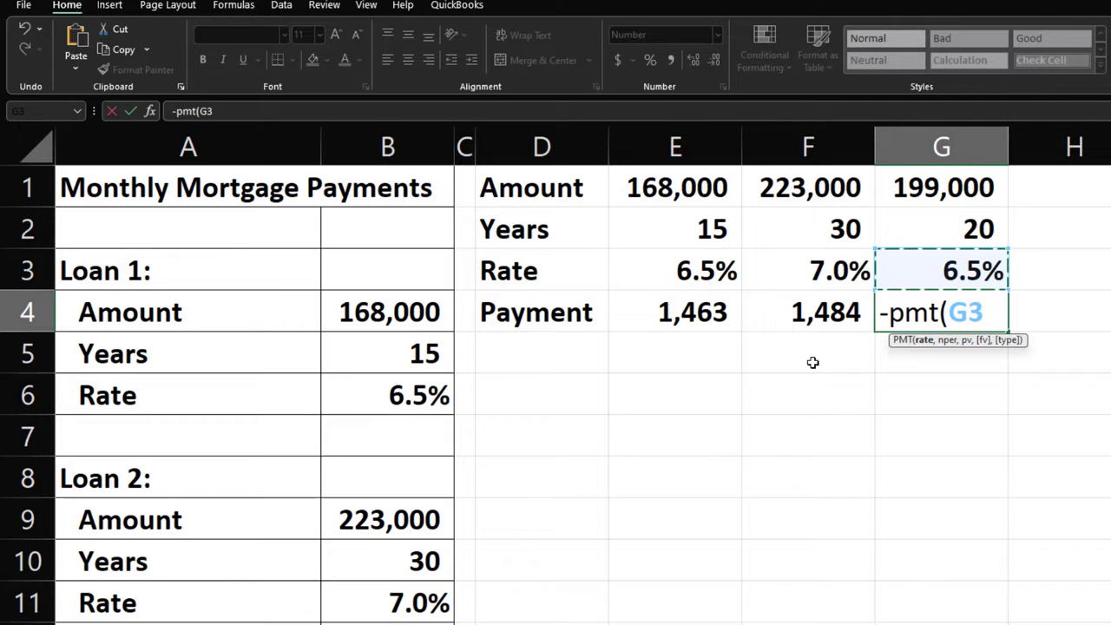
{"action": "type", "text": "/12"}
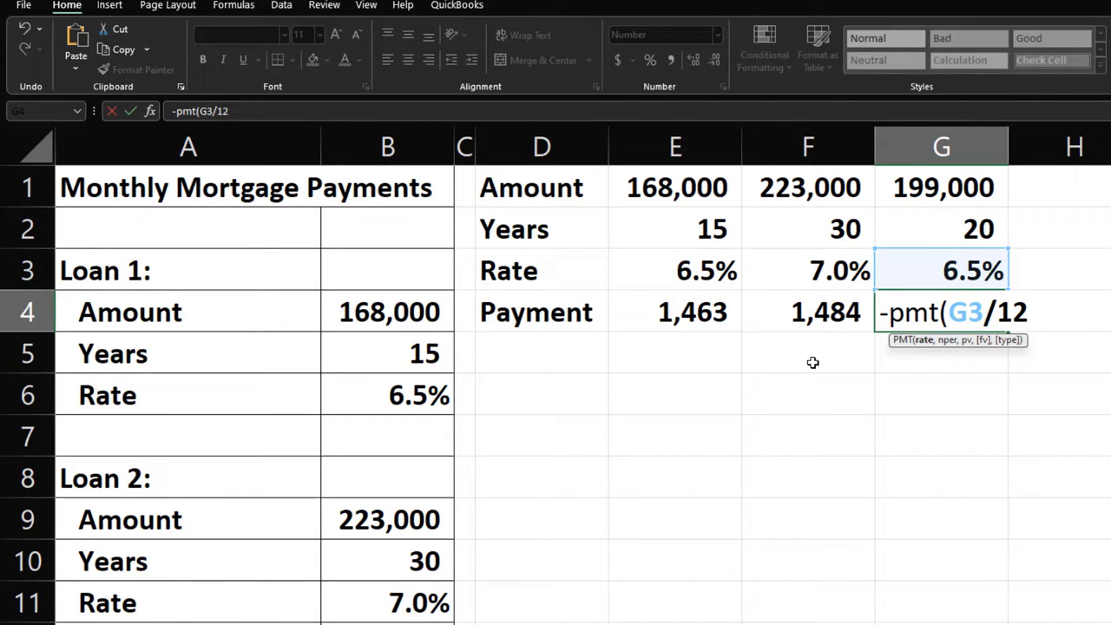
{"action": "type", "text": ","}
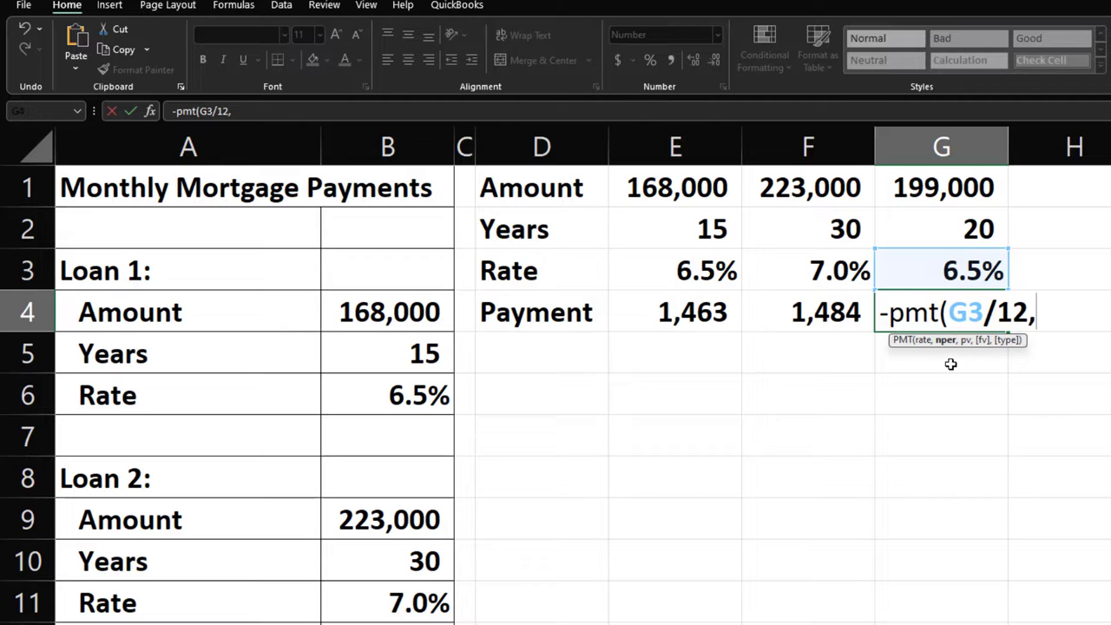
Step: Complete the PMT formula in G4 with G2*12 as the number of periods and G1 as the present value
{"action": "key", "text": "Up"}
{"action": "key", "text": "Up"}
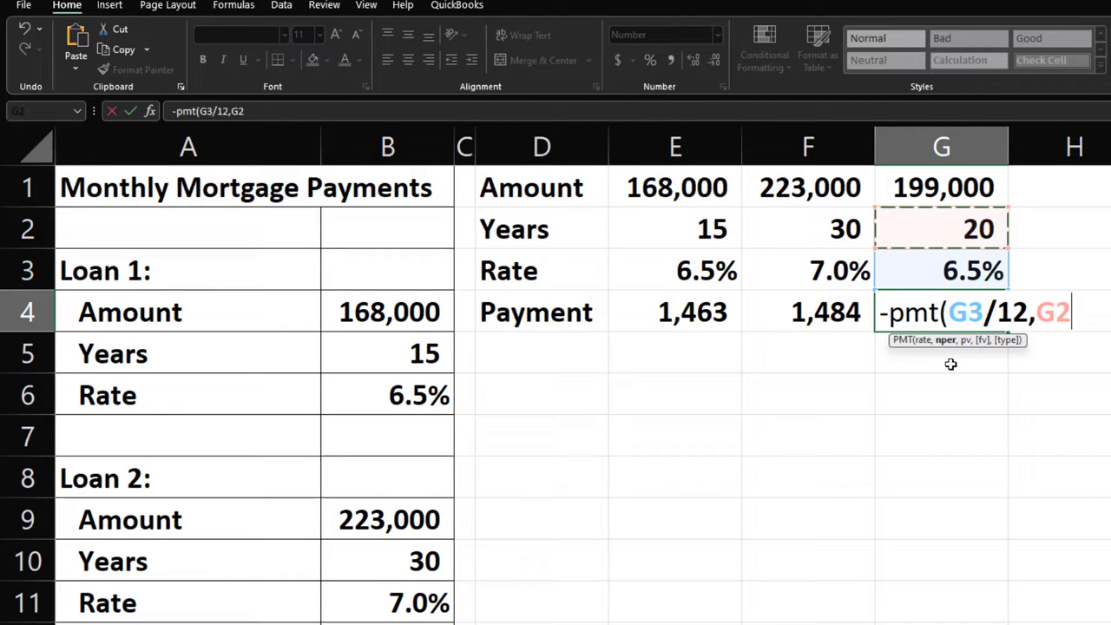
{"action": "type", "text": "*"}
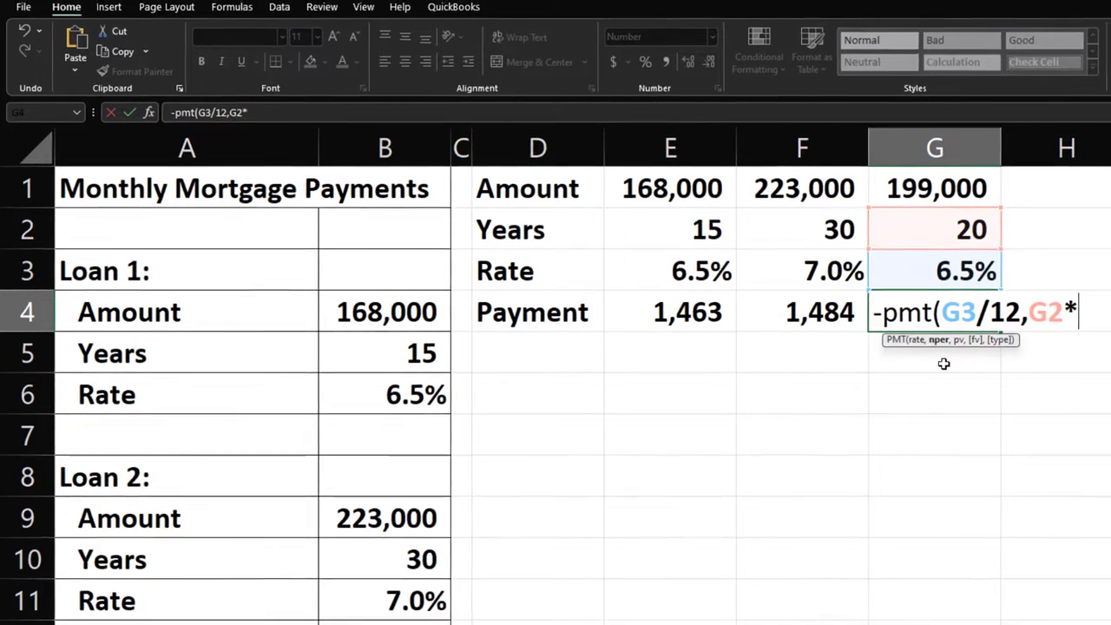
{"action": "type", "text": "12,"}
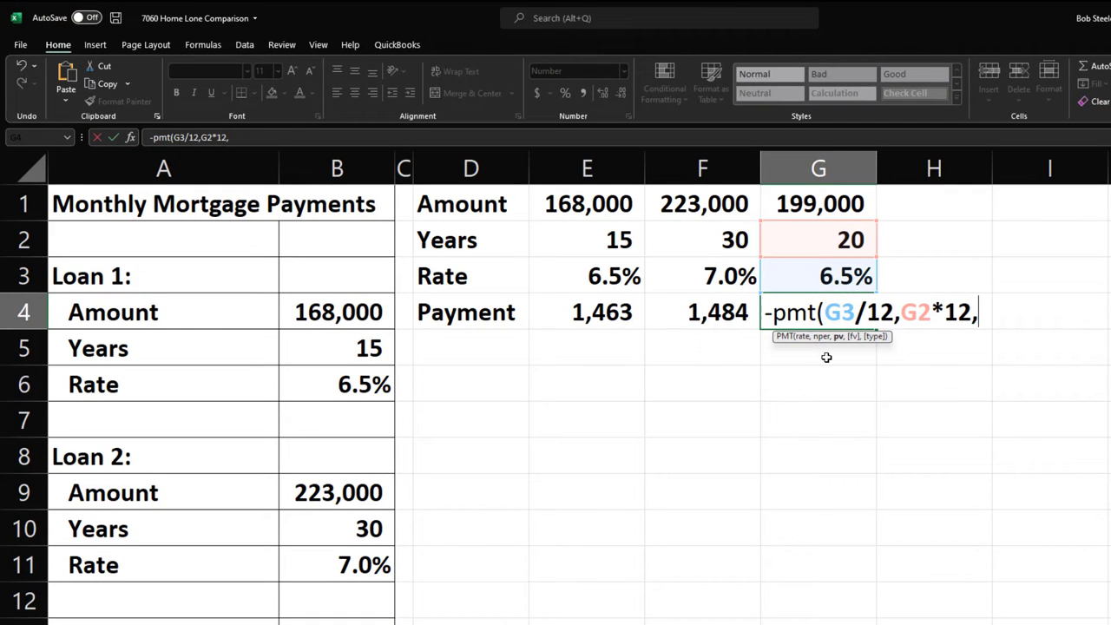
{"action": "key", "text": "Up"}
{"action": "key", "text": "Up"}
{"action": "key", "text": "Up"}
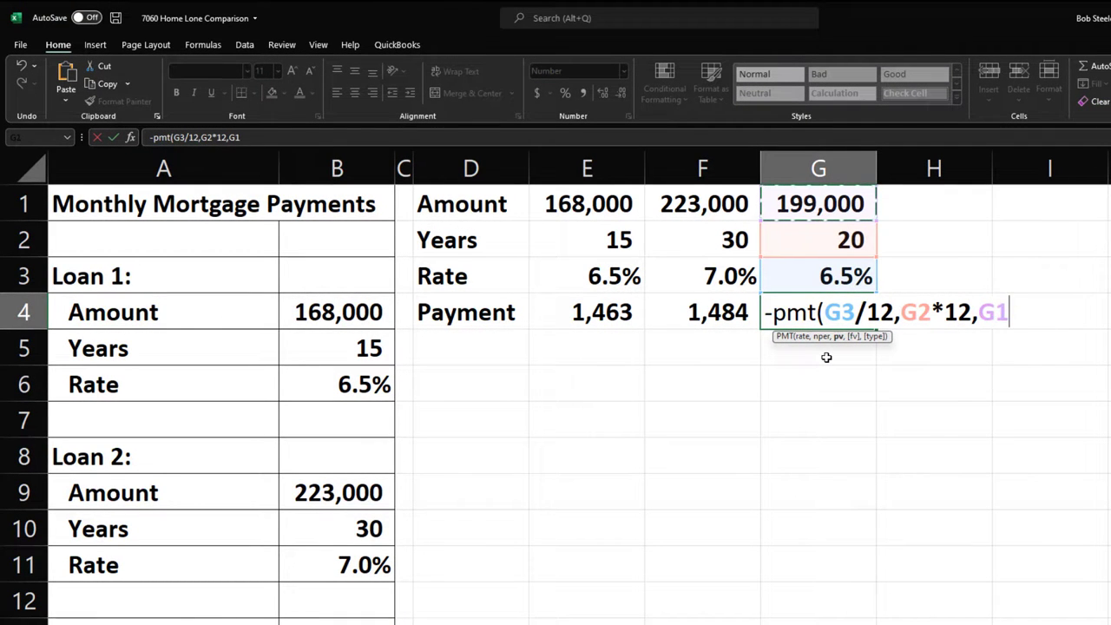
{"action": "key", "text": "Return"}
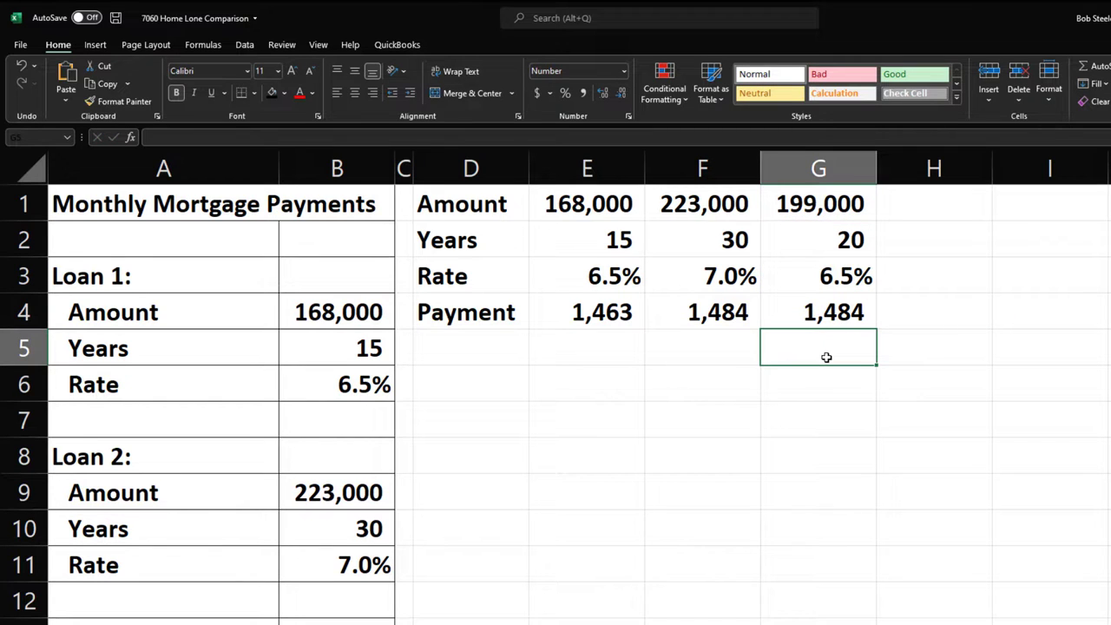
Step: Clear the payment formulas in F4:G4 and replace them by filling the E4 formula across to G4
{"action": "key", "text": "Up"}
{"action": "key", "text": "Left"}
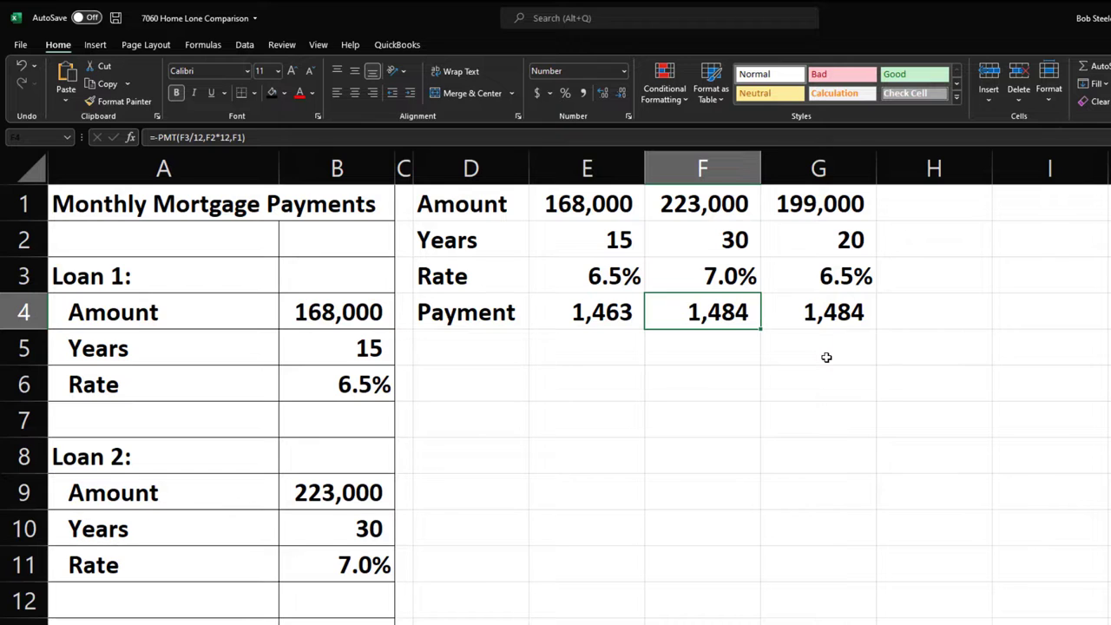
{"action": "key", "text": "Up"}
{"action": "key", "text": "Up"}
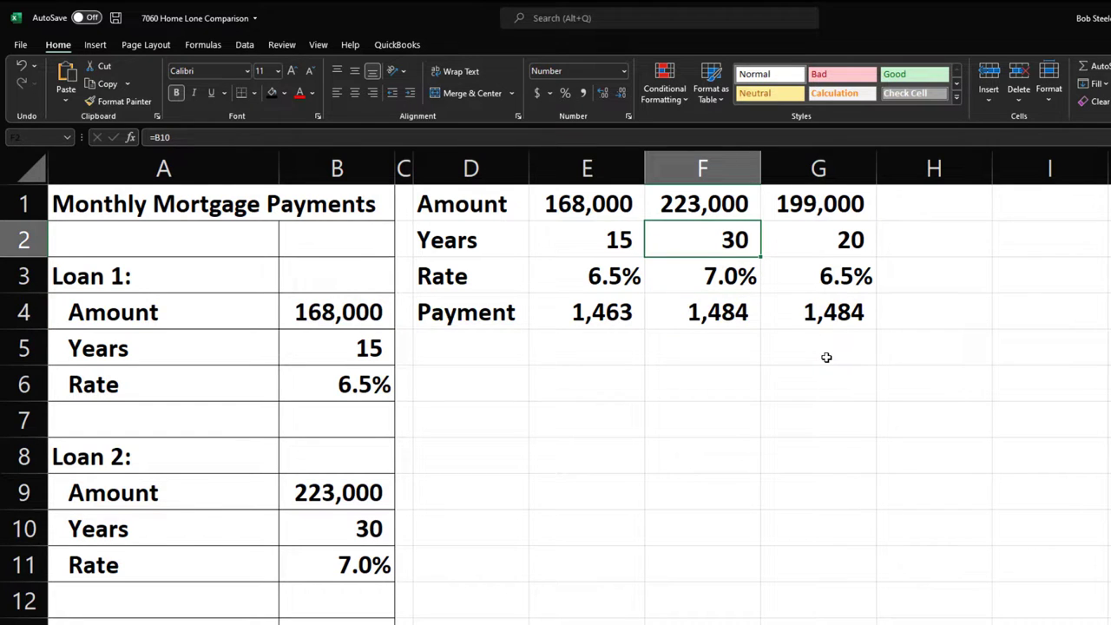
{"action": "key", "text": "Down"}
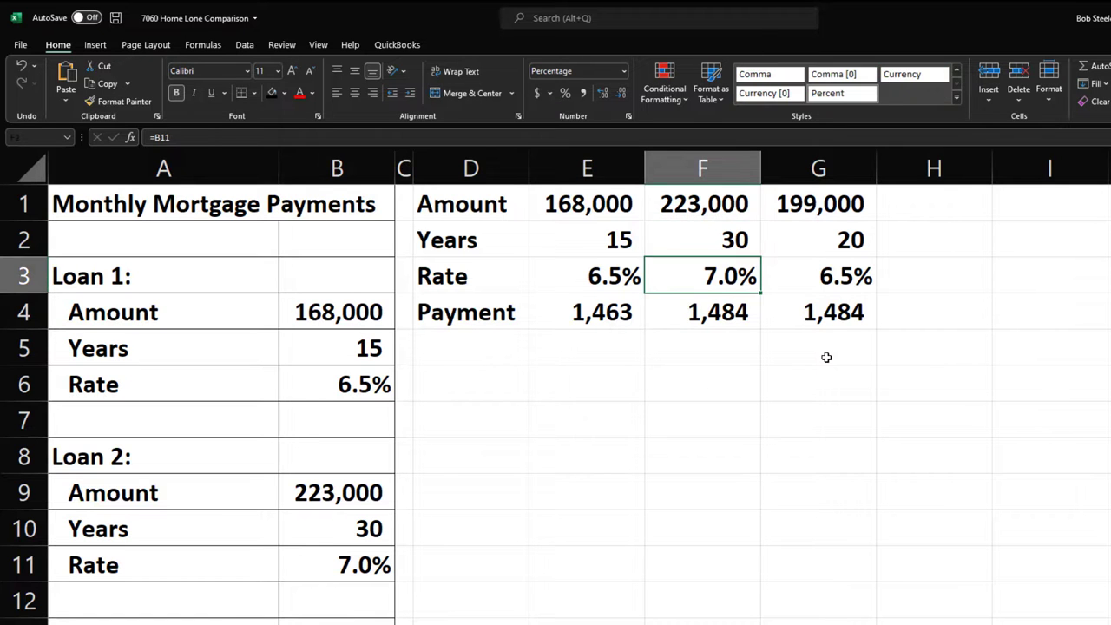
{"action": "key", "text": "Down"}
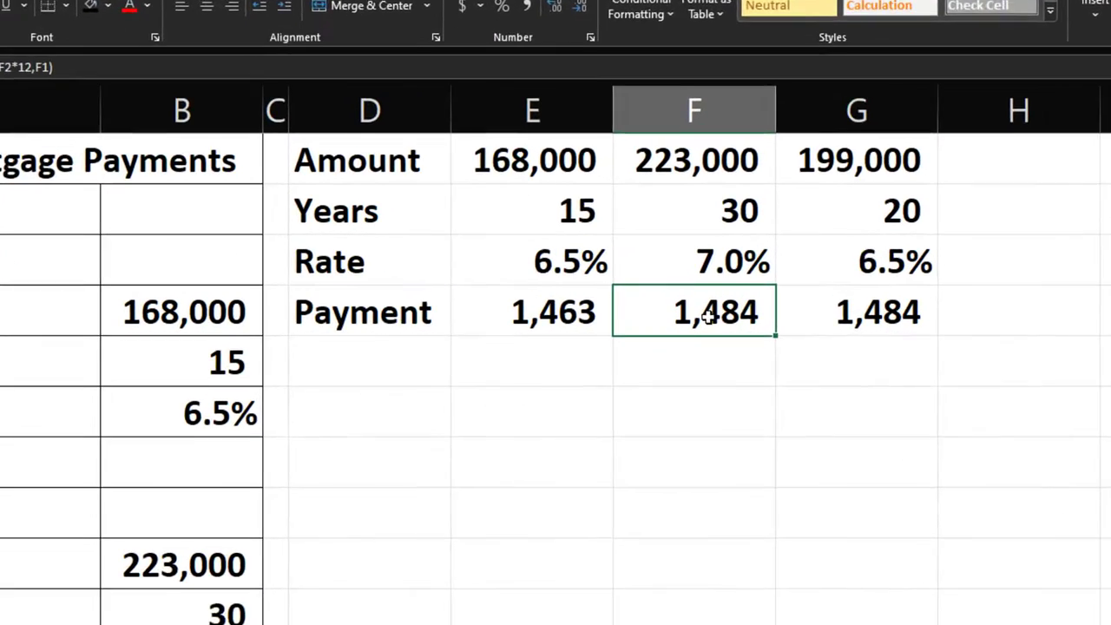
{"action": "left_click_drag", "start_coordinate": [710, 312], "coordinate": [765, 313]}
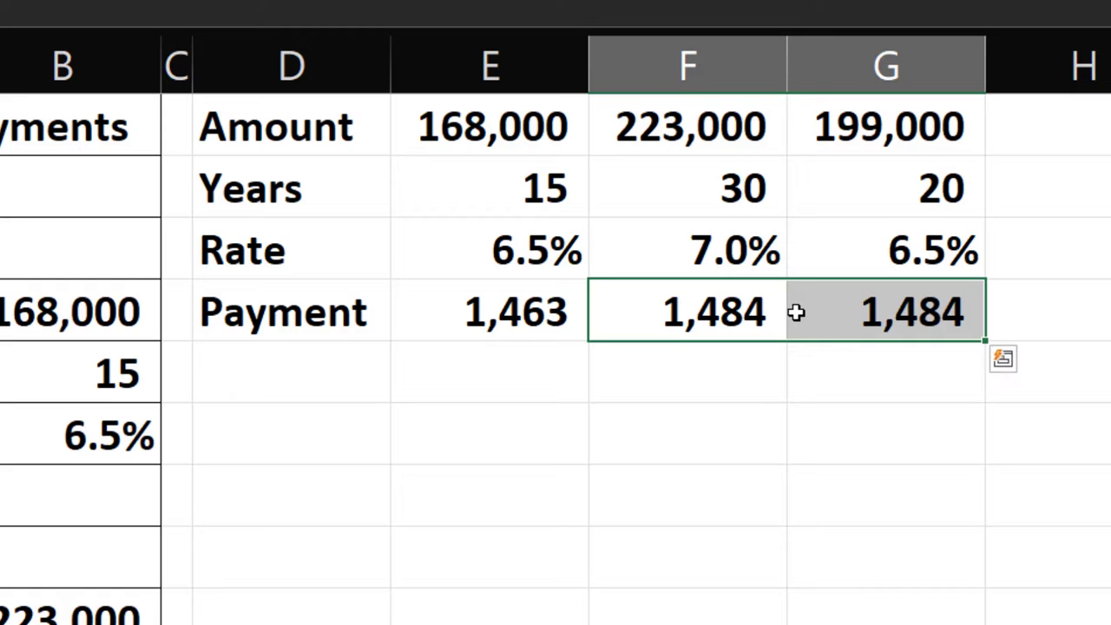
{"action": "key", "text": "Delete"}
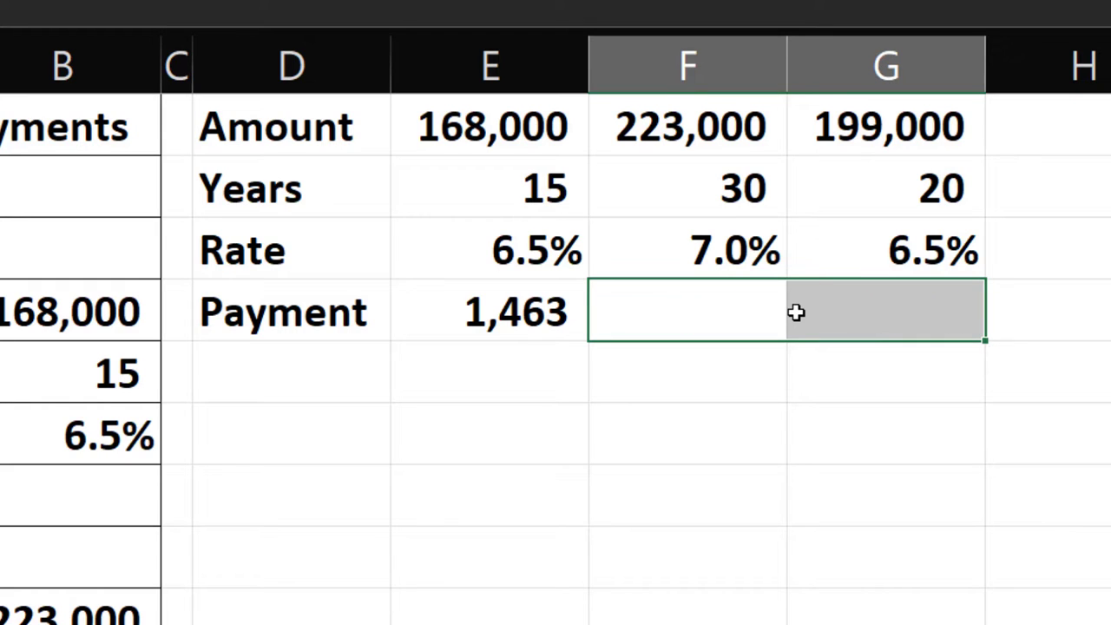
{"action": "left_click", "coordinate": [540, 313]}
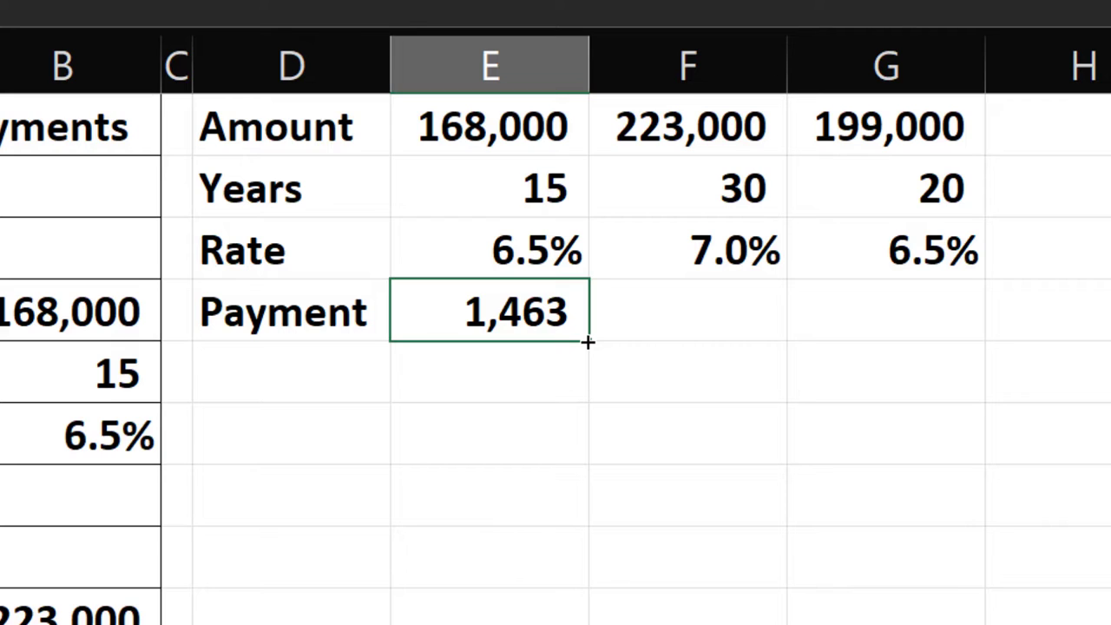
{"action": "left_click_drag", "start_coordinate": [589, 338], "coordinate": [897, 328]}
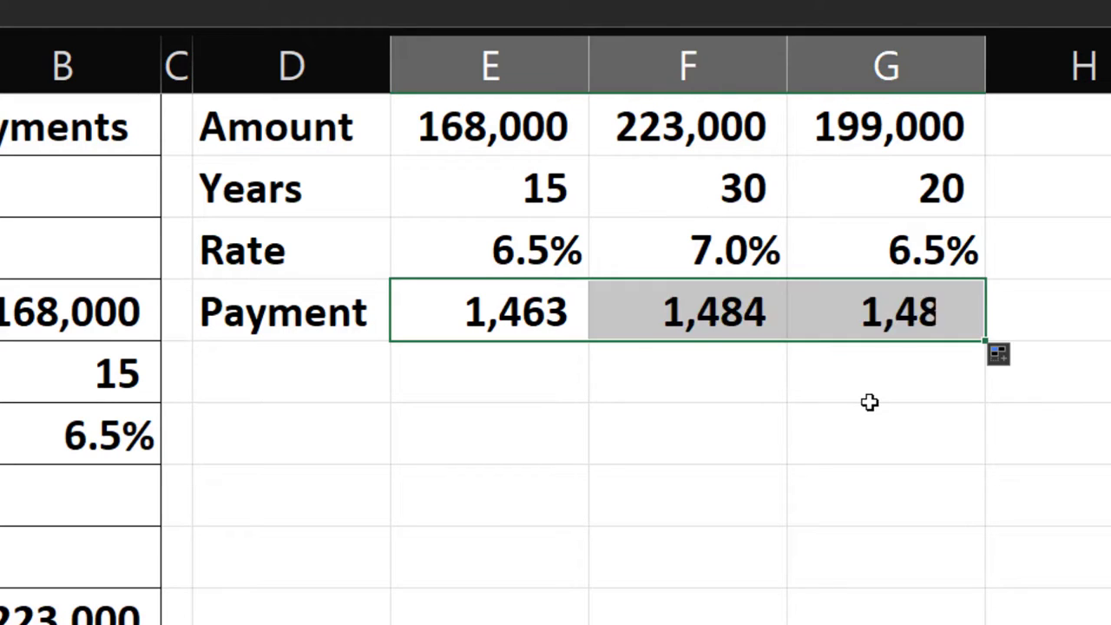
{"action": "left_click", "coordinate": [834, 462]}
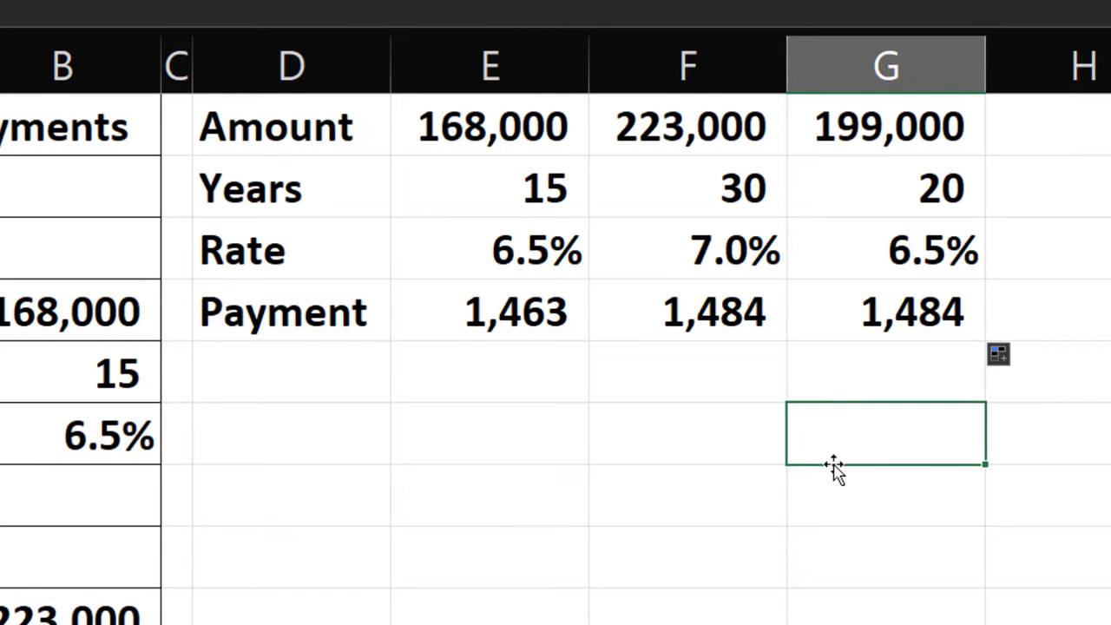
Step: Shade the loan summary table in D1:G4 with a light blue fill
{"action": "left_click_drag", "start_coordinate": [310, 147], "coordinate": [788, 313]}
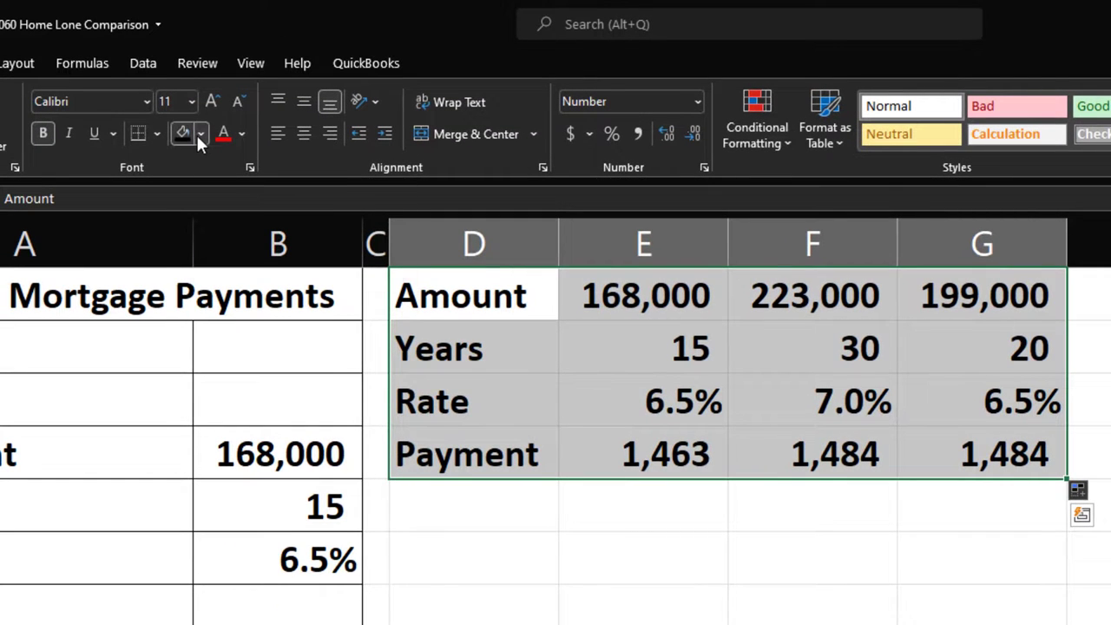
{"action": "left_click", "coordinate": [198, 134]}
{"action": "left_click", "coordinate": [182, 379]}
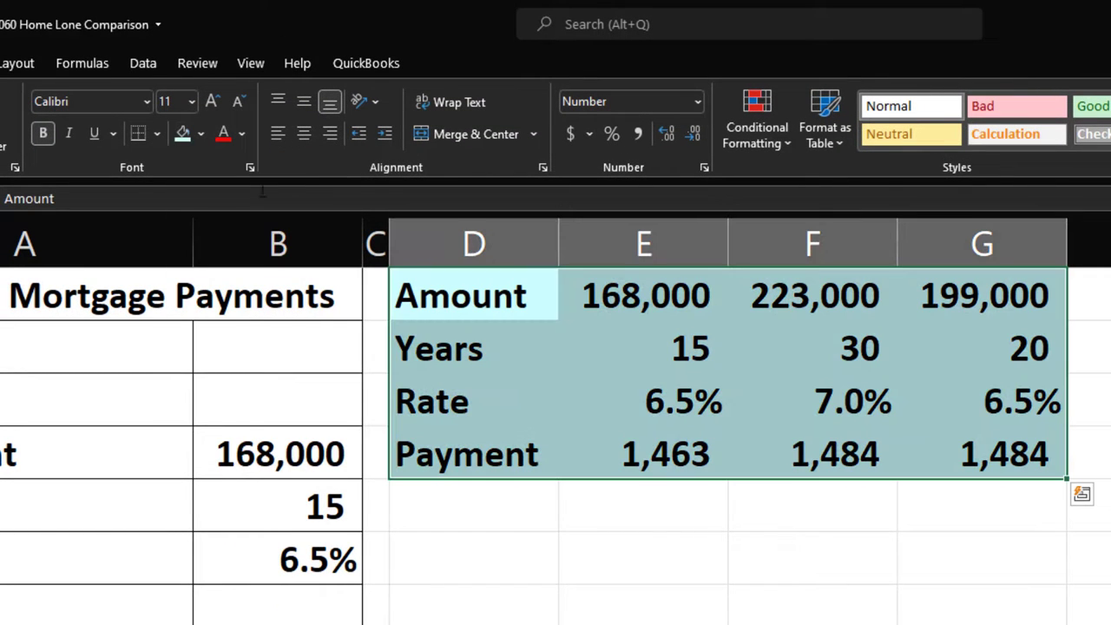
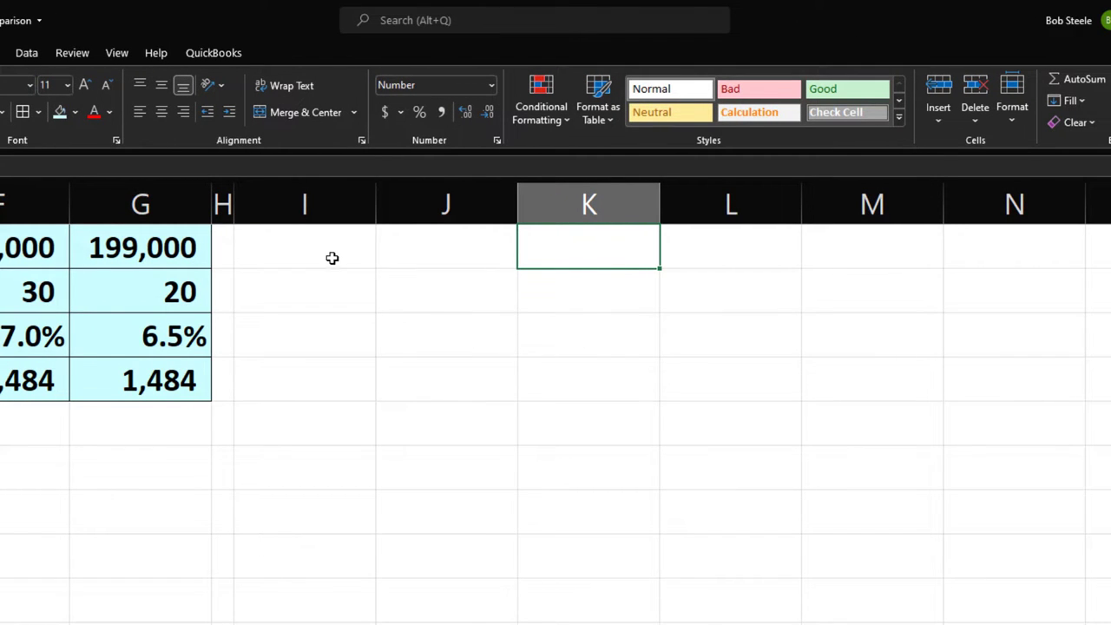
Step: Enter the amortization table headings Year, Month, Payment and Interest in I2:L2
{"action": "left_click_drag", "start_coordinate": [306, 287], "coordinate": [338, 289]}
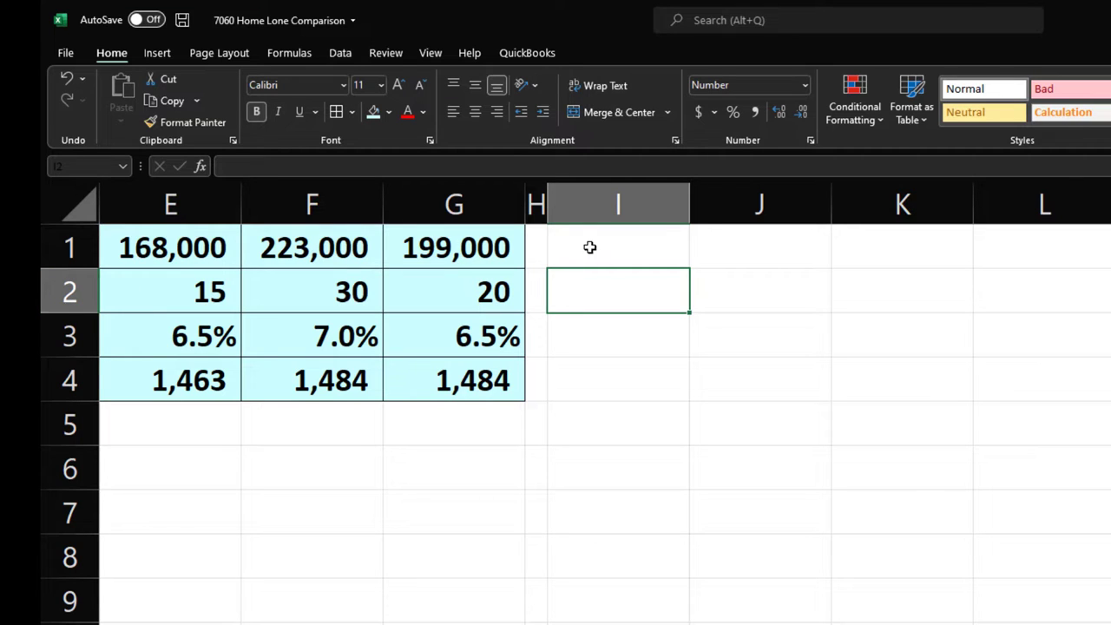
{"action": "left_click_drag", "start_coordinate": [590, 248], "coordinate": [588, 286]}
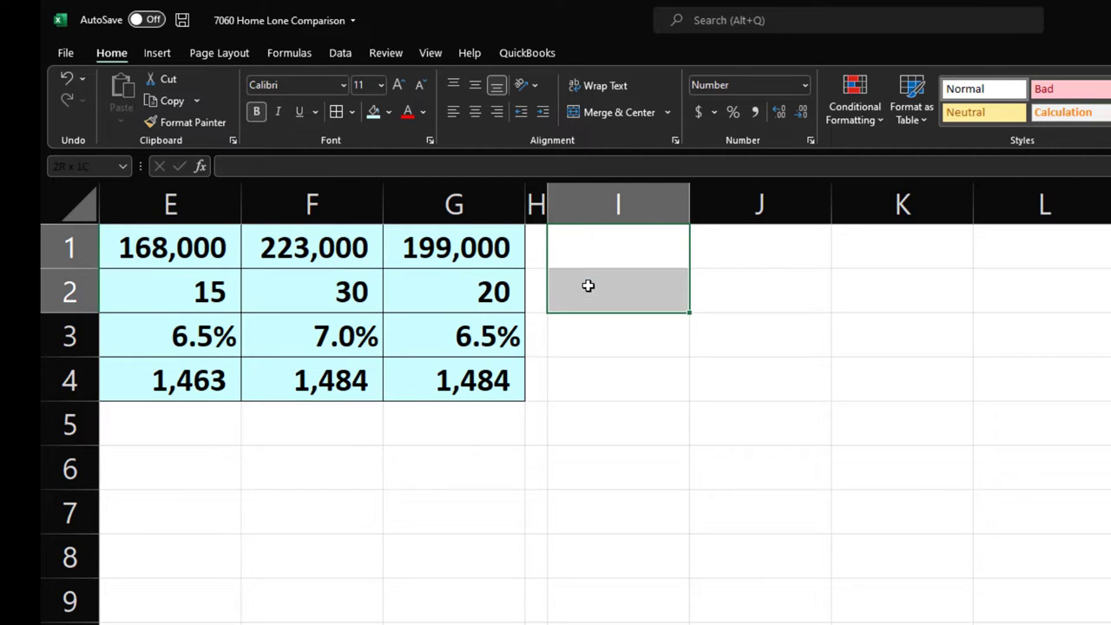
{"action": "left_click", "coordinate": [591, 249]}
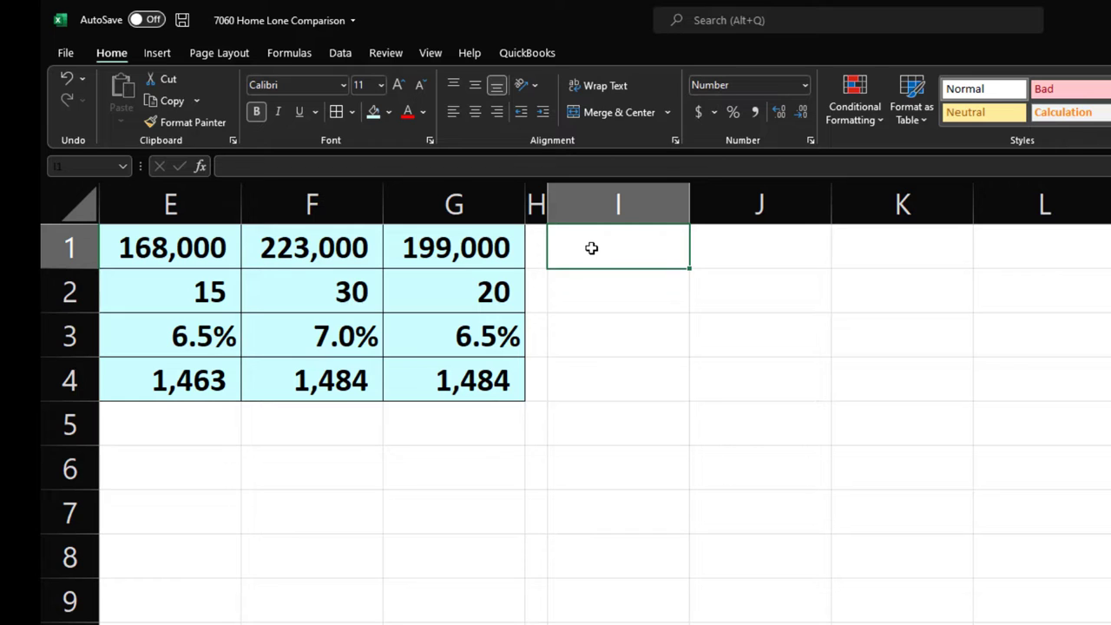
{"action": "key", "text": "Return"}
{"action": "type", "text": "Year"}
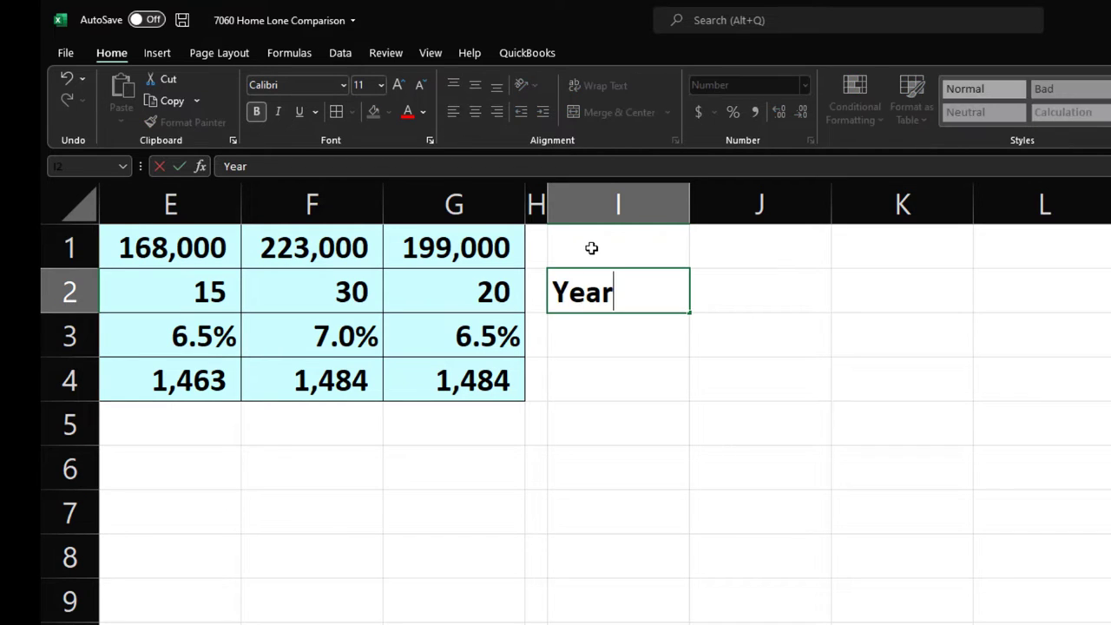
{"action": "key", "text": "Tab"}
{"action": "type", "text": "Month"}
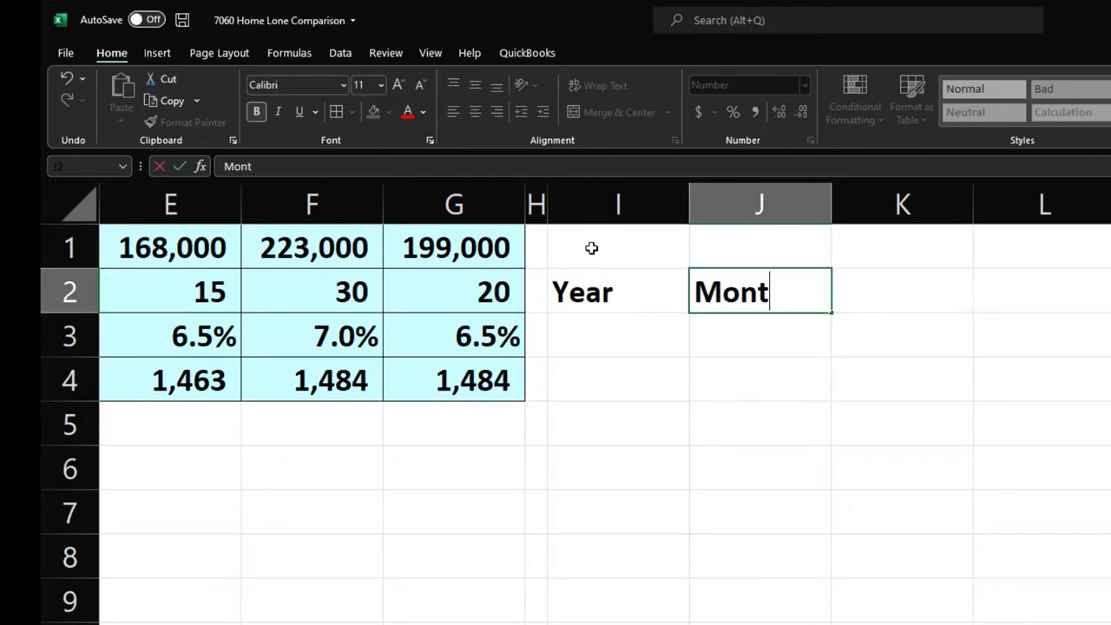
{"action": "key", "text": "Tab"}
{"action": "type", "text": "Payment"}
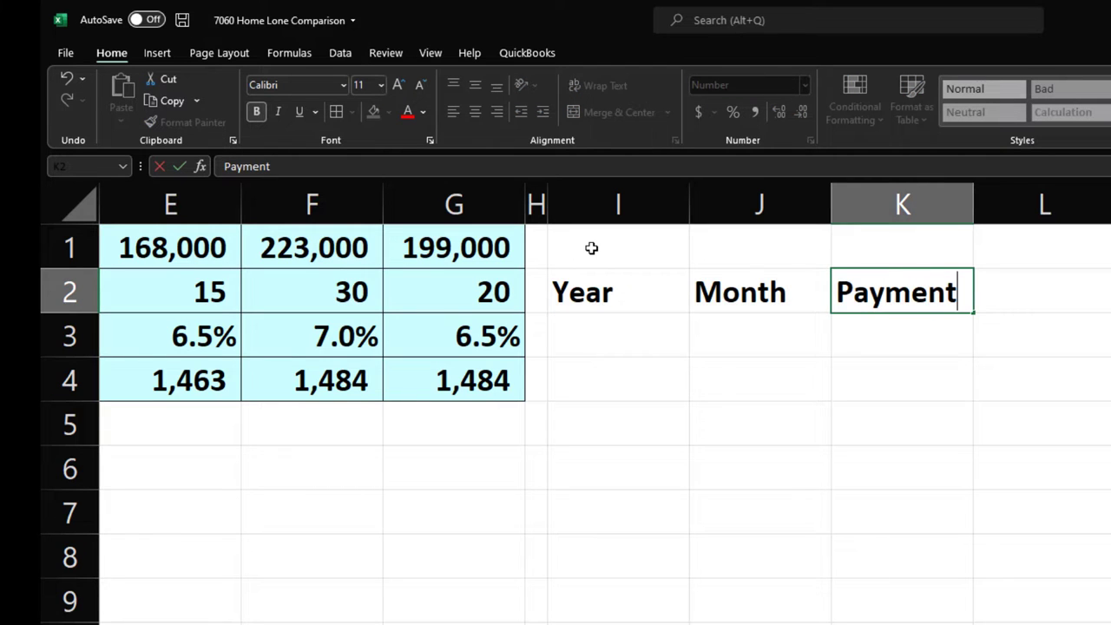
{"action": "key", "text": "Tab"}
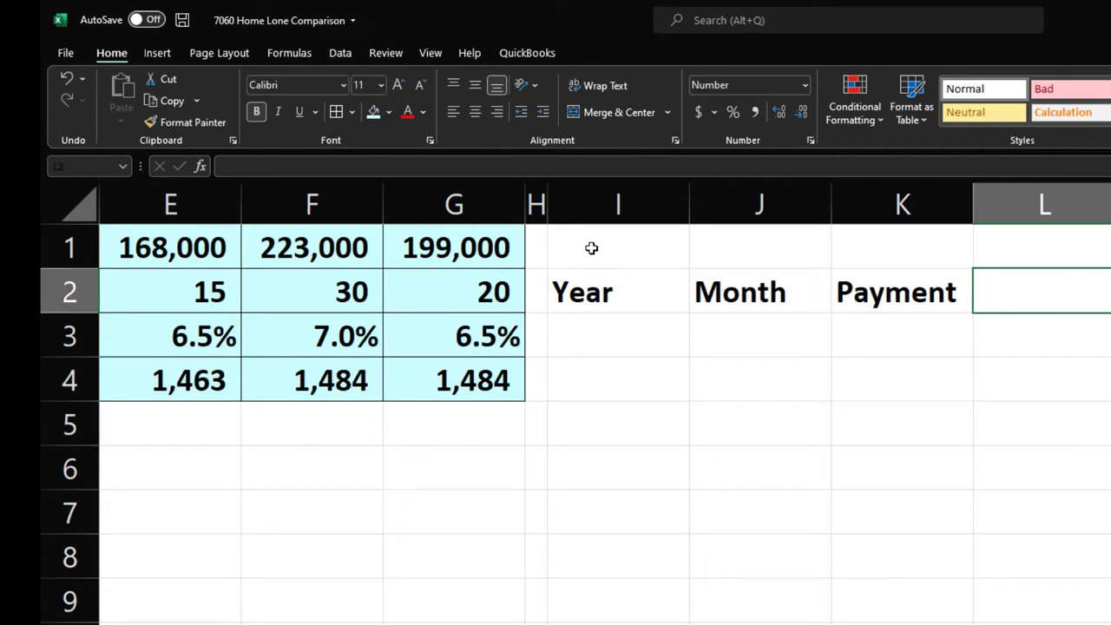
{"action": "type", "text": "Interest"}
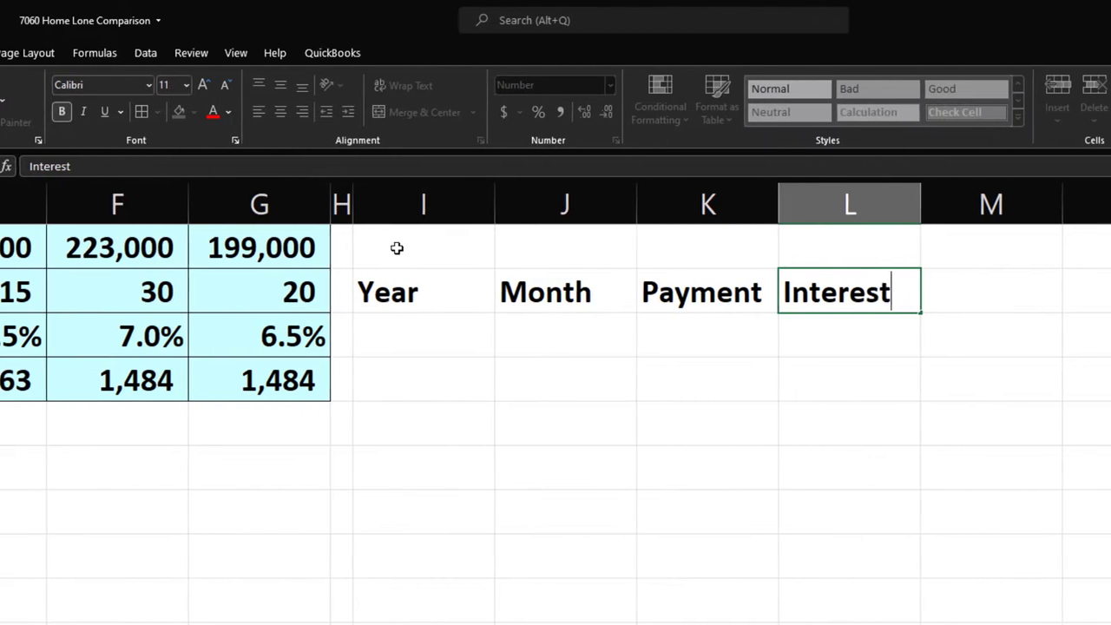
{"action": "key", "text": "Tab"}
Step: Enter Loan in M1, above the next heading column of the amortization table
{"action": "key", "text": "Up"}
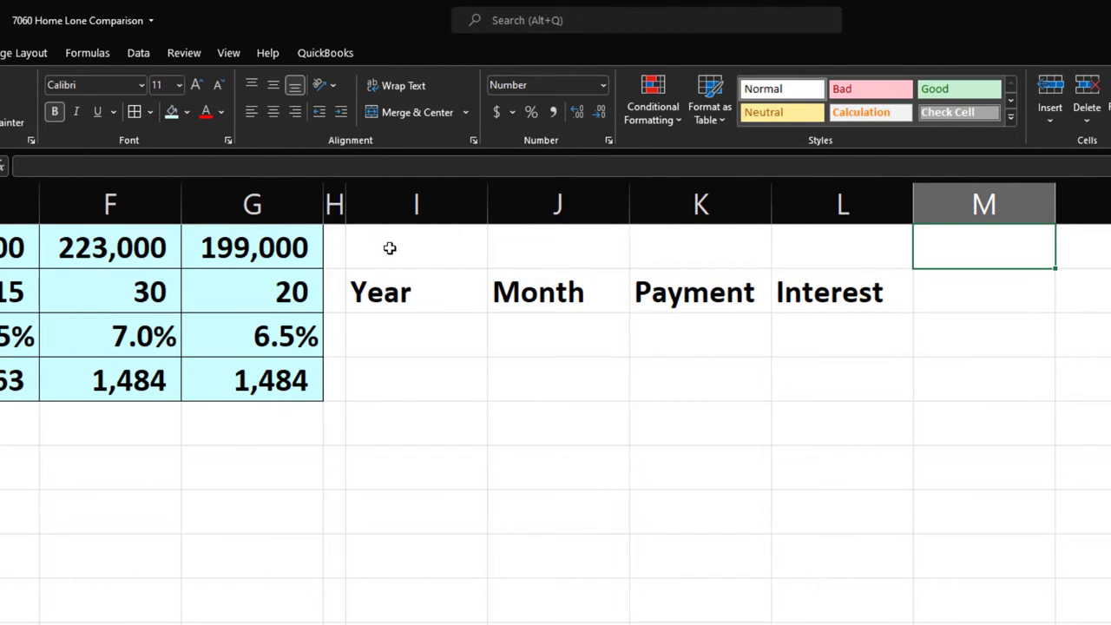
{"action": "type", "text": "LOan"}
{"action": "key", "text": "BackSpace"}
{"action": "key", "text": "BackSpace"}
{"action": "key", "text": "BackSpace"}
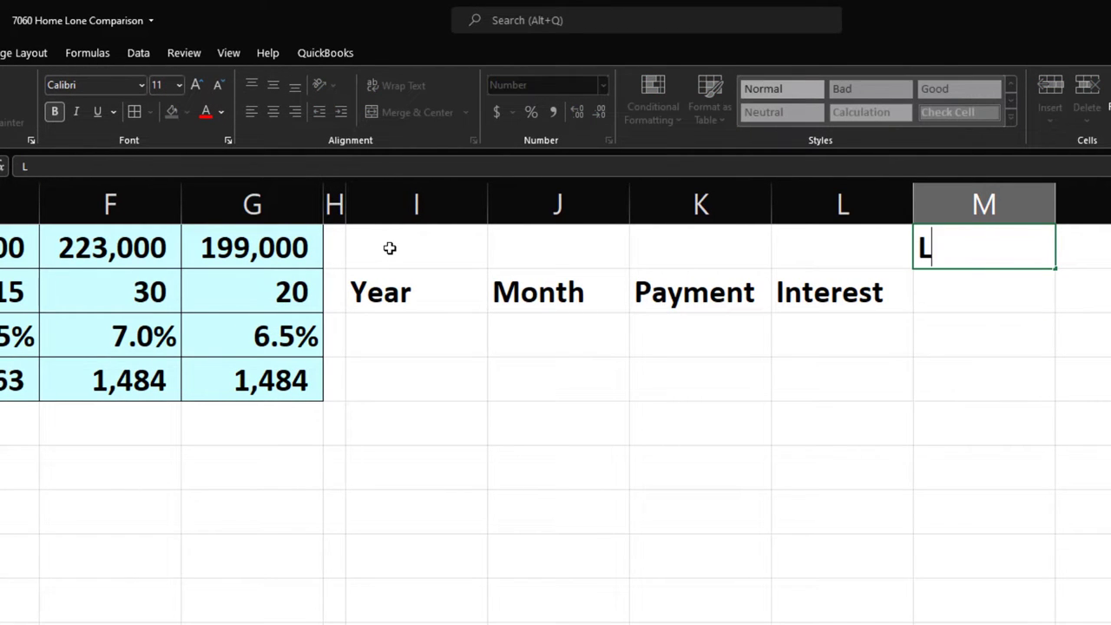
{"action": "type", "text": "oan"}
{"action": "key", "text": "Return"}
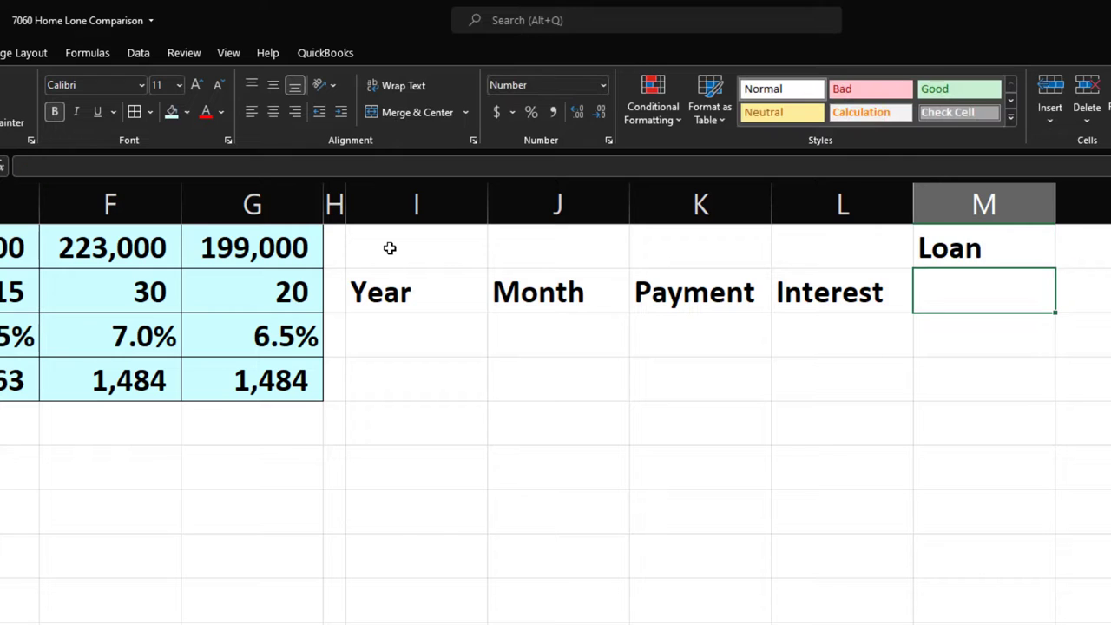
Step: Re-enter Loan in M1 and enter Decrease below it in M2
{"action": "key", "text": "Up"}
{"action": "type", "text": "Lone"}
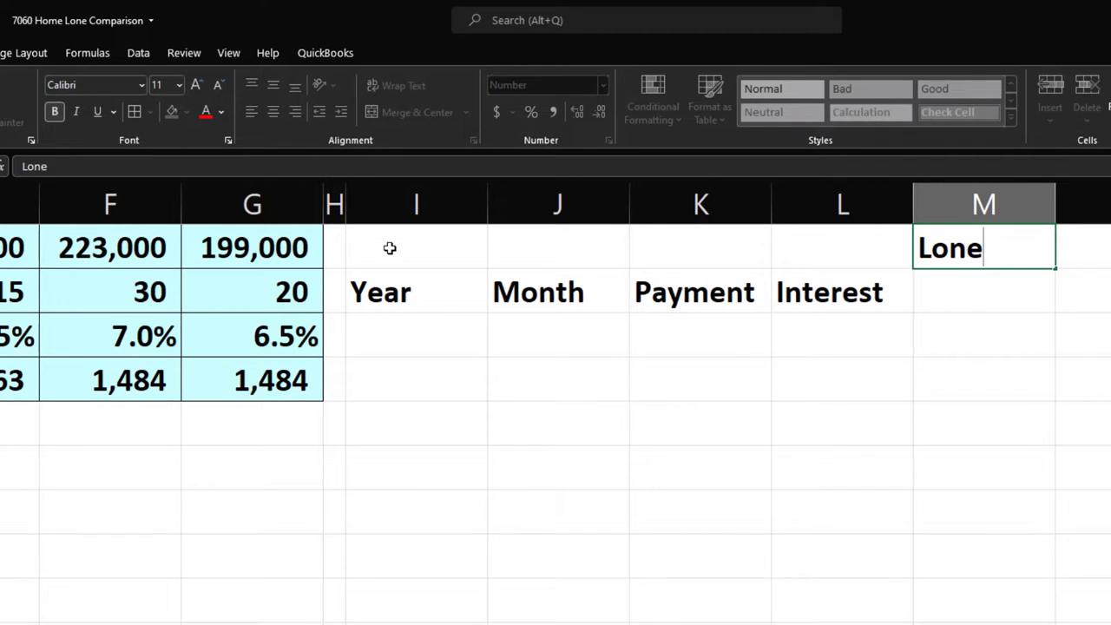
{"action": "key", "text": "BackSpace"}
{"action": "key", "text": "BackSpace"}
{"action": "type", "text": "an"}
{"action": "key", "text": "Return"}
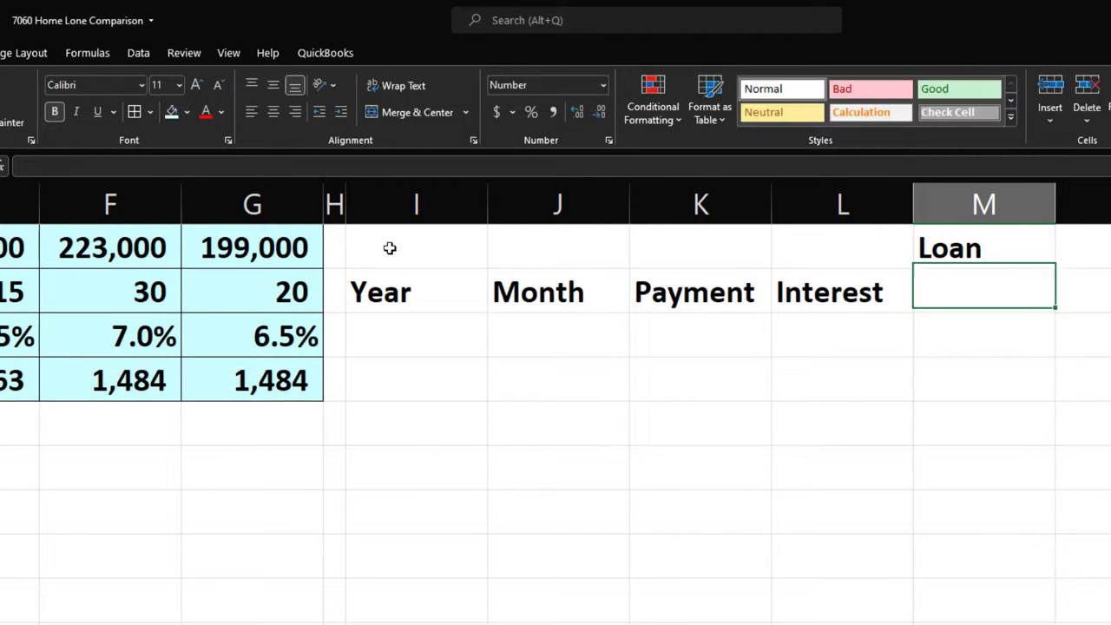
{"action": "type", "text": "Decrease"}
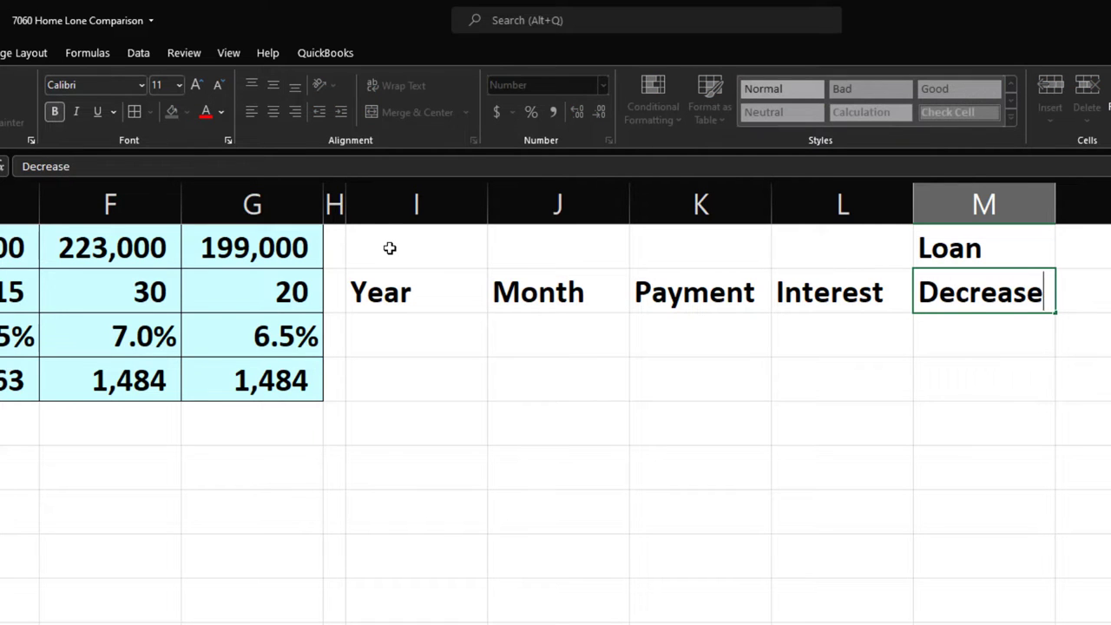
Step: Enter the last amortization heading in column N, with Loan in N1 and Balance in N2
{"action": "key", "text": "Right"}
{"action": "key", "text": "Up"}
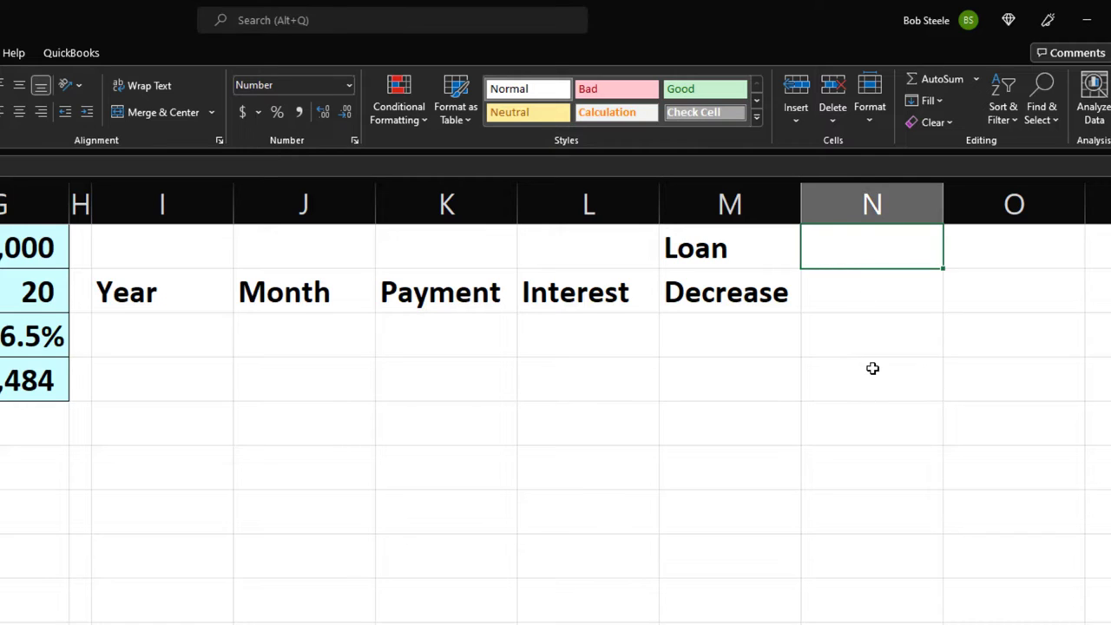
{"action": "type", "text": "Loan"}
{"action": "key", "text": "Return"}
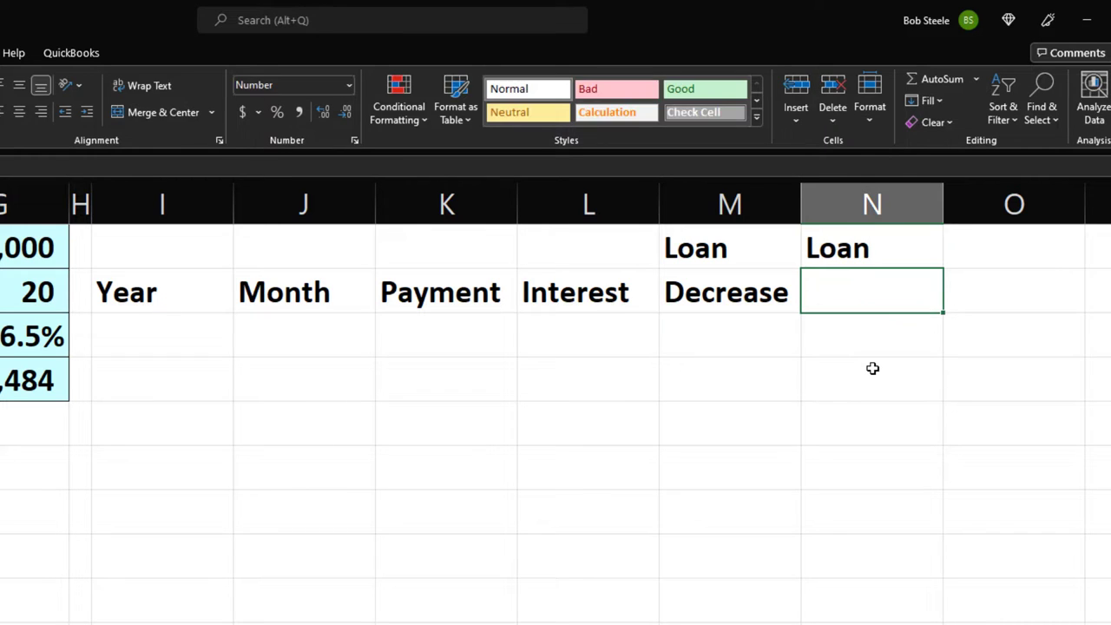
{"action": "type", "text": "Balance"}
{"action": "key", "text": "Return"}
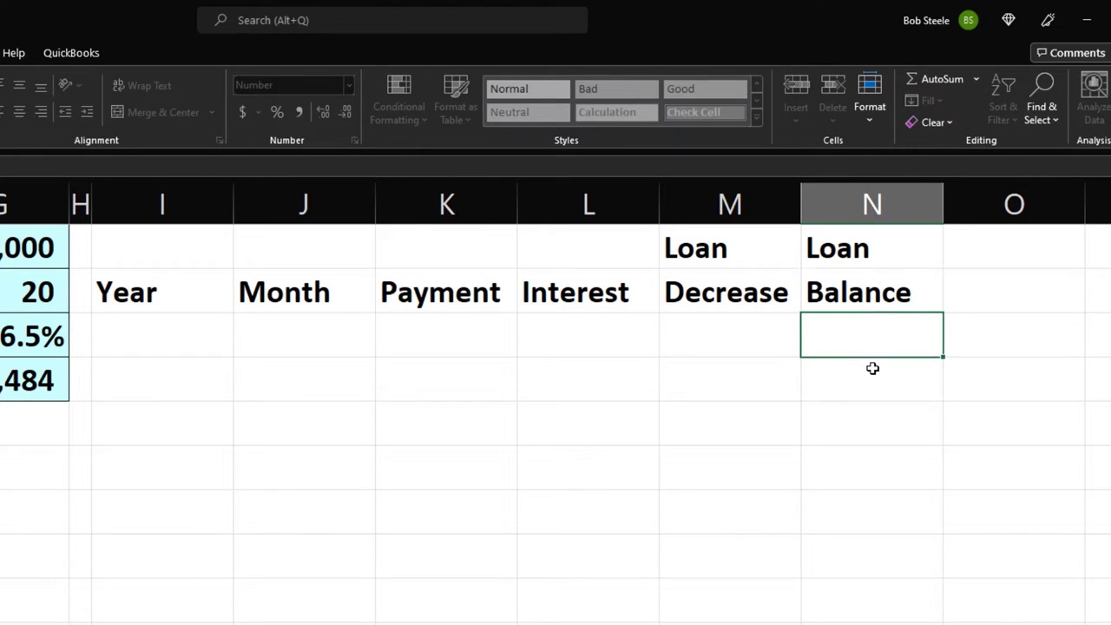
Step: Format the headings in I1:N2 with a black fill and white centered text, and narrow columns I and J
{"action": "left_click", "coordinate": [186, 250]}
{"action": "left_click_drag", "start_coordinate": [208, 252], "coordinate": [811, 280]}
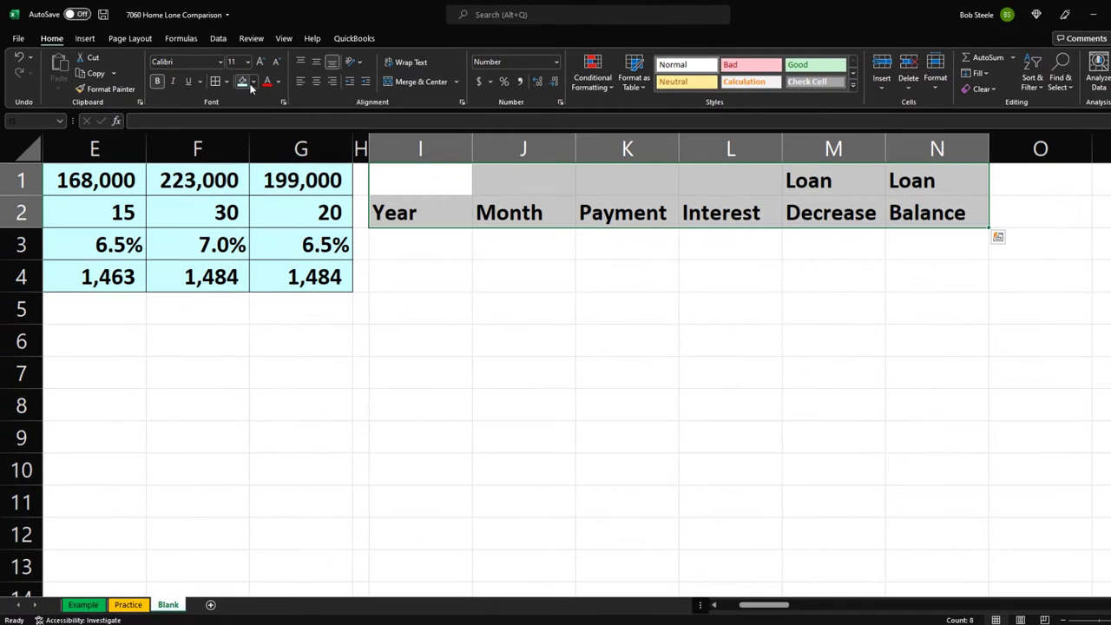
{"action": "left_click", "coordinate": [253, 82]}
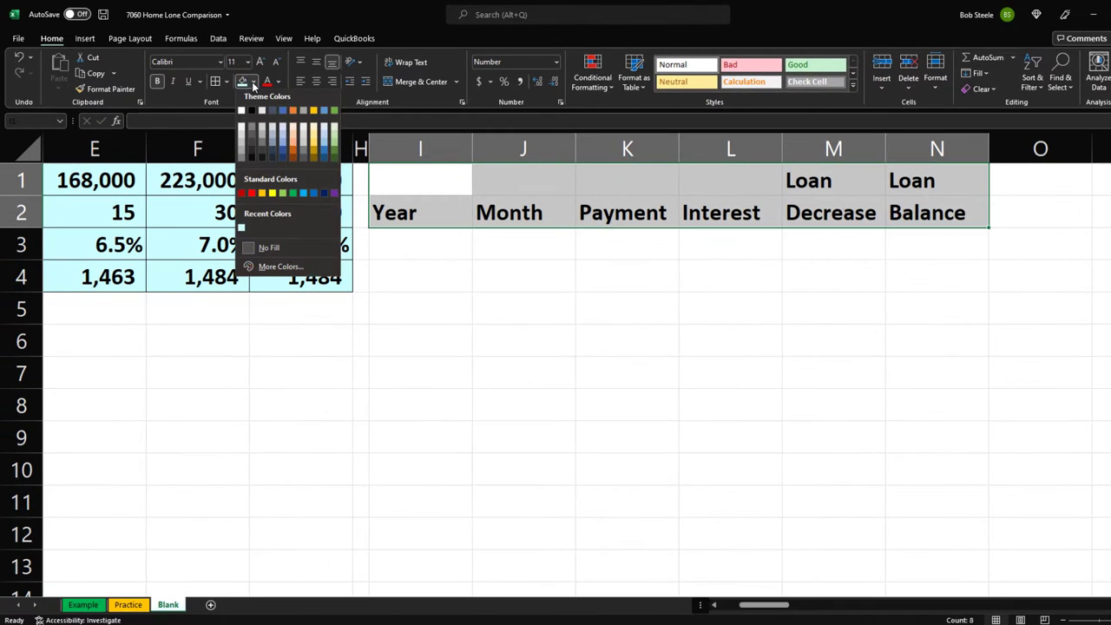
{"action": "left_click", "coordinate": [252, 110]}
{"action": "left_click", "coordinate": [278, 81]}
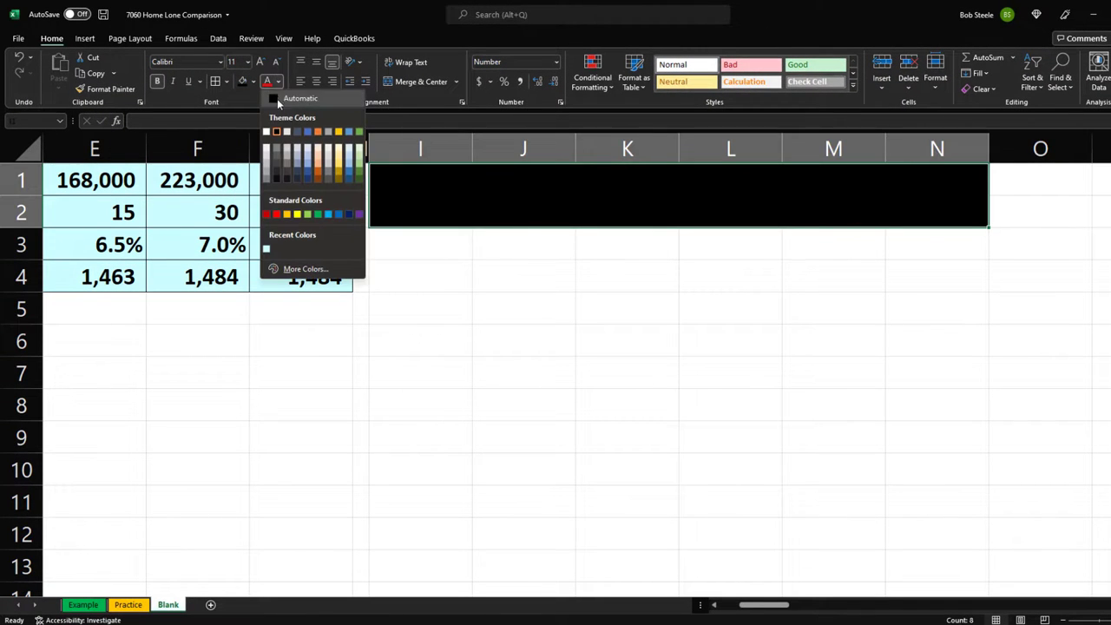
{"action": "left_click", "coordinate": [267, 132]}
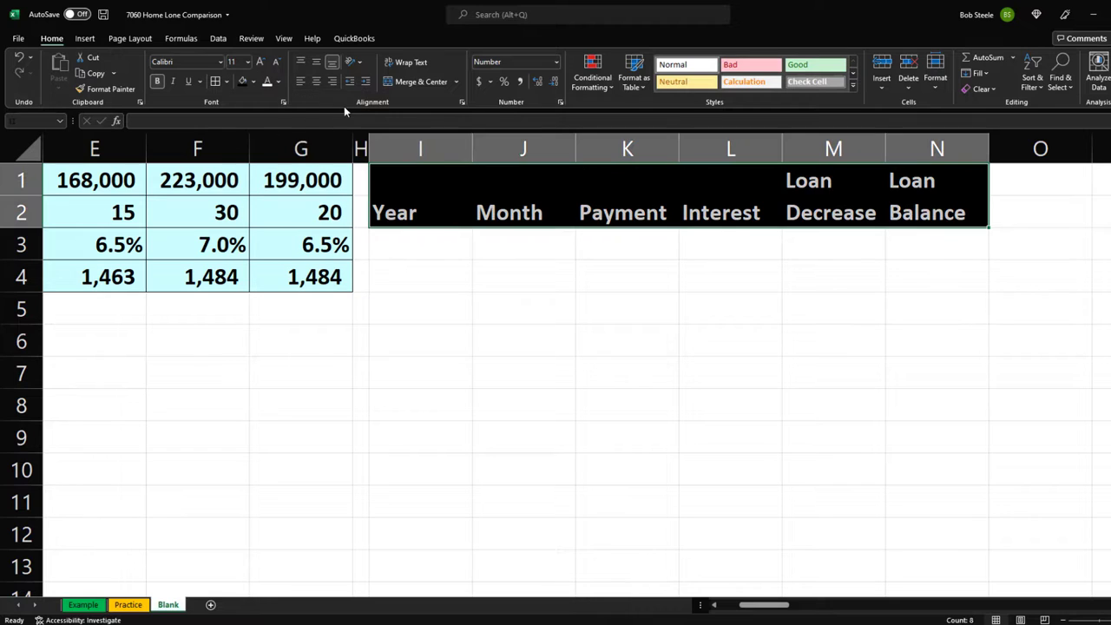
{"action": "left_click", "coordinate": [317, 82]}
{"action": "left_click", "coordinate": [482, 300]}
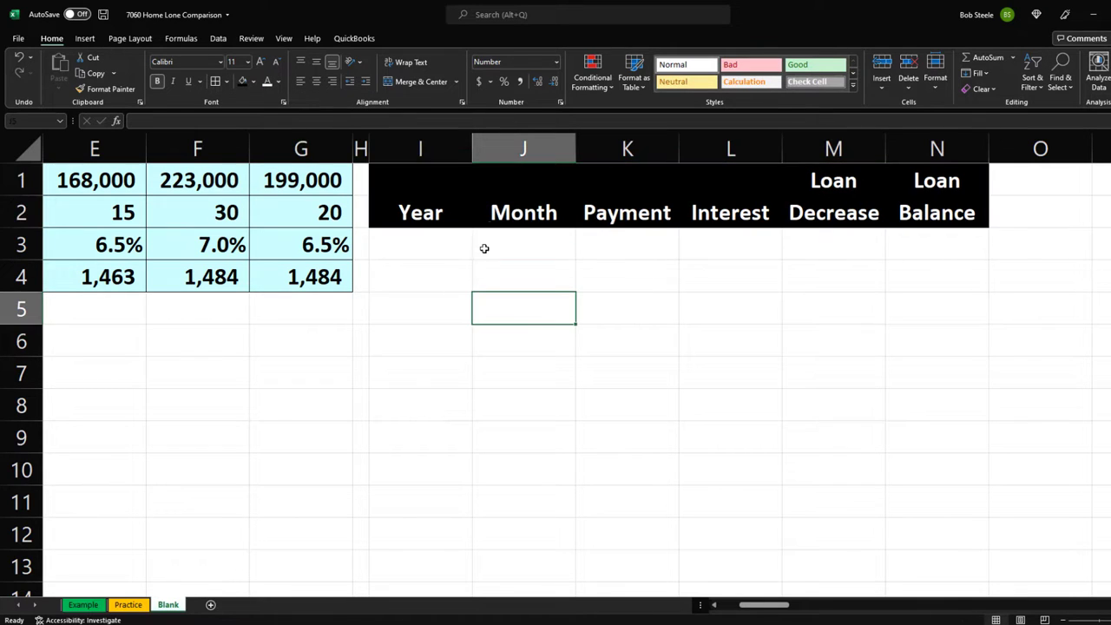
{"action": "left_click_drag", "start_coordinate": [460, 149], "coordinate": [533, 146]}
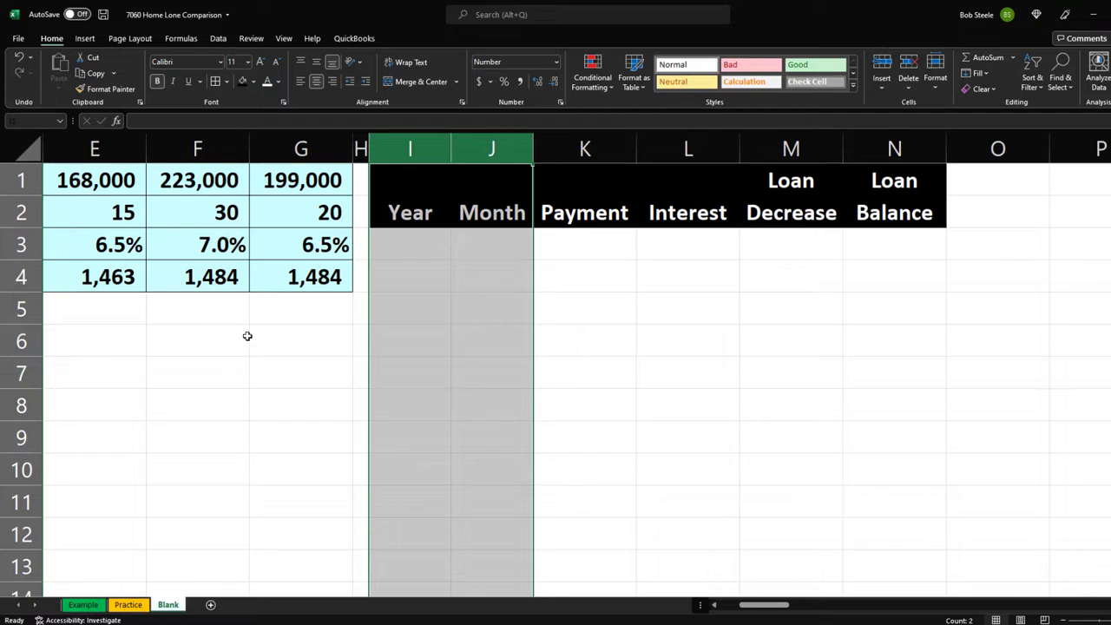
Step: Calculate the number of months in a 15-year loan in G6 with =15*12
{"action": "left_click", "coordinate": [279, 343]}
{"action": "type", "text": "=1"}
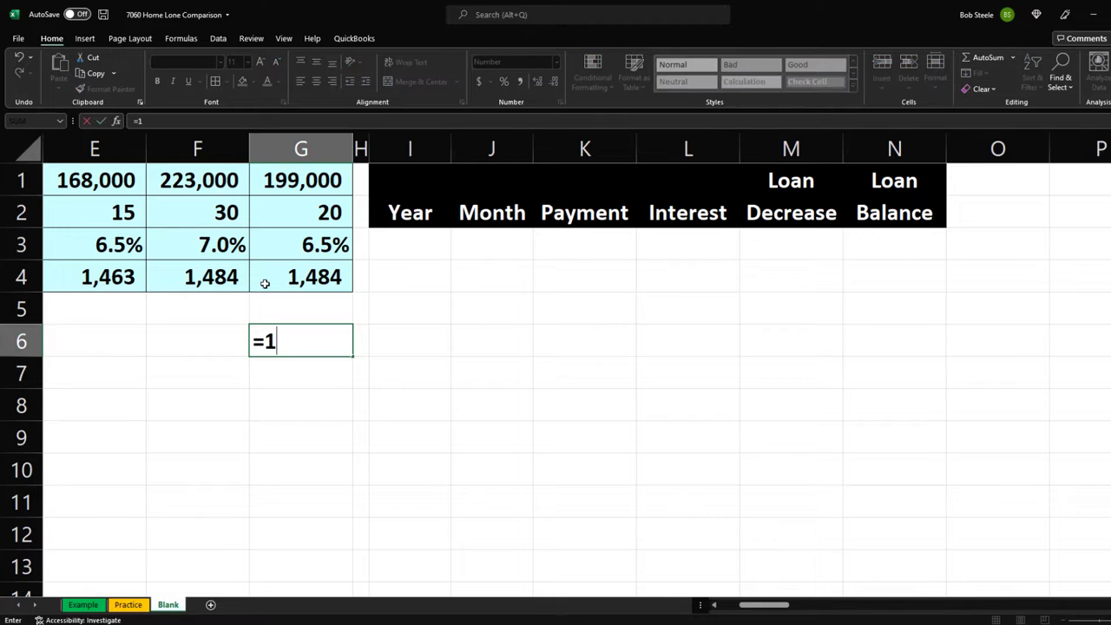
{"action": "type", "text": "5*12"}
{"action": "key", "text": "Return"}
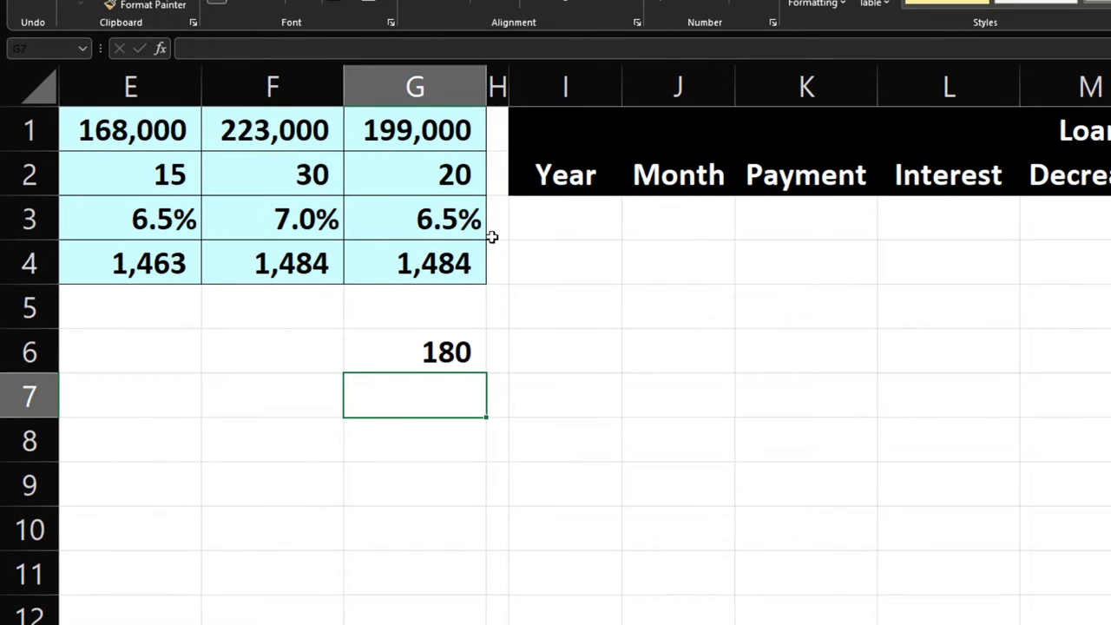
Step: Enter 0, 1 and 2 as the first Month values in J3:J5
{"action": "left_click", "coordinate": [676, 209]}
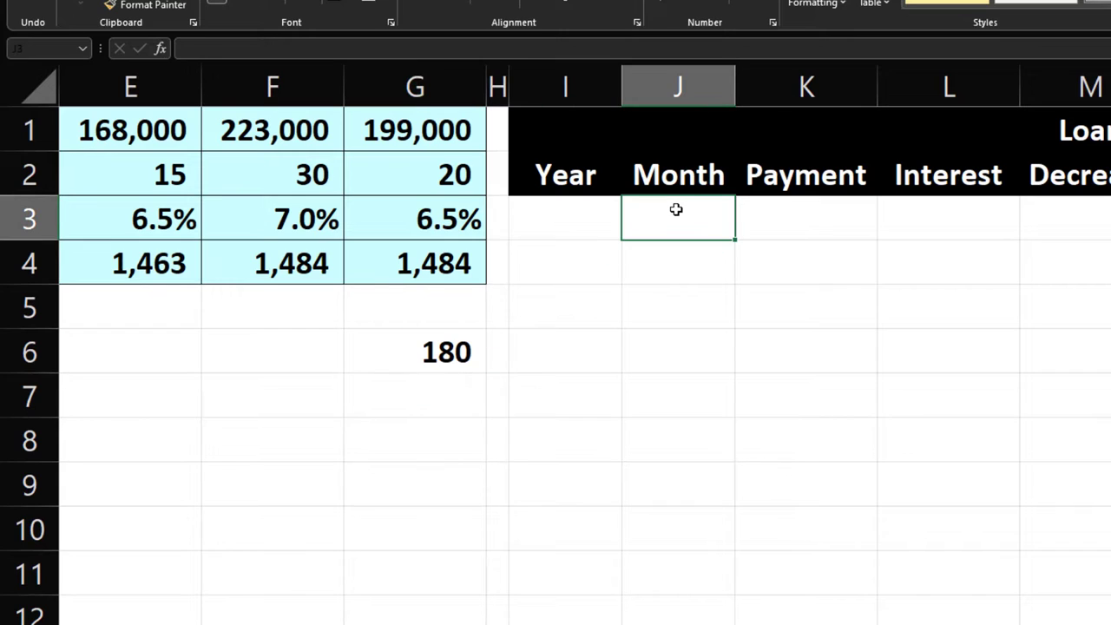
{"action": "type", "text": "0"}
{"action": "key", "text": "Return"}
{"action": "type", "text": "1"}
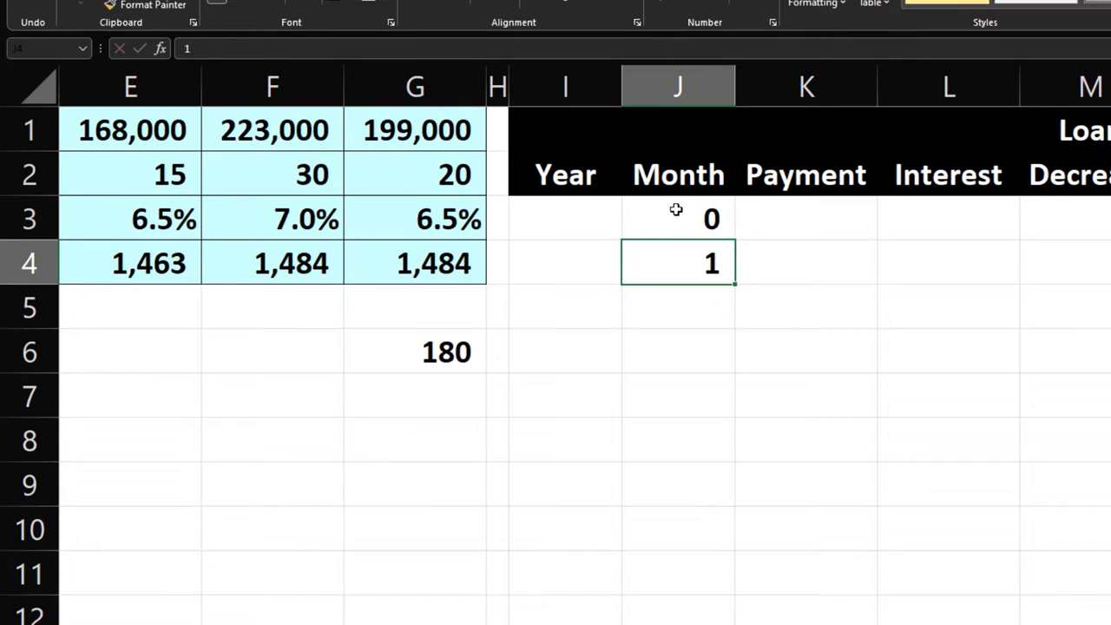
{"action": "key", "text": "Return"}
{"action": "type", "text": "2"}
{"action": "key", "text": "Return"}
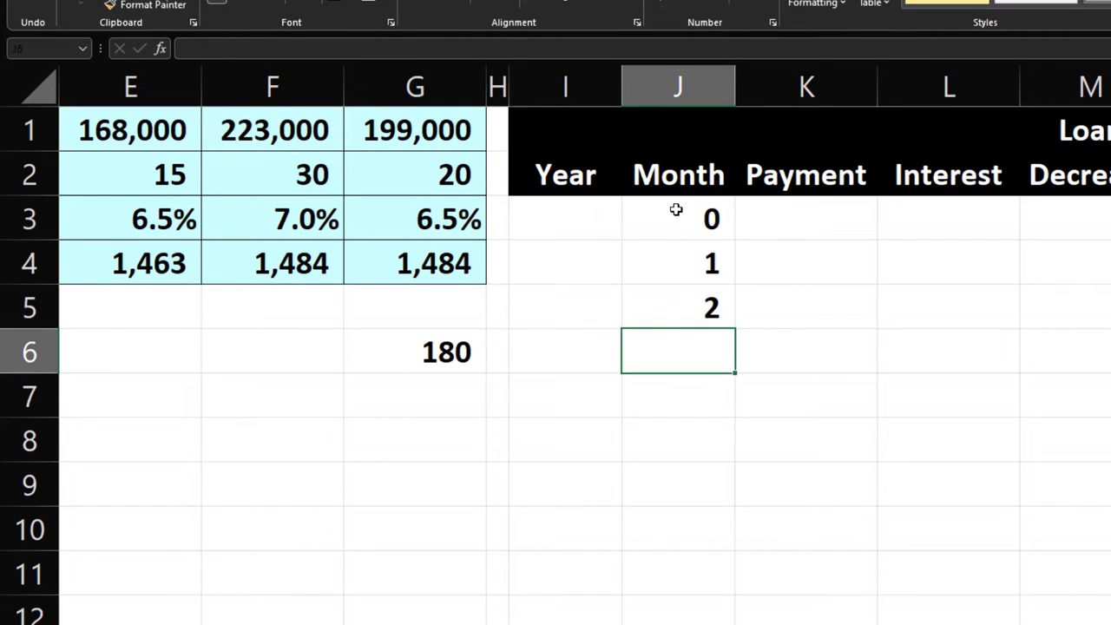
Step: Extend the Month series from J3:J5 down to 180 in J183 and center the numbers
{"action": "left_click_drag", "start_coordinate": [676, 209], "coordinate": [694, 306]}
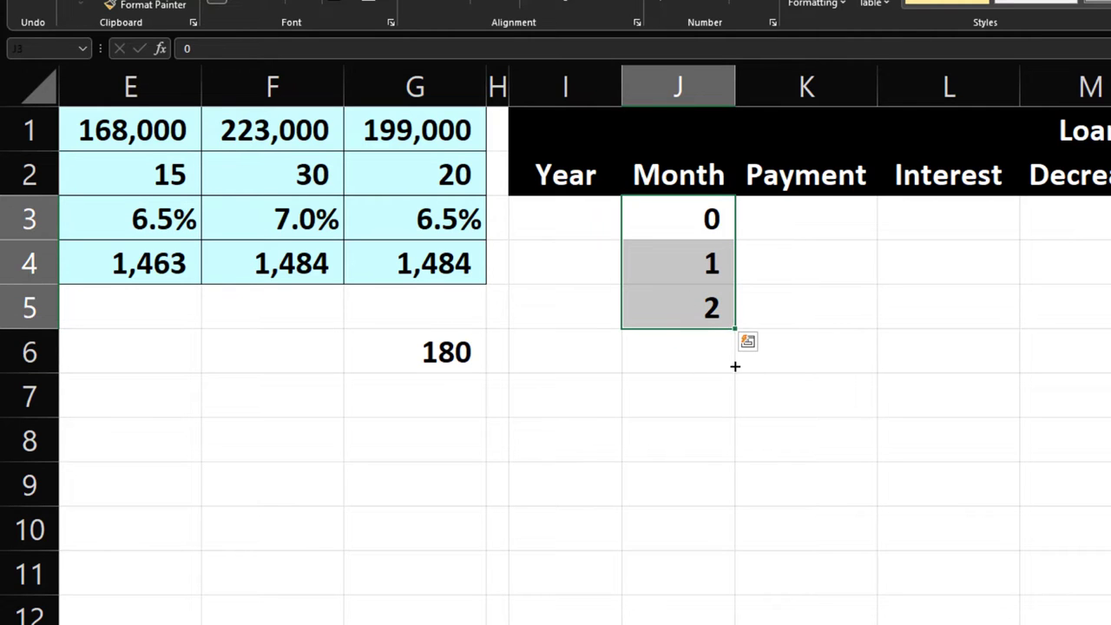
{"action": "left_click_drag", "start_coordinate": [734, 367], "coordinate": [727, 624]}
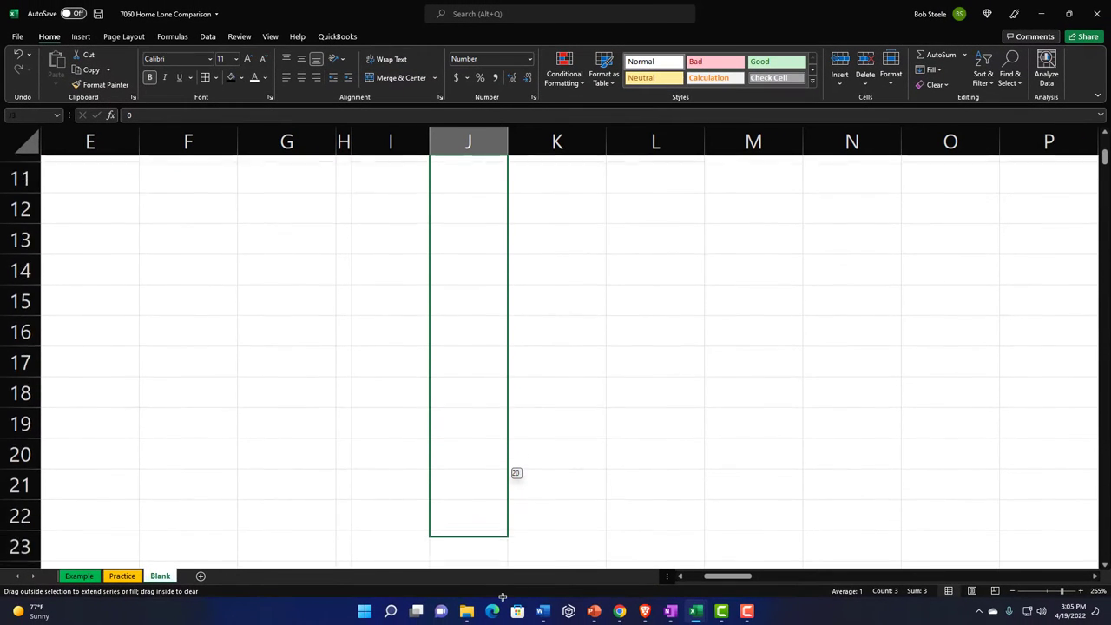
{"action": "left_click_drag", "start_coordinate": [503, 597], "coordinate": [483, 224]}
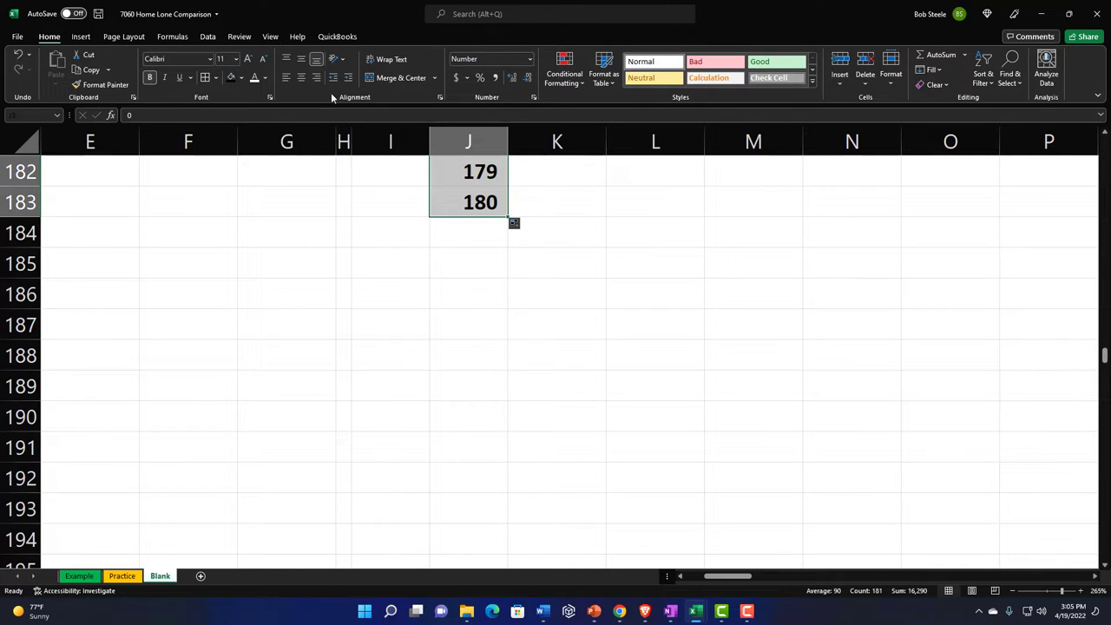
{"action": "key", "text": "ctrl+BackSpace"}
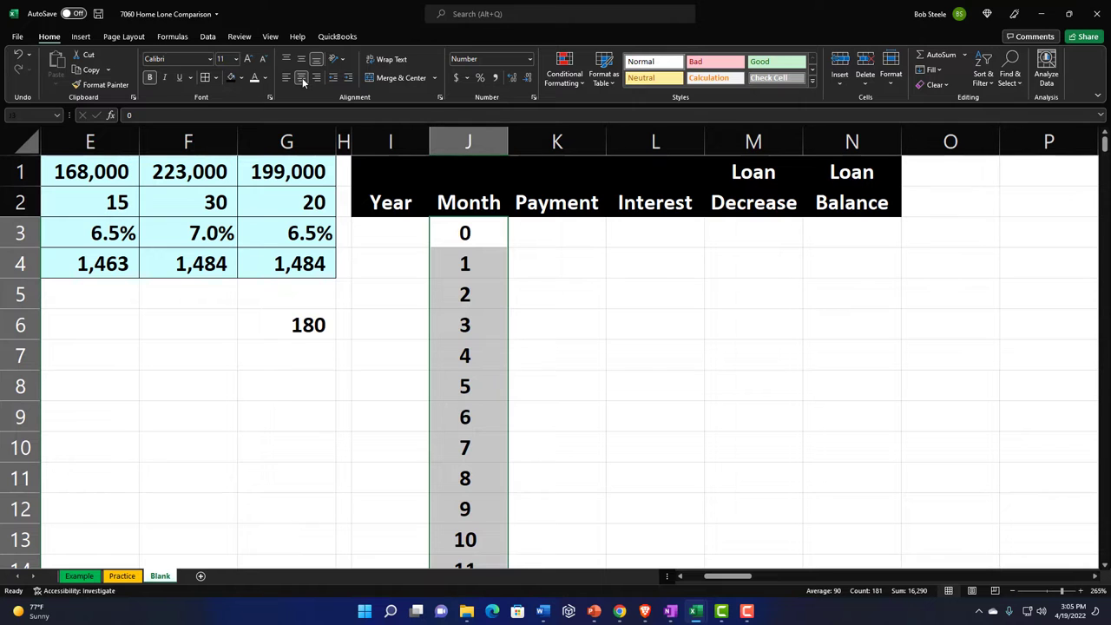
Step: Enter a Year formula in I4 that rounds up the month divided by 12, =ROUNDUP(J4/12,0.1)
{"action": "left_click", "coordinate": [386, 230]}
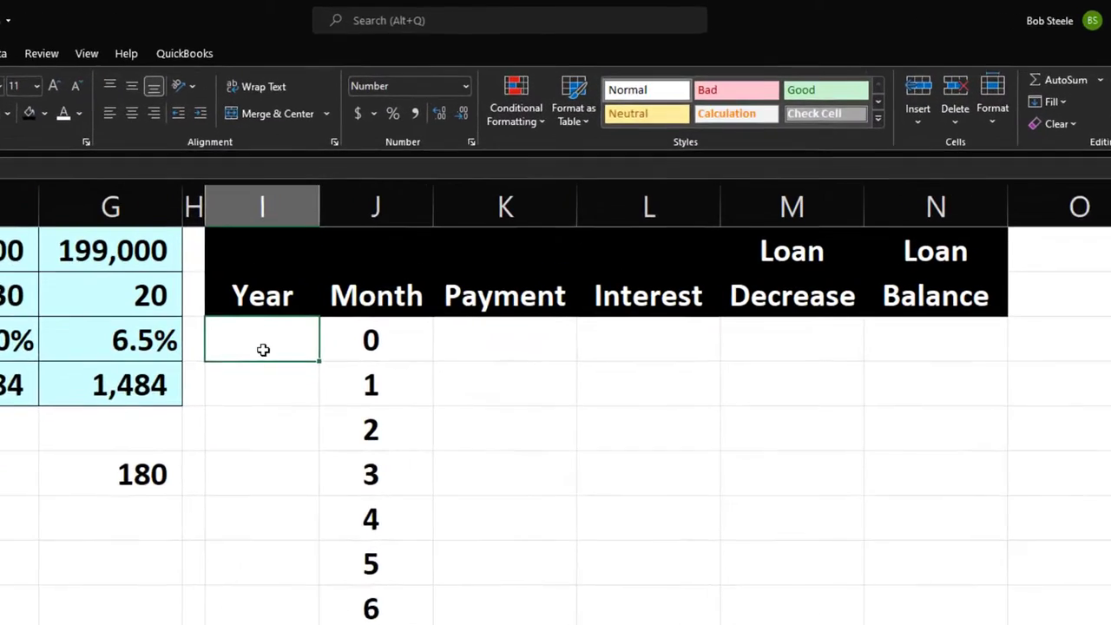
{"action": "key", "text": "Down"}
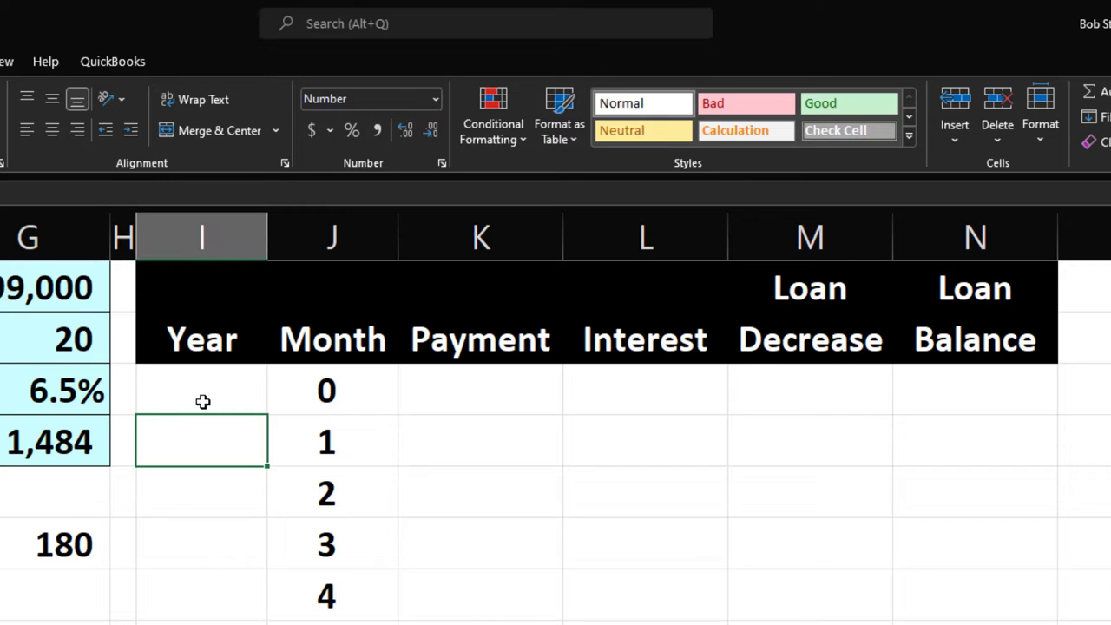
{"action": "type", "text": "="}
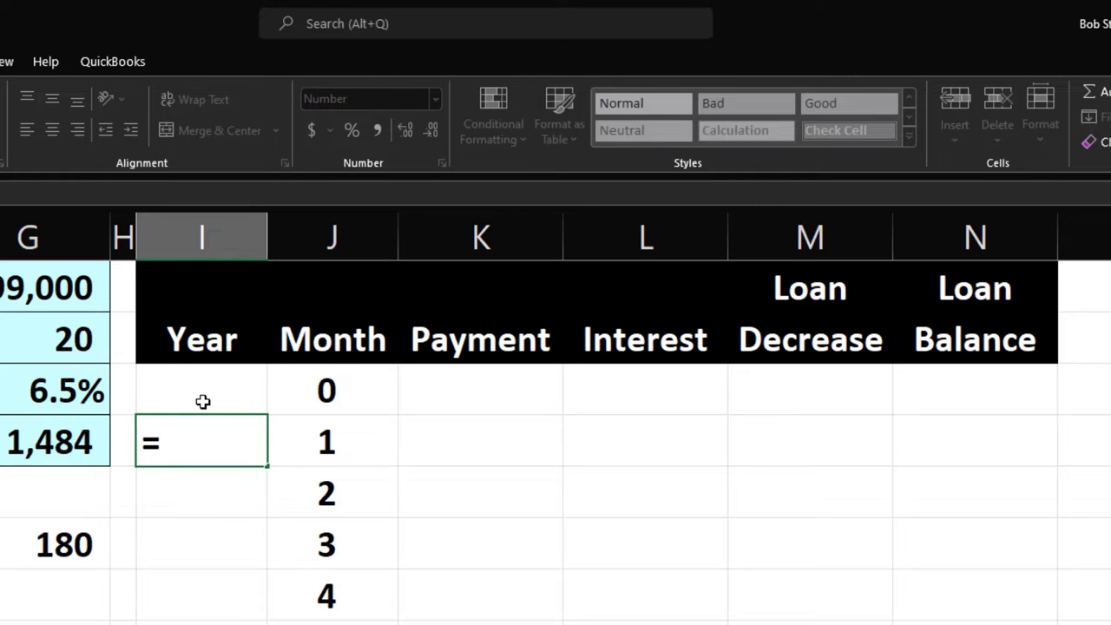
{"action": "type", "text": "roundup"}
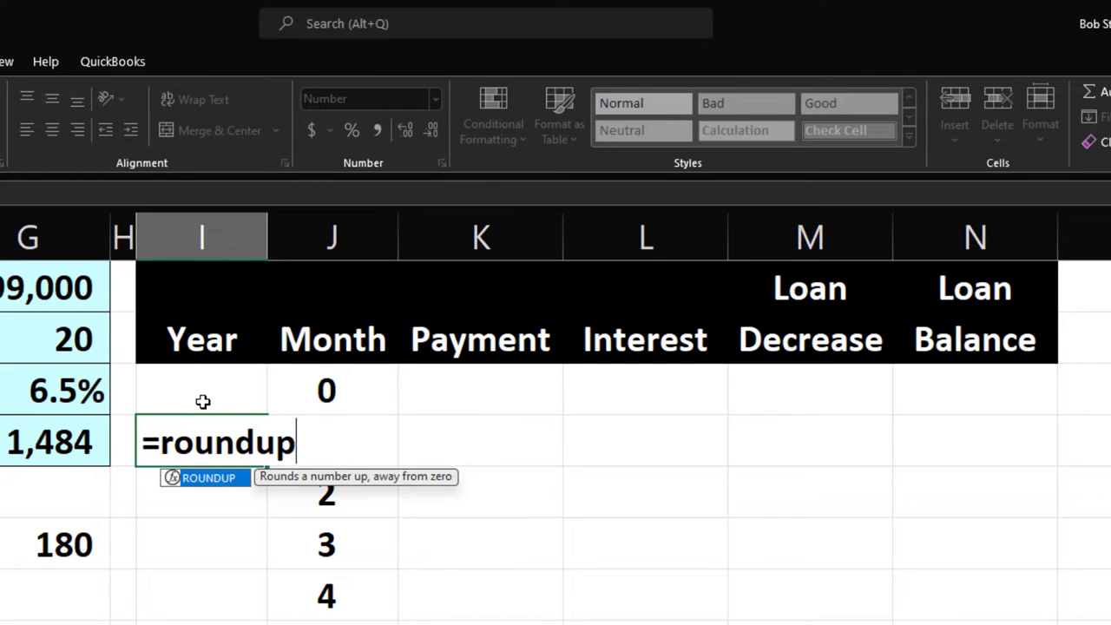
{"action": "type", "text": "("}
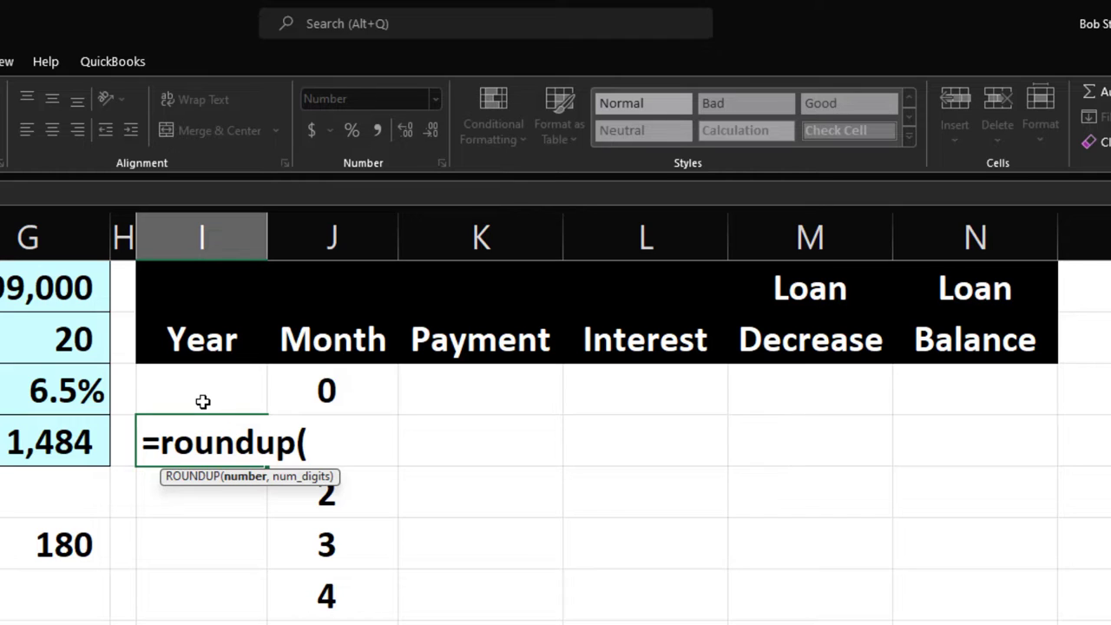
{"action": "key", "text": "Right"}
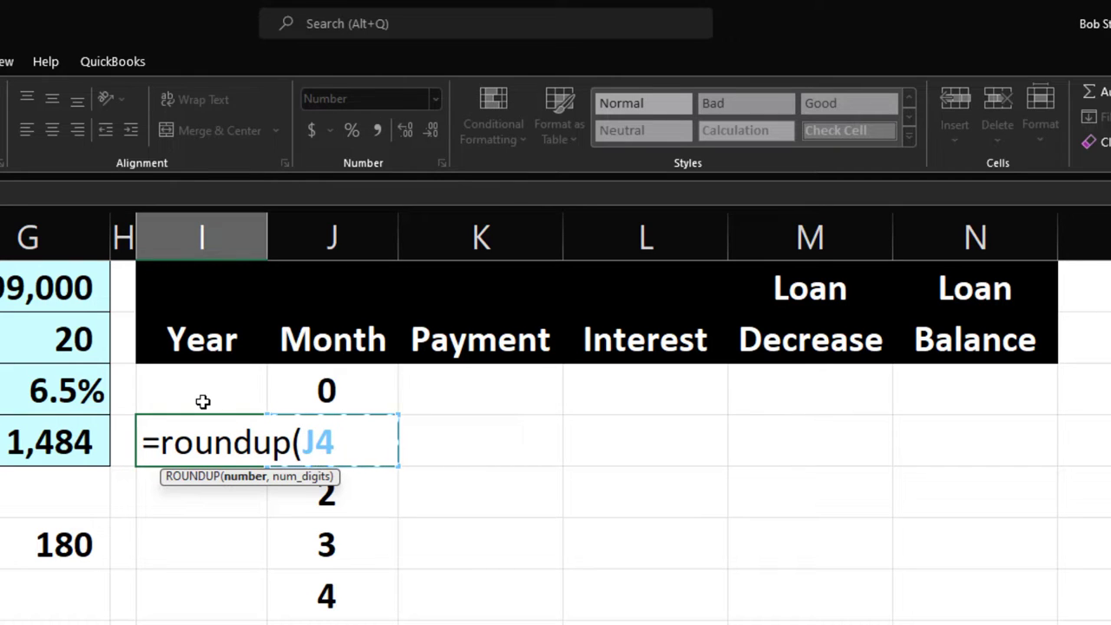
{"action": "type", "text": "/12"}
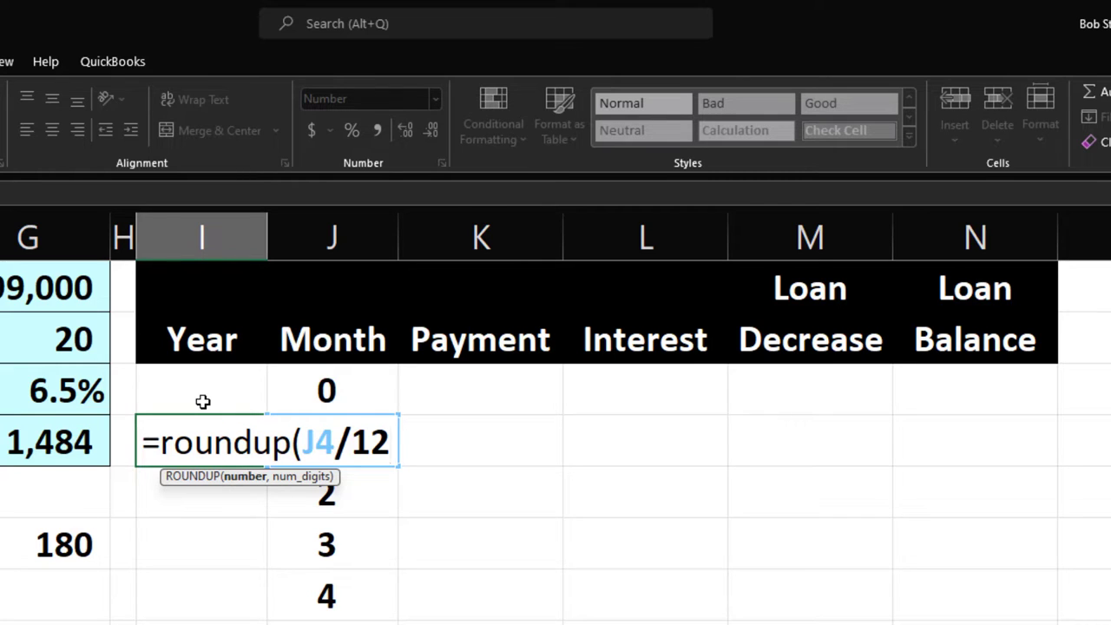
{"action": "type", "text": ","}
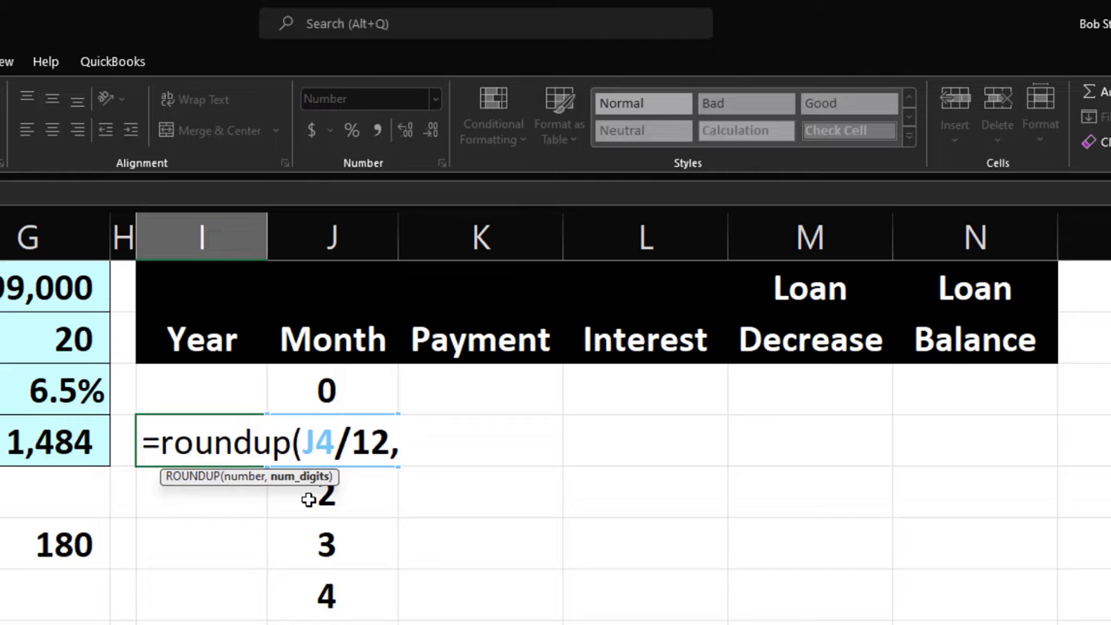
{"action": "type", "text": ".1"}
{"action": "key", "text": "Return"}
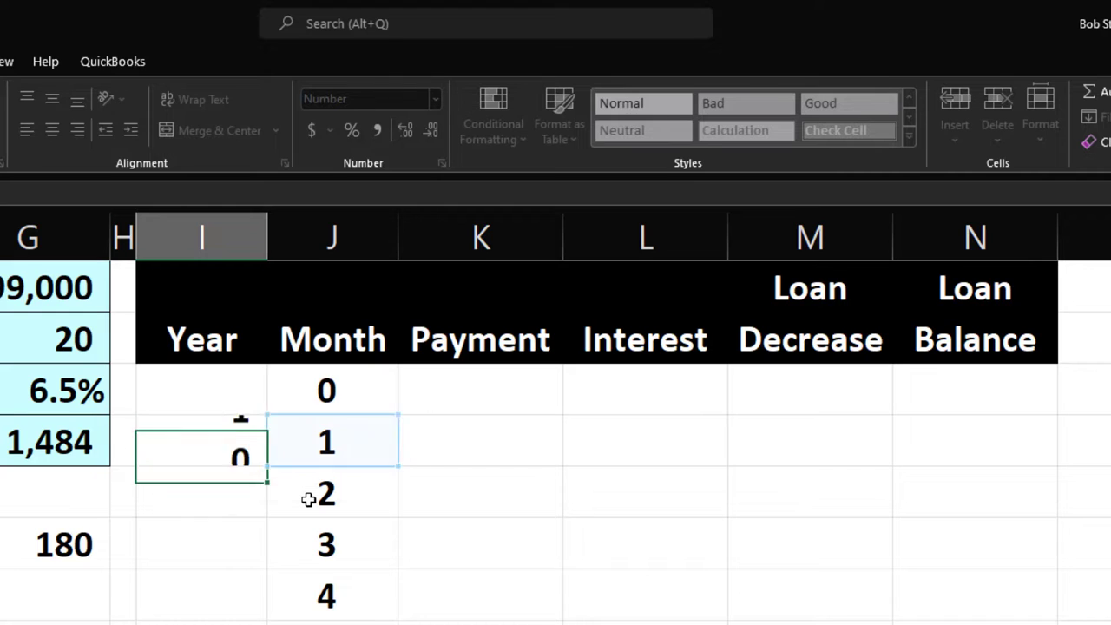
Step: Show the year in I4 with two decimals and fill its formula down to I7
{"action": "left_click", "coordinate": [164, 438]}
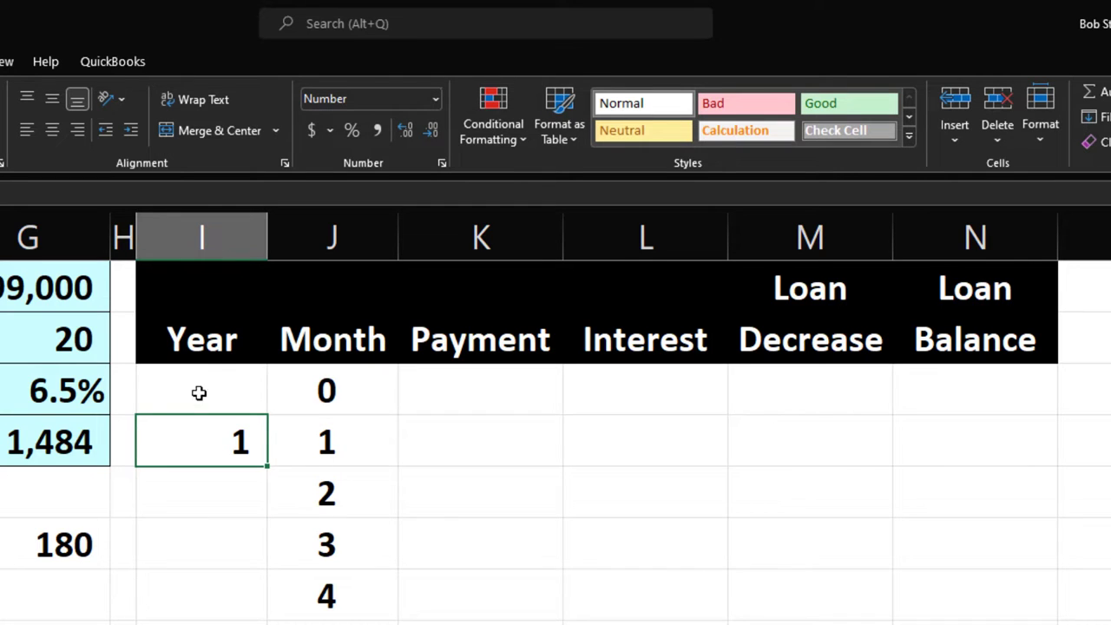
{"action": "left_click", "coordinate": [404, 130]}
{"action": "left_click", "coordinate": [405, 130]}
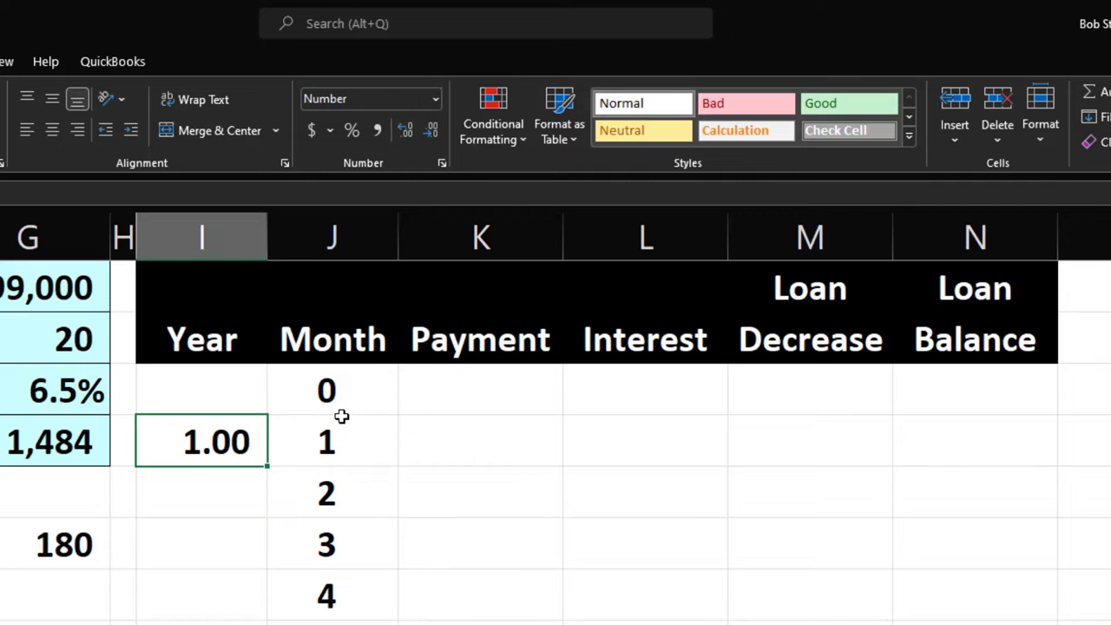
{"action": "left_click_drag", "start_coordinate": [266, 469], "coordinate": [260, 618]}
{"action": "left_click", "coordinate": [224, 596]}
{"action": "double_click", "coordinate": [224, 596]}
{"action": "key", "text": "Escape"}
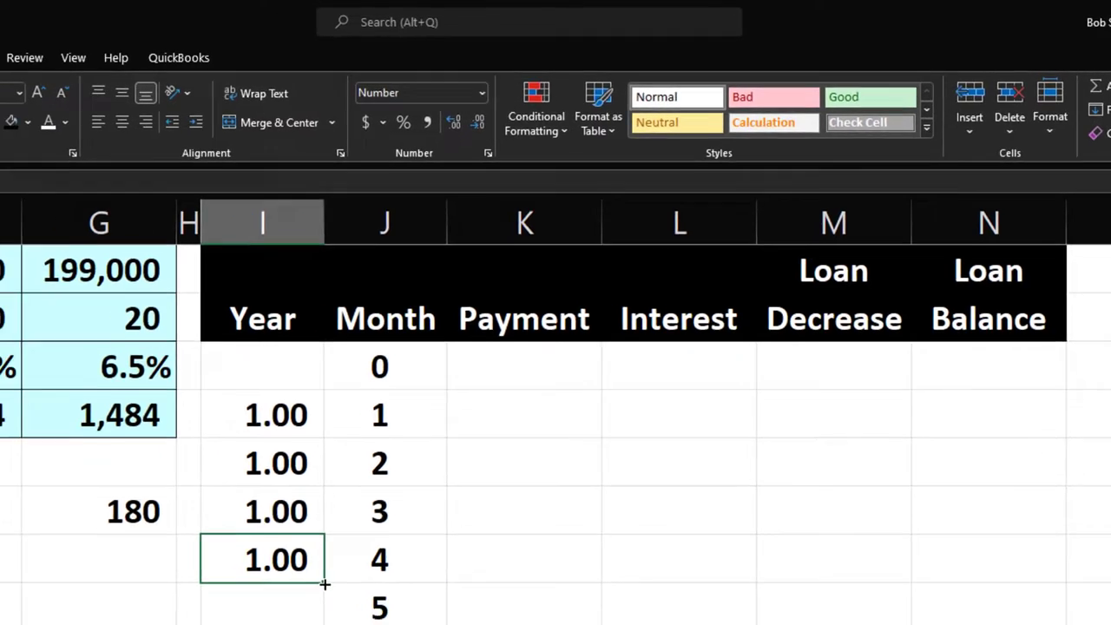
Step: Fill the Year formula from I7 down to I183, alongside month 180, and center I7:I183
{"action": "left_click_drag", "start_coordinate": [265, 619], "coordinate": [252, 624]}
{"action": "left_click_drag", "start_coordinate": [475, 624], "coordinate": [498, 599]}
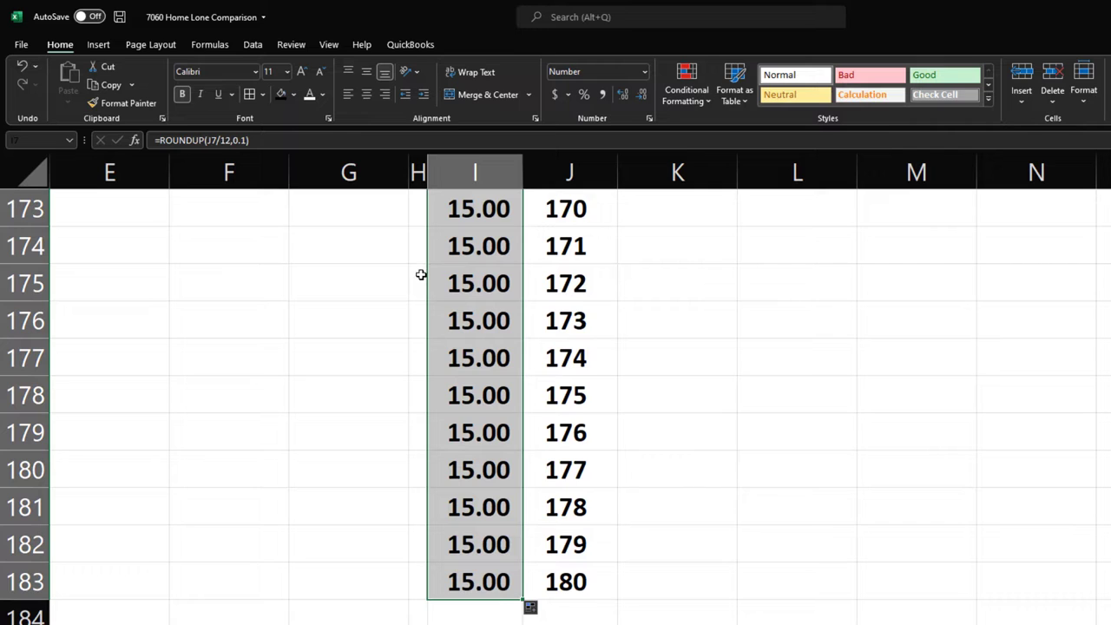
{"action": "left_click", "coordinate": [368, 96]}
{"action": "key", "text": "ctrl+BackSpace"}
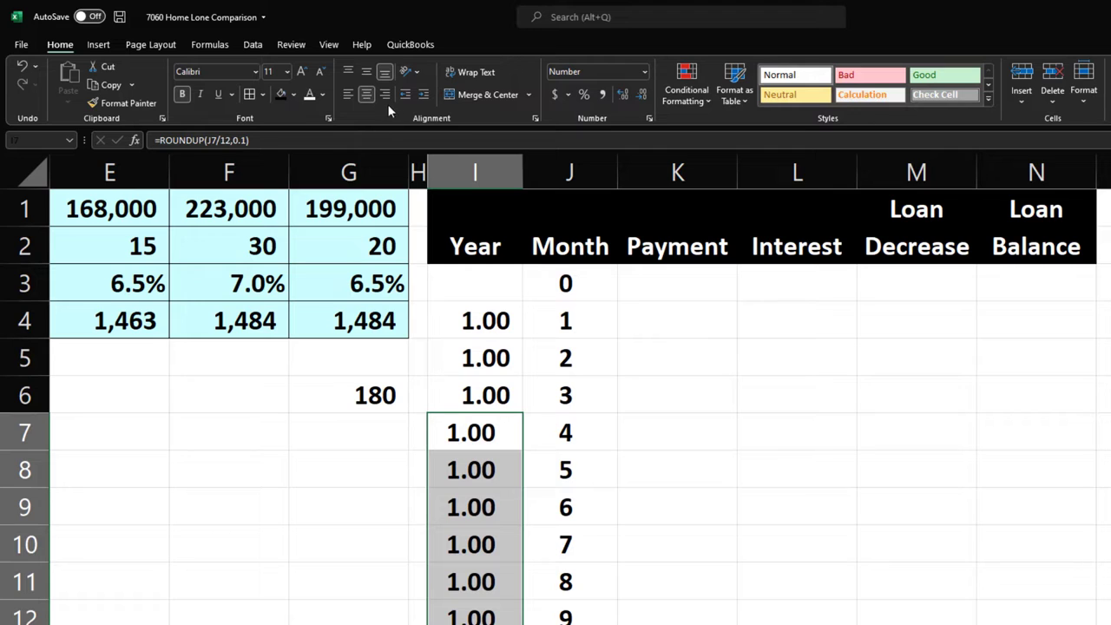
Step: Show the Year values in I7:I183 without decimals
{"action": "left_click", "coordinate": [619, 94]}
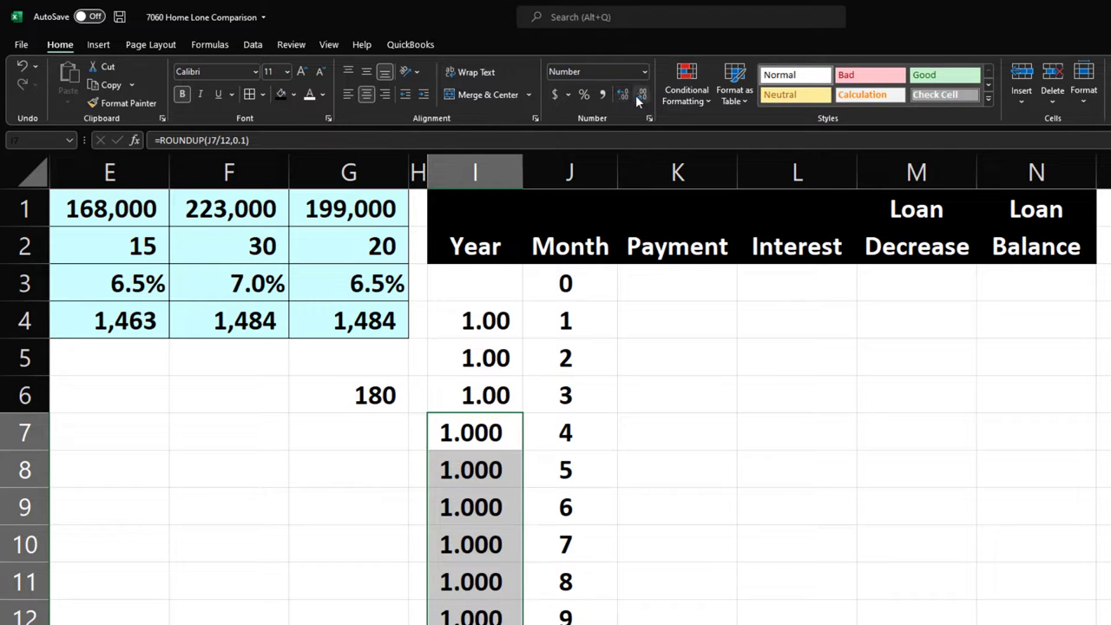
{"action": "left_click", "coordinate": [636, 95]}
{"action": "left_click", "coordinate": [636, 95]}
{"action": "left_click", "coordinate": [636, 95]}
{"action": "left_click", "coordinate": [568, 254]}
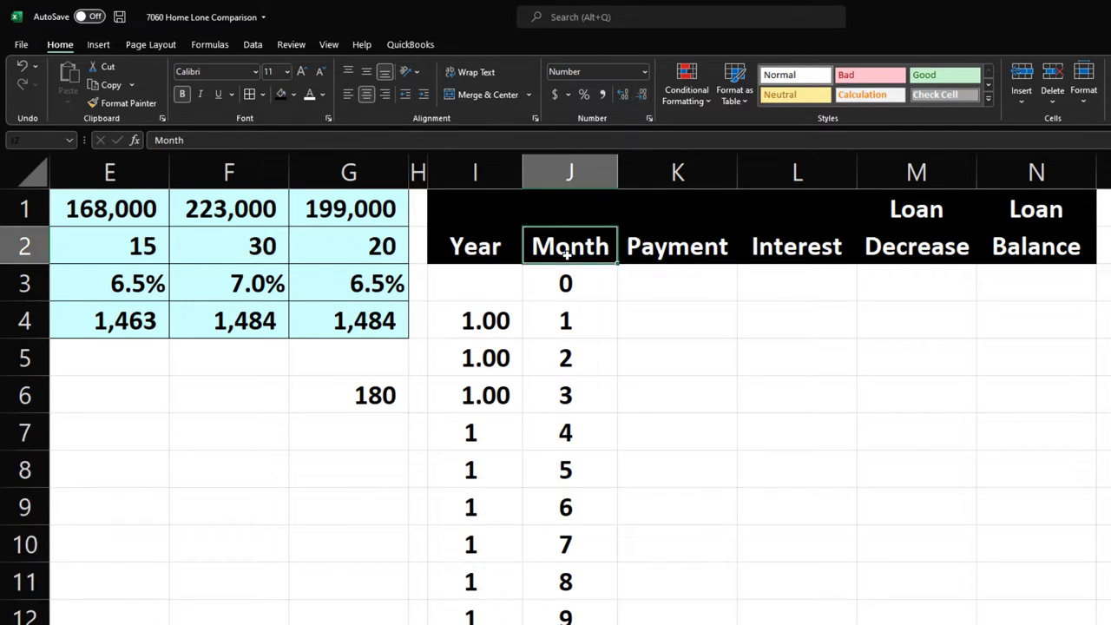
Step: Enter 0 as the starting year in I3, beside month 0
{"action": "left_click", "coordinate": [495, 284]}
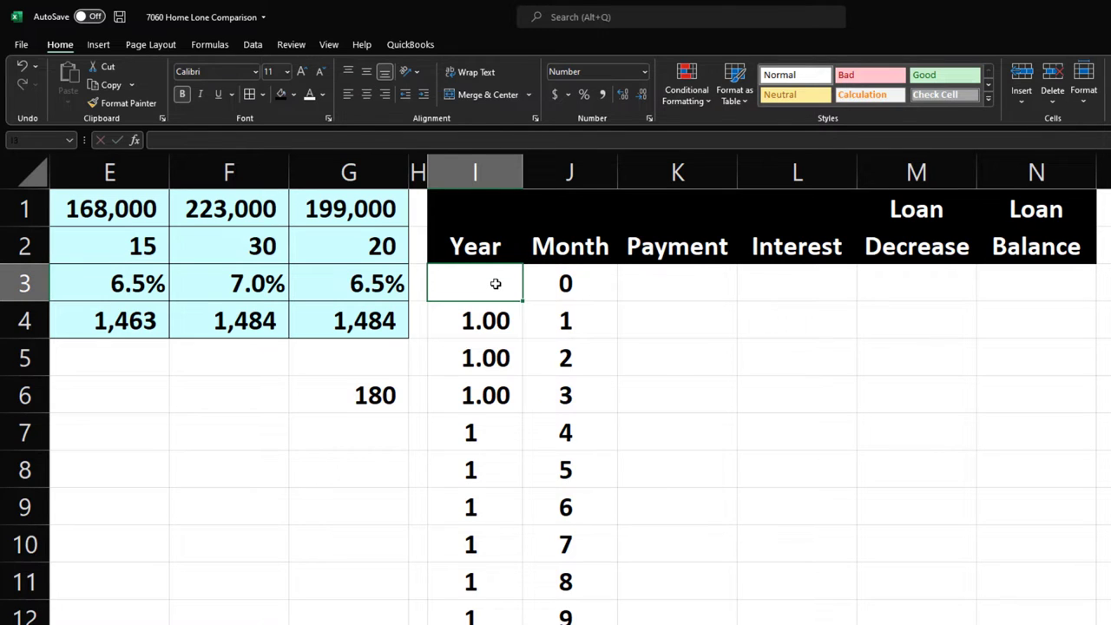
{"action": "type", "text": "0"}
{"action": "key", "text": "Return"}
Step: Show the Year values in I4:I6 without decimals and center I3:I6
{"action": "left_click_drag", "start_coordinate": [496, 284], "coordinate": [497, 360]}
{"action": "left_click_drag", "start_coordinate": [492, 321], "coordinate": [495, 389]}
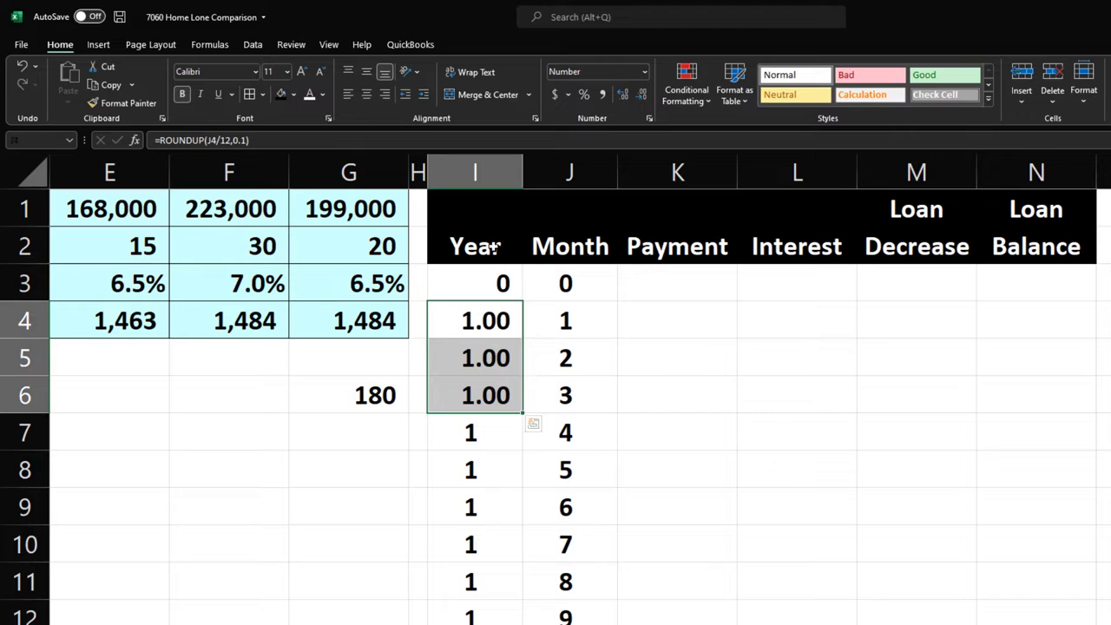
{"action": "left_click", "coordinate": [474, 282]}
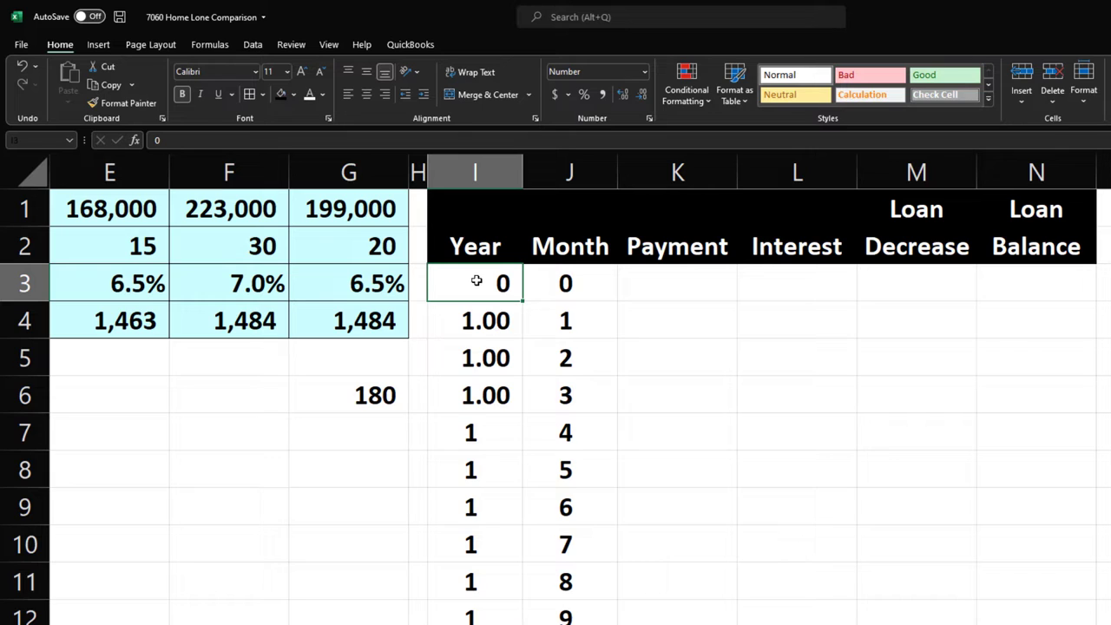
{"action": "left_click_drag", "start_coordinate": [478, 349], "coordinate": [479, 391]}
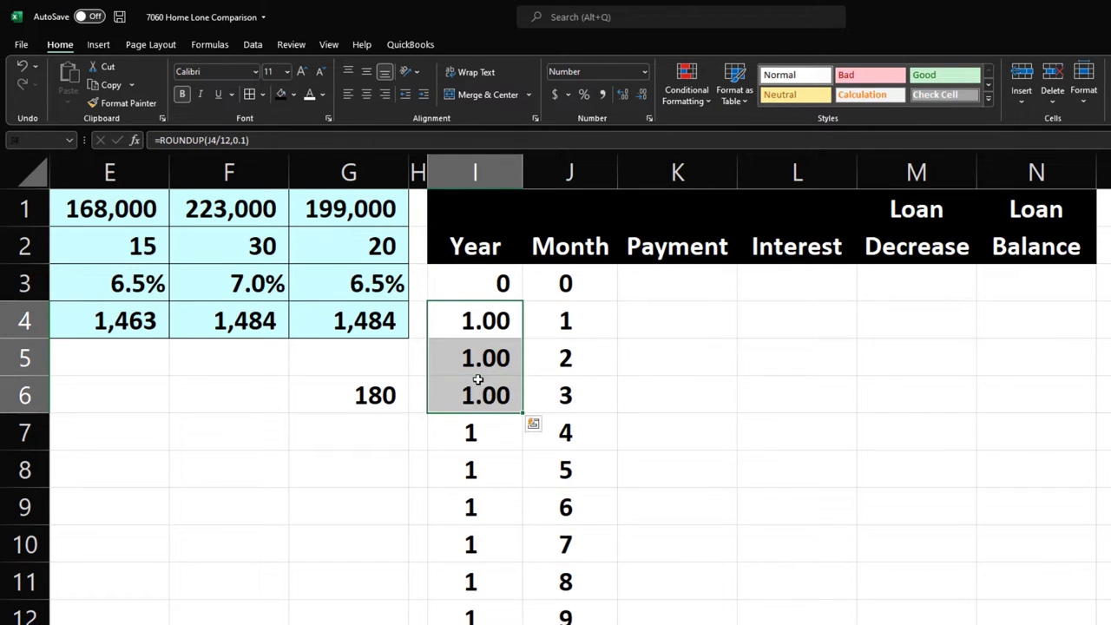
{"action": "left_click", "coordinate": [624, 95]}
{"action": "left_click", "coordinate": [642, 93]}
{"action": "left_click", "coordinate": [641, 93]}
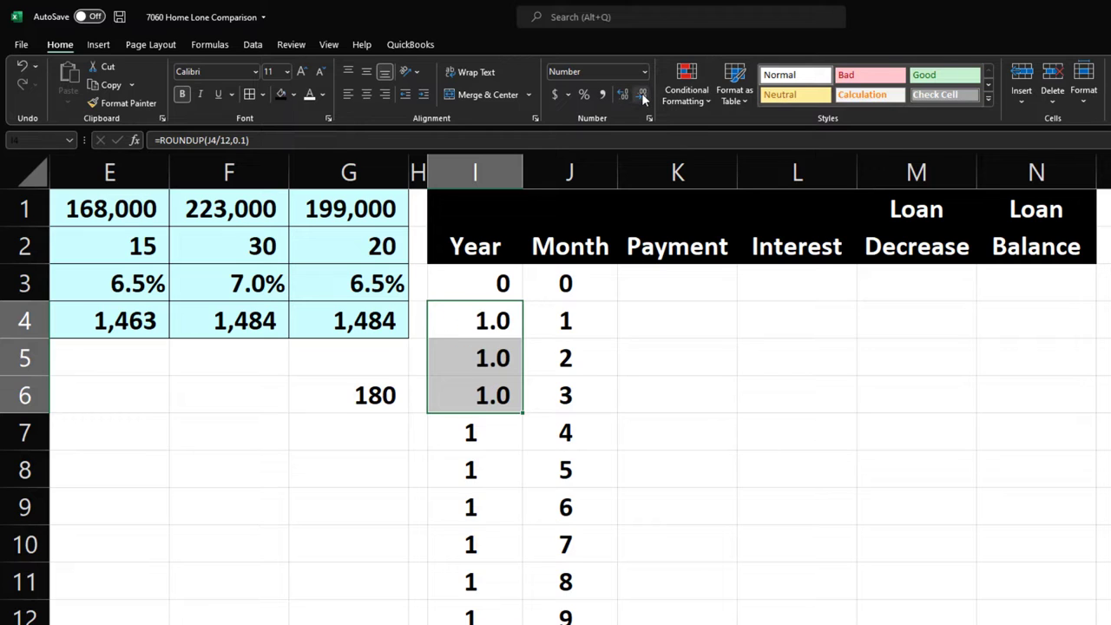
{"action": "left_click", "coordinate": [641, 93]}
{"action": "left_click", "coordinate": [368, 97]}
{"action": "left_click", "coordinate": [508, 283]}
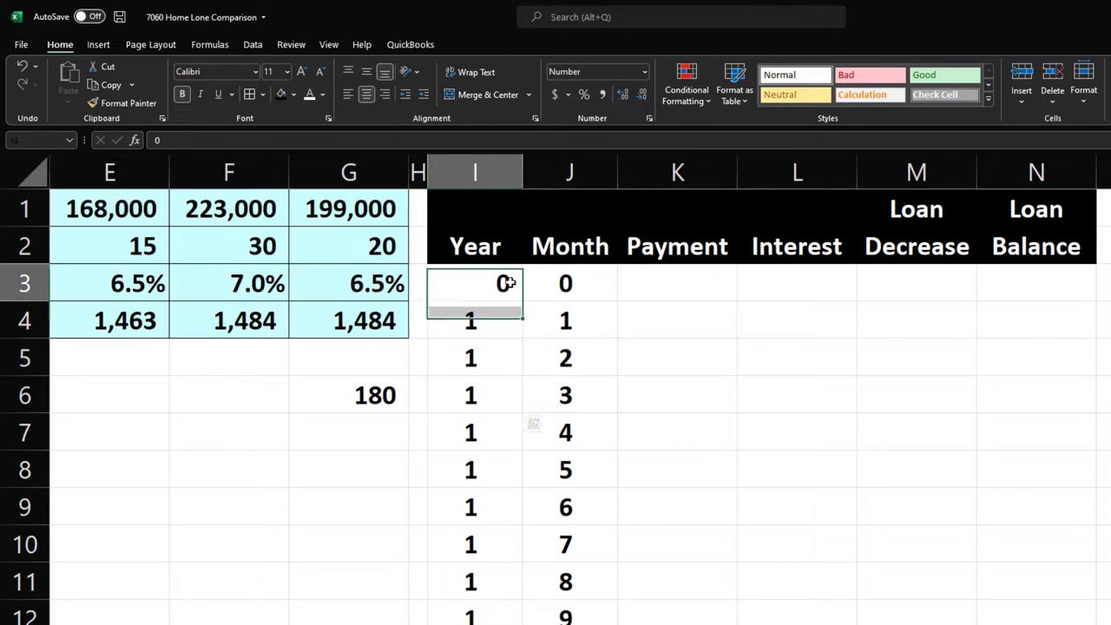
{"action": "left_click", "coordinate": [364, 97]}
Step: Link the opening Loan Balance in N3 to the first loan's amount with =E1
{"action": "left_click", "coordinate": [667, 286]}
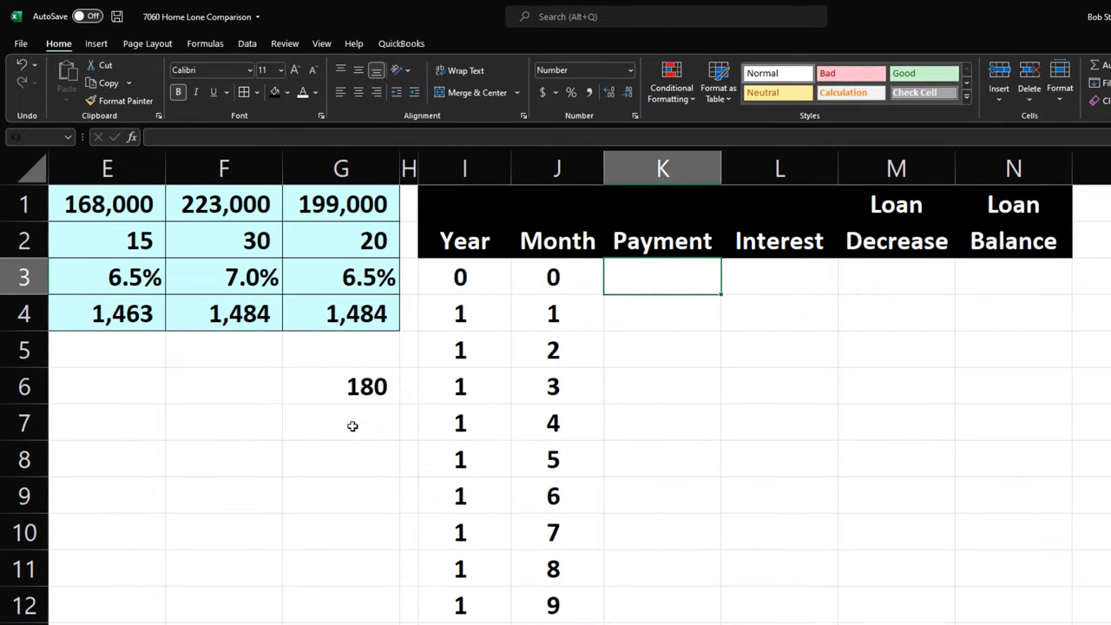
{"action": "key", "text": "Right"}
{"action": "key", "text": "Right"}
{"action": "key", "text": "Right"}
{"action": "type", "text": "="}
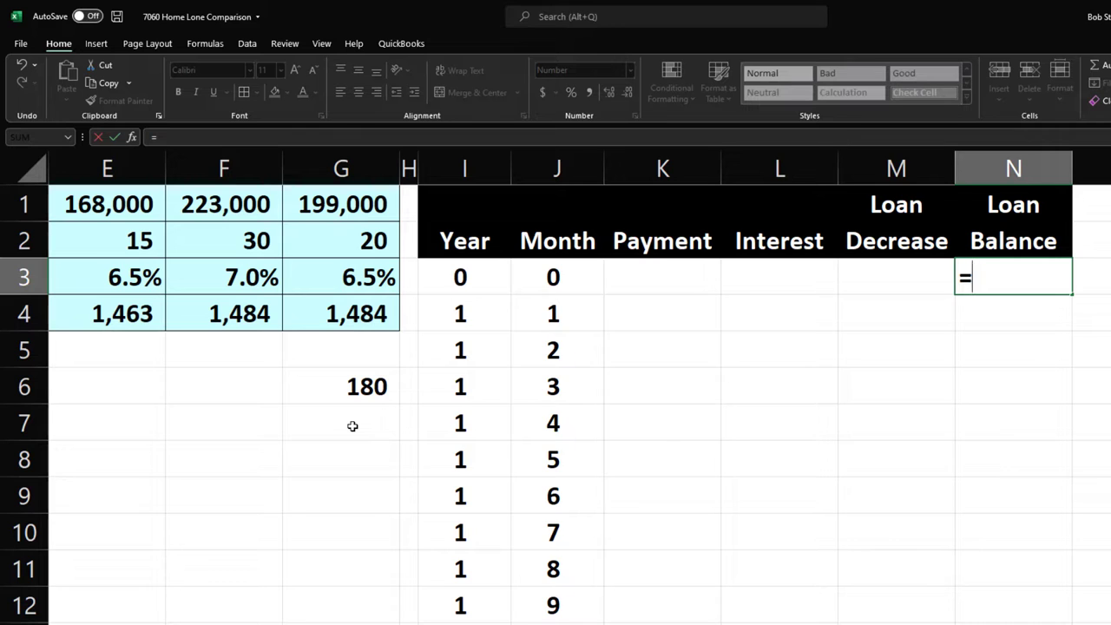
{"action": "key", "text": "Left"}
{"action": "key", "text": "Left"}
{"action": "key", "text": "Left"}
{"action": "key", "text": "Left"}
{"action": "key", "text": "Left"}
{"action": "key", "text": "Left"}
{"action": "key", "text": "Left"}
{"action": "key", "text": "Left"}
{"action": "key", "text": "Left"}
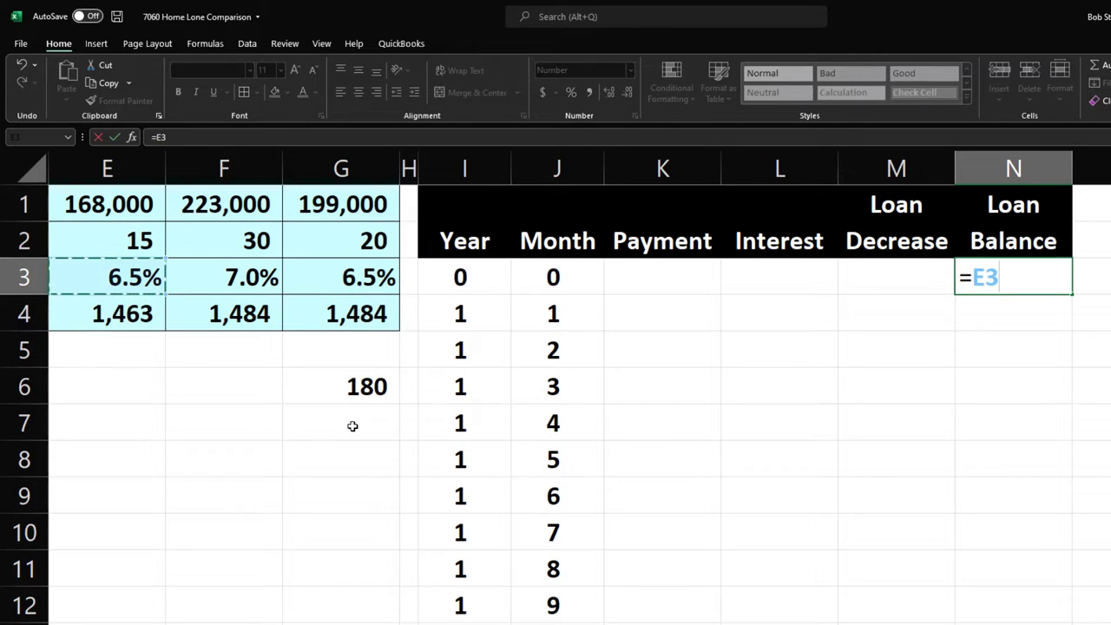
{"action": "key", "text": "Up"}
{"action": "key", "text": "Up"}
{"action": "key", "text": "Return"}
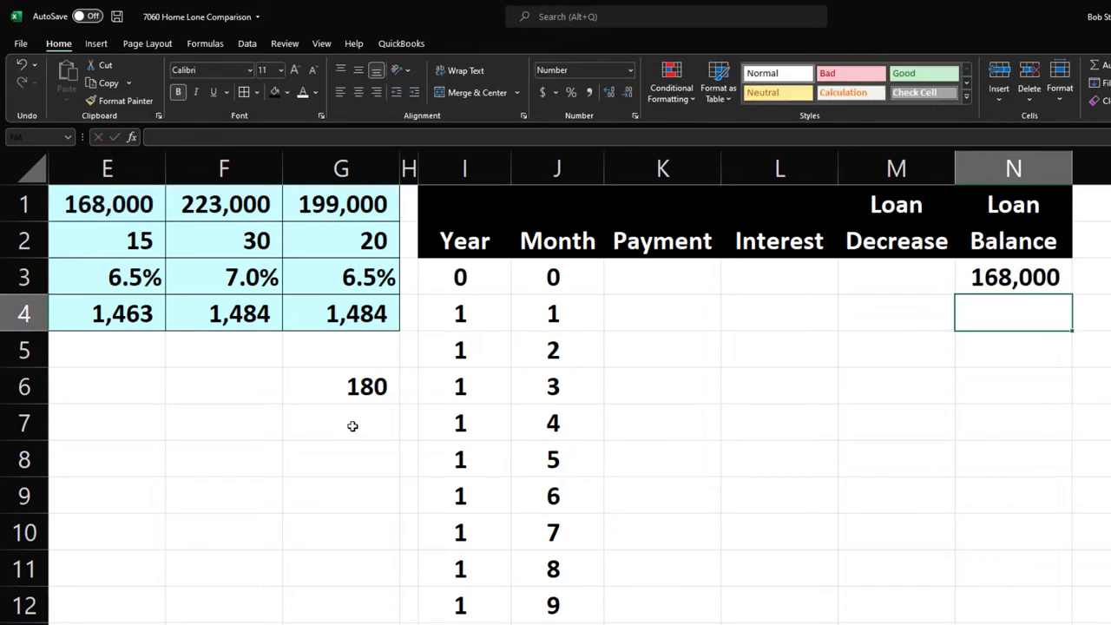
Step: Enter 0 for Payment, Interest and Loan Decrease in K3:M3 of the month 0 row
{"action": "key", "text": "Up"}
{"action": "key", "text": "Left"}
{"action": "key", "text": "Left"}
{"action": "key", "text": "Left"}
{"action": "type", "text": "0"}
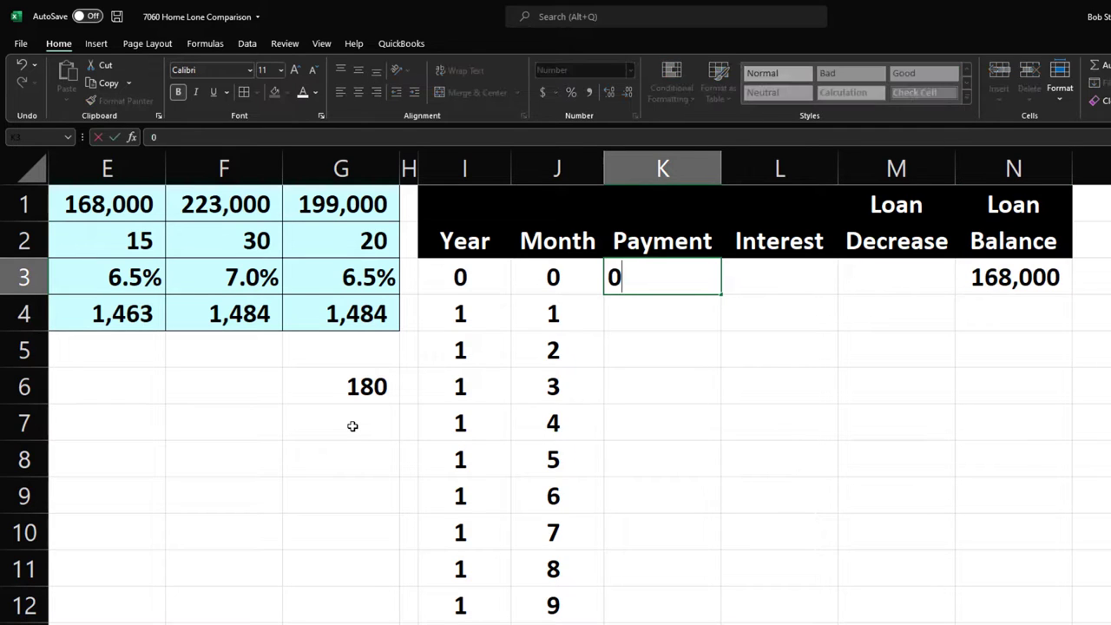
{"action": "key", "text": "Tab"}
{"action": "type", "text": "0"}
{"action": "key", "text": "Tab"}
{"action": "type", "text": "0"}
{"action": "key", "text": "Tab"}
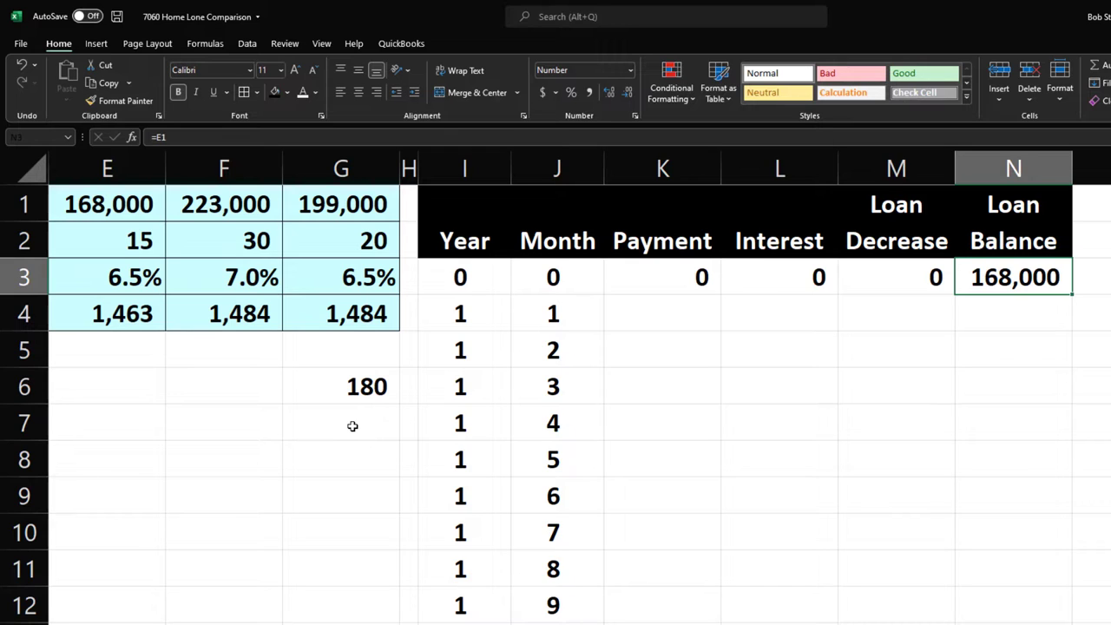
Step: Link the month 1 Payment in K4 to the first loan's monthly payment with the absolute reference =$E$4
{"action": "key", "text": "Down"}
{"action": "key", "text": "Left"}
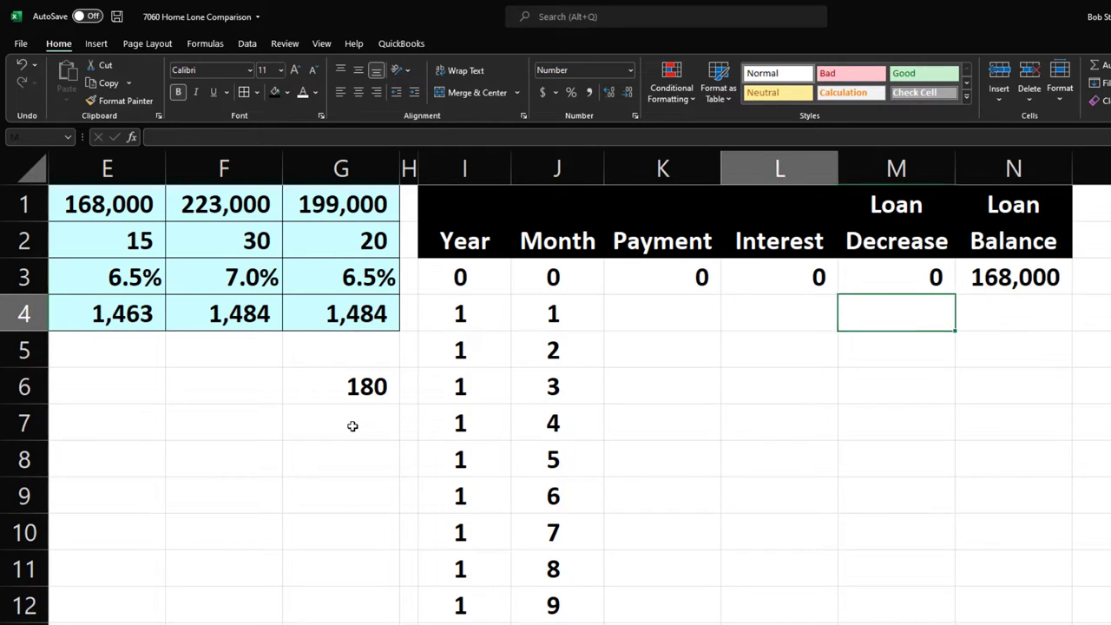
{"action": "key", "text": "Left"}
{"action": "key", "text": "Left"}
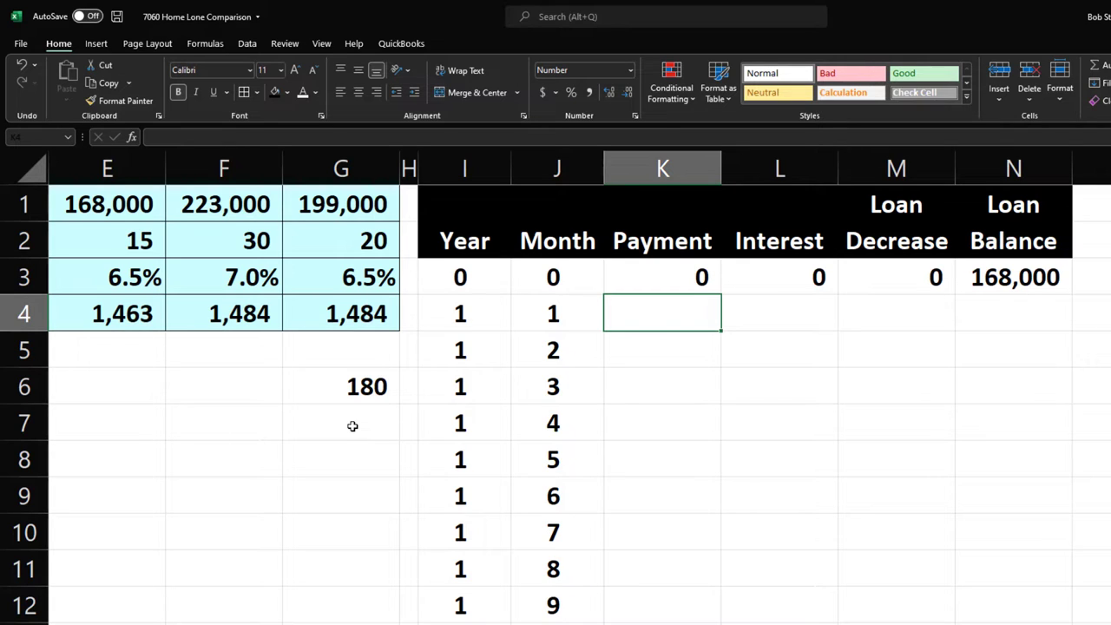
{"action": "type", "text": "="}
{"action": "key", "text": "Left"}
{"action": "key", "text": "Left"}
{"action": "key", "text": "Left"}
{"action": "key", "text": "Left"}
{"action": "key", "text": "Left"}
{"action": "key", "text": "Left"}
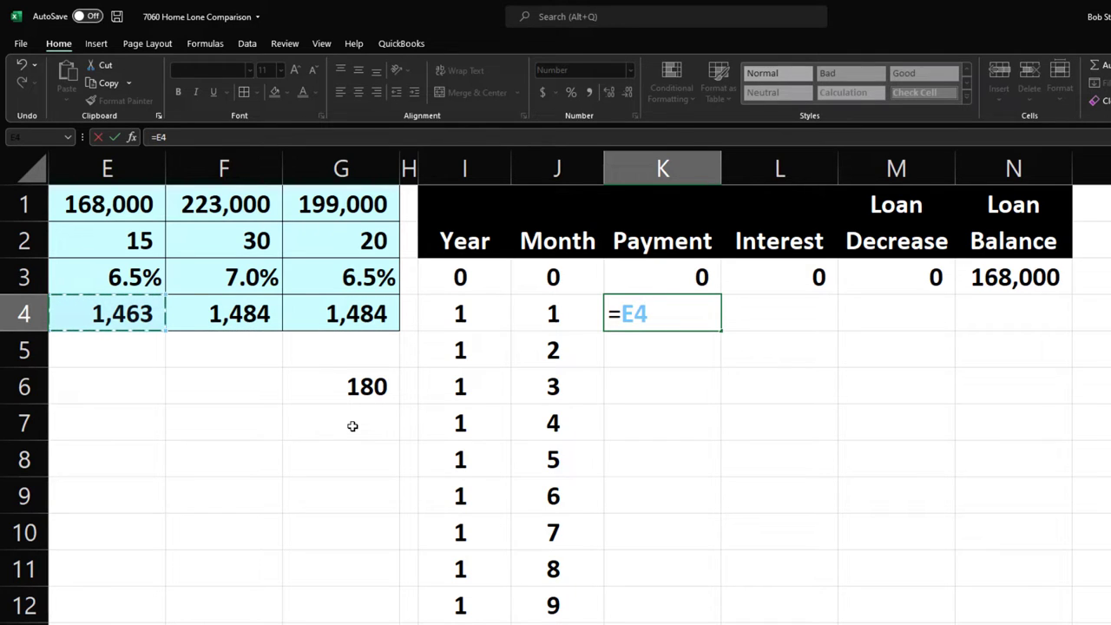
{"action": "key", "text": "F4"}
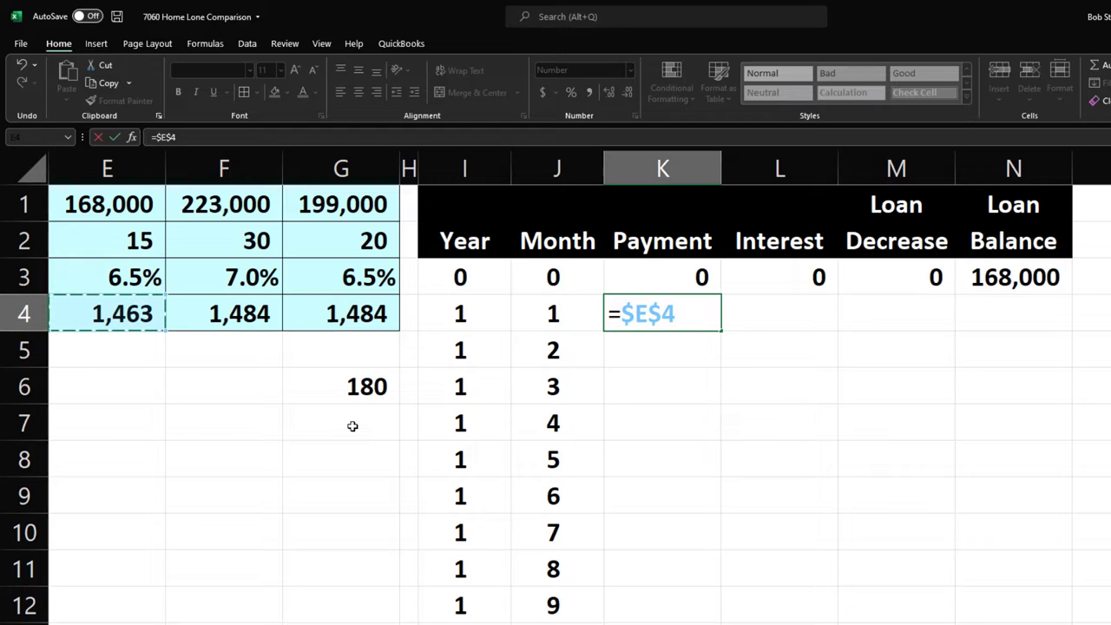
{"action": "key", "text": "Return"}
Step: Enter the month 1 Interest formula in L4 as previous balance times annual rate divided by 12, =N3*E3/12
{"action": "key", "text": "Right"}
{"action": "key", "text": "Up"}
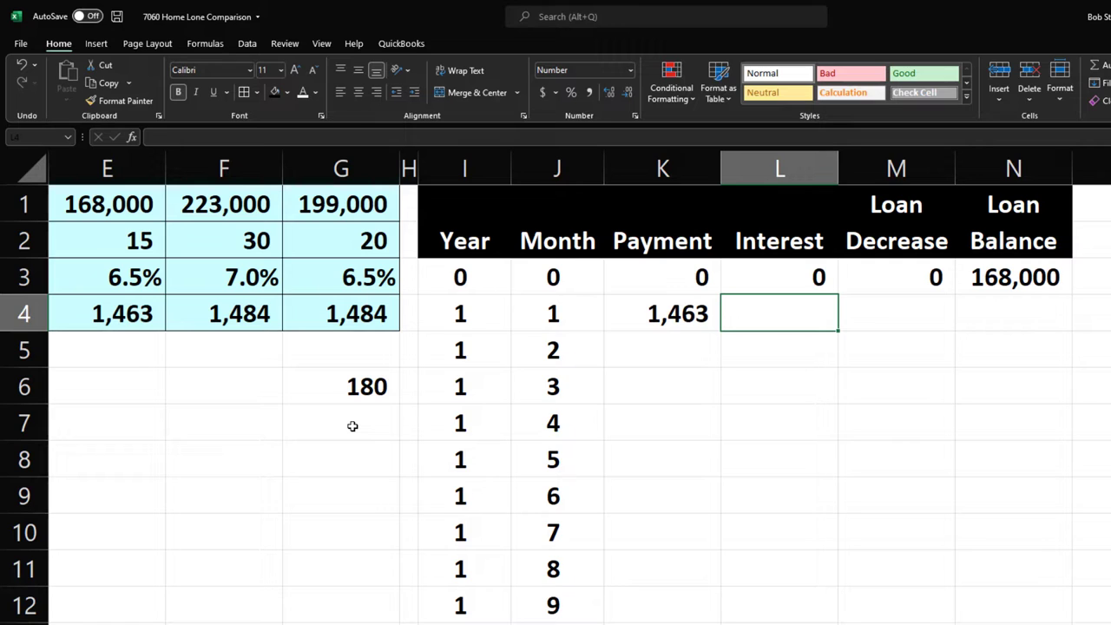
{"action": "type", "text": "="}
{"action": "key", "text": "Right"}
{"action": "key", "text": "Right"}
{"action": "key", "text": "Up"}
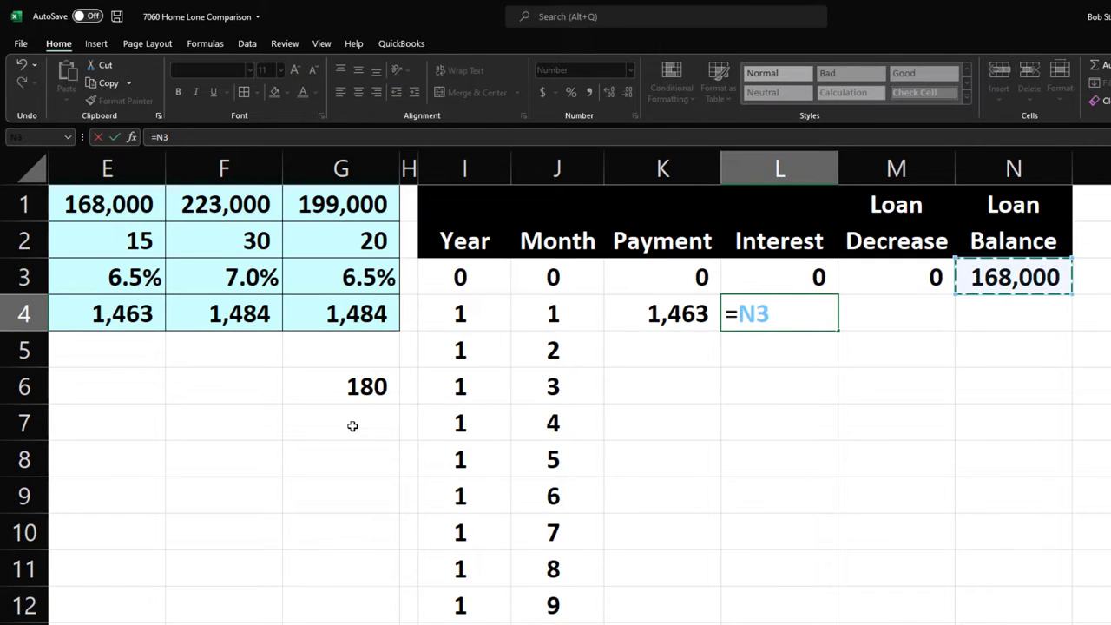
{"action": "type", "text": "*"}
{"action": "key", "text": "Left"}
{"action": "key", "text": "Left"}
{"action": "key", "text": "Left"}
{"action": "key", "text": "Left"}
{"action": "key", "text": "Left"}
{"action": "key", "text": "Left"}
{"action": "key", "text": "Left"}
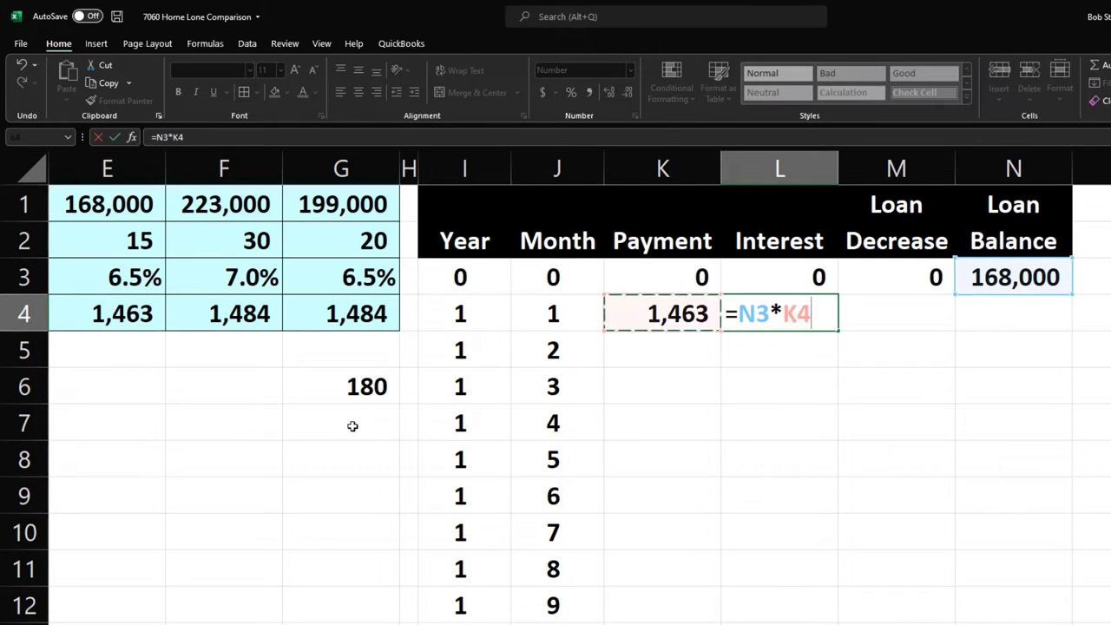
{"action": "key", "text": "Up"}
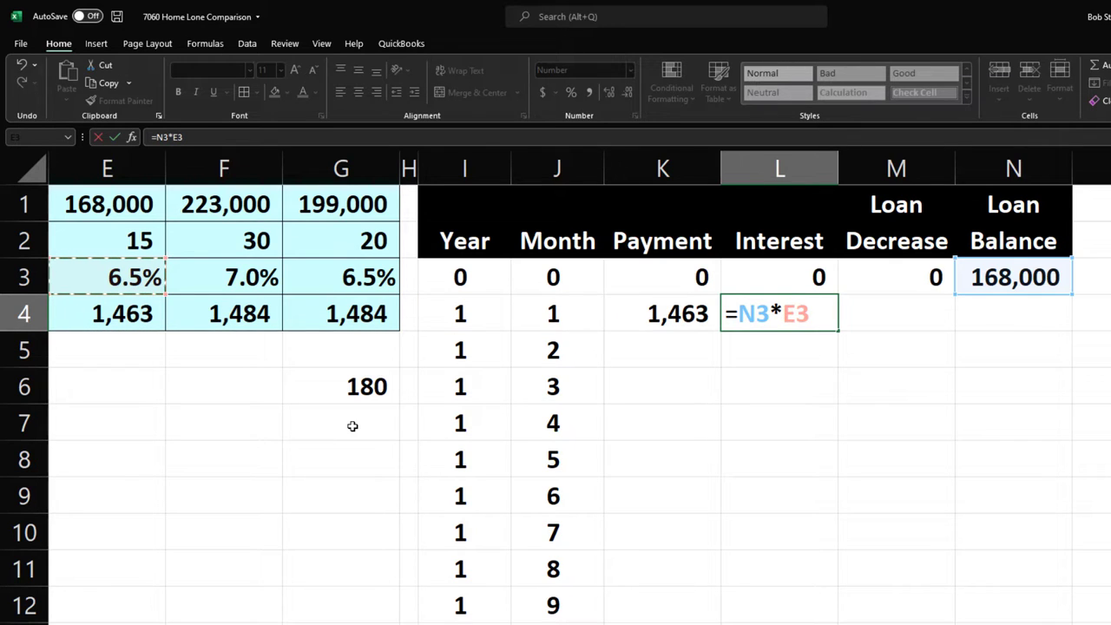
{"action": "type", "text": "/"}
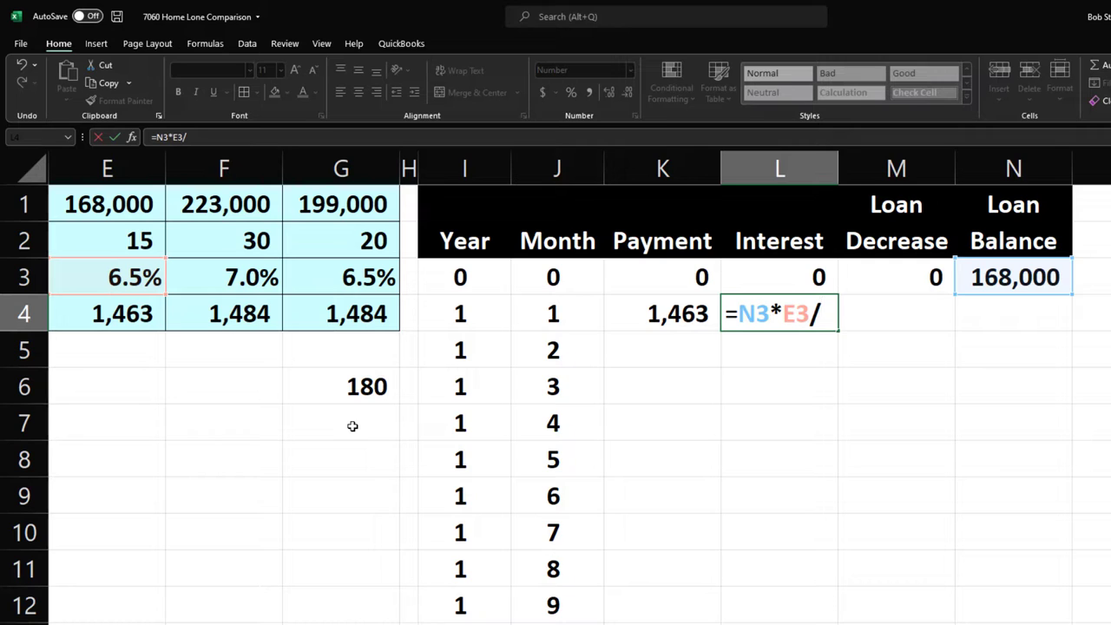
{"action": "type", "text": "12"}
{"action": "key", "text": "Return"}
Step: Calculate the month 1 Loan Decrease in M4 as payment minus interest, =K4-L4
{"action": "key", "text": "Right"}
{"action": "key", "text": "Up"}
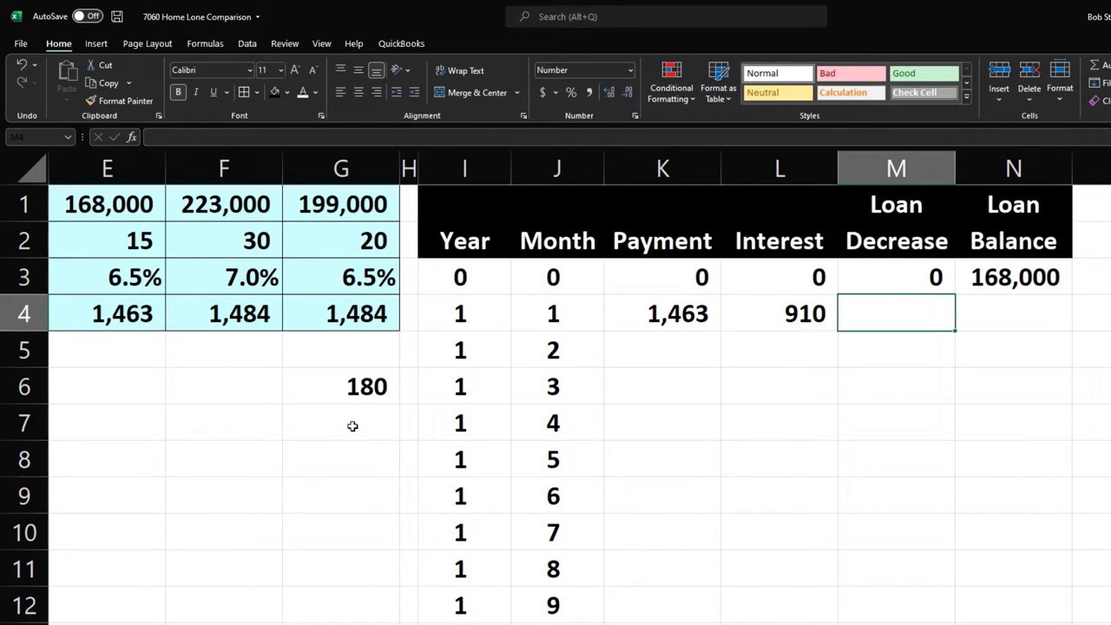
{"action": "type", "text": "="}
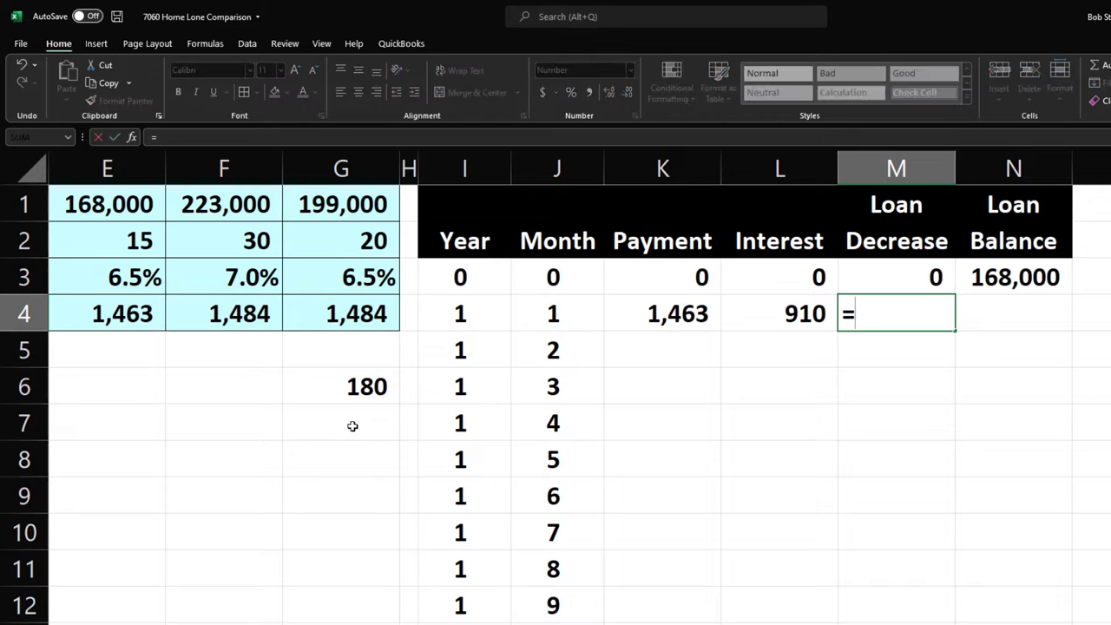
{"action": "key", "text": "Left"}
{"action": "key", "text": "Left"}
{"action": "type", "text": "-"}
{"action": "key", "text": "Left"}
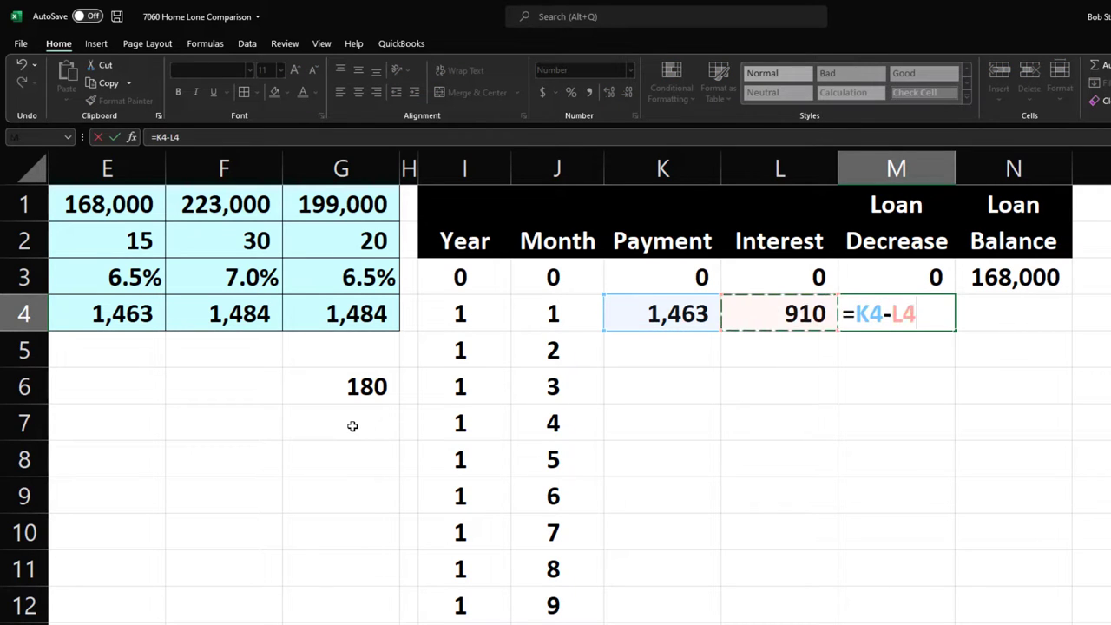
{"action": "key", "text": "Return"}
{"action": "key", "text": "Up"}
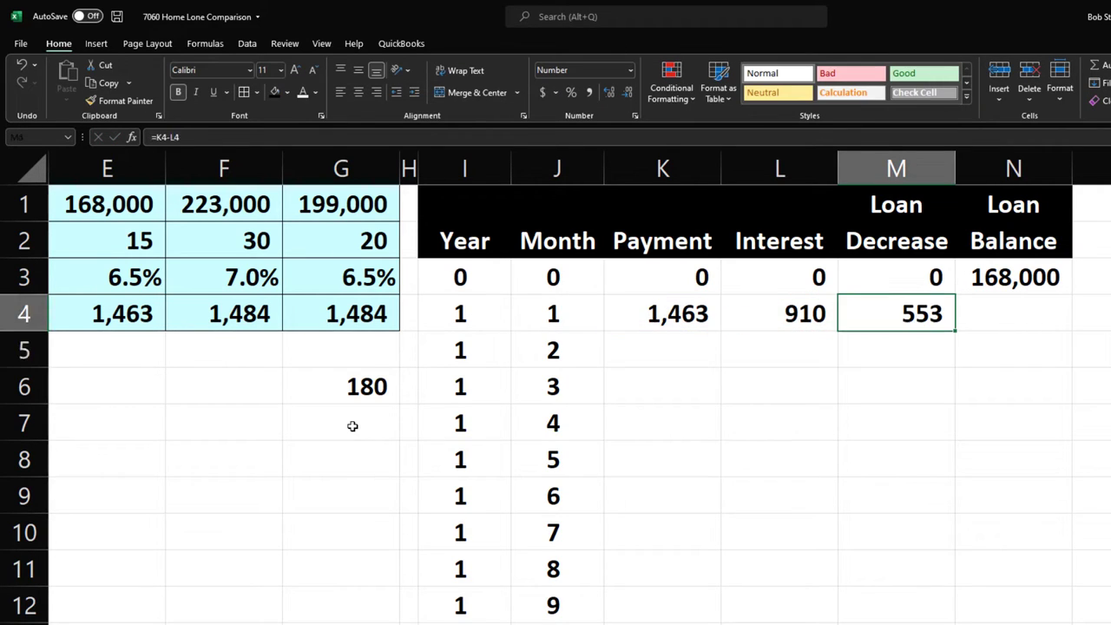
Step: Calculate the month 1 Loan Balance in N4 as previous balance minus loan decrease, =N3-M4
{"action": "key", "text": "Right"}
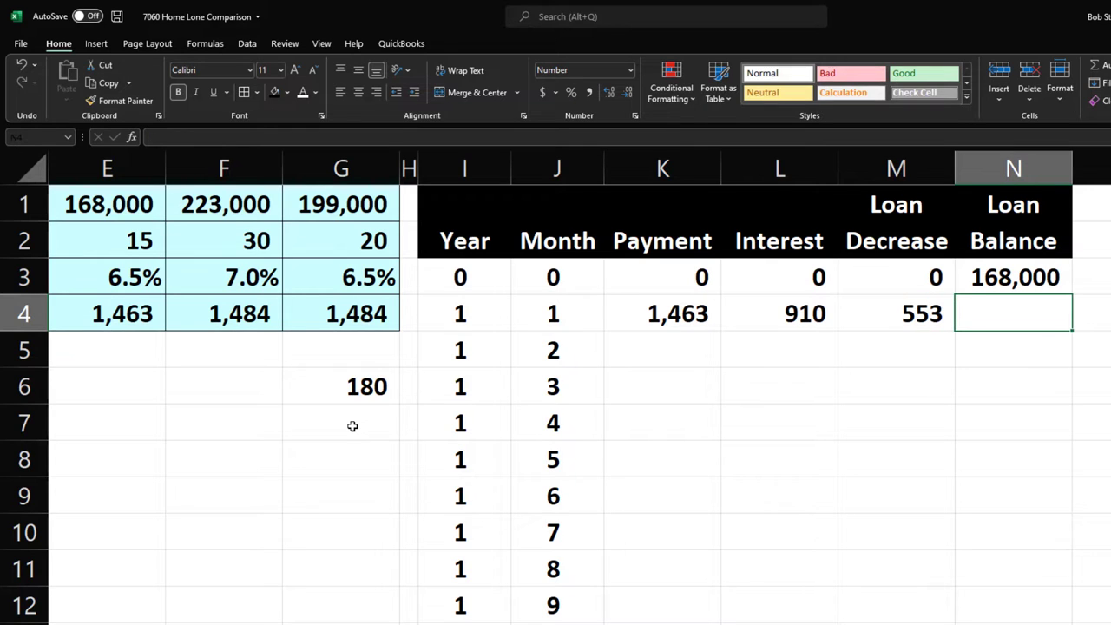
{"action": "type", "text": "="}
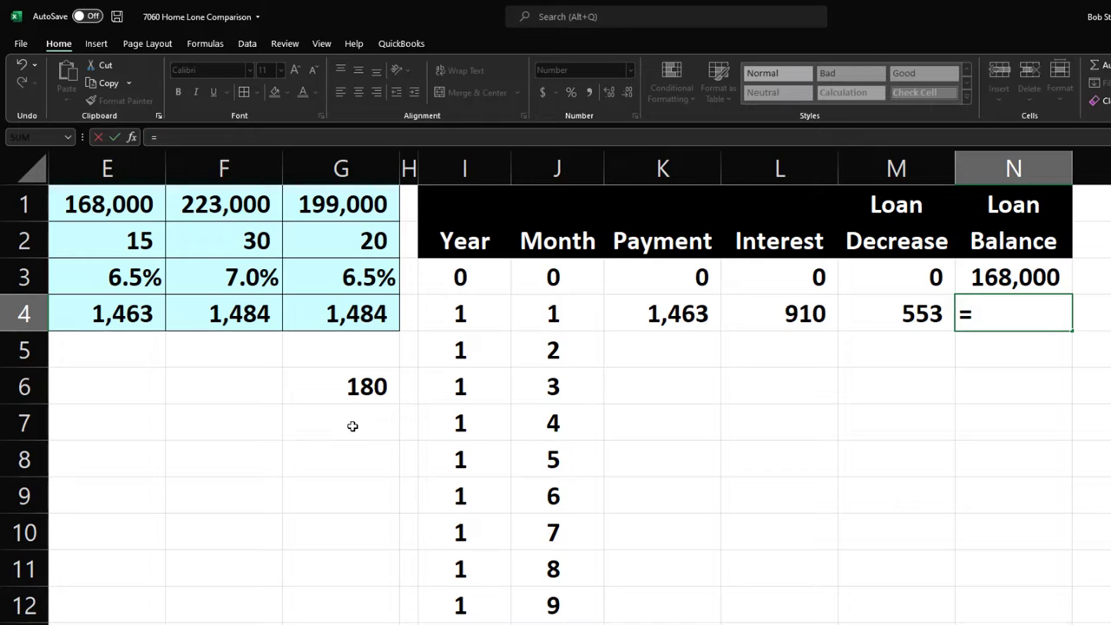
{"action": "key", "text": "Up"}
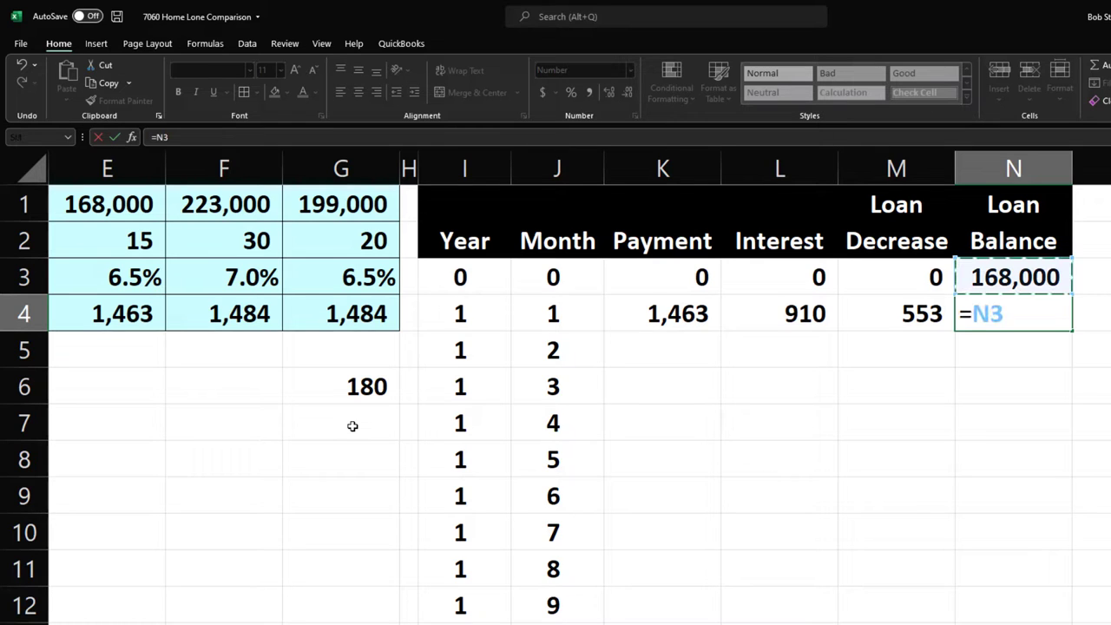
{"action": "type", "text": "-"}
{"action": "key", "text": "Left"}
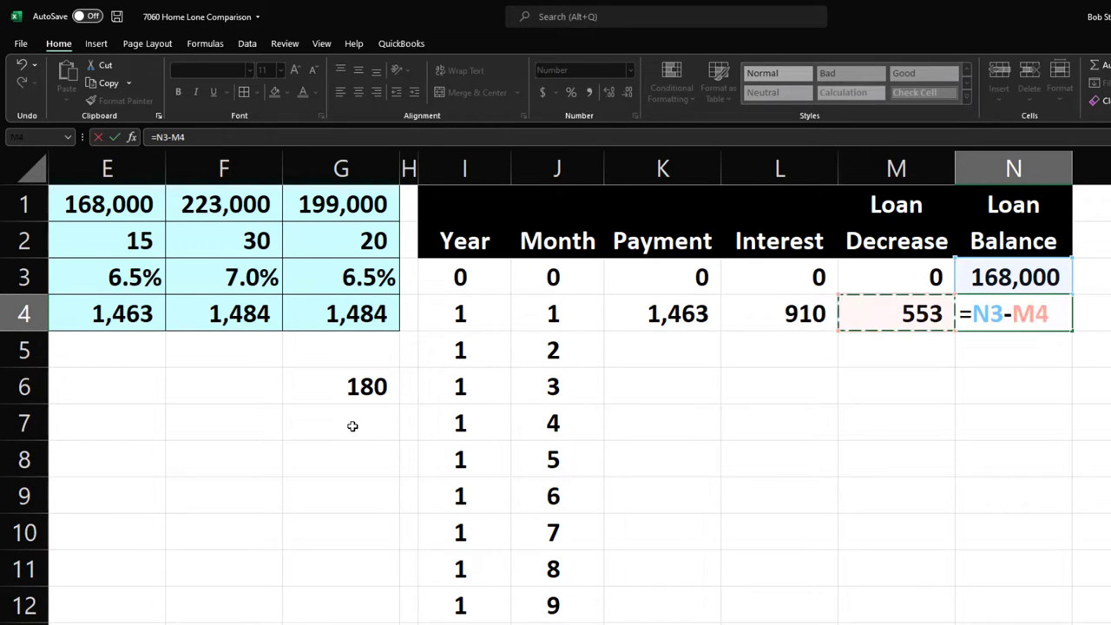
{"action": "key", "text": "Return"}
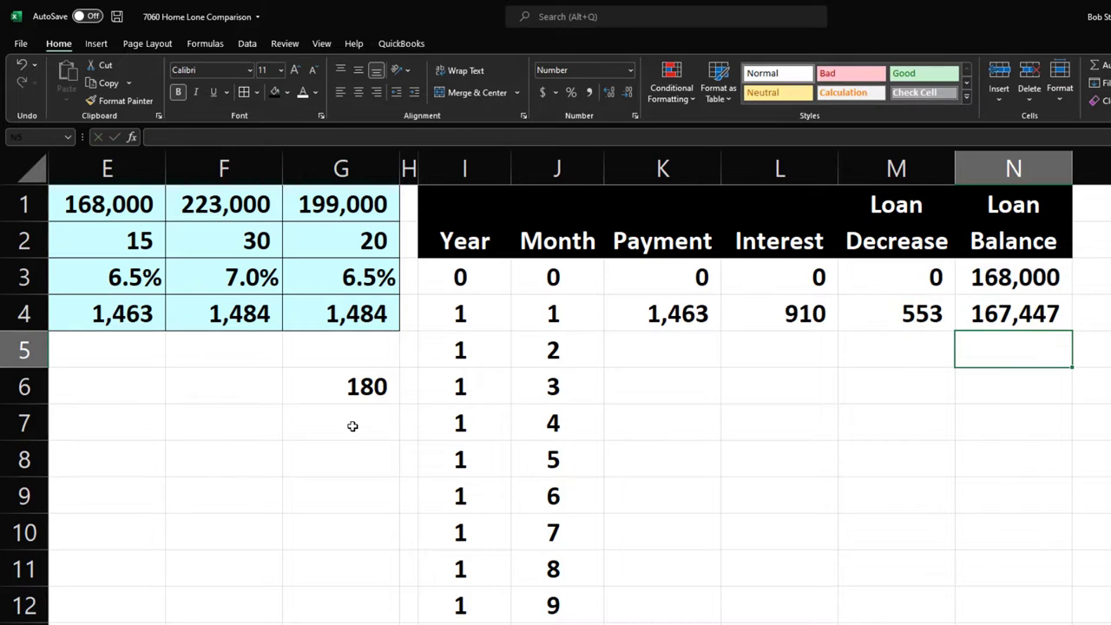
Step: Try to fill the K4:N4 formulas down to row 5, and undo the fill
{"action": "left_click_drag", "start_coordinate": [649, 315], "coordinate": [998, 319]}
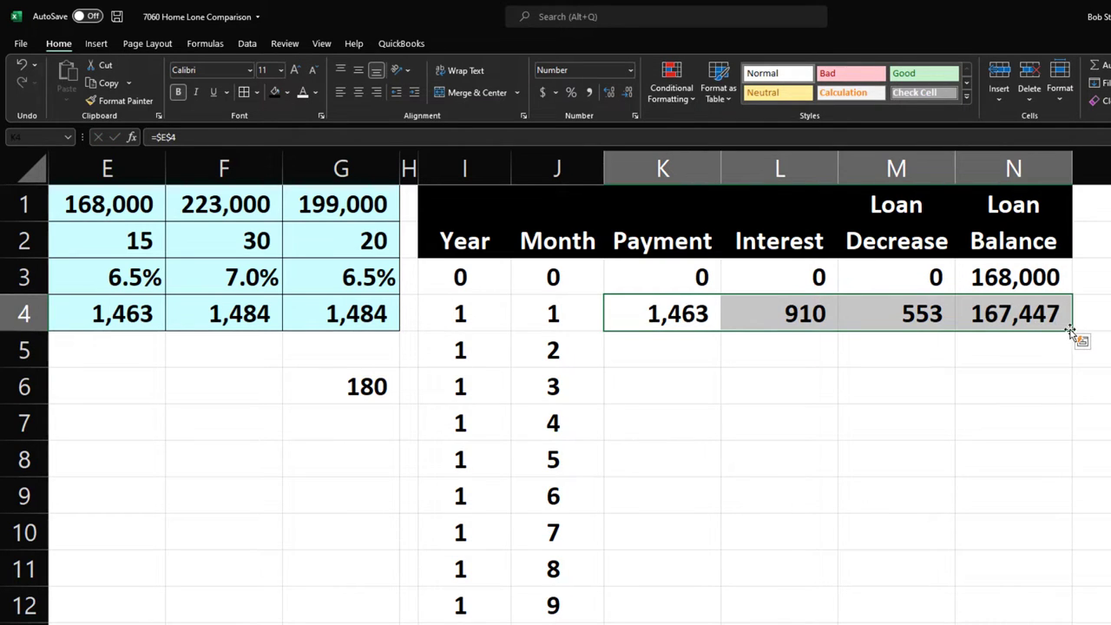
{"action": "left_click_drag", "start_coordinate": [1066, 348], "coordinate": [1067, 353]}
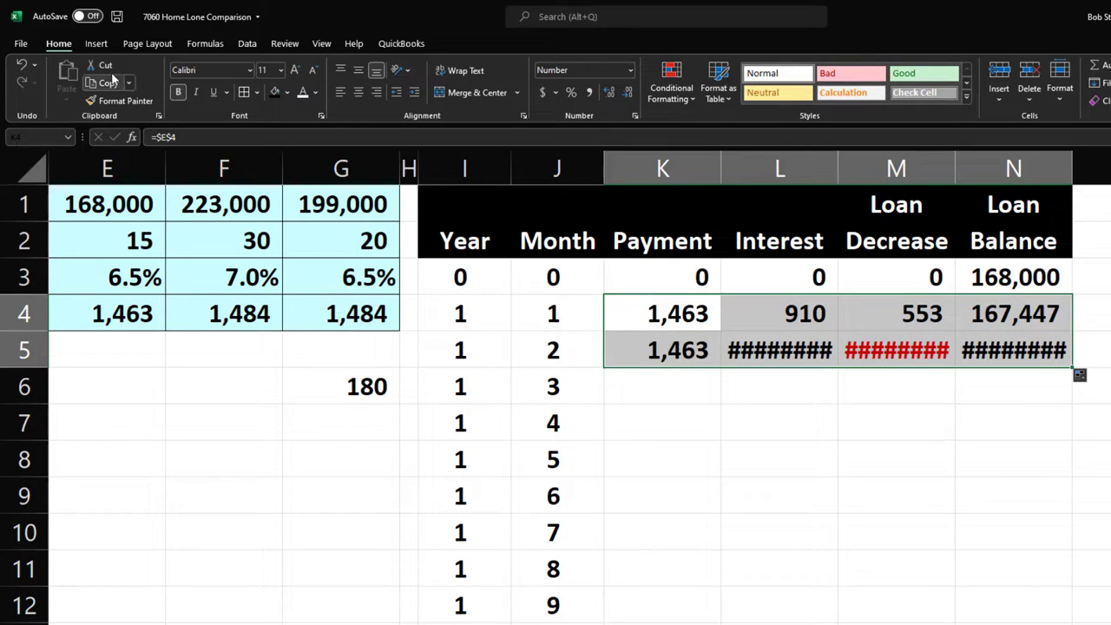
{"action": "left_click", "coordinate": [26, 71]}
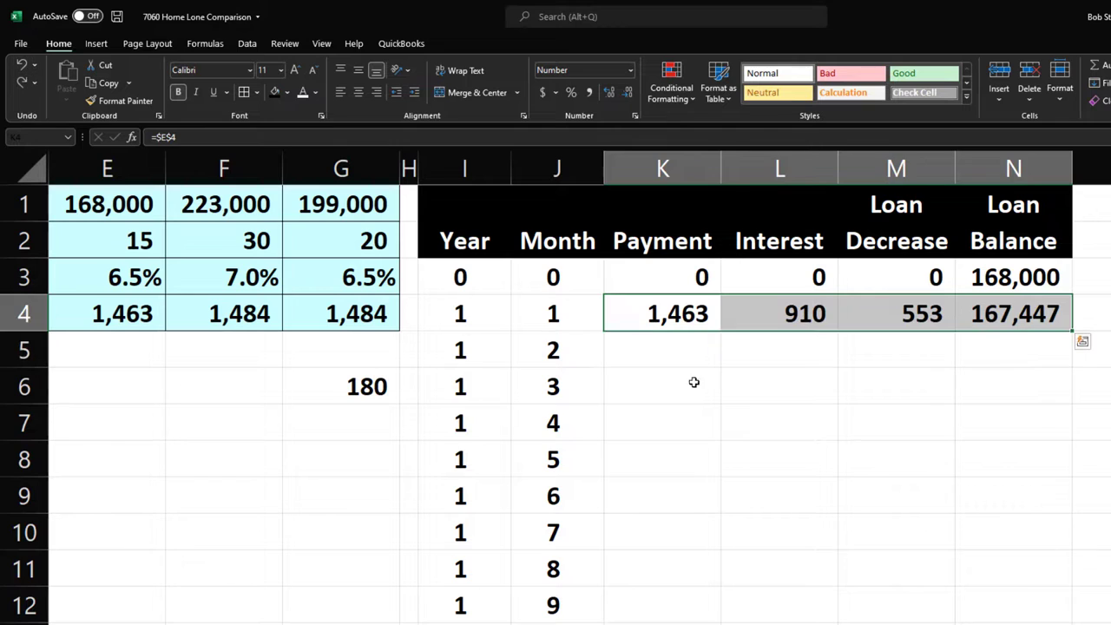
Step: Make the rate reference absolute in the month 1 Interest formula in L4, giving =N3*$E$3/12
{"action": "left_click", "coordinate": [734, 382]}
{"action": "double_click", "coordinate": [677, 318]}
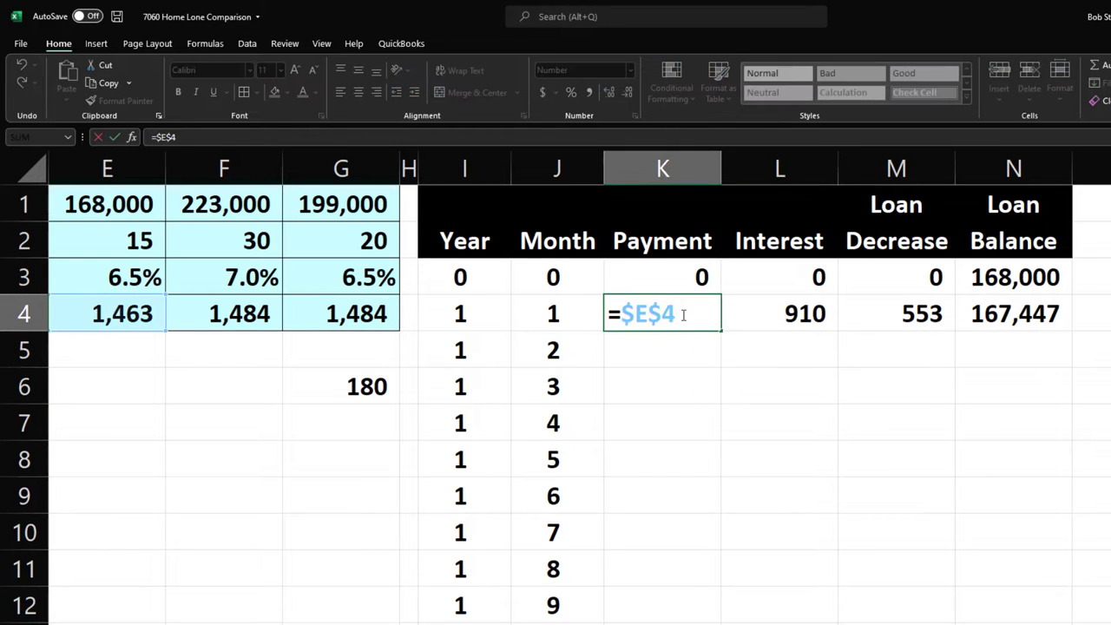
{"action": "key", "text": "Return"}
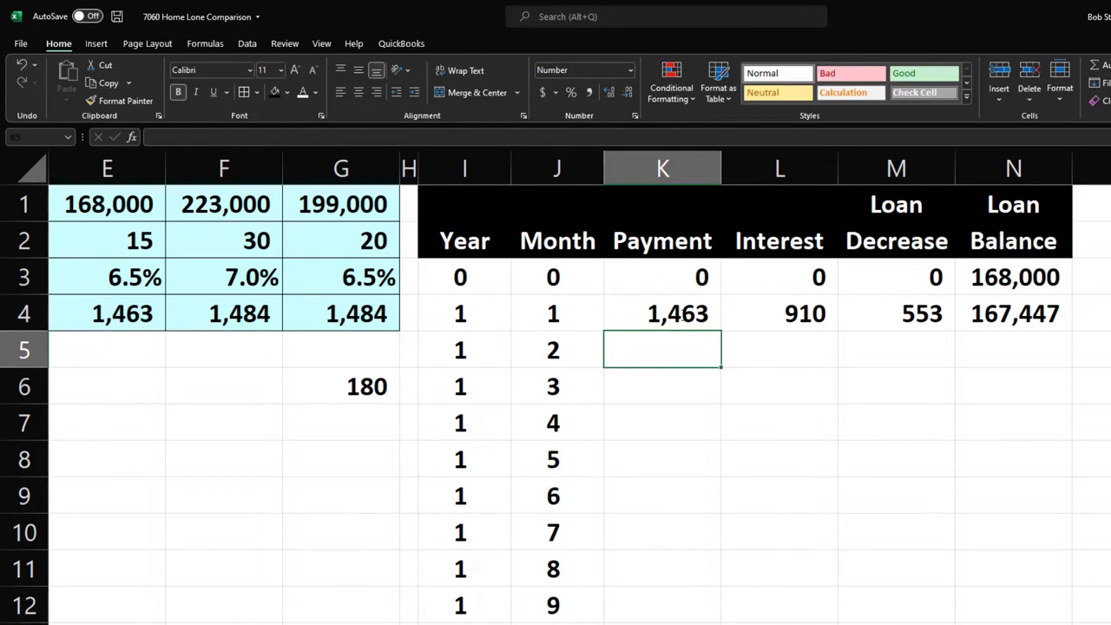
{"action": "double_click", "coordinate": [775, 316]}
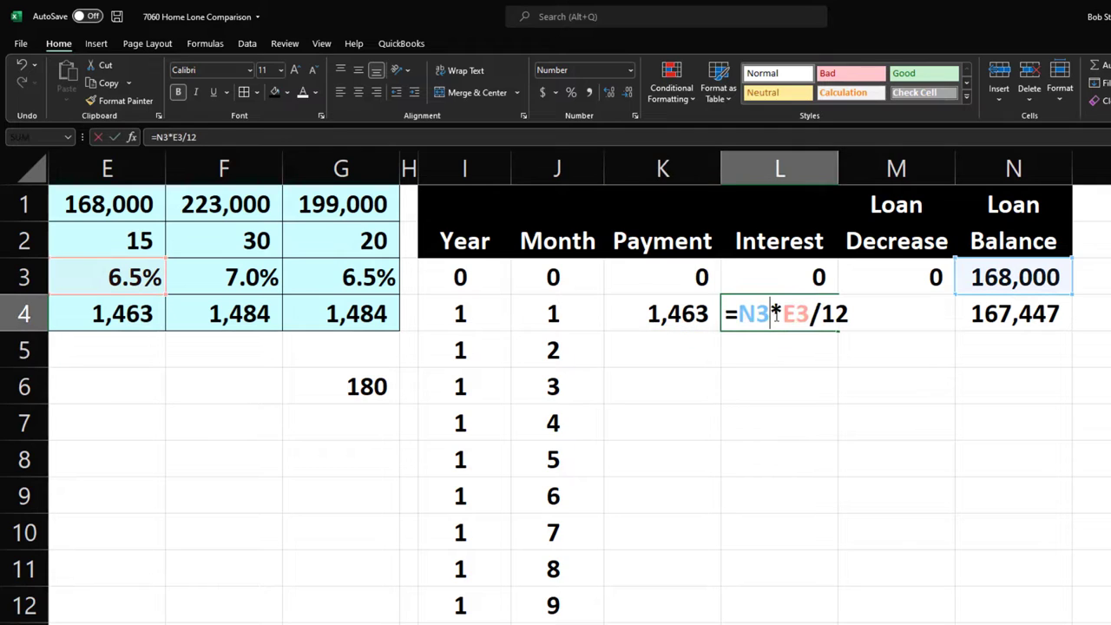
{"action": "key", "text": "Right"}
{"action": "key", "text": "Right"}
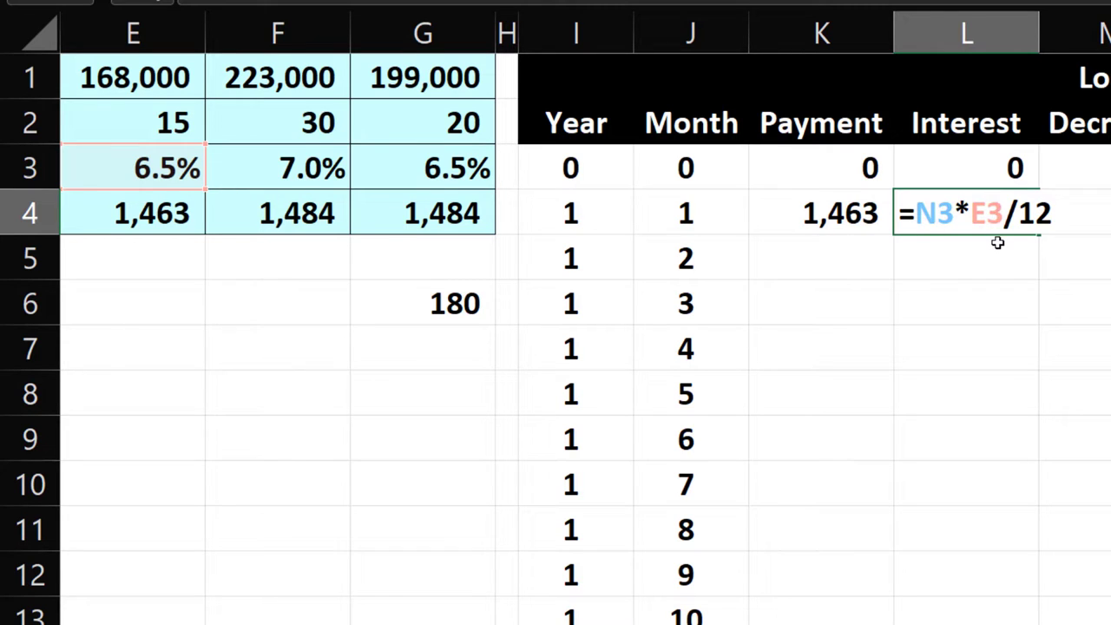
{"action": "key", "text": "F4"}
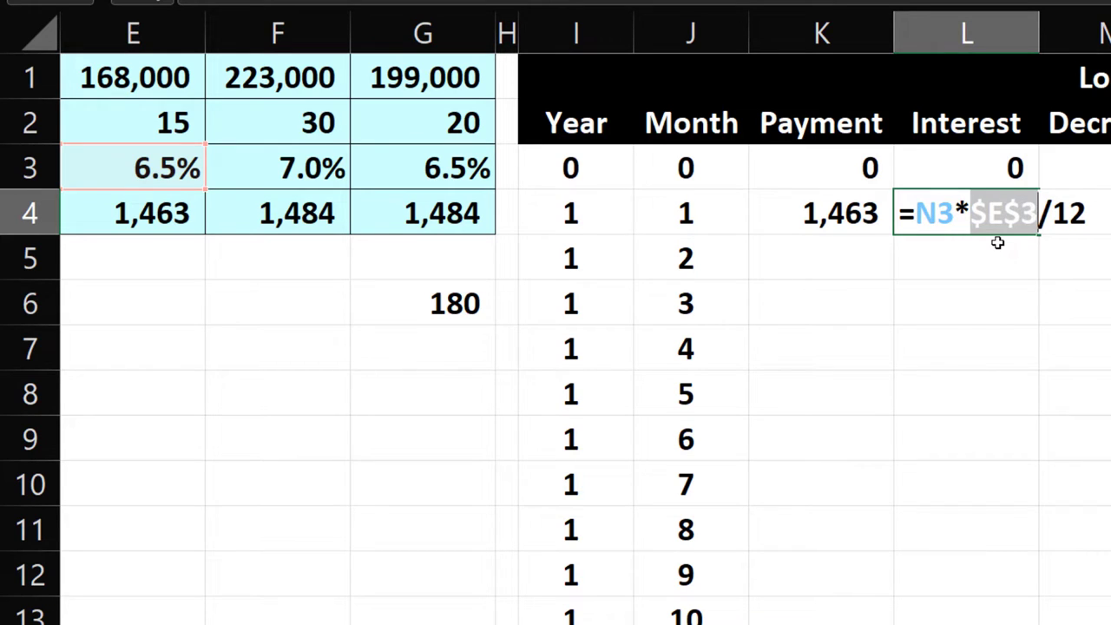
{"action": "key", "text": "Return"}
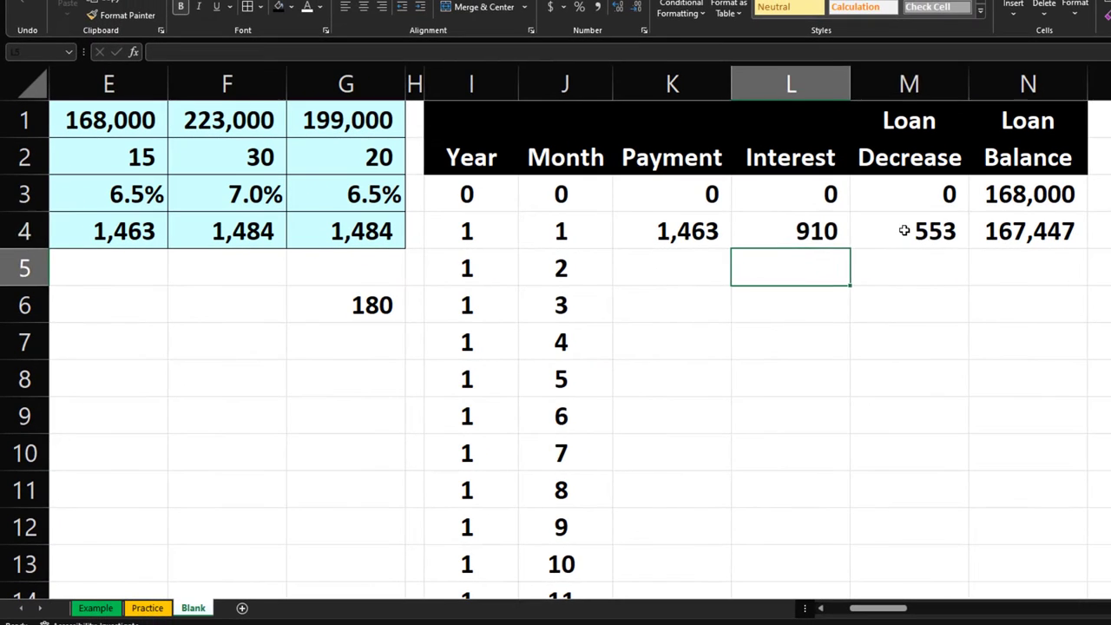
Step: Check the M4 and N4 formulas, and fill K4:N4 down the amortization table to month 180 in row 183
{"action": "double_click", "coordinate": [905, 231]}
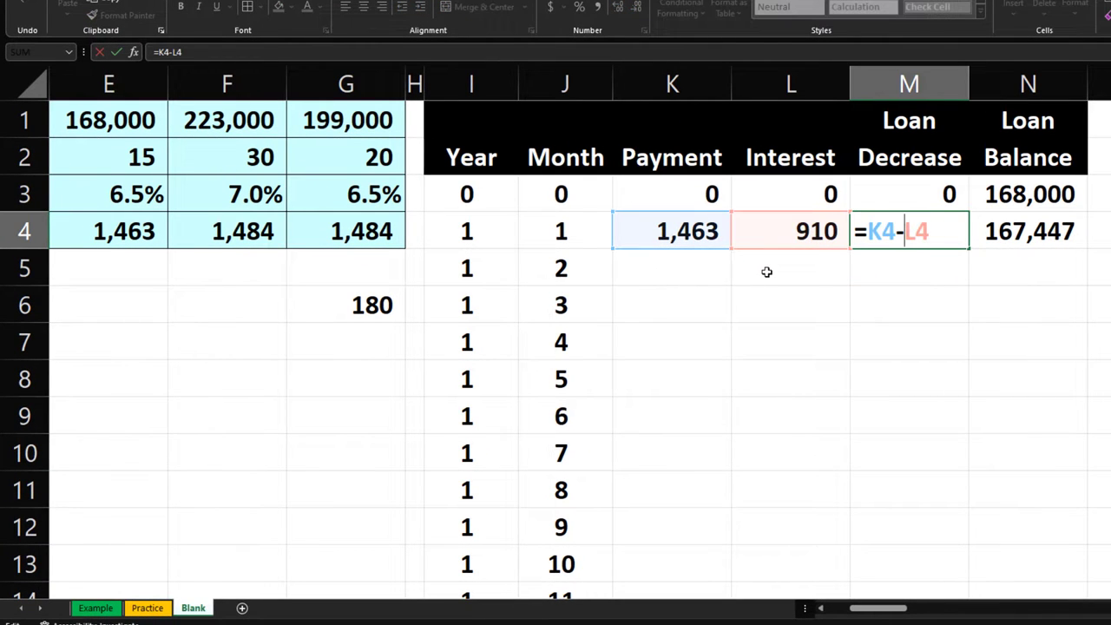
{"action": "key", "text": "Return"}
{"action": "double_click", "coordinate": [997, 234]}
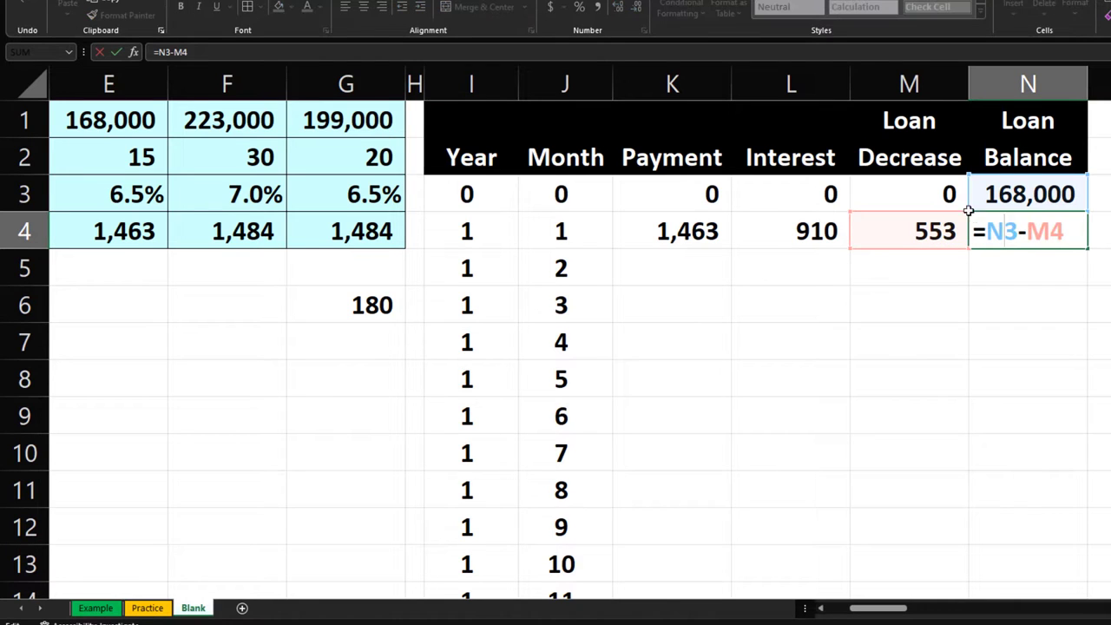
{"action": "key", "text": "Return"}
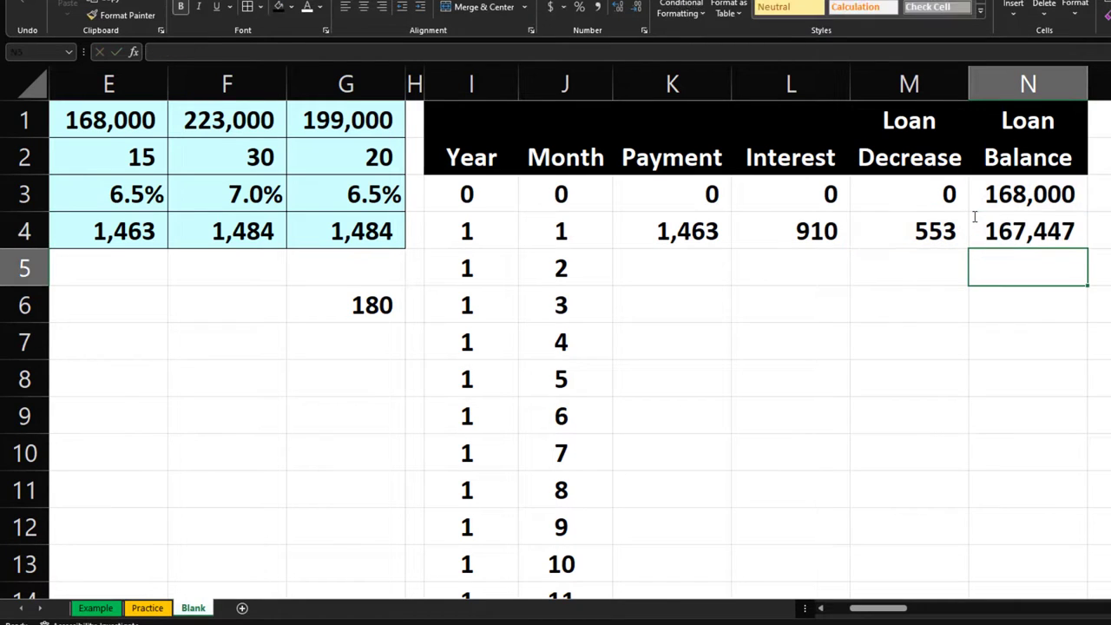
{"action": "left_click", "coordinate": [734, 228]}
{"action": "left_click_drag", "start_coordinate": [734, 228], "coordinate": [988, 233]}
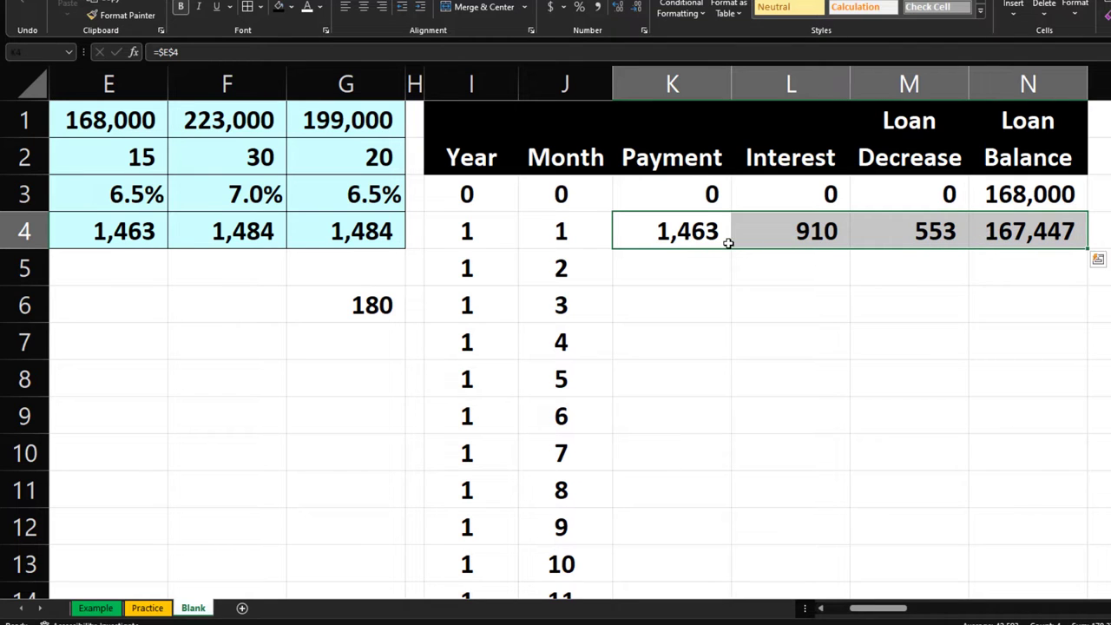
{"action": "double_click", "coordinate": [1087, 249]}
{"action": "scroll", "coordinate": [1072, 286], "scroll_direction": "down", "scroll_amount": 15}
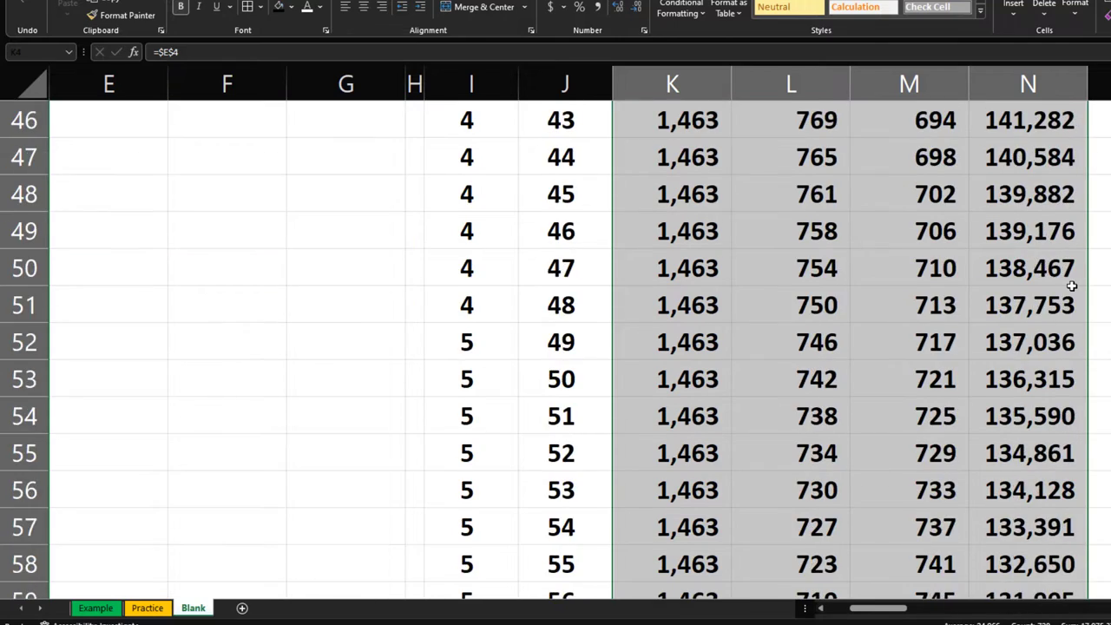
{"action": "scroll", "coordinate": [1072, 285], "scroll_direction": "down", "scroll_amount": 20}
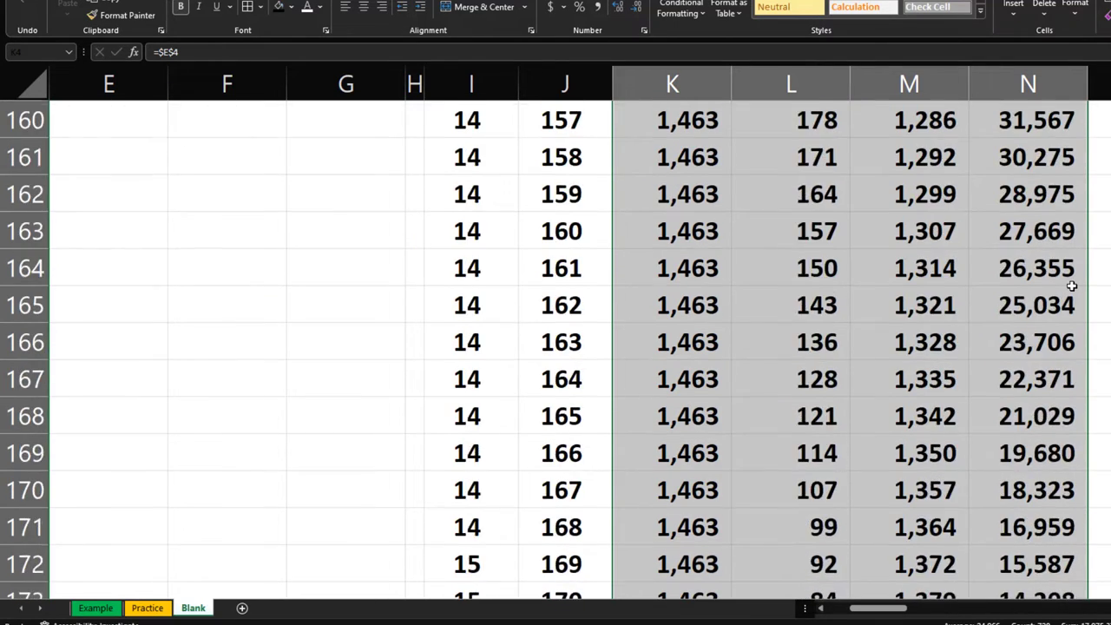
{"action": "scroll", "coordinate": [1072, 285], "scroll_direction": "down", "scroll_amount": 11}
{"action": "scroll", "coordinate": [1072, 286], "scroll_direction": "up", "scroll_amount": 4}
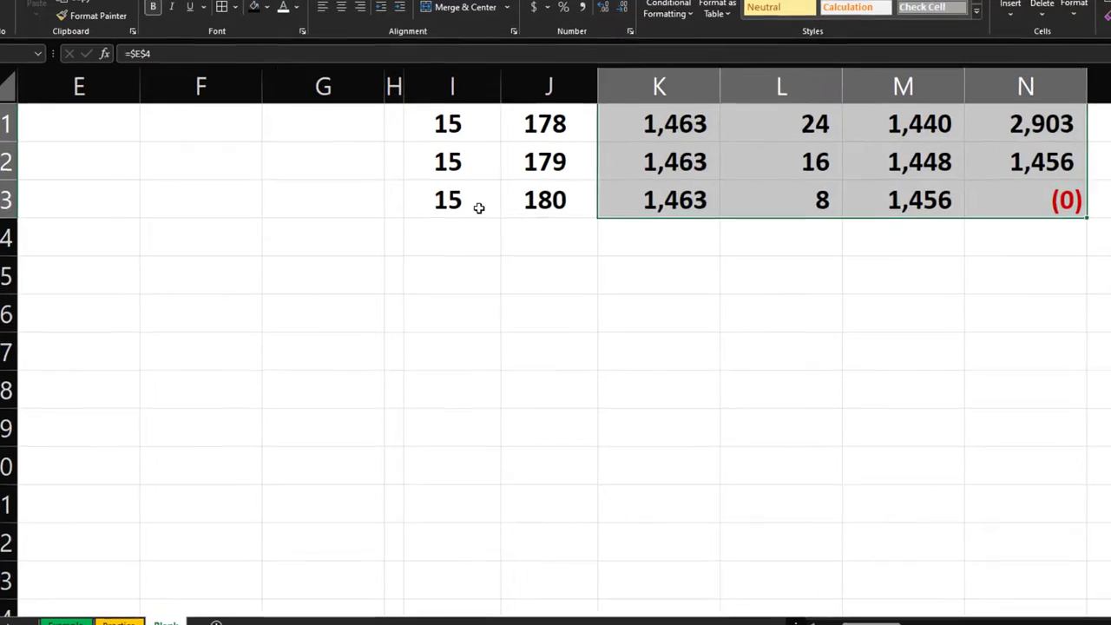
Step: Add borders to all cells of the monthly amortization table, I3:N183
{"action": "left_click_drag", "start_coordinate": [486, 195], "coordinate": [990, 195]}
{"action": "left_click_drag", "start_coordinate": [922, 300], "coordinate": [903, 288]}
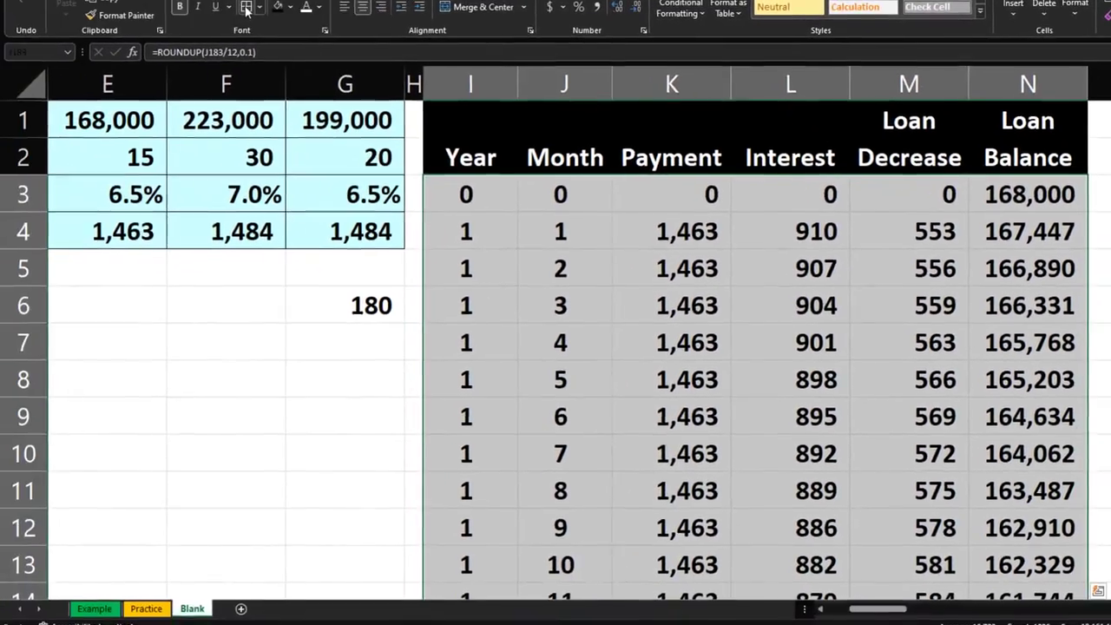
{"action": "key", "text": "ctrl+BackSpace"}
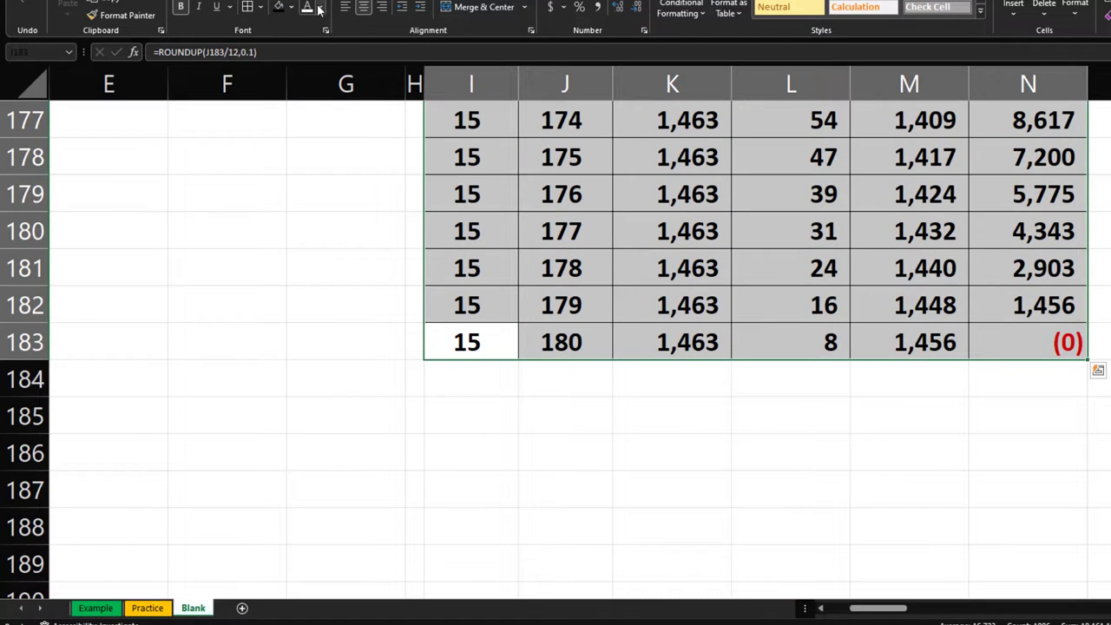
Step: Fill the amortization table cells I3:N183 with the light cyan colour from the standard colour palette
{"action": "left_click", "coordinate": [319, 7]}
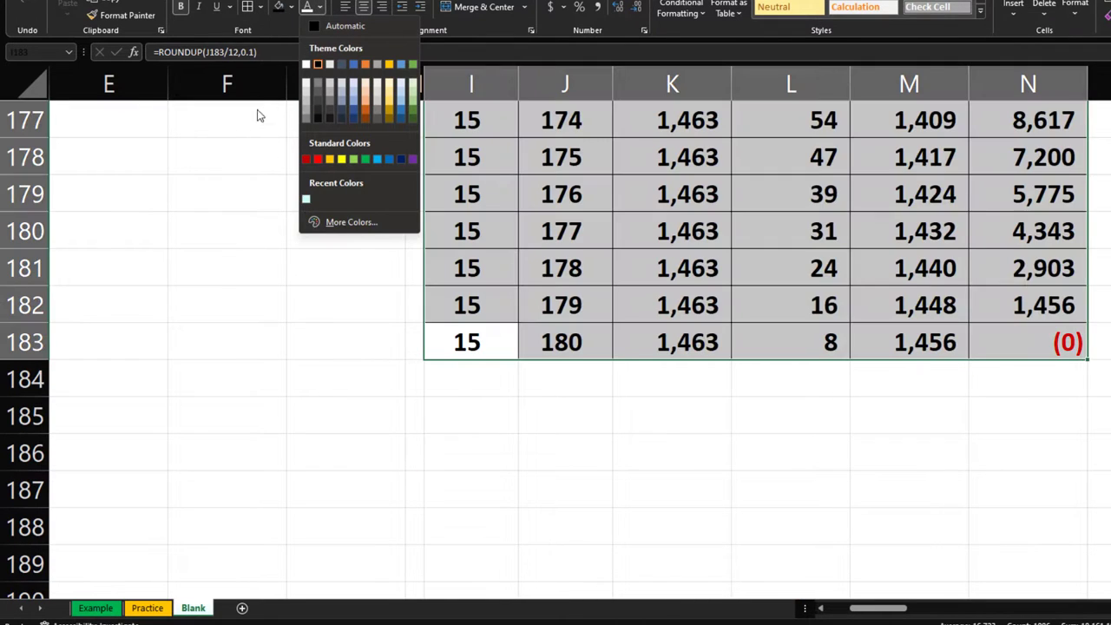
{"action": "left_click", "coordinate": [291, 9]}
{"action": "left_click", "coordinate": [291, 9]}
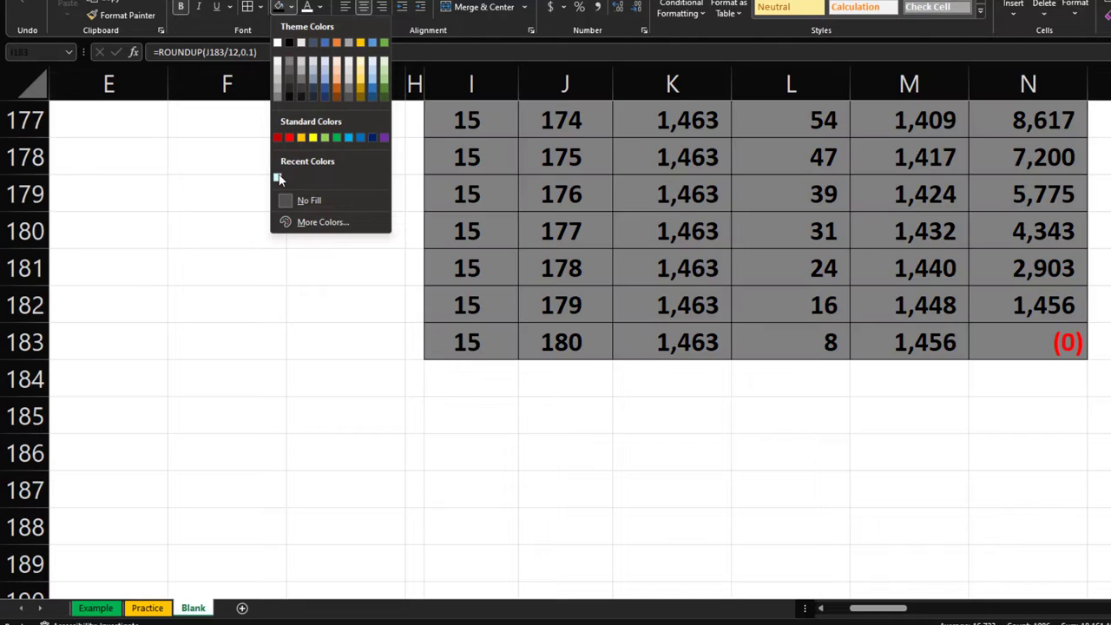
{"action": "left_click", "coordinate": [303, 223]}
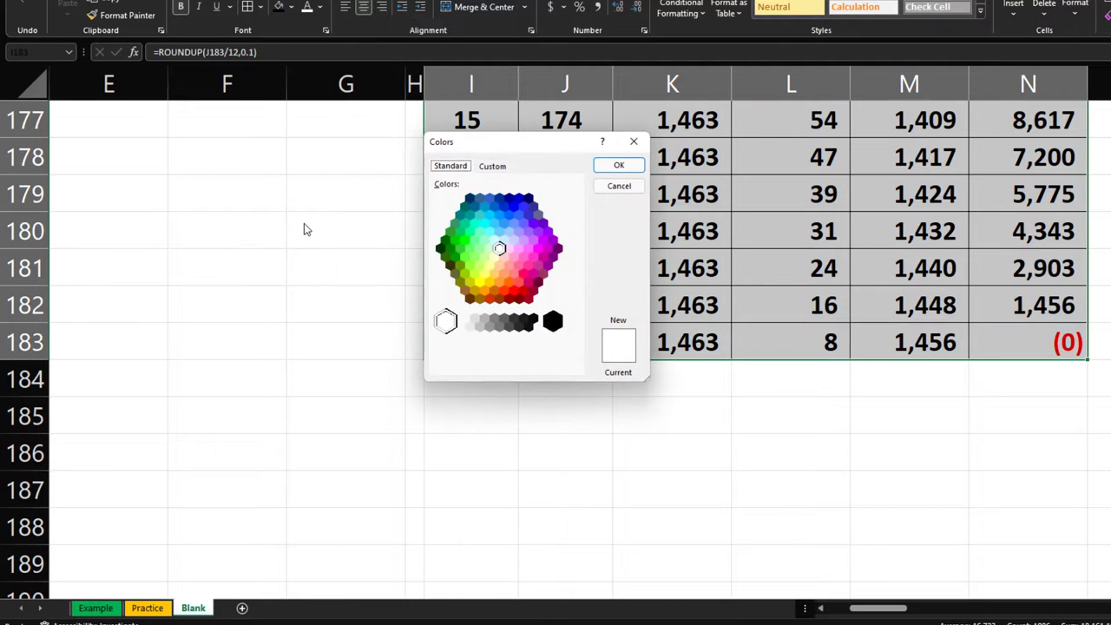
{"action": "left_click", "coordinate": [493, 241]}
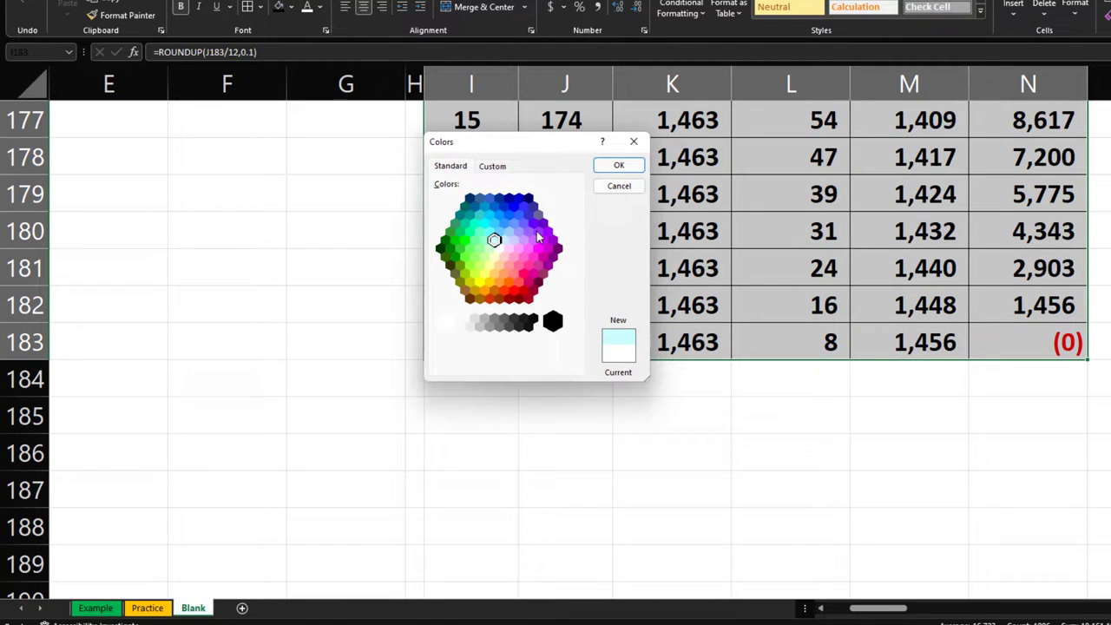
{"action": "left_click", "coordinate": [619, 165]}
{"action": "scroll", "coordinate": [710, 273], "scroll_direction": "up", "scroll_amount": 20}
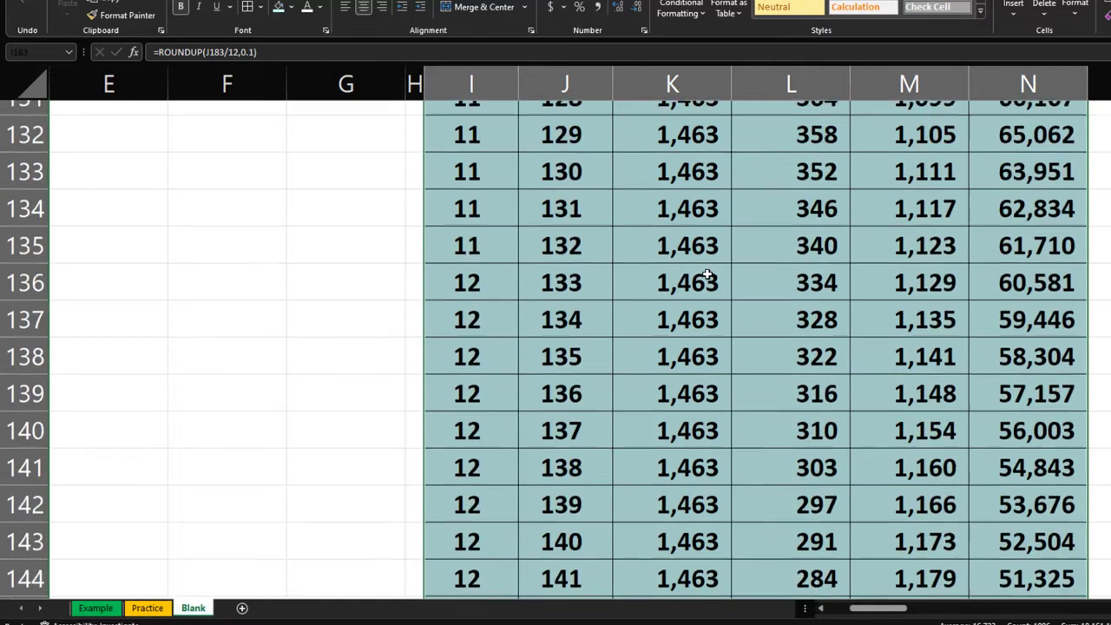
{"action": "scroll", "coordinate": [708, 272], "scroll_direction": "up", "scroll_amount": 20}
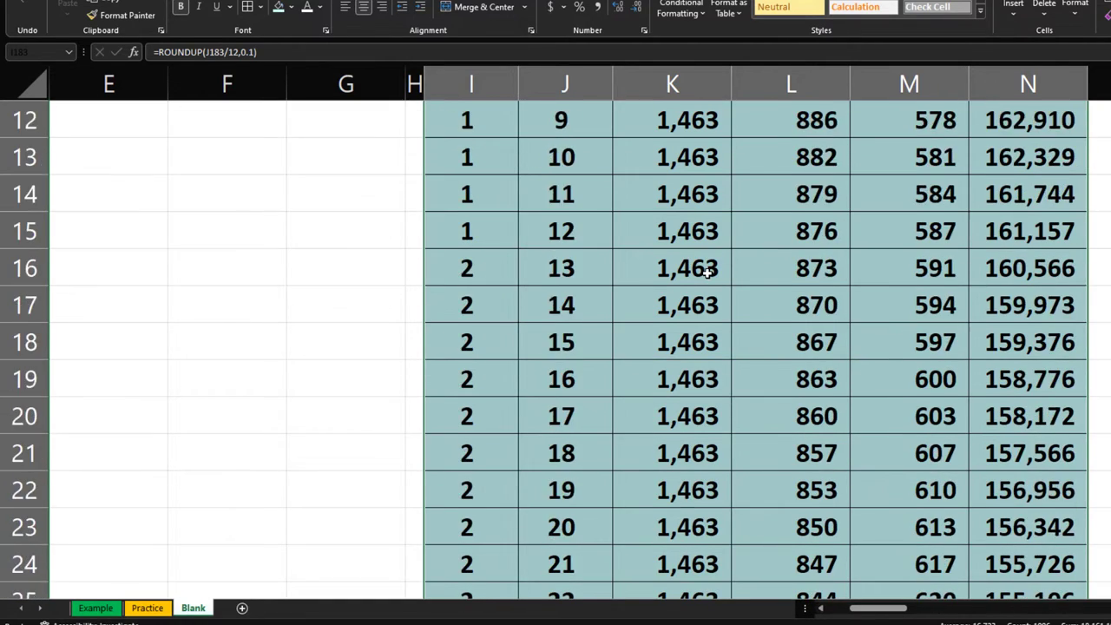
{"action": "left_click", "coordinate": [621, 246]}
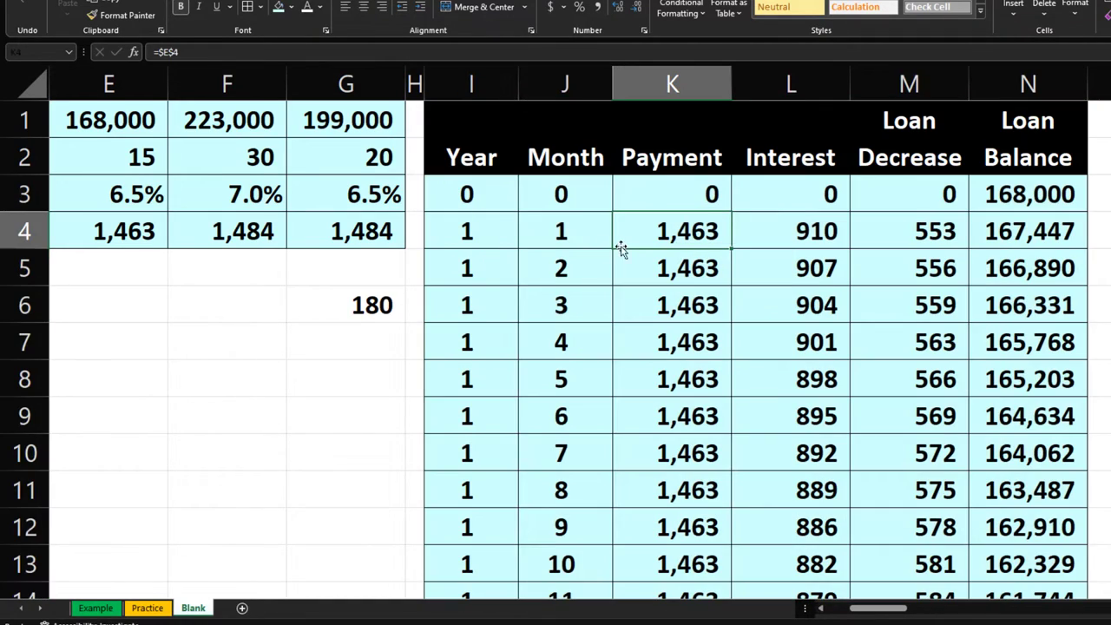
Step: Try a rate of 8% for the first loan in E3, and undo the change
{"action": "left_click", "coordinate": [118, 171]}
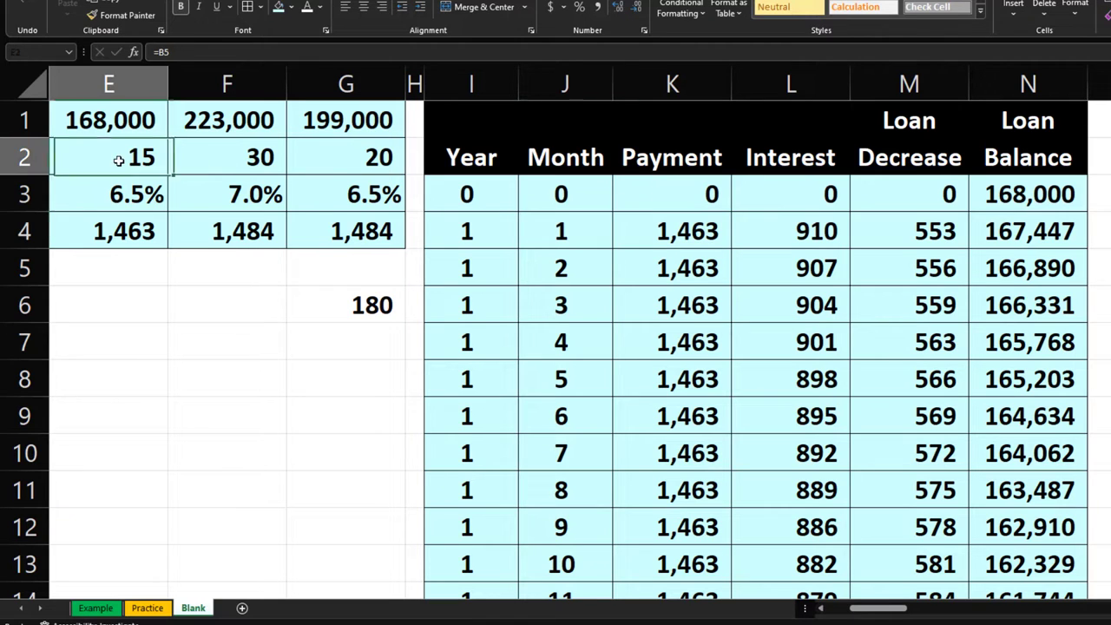
{"action": "left_click", "coordinate": [58, 186]}
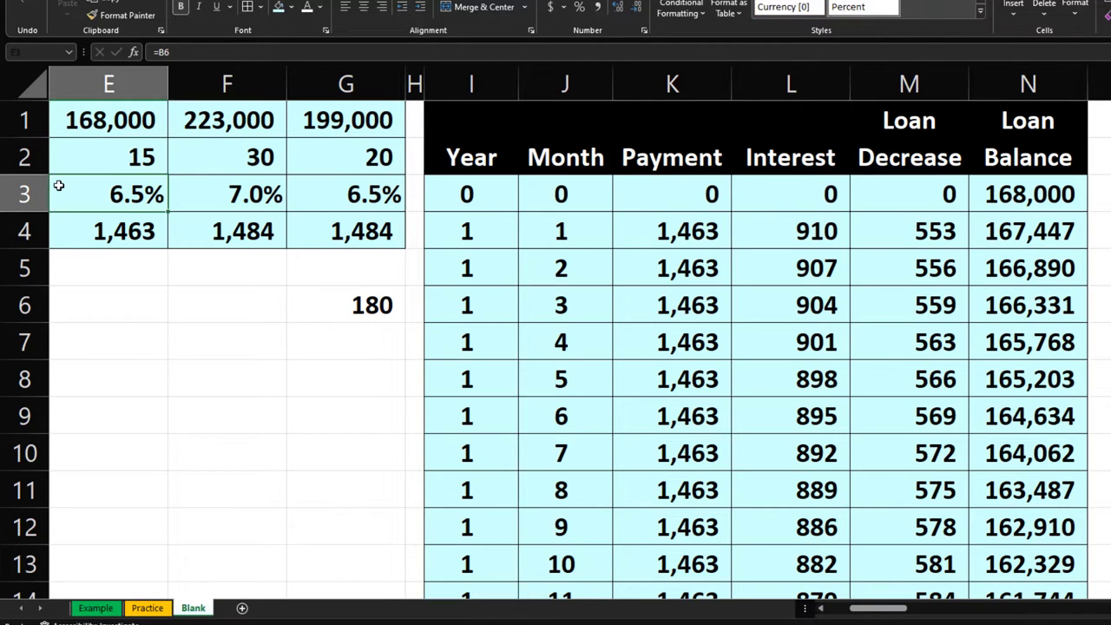
{"action": "type", "text": "8"}
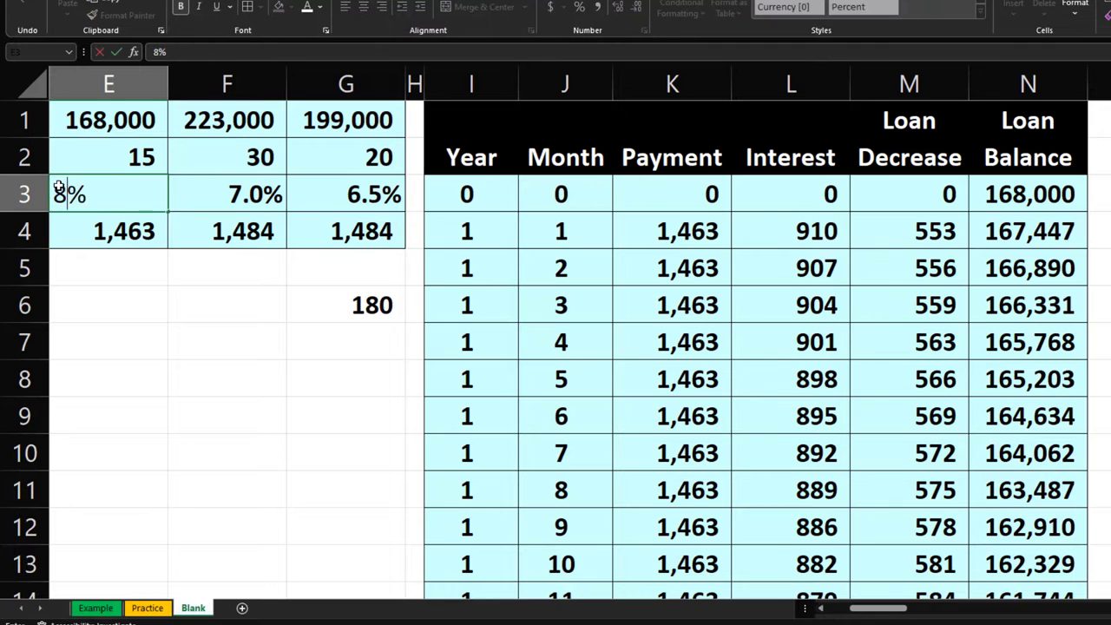
{"action": "key", "text": "Return"}
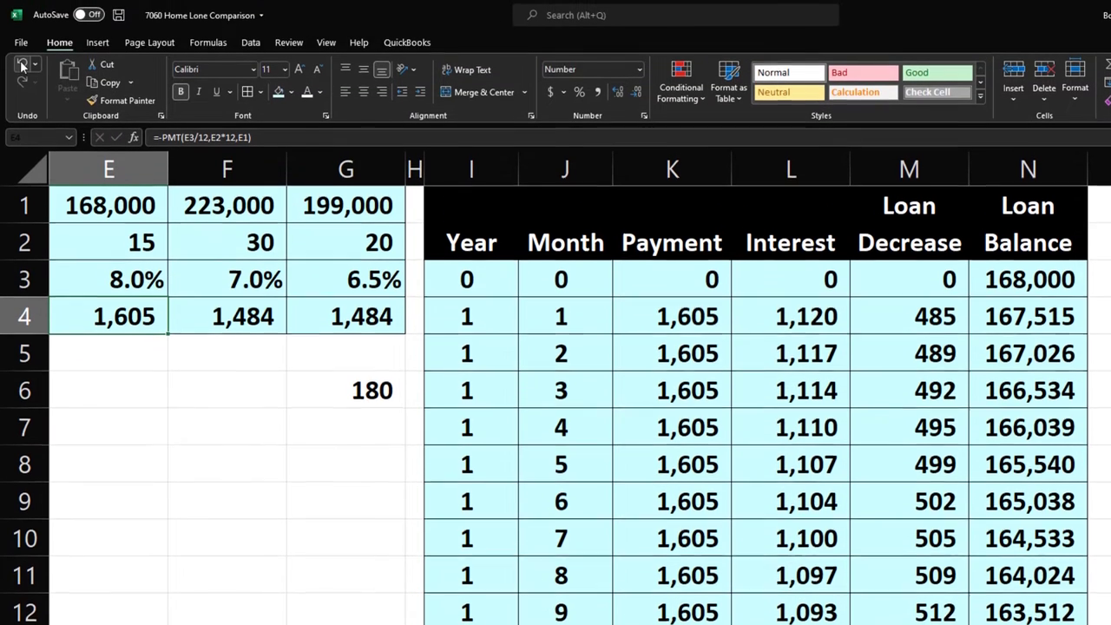
{"action": "key", "text": "ctrl+z"}
Step: Clear the =15*12 helper calculation from G6
{"action": "left_click", "coordinate": [113, 252]}
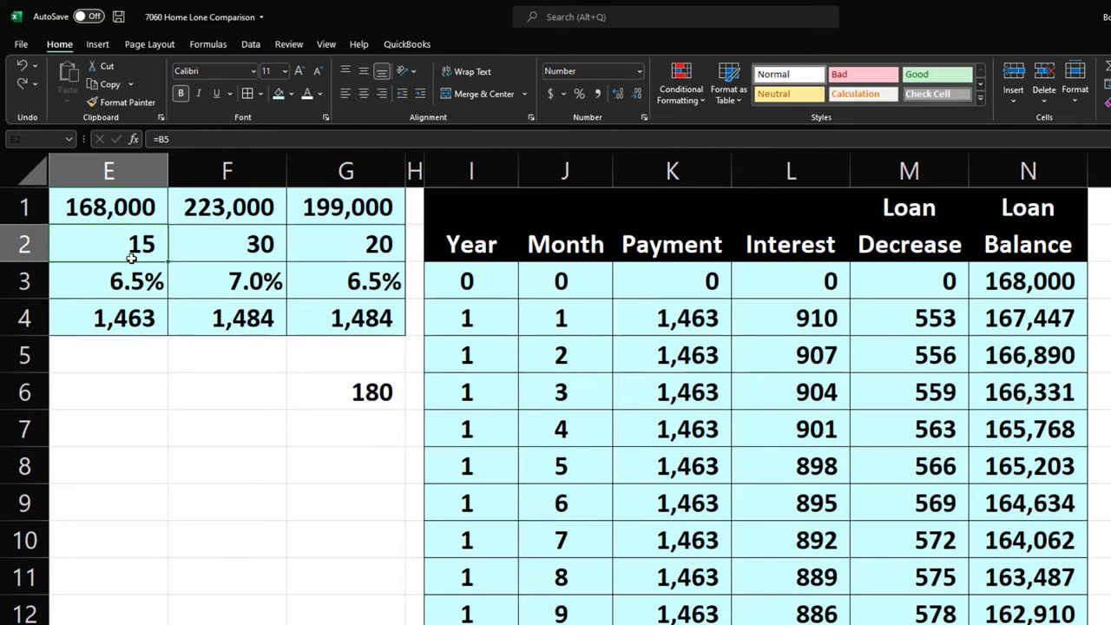
{"action": "left_click", "coordinate": [352, 397]}
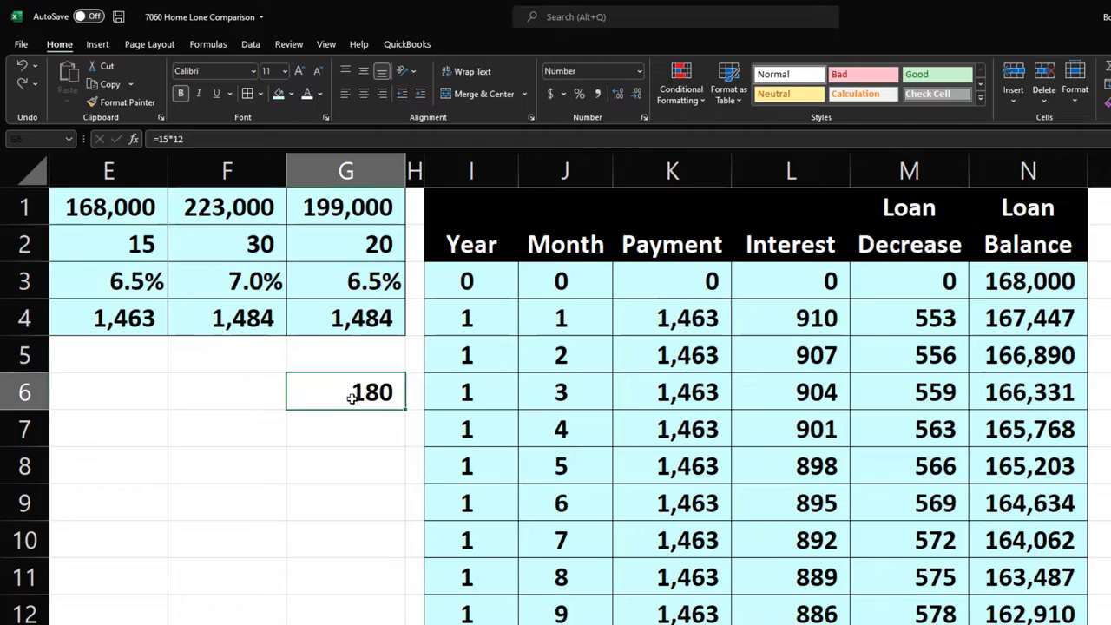
{"action": "key", "text": "Delete"}
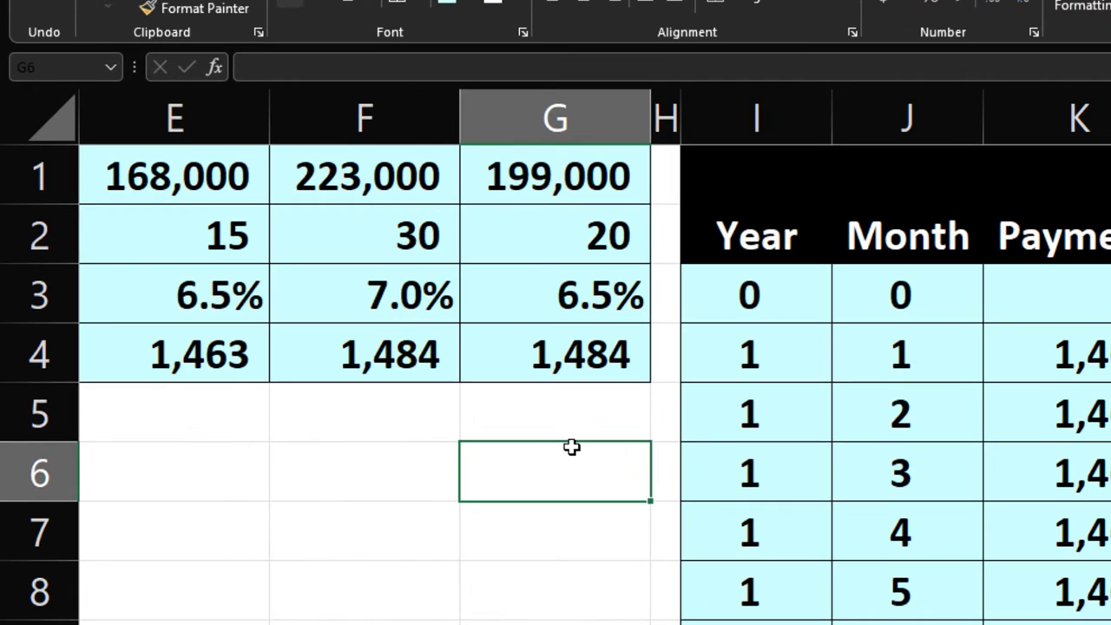
Step: Review the loan amounts in F1:G1 and the first loan's data in E1:E4 of the comparison table
{"action": "key", "text": "Left"}
{"action": "key", "text": "Left"}
{"action": "key", "text": "Left"}
{"action": "key", "text": "Left"}
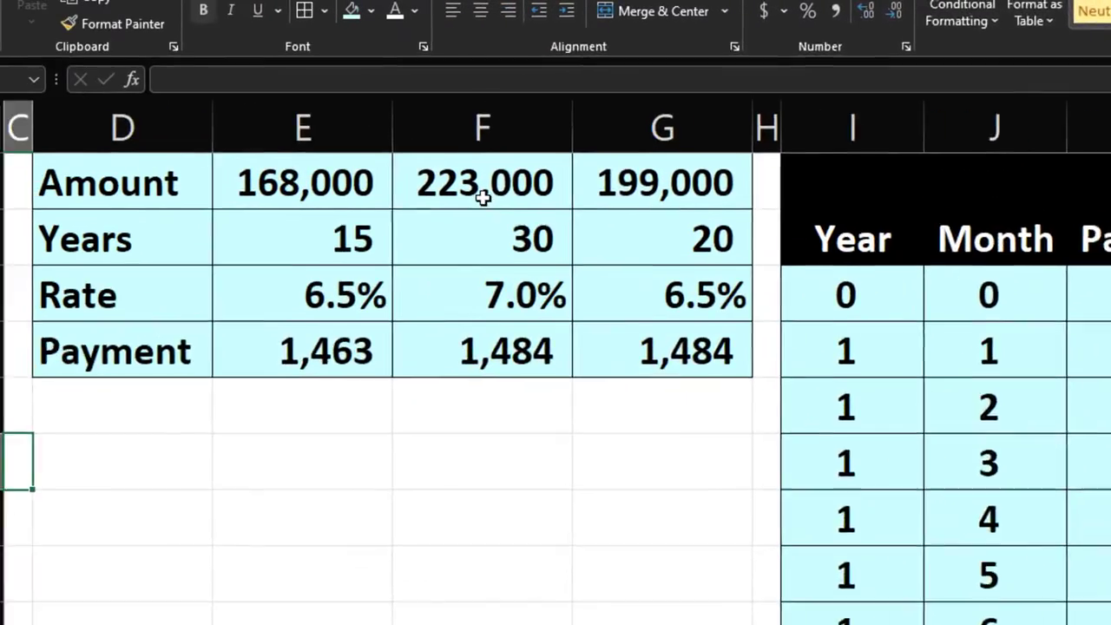
{"action": "left_click_drag", "start_coordinate": [477, 186], "coordinate": [736, 186]}
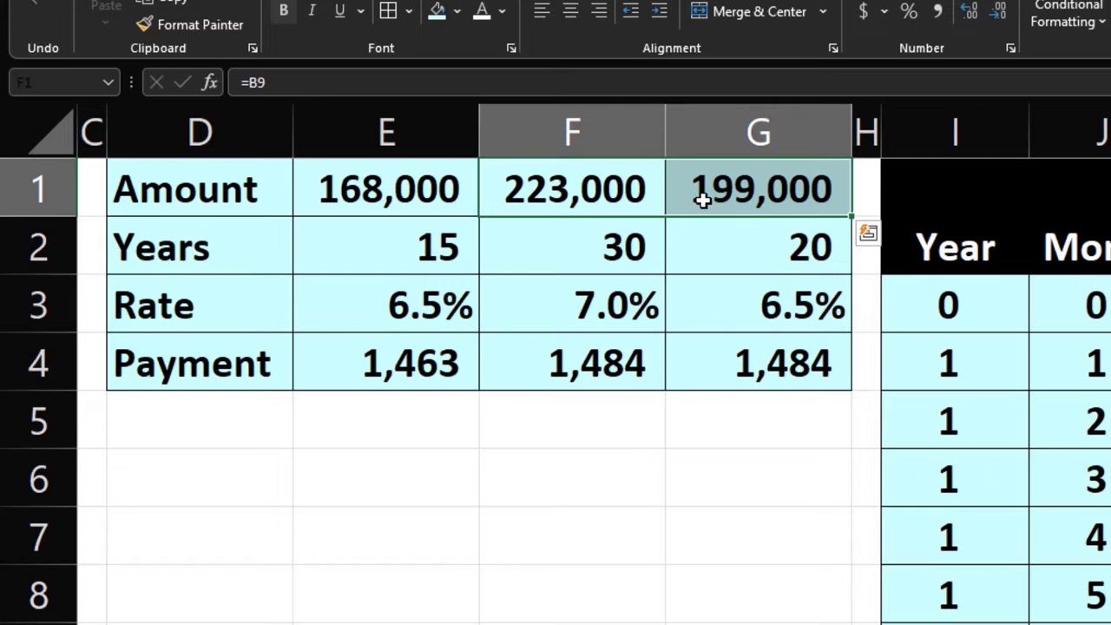
{"action": "left_click", "coordinate": [432, 196]}
{"action": "left_click_drag", "start_coordinate": [421, 246], "coordinate": [422, 360]}
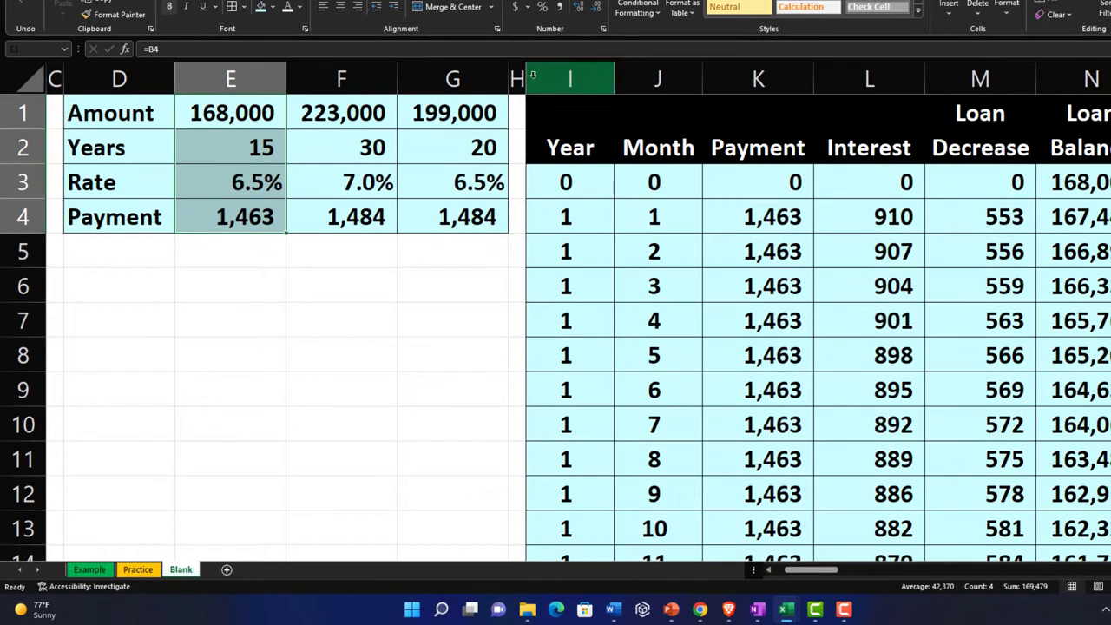
Step: Copy the format and narrow width of spacer column H to column O with Format Painter
{"action": "left_click", "coordinate": [516, 79]}
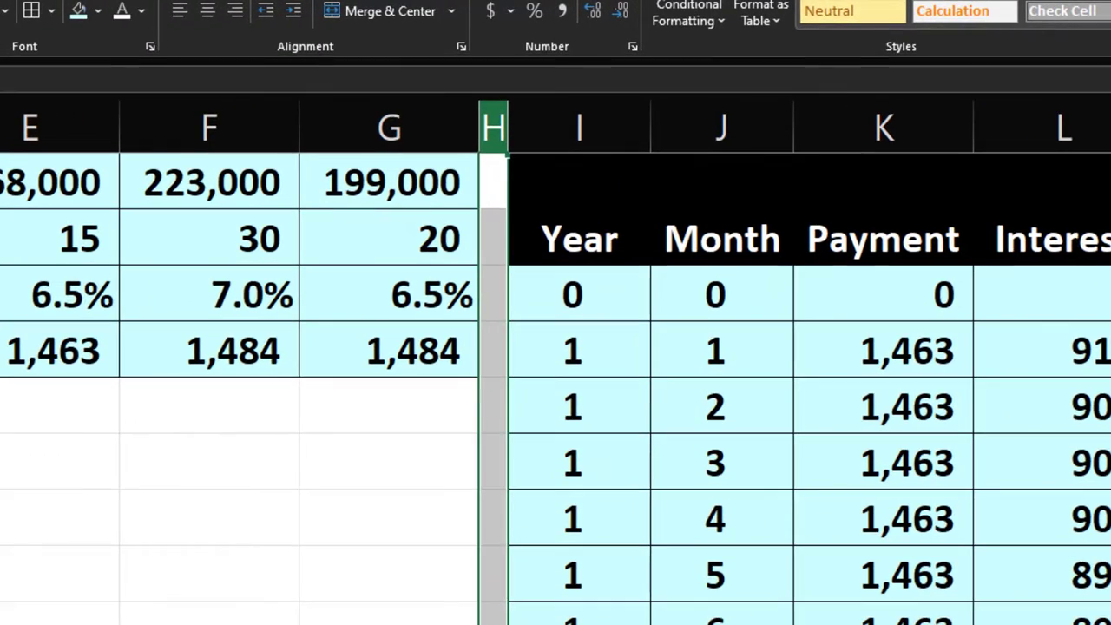
{"action": "key", "text": "ctrl+c"}
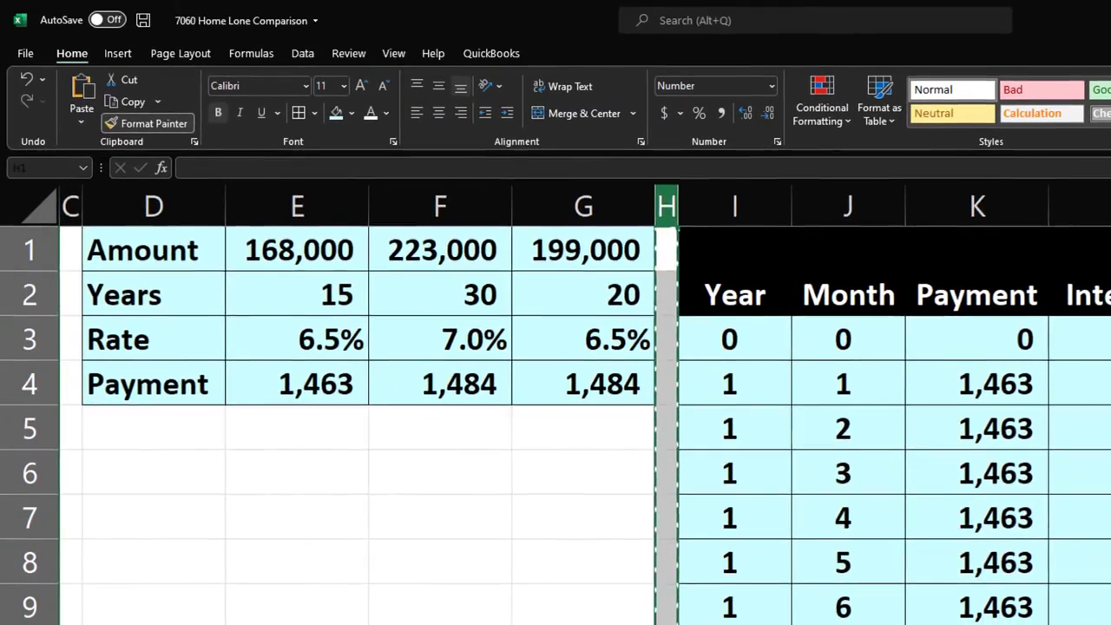
{"action": "scroll", "coordinate": [455, 396], "scroll_direction": "right", "scroll_amount": 3}
{"action": "left_click", "coordinate": [684, 168]}
{"action": "scroll", "coordinate": [611, 292], "scroll_direction": "left", "scroll_amount": 5}
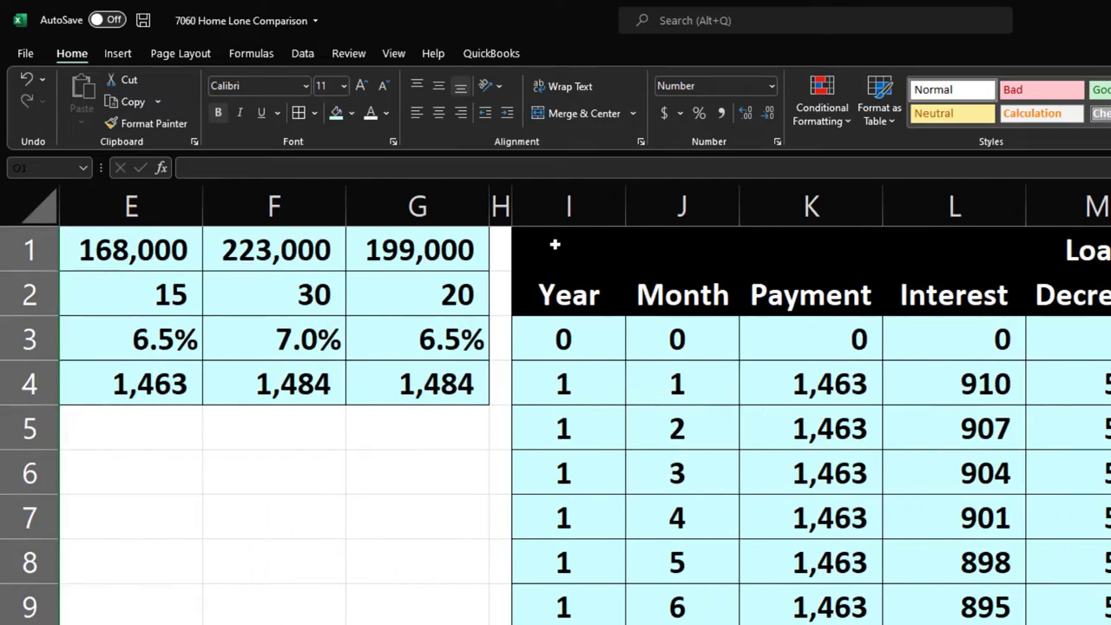
Step: Copy the amortization table headers from I1:N2 to the range starting at P1 for the second loan
{"action": "left_click_drag", "start_coordinate": [555, 244], "coordinate": [858, 198]}
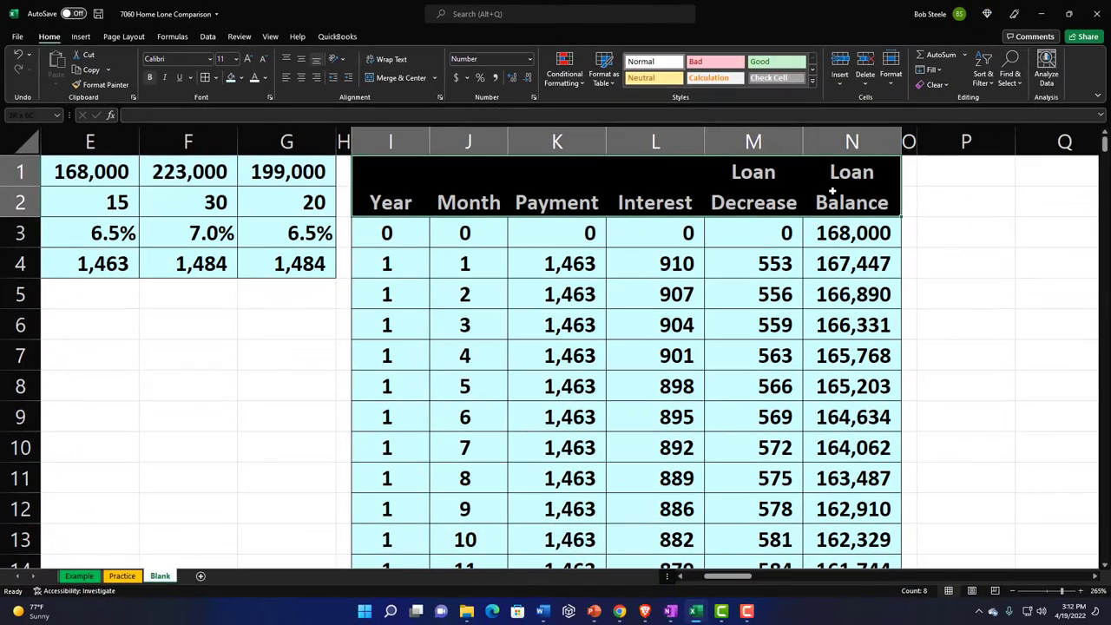
{"action": "key", "text": "ctrl+c"}
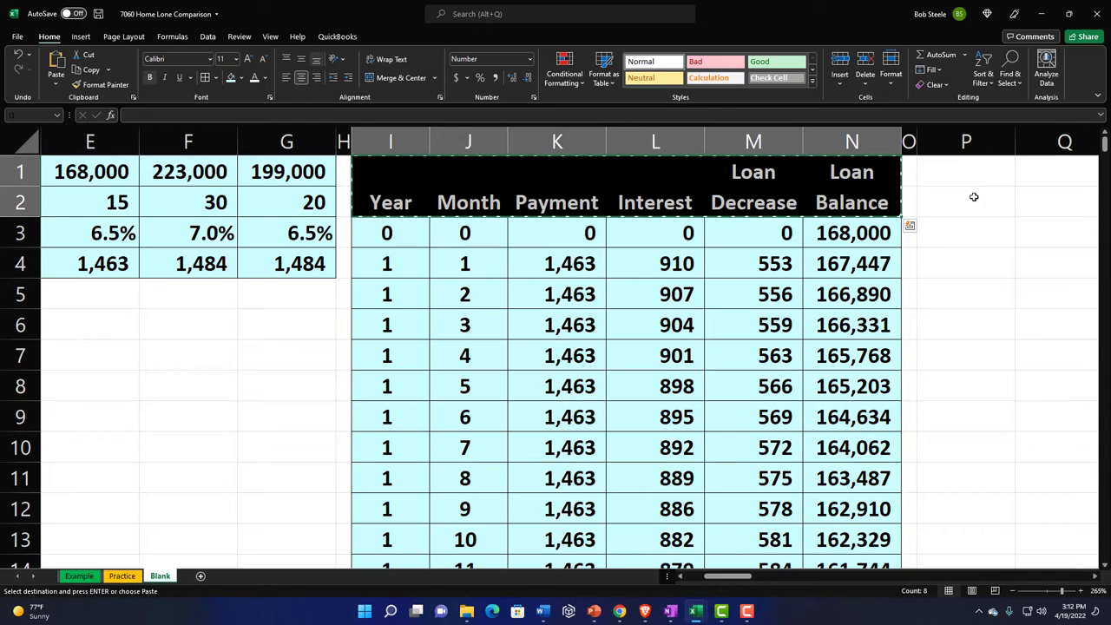
{"action": "left_click", "coordinate": [970, 171]}
{"action": "key", "text": "ctrl+v"}
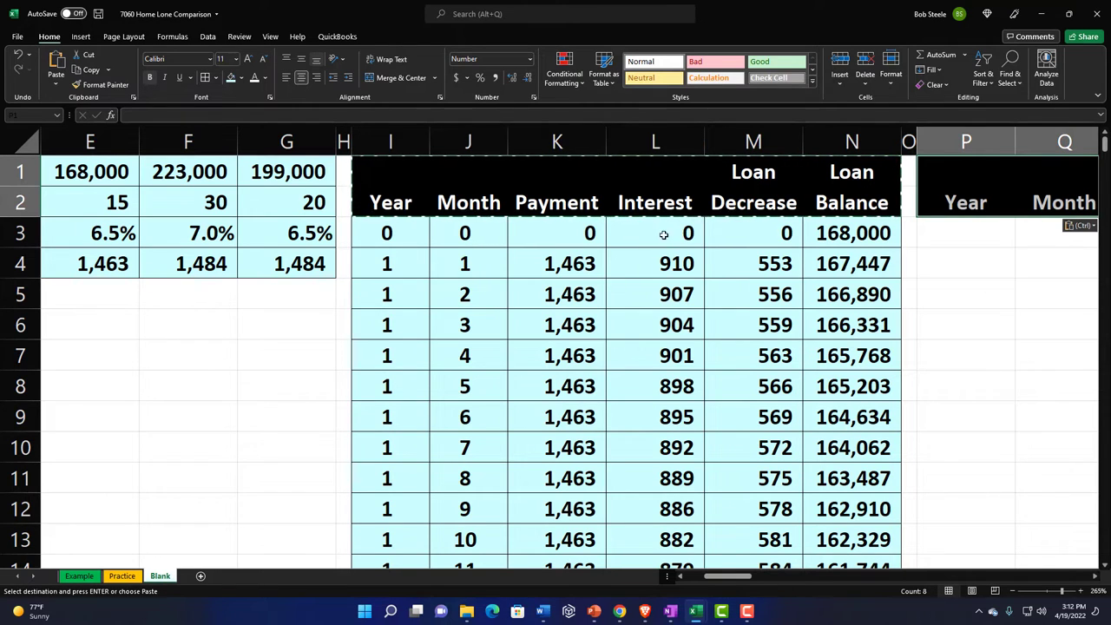
Step: Hide columns H through N, which hold the first loan's amortization table and its spacer
{"action": "left_click", "coordinate": [344, 141]}
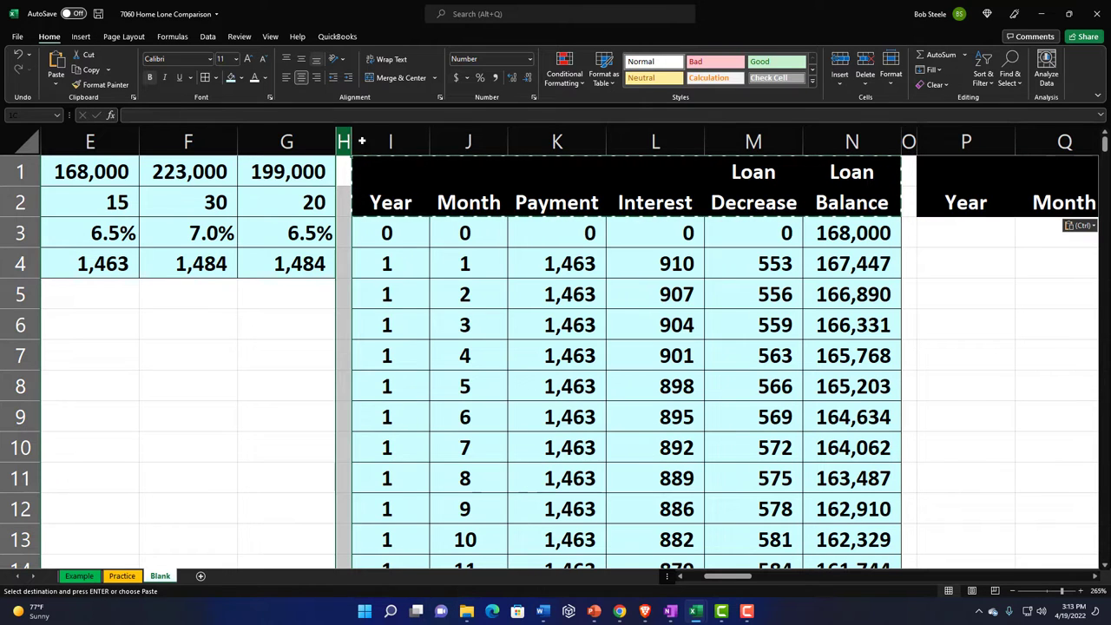
{"action": "left_click_drag", "start_coordinate": [362, 141], "coordinate": [885, 146]}
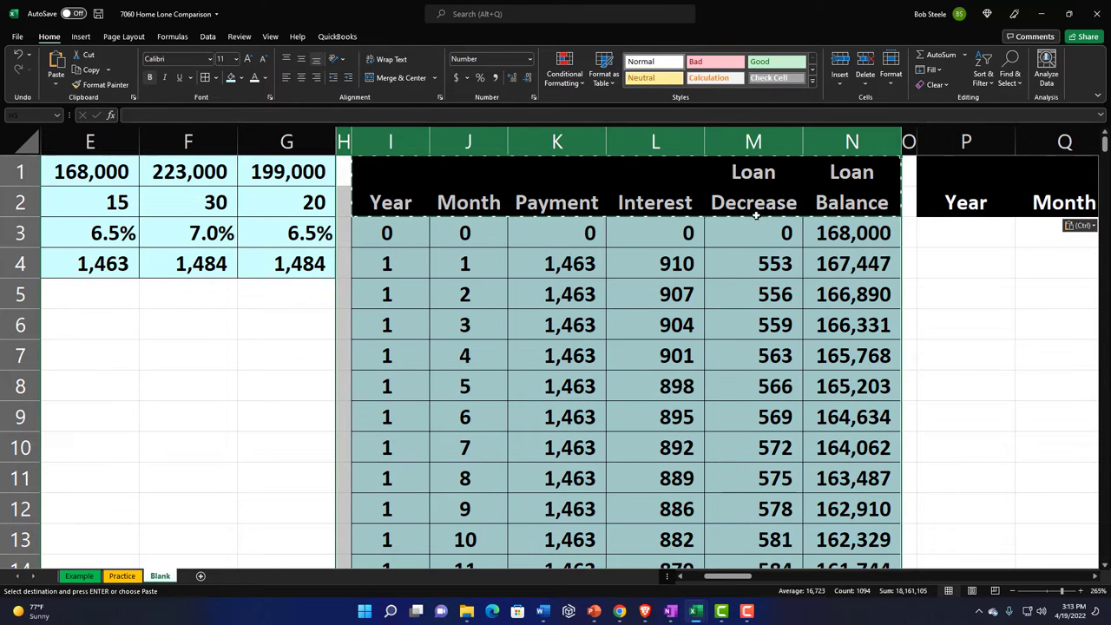
{"action": "right_click", "coordinate": [574, 288]}
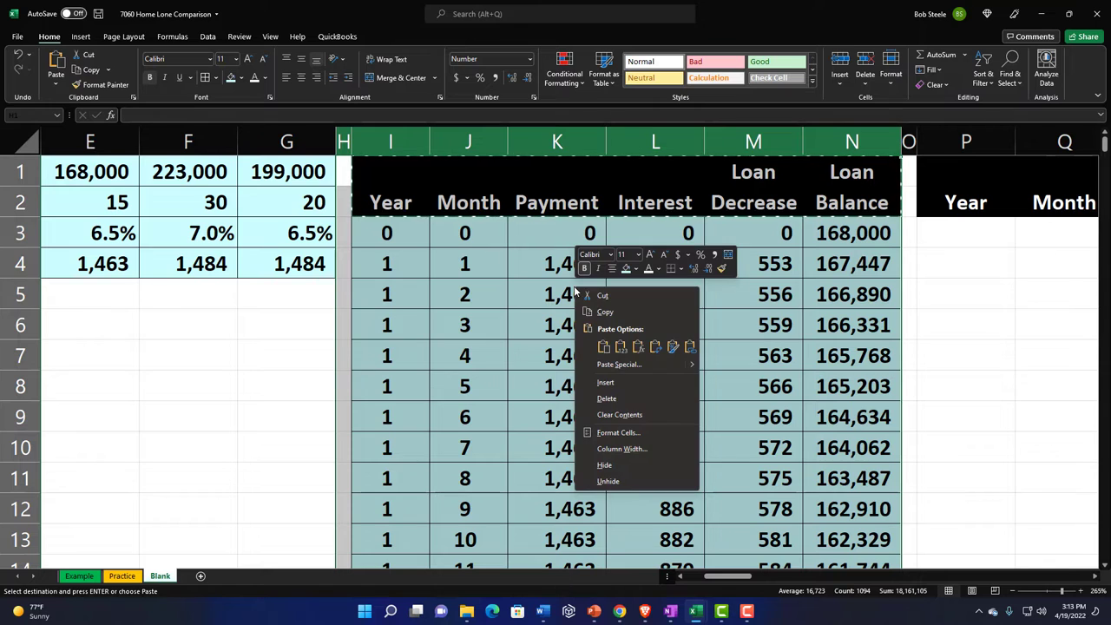
{"action": "left_click", "coordinate": [608, 464]}
{"action": "left_click", "coordinate": [452, 291]}
{"action": "left_click", "coordinate": [472, 224]}
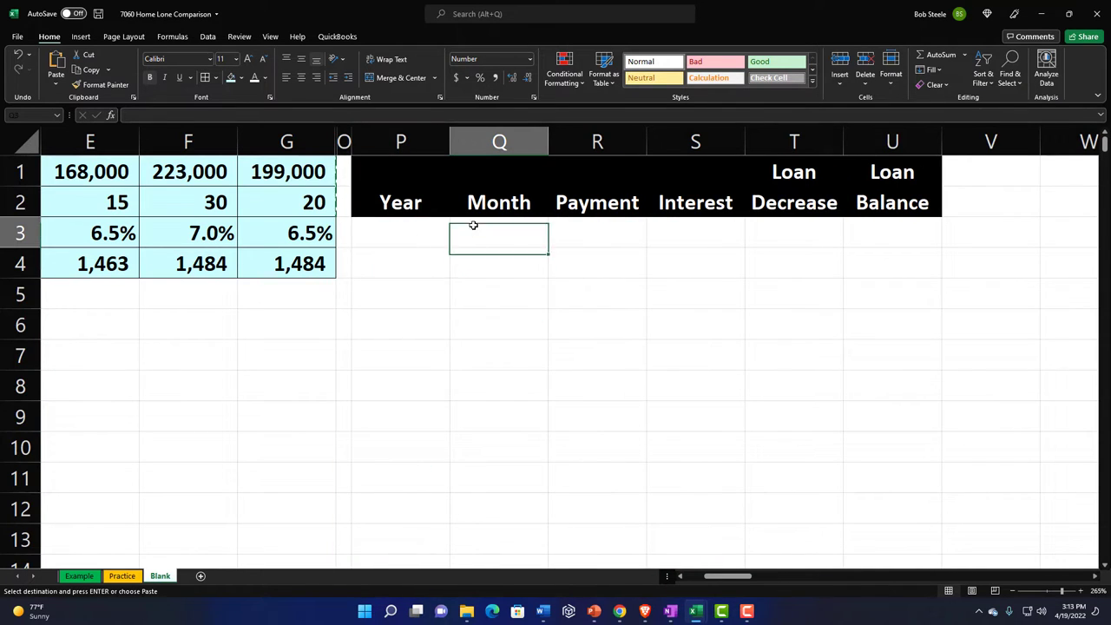
{"action": "left_click", "coordinate": [264, 356]}
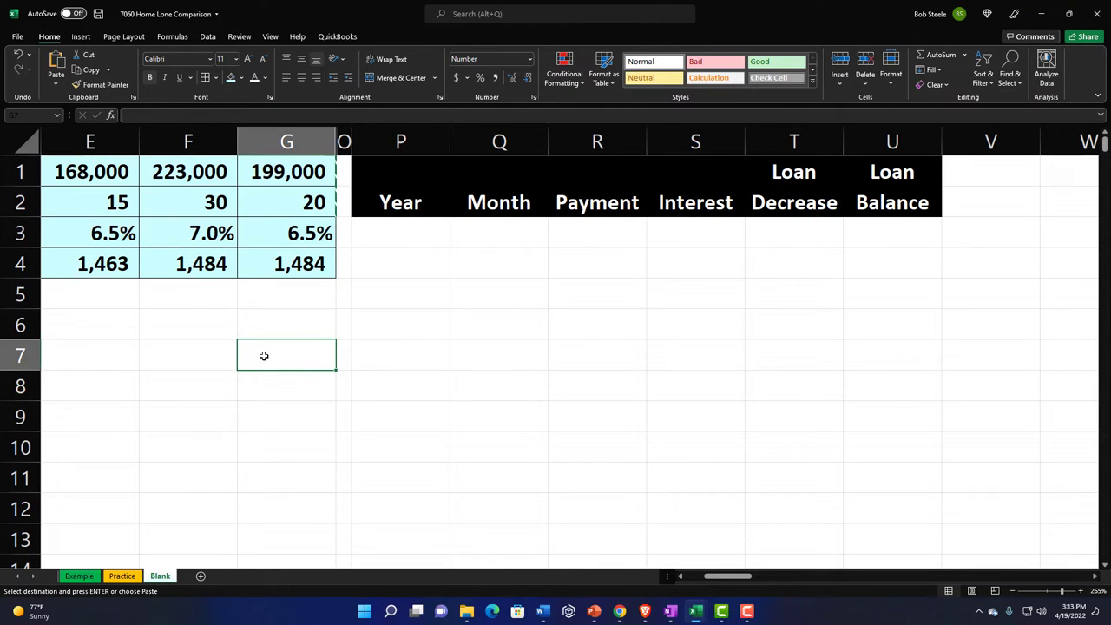
{"action": "type", "text": "30"}
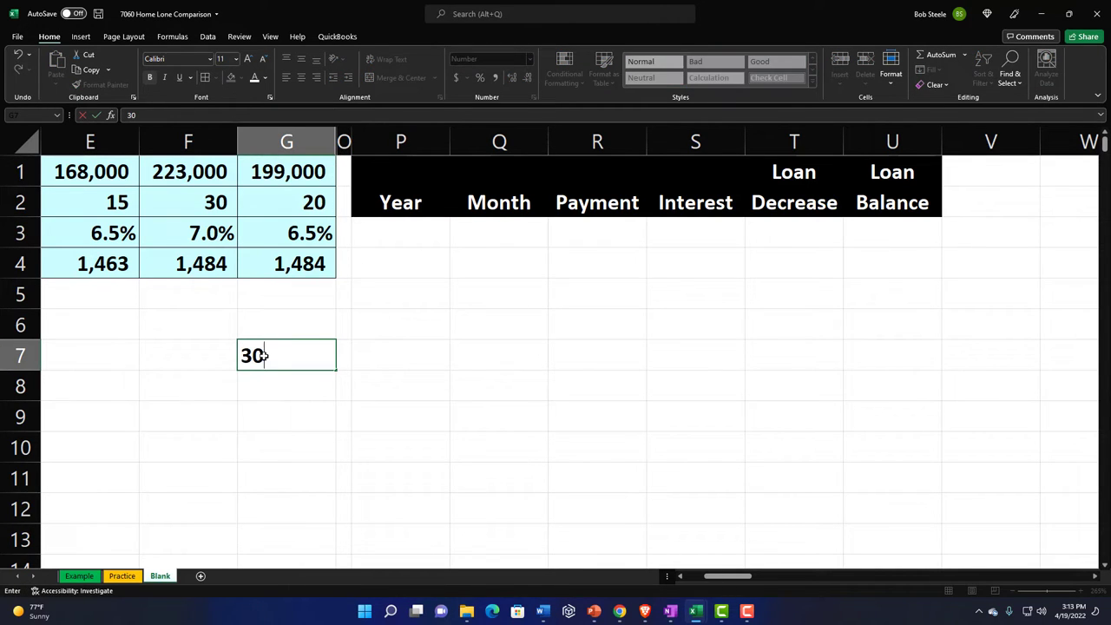
{"action": "key", "text": "BackSpace"}
{"action": "key", "text": "BackSpace"}
Step: Enter 0, 1 and 2 in Q3:Q5 as the start of the second loan's Month series
{"action": "left_click", "coordinate": [404, 240]}
{"action": "left_click", "coordinate": [481, 241]}
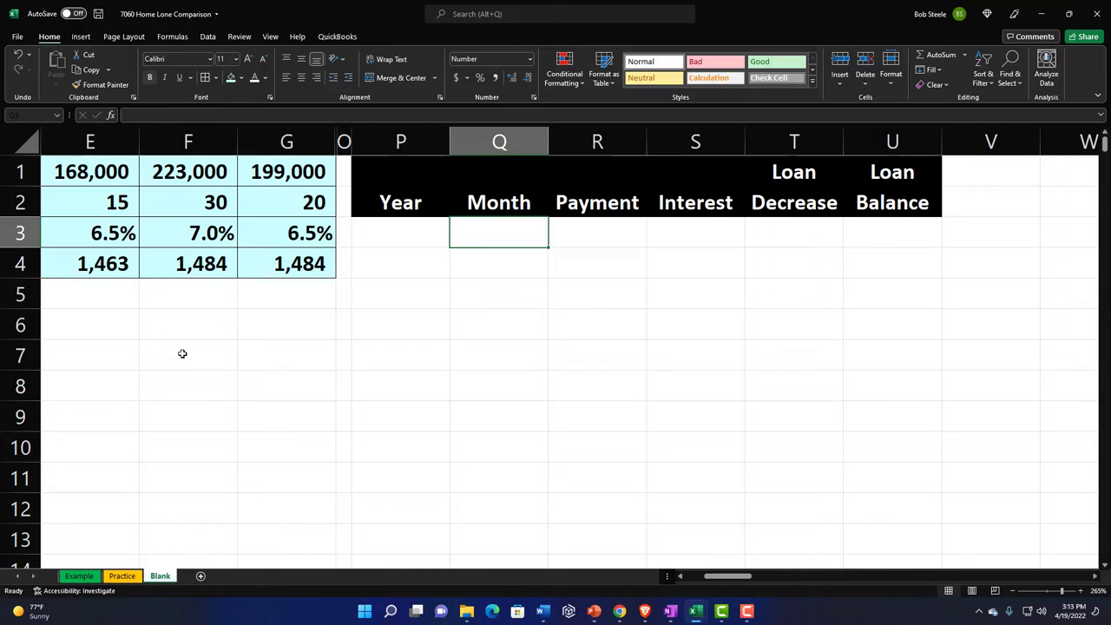
{"action": "type", "text": "0"}
{"action": "key", "text": "Return"}
{"action": "type", "text": "1"}
{"action": "key", "text": "Return"}
{"action": "type", "text": "2"}
{"action": "key", "text": "Return"}
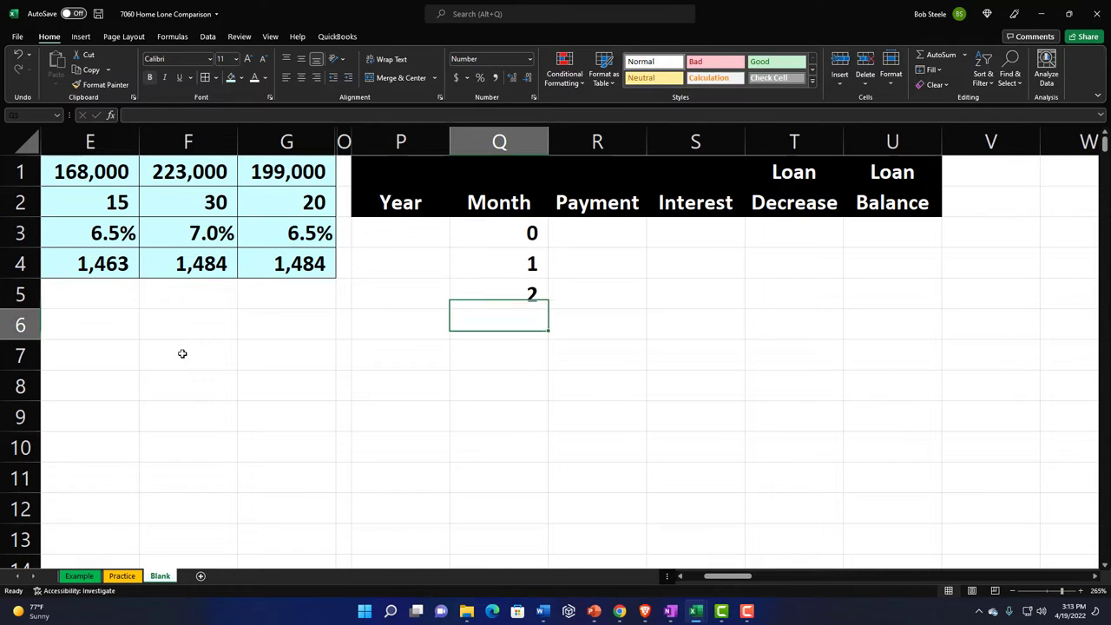
Step: Extend the Month series from Q3:Q5 down to month 360 in Q363 and center the values
{"action": "left_click_drag", "start_coordinate": [490, 234], "coordinate": [521, 565]}
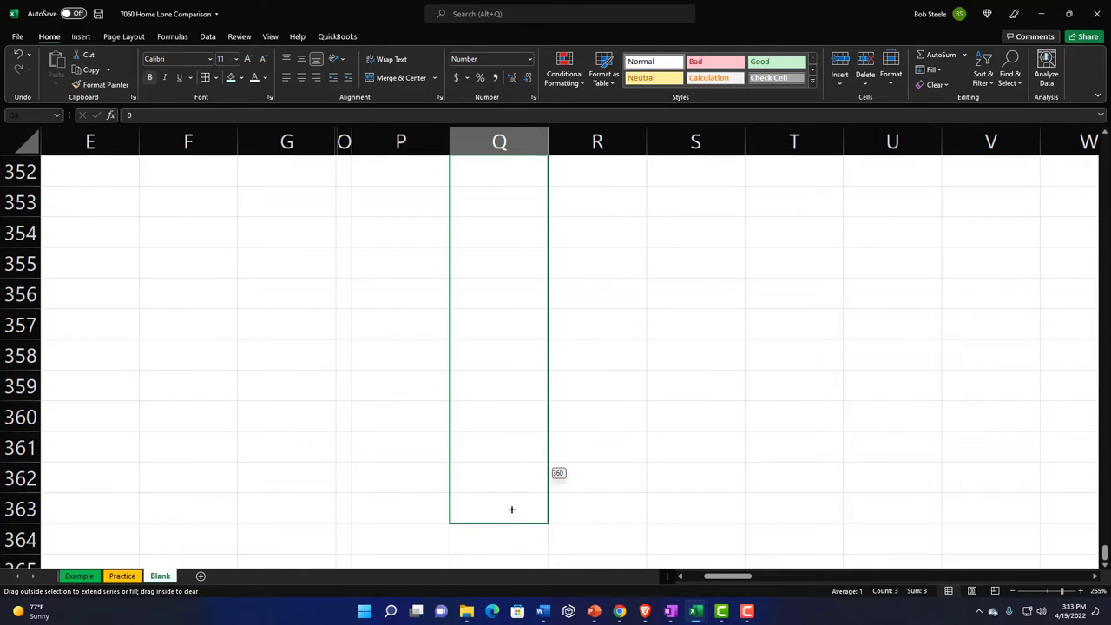
{"action": "left_click_drag", "start_coordinate": [511, 509], "coordinate": [512, 511]}
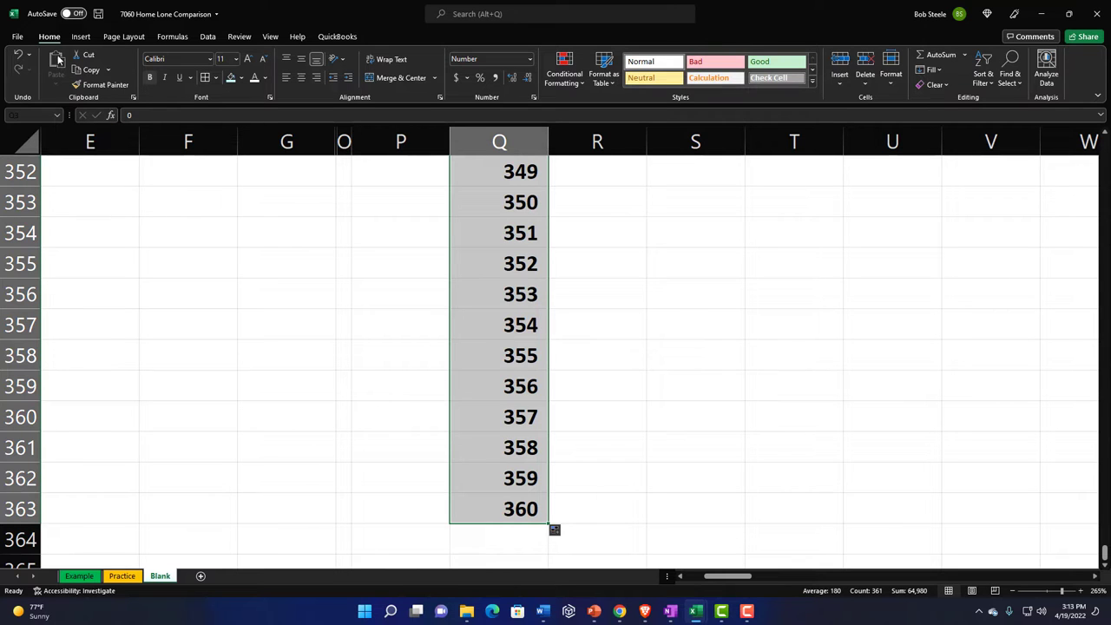
{"action": "key", "text": "ctrl+BackSpace"}
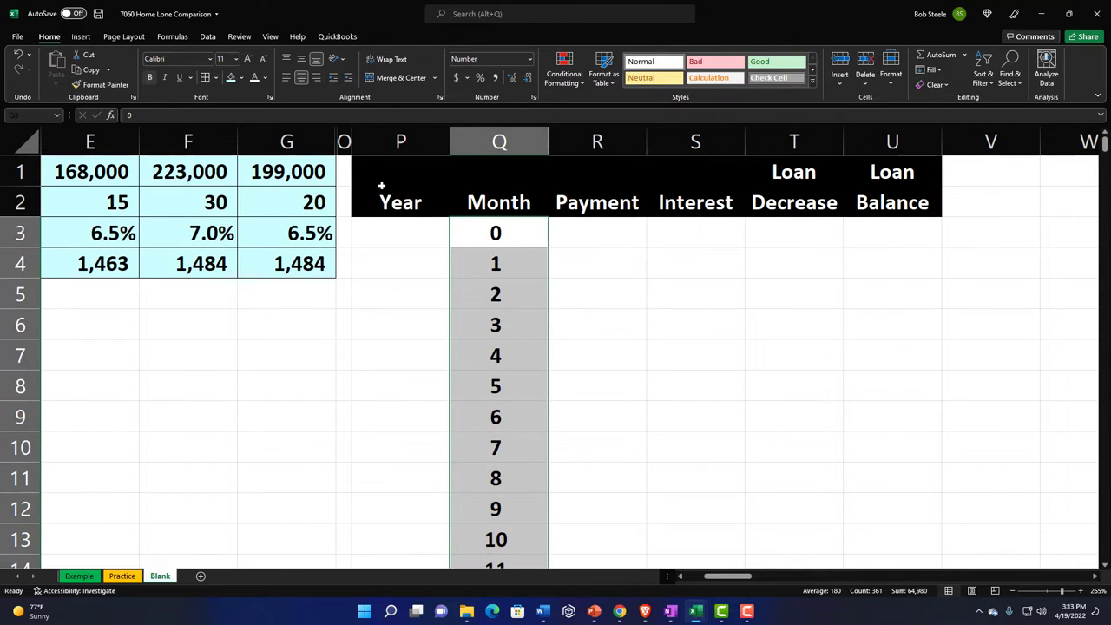
Step: Enter the formula =ROUNDUP(Q4/12,.1) in P4 to calculate the year from the month number
{"action": "left_click", "coordinate": [410, 259]}
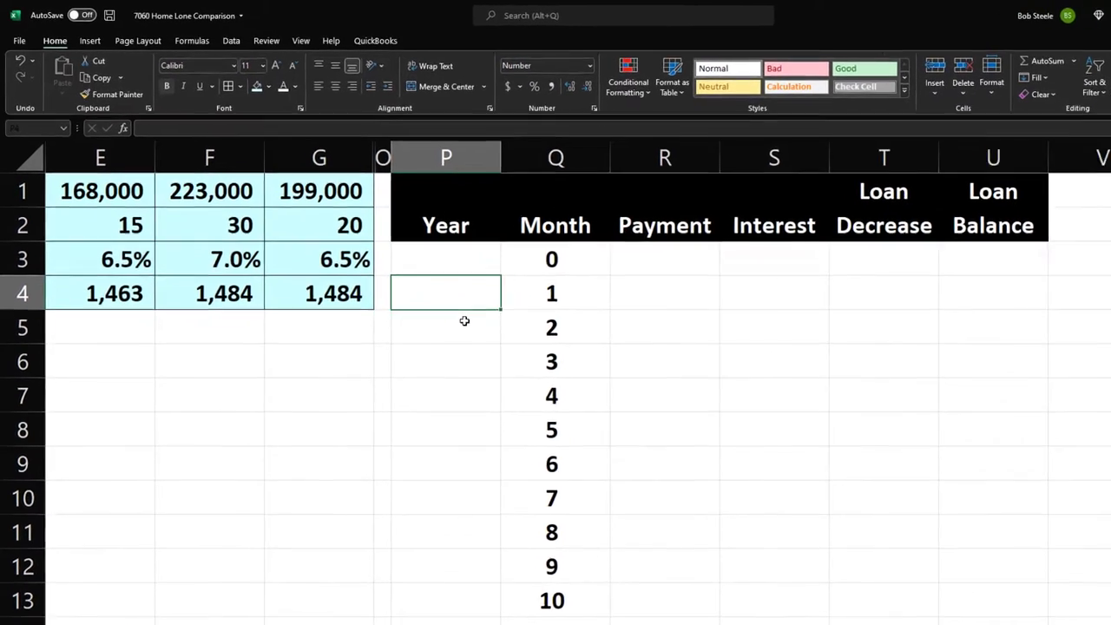
{"action": "type", "text": "=round"}
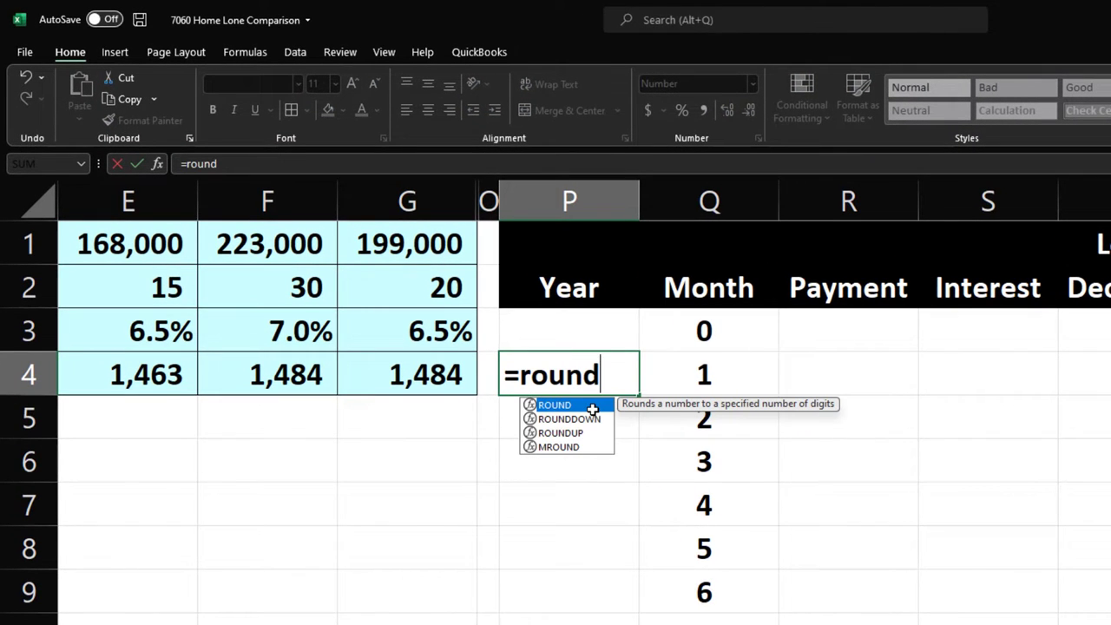
{"action": "type", "text": "up("}
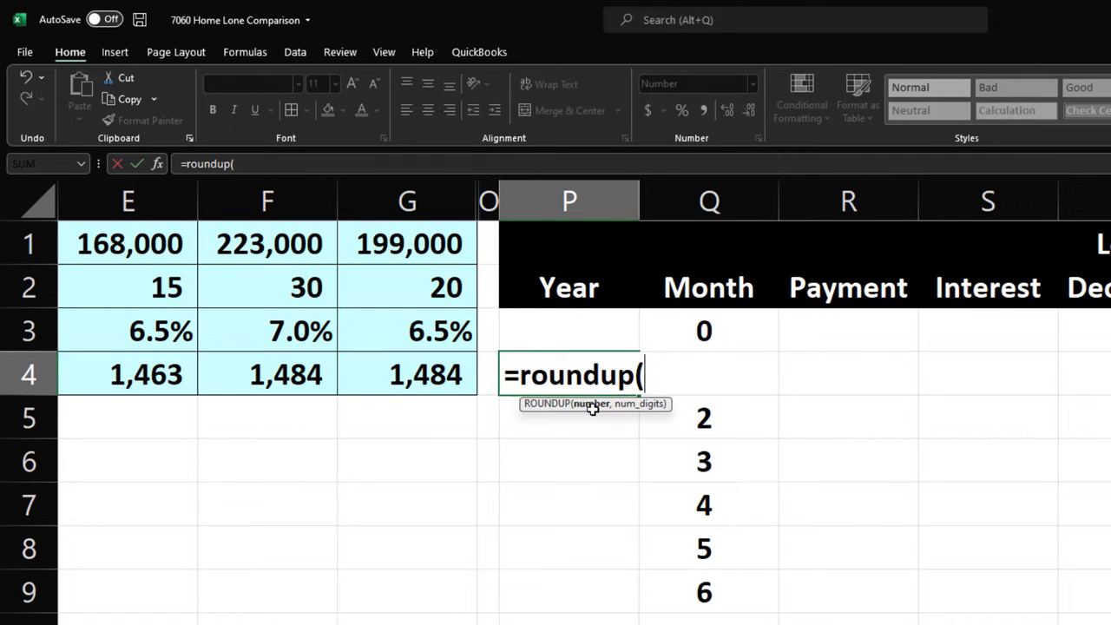
{"action": "key", "text": "Right"}
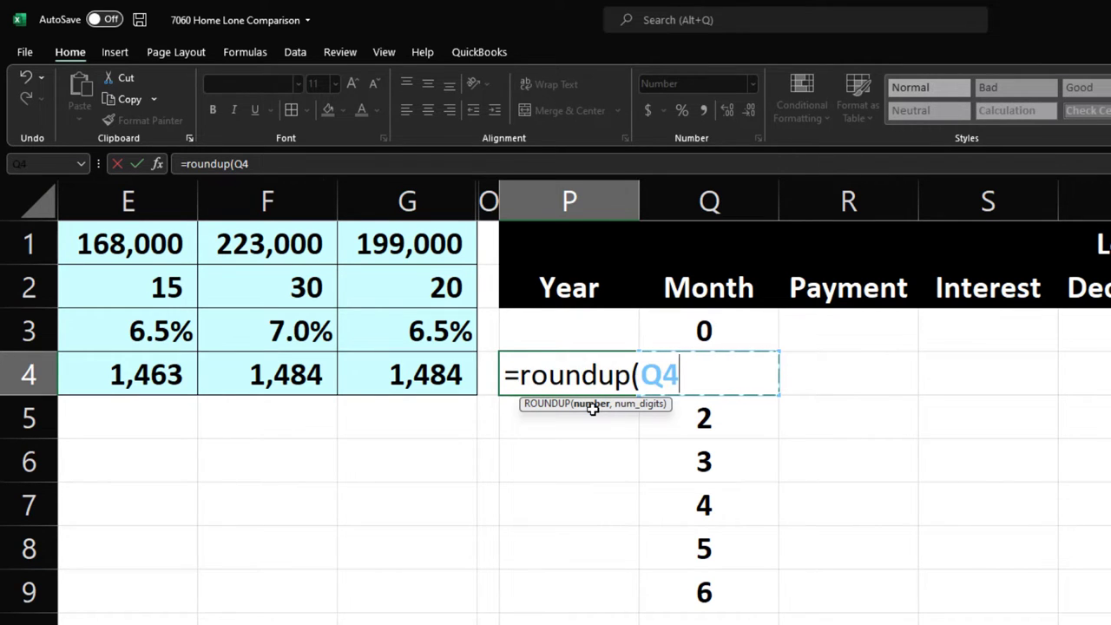
{"action": "type", "text": "/12"}
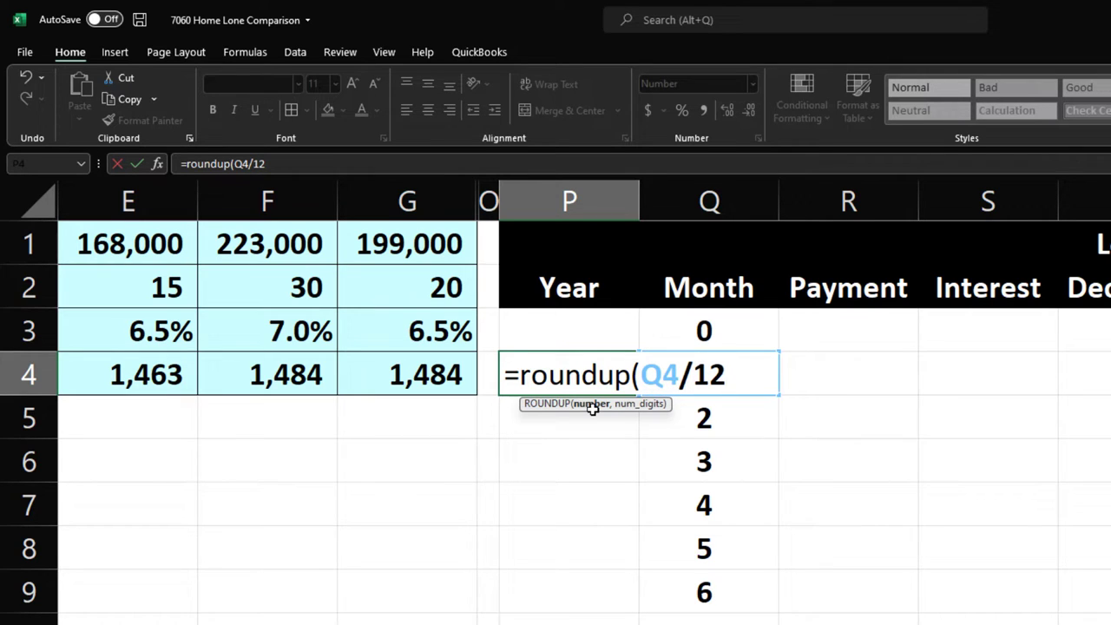
{"action": "type", "text": ","}
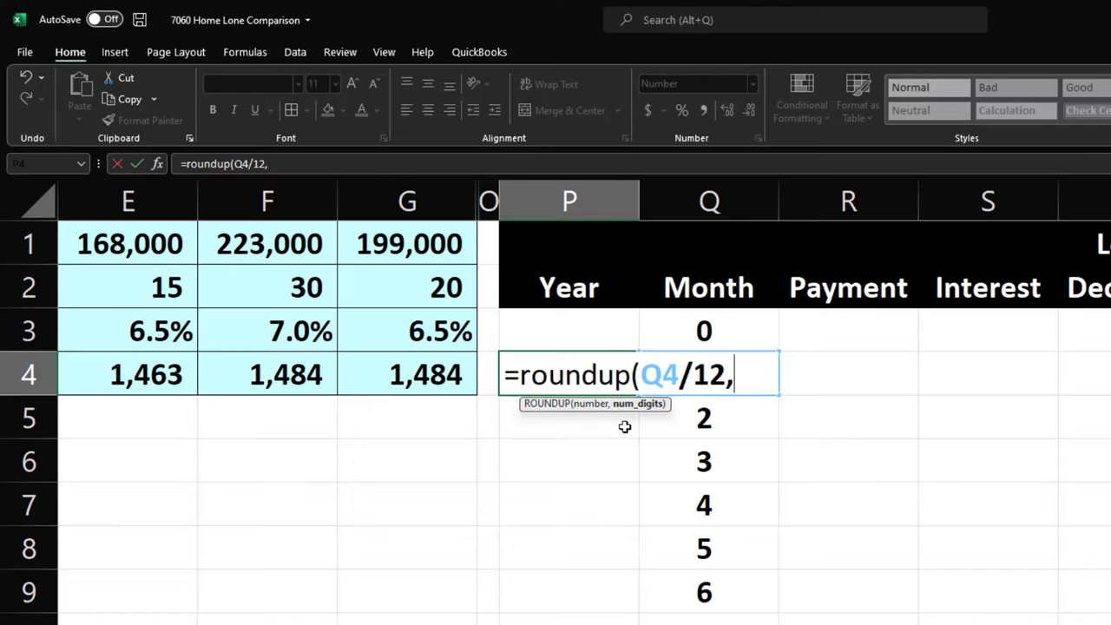
{"action": "type", "text": ".1)"}
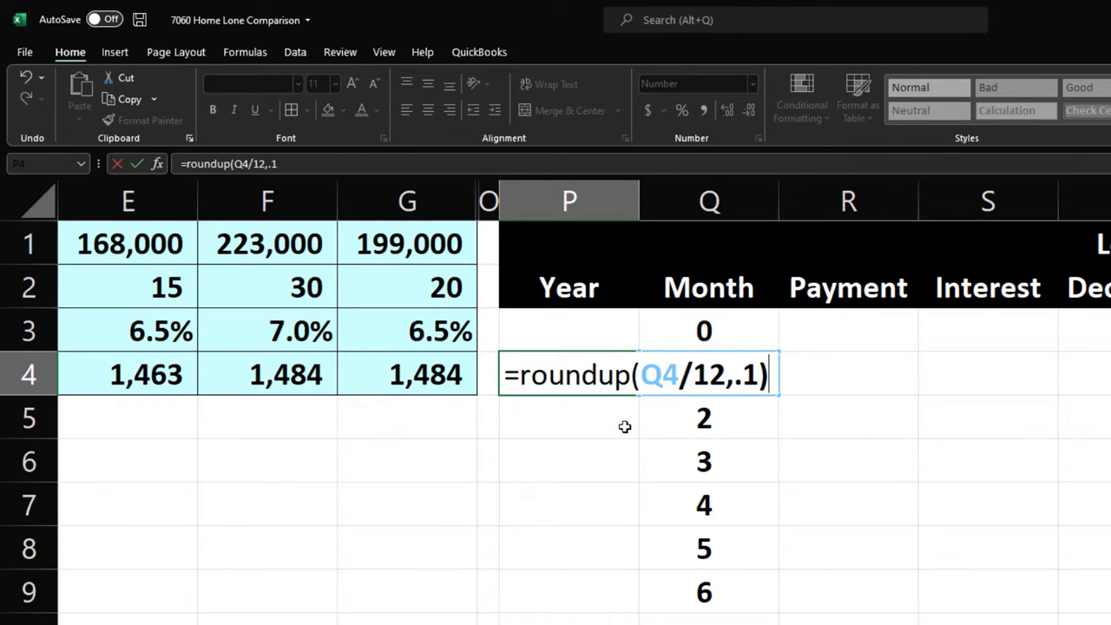
{"action": "key", "text": "Return"}
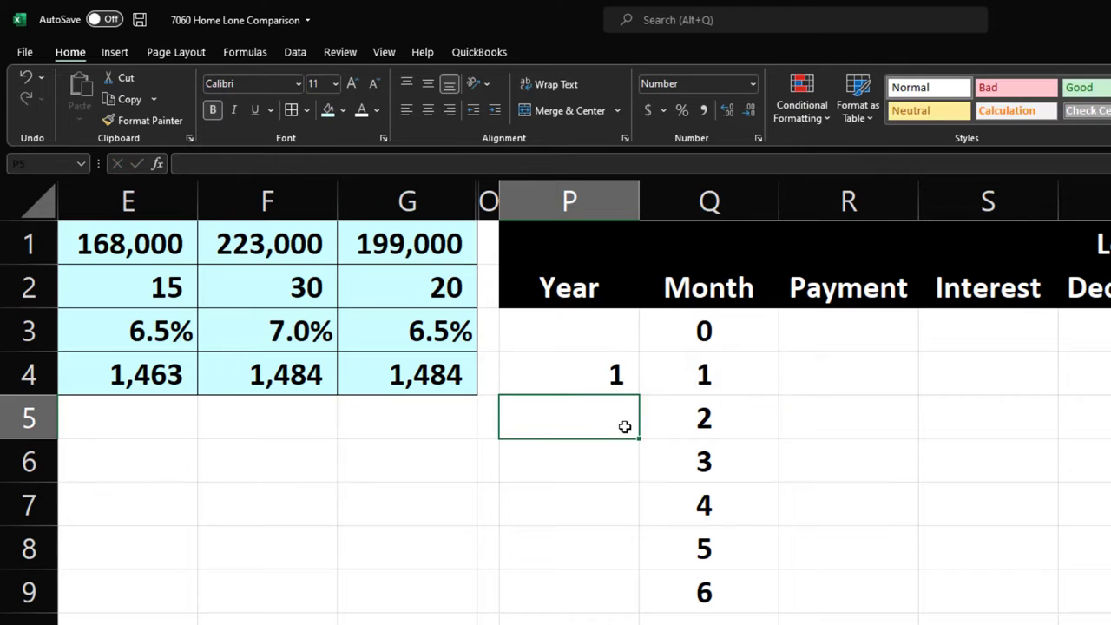
Step: Fill the year formula from P4 down the Year column alongside the months, center the results and check them
{"action": "left_click", "coordinate": [612, 360]}
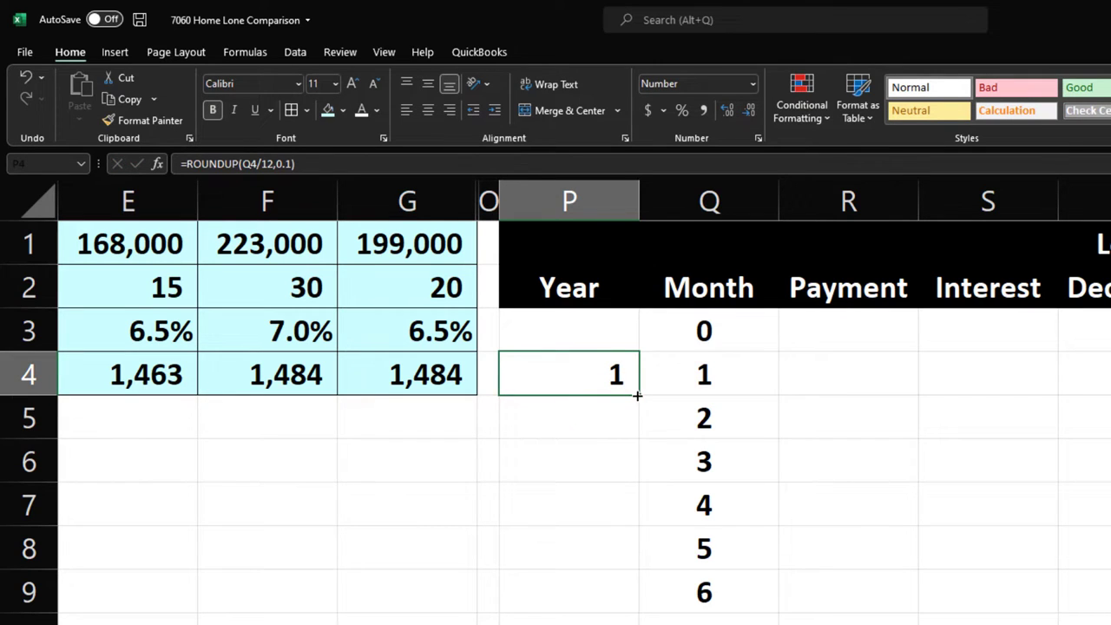
{"action": "double_click", "coordinate": [638, 395]}
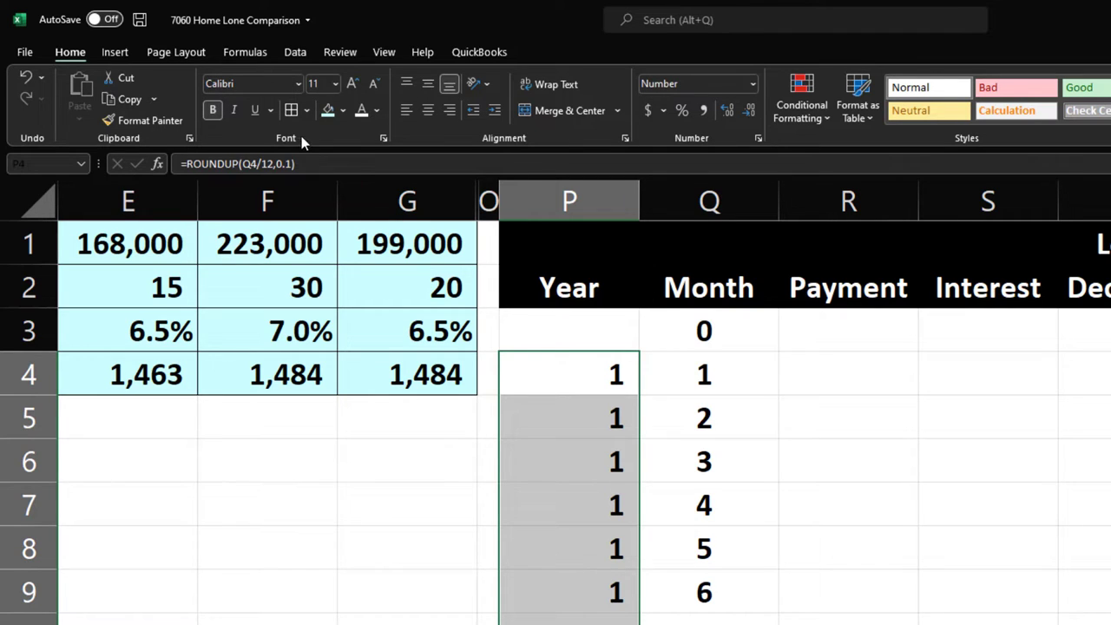
{"action": "left_click", "coordinate": [431, 113]}
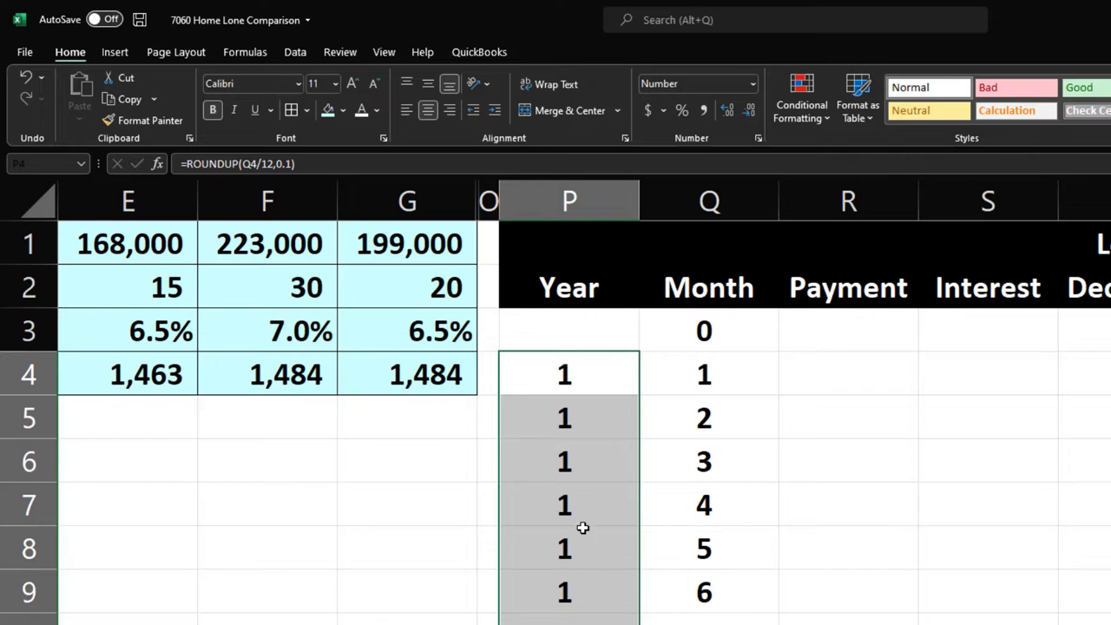
{"action": "scroll", "coordinate": [580, 526], "scroll_direction": "down", "scroll_amount": 20}
{"action": "scroll", "coordinate": [605, 576], "scroll_direction": "down", "scroll_amount": 20}
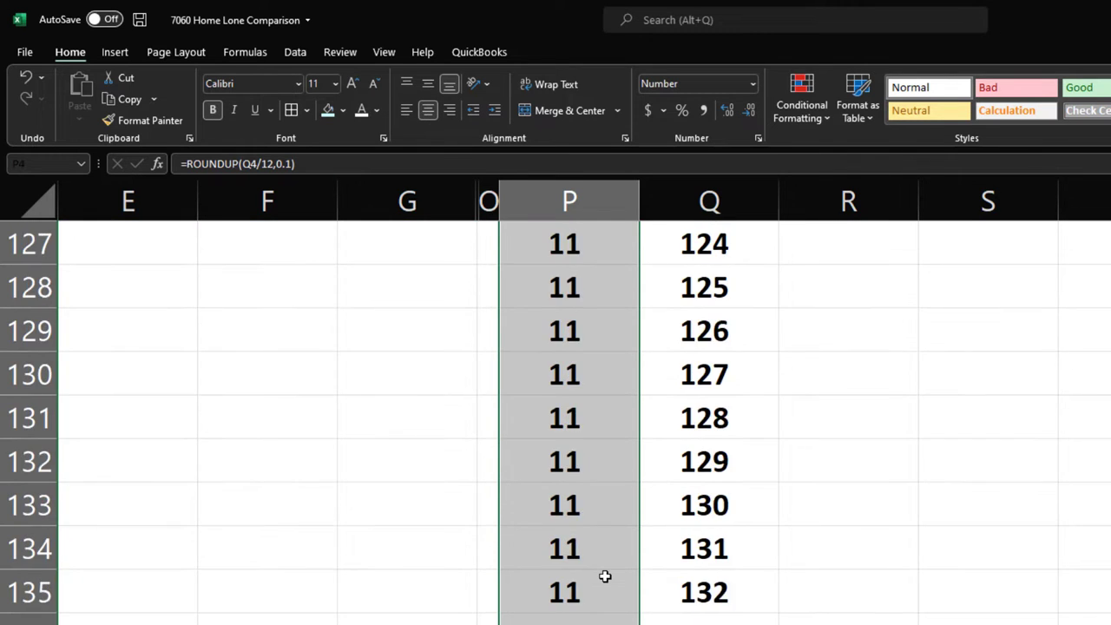
{"action": "scroll", "coordinate": [606, 577], "scroll_direction": "down", "scroll_amount": 3}
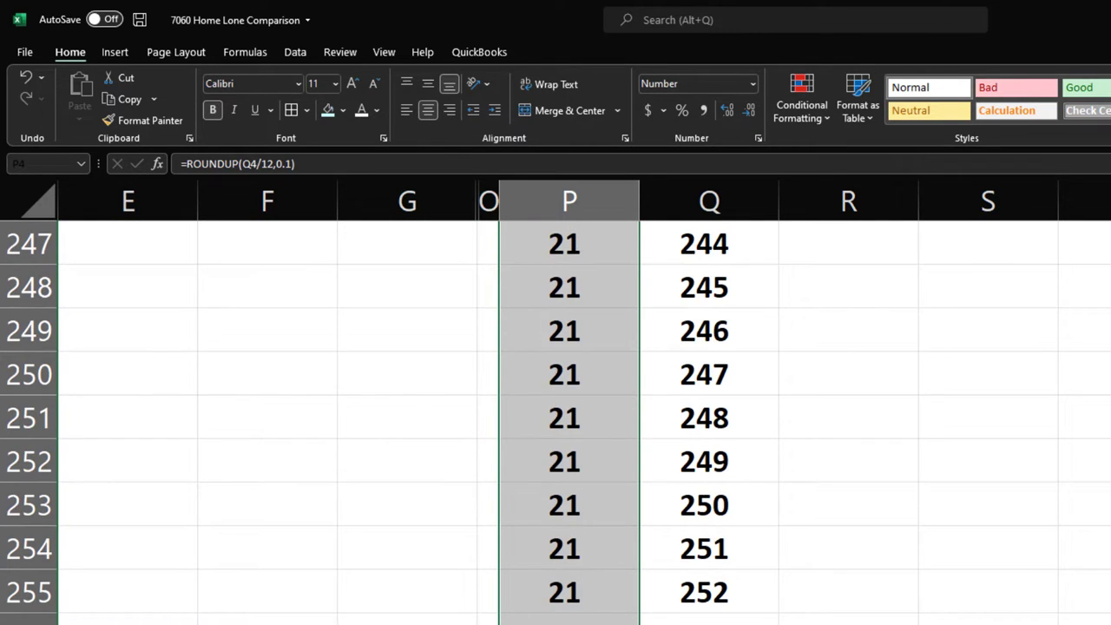
{"action": "scroll", "coordinate": [605, 577], "scroll_direction": "down", "scroll_amount": 20}
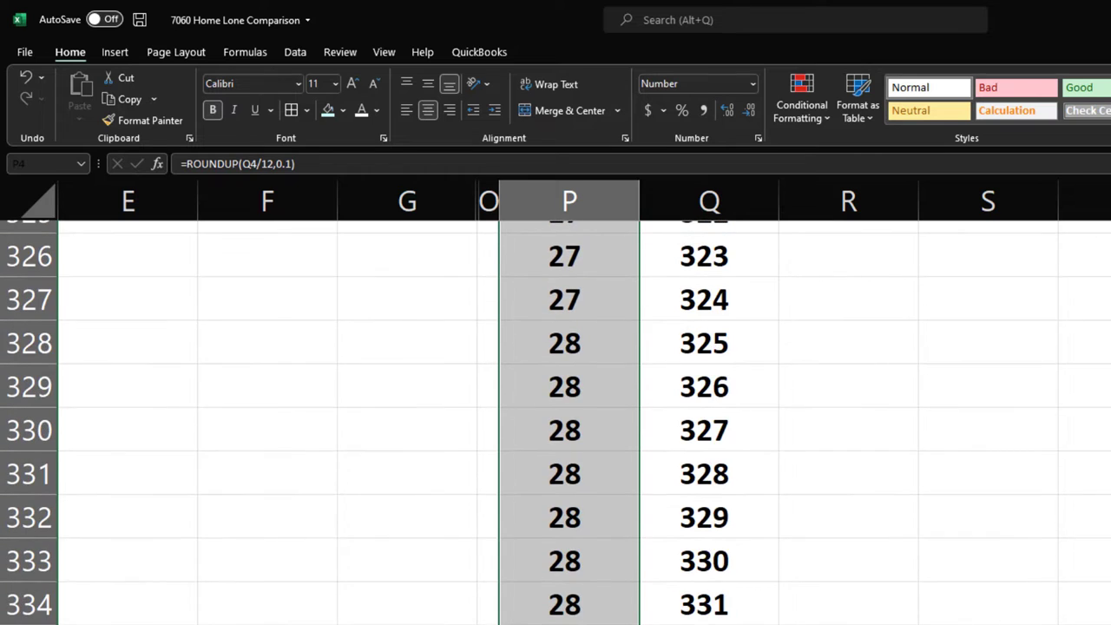
{"action": "scroll", "coordinate": [569, 422], "scroll_direction": "down", "scroll_amount": 4}
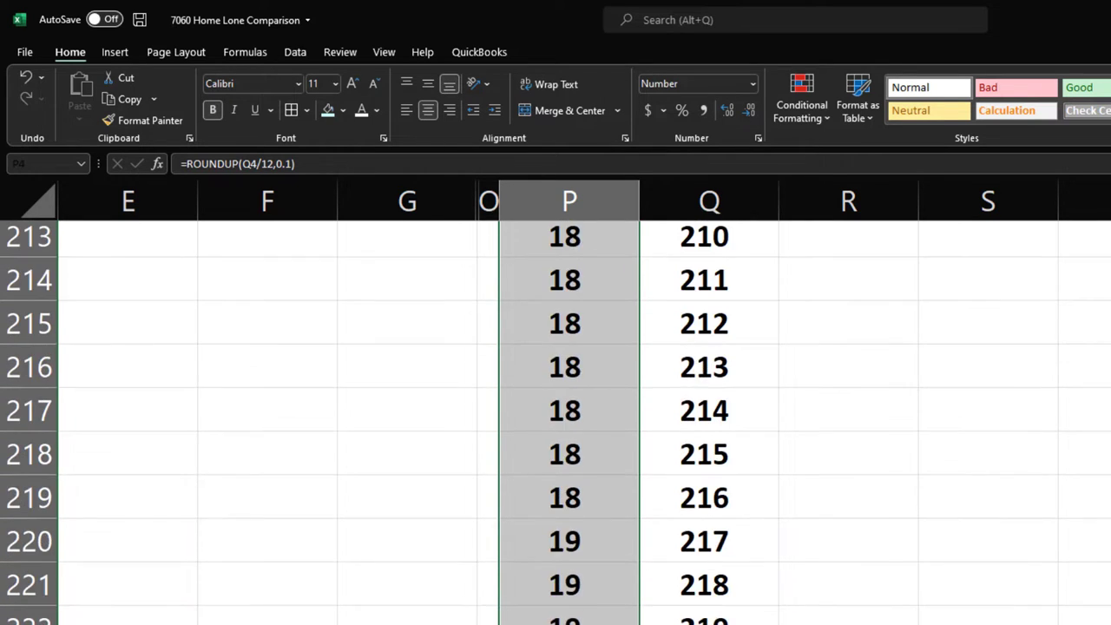
{"action": "scroll", "coordinate": [698, 417], "scroll_direction": "up", "scroll_amount": 20}
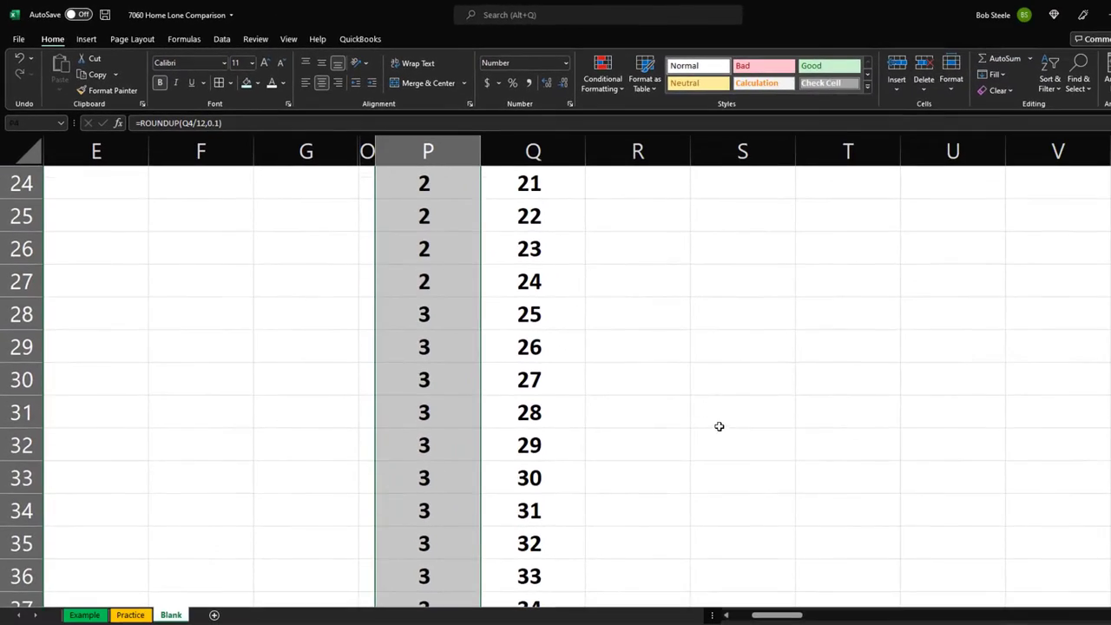
Step: Enter 0 for Year, Payment, Interest and Loan Decrease in the month-0 row (P3, R3, S3 and T3)
{"action": "left_click", "coordinate": [427, 250]}
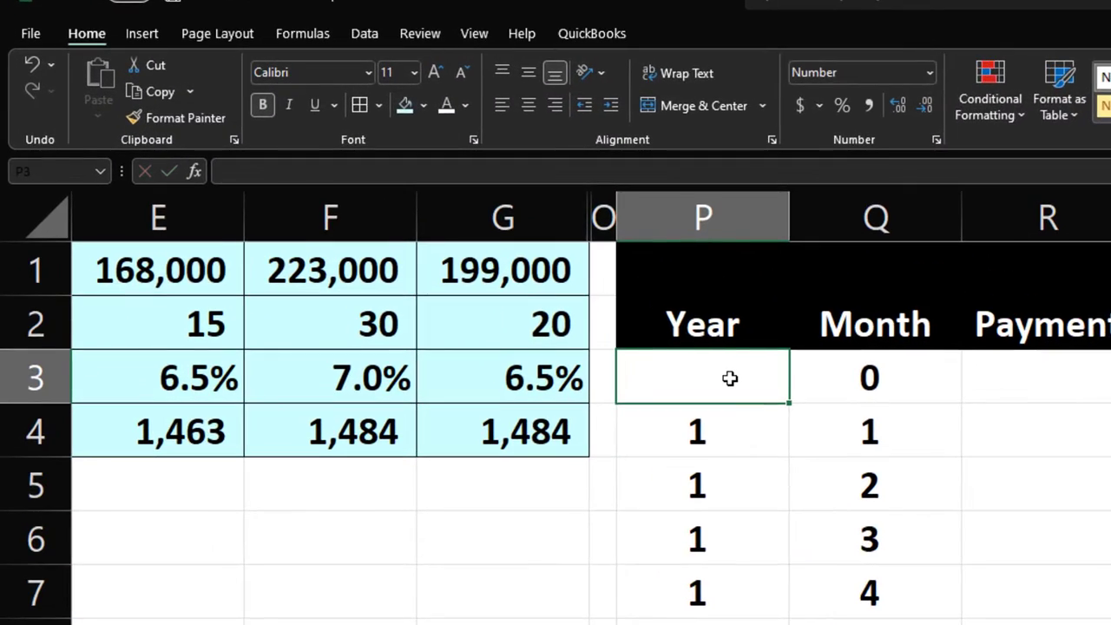
{"action": "type", "text": "0"}
{"action": "key", "text": "Tab"}
{"action": "key", "text": "Tab"}
{"action": "type", "text": "0"}
{"action": "key", "text": "Tab"}
{"action": "type", "text": "0"}
{"action": "key", "text": "Tab"}
{"action": "type", "text": "0"}
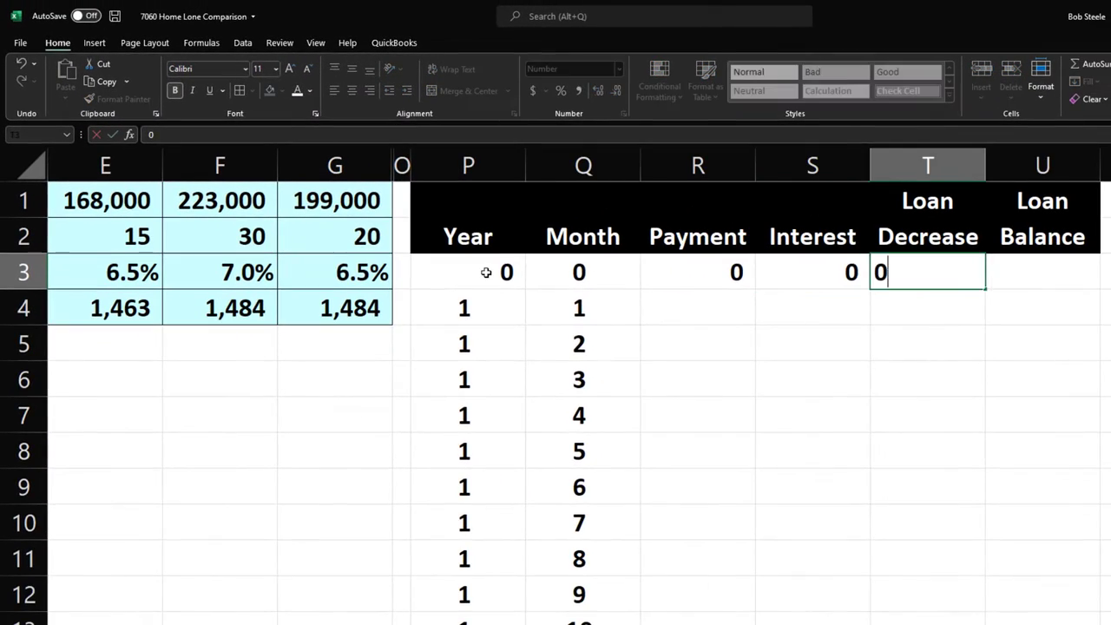
{"action": "key", "text": "Tab"}
Step: Set the opening Loan Balance in U3 to the second loan's amount with the formula =F1
{"action": "type", "text": "="}
{"action": "key", "text": "Left"}
{"action": "key", "text": "Left"}
{"action": "key", "text": "Left"}
{"action": "key", "text": "Left"}
{"action": "key", "text": "Left"}
{"action": "key", "text": "Left"}
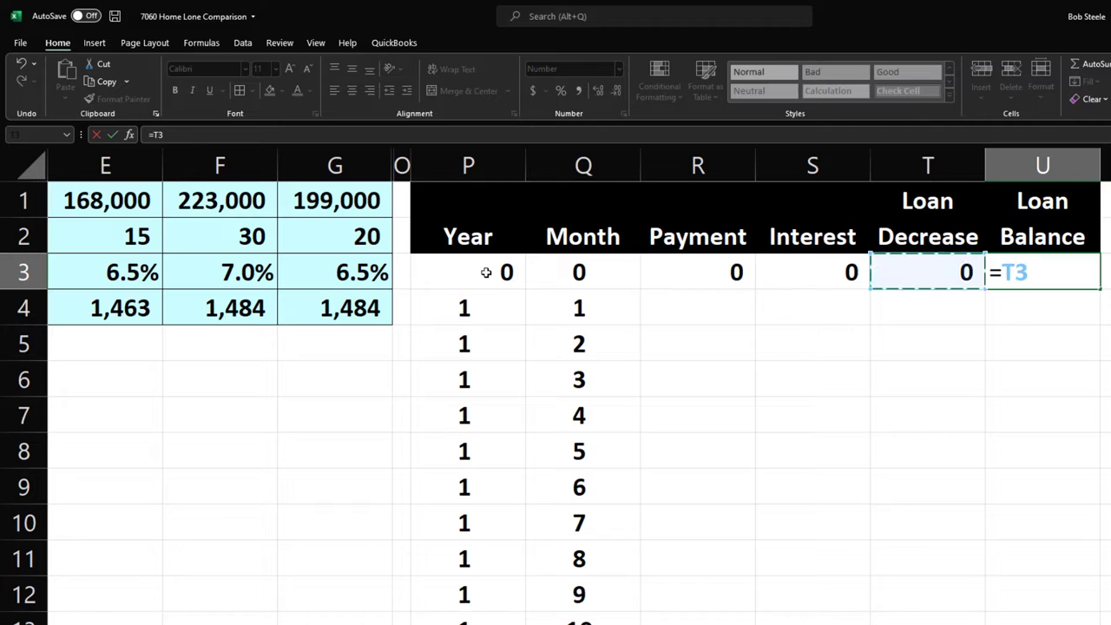
{"action": "key", "text": "Left"}
{"action": "key", "text": "Left"}
{"action": "key", "text": "Up"}
{"action": "key", "text": "Up"}
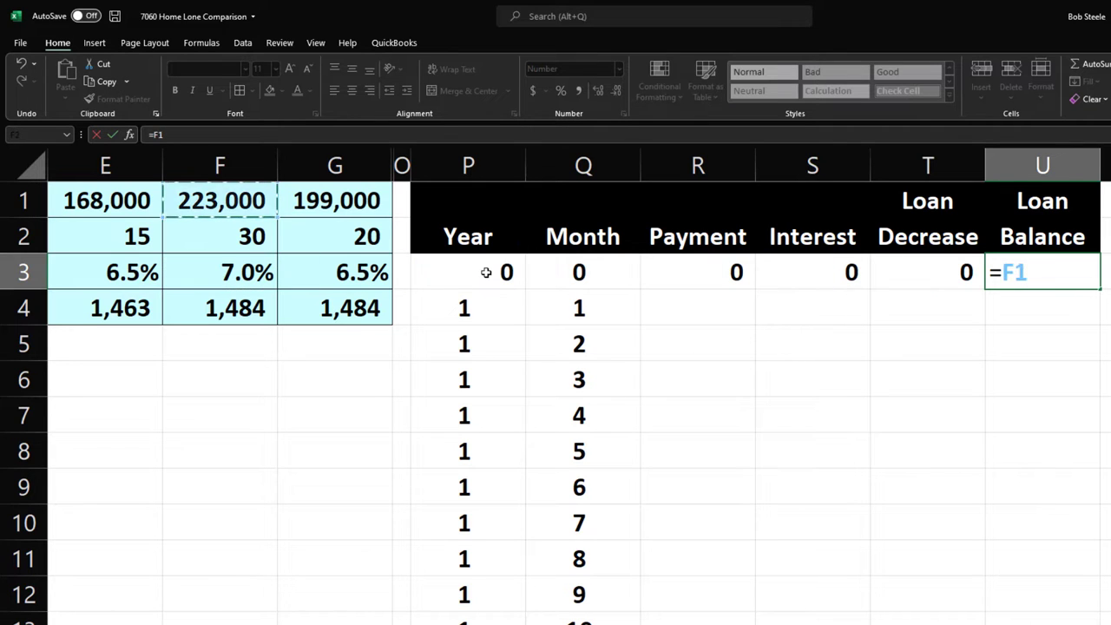
{"action": "key", "text": "Return"}
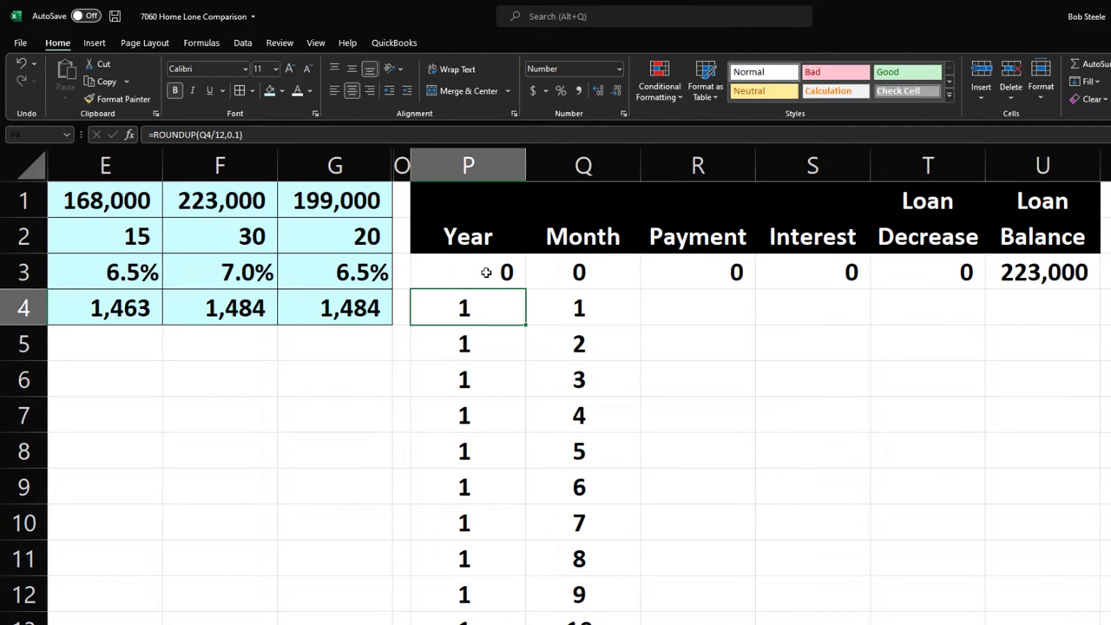
Step: Center the Year value in the month-0 row (P3) to match the rest of the column
{"action": "key", "text": "Right"}
{"action": "key", "text": "Right"}
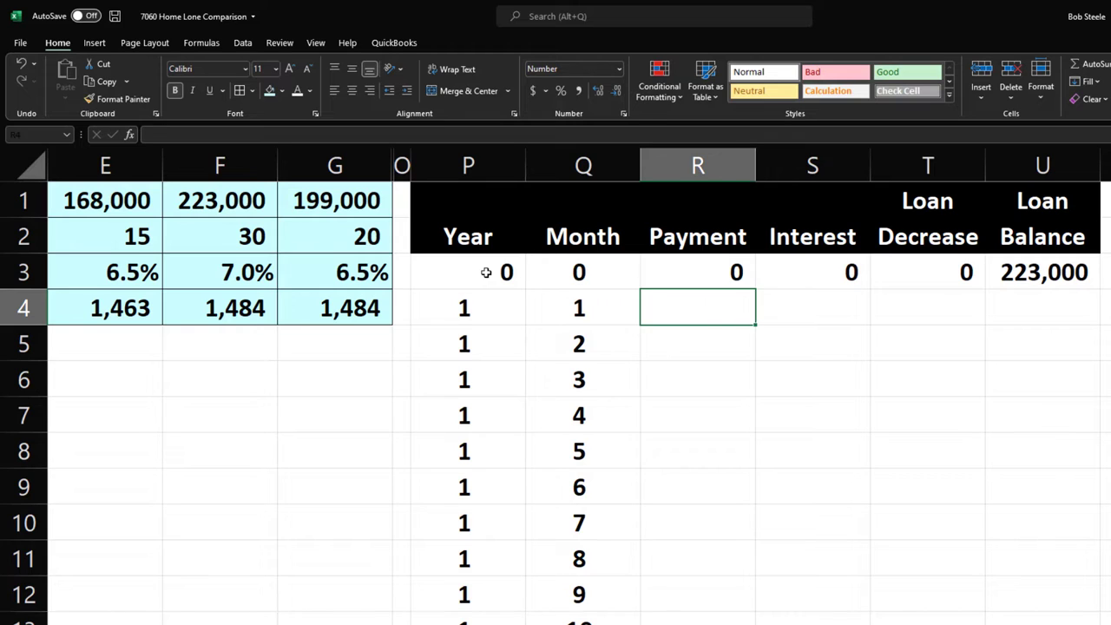
{"action": "left_click", "coordinate": [486, 273]}
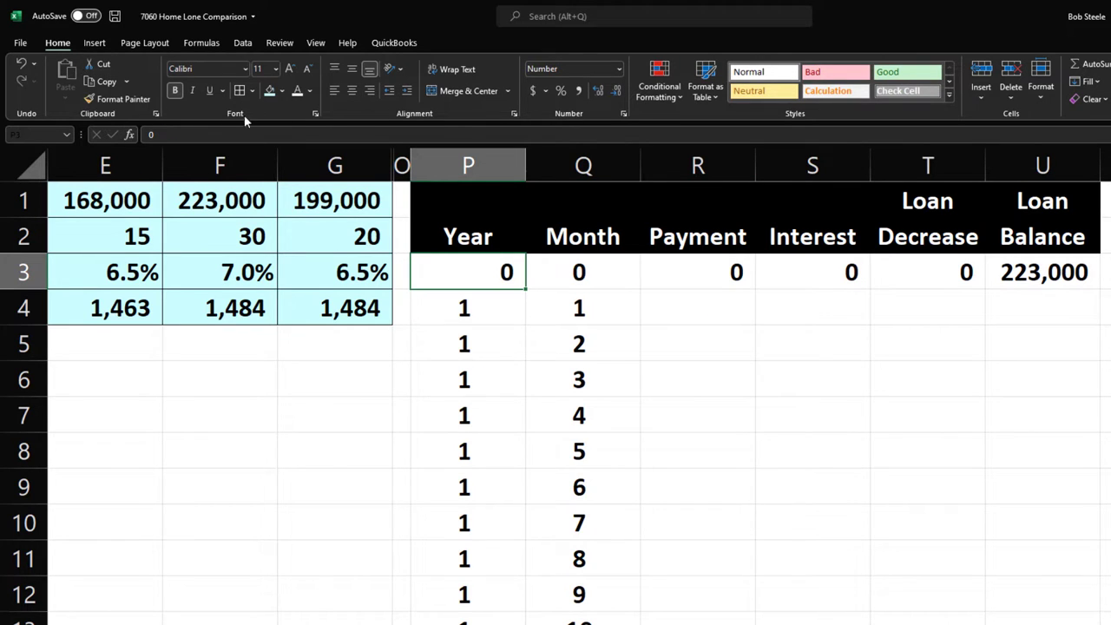
{"action": "left_click", "coordinate": [352, 91]}
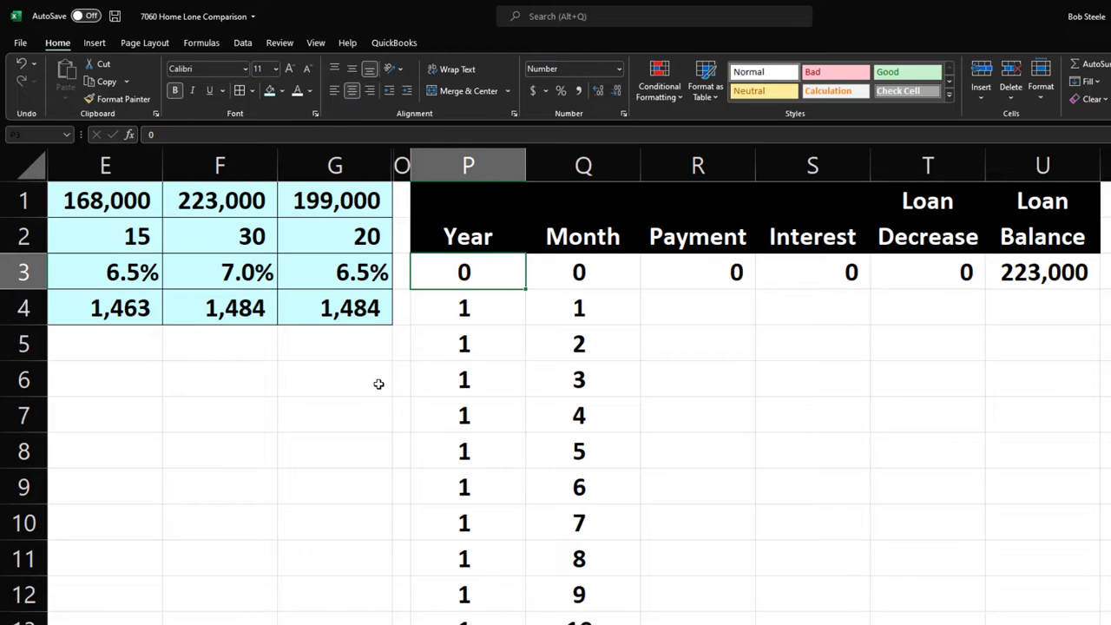
Step: Enter the month-1 Payment in R4 as an absolute reference to the second loan's monthly payment, =$F$4
{"action": "key", "text": "Down"}
{"action": "key", "text": "Right"}
{"action": "key", "text": "Right"}
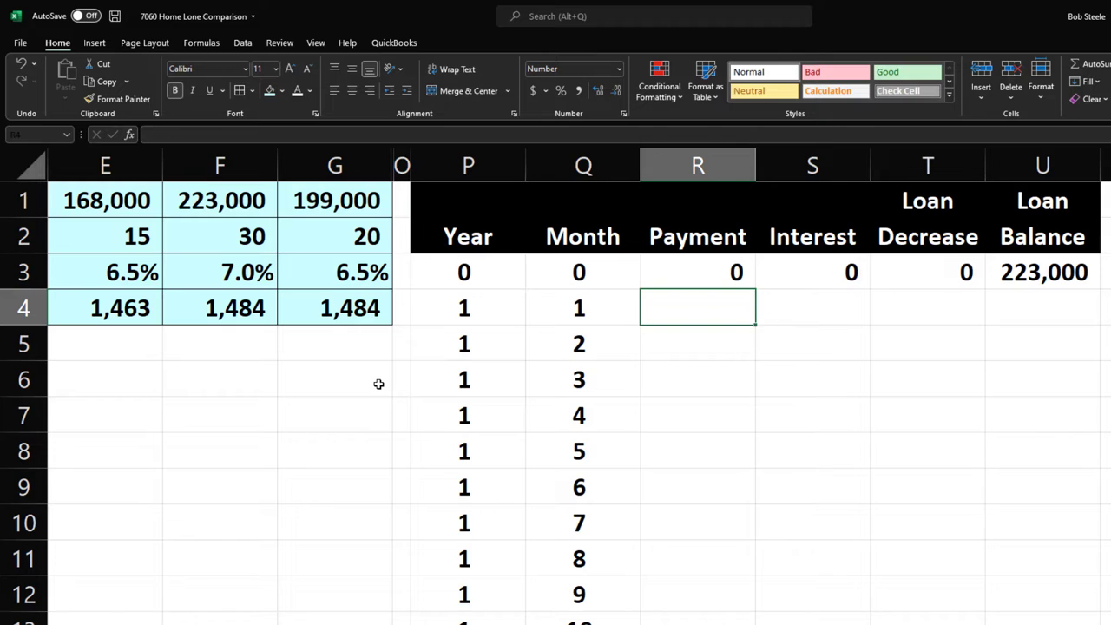
{"action": "type", "text": "="}
{"action": "key", "text": "Left"}
{"action": "key", "text": "ctrl+Left"}
{"action": "key", "text": "ctrl+Left"}
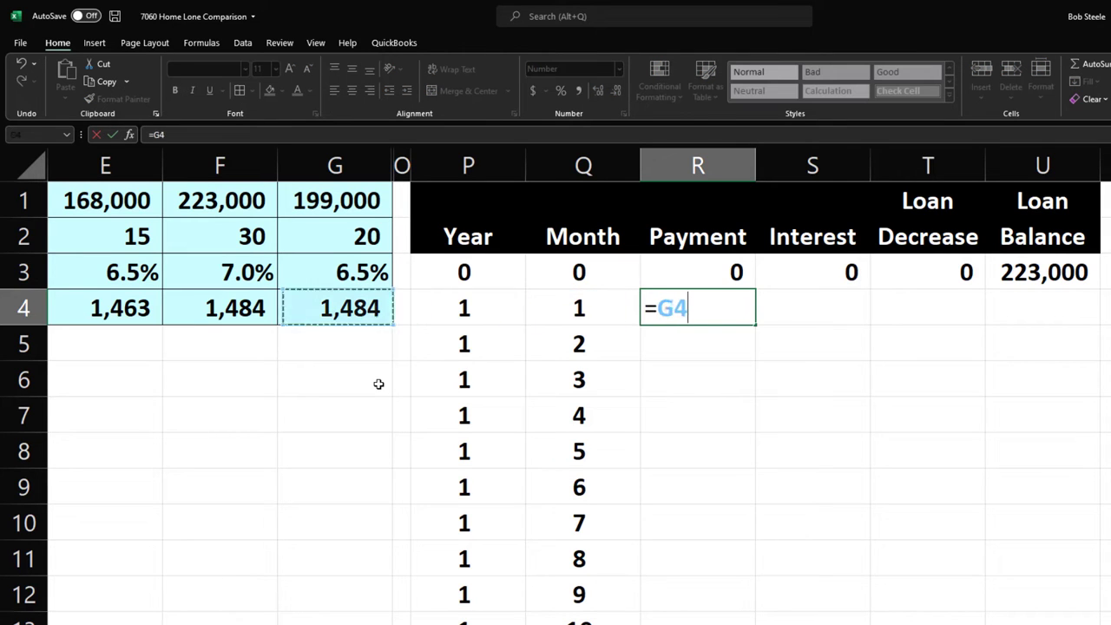
{"action": "key", "text": "Left"}
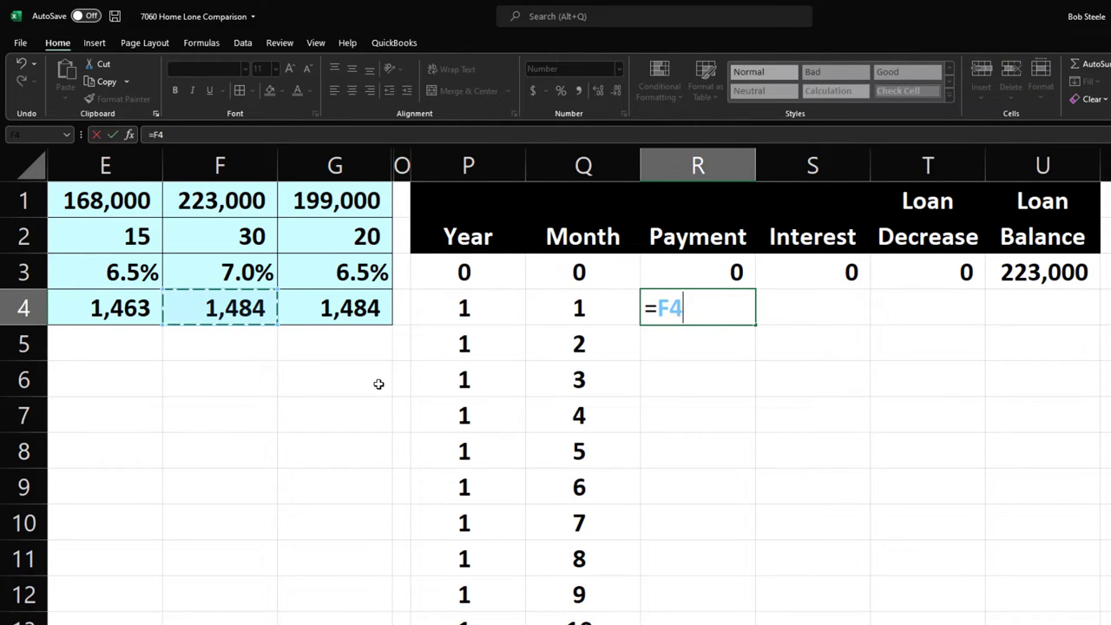
{"action": "key", "text": "F4"}
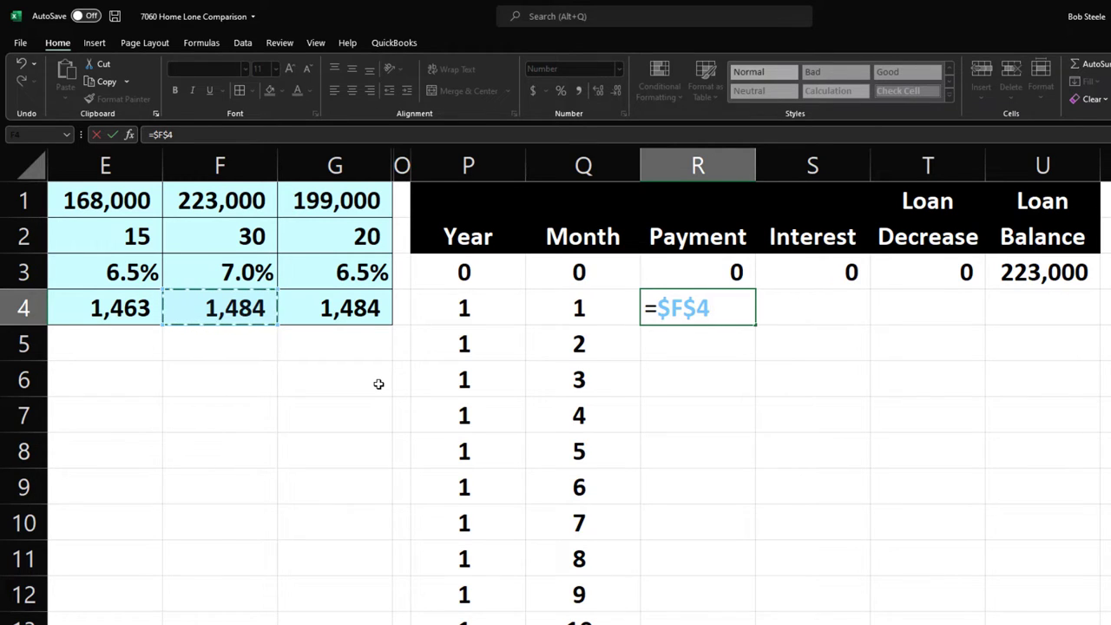
{"action": "key", "text": "Return"}
Step: Calculate the month-1 Interest in S4 from the previous balance and the second loan's rate with =U3*$F$3/12
{"action": "key", "text": "Right"}
{"action": "key", "text": "Up"}
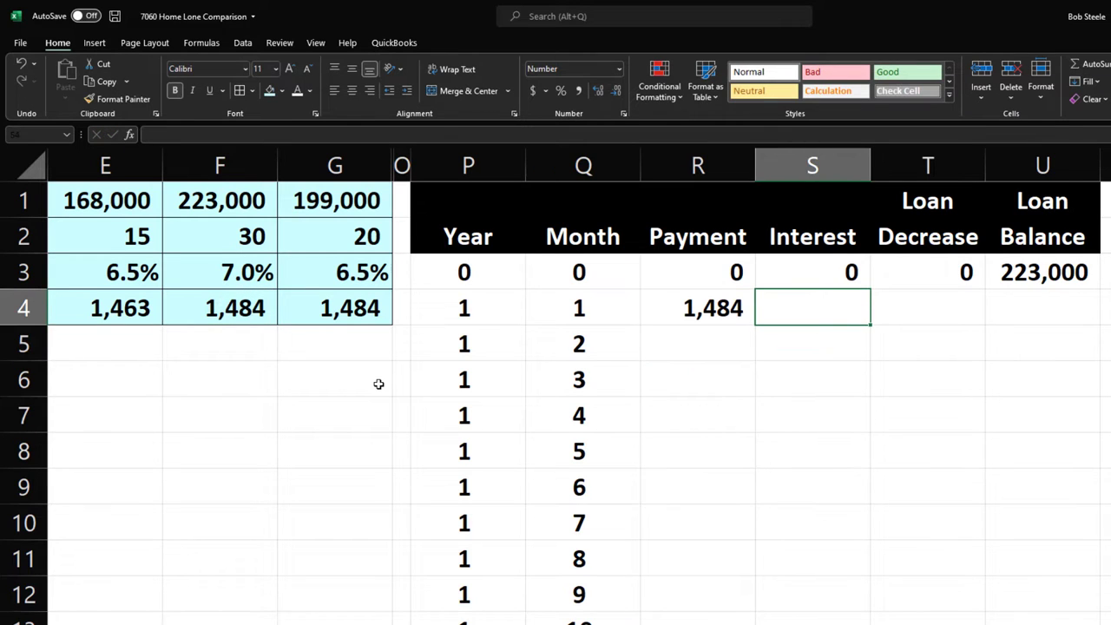
{"action": "type", "text": "="}
{"action": "key", "text": "Right"}
{"action": "key", "text": "Right"}
{"action": "key", "text": "Up"}
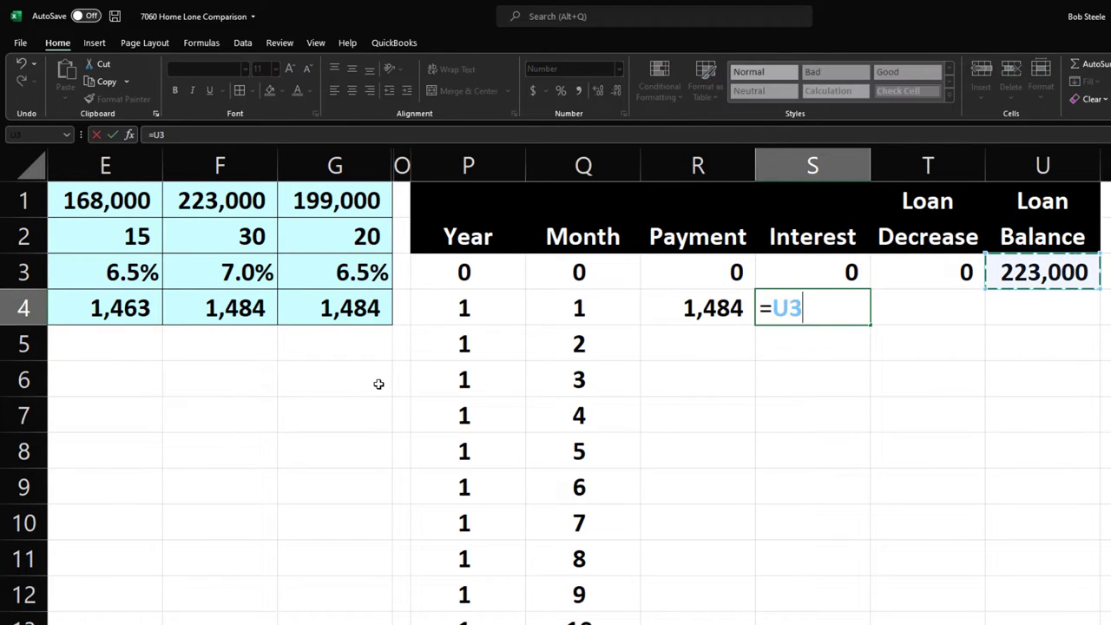
{"action": "type", "text": "*"}
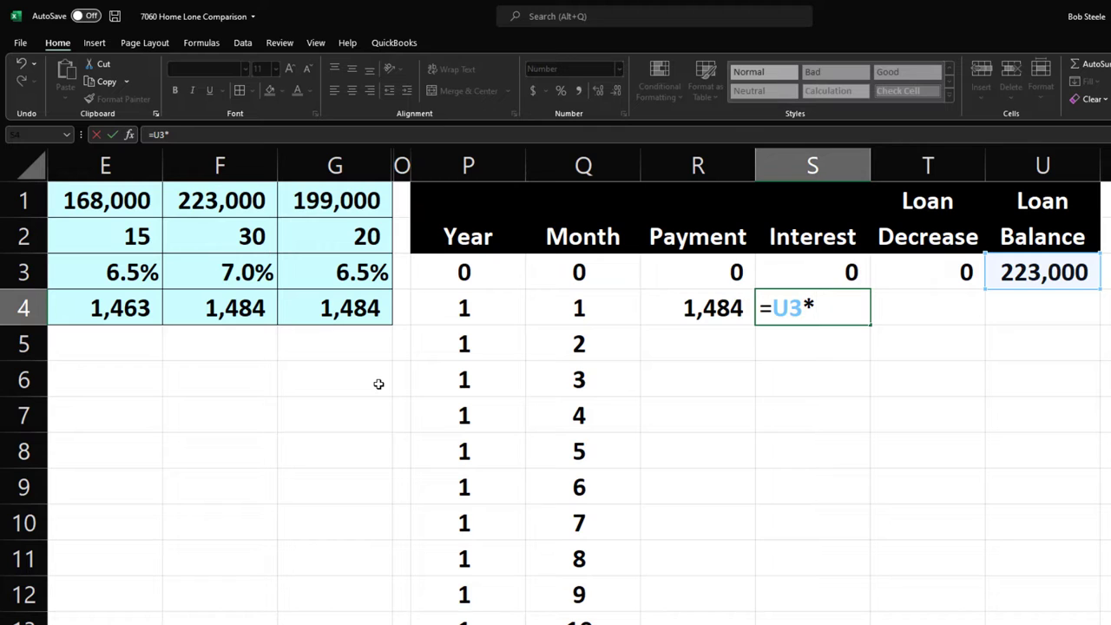
{"action": "key", "text": "Left"}
{"action": "key", "text": "Left"}
{"action": "key", "text": "Left"}
{"action": "key", "text": "Left"}
{"action": "key", "text": "Left"}
{"action": "key", "text": "Left"}
{"action": "key", "text": "Up"}
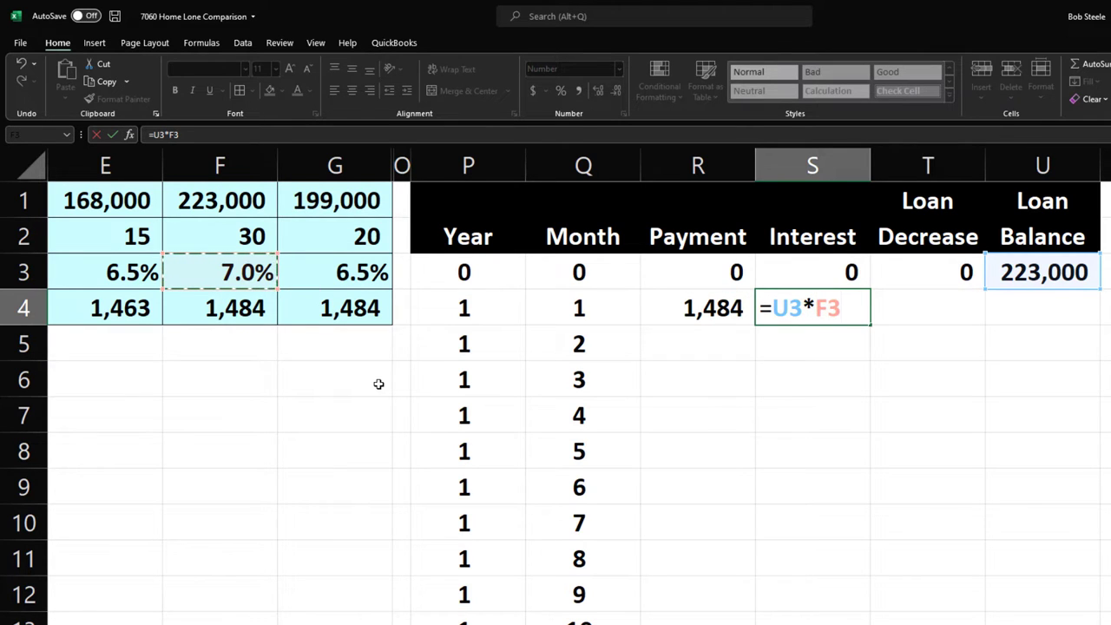
{"action": "type", "text": "/1"}
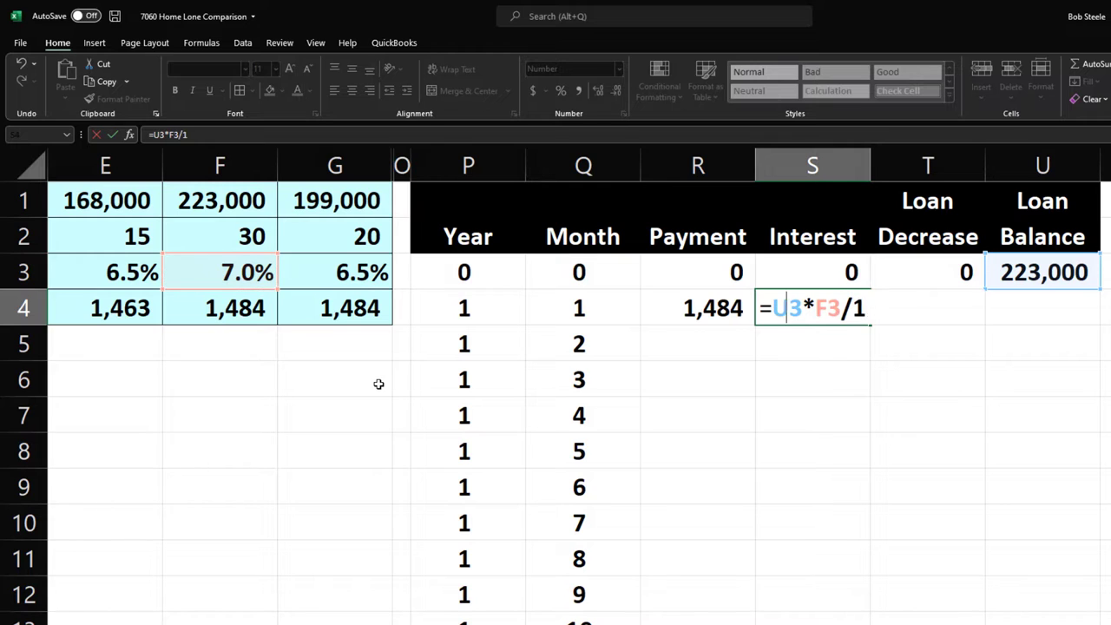
{"action": "type", "text": "2"}
{"action": "key", "text": "F4"}
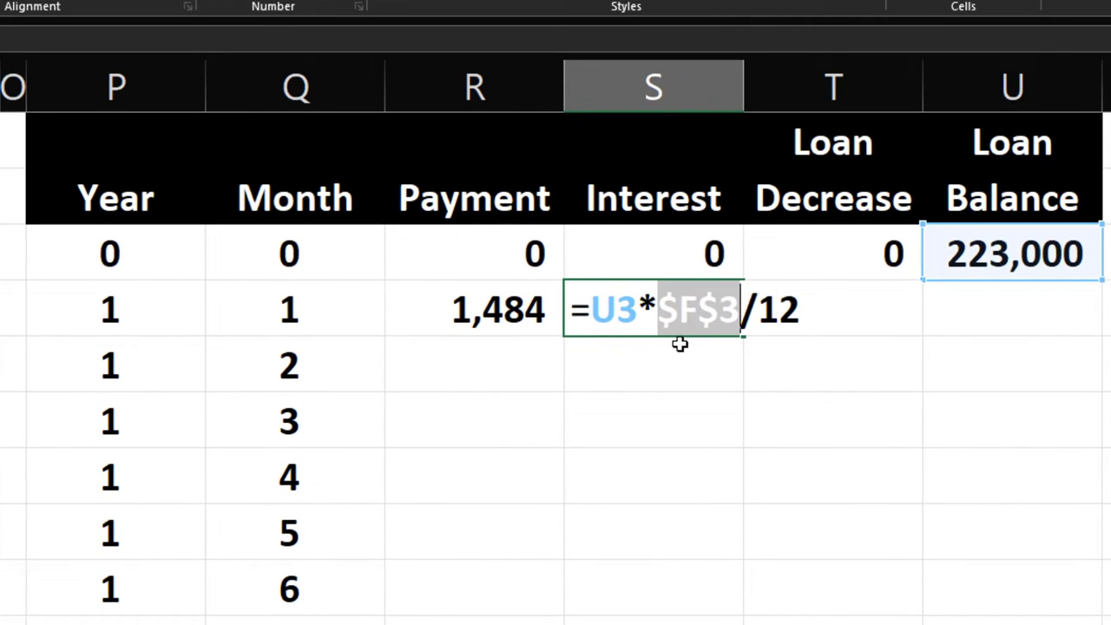
{"action": "key", "text": "Return"}
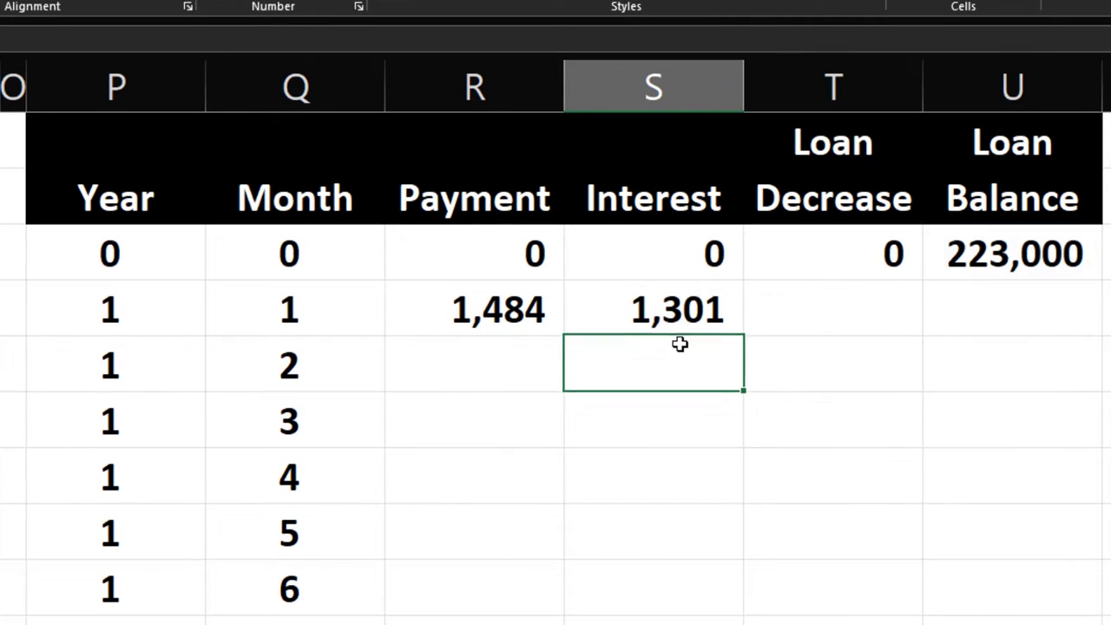
Step: Calculate the month-1 Loan Decrease in T4 as payment minus interest with the formula =R4-S4
{"action": "key", "text": "Up"}
{"action": "key", "text": "Right"}
{"action": "type", "text": "="}
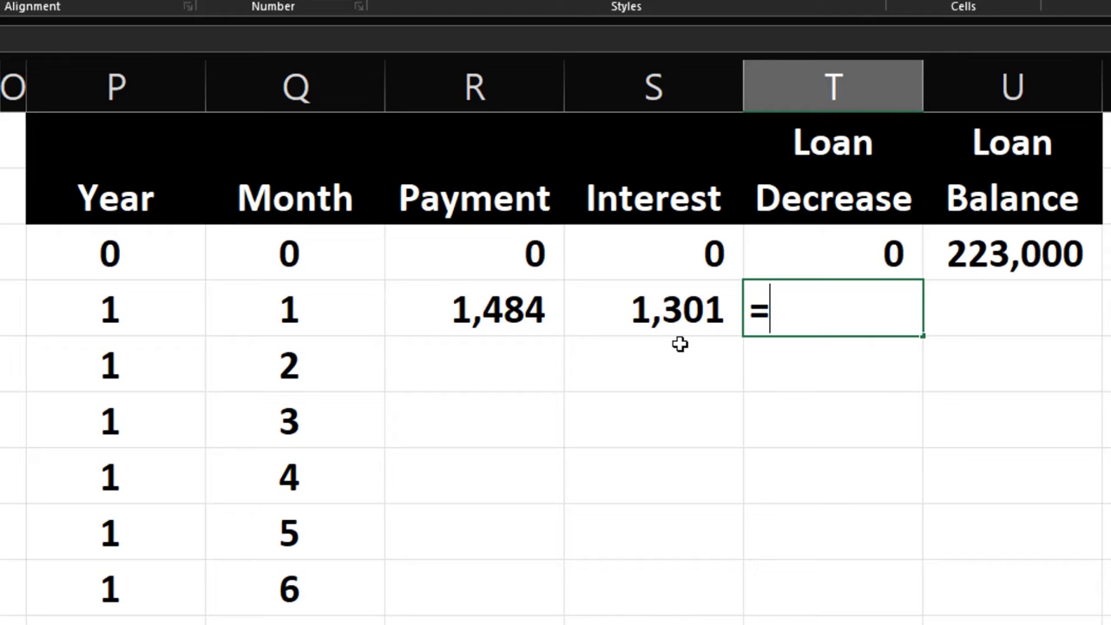
{"action": "key", "text": "Left"}
{"action": "key", "text": "Left"}
{"action": "key", "text": "Left"}
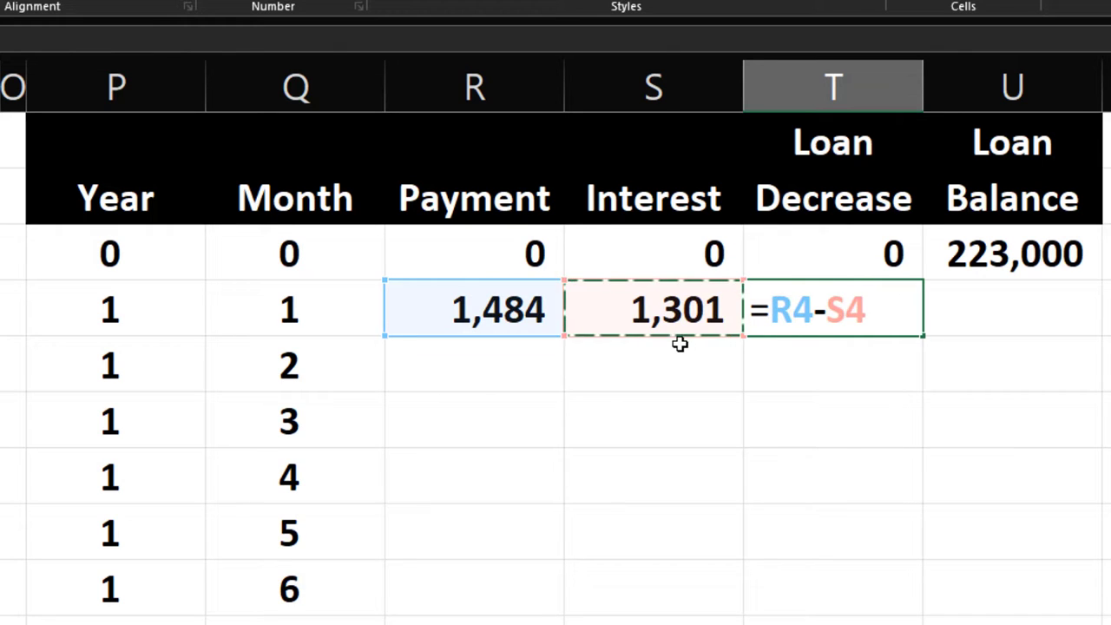
{"action": "key", "text": "Return"}
Step: Calculate the month-1 Loan Balance in U4 as the prior balance minus the loan decrease with =U3-T4
{"action": "key", "text": "Right"}
{"action": "key", "text": "Up"}
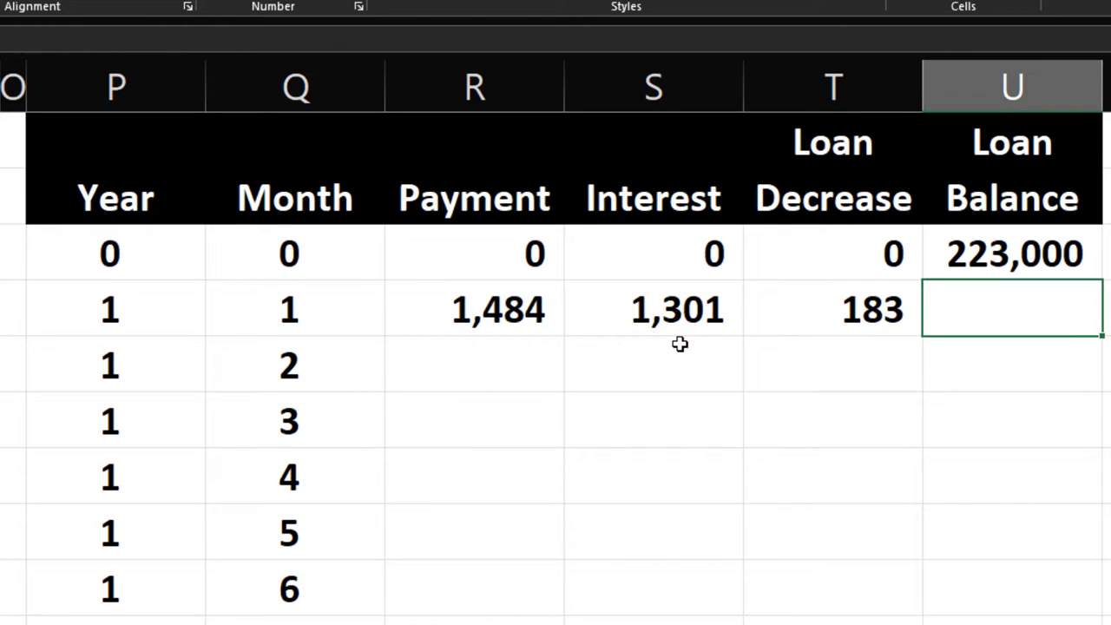
{"action": "type", "text": "="}
{"action": "key", "text": "Up"}
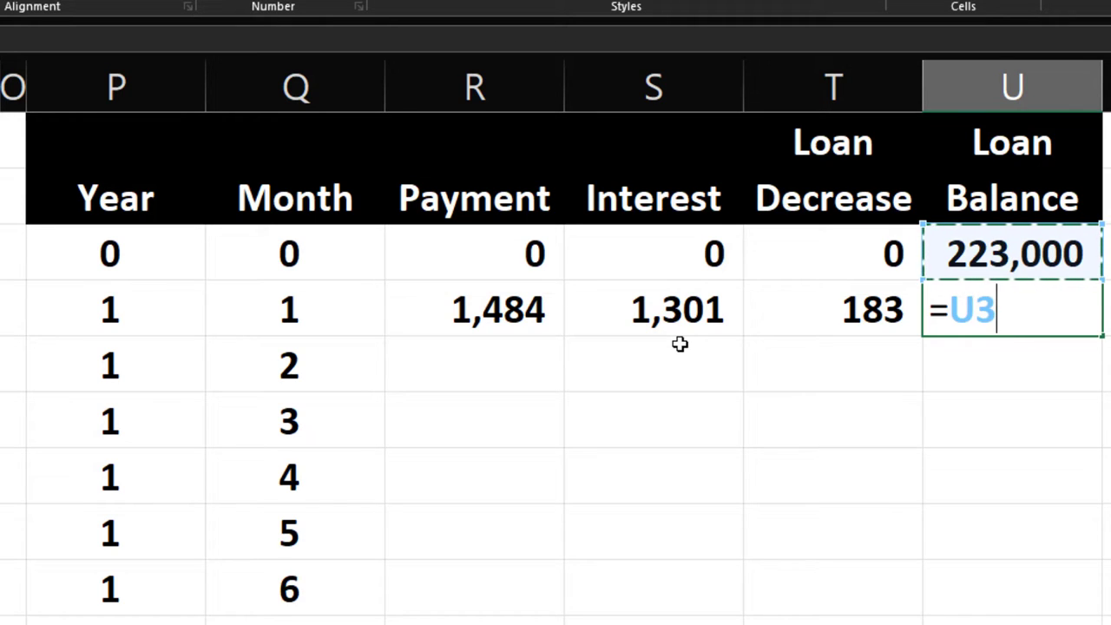
{"action": "type", "text": "-"}
{"action": "key", "text": "Left"}
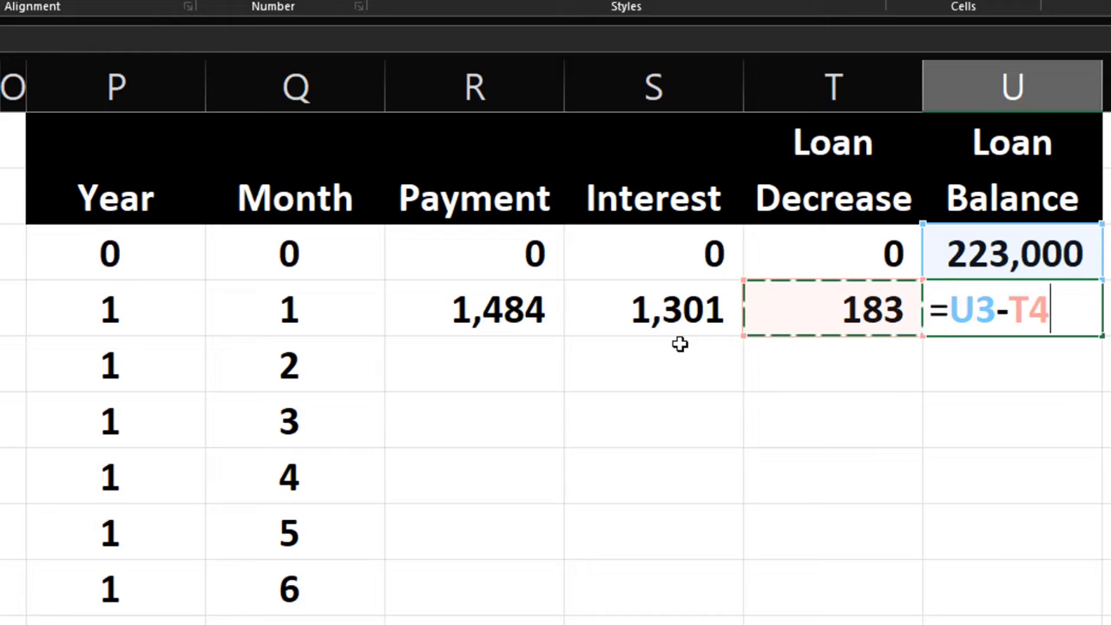
{"action": "key", "text": "Return"}
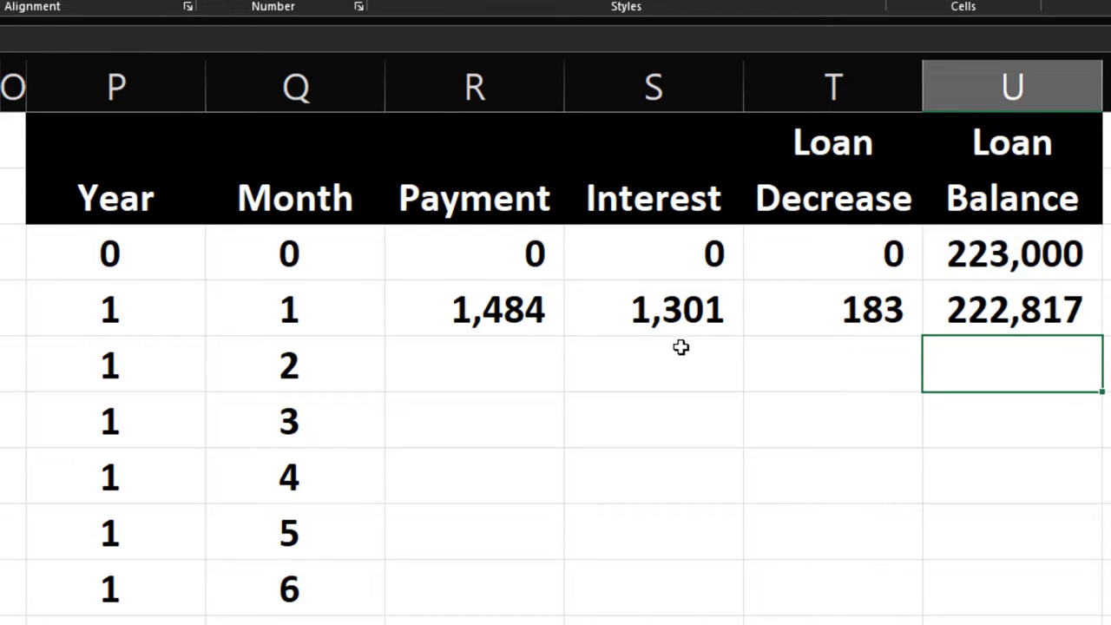
Step: Fill the Payment, Interest, Loan Decrease and Loan Balance formulas from R4:U4 down to month 360 and check the final balance
{"action": "left_click_drag", "start_coordinate": [473, 314], "coordinate": [1037, 323]}
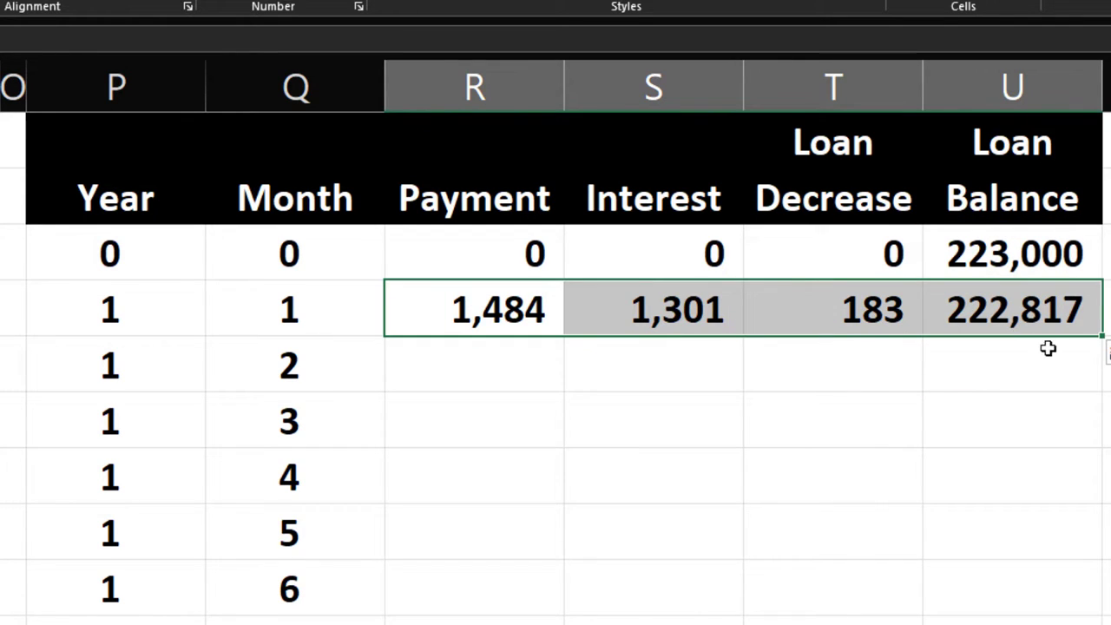
{"action": "double_click", "coordinate": [1101, 338]}
{"action": "scroll", "coordinate": [1034, 431], "scroll_direction": "down", "scroll_amount": 20}
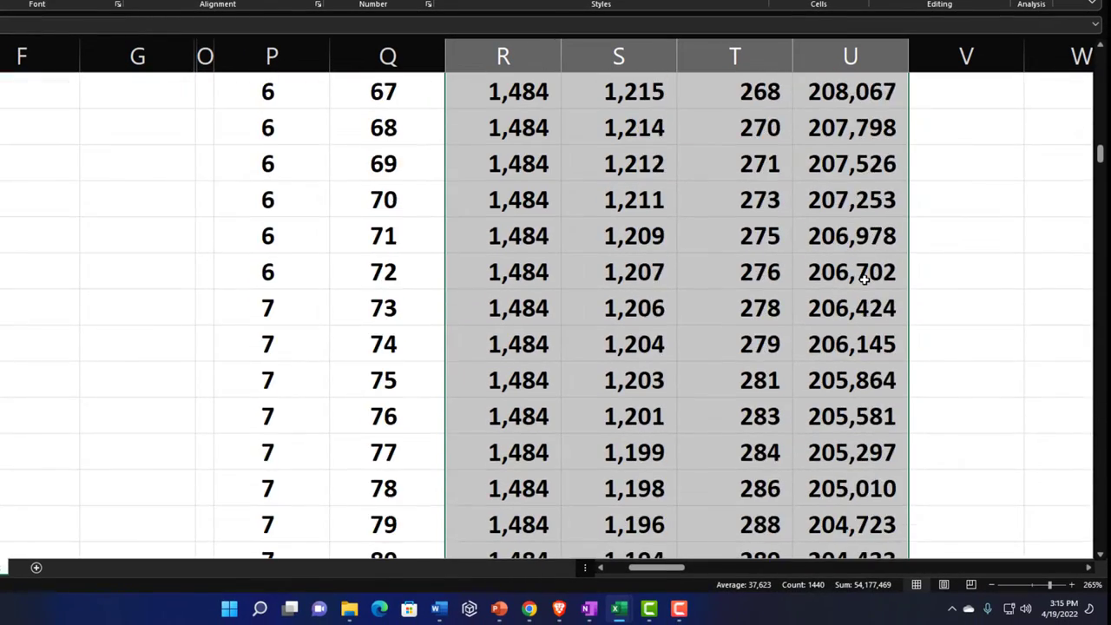
{"action": "scroll", "coordinate": [865, 278], "scroll_direction": "down", "scroll_amount": 20}
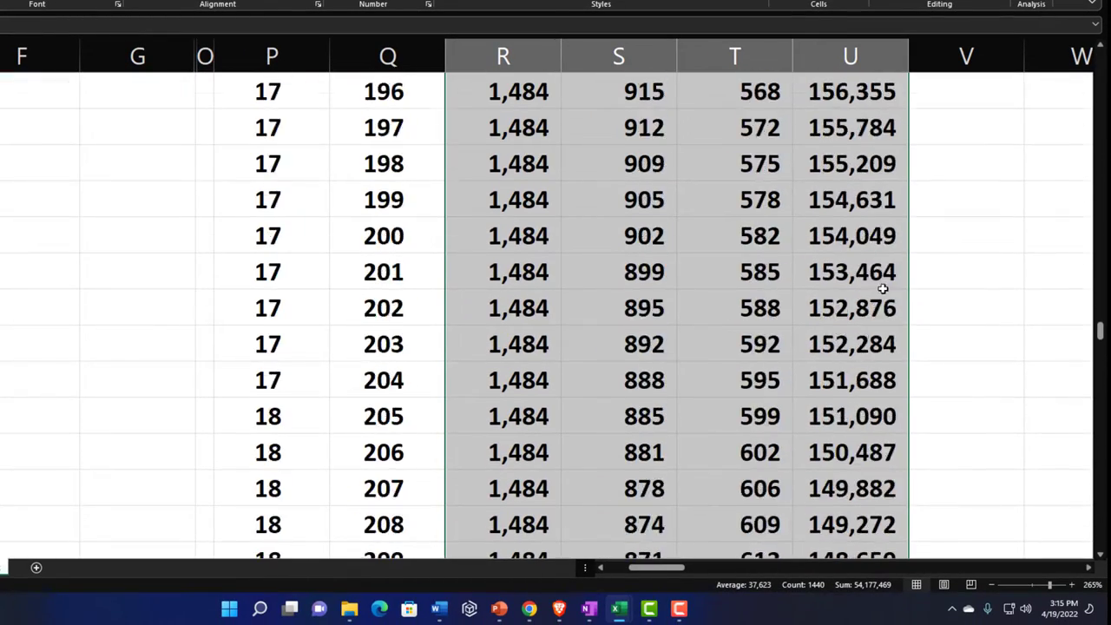
{"action": "scroll", "coordinate": [883, 289], "scroll_direction": "down", "scroll_amount": 20}
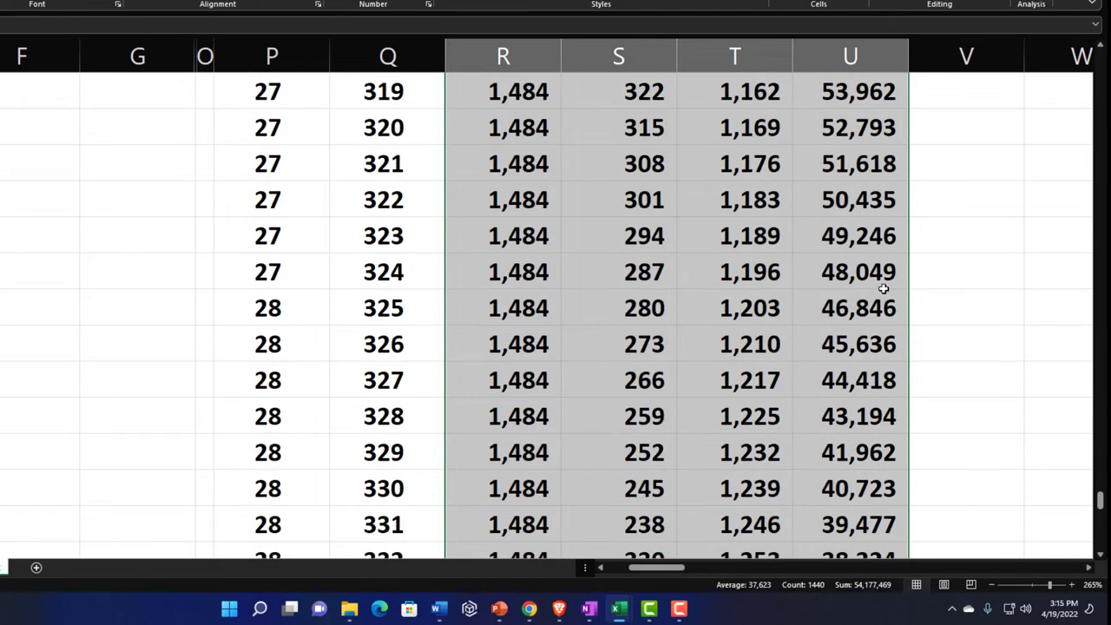
{"action": "scroll", "coordinate": [883, 289], "scroll_direction": "down", "scroll_amount": 11}
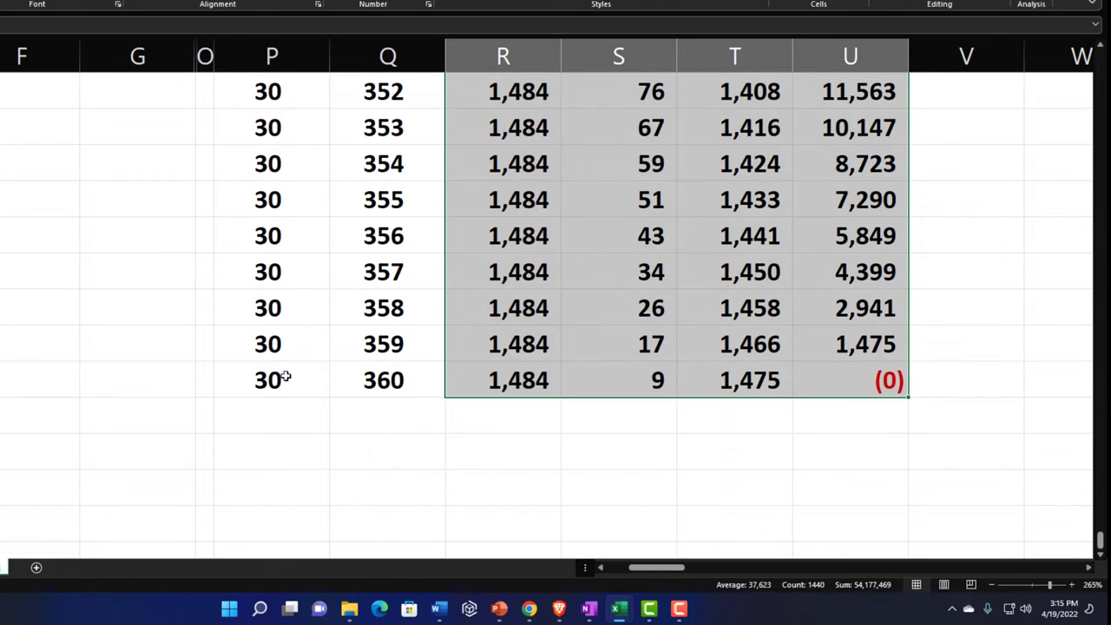
Step: Apply the light blue fill and cell borders to the second loan's amortization data in P3:U363
{"action": "left_click_drag", "start_coordinate": [284, 379], "coordinate": [823, 164]}
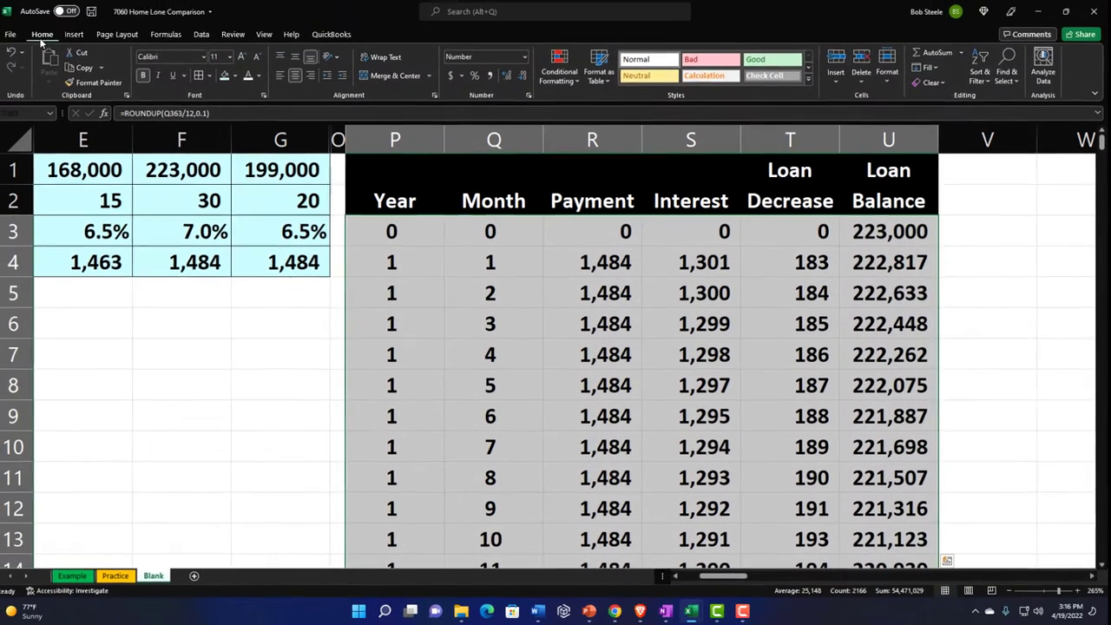
{"action": "key", "text": "ctrl+BackSpace"}
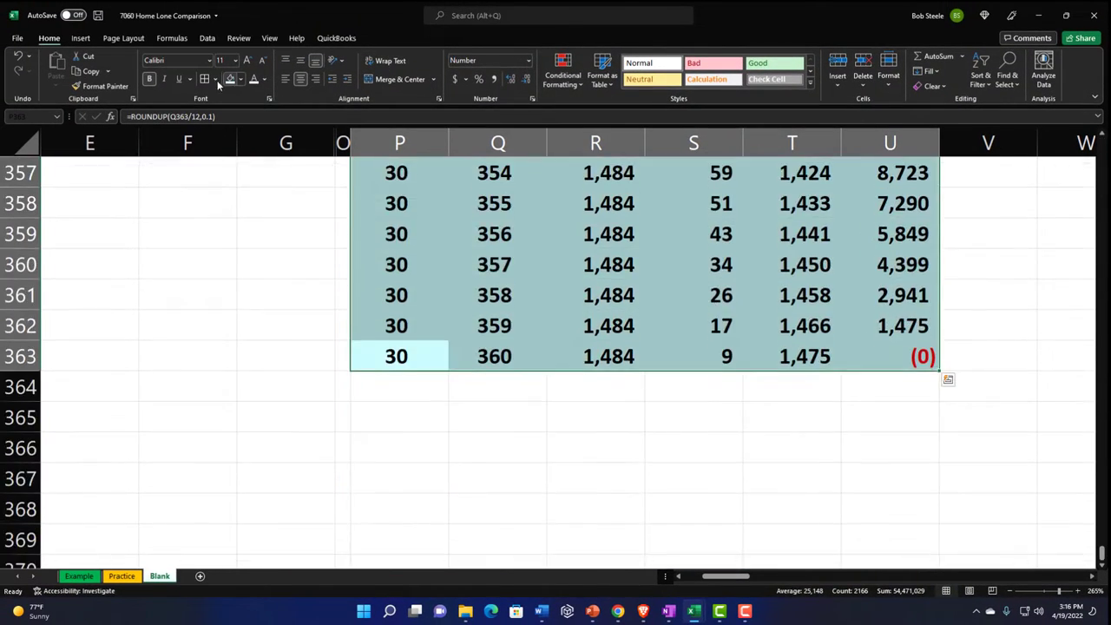
{"action": "left_click", "coordinate": [205, 81]}
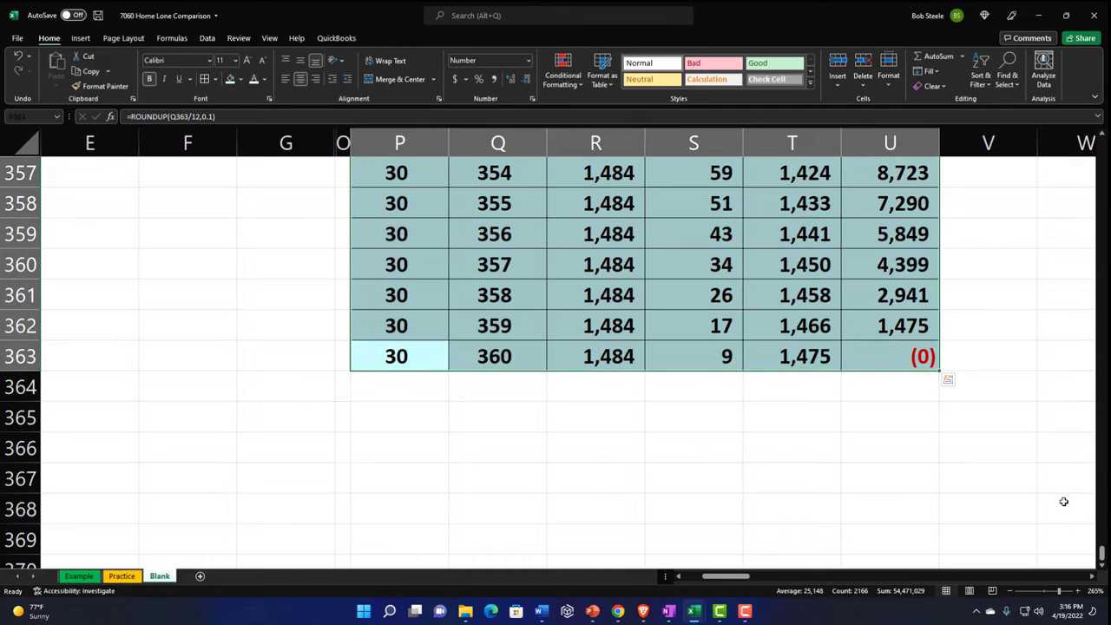
Step: Narrow the Year and Month columns (P and Q) of the second loan's amortization table
{"action": "left_click_drag", "start_coordinate": [1102, 552], "coordinate": [1084, 132]}
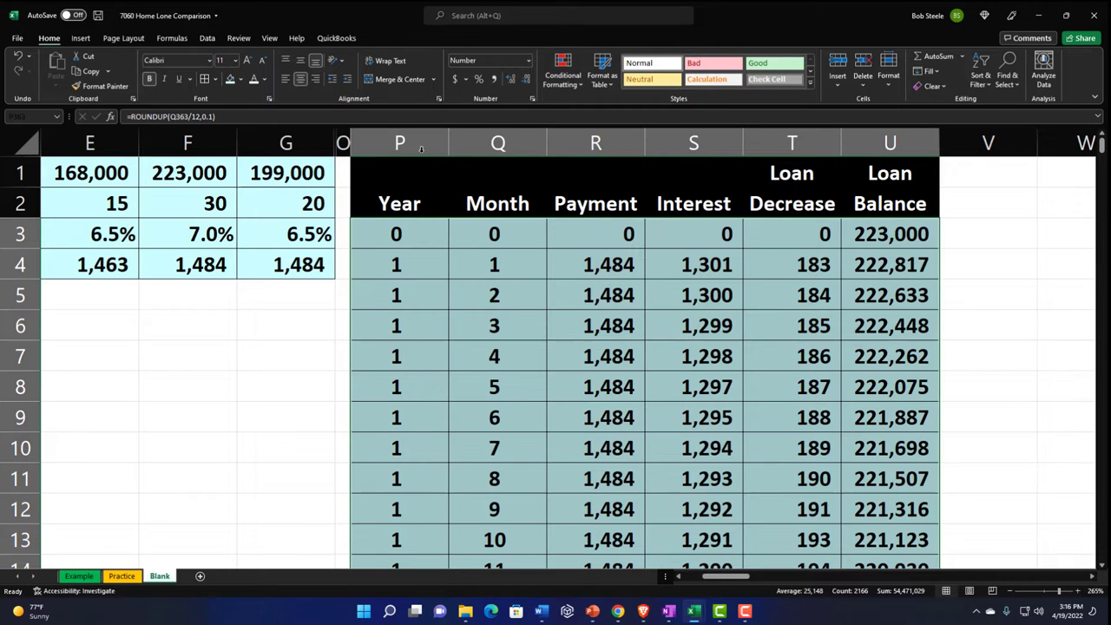
{"action": "left_click_drag", "start_coordinate": [399, 142], "coordinate": [427, 142]}
{"action": "left_click", "coordinate": [423, 234]}
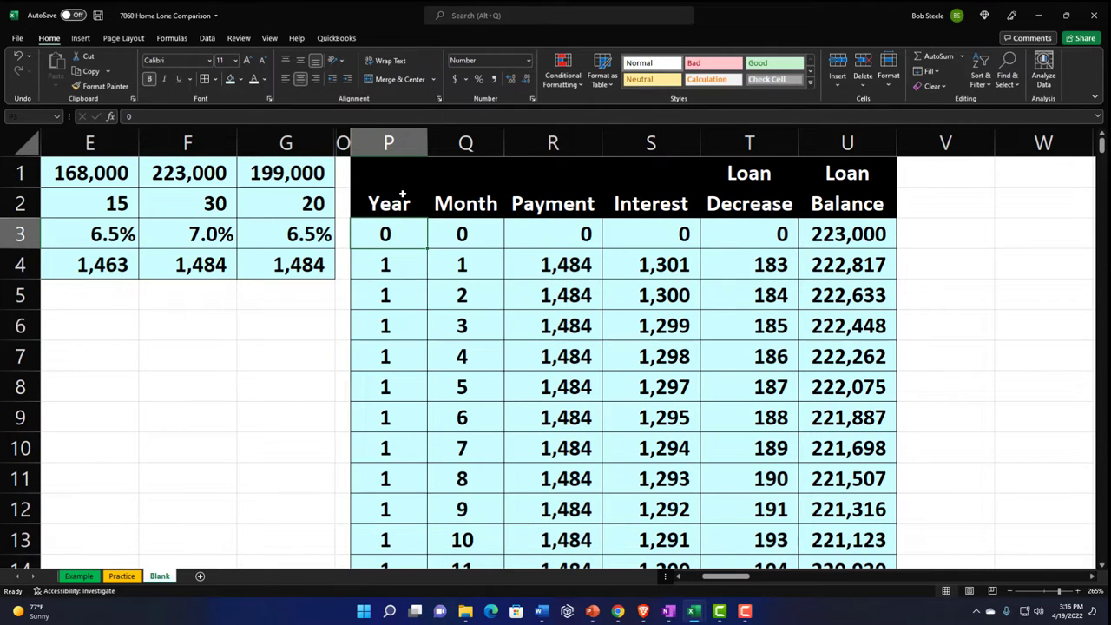
Step: Copy the formatting of the narrow spacer column O onto column V to make a matching spacer
{"action": "left_click", "coordinate": [343, 139]}
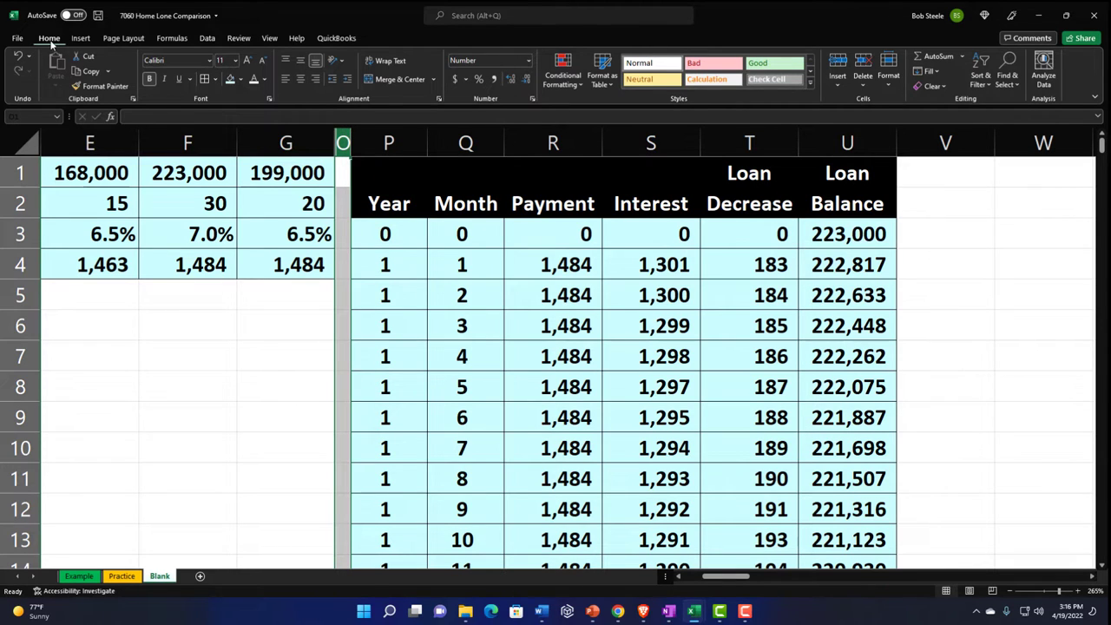
{"action": "left_click", "coordinate": [102, 87]}
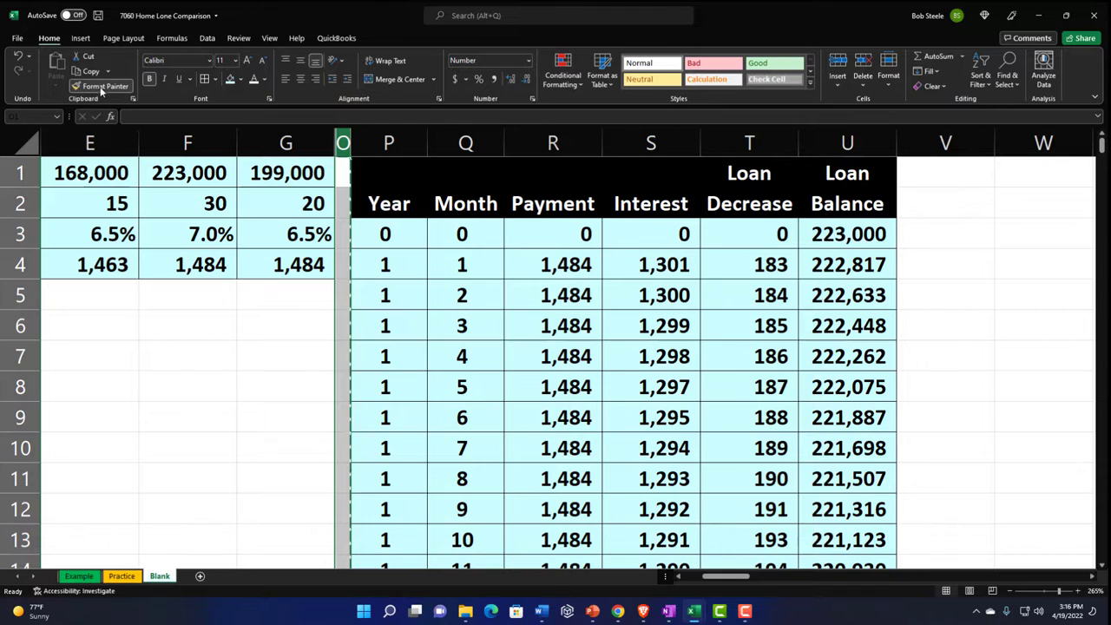
{"action": "left_click", "coordinate": [942, 140]}
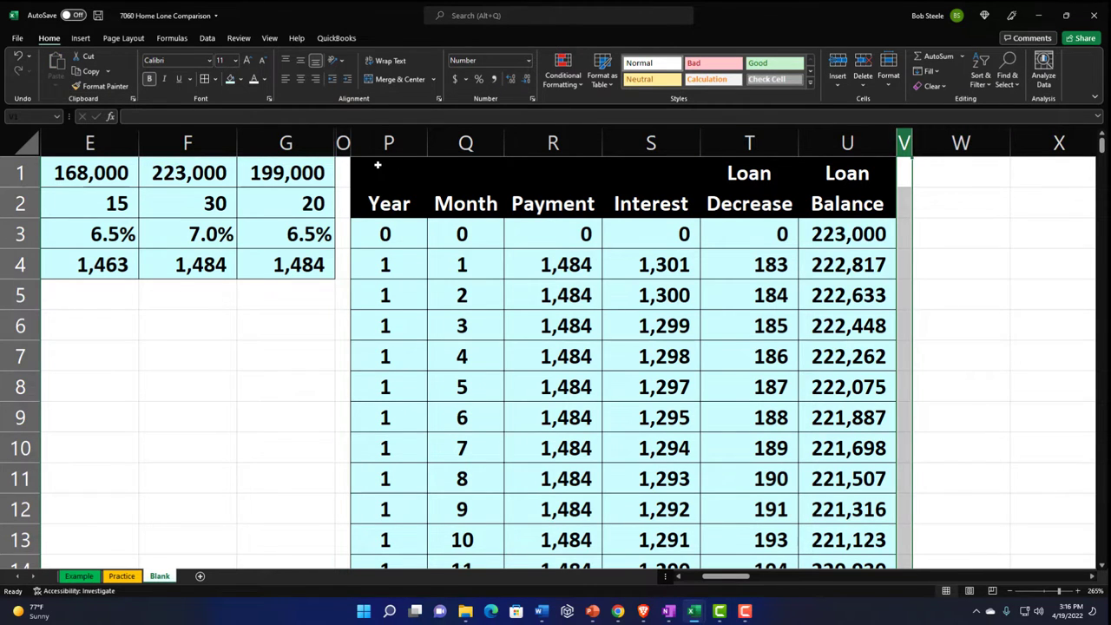
Step: Copy the amortization table headers from P1:U2 and paste them starting at W1 for the third loan
{"action": "left_click_drag", "start_coordinate": [377, 165], "coordinate": [861, 201]}
{"action": "key", "text": "ctrl+c"}
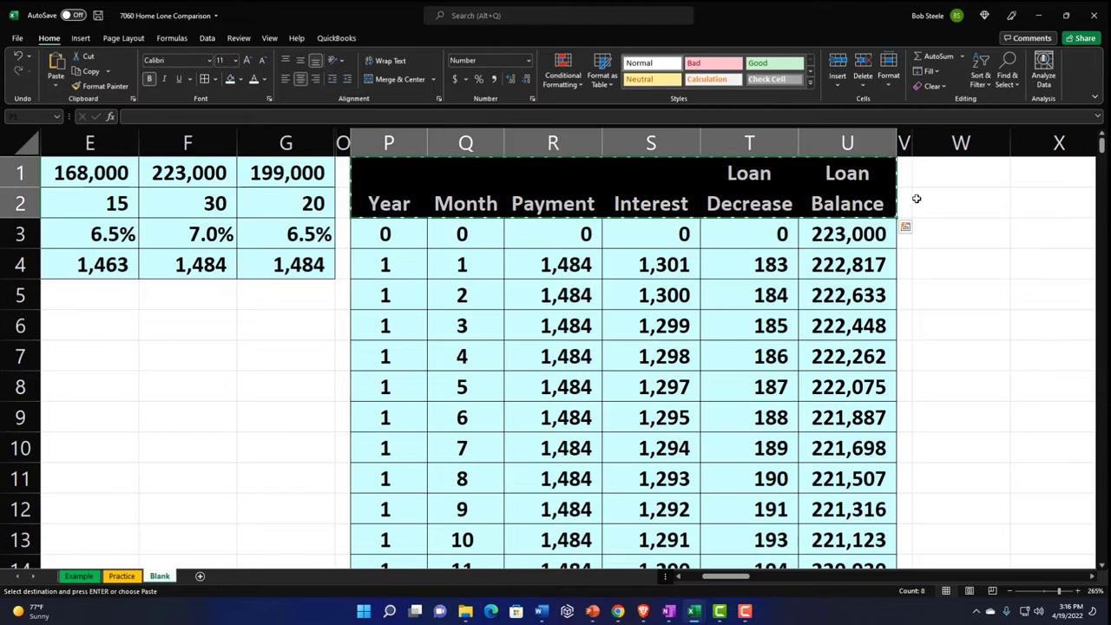
{"action": "left_click", "coordinate": [961, 174]}
{"action": "key", "text": "ctrl+v"}
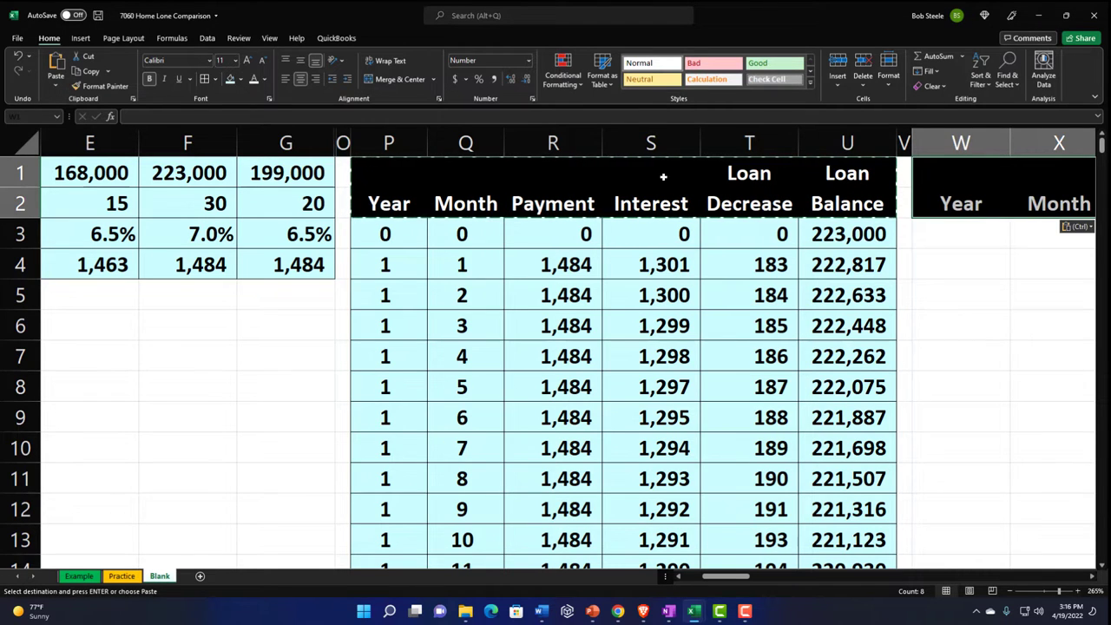
Step: Hide columns O through U, which hold the second loan's amortization table and its spacer
{"action": "left_click_drag", "start_coordinate": [343, 142], "coordinate": [848, 141]}
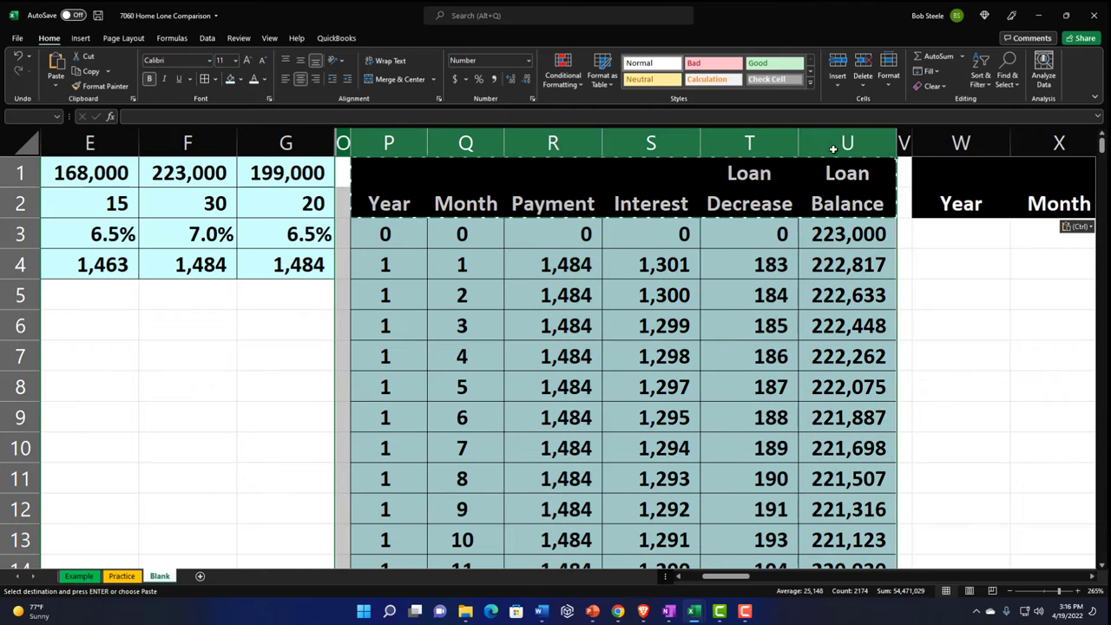
{"action": "right_click", "coordinate": [702, 229]}
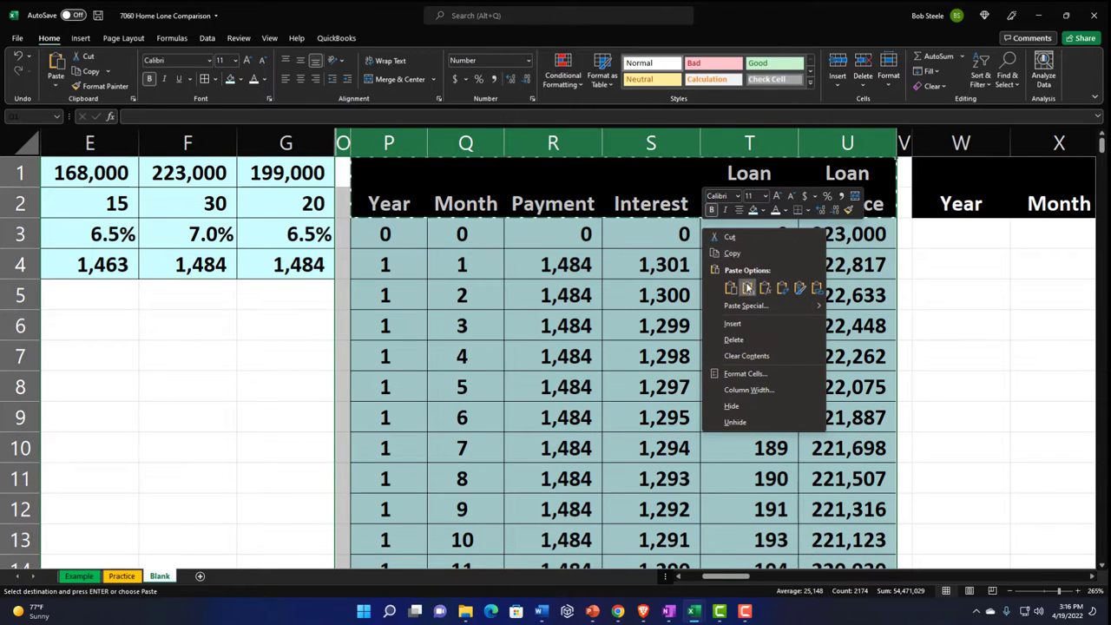
{"action": "left_click", "coordinate": [732, 406]}
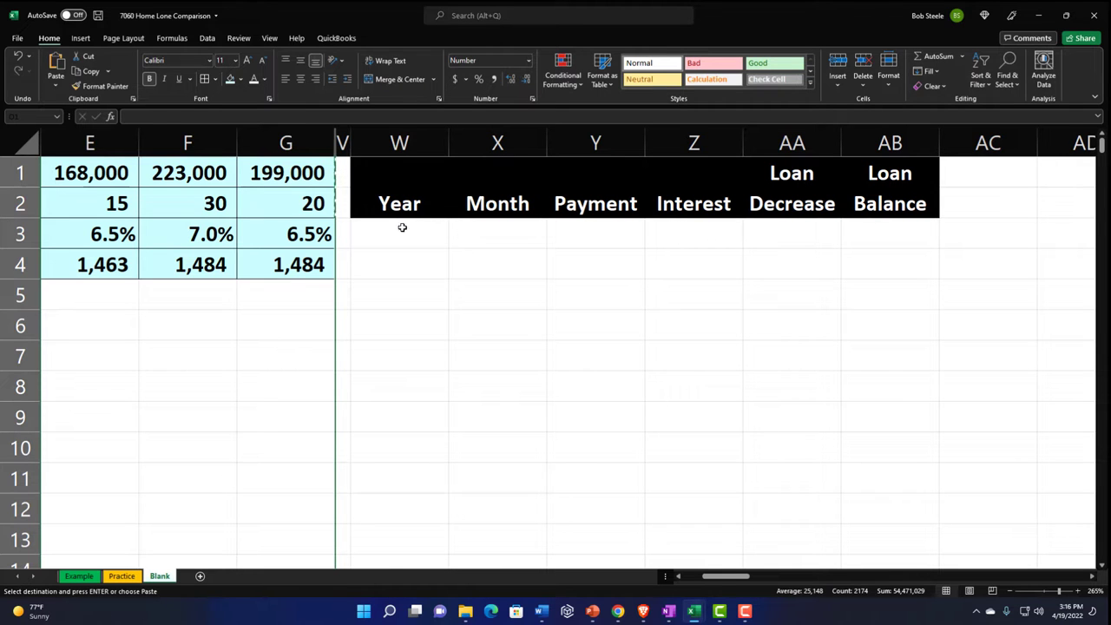
Step: Calculate the third loan's number of months in cell G7 with the formula =12*G2
{"action": "left_click", "coordinate": [279, 349]}
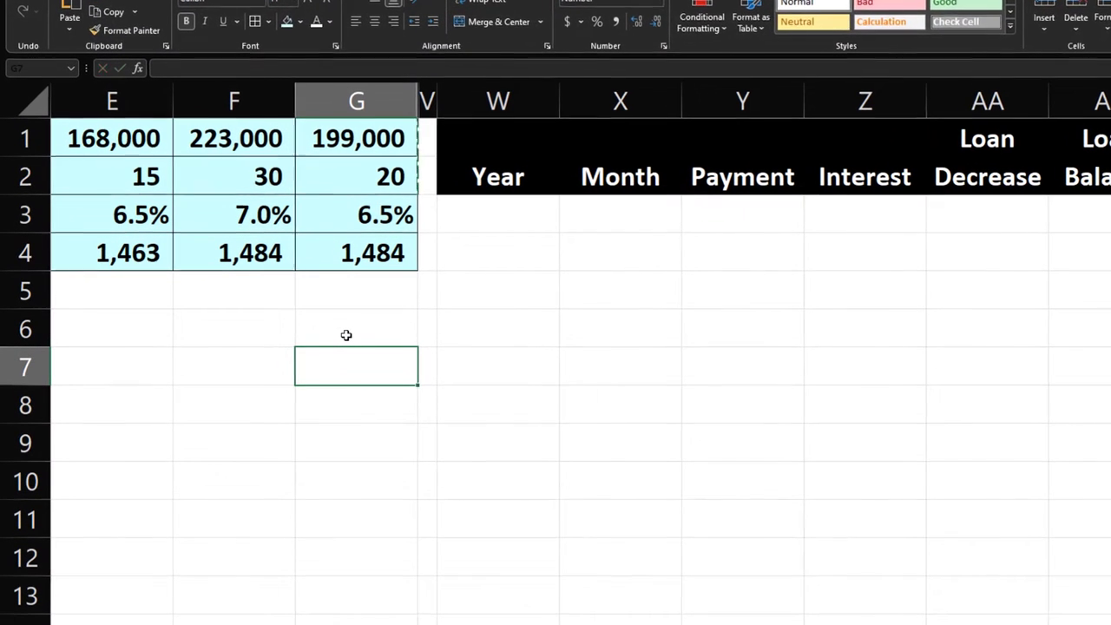
{"action": "type", "text": "=12"}
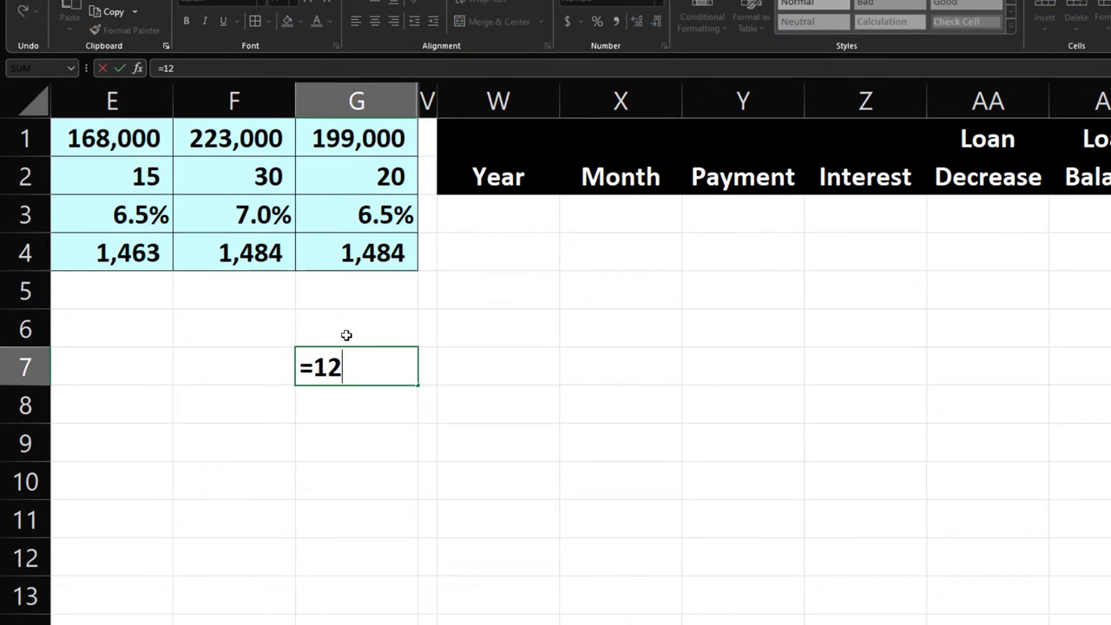
{"action": "type", "text": "*12"}
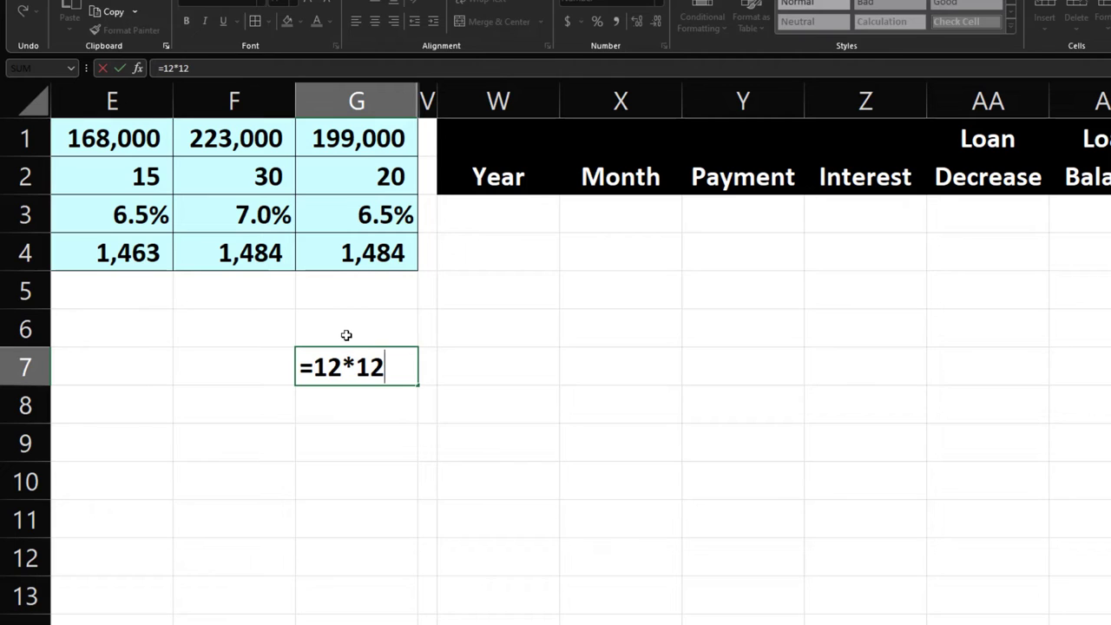
{"action": "key", "text": "BackSpace"}
{"action": "key", "text": "BackSpace"}
{"action": "type", "text": "g2"}
{"action": "key", "text": "Return"}
Step: Enter 0, 1 and 2 in X3:X5 to start the third loan's Month series
{"action": "key", "text": "Right"}
{"action": "key", "text": "Up"}
{"action": "key", "text": "Up"}
{"action": "key", "text": "Up"}
{"action": "key", "text": "Up"}
{"action": "key", "text": "Up"}
{"action": "key", "text": "Up"}
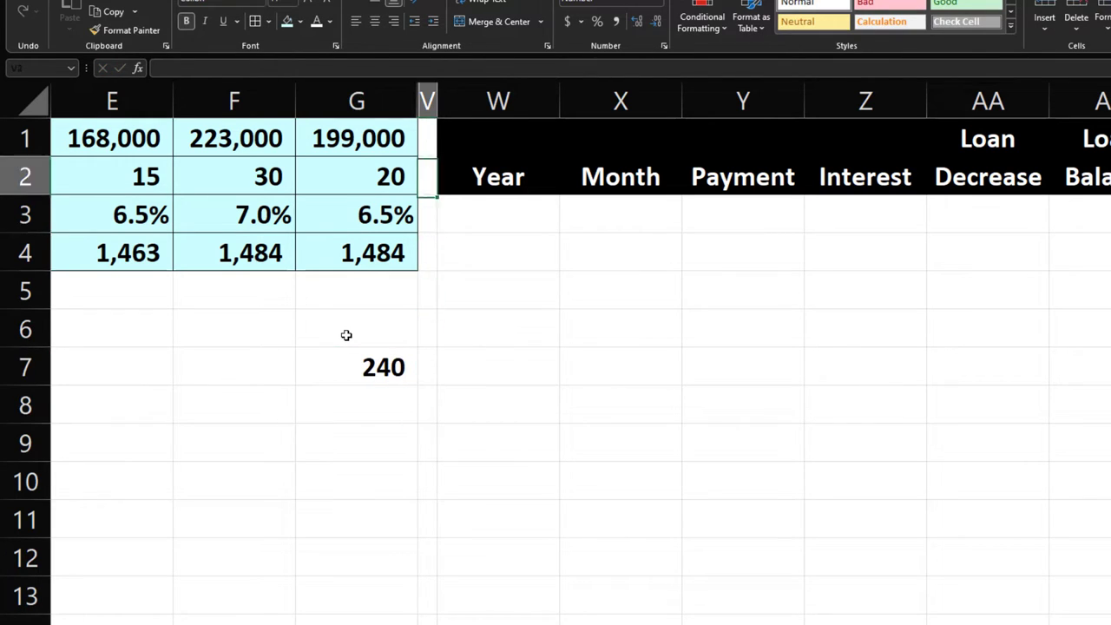
{"action": "key", "text": "Right"}
{"action": "key", "text": "Right"}
{"action": "key", "text": "Down"}
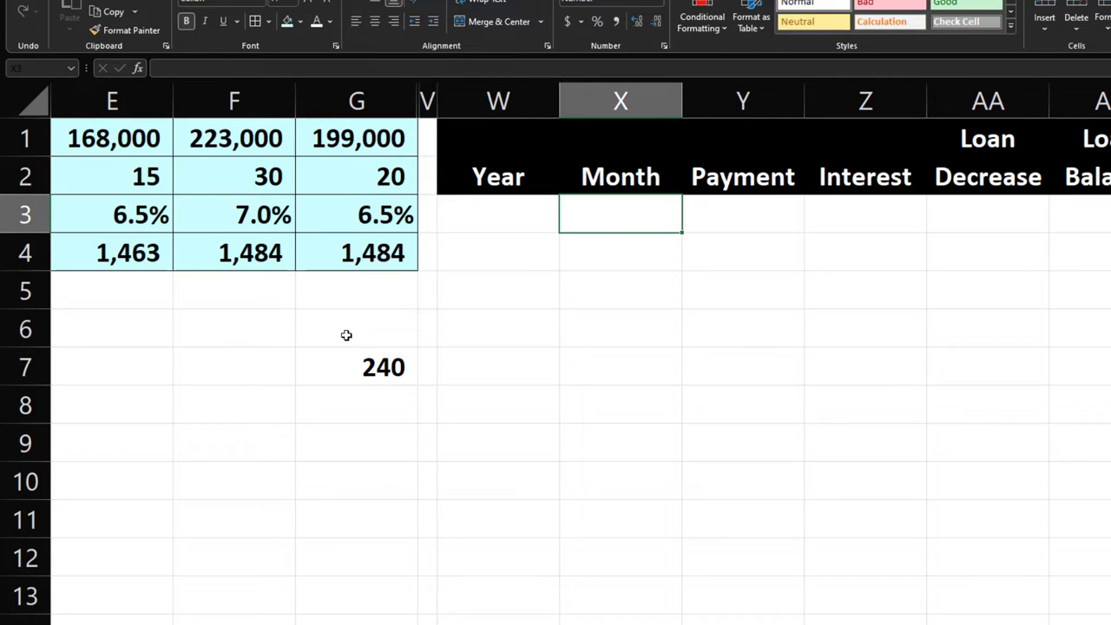
{"action": "type", "text": "0"}
{"action": "key", "text": "Return"}
{"action": "type", "text": "1"}
{"action": "key", "text": "Return"}
{"action": "type", "text": "2"}
{"action": "key", "text": "Return"}
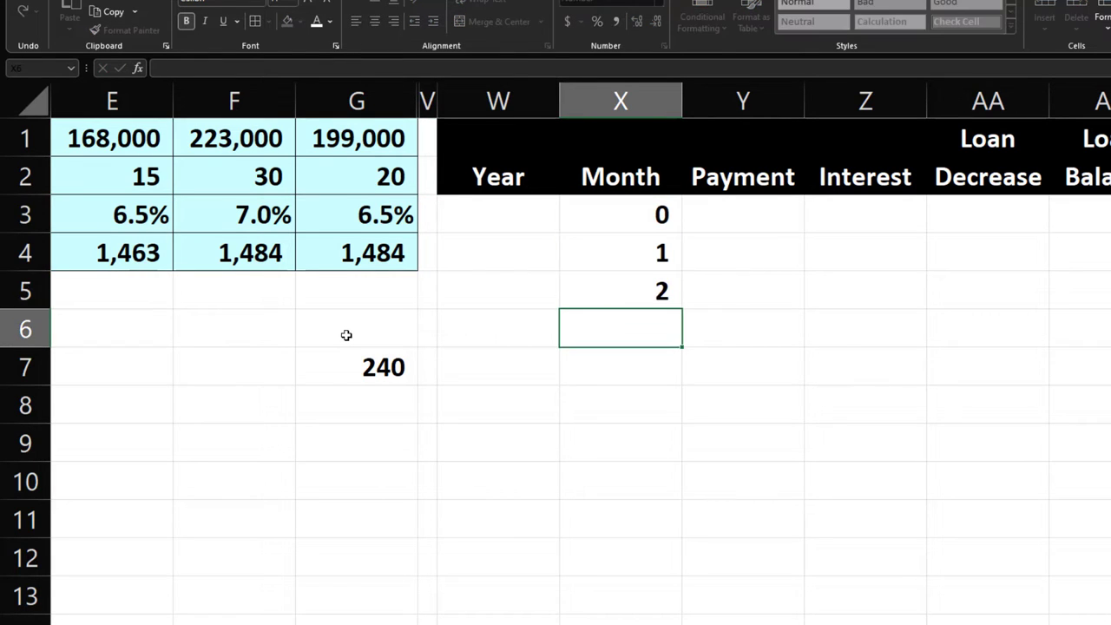
Step: Extend the Month series in column X down to 240 in row 243 and center the values
{"action": "left_click_drag", "start_coordinate": [607, 213], "coordinate": [625, 288]}
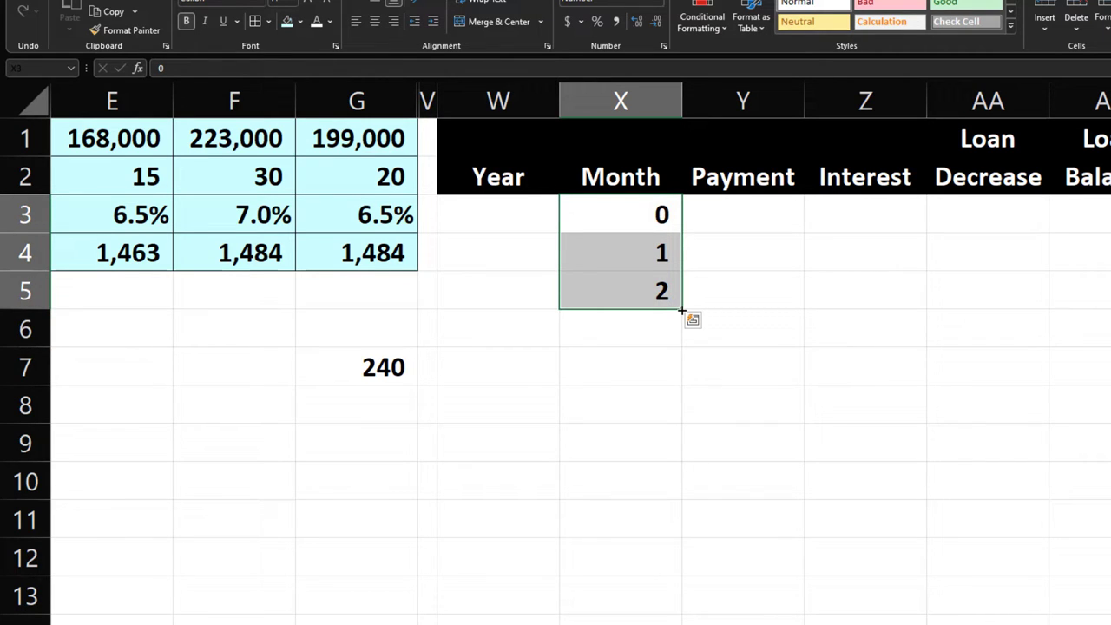
{"action": "left_click_drag", "start_coordinate": [682, 310], "coordinate": [609, 340]}
{"action": "left_click_drag", "start_coordinate": [628, 444], "coordinate": [622, 549]}
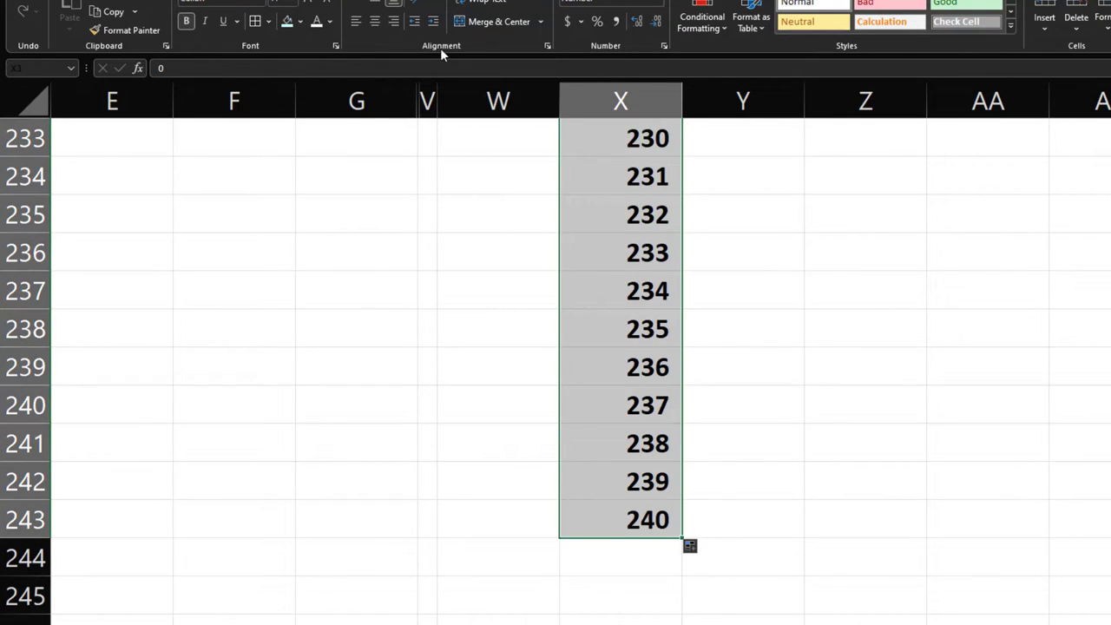
{"action": "left_click", "coordinate": [374, 20]}
{"action": "key", "text": "ctrl+BackSpace"}
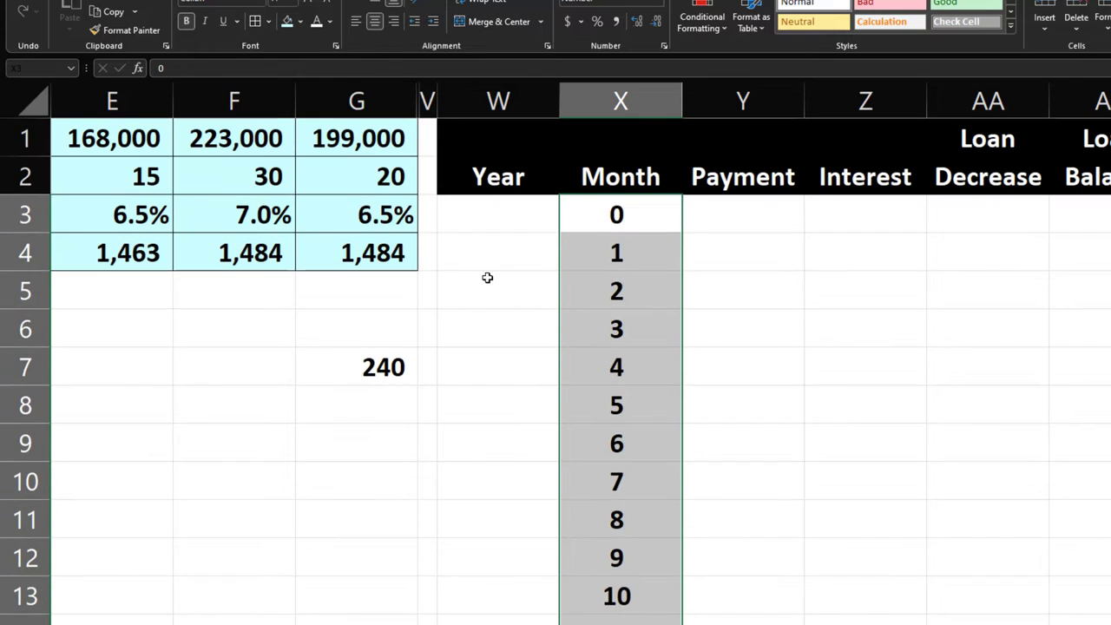
Step: Enter 0 in W3 and the year formula =ROUNDUP(X4/12,.1) in W4 for the third loan
{"action": "left_click", "coordinate": [468, 218]}
{"action": "type", "text": "0"}
{"action": "key", "text": "Return"}
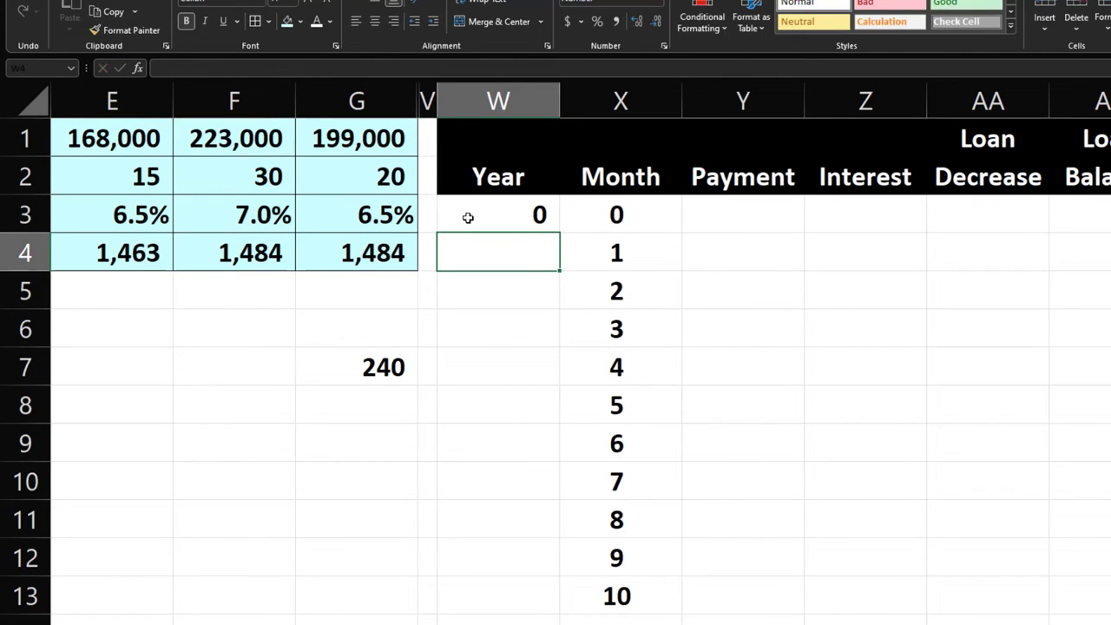
{"action": "key", "text": "F2"}
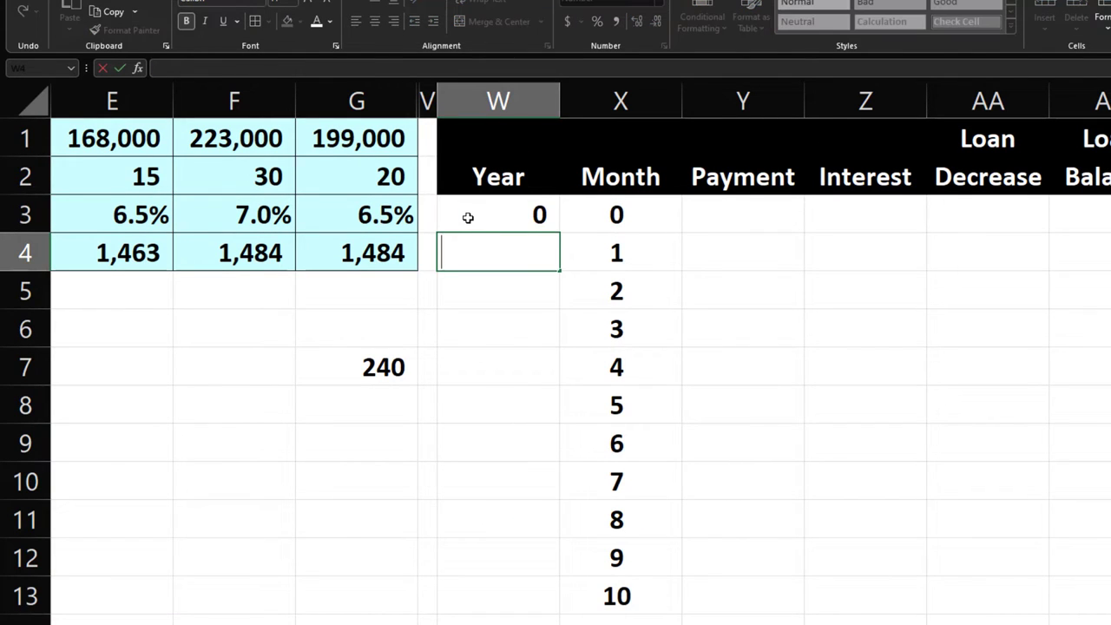
{"action": "type", "text": "=rou"}
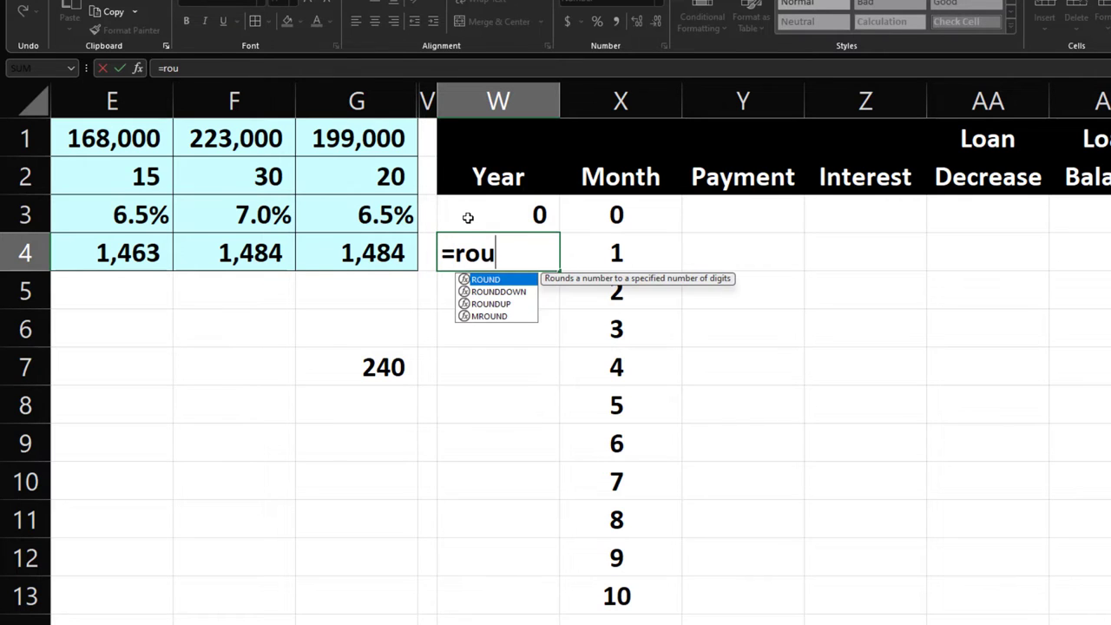
{"action": "type", "text": "ndu"}
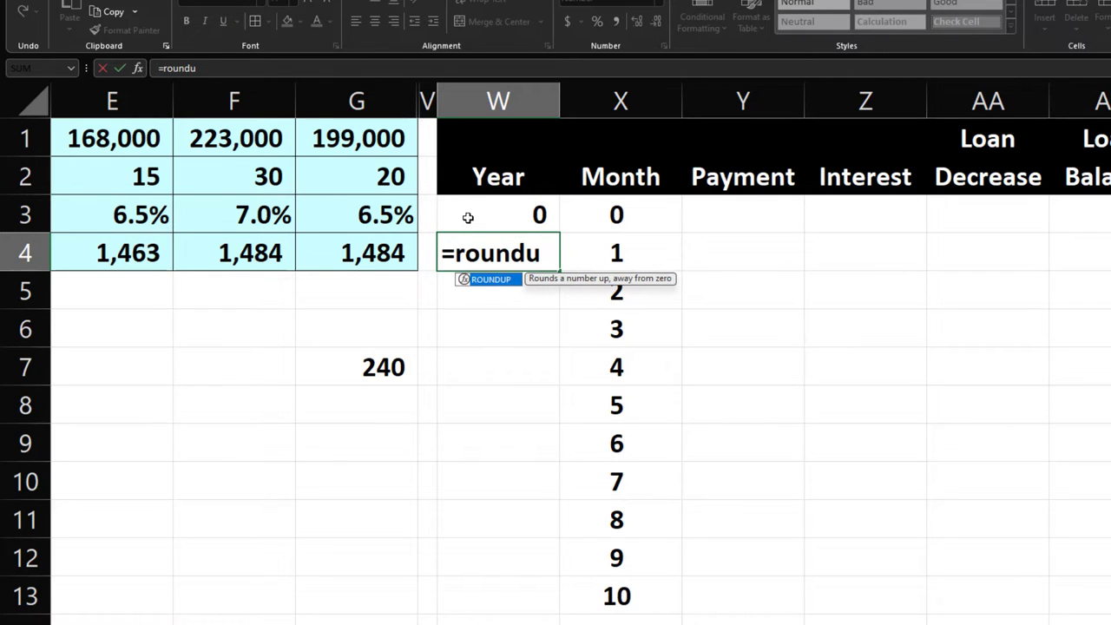
{"action": "type", "text": "p("}
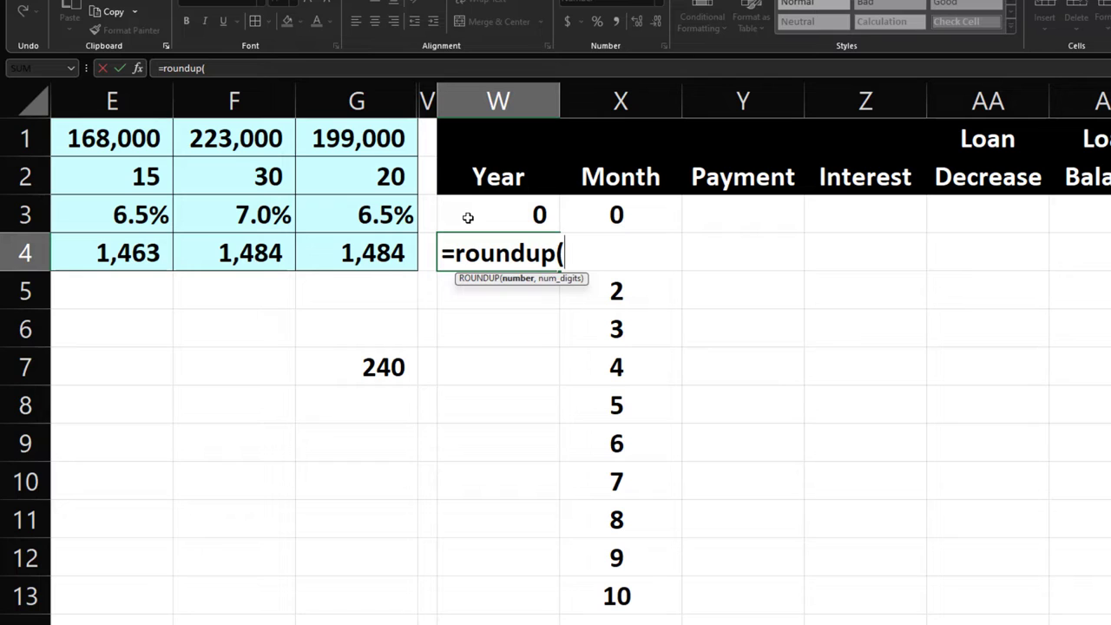
{"action": "key", "text": "Right"}
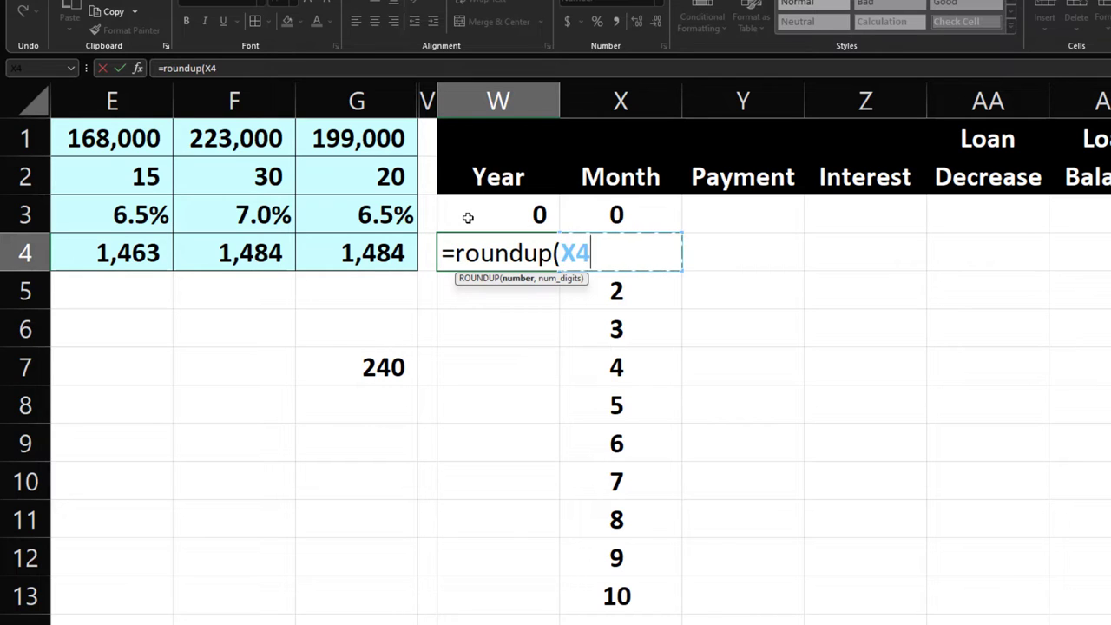
{"action": "type", "text": "/12"}
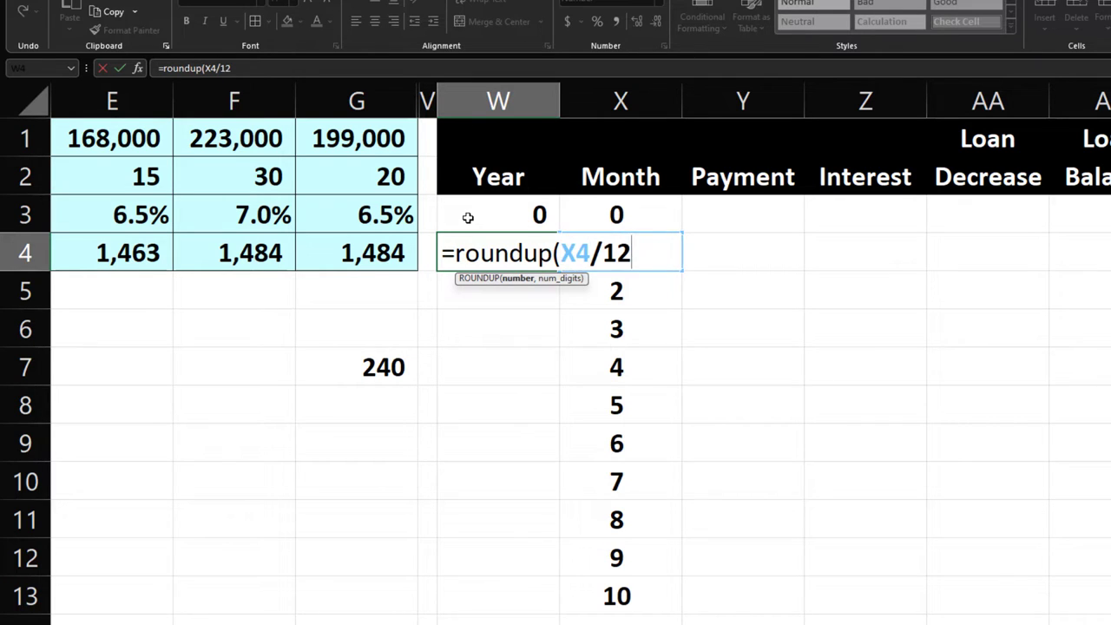
{"action": "type", "text": ",."}
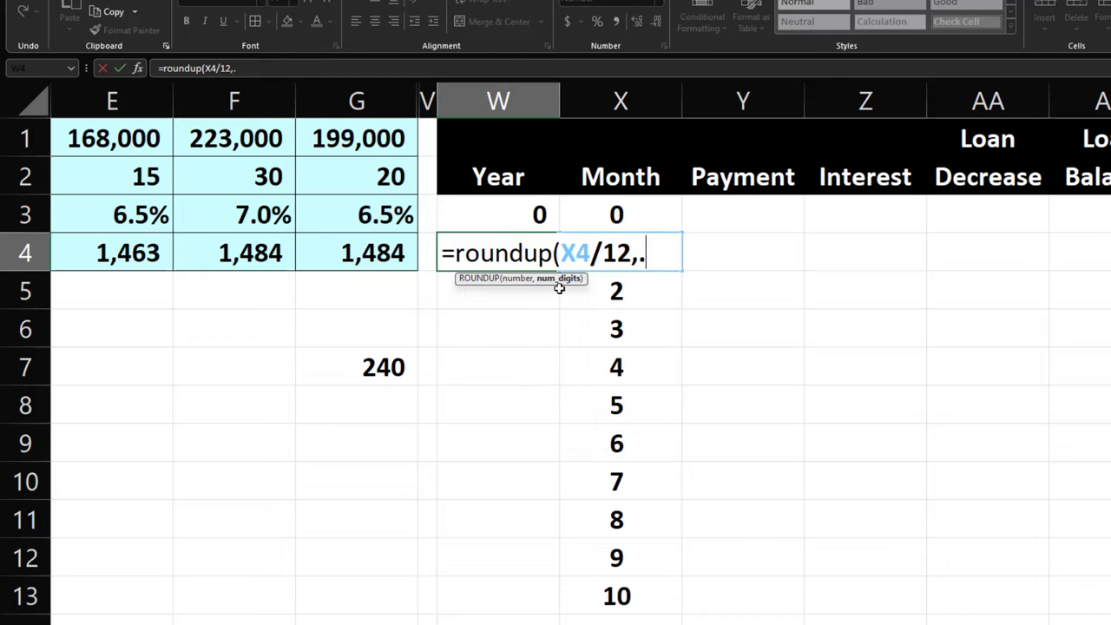
{"action": "type", "text": "1)"}
{"action": "key", "text": "Return"}
Step: Copy the year formula from W4 down the Year column to row 243
{"action": "left_click", "coordinate": [533, 258]}
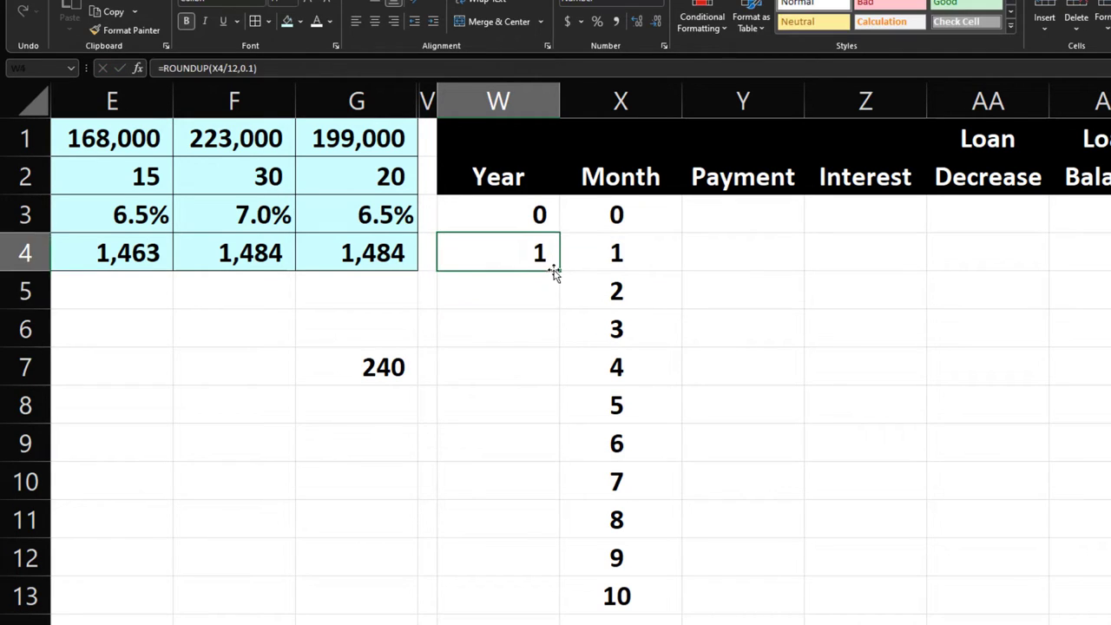
{"action": "double_click", "coordinate": [560, 270]}
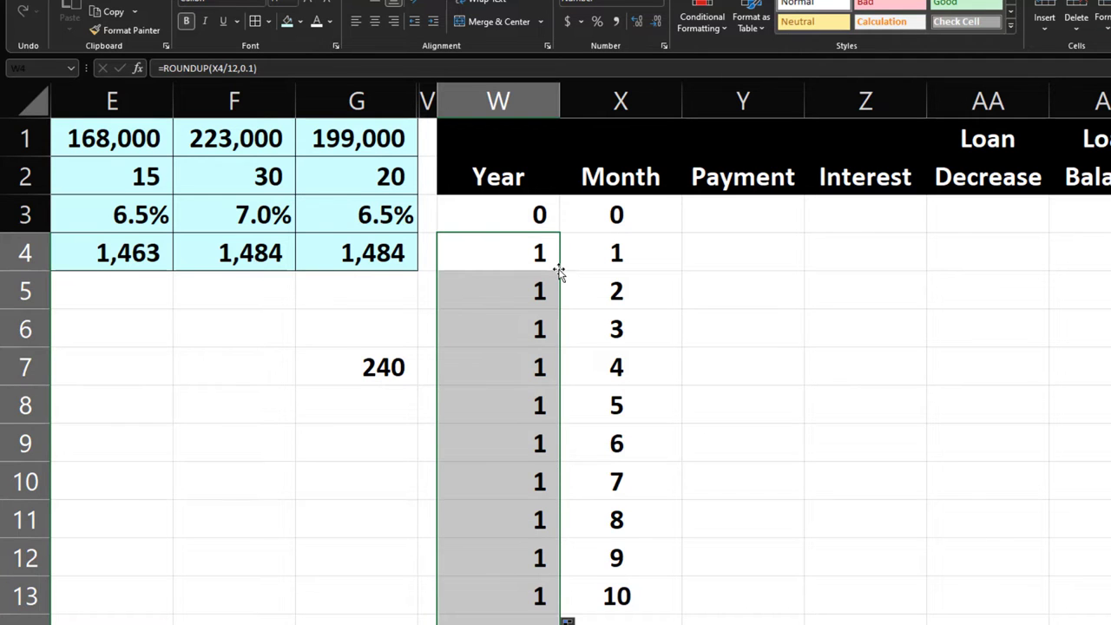
{"action": "scroll", "coordinate": [560, 271], "scroll_direction": "down", "scroll_amount": 20}
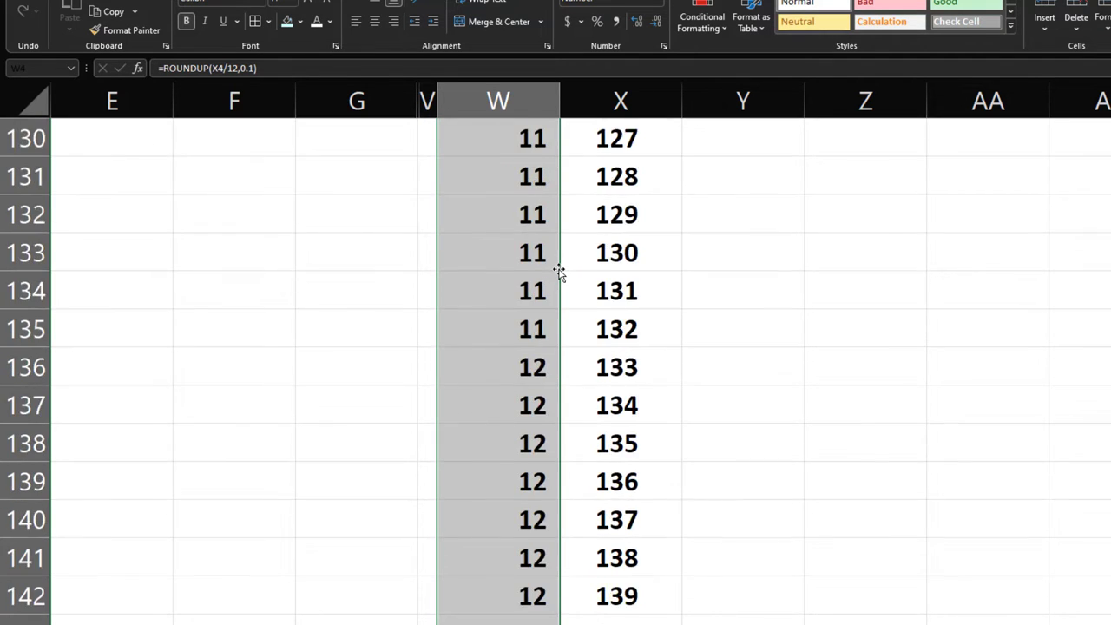
{"action": "scroll", "coordinate": [560, 272], "scroll_direction": "down", "scroll_amount": 20}
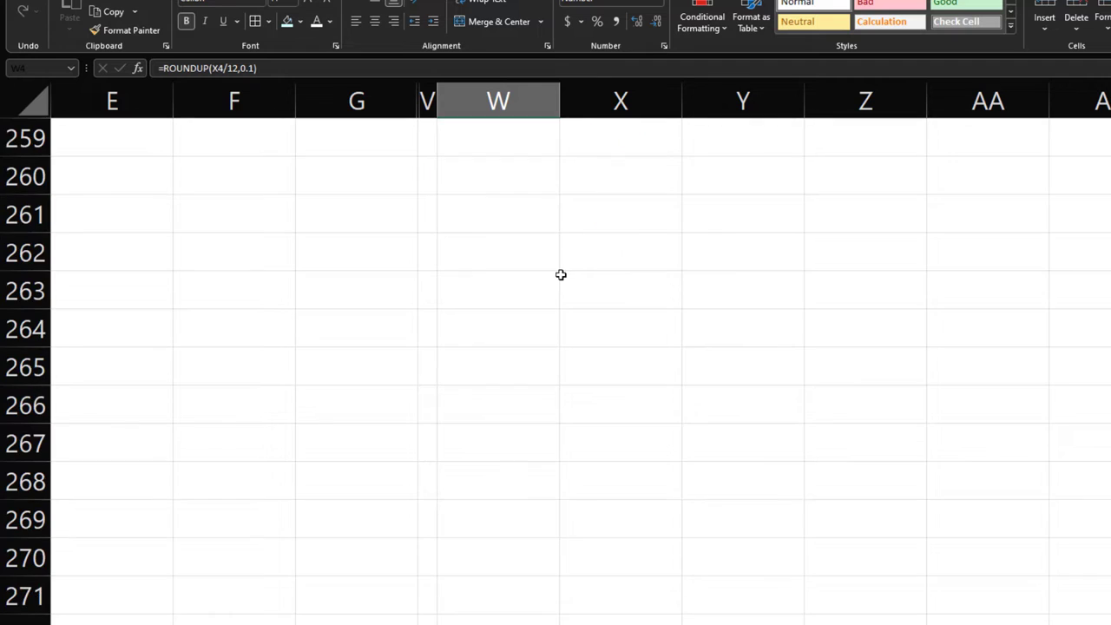
{"action": "scroll", "coordinate": [560, 274], "scroll_direction": "up", "scroll_amount": 9}
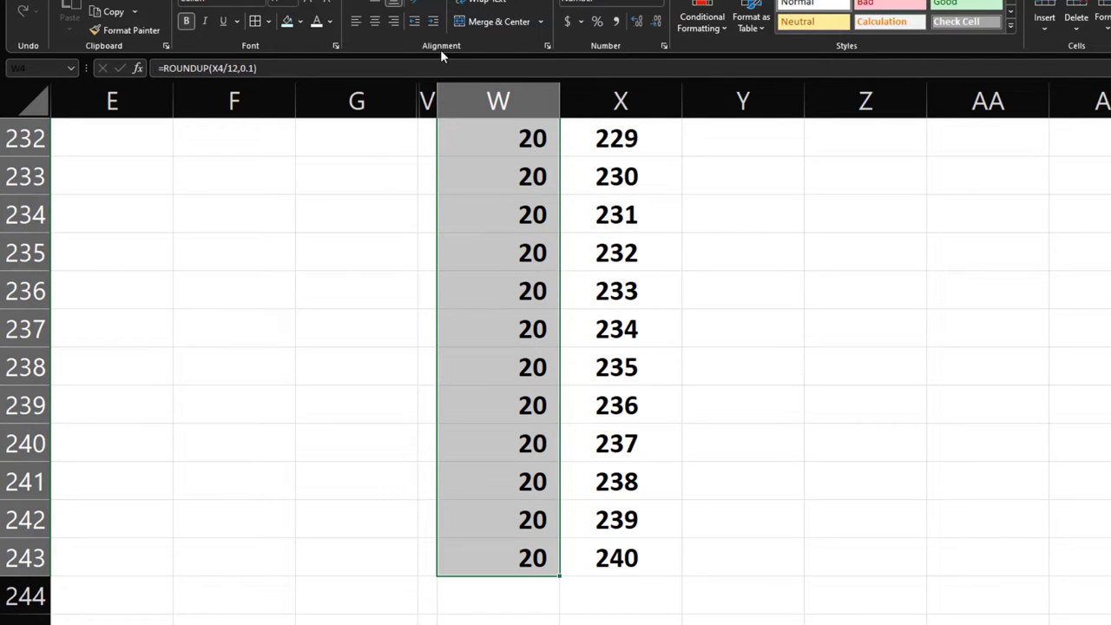
Step: Center the third loan's Year values in W3:W243
{"action": "left_click", "coordinate": [380, 24]}
{"action": "key", "text": "ctrl+BackSpace"}
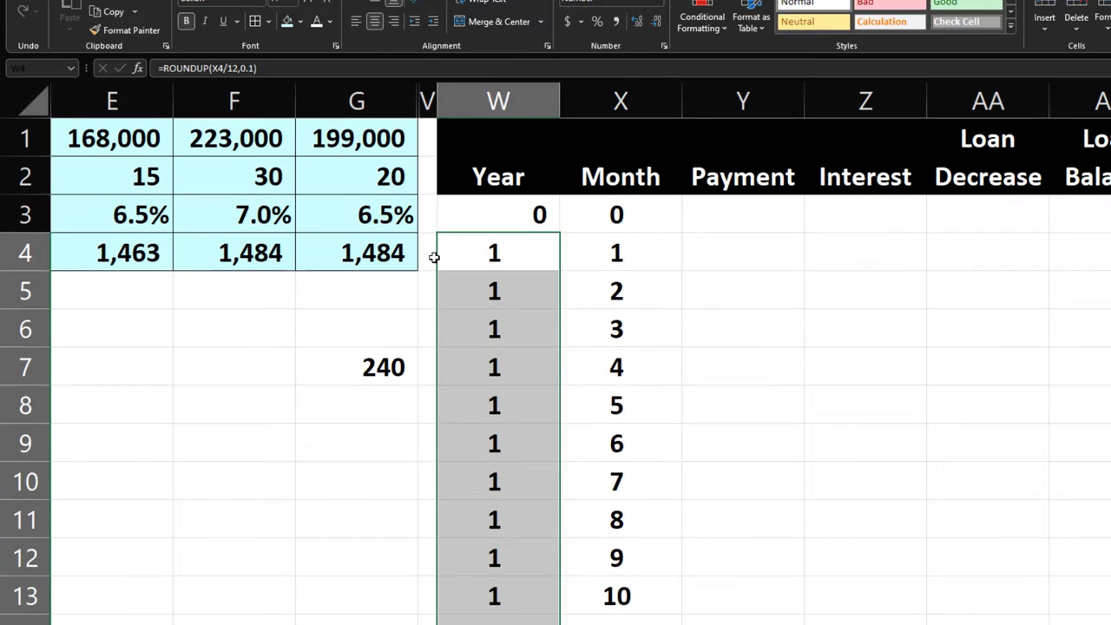
{"action": "left_click", "coordinate": [512, 219]}
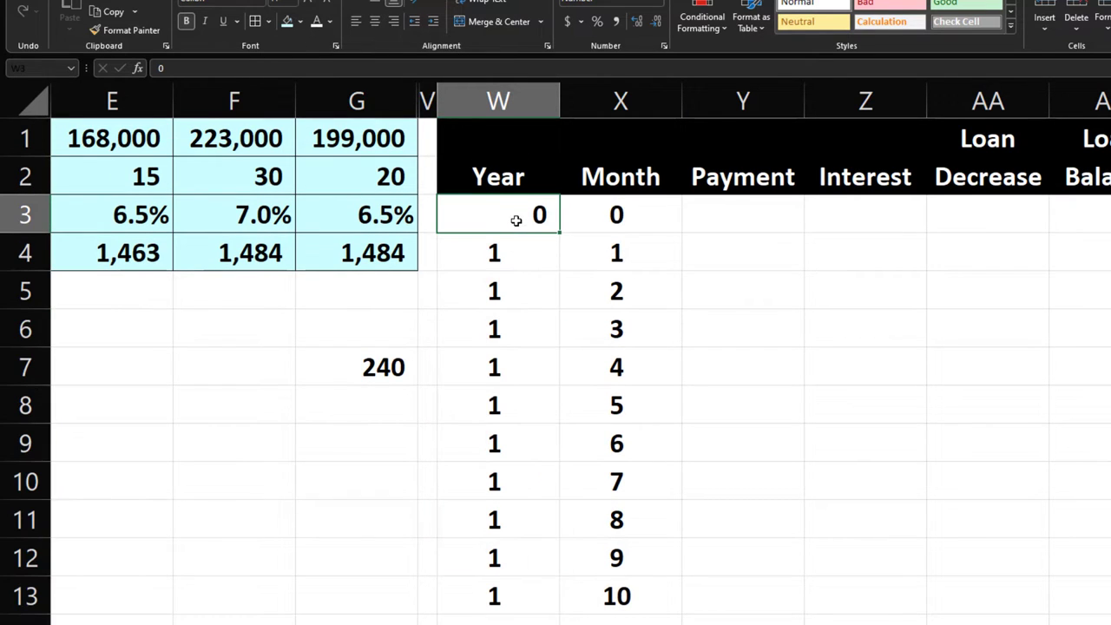
{"action": "left_click", "coordinate": [374, 22]}
Step: Narrow the Year and Month columns (W and X) of the third loan's amortization table
{"action": "left_click", "coordinate": [643, 269]}
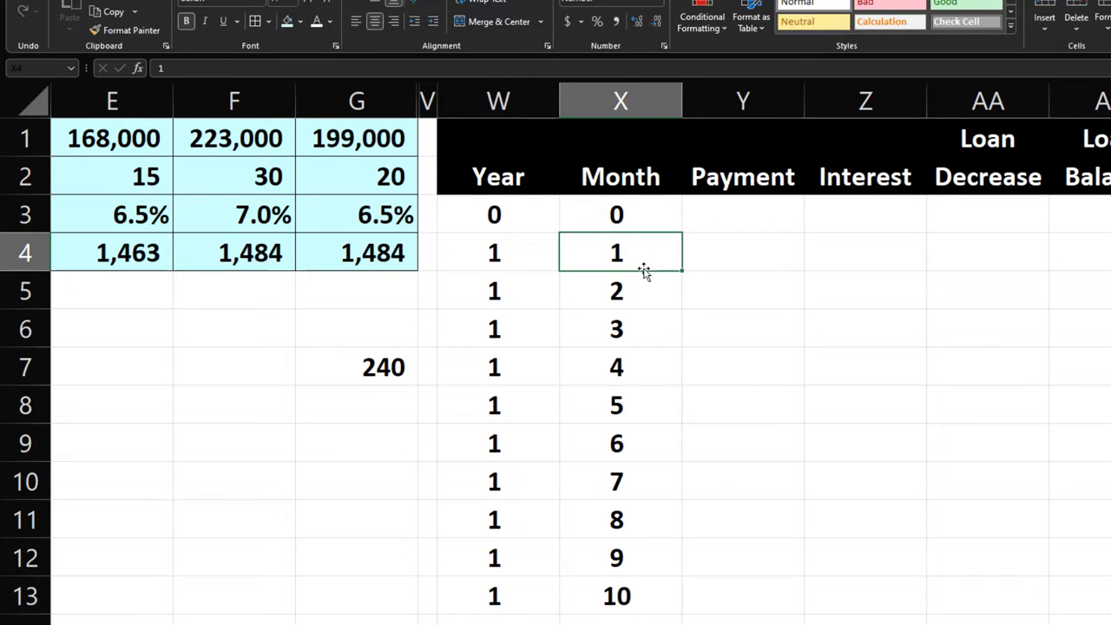
{"action": "left_click_drag", "start_coordinate": [534, 101], "coordinate": [576, 101]}
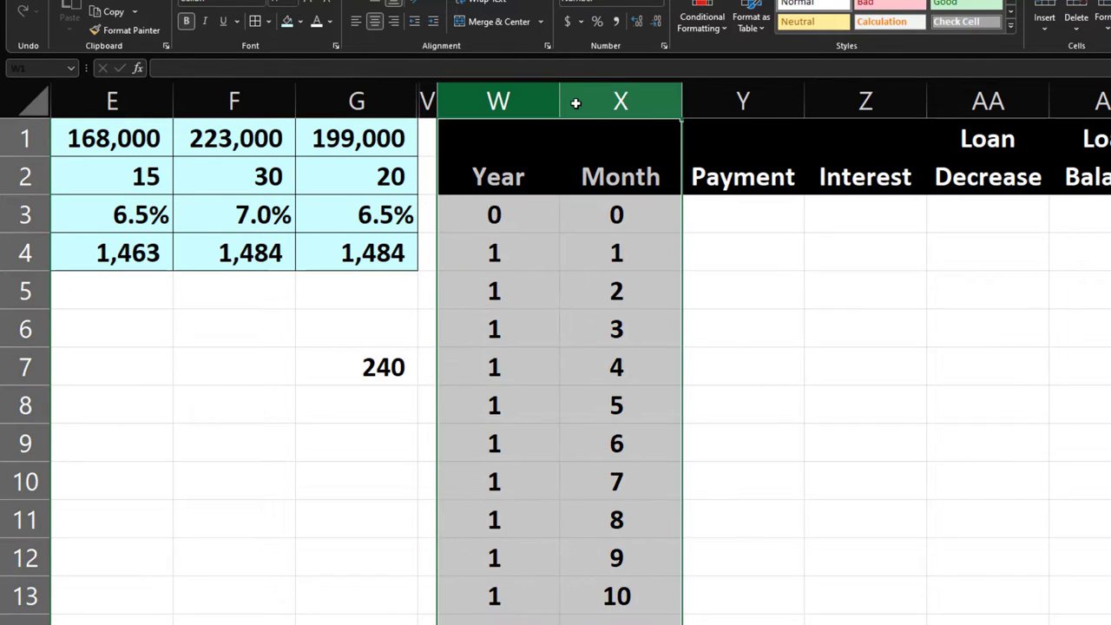
{"action": "left_click_drag", "start_coordinate": [677, 101], "coordinate": [670, 101]}
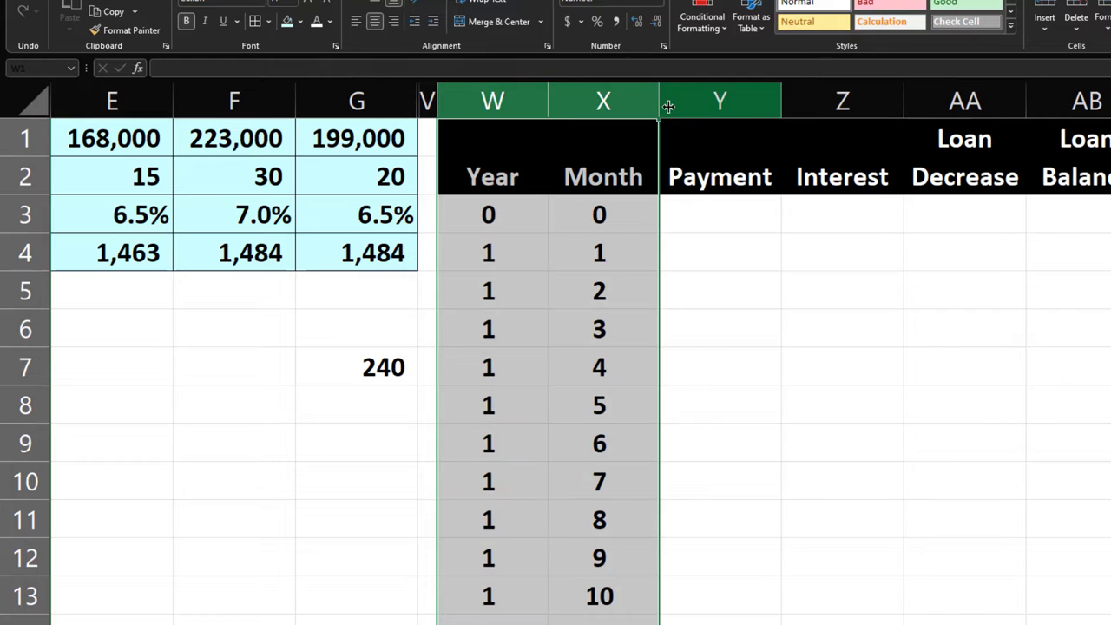
Step: Enter 0 for Payment, Interest and Loan Decrease in the month 0 row (Y3:AA3)
{"action": "left_click", "coordinate": [714, 218]}
{"action": "key", "text": "Right"}
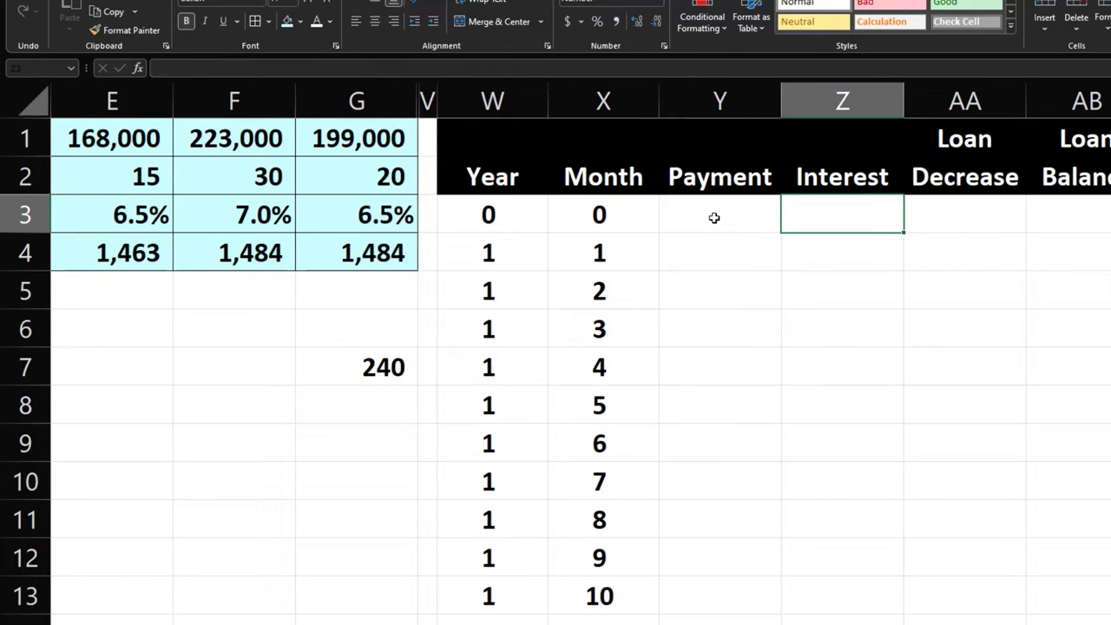
{"action": "key", "text": "Left"}
{"action": "type", "text": "0"}
{"action": "key", "text": "Tab"}
{"action": "type", "text": "0"}
{"action": "key", "text": "Tab"}
{"action": "type", "text": "0"}
{"action": "key", "text": "Tab"}
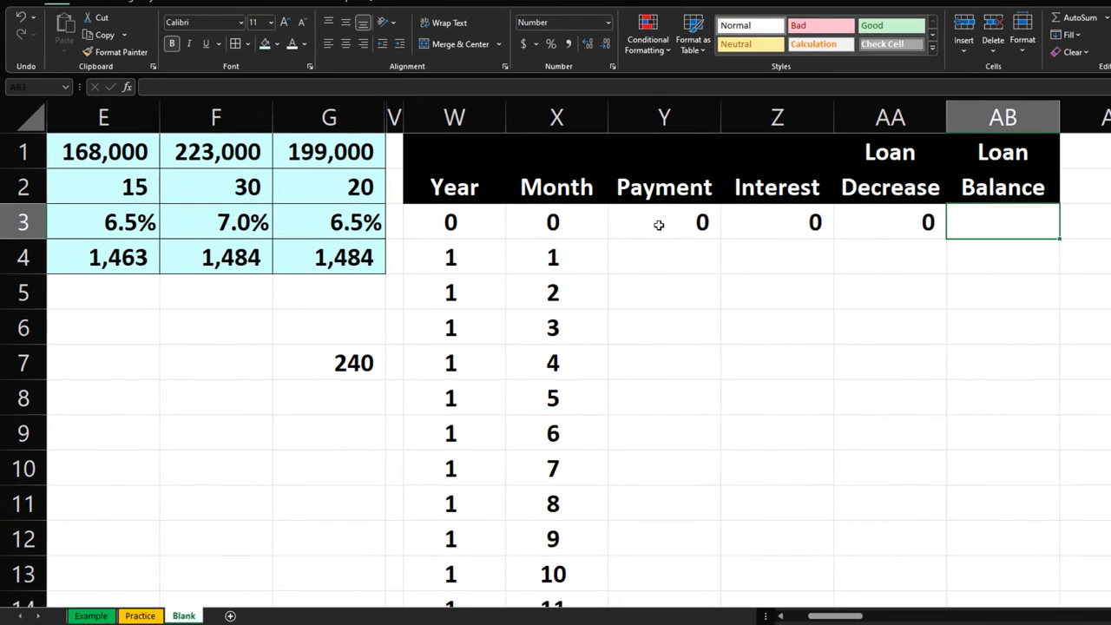
Step: Link the third loan's month 0 Loan Balance in AB3 to the loan amount with =G1
{"action": "type", "text": "="}
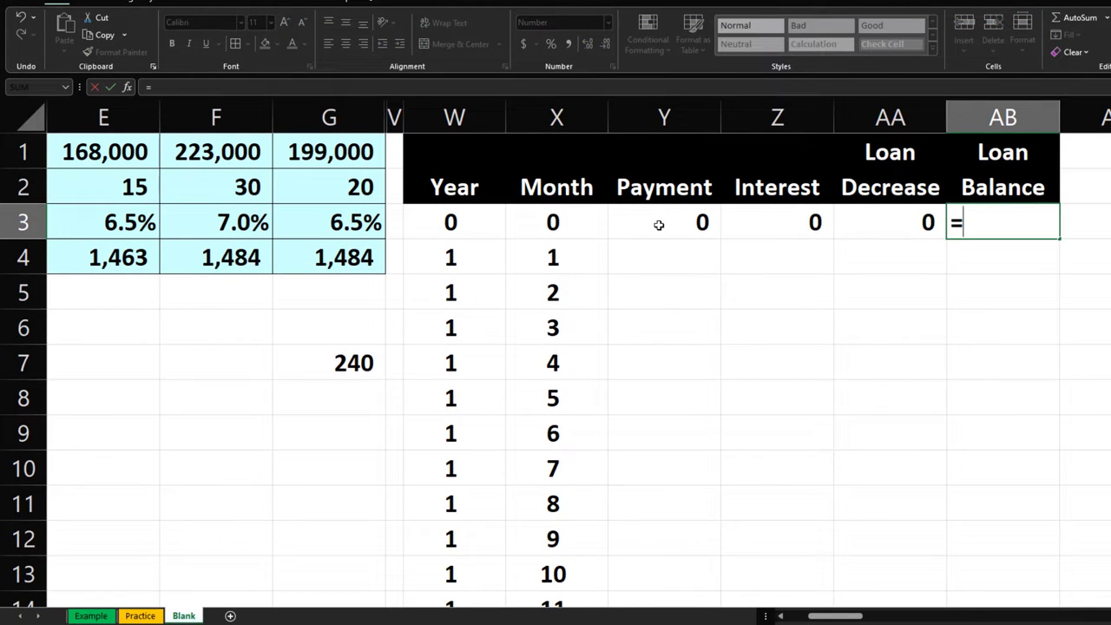
{"action": "key", "text": "Left"}
{"action": "key", "text": "Left"}
{"action": "key", "text": "Left"}
{"action": "key", "text": "Left"}
{"action": "key", "text": "Left"}
{"action": "key", "text": "Left"}
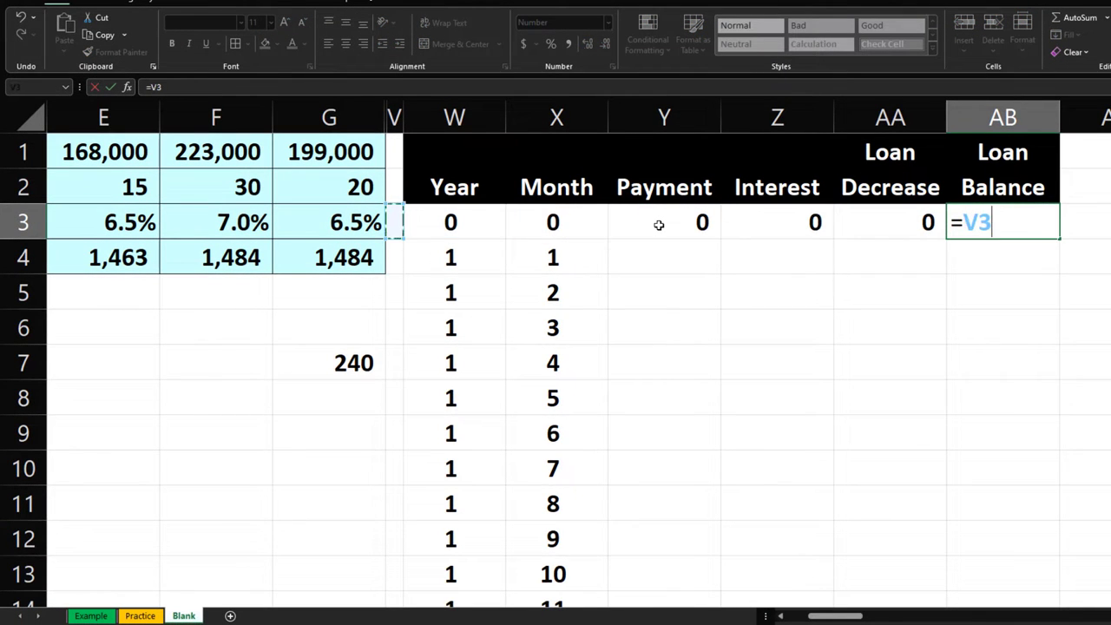
{"action": "key", "text": "Left"}
{"action": "key", "text": "Up"}
{"action": "key", "text": "Up"}
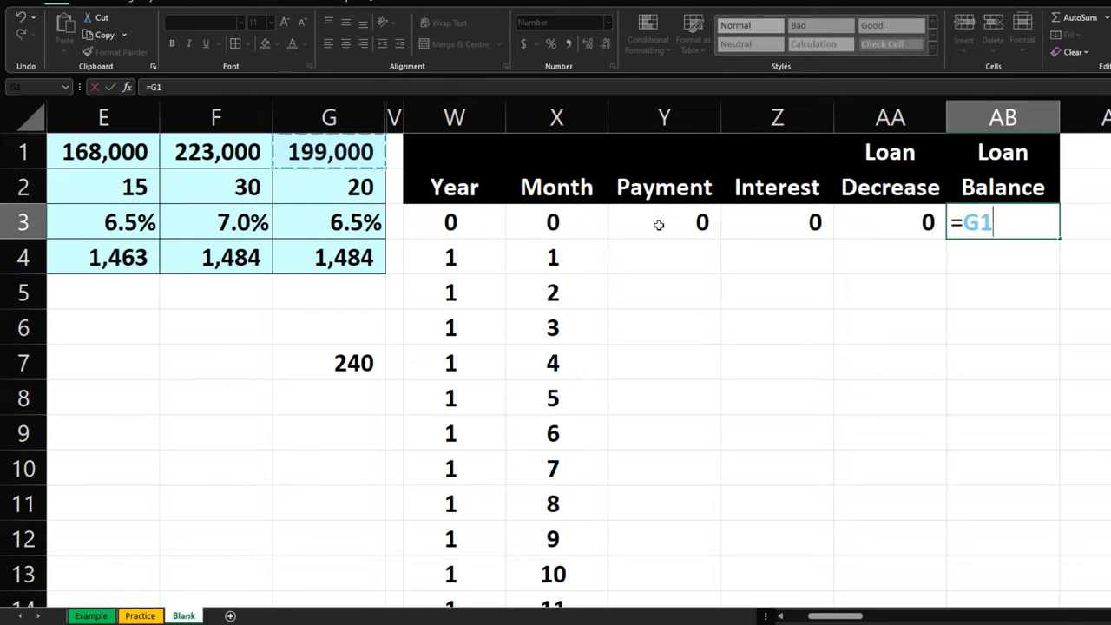
{"action": "key", "text": "Return"}
Step: Enter the month 1 Payment in Y4 as an absolute reference to the third loan's monthly payment, =$G$4
{"action": "key", "text": "Left"}
{"action": "key", "text": "Left"}
{"action": "key", "text": "Left"}
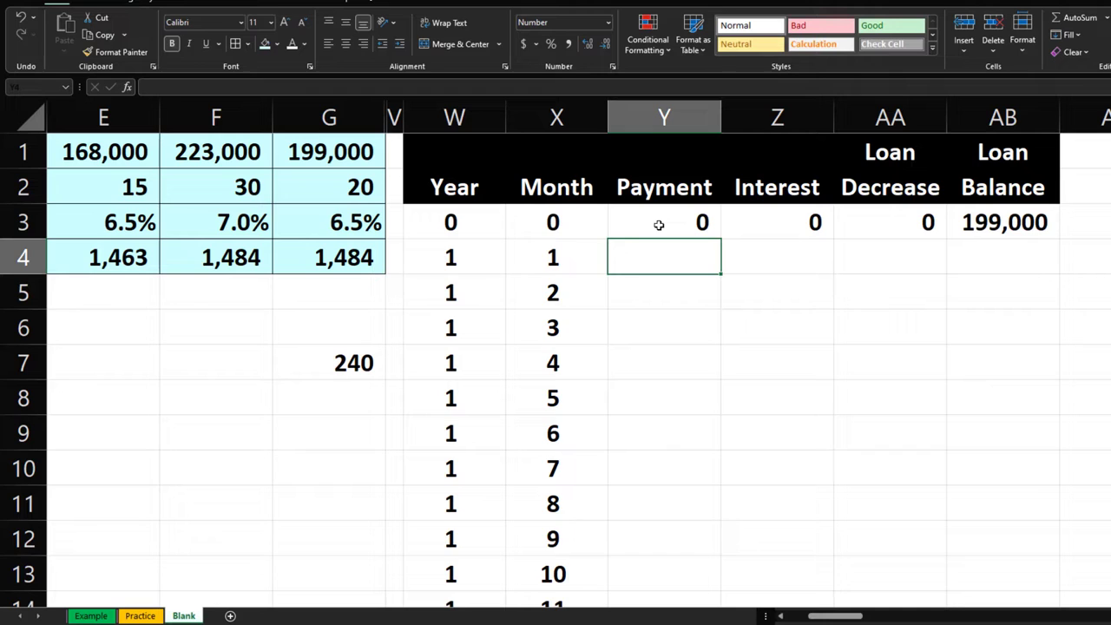
{"action": "type", "text": "="}
{"action": "key", "text": "Left"}
{"action": "key", "text": "Left"}
{"action": "key", "text": "Left"}
{"action": "key", "text": "Left"}
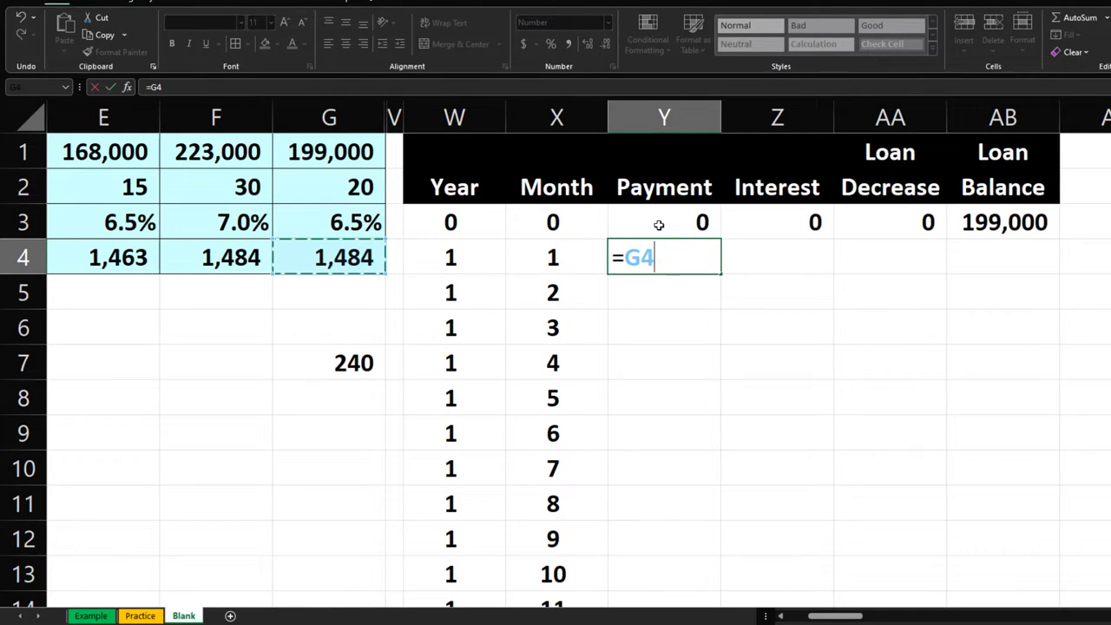
{"action": "key", "text": "F4"}
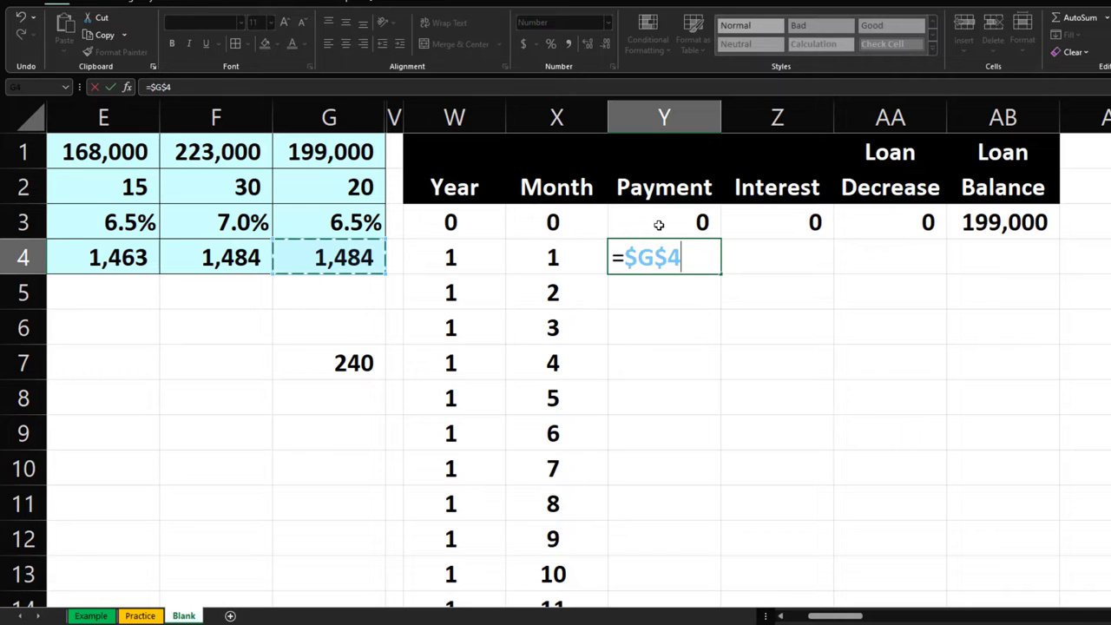
{"action": "key", "text": "Return"}
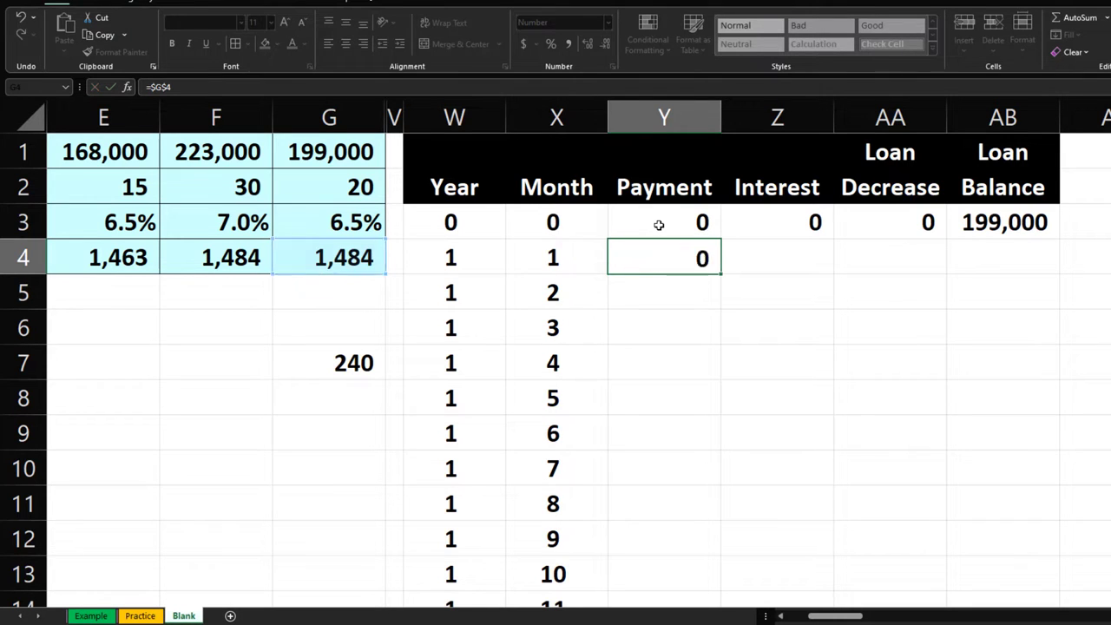
Step: Calculate the month 1 Interest in Z4 with =AB3*$G$3/12
{"action": "key", "text": "Right"}
{"action": "key", "text": "Up"}
{"action": "type", "text": "="}
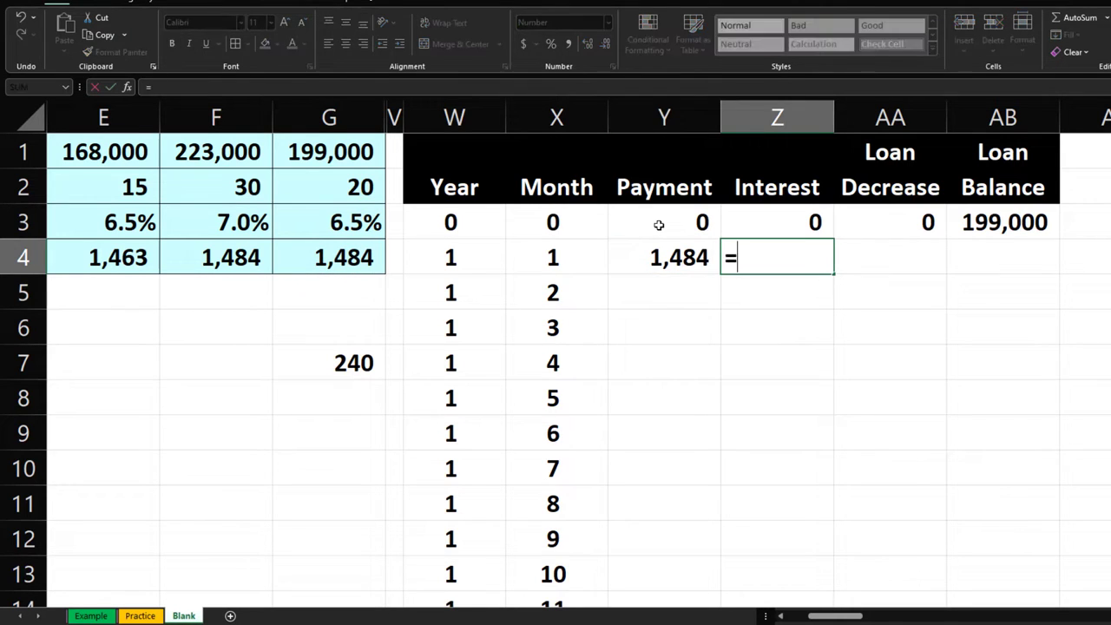
{"action": "key", "text": "Right"}
{"action": "key", "text": "Right"}
{"action": "key", "text": "Up"}
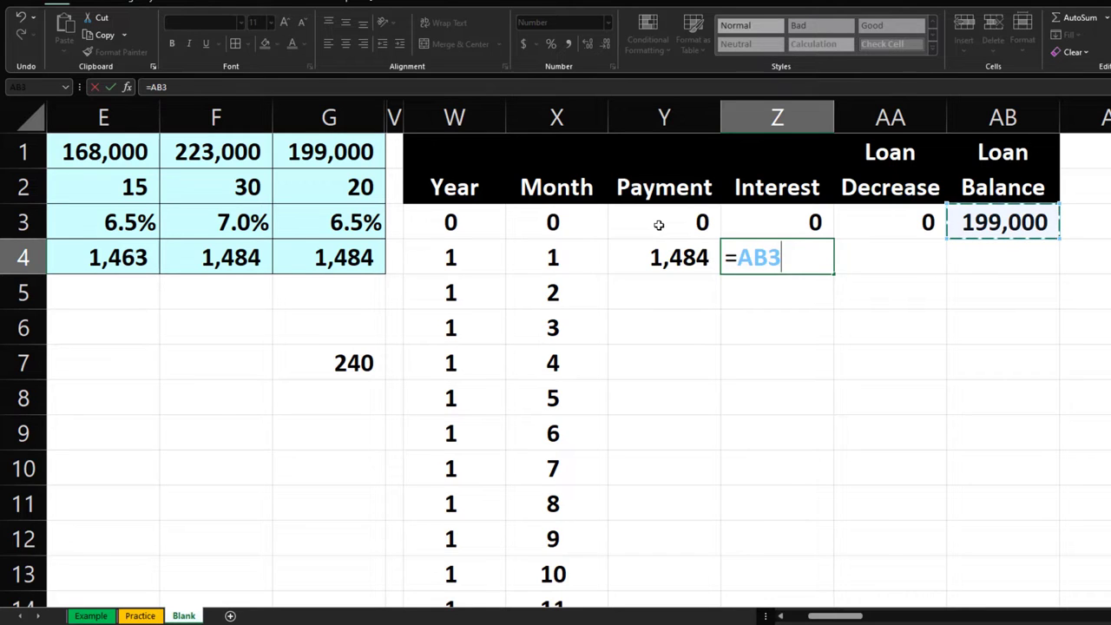
{"action": "type", "text": "*"}
{"action": "key", "text": "Left"}
{"action": "key", "text": "Left"}
{"action": "key", "text": "Left"}
{"action": "key", "text": "Left"}
{"action": "key", "text": "Left"}
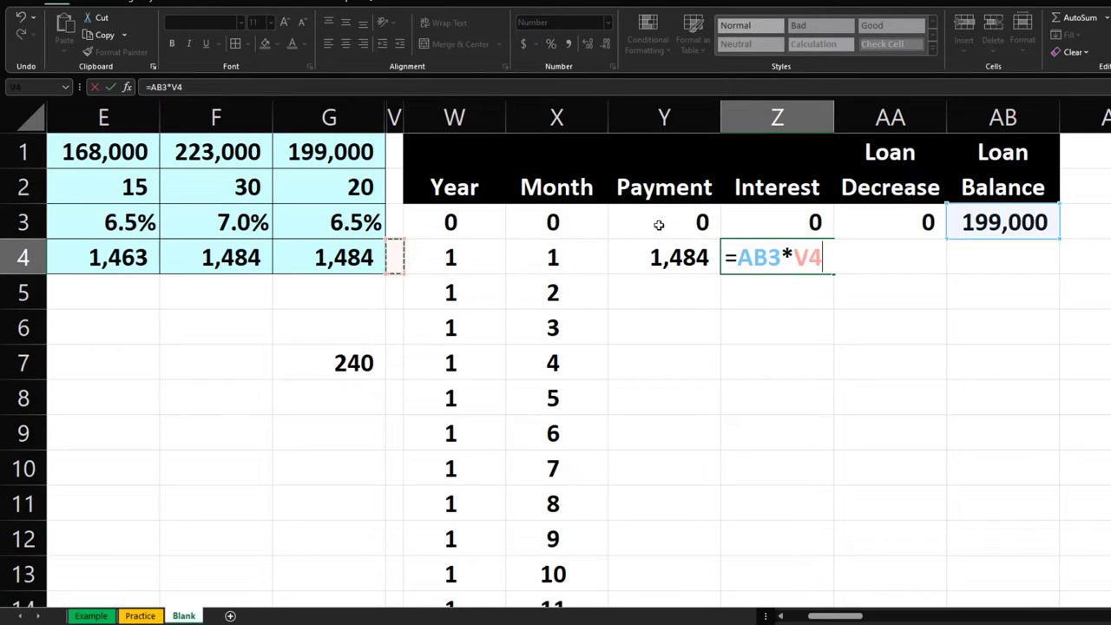
{"action": "key", "text": "Up"}
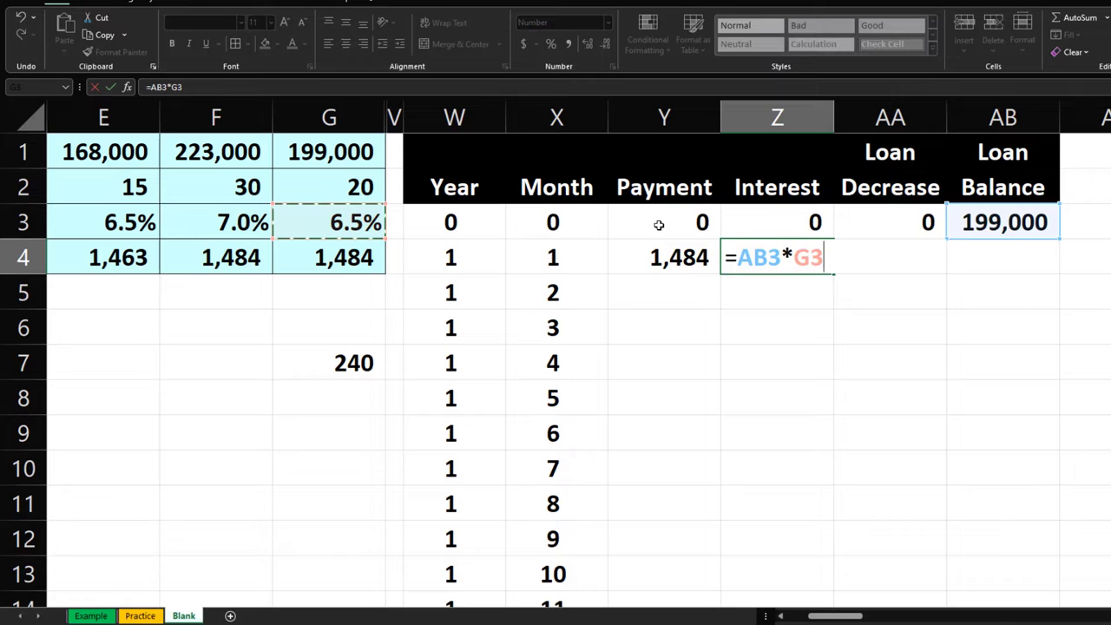
{"action": "key", "text": "F4"}
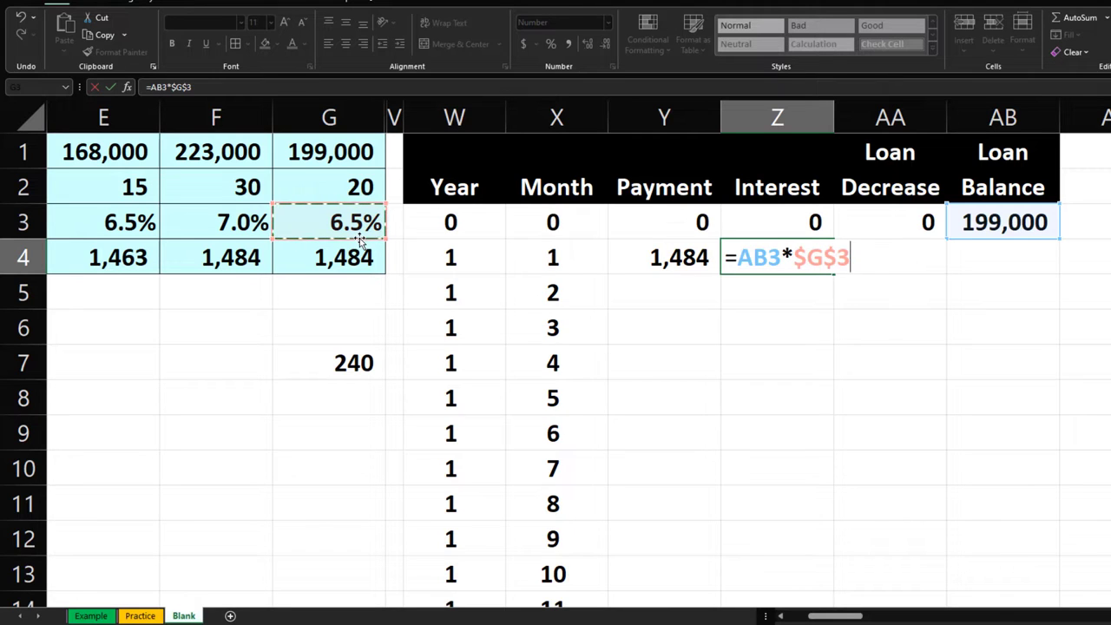
{"action": "type", "text": "/"}
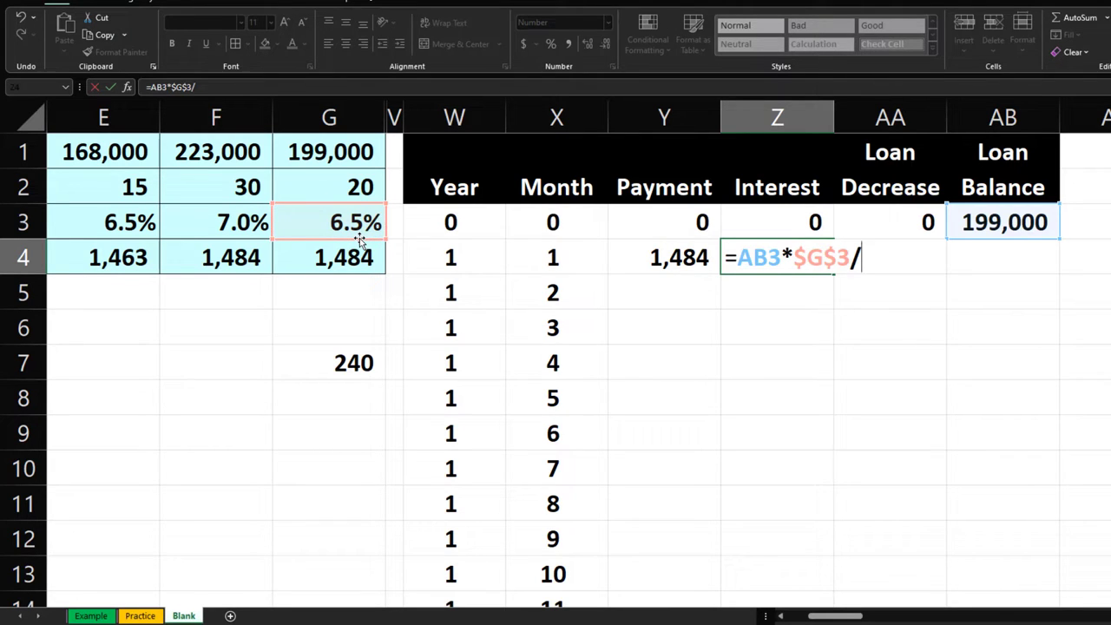
{"action": "type", "text": "12"}
{"action": "key", "text": "Return"}
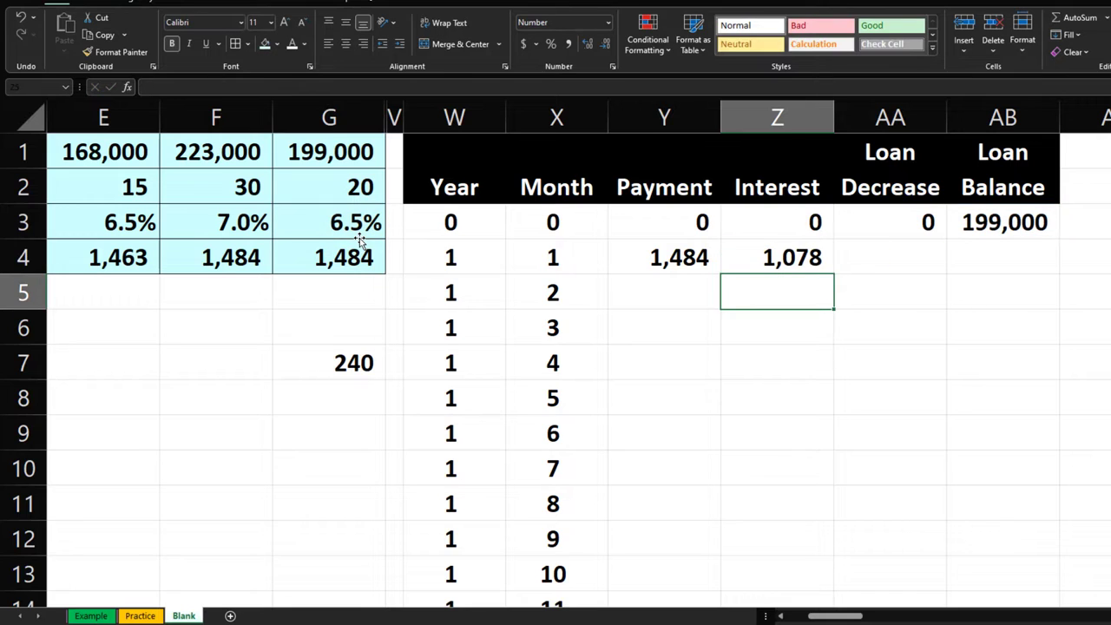
Step: Calculate the month 1 Loan Decrease in AA4 as payment minus interest, =Y4-Z4
{"action": "key", "text": "Up"}
{"action": "key", "text": "Right"}
{"action": "type", "text": "="}
{"action": "key", "text": "Left"}
{"action": "key", "text": "Left"}
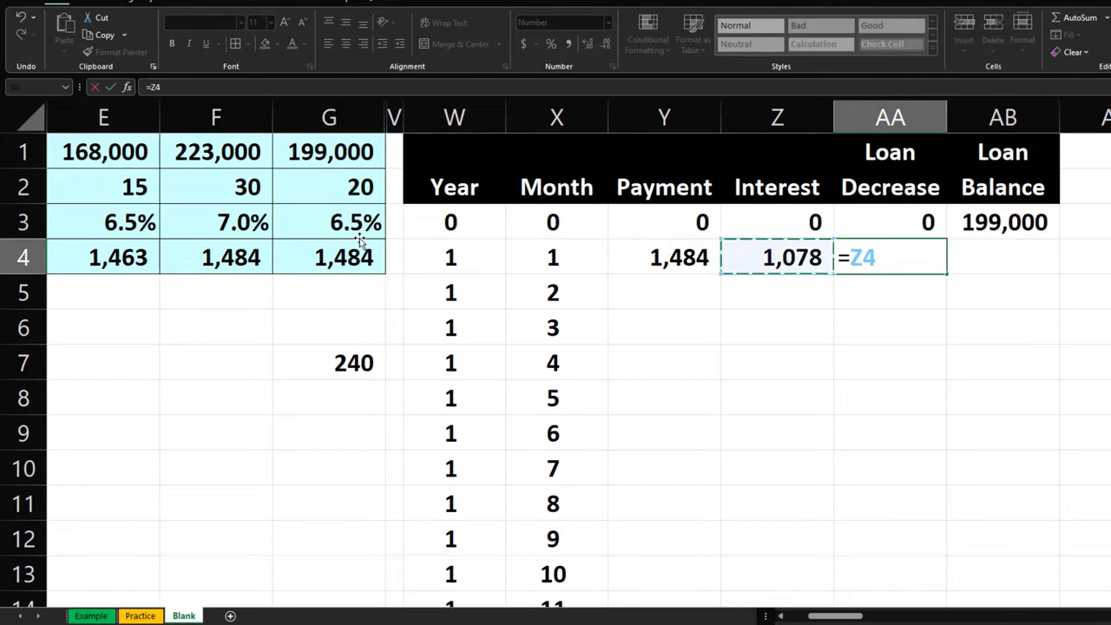
{"action": "type", "text": "-"}
{"action": "key", "text": "Left"}
{"action": "key", "text": "Return"}
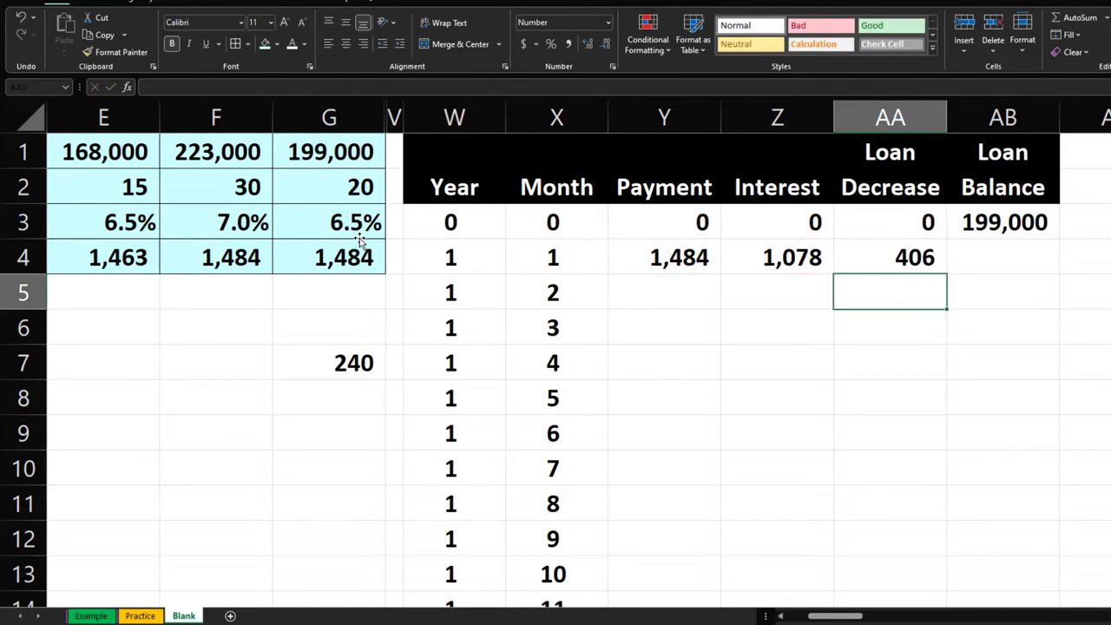
Step: Calculate the month 1 Loan Balance in AB4 with =AB3-AA4
{"action": "key", "text": "Right"}
{"action": "key", "text": "Up"}
{"action": "type", "text": "="}
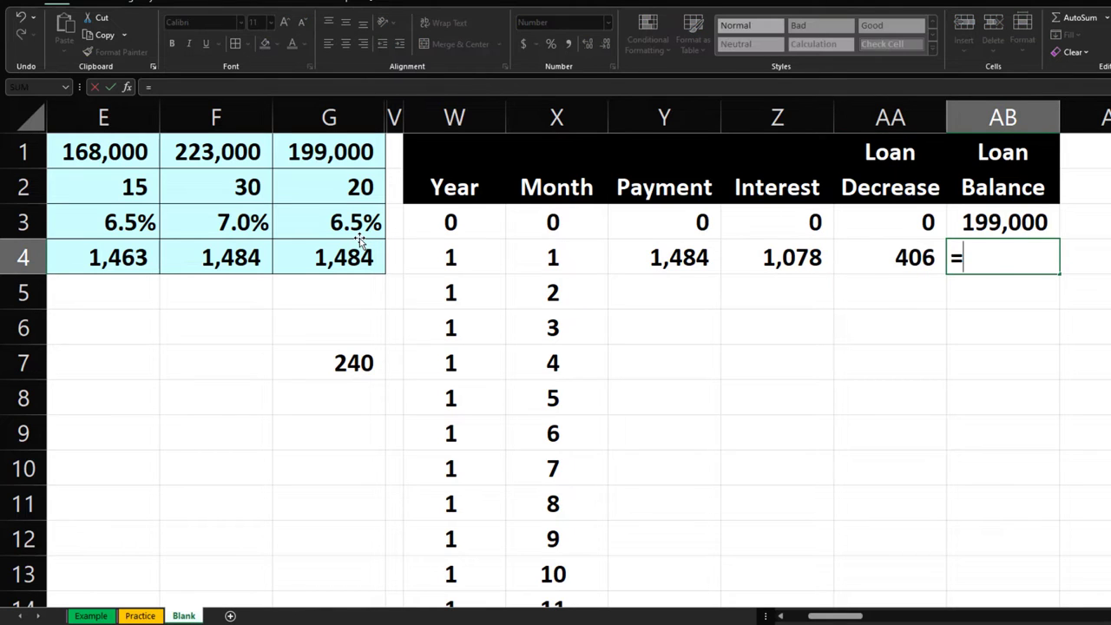
{"action": "key", "text": "Up"}
{"action": "type", "text": "-"}
{"action": "key", "text": "Left"}
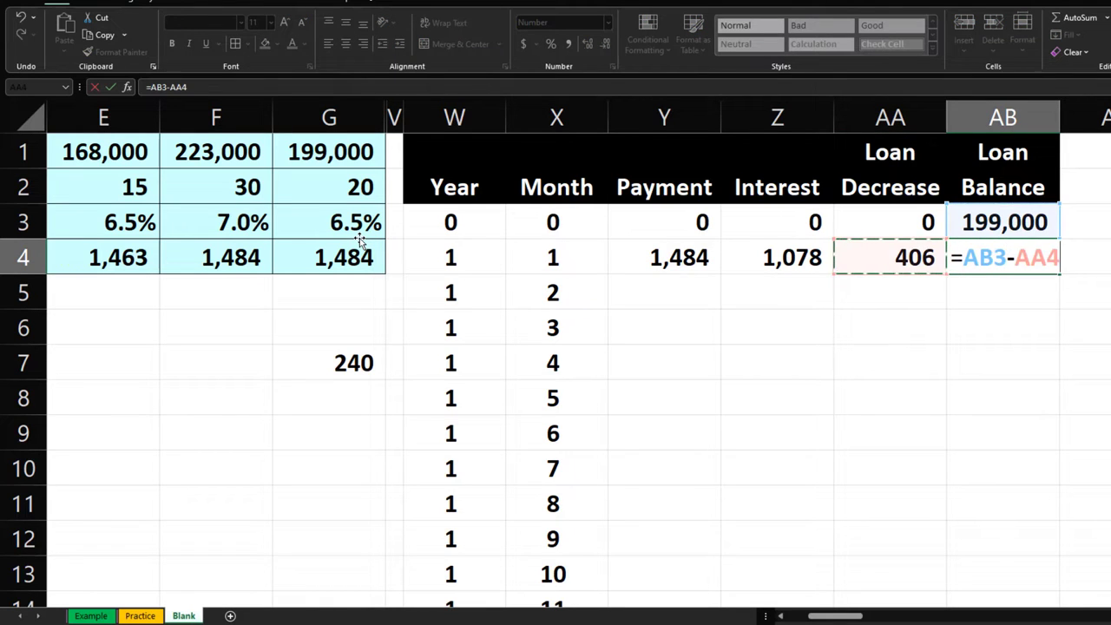
{"action": "key", "text": "Return"}
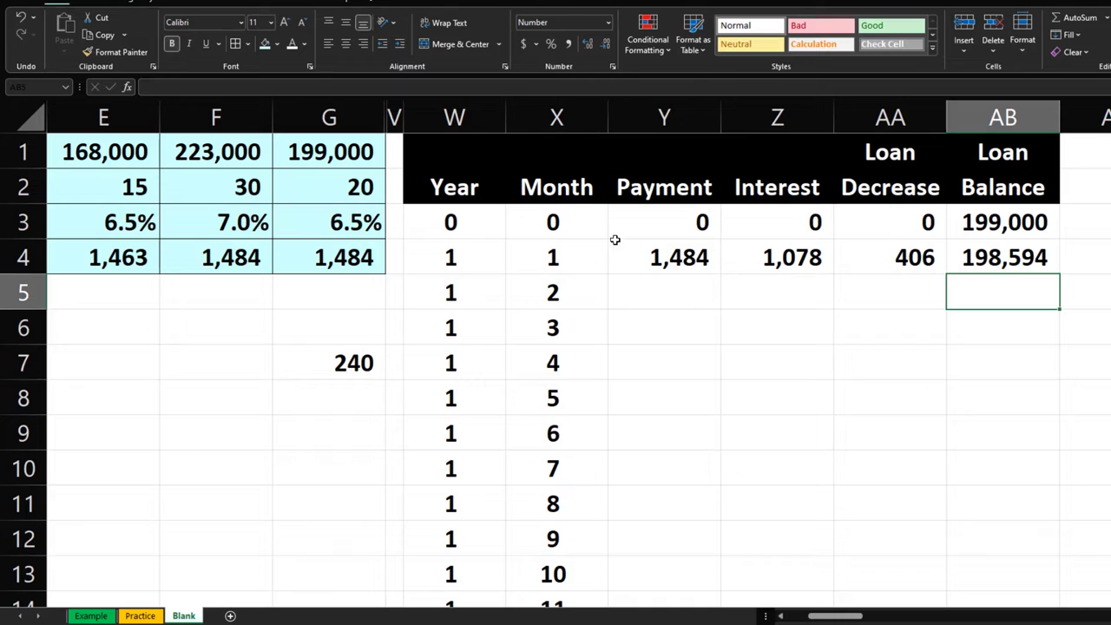
Step: Copy the formulas in Y4:AB4 down to row 243 and check the end of the third loan's table
{"action": "left_click_drag", "start_coordinate": [657, 252], "coordinate": [951, 251]}
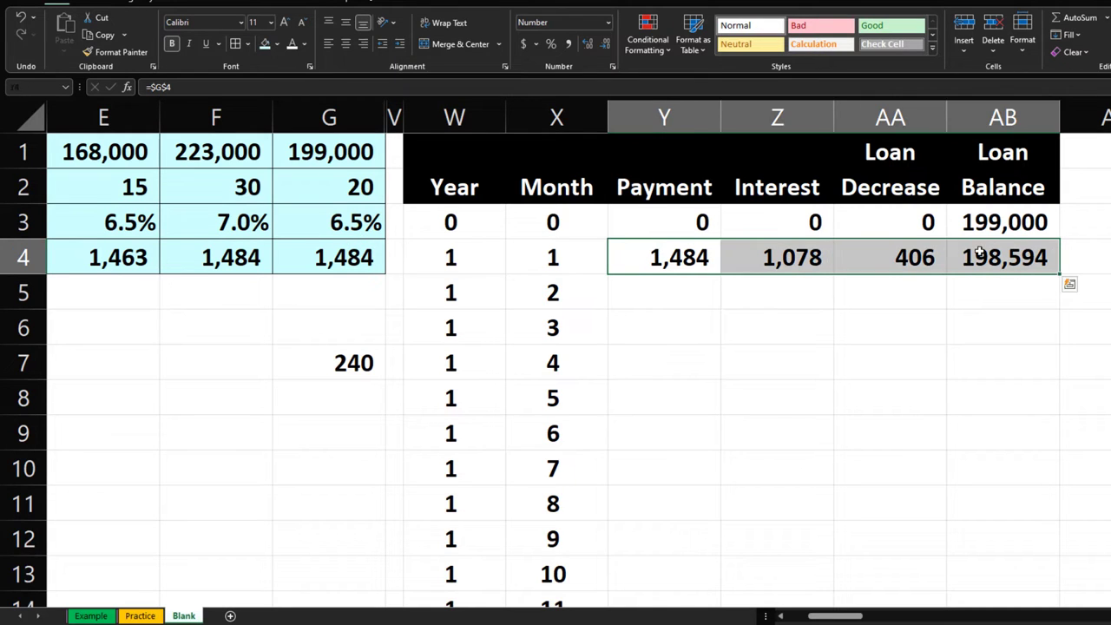
{"action": "double_click", "coordinate": [1060, 275]}
{"action": "scroll", "coordinate": [1048, 330], "scroll_direction": "down", "scroll_amount": 20}
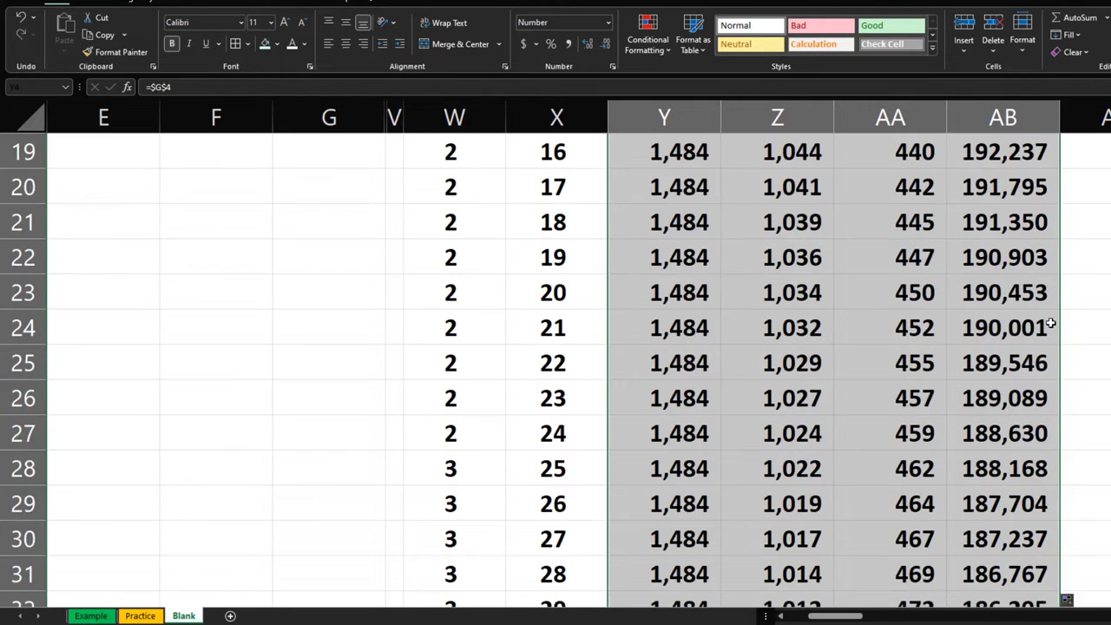
{"action": "scroll", "coordinate": [1048, 330], "scroll_direction": "down", "scroll_amount": 20}
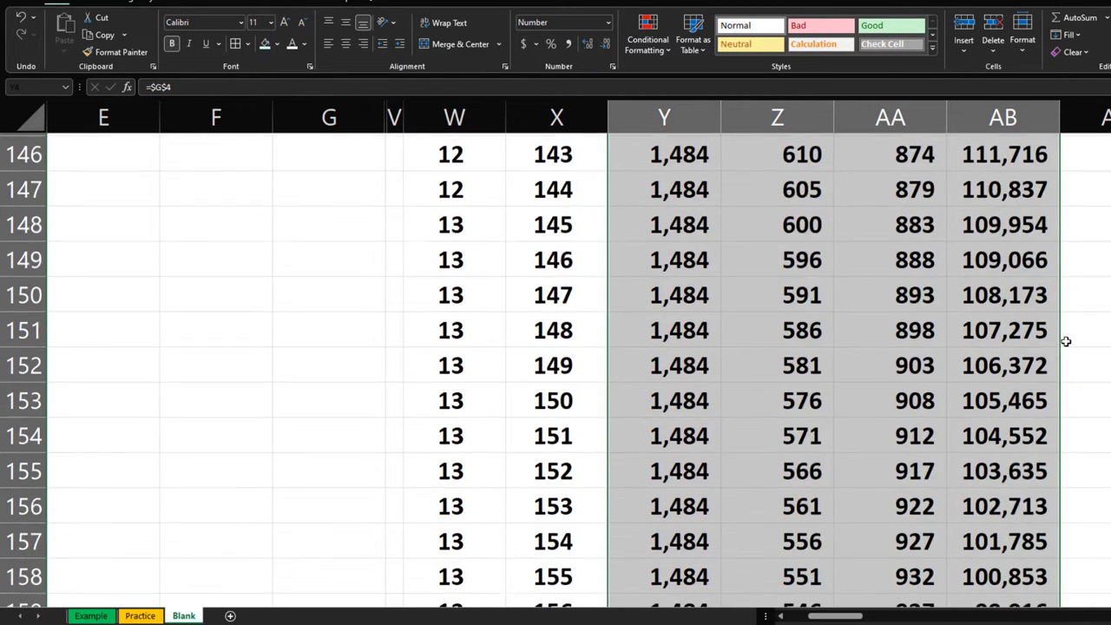
{"action": "scroll", "coordinate": [1066, 341], "scroll_direction": "down", "scroll_amount": 12}
{"action": "scroll", "coordinate": [1067, 342], "scroll_direction": "up", "scroll_amount": 4}
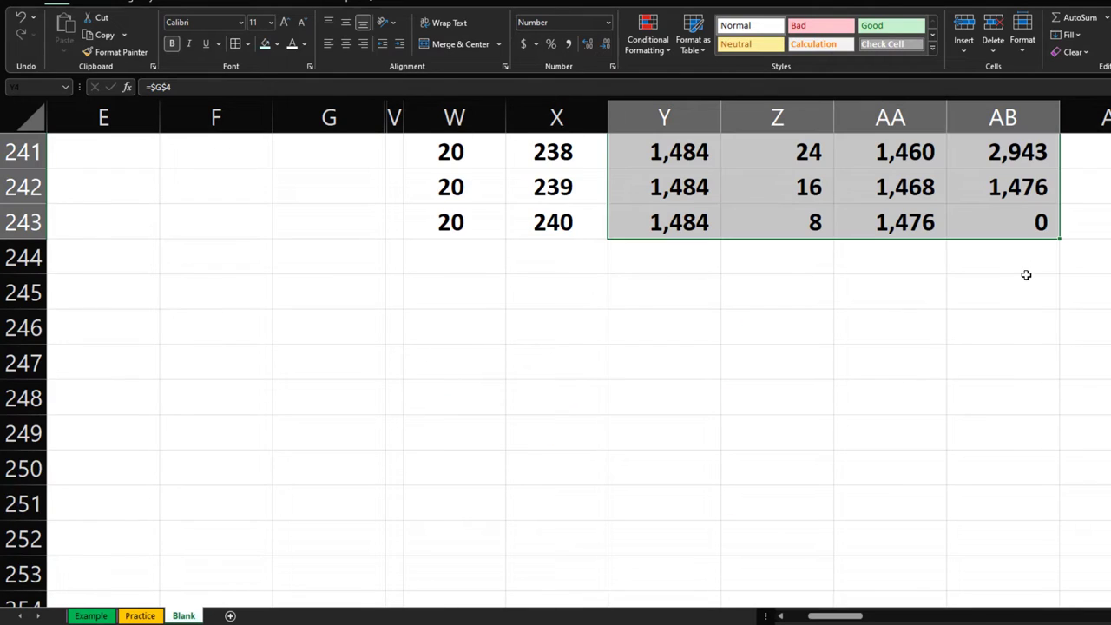
Step: Apply borders and the light blue fill to the third loan's amortization table body, W3:AB243
{"action": "left_click_drag", "start_coordinate": [484, 214], "coordinate": [963, 214]}
{"action": "left_click", "coordinate": [263, 44]}
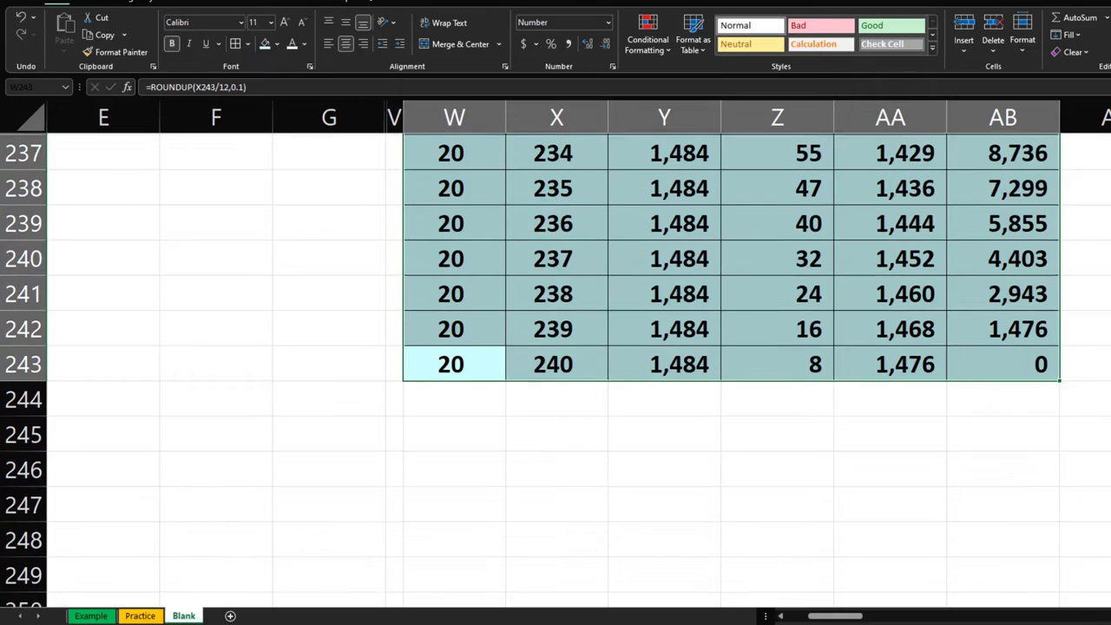
{"action": "scroll", "coordinate": [771, 289], "scroll_direction": "up", "scroll_amount": 20}
{"action": "left_click", "coordinate": [771, 289]}
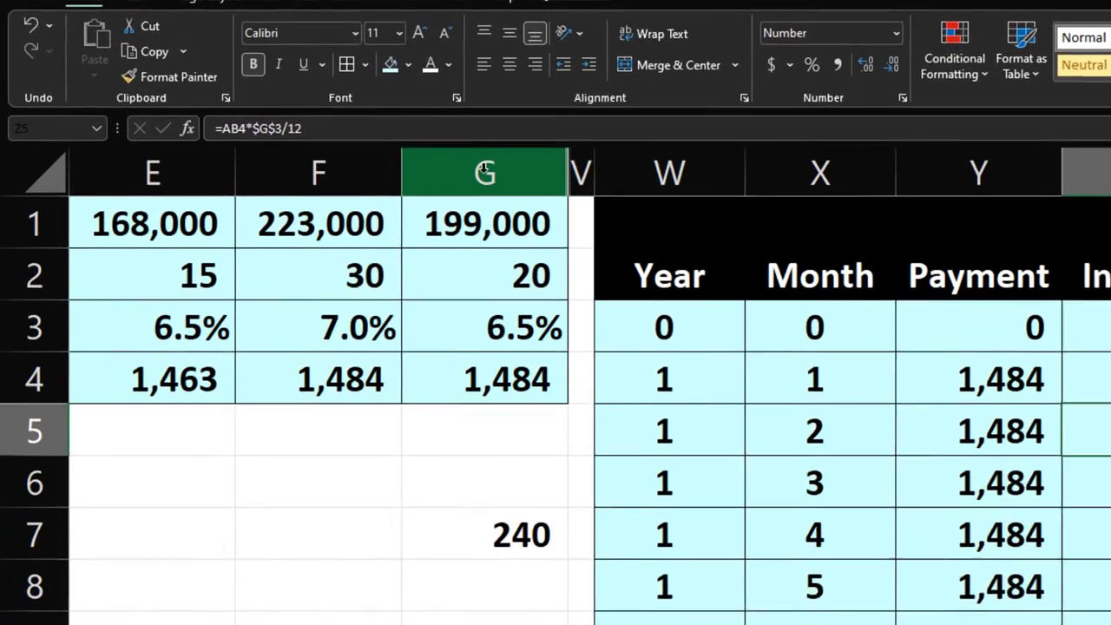
Step: Unhide the columns between G and W so the first two loans' amortization tables show again
{"action": "left_click_drag", "start_coordinate": [485, 170], "coordinate": [661, 171]}
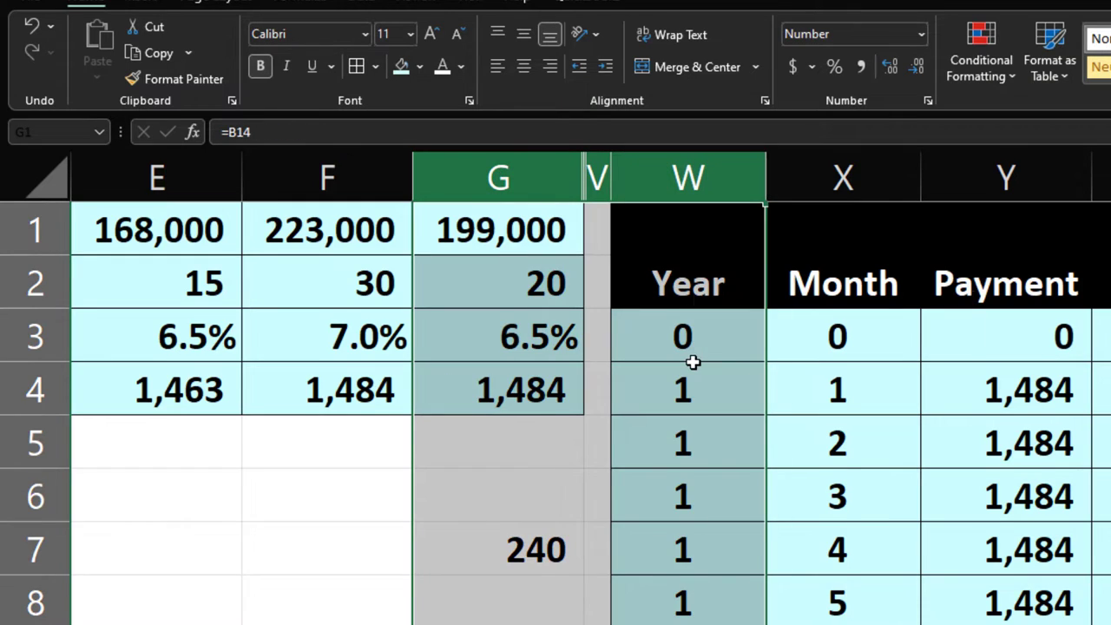
{"action": "right_click", "coordinate": [693, 362]}
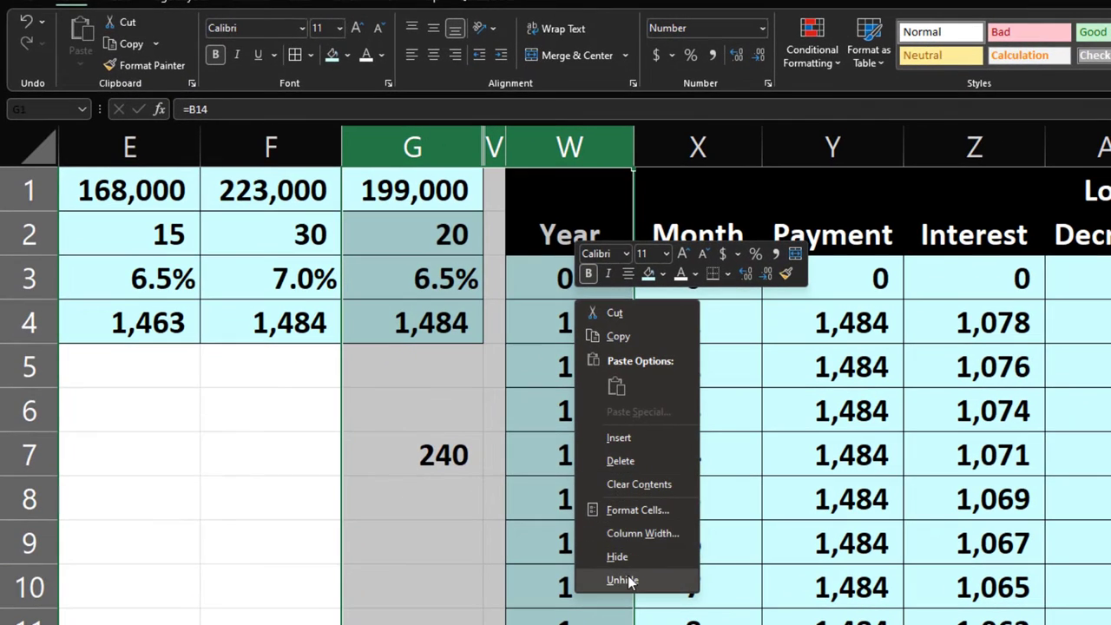
{"action": "left_click", "coordinate": [627, 580]}
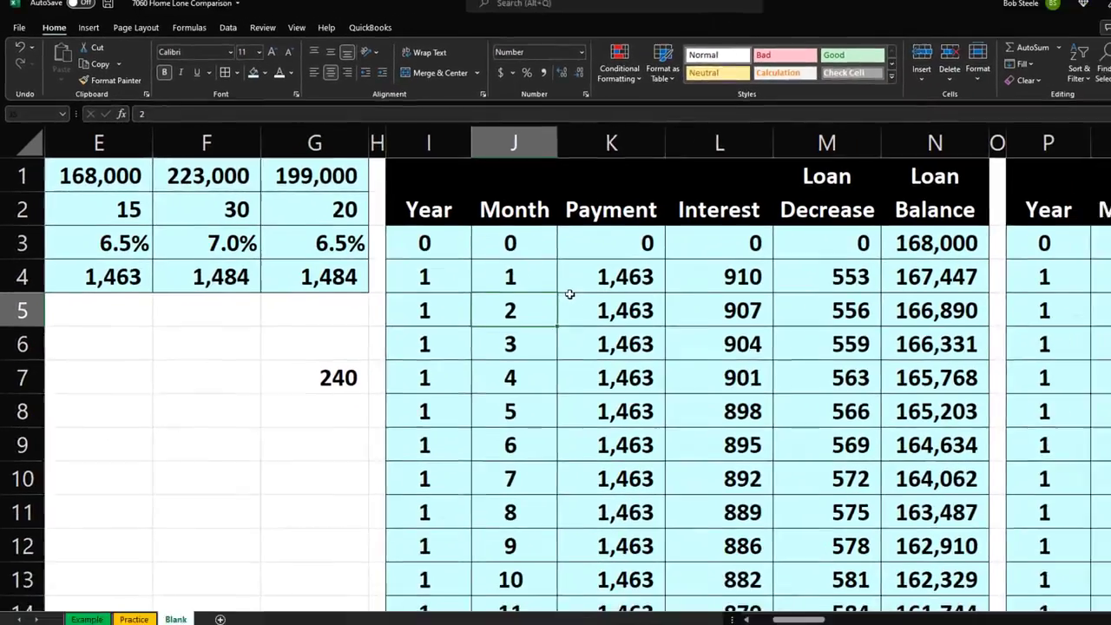
{"action": "left_click", "coordinate": [604, 276]}
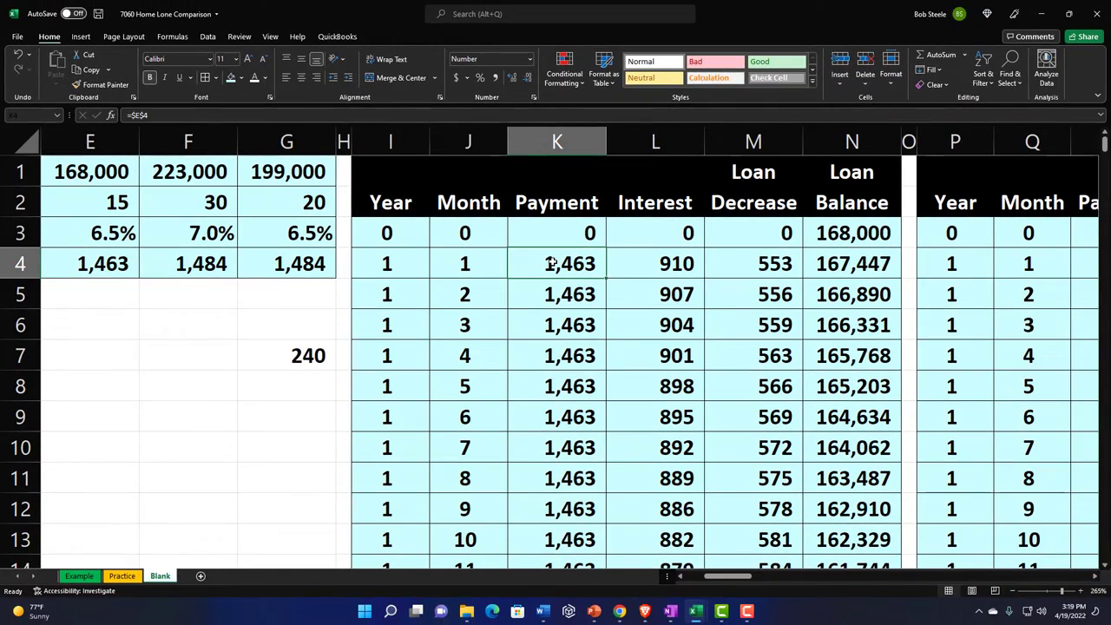
Step: Switch to the browser, view the Loan Calculator results and amortization schedule on calculator.net, and return to the workbook
{"action": "left_click", "coordinate": [619, 611]}
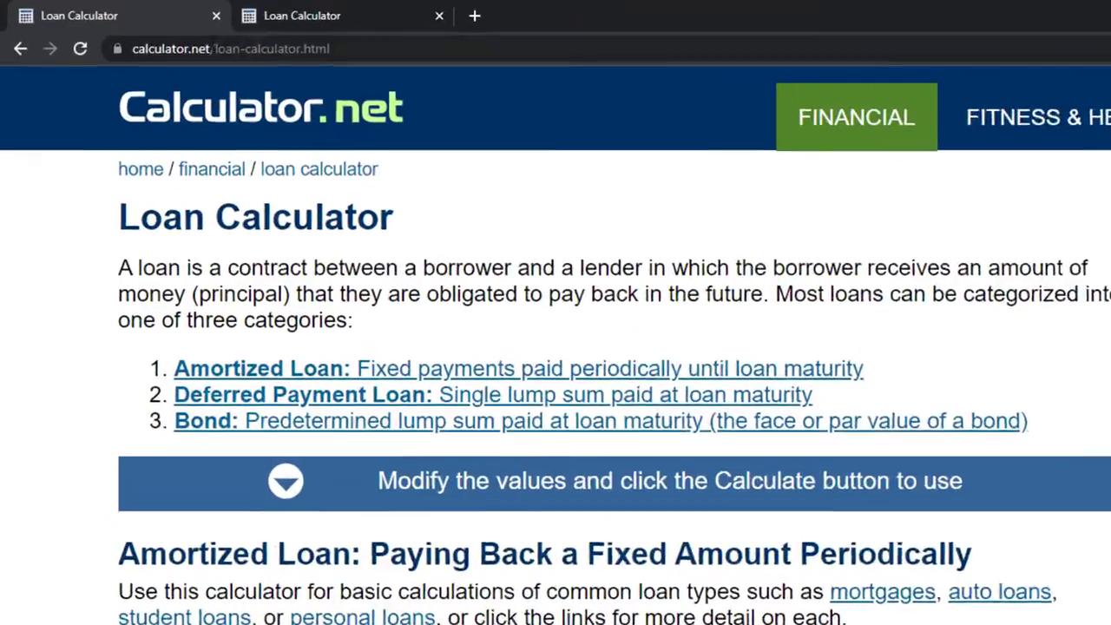
{"action": "left_click", "coordinate": [260, 16]}
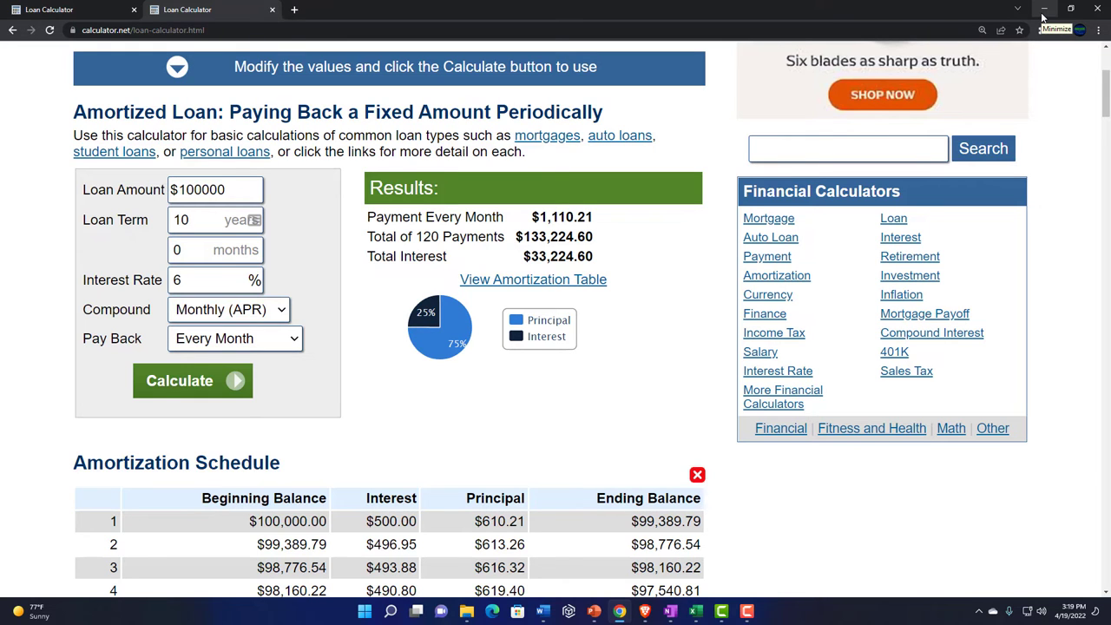
{"action": "left_click", "coordinate": [1043, 16]}
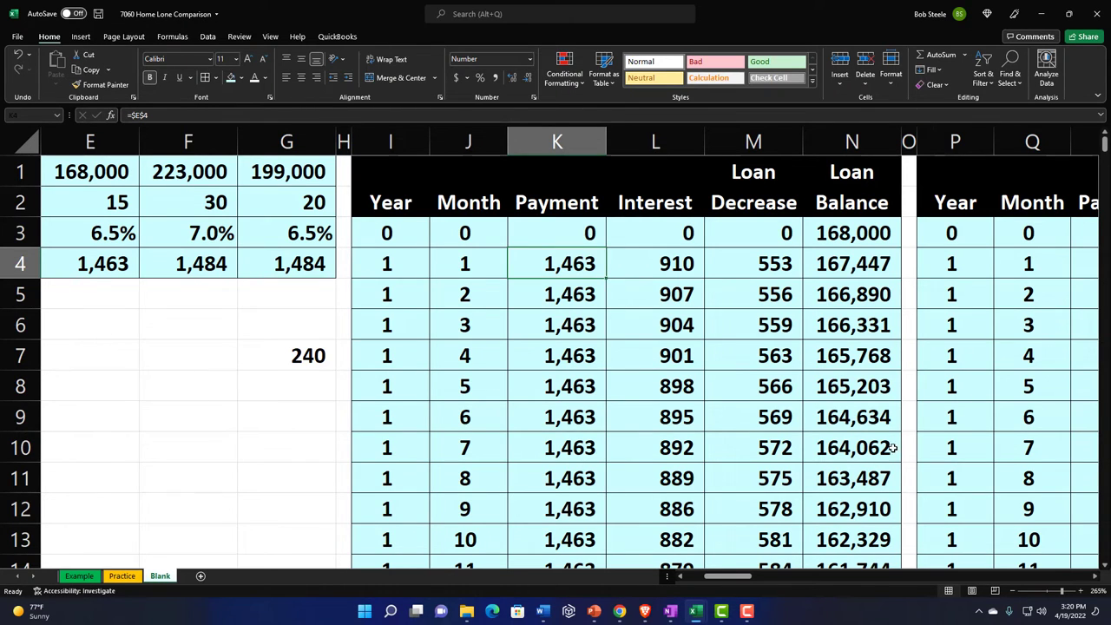
Step: Hide columns O through AB, which hold the second and third loans' amortization tables
{"action": "mouse_move", "coordinate": [742, 580]}
{"action": "left_mouse_down"}
{"action": "mouse_move", "coordinate": [759, 577]}
{"action": "mouse_move", "coordinate": [747, 577]}
{"action": "left_mouse_up"}
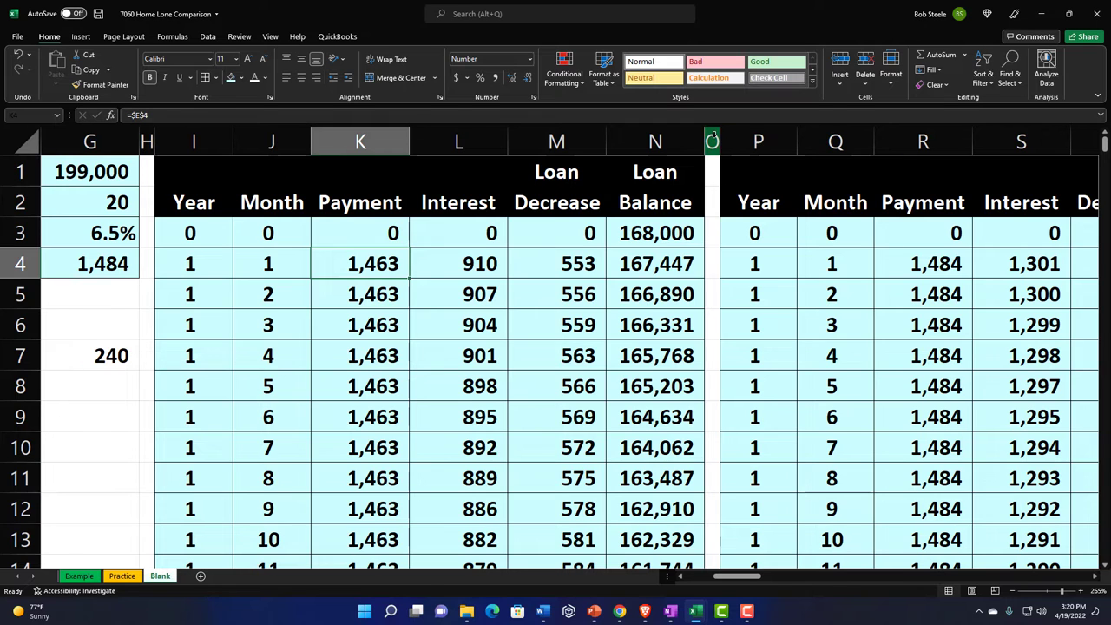
{"action": "mouse_move", "coordinate": [712, 139]}
{"action": "left_mouse_down"}
{"action": "mouse_move", "coordinate": [1085, 147]}
{"action": "mouse_move", "coordinate": [304, 173]}
{"action": "left_mouse_up"}
{"action": "right_click", "coordinate": [232, 265]}
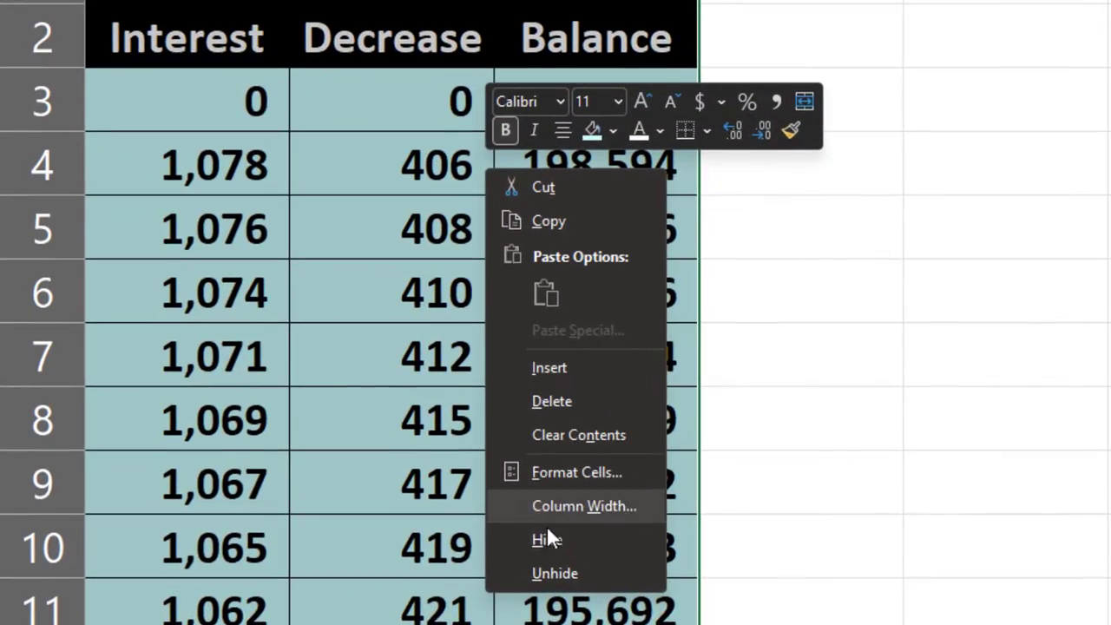
{"action": "left_click", "coordinate": [546, 539]}
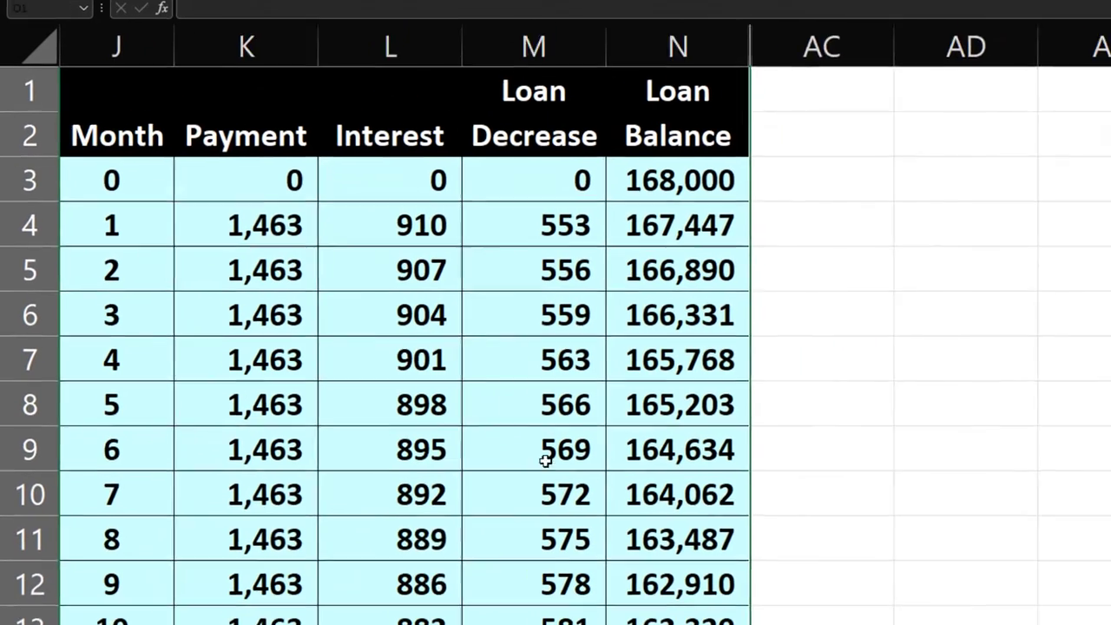
Step: Copy the narrow spacer column H's formatting onto column AC to make it an equally narrow spacer
{"action": "scroll", "coordinate": [555, 348], "scroll_direction": "left", "scroll_amount": 3}
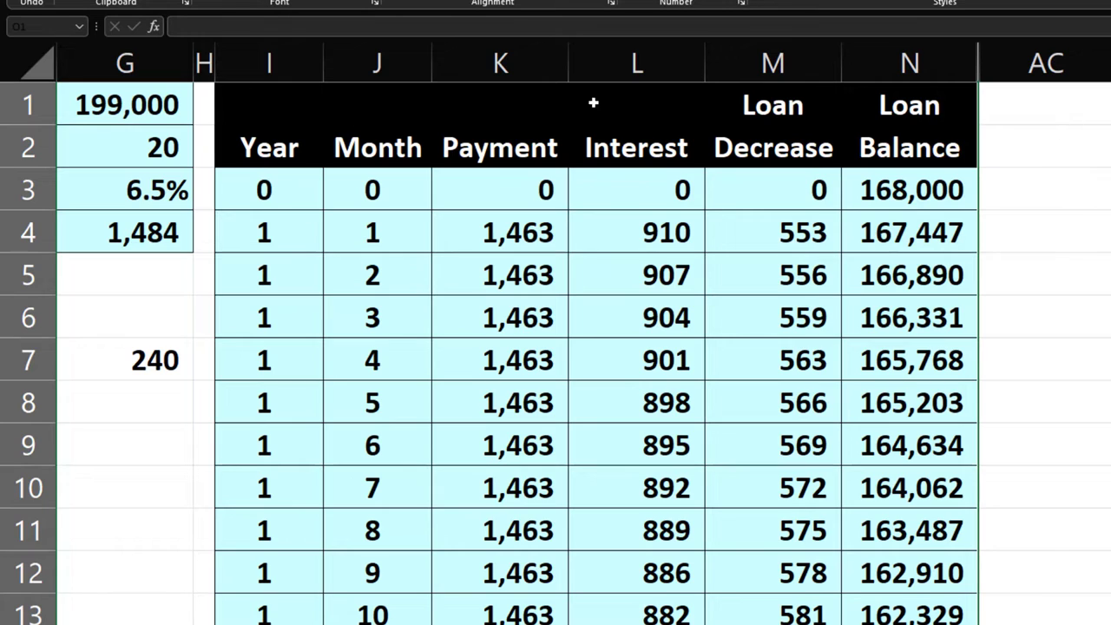
{"action": "left_click", "coordinate": [204, 59]}
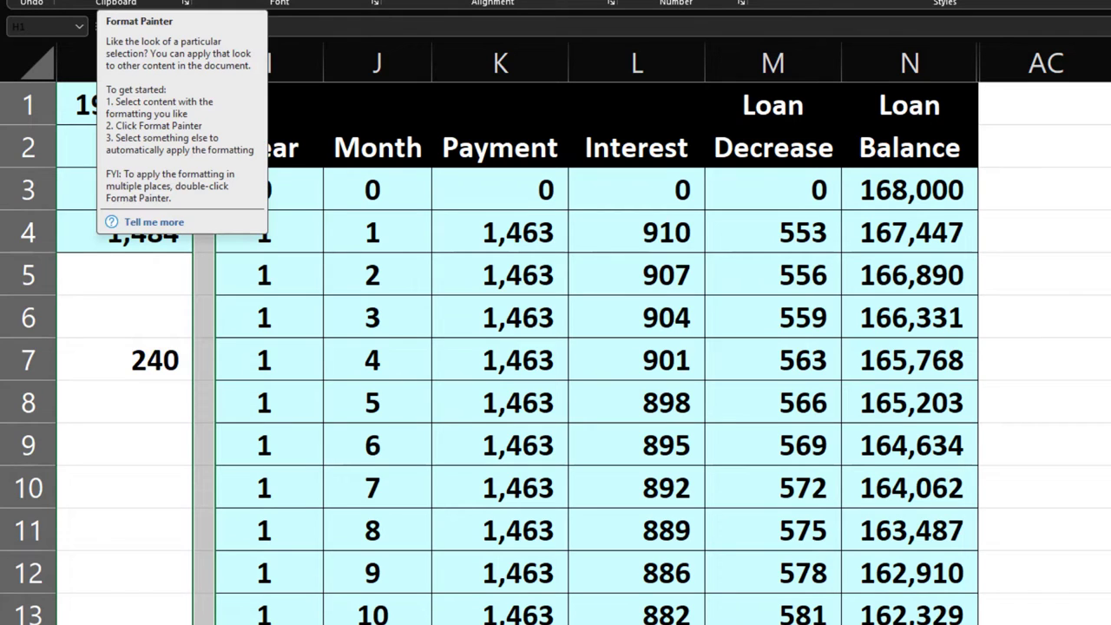
{"action": "left_click", "coordinate": [113, 0]}
{"action": "left_click", "coordinate": [1044, 63]}
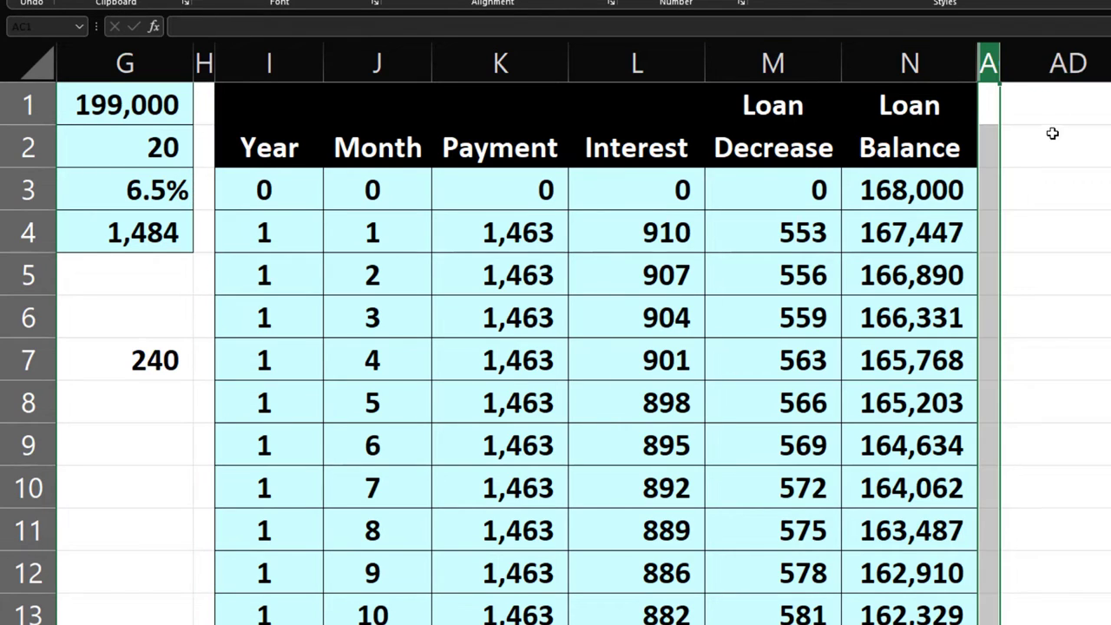
{"action": "left_click", "coordinate": [993, 100]}
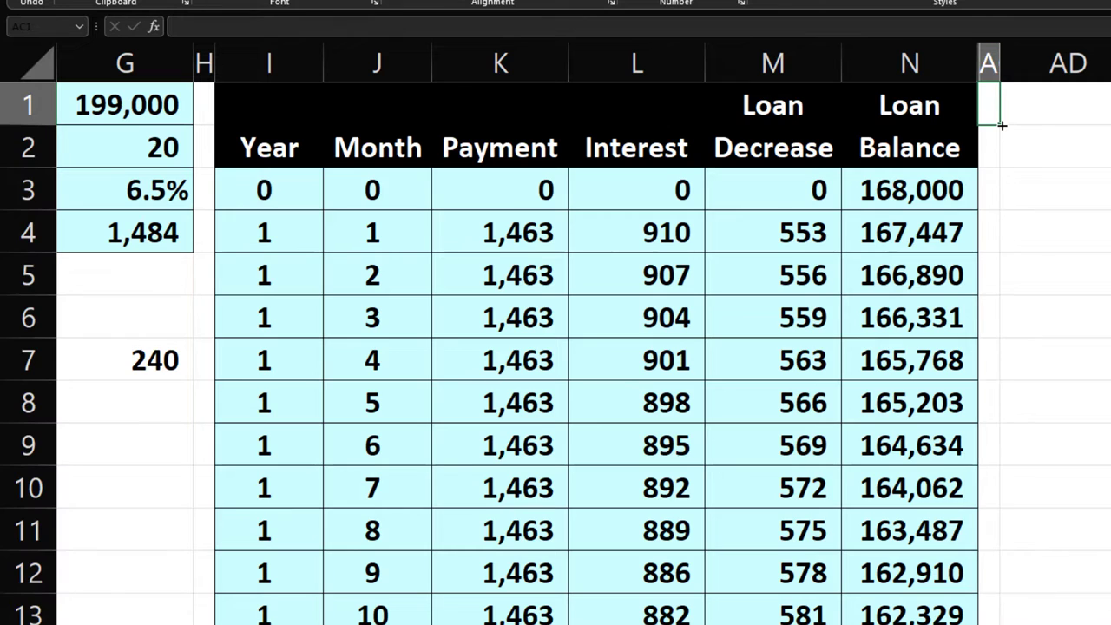
{"action": "key", "text": "Down"}
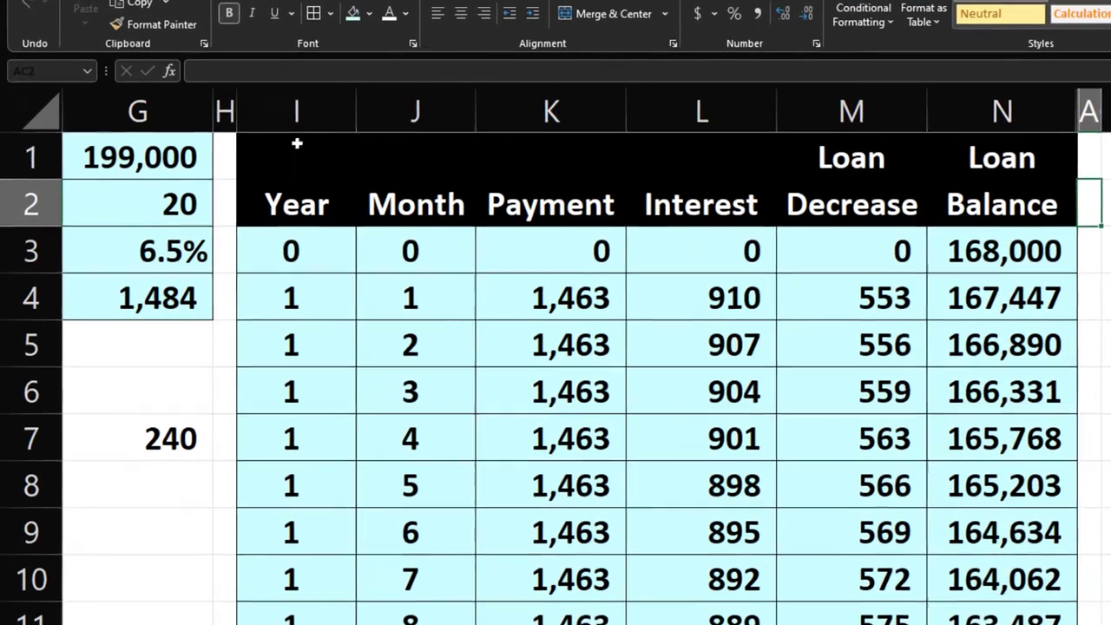
Step: Copy the first loan's amortization table headers from I1:N2 and paste them starting at AD1
{"action": "left_click_drag", "start_coordinate": [297, 144], "coordinate": [937, 198]}
{"action": "key", "text": "ctrl+c"}
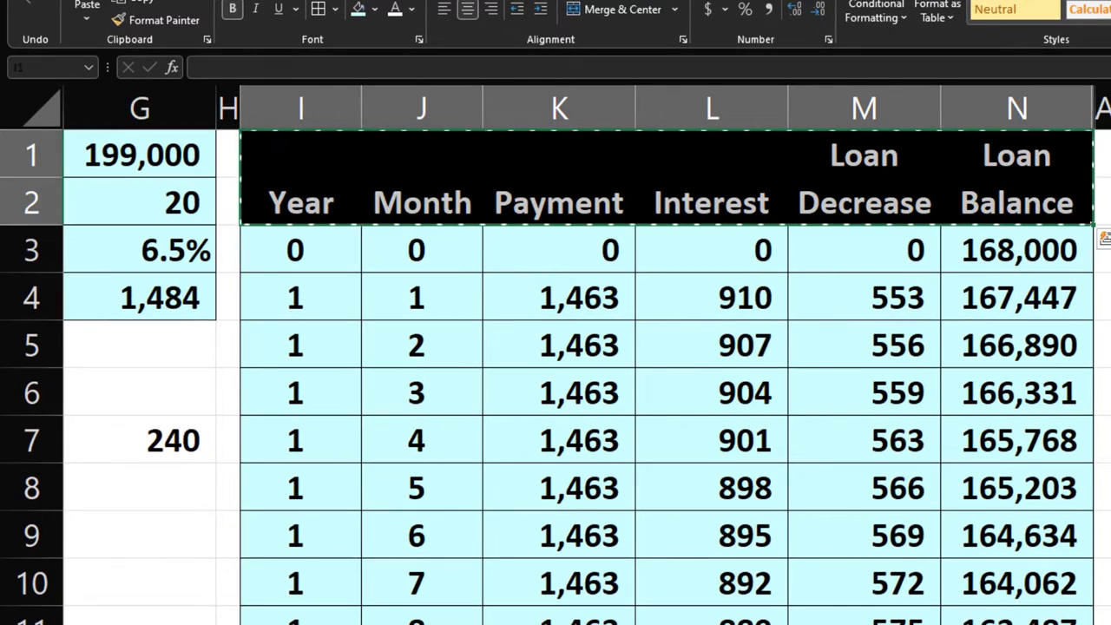
{"action": "left_click", "coordinate": [1110, 157]}
{"action": "key", "text": "ctrl+v"}
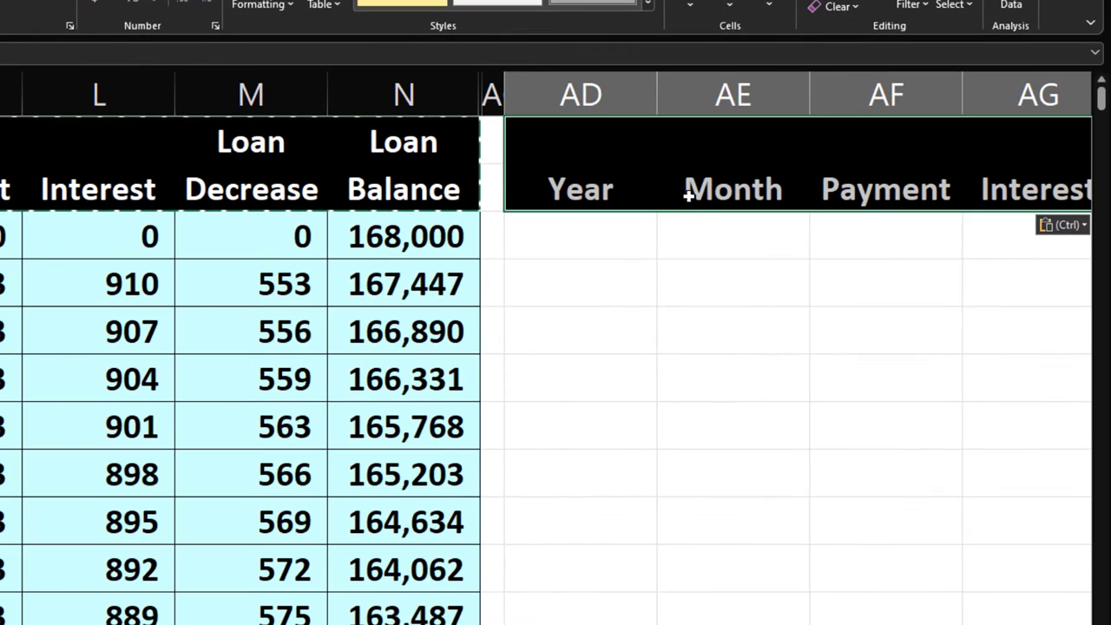
Step: Delete the Month column AE from the new yearly table's headers
{"action": "left_click", "coordinate": [742, 102]}
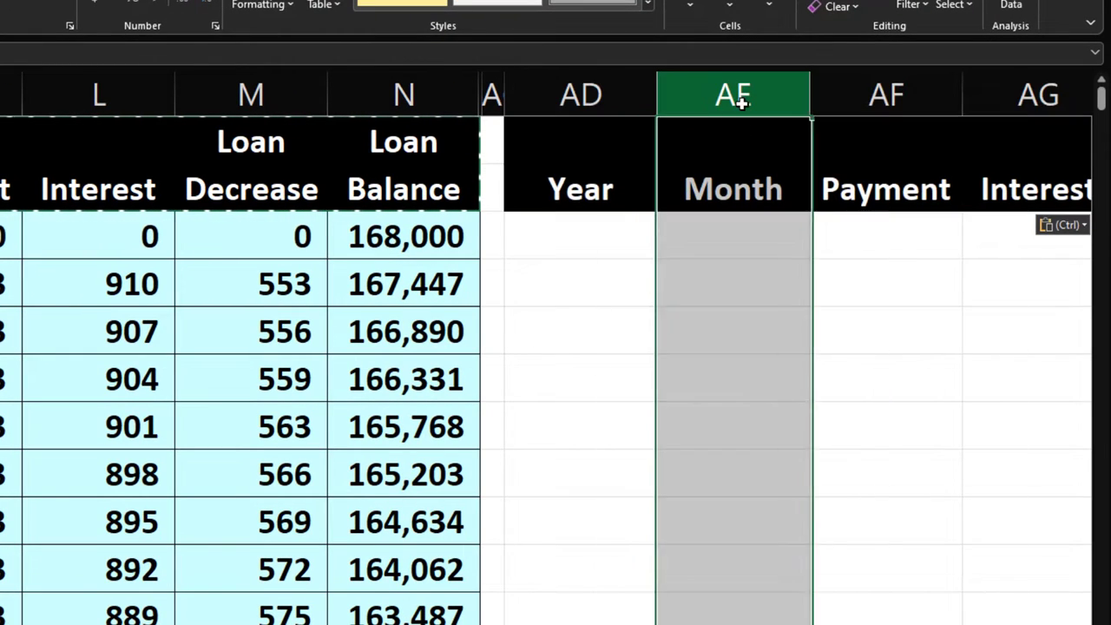
{"action": "right_click", "coordinate": [741, 294]}
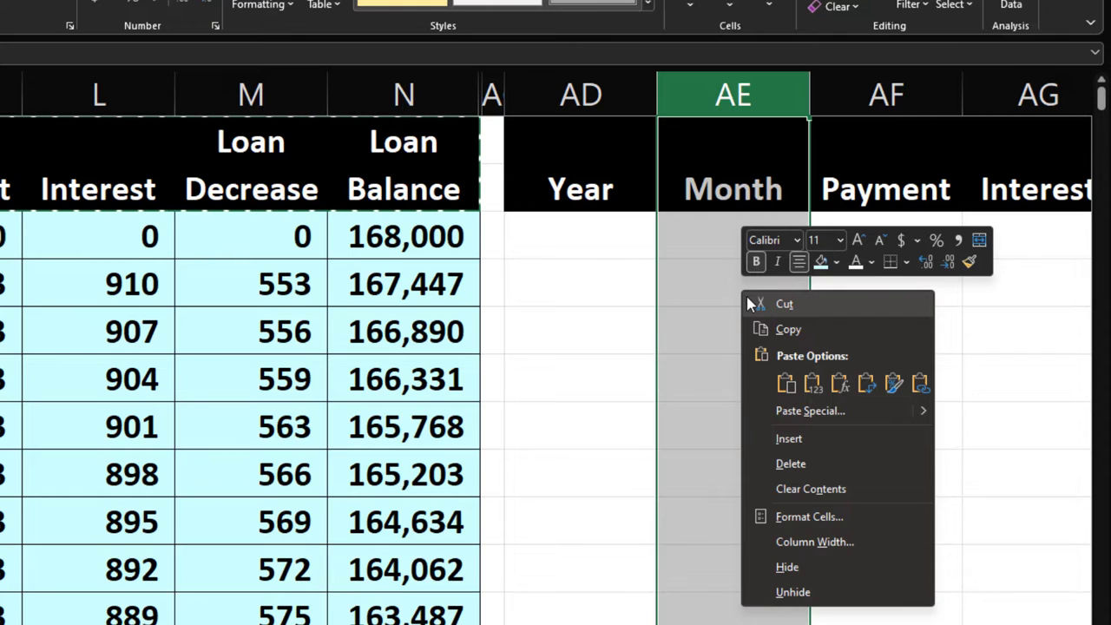
{"action": "left_click", "coordinate": [790, 465]}
{"action": "left_click", "coordinate": [755, 322]}
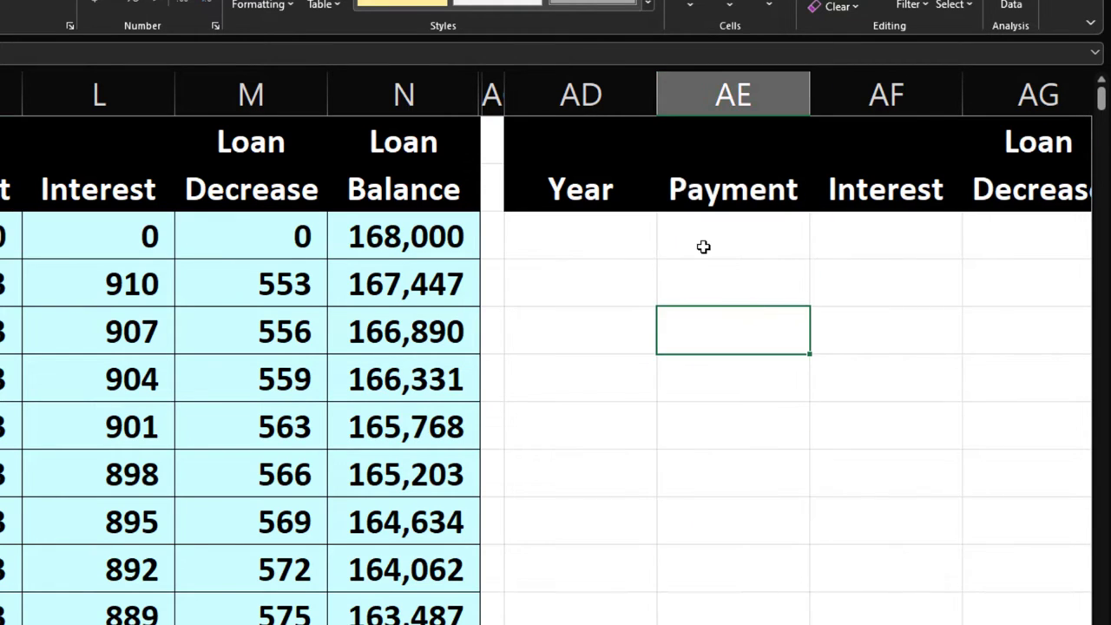
Step: Enter years 1 and 2 in AD3 and AD4 under the Year header and select both cells as the series start
{"action": "left_click", "coordinate": [611, 226]}
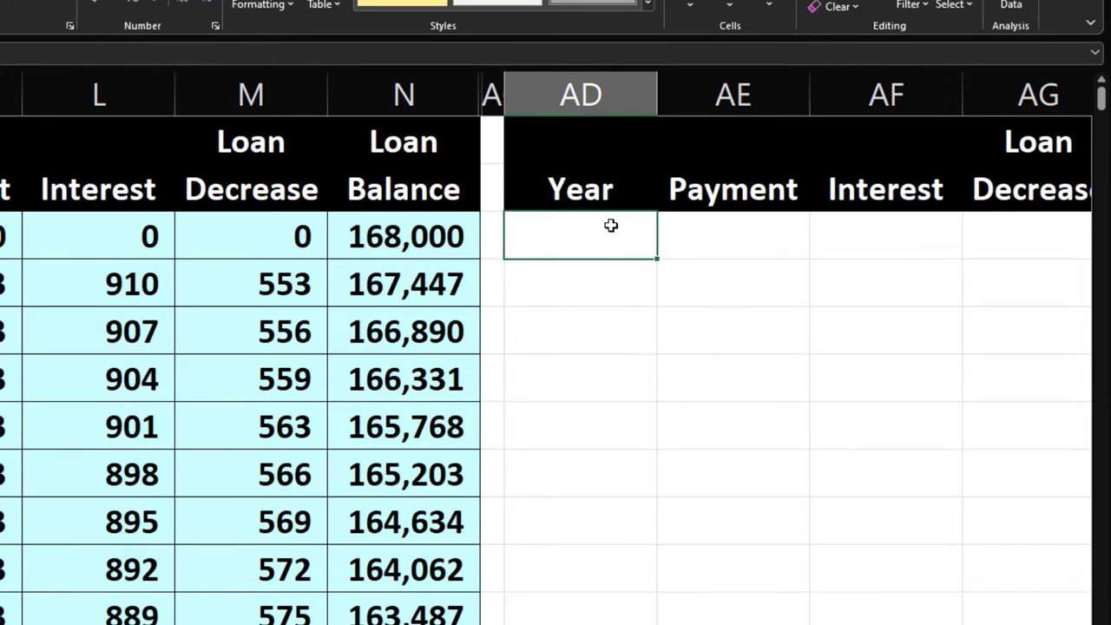
{"action": "type", "text": "1"}
{"action": "key", "text": "Return"}
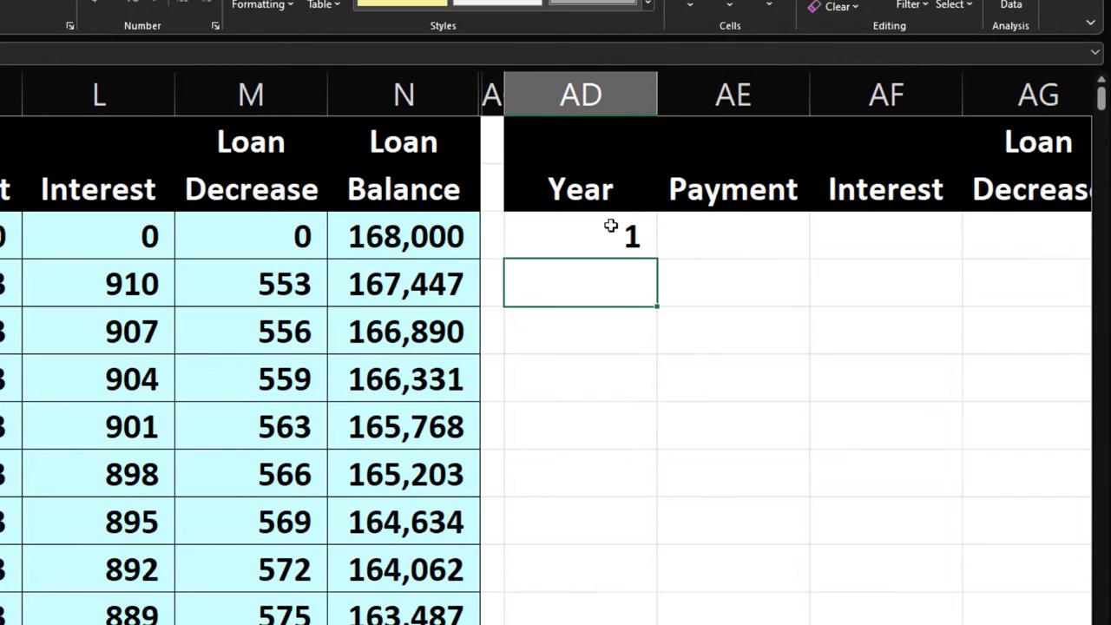
{"action": "type", "text": "2"}
{"action": "key", "text": "Return"}
{"action": "left_click_drag", "start_coordinate": [612, 225], "coordinate": [611, 270]}
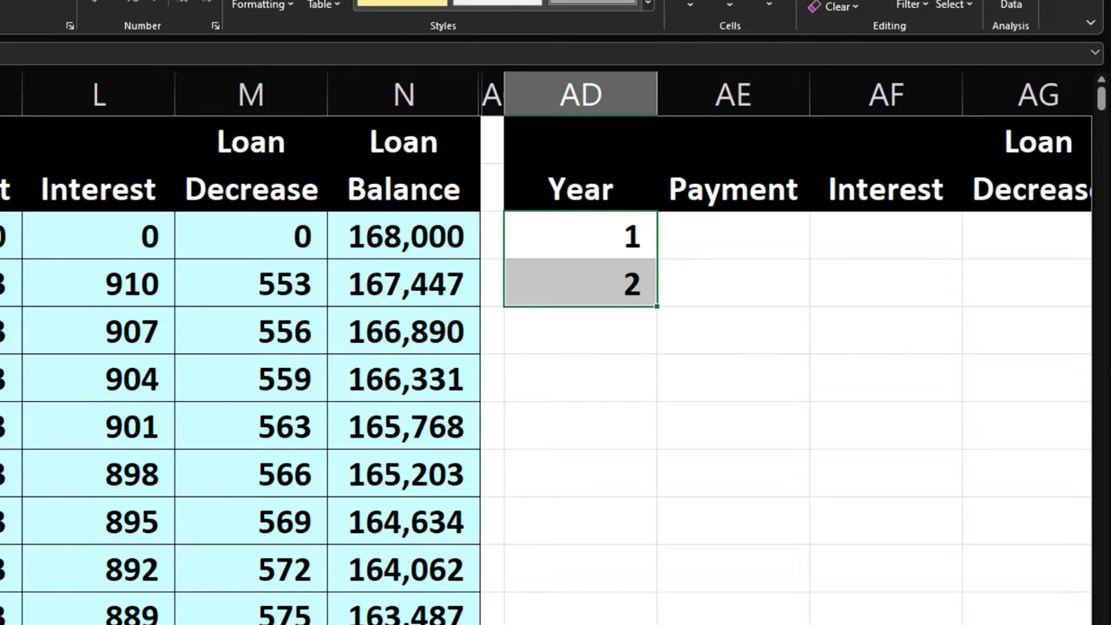
Step: Extend the yearly series in the Year column from AD3 down to 15 and center the numbers
{"action": "scroll", "coordinate": [556, 347], "scroll_direction": "left", "scroll_amount": 3}
{"action": "scroll", "coordinate": [548, 345], "scroll_direction": "right", "scroll_amount": 3}
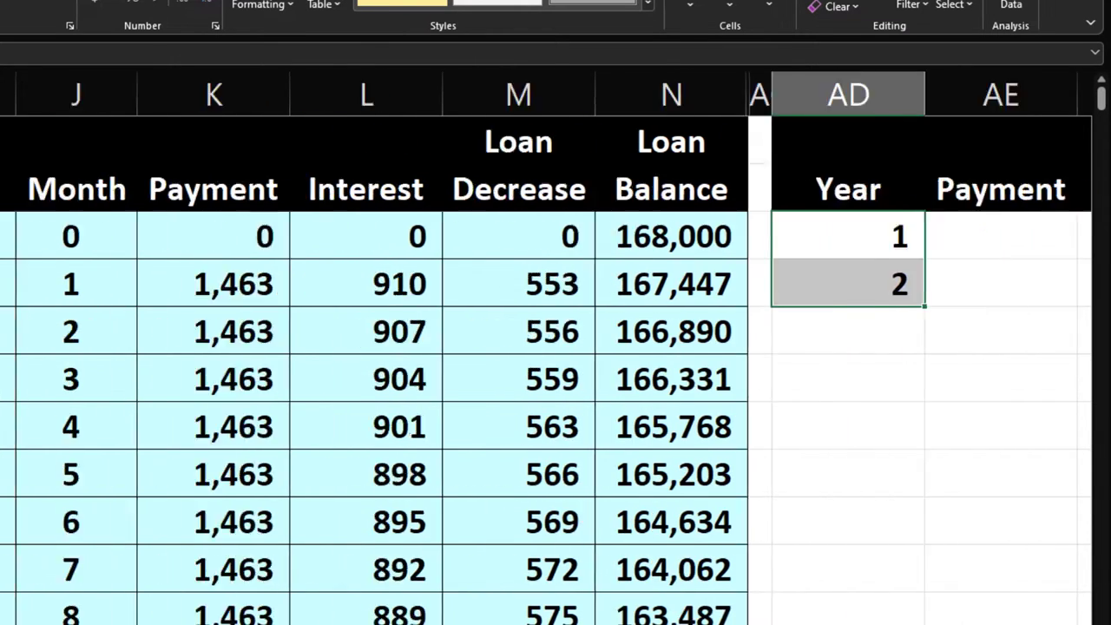
{"action": "left_click_drag", "start_coordinate": [652, 312], "coordinate": [620, 624]}
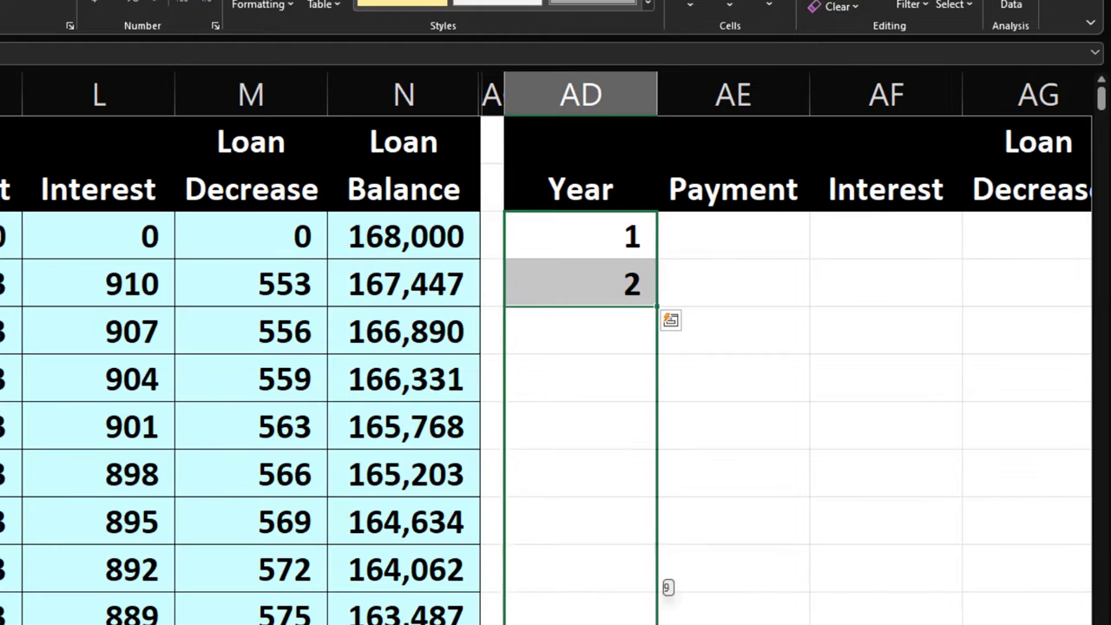
{"action": "left_click_drag", "start_coordinate": [741, 531], "coordinate": [741, 214]}
{"action": "scroll", "coordinate": [738, 295], "scroll_direction": "up", "scroll_amount": 2}
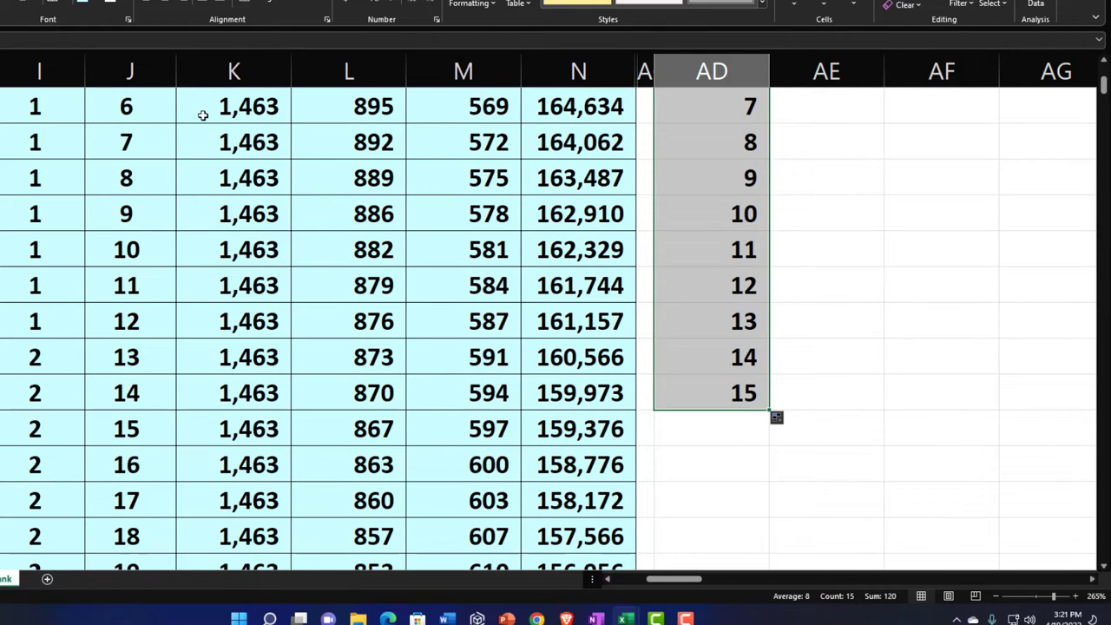
{"action": "scroll", "coordinate": [324, 136], "scroll_direction": "up", "scroll_amount": 2}
{"action": "scroll", "coordinate": [323, 137], "scroll_direction": "up", "scroll_amount": 1}
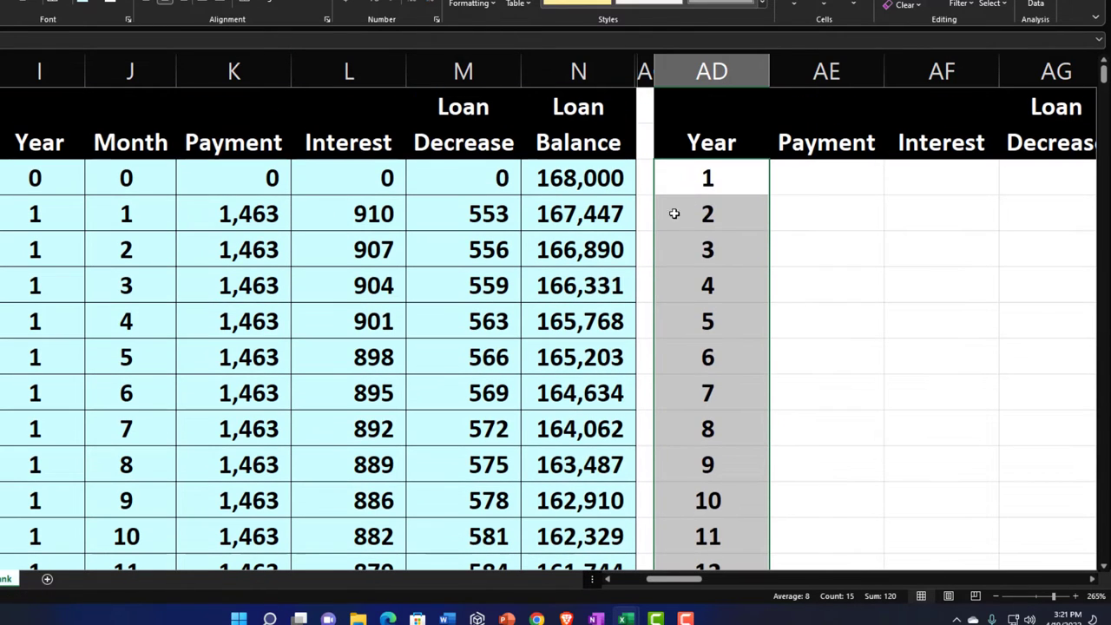
Step: Enter =SUMIF(I:I,AD3,K:K) in cell AE3 to total the monthly payments for year 1
{"action": "left_click", "coordinate": [848, 166]}
{"action": "key", "text": "Right"}
{"action": "key", "text": "Right"}
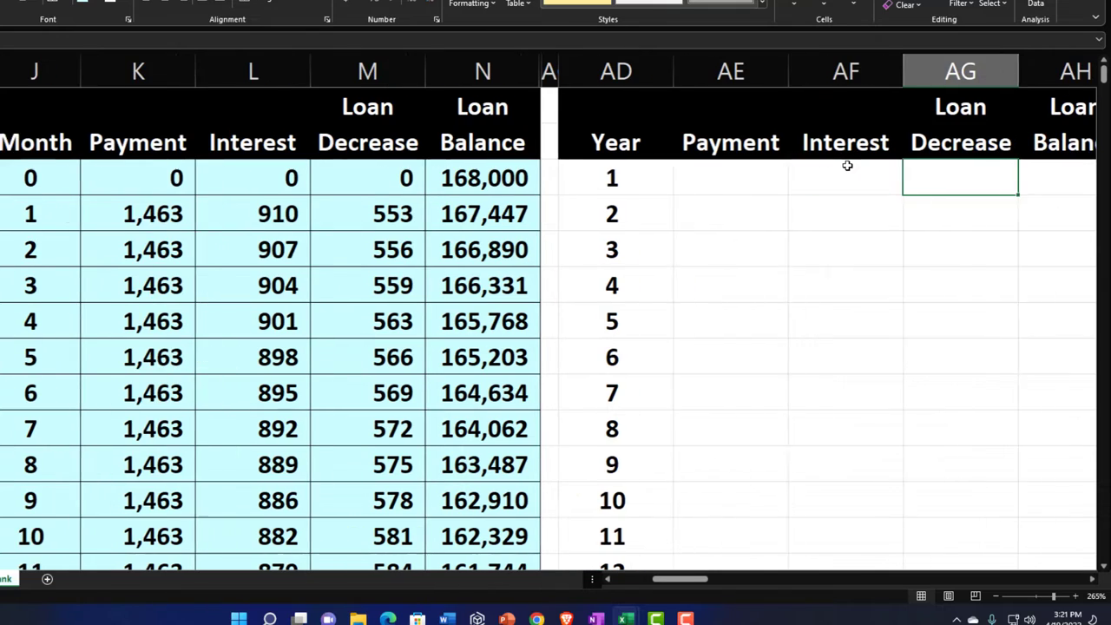
{"action": "key", "text": "Right"}
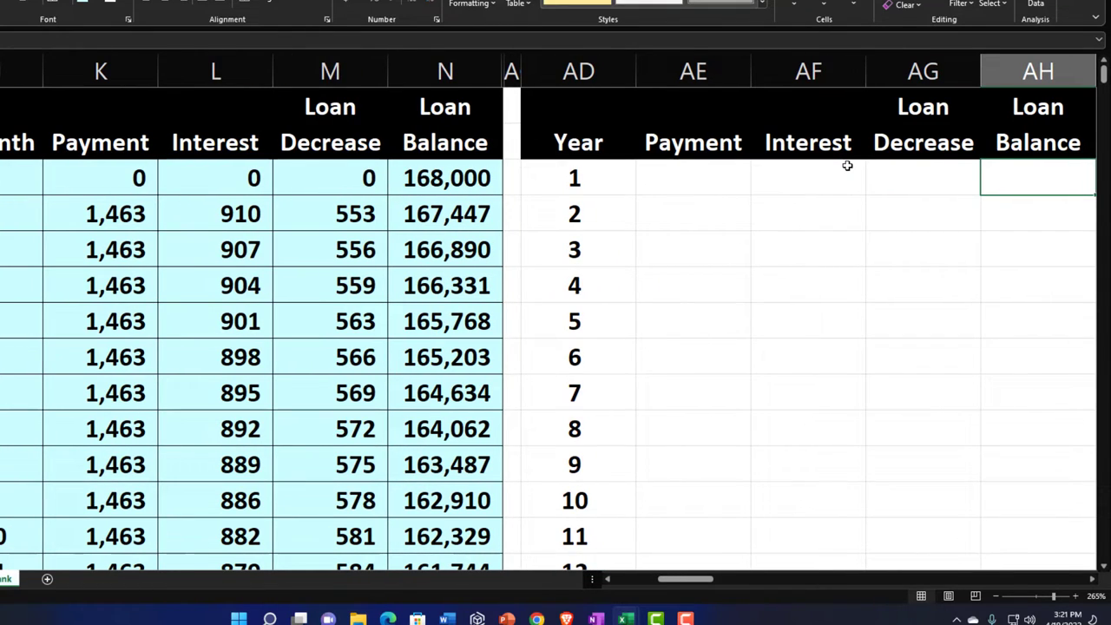
{"action": "key", "text": "Left"}
{"action": "key", "text": "Left"}
{"action": "key", "text": "Left"}
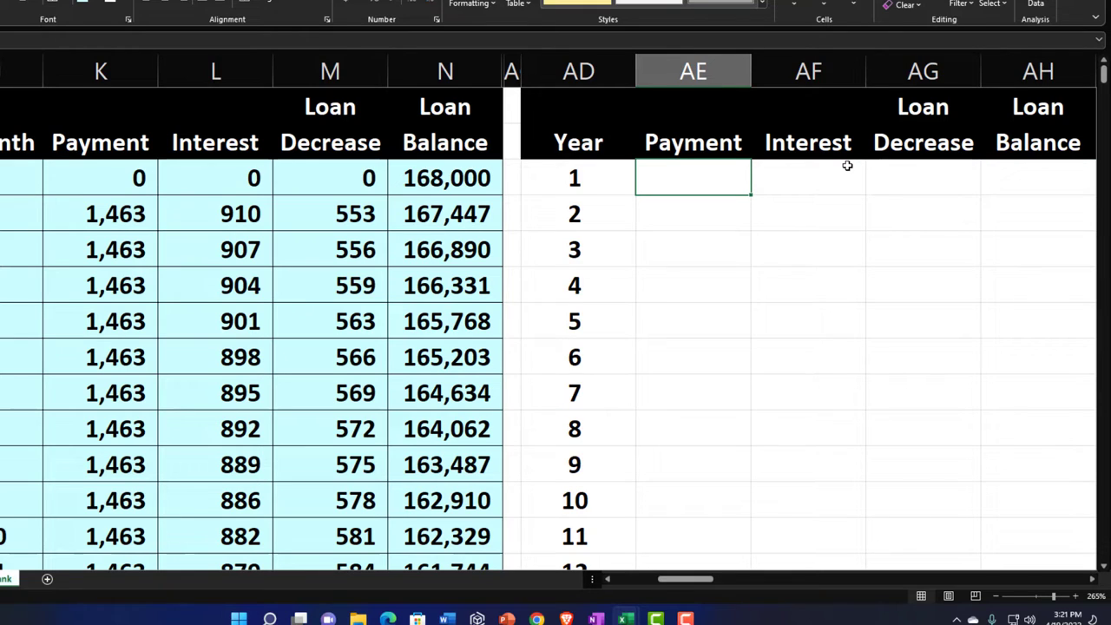
{"action": "type", "text": "="}
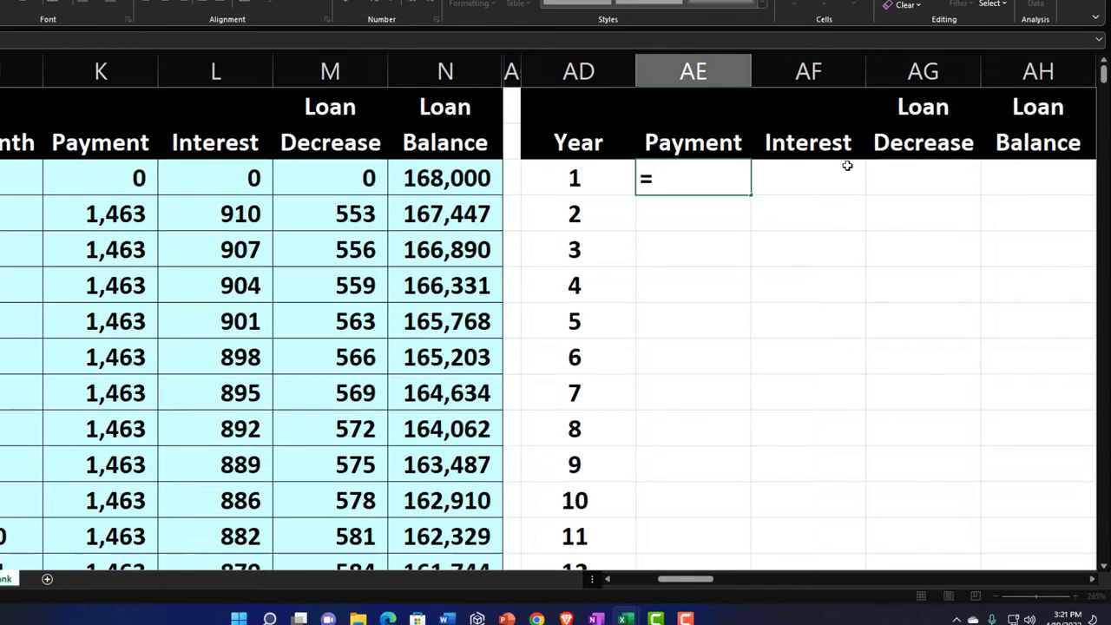
{"action": "type", "text": "sum"}
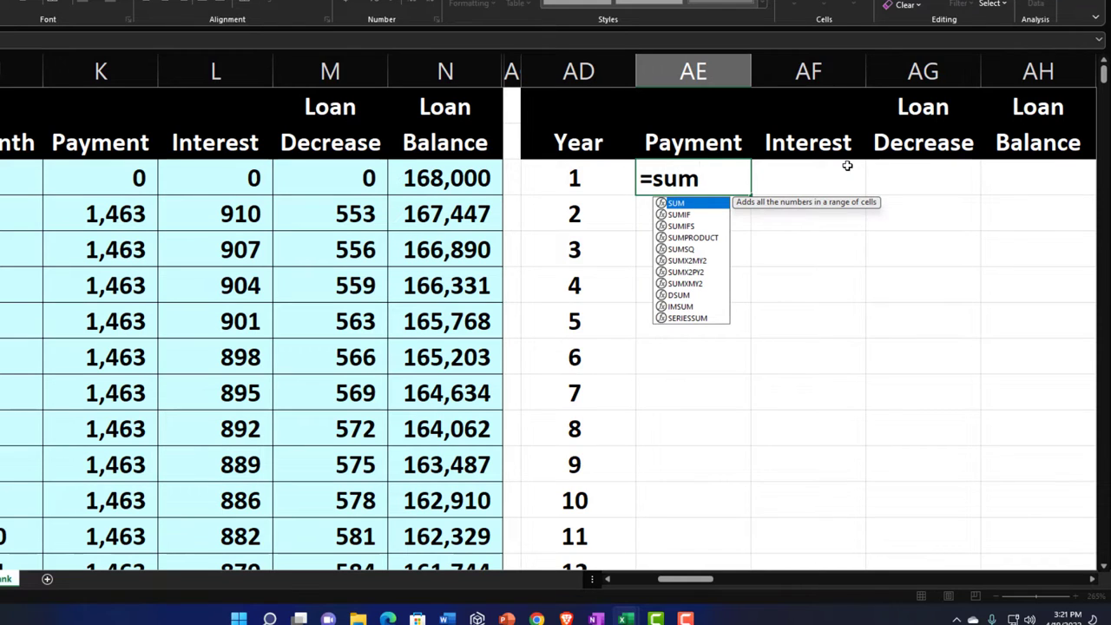
{"action": "type", "text": "if"}
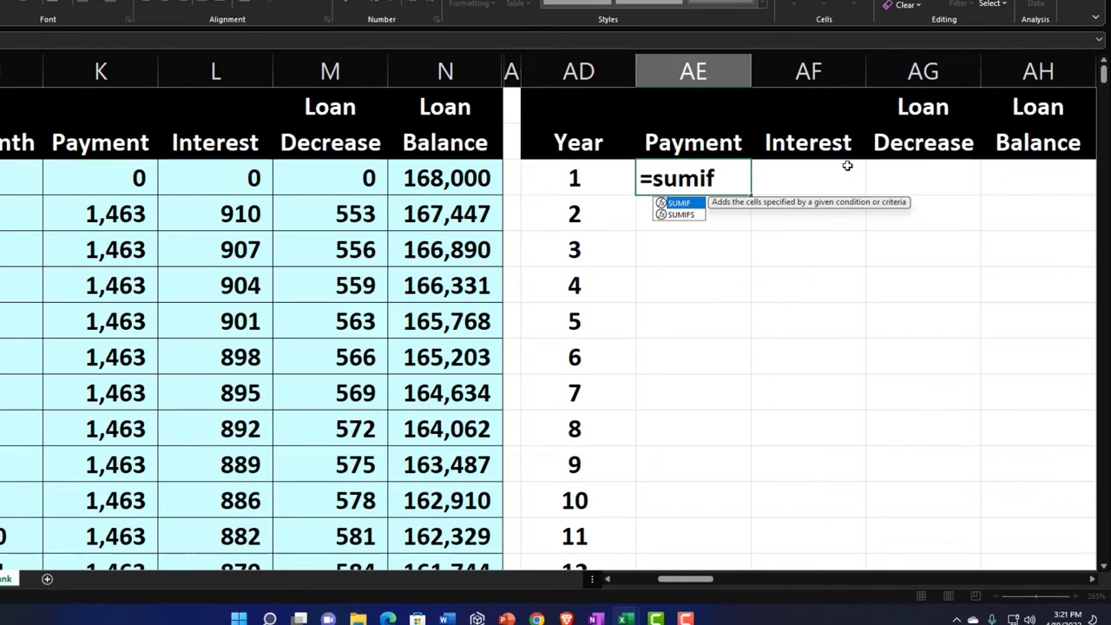
{"action": "type", "text": "("}
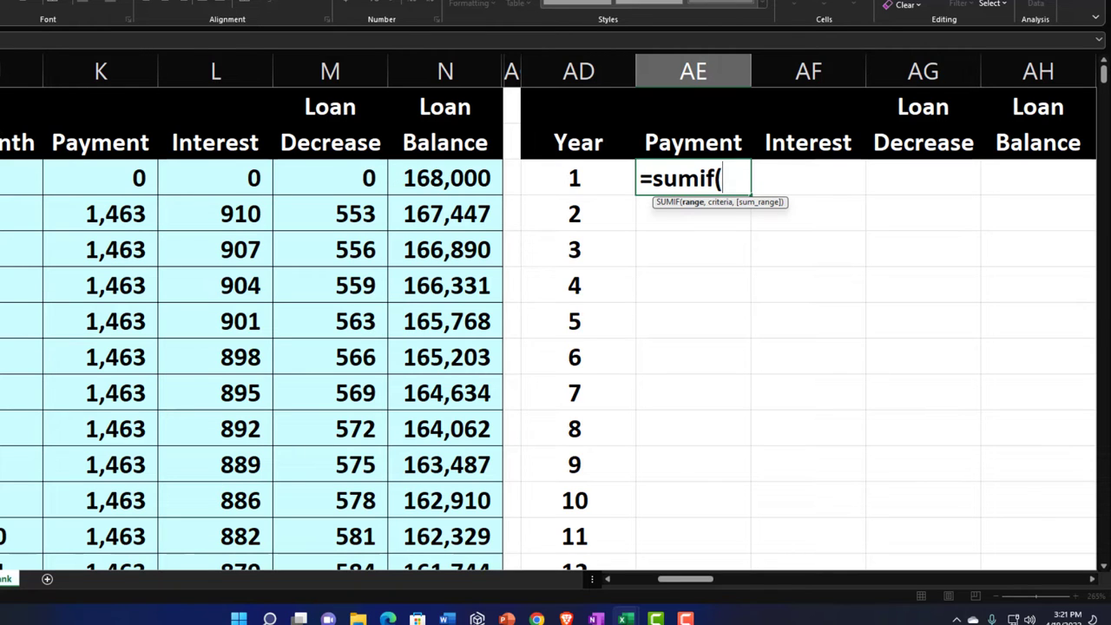
{"action": "type", "text": "I:I"}
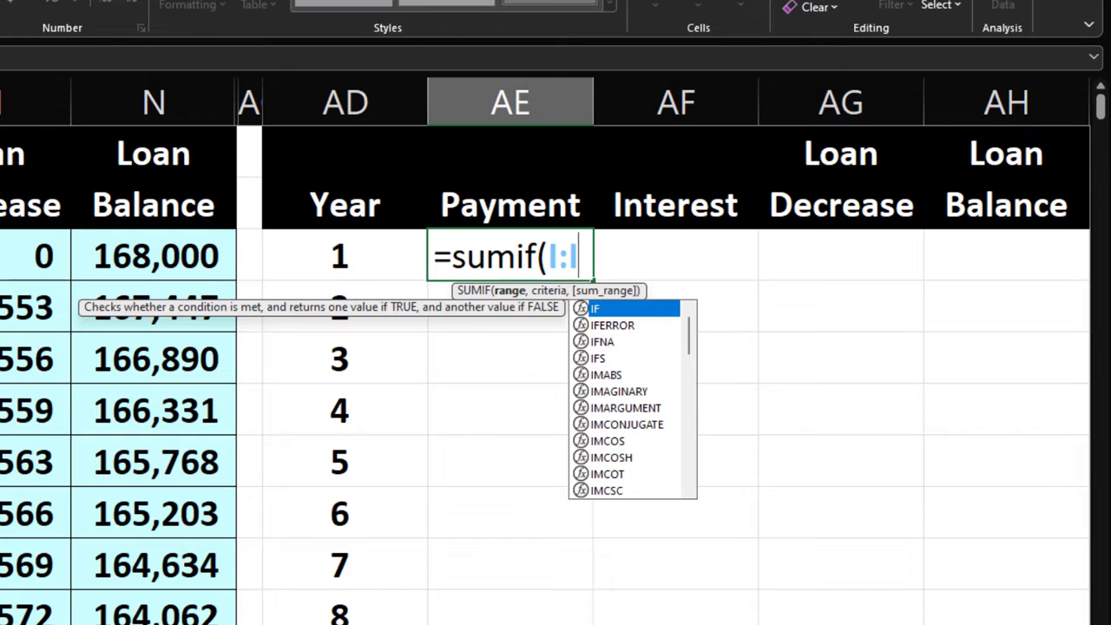
{"action": "type", "text": ","}
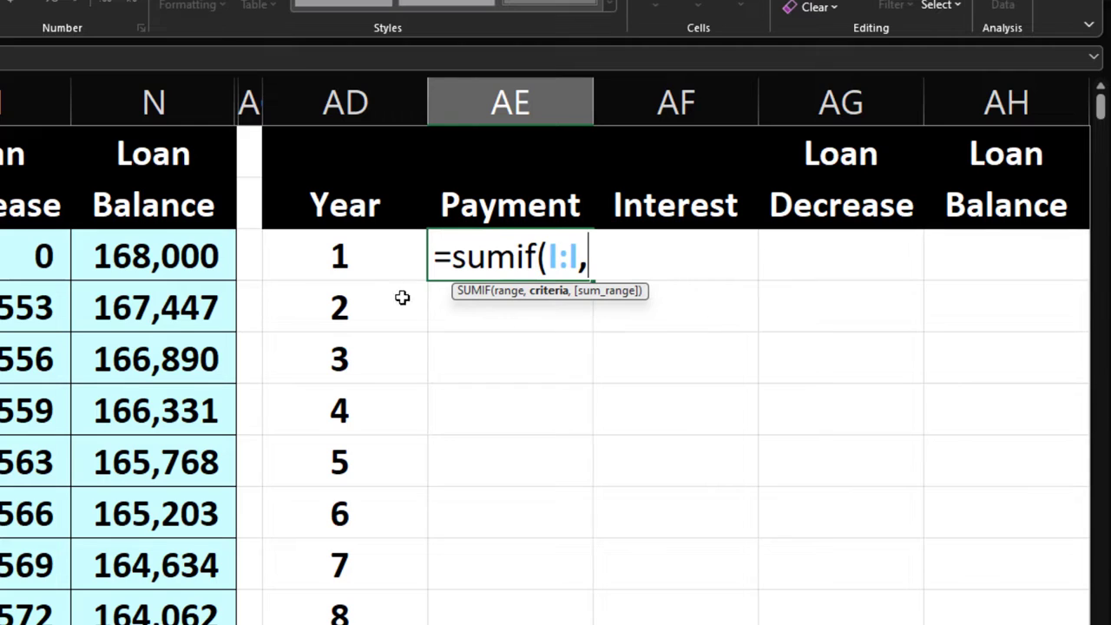
{"action": "left_click", "coordinate": [355, 263]}
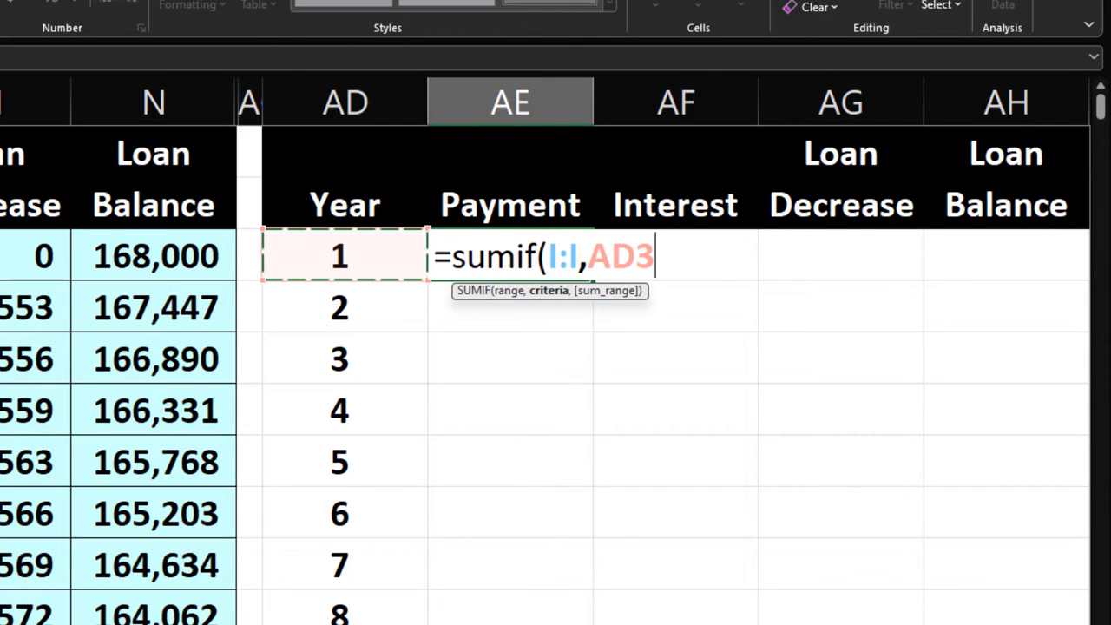
{"action": "type", "text": ","}
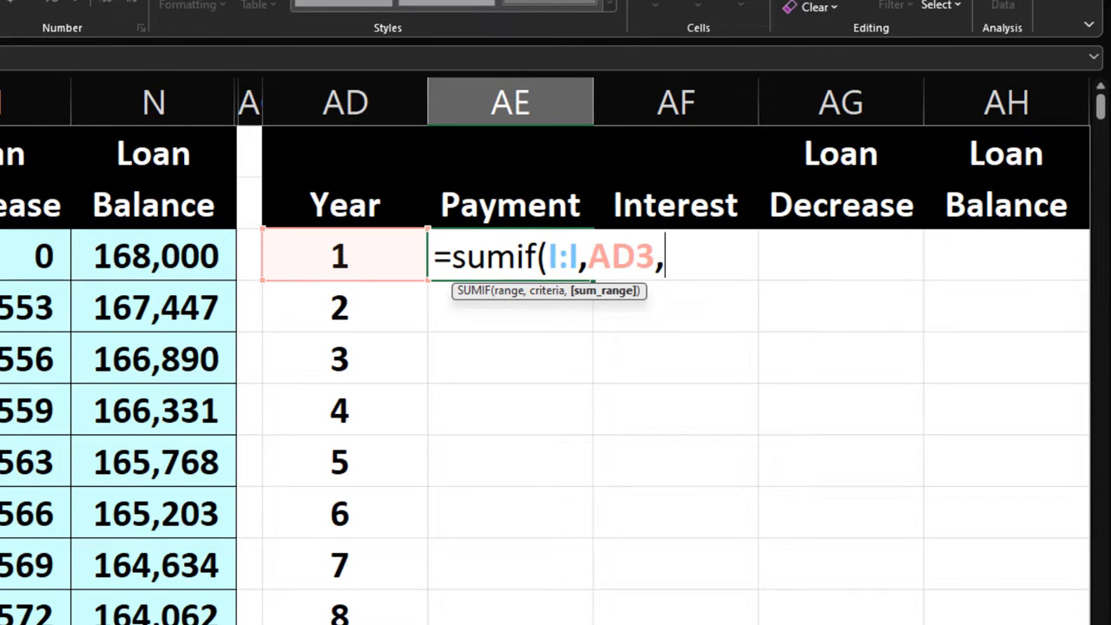
{"action": "type", "text": "K:K"}
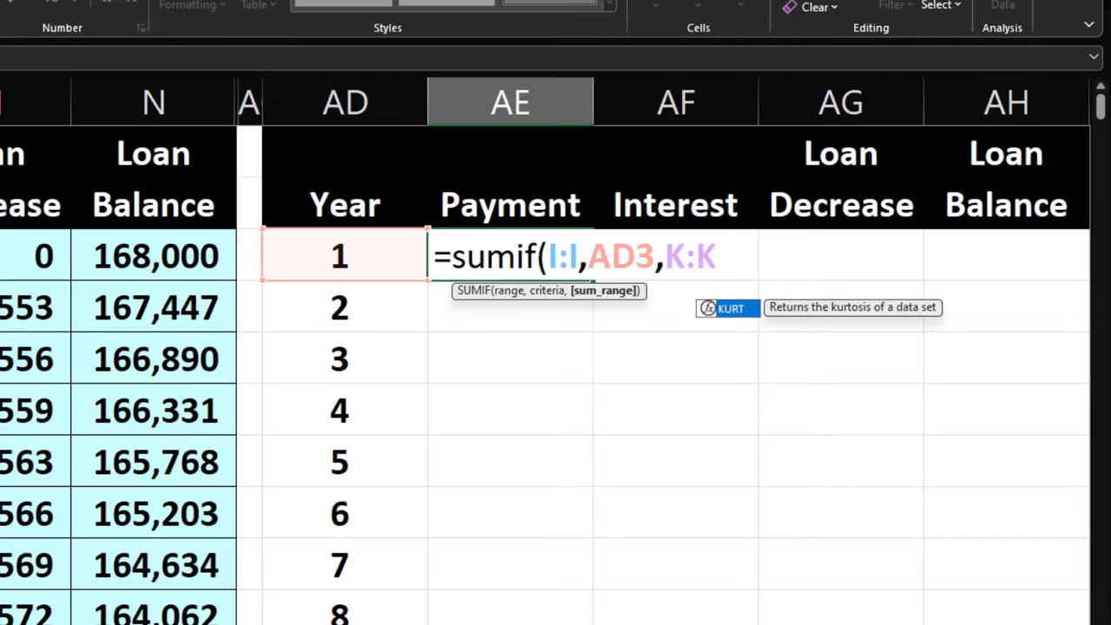
{"action": "key", "text": "Return"}
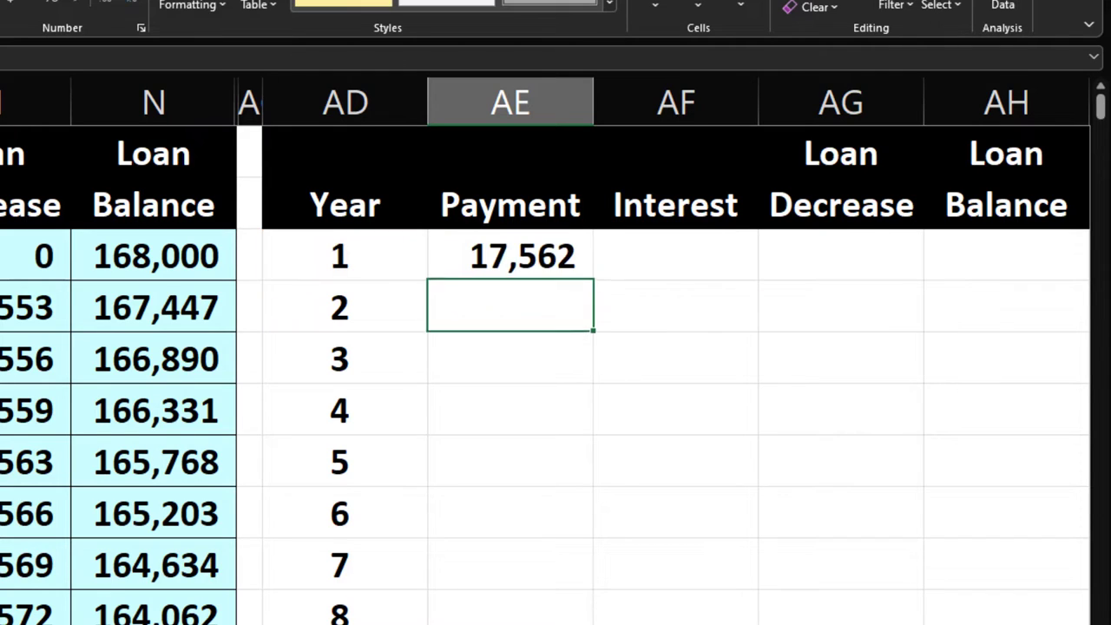
Step: Copy the Payment formula from AE3 down to AE4 for year 2 and check its cell references
{"action": "left_click", "coordinate": [509, 258]}
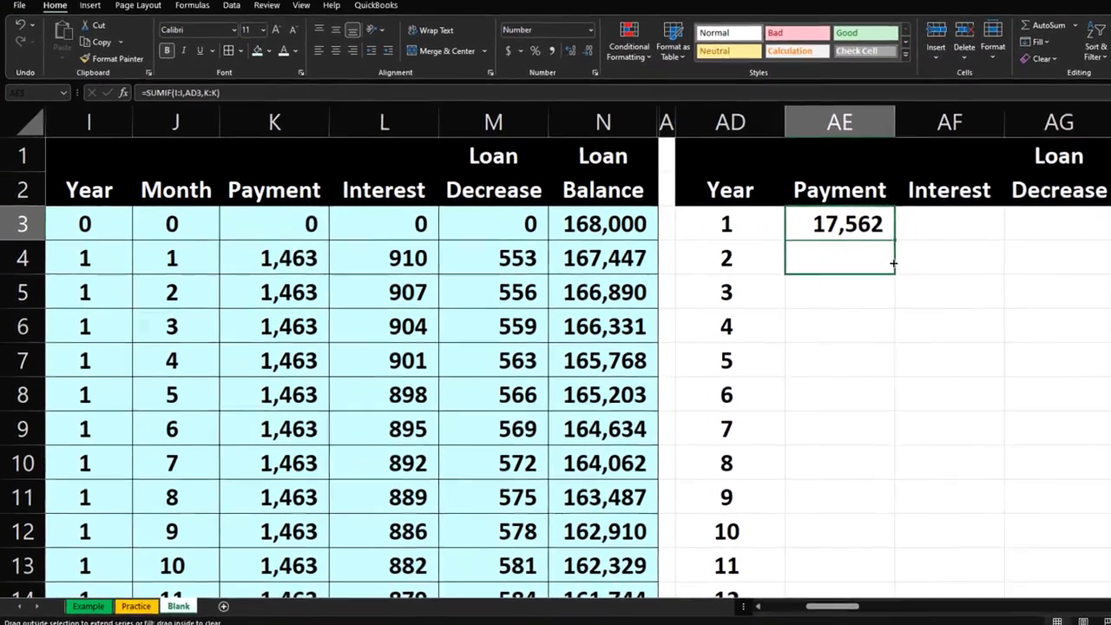
{"action": "left_click_drag", "start_coordinate": [803, 248], "coordinate": [749, 263]}
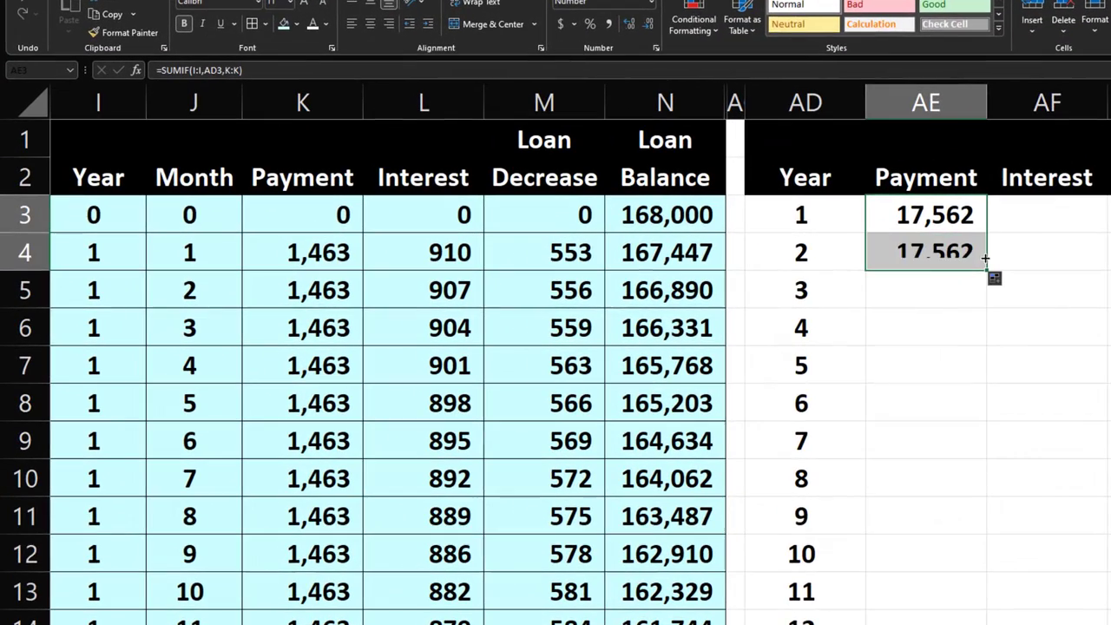
{"action": "double_click", "coordinate": [920, 252]}
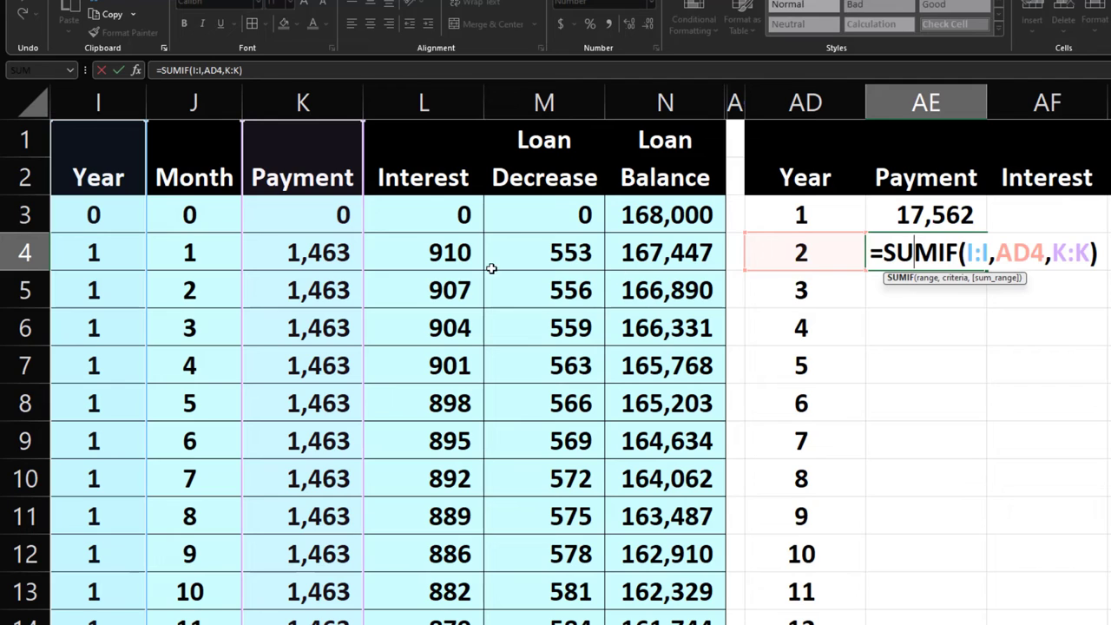
{"action": "key", "text": "Return"}
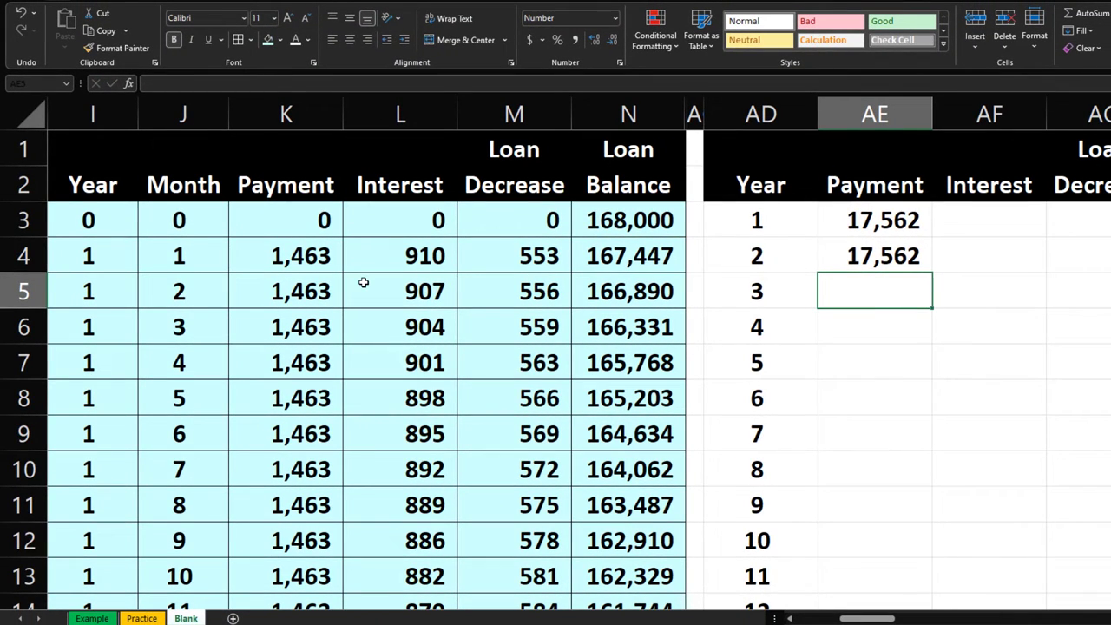
Step: Enter =SUMIF(I:I,AD3,L:L) in cell AF3 to total the monthly interest for year 1
{"action": "left_click", "coordinate": [982, 216]}
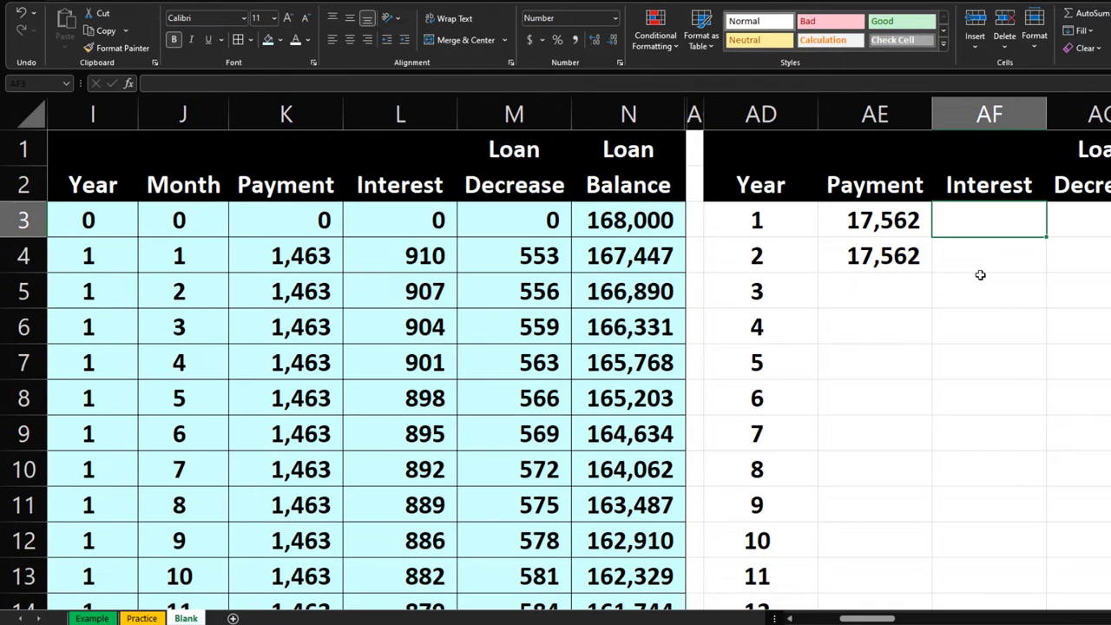
{"action": "type", "text": "="}
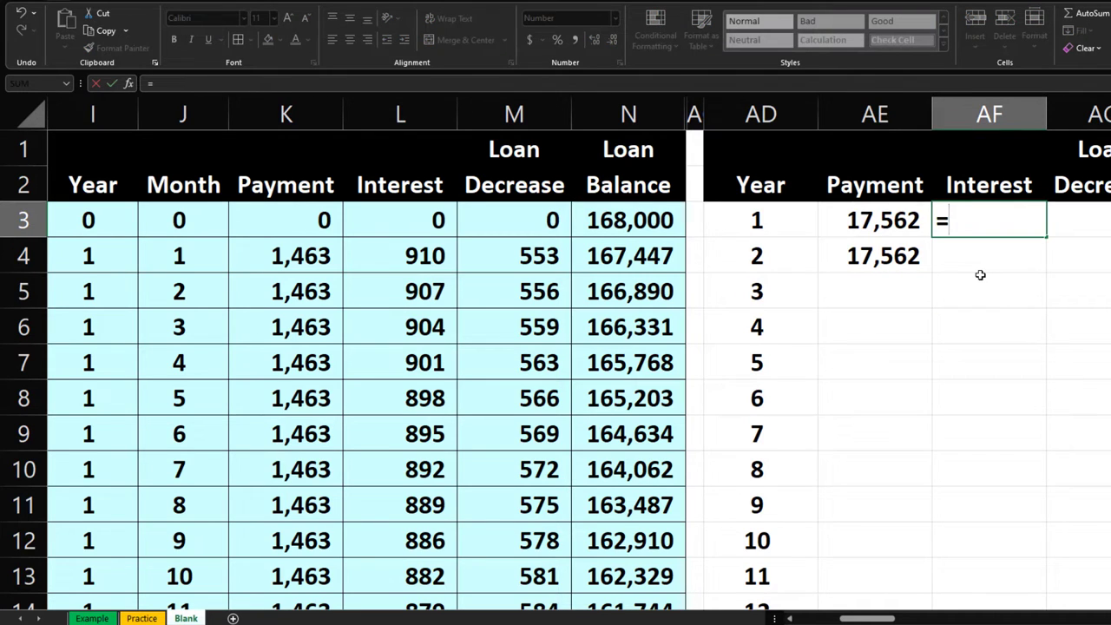
{"action": "type", "text": "sumif"}
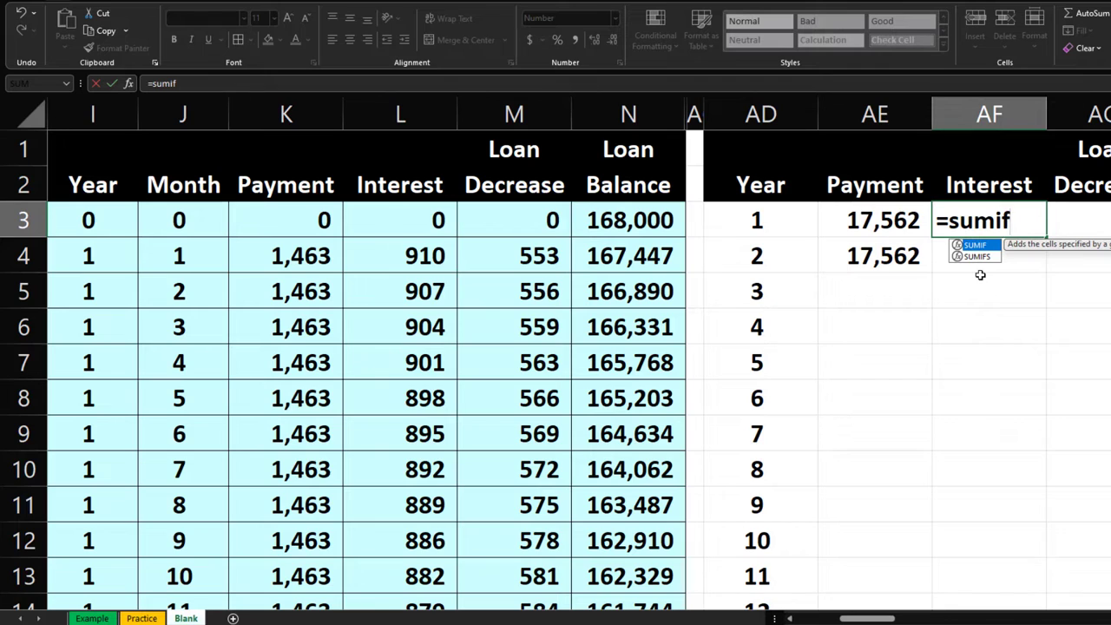
{"action": "type", "text": "("}
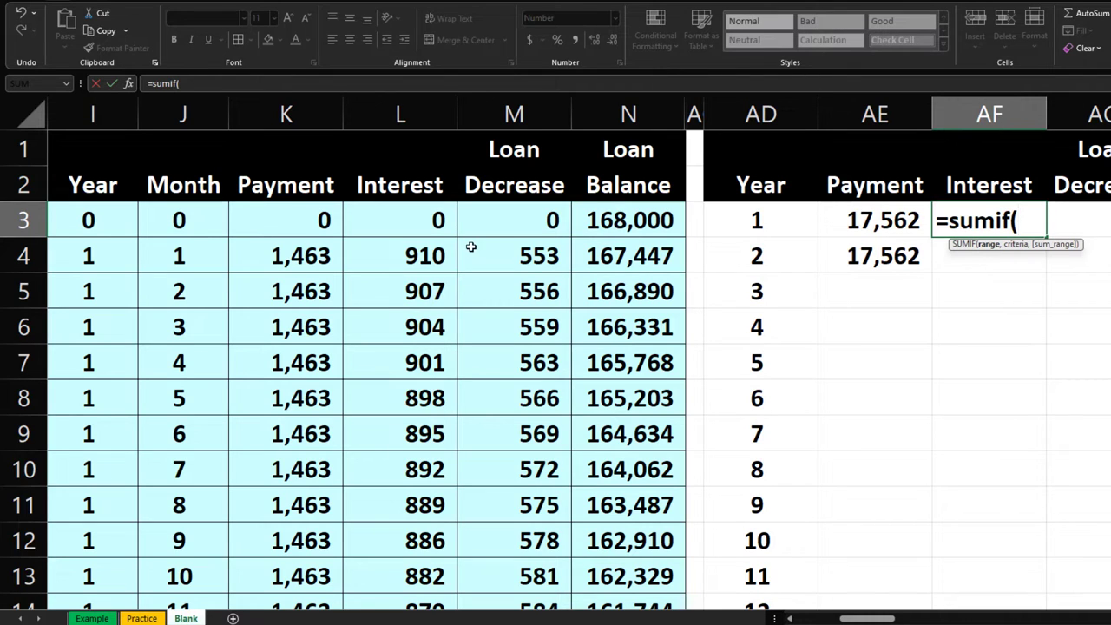
{"action": "left_click", "coordinate": [76, 119]}
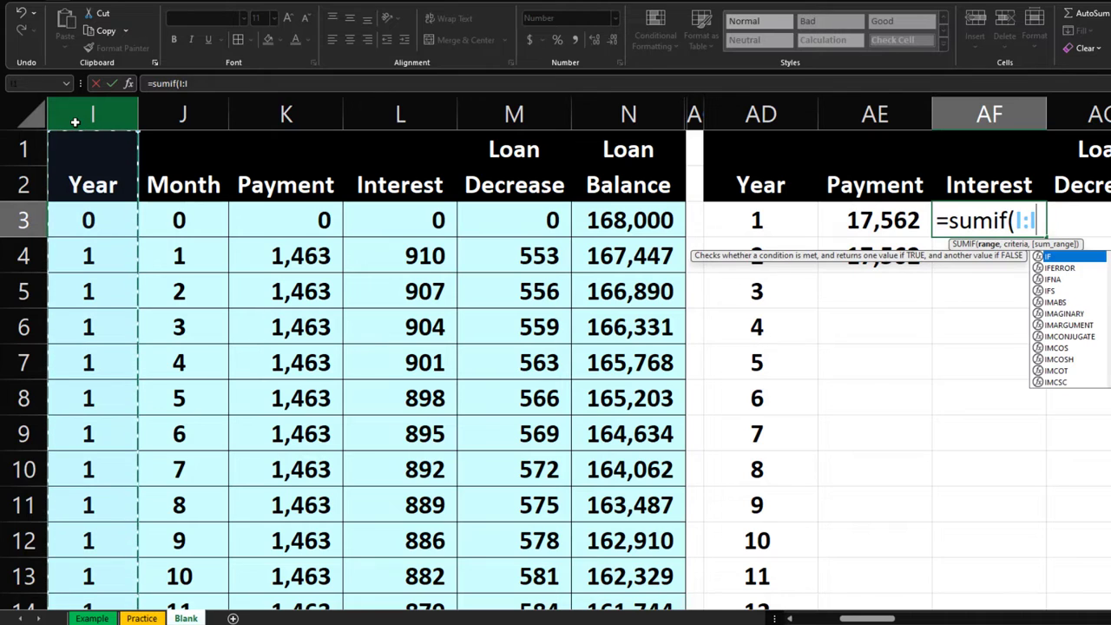
{"action": "type", "text": ","}
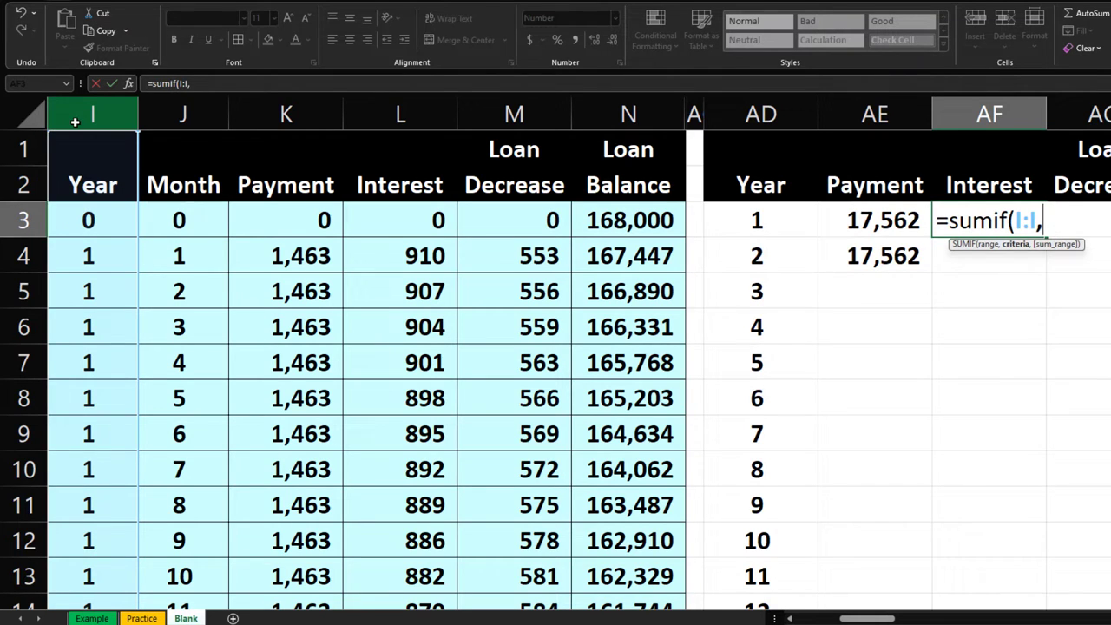
{"action": "left_click", "coordinate": [784, 213]}
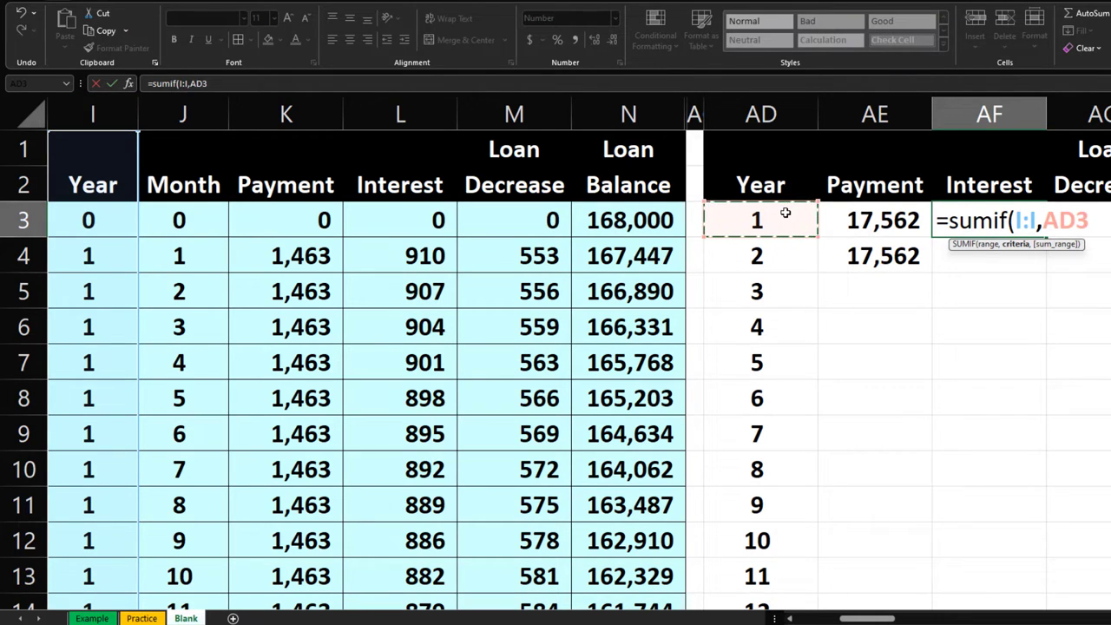
{"action": "type", "text": ","}
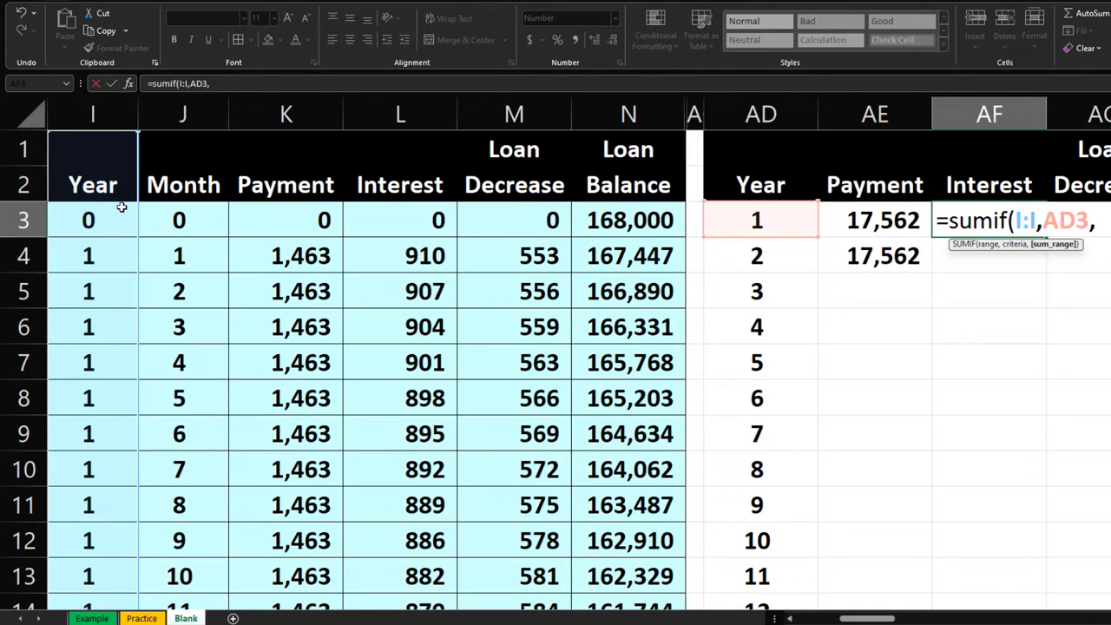
{"action": "left_click", "coordinate": [408, 114]}
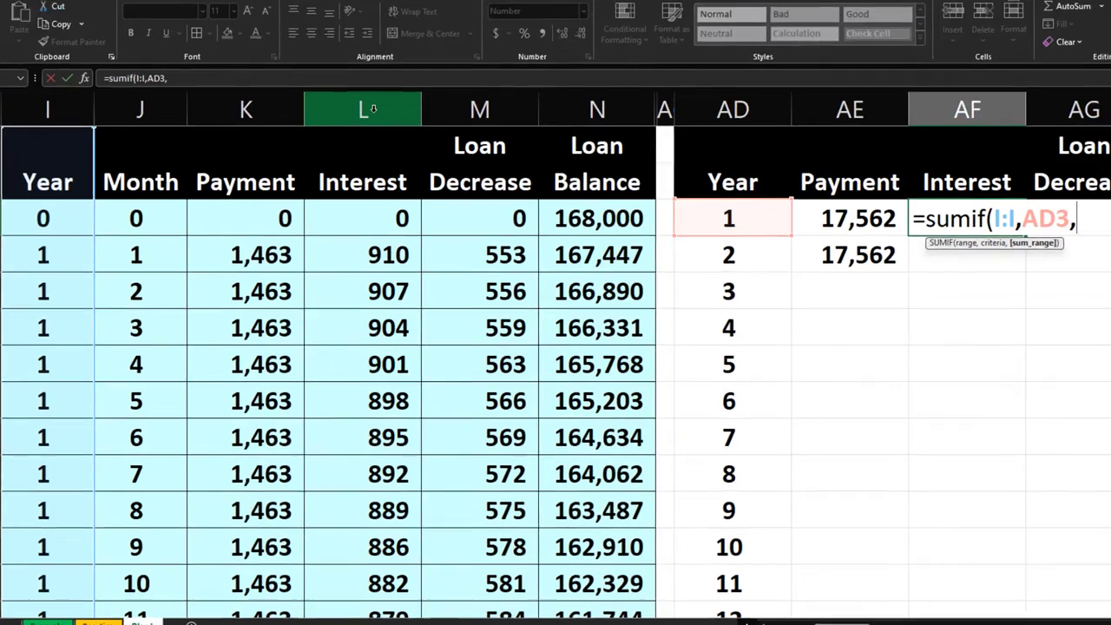
{"action": "type", "text": "L:L"}
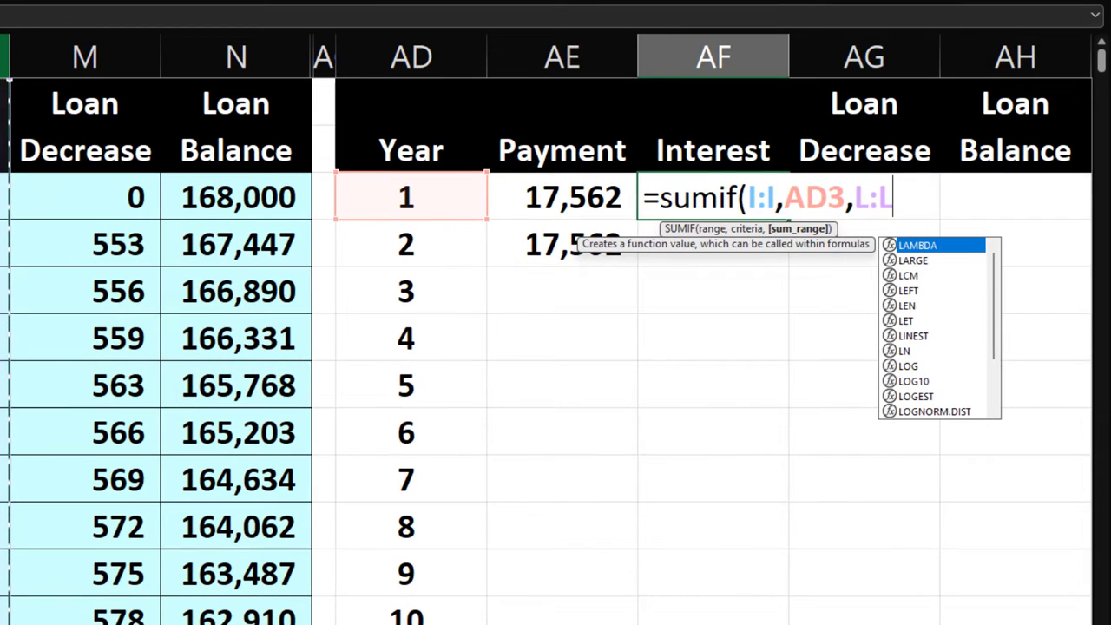
{"action": "type", "text": ")"}
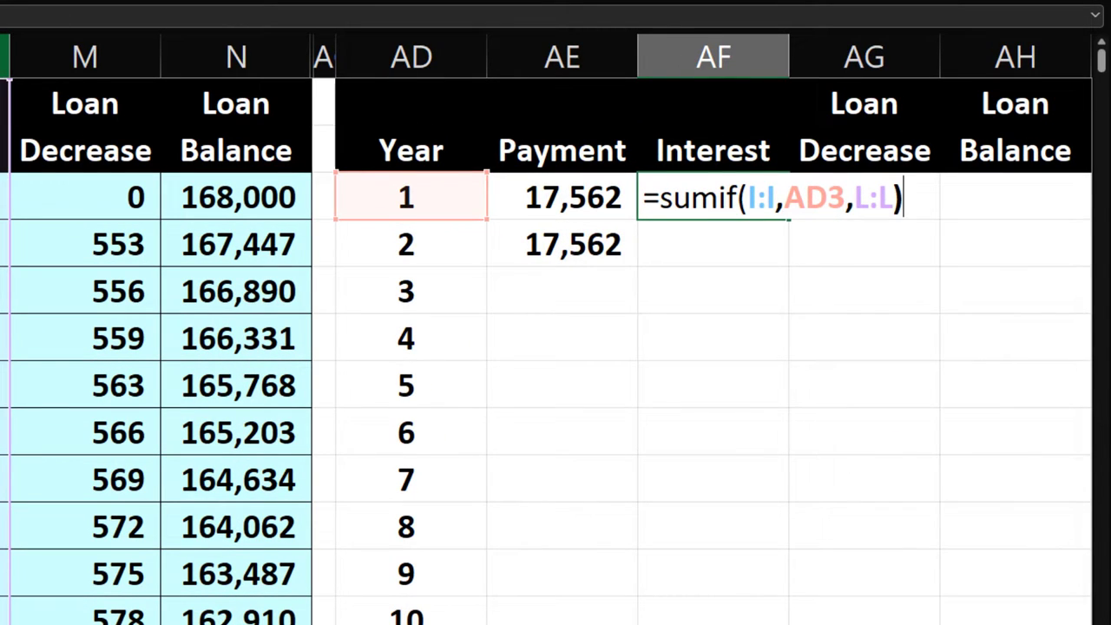
{"action": "key", "text": "Return"}
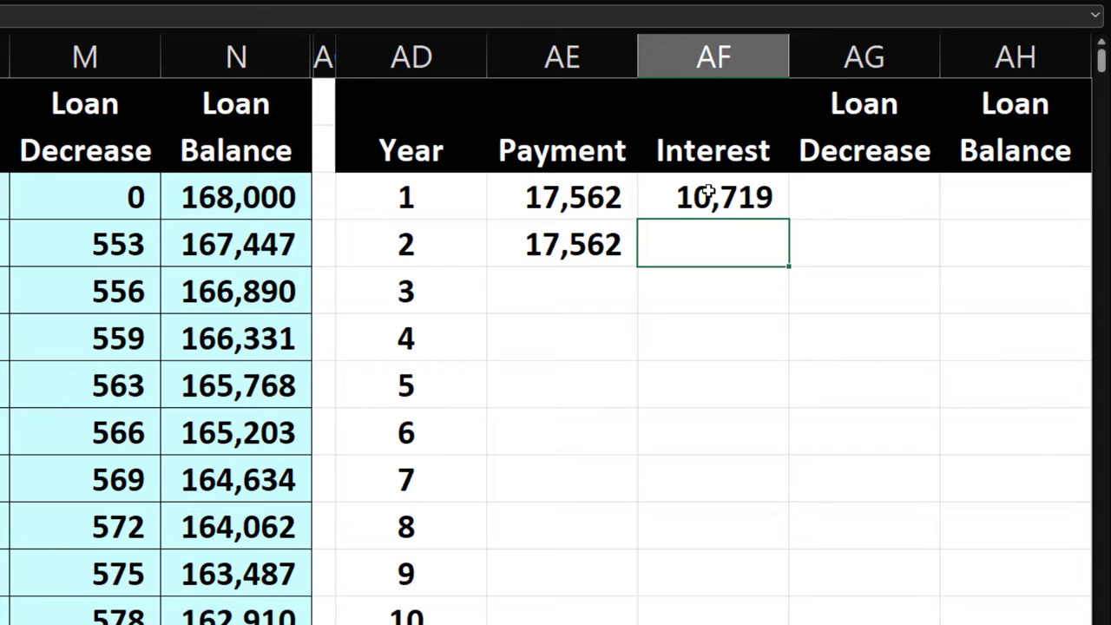
Step: Copy the Interest formula from AF3 down to AF4 for year 2, and select the monthly interest amounts from L4 down
{"action": "left_click", "coordinate": [715, 191]}
{"action": "left_click_drag", "start_coordinate": [788, 225], "coordinate": [785, 250]}
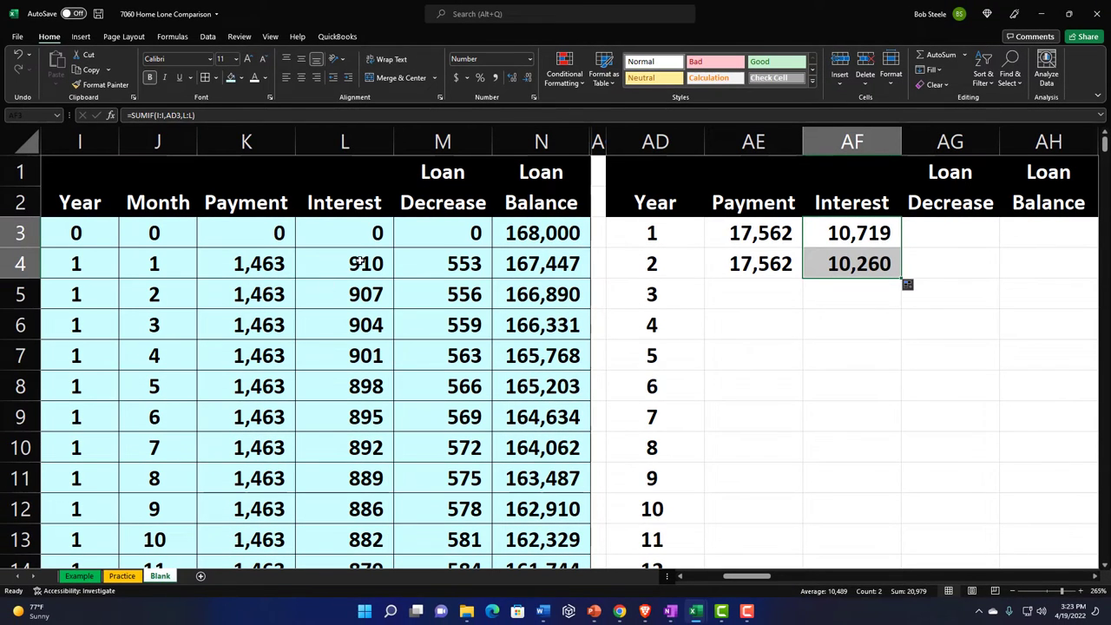
{"action": "left_click_drag", "start_coordinate": [358, 262], "coordinate": [355, 509]}
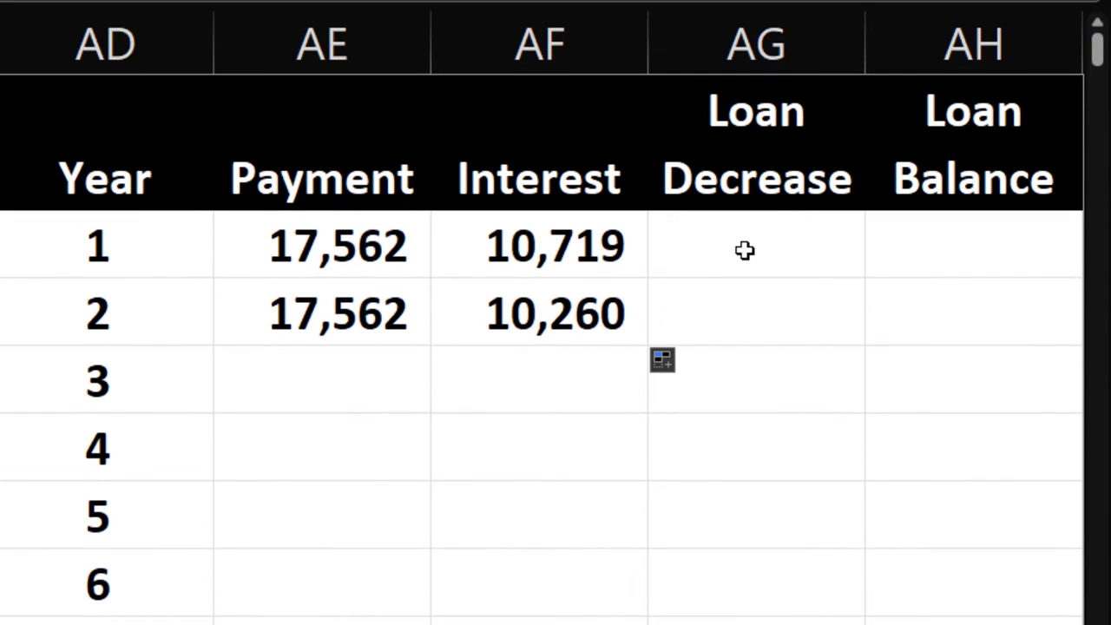
Step: Enter =SUMIF(I:I,AD3,M:M) in cell AG3 to total the monthly loan decrease for year 1
{"action": "left_click", "coordinate": [745, 251]}
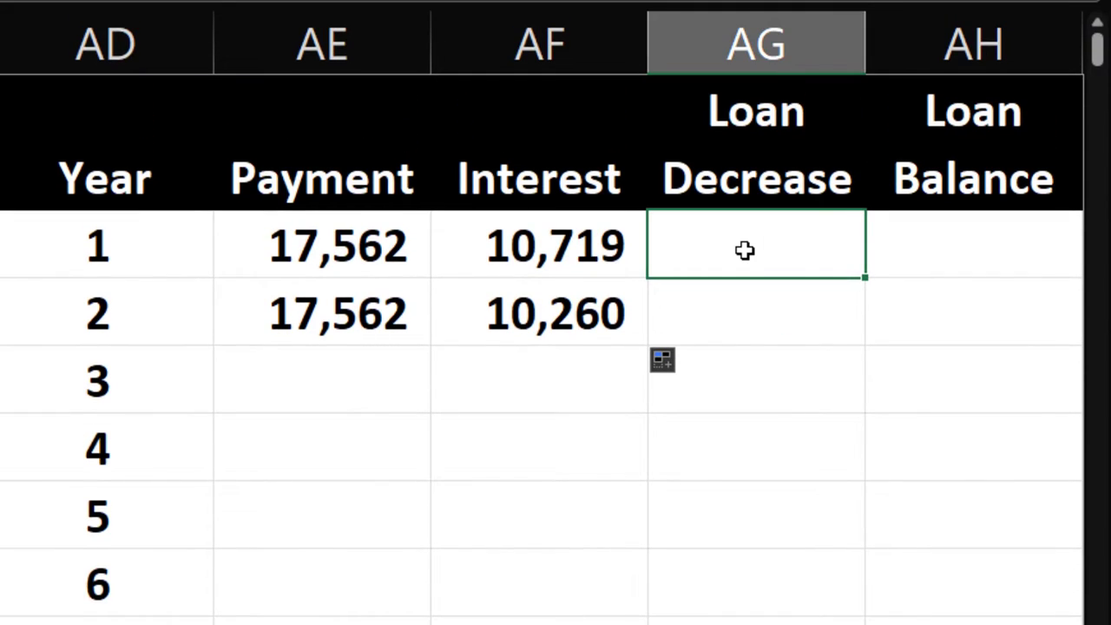
{"action": "type", "text": "=sum9"}
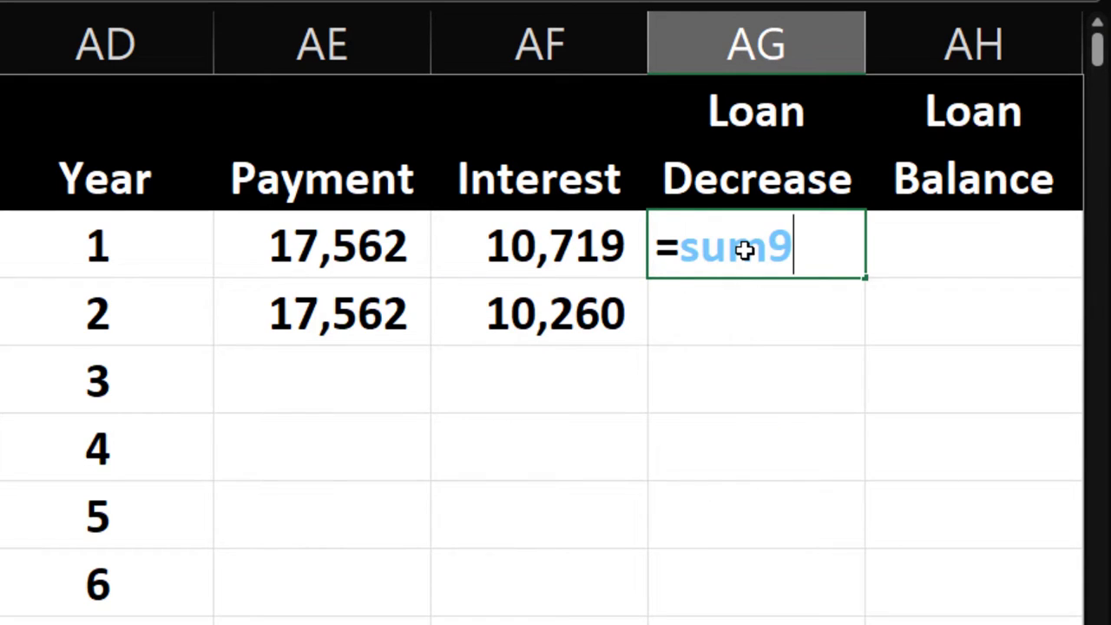
{"action": "key", "text": "BackSpace"}
{"action": "type", "text": "if("}
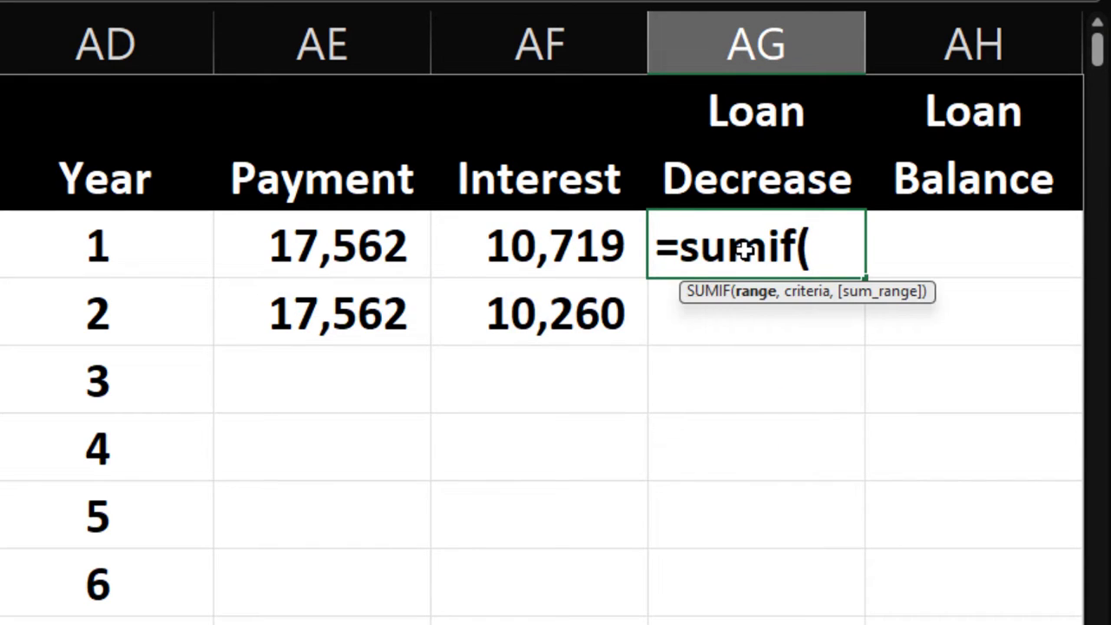
{"action": "type", "text": "I:I"}
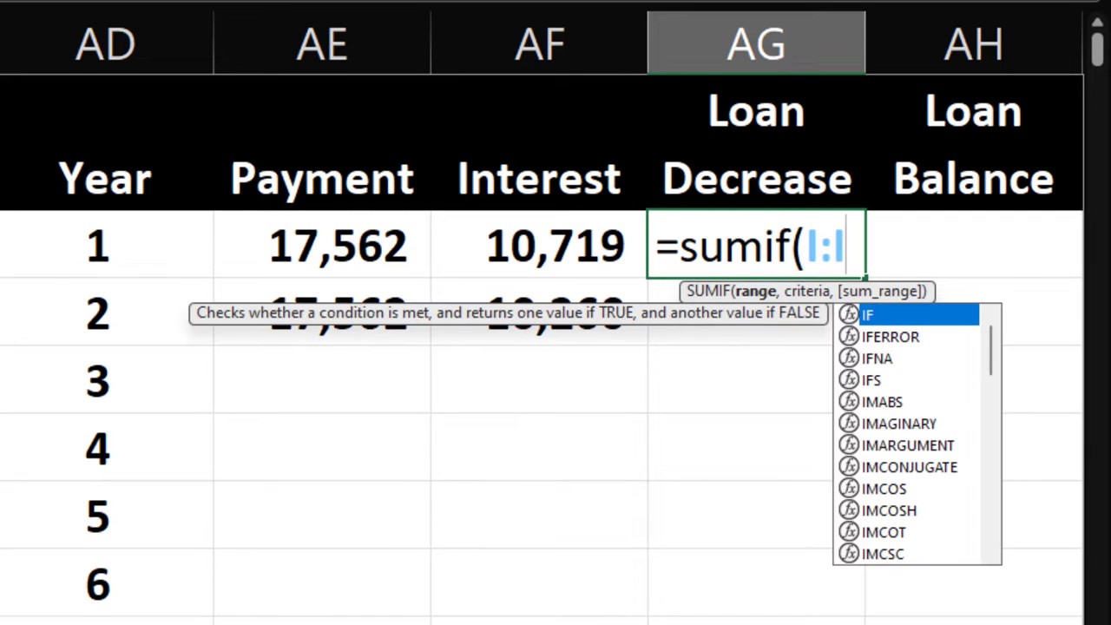
{"action": "type", "text": ","}
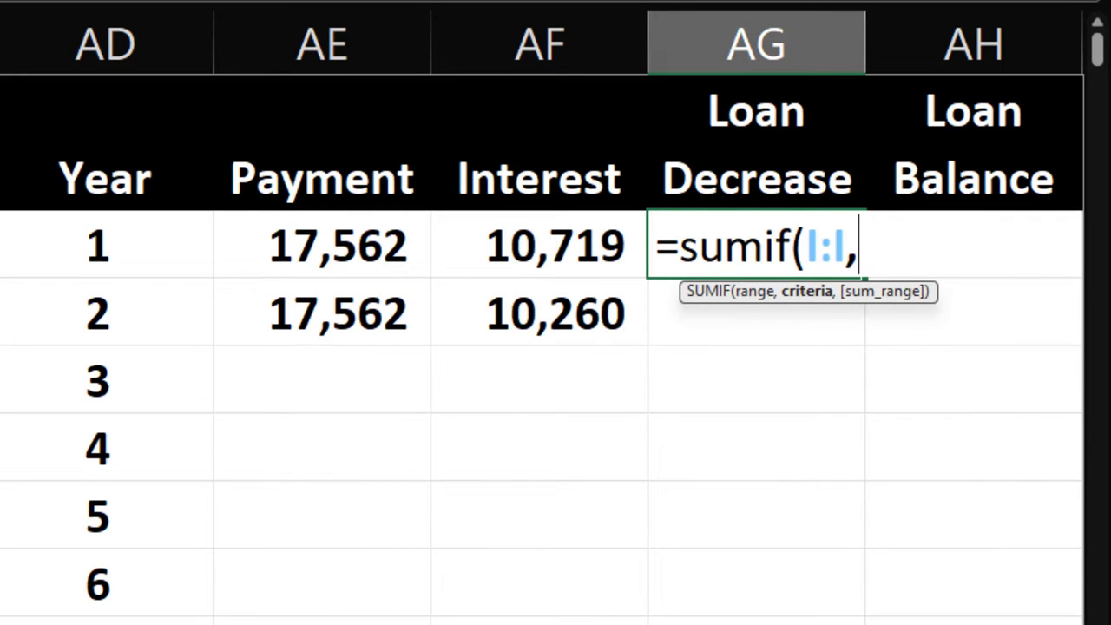
{"action": "left_click", "coordinate": [77, 249]}
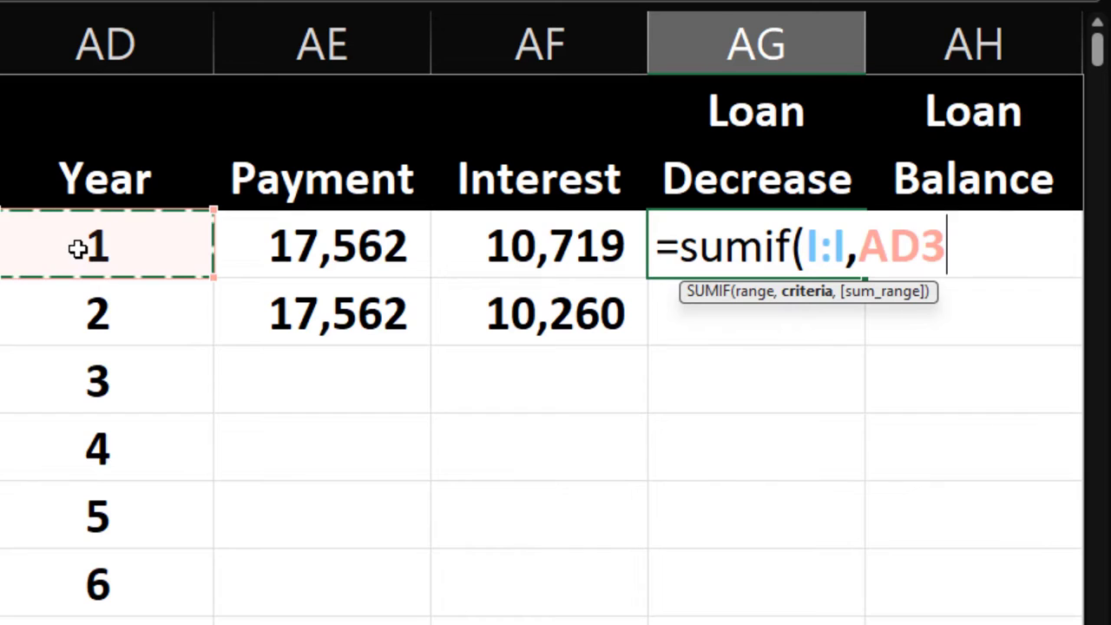
{"action": "type", "text": ","}
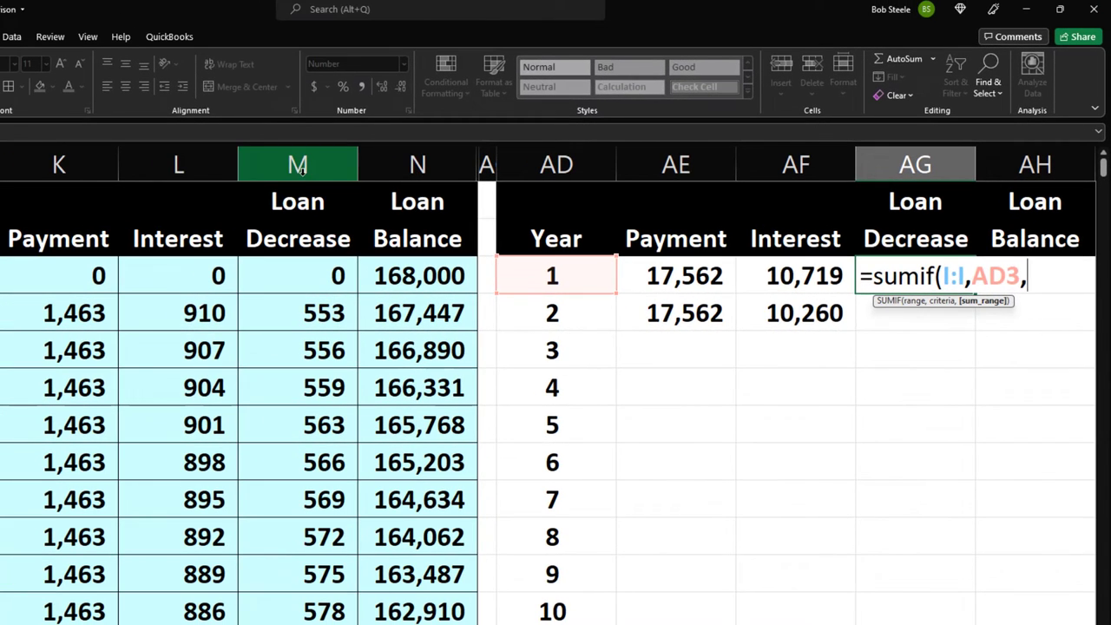
{"action": "left_click", "coordinate": [301, 171]}
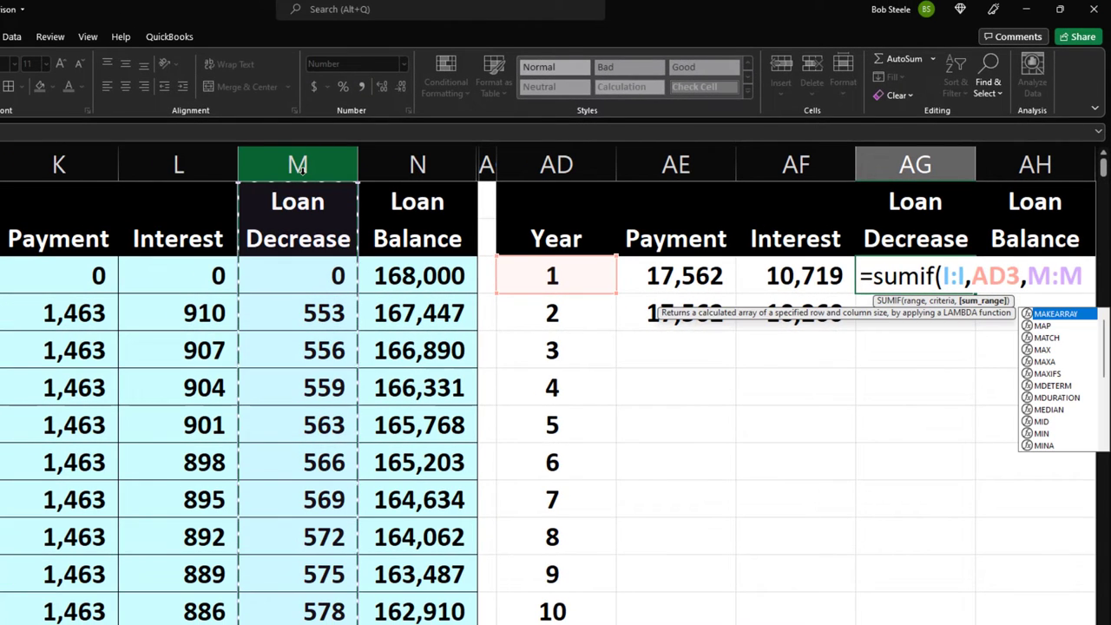
{"action": "key", "text": "Return"}
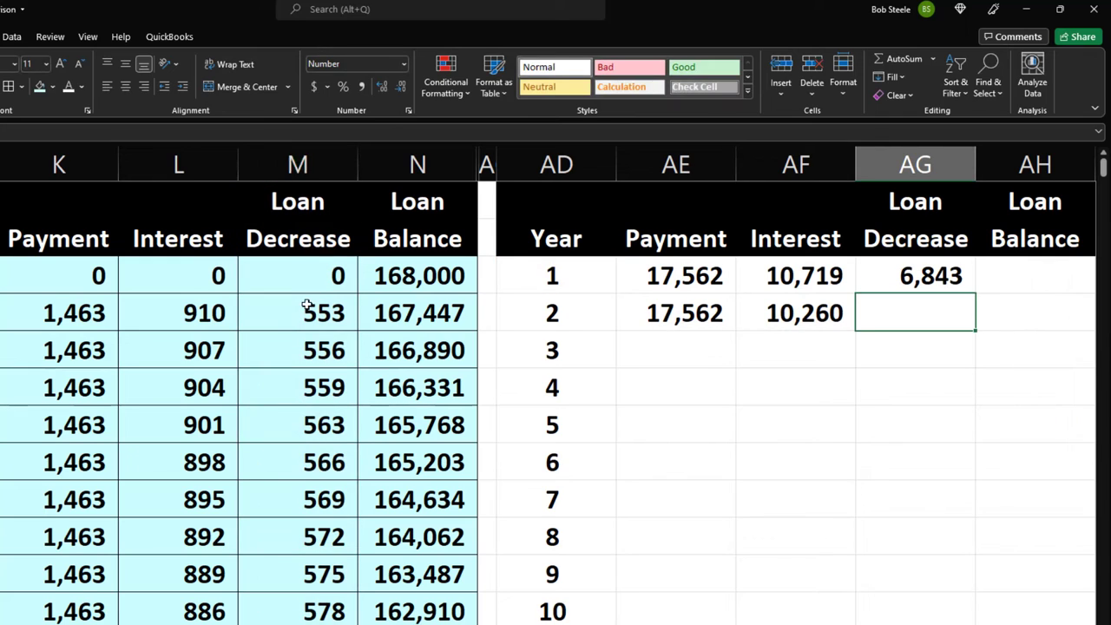
Step: Select the monthly loan decrease amounts in M4:M15 to check them against the year 1 total
{"action": "left_click_drag", "start_coordinate": [306, 305], "coordinate": [286, 548]}
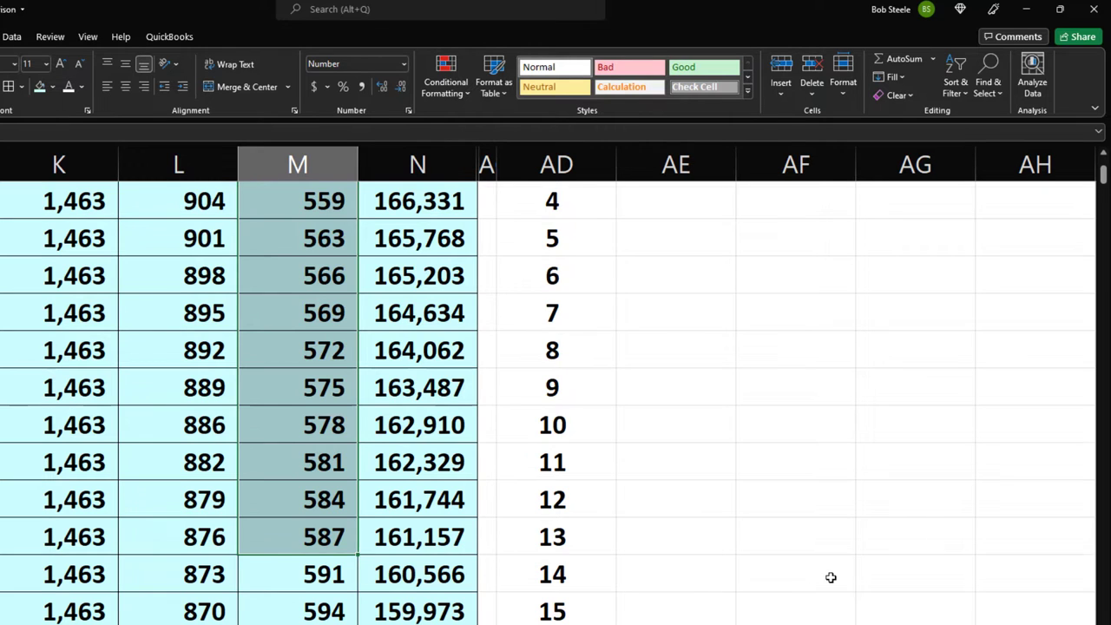
{"action": "scroll", "coordinate": [831, 576], "scroll_direction": "up", "scroll_amount": 2}
{"action": "left_click", "coordinate": [828, 460]}
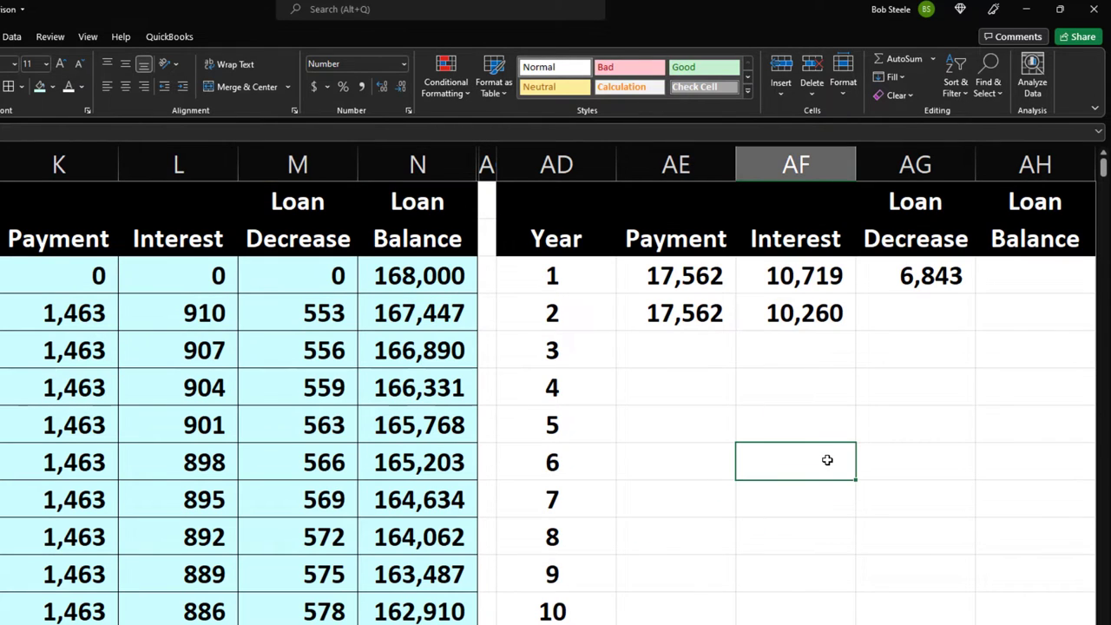
Step: Clear the formulas in AE4:AF4 and AF3:AG3, leaving only the year 1 Payment formula
{"action": "left_click_drag", "start_coordinate": [702, 315], "coordinate": [756, 318]}
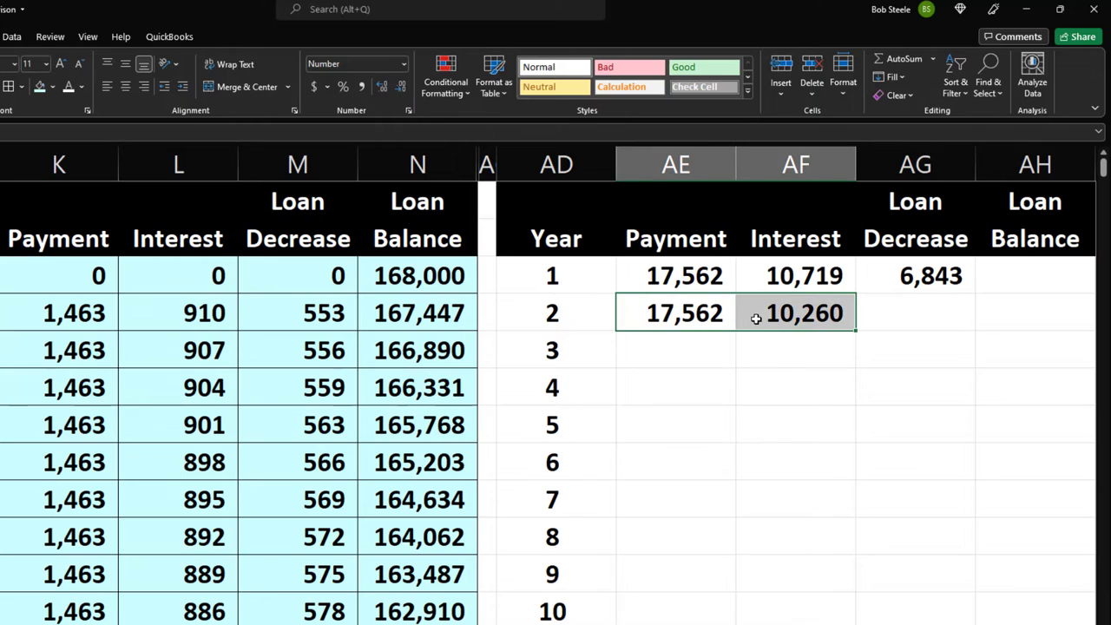
{"action": "key", "text": "Delete"}
{"action": "left_click_drag", "start_coordinate": [803, 276], "coordinate": [878, 275]}
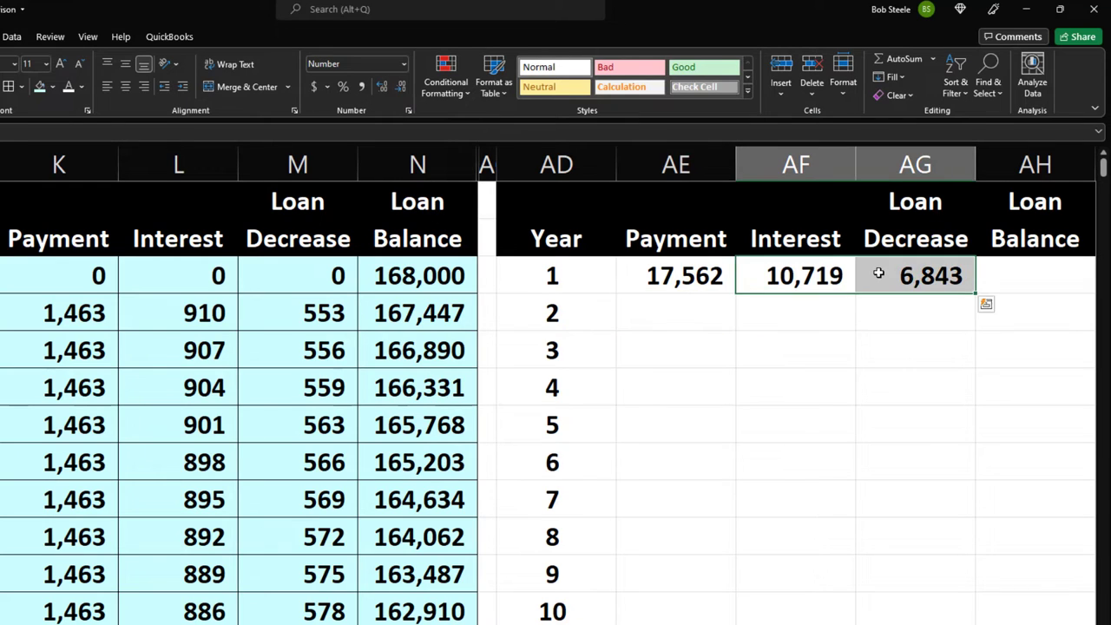
{"action": "key", "text": "Delete"}
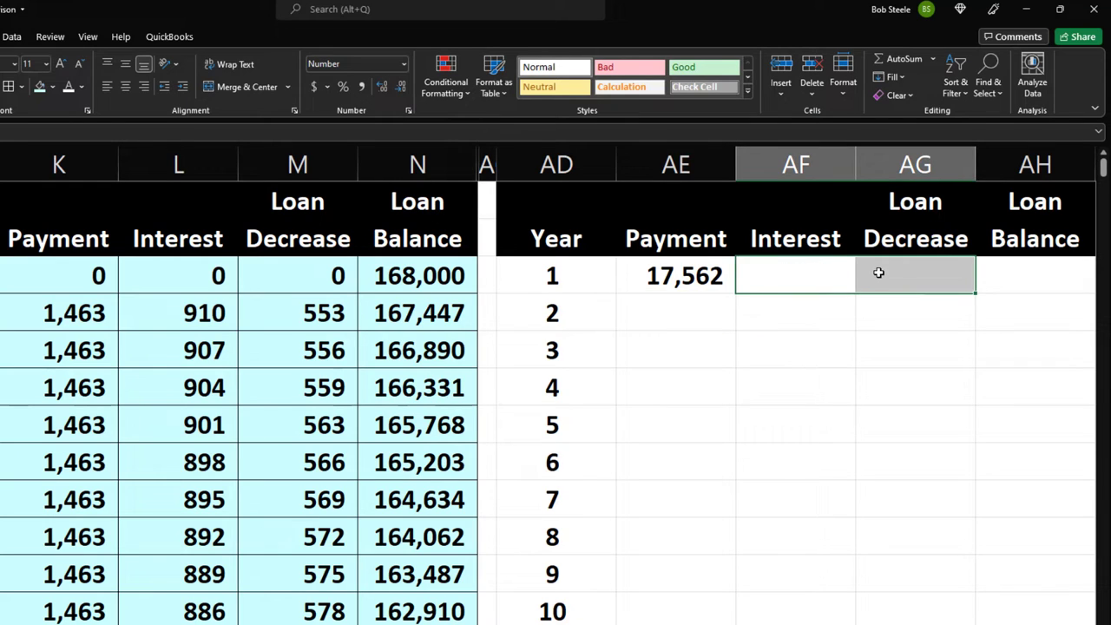
Step: Make the year range and criteria column absolute in AE3 so the formula reads =SUMIF($I:$I,$AD3,K:K)
{"action": "left_click", "coordinate": [697, 277]}
{"action": "key", "text": "F2"}
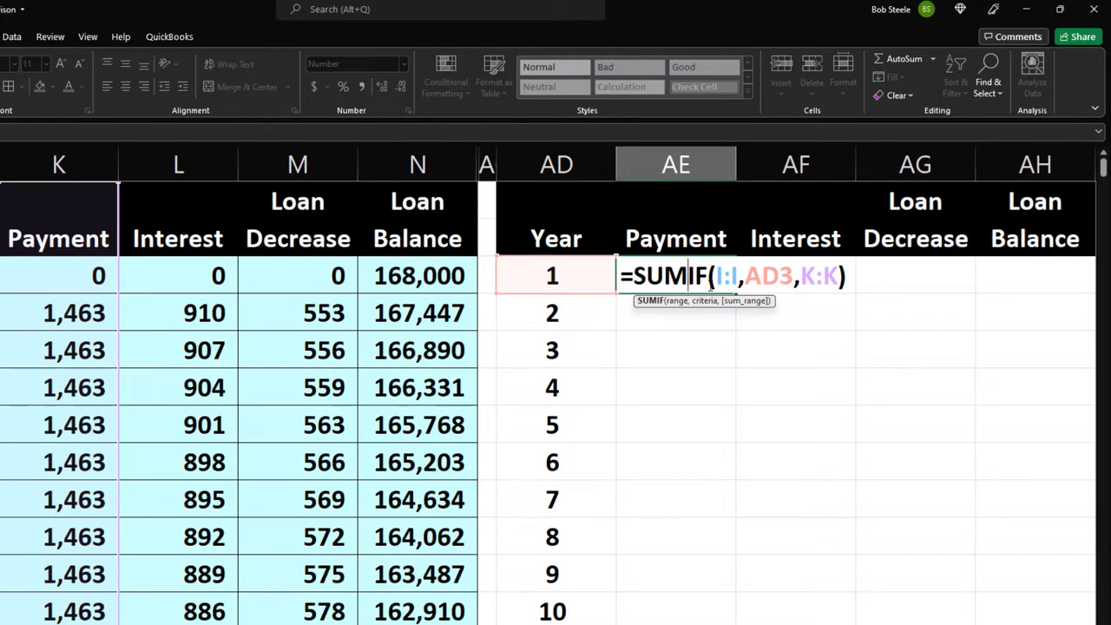
{"action": "left_click", "coordinate": [737, 276]}
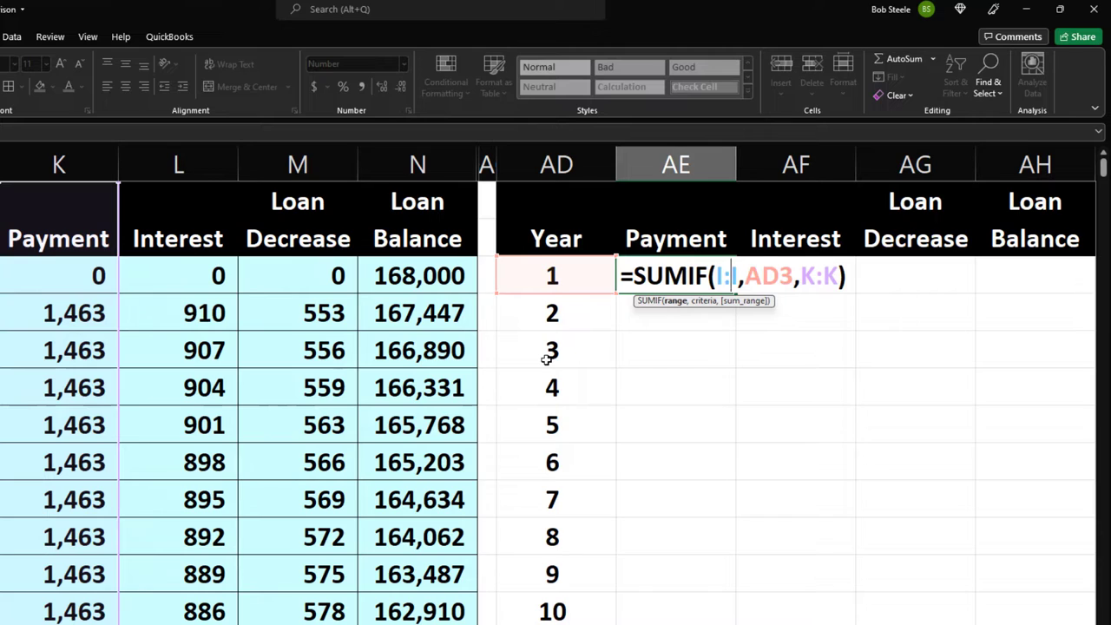
{"action": "key", "text": "F4"}
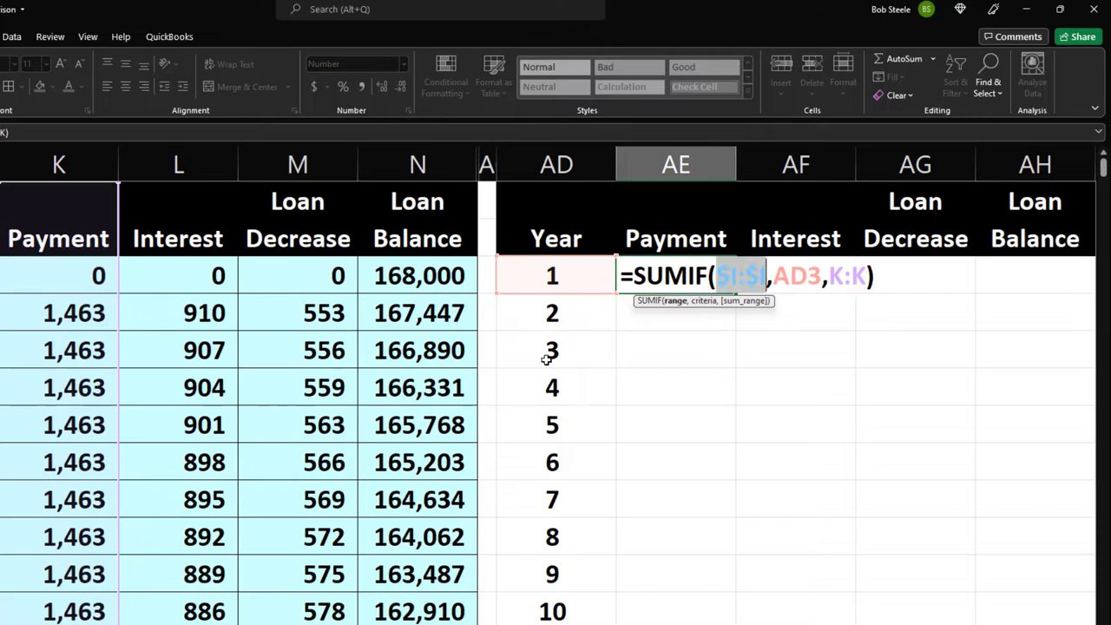
{"action": "left_click", "coordinate": [786, 279]}
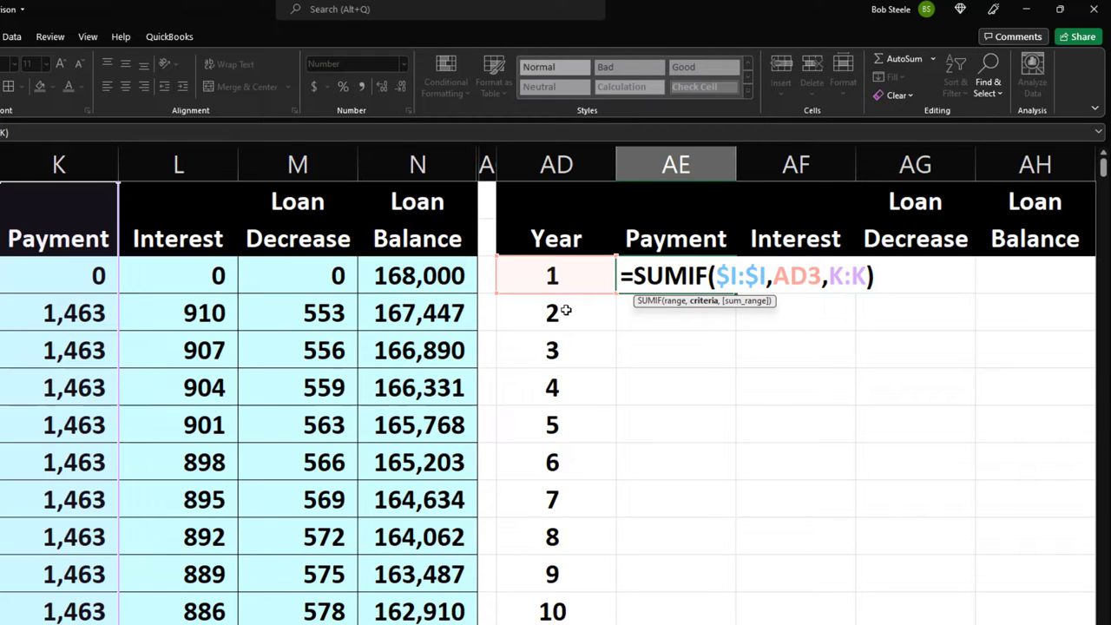
{"action": "left_click", "coordinate": [775, 276]}
{"action": "type", "text": "$"}
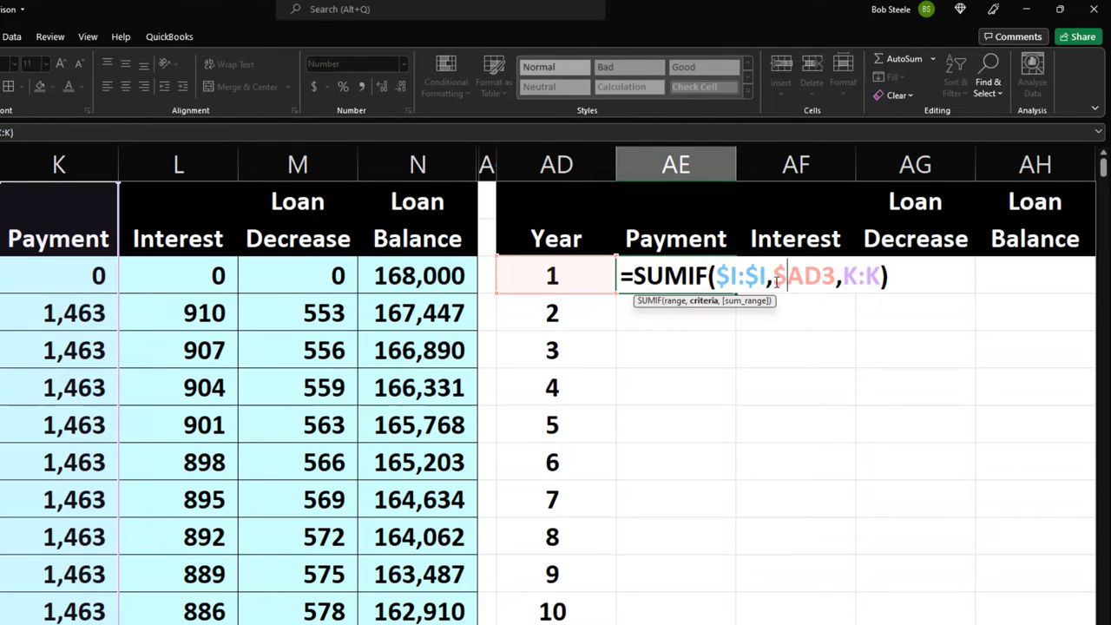
{"action": "left_click", "coordinate": [847, 280]}
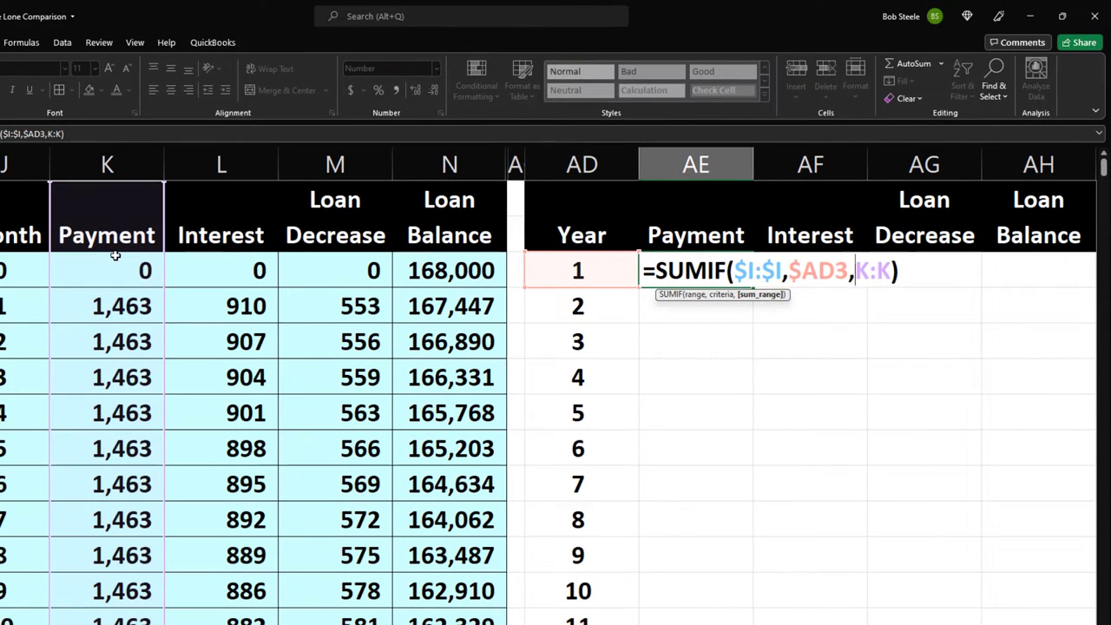
{"action": "key", "text": "Return"}
Step: Copy the Payment formula from AE3 down to AE4 and across to AF3:AG3 for Interest and Loan Decrease
{"action": "left_click", "coordinate": [736, 279]}
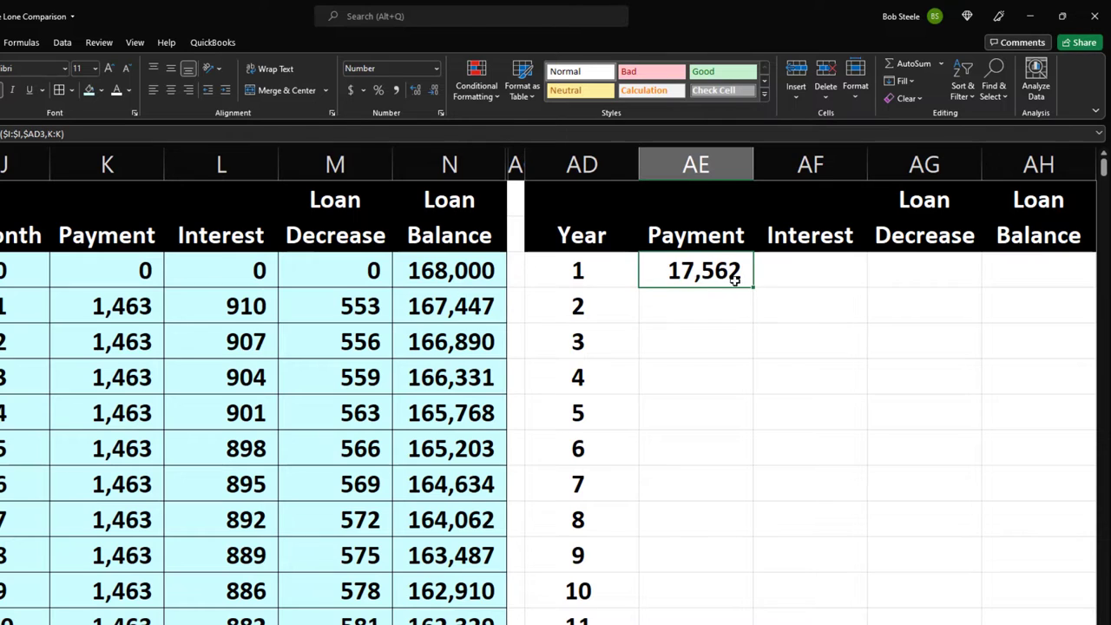
{"action": "left_click_drag", "start_coordinate": [752, 287], "coordinate": [751, 314]}
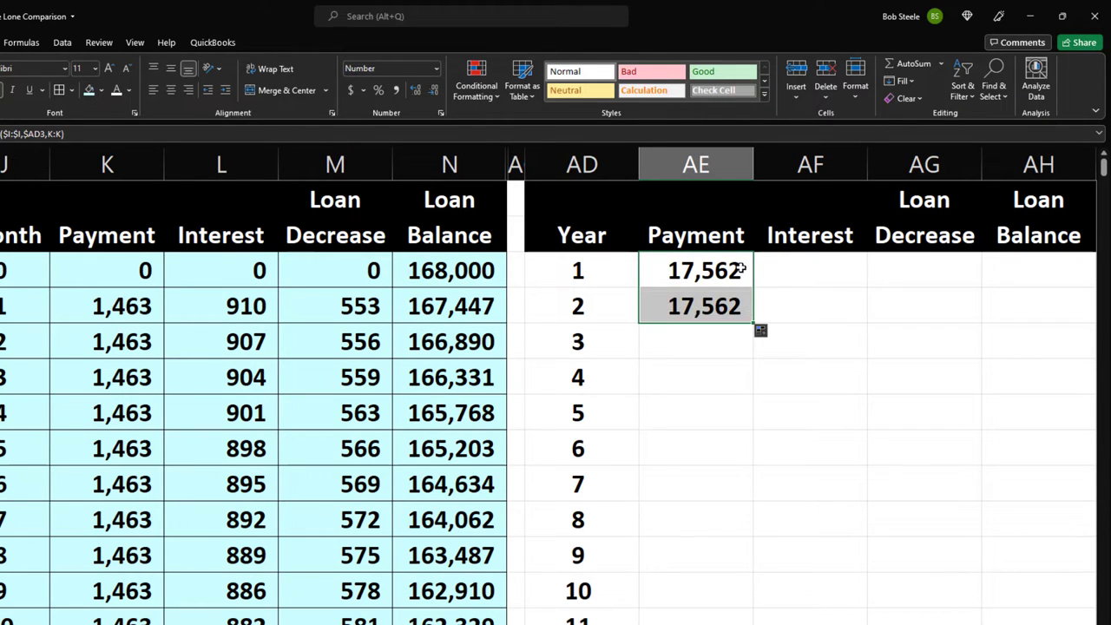
{"action": "left_click_drag", "start_coordinate": [740, 270], "coordinate": [962, 287]}
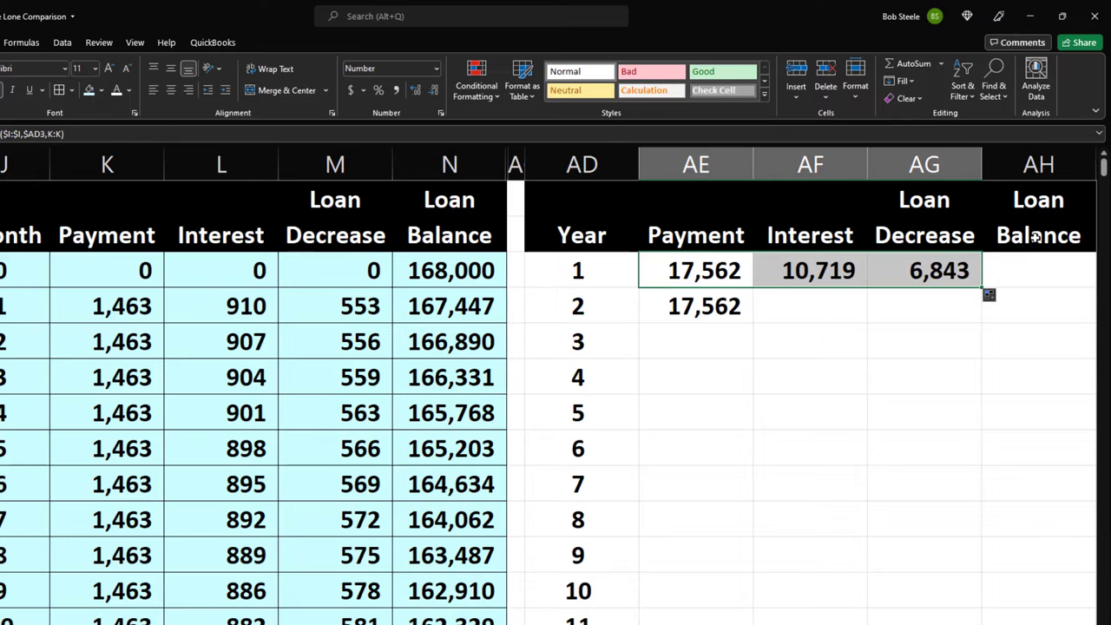
Step: Check the cell references of the copied year 1 formulas in AF3 and AG3
{"action": "double_click", "coordinate": [835, 271]}
{"action": "key", "text": "Return"}
{"action": "left_click", "coordinate": [902, 271]}
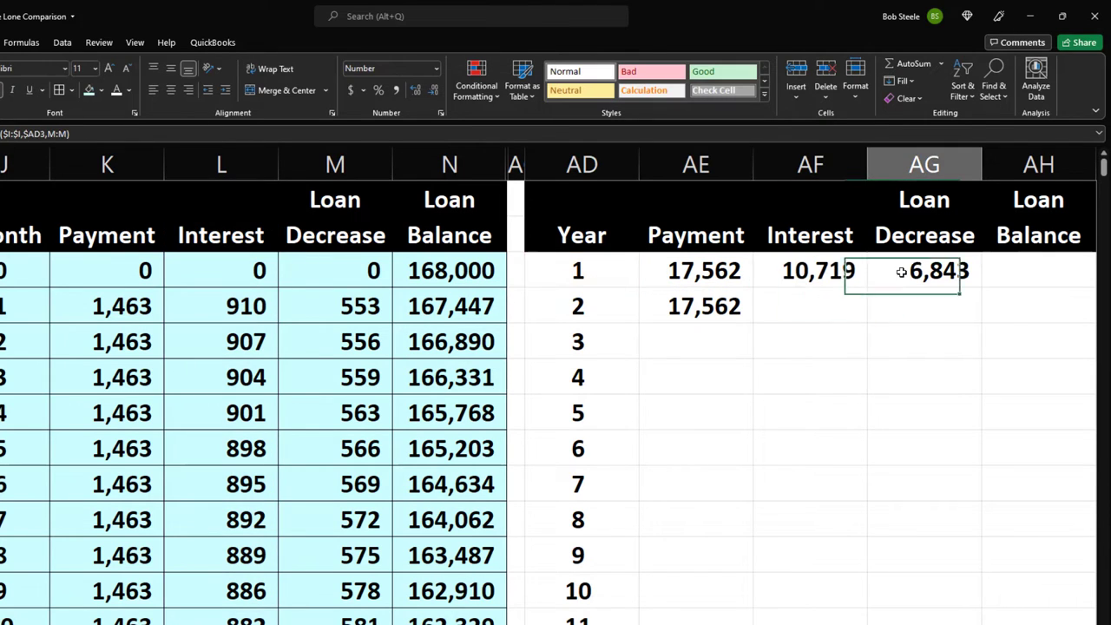
{"action": "double_click", "coordinate": [901, 272]}
{"action": "key", "text": "Return"}
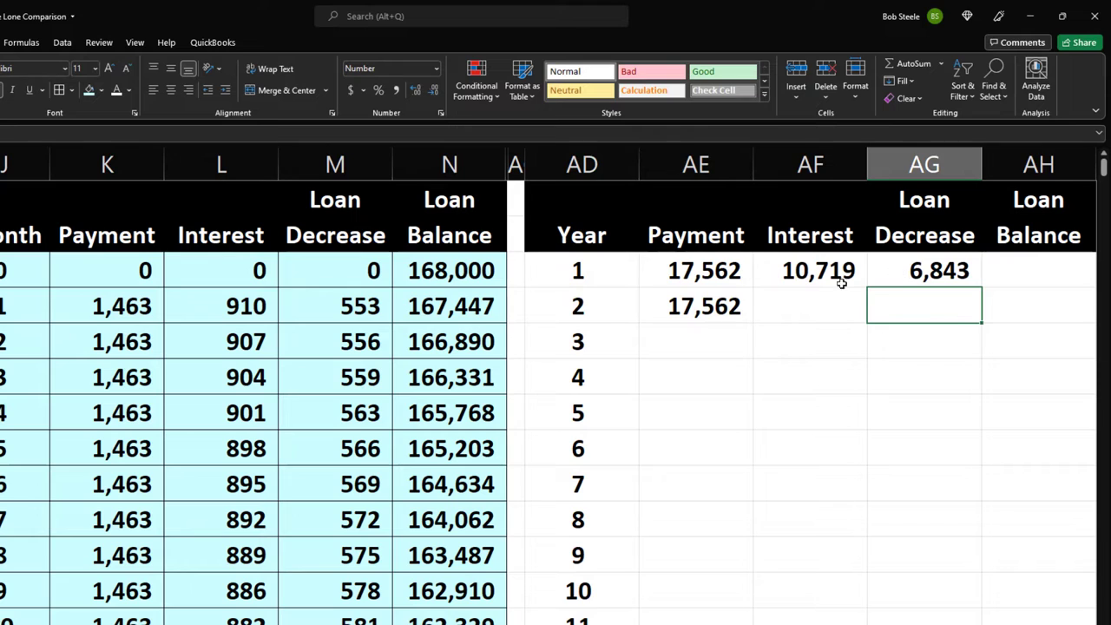
Step: Fill the Payment formula from AE4 and the Interest and Loan Decrease formulas from AF3:AG3 down through year 15
{"action": "left_click", "coordinate": [748, 313]}
{"action": "double_click", "coordinate": [755, 321]}
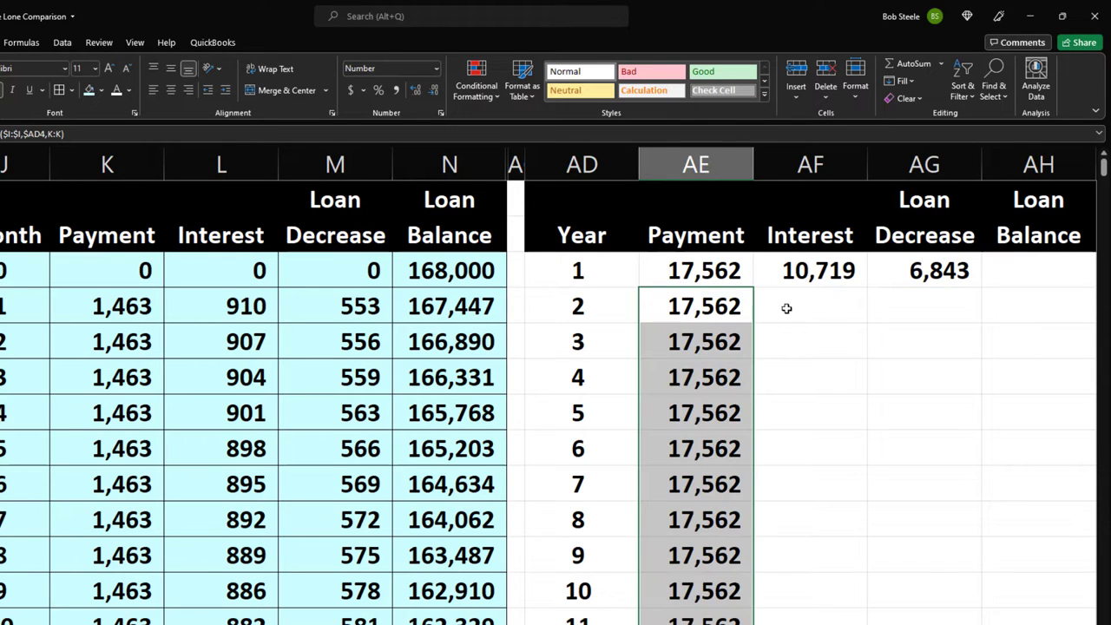
{"action": "left_click_drag", "start_coordinate": [800, 280], "coordinate": [924, 287]}
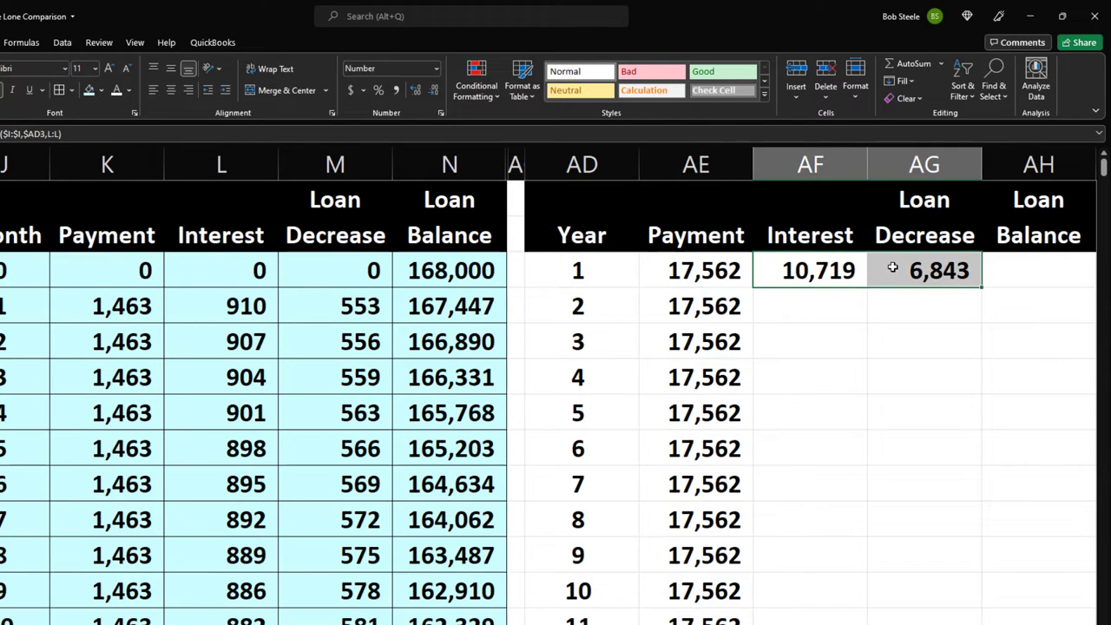
{"action": "double_click", "coordinate": [982, 287]}
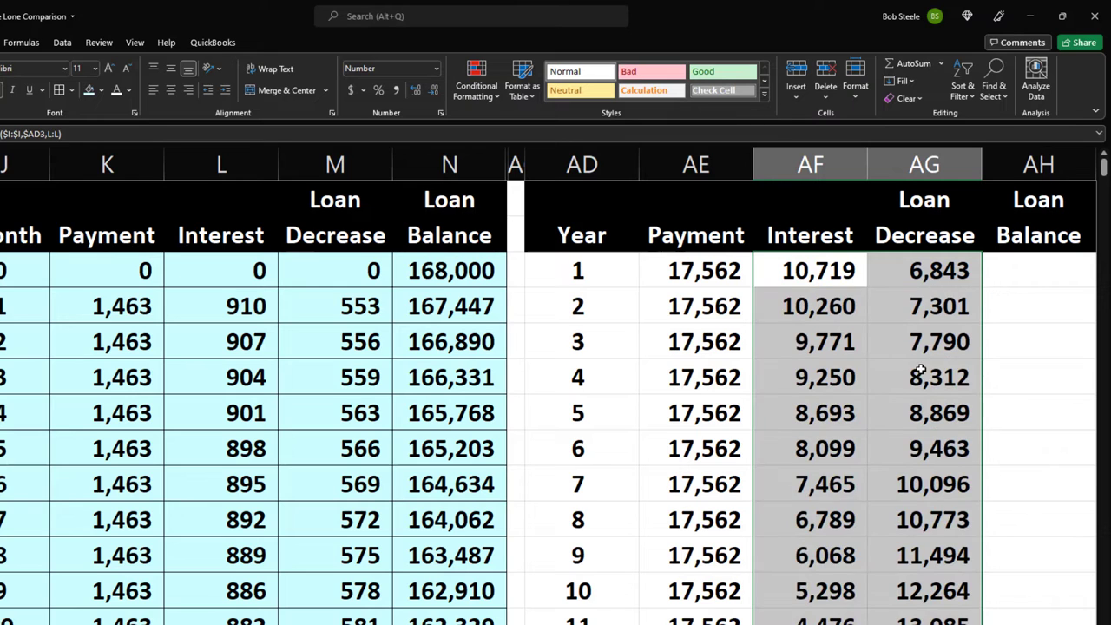
Step: Examine the cell references of the year 15 Loan Decrease formula in AG17
{"action": "scroll", "coordinate": [923, 379], "scroll_direction": "down", "scroll_amount": 3}
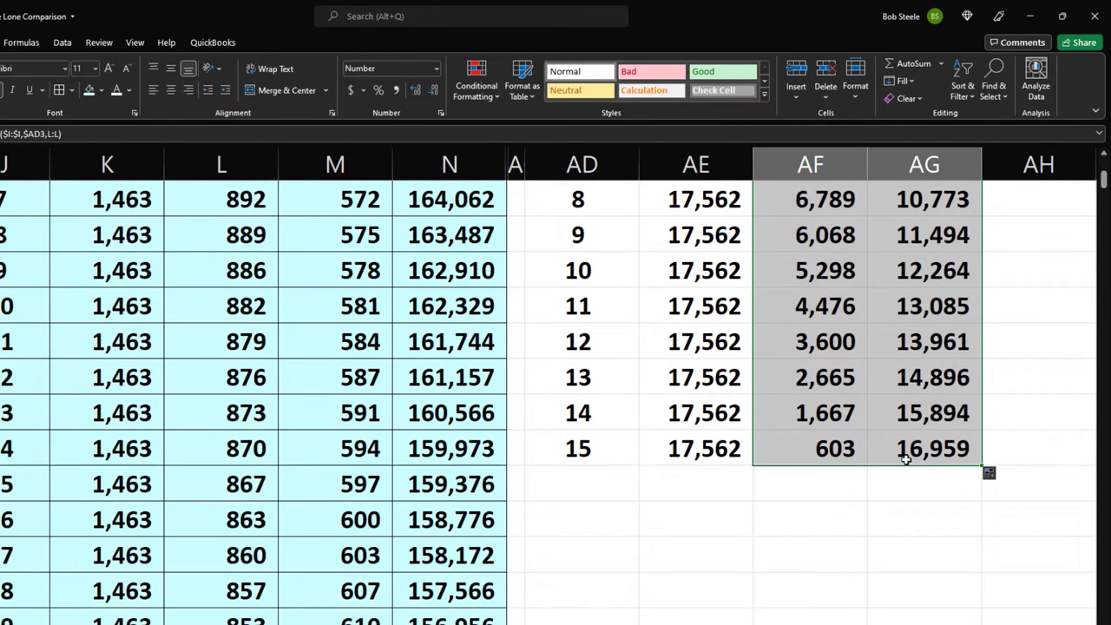
{"action": "left_click", "coordinate": [926, 460]}
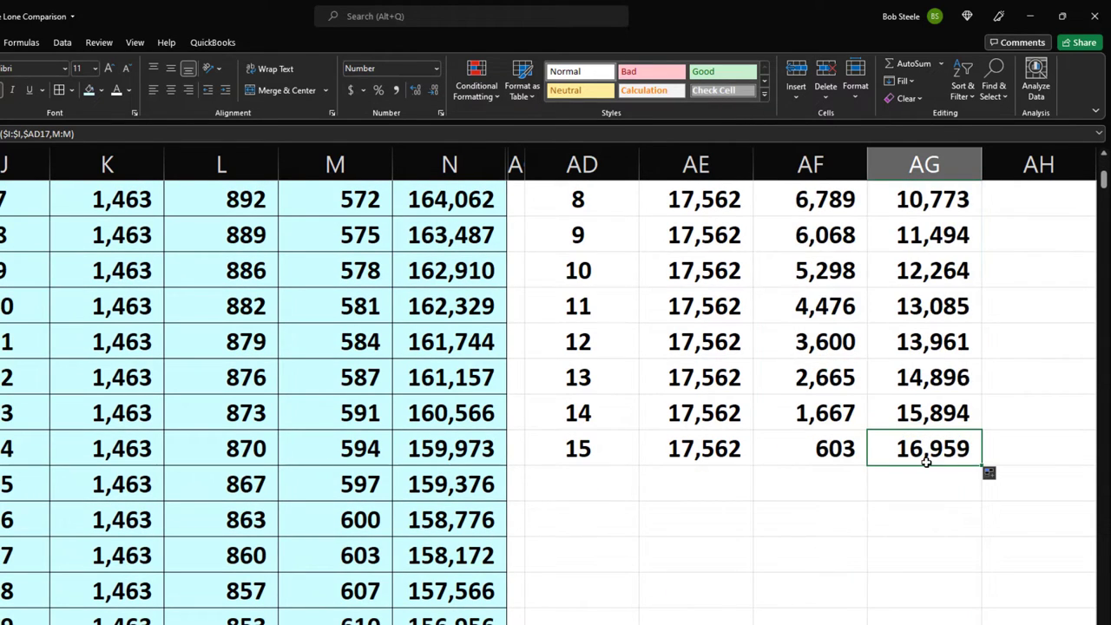
{"action": "double_click", "coordinate": [927, 450]}
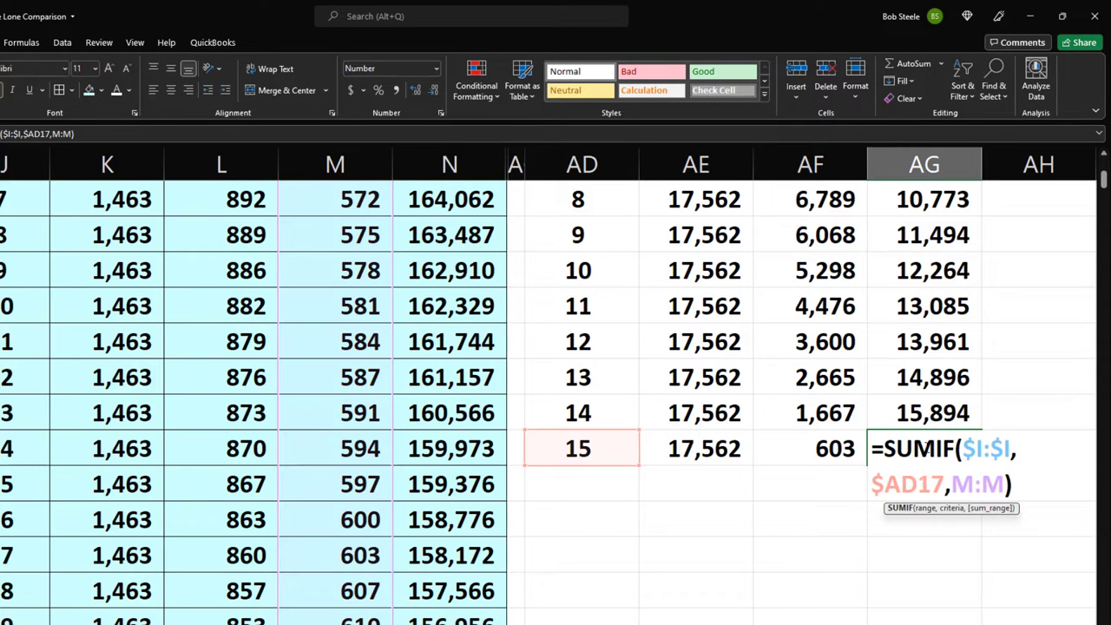
{"action": "scroll", "coordinate": [779, 497], "scroll_direction": "up", "scroll_amount": 3}
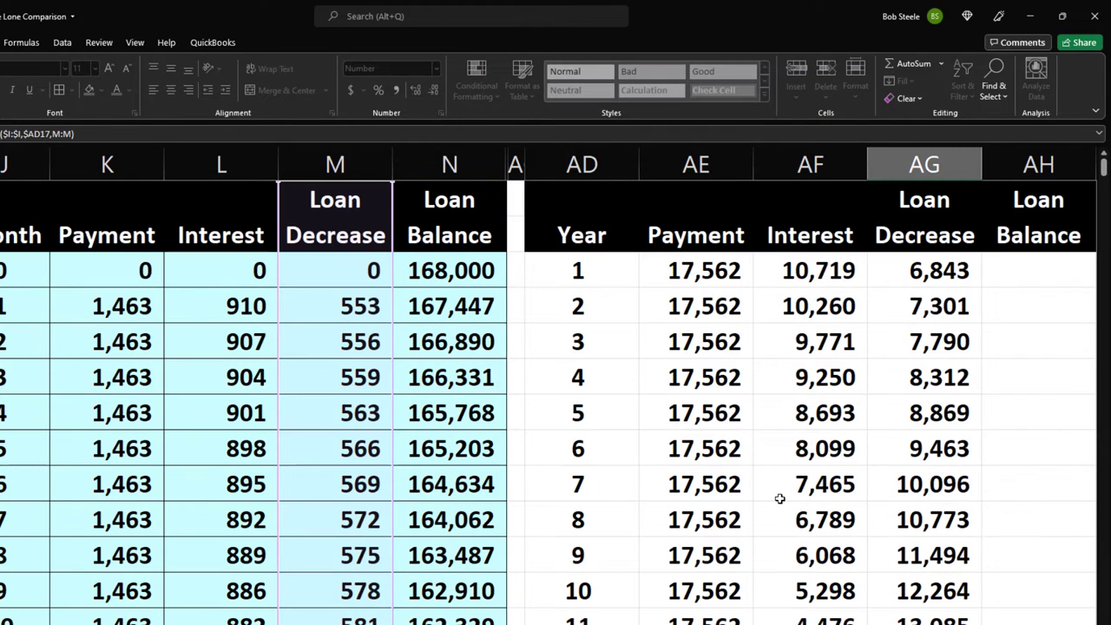
{"action": "key", "text": "Return"}
{"action": "scroll", "coordinate": [779, 497], "scroll_direction": "up", "scroll_amount": 2}
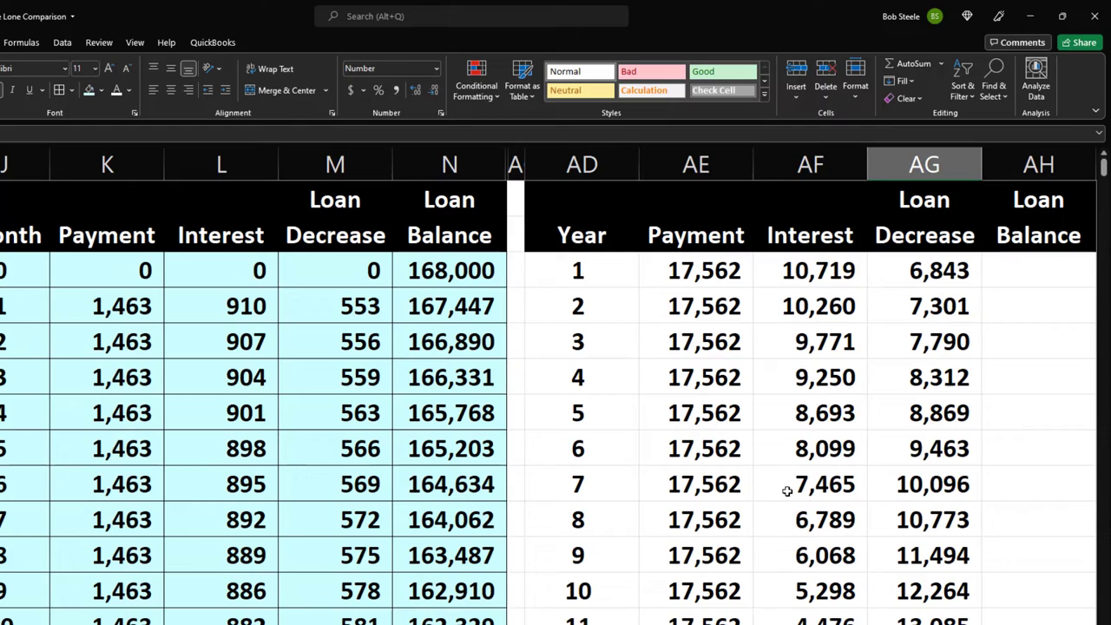
Step: Enter =MINIFS(N:N,I:I,AD3) in AH3 to get the year 1 loan balance from the monthly table
{"action": "left_click", "coordinate": [1008, 274]}
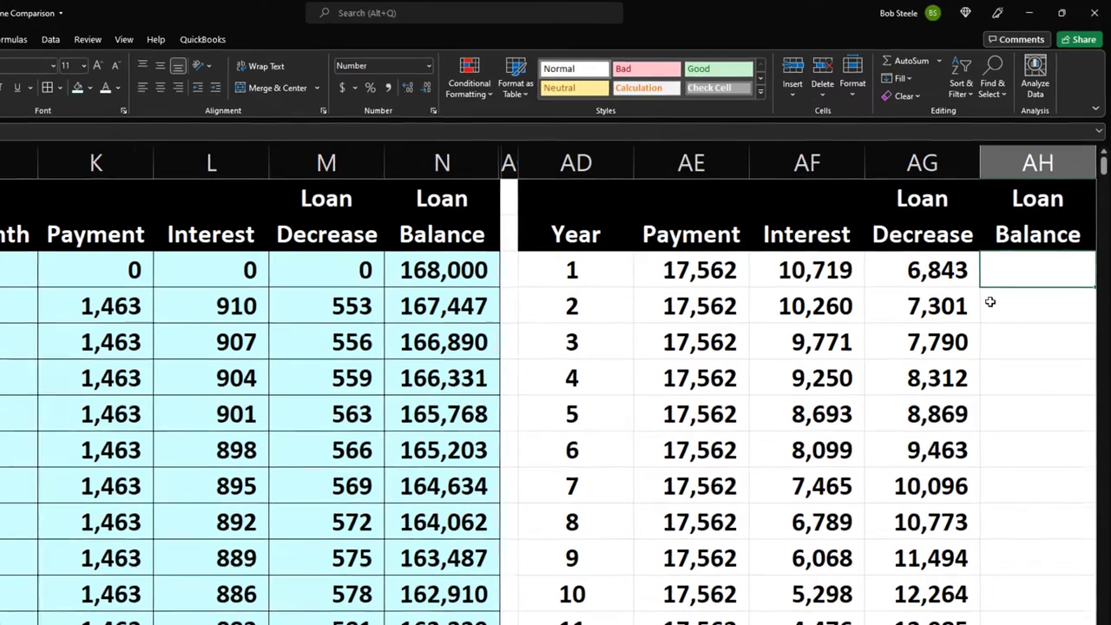
{"action": "type", "text": "="}
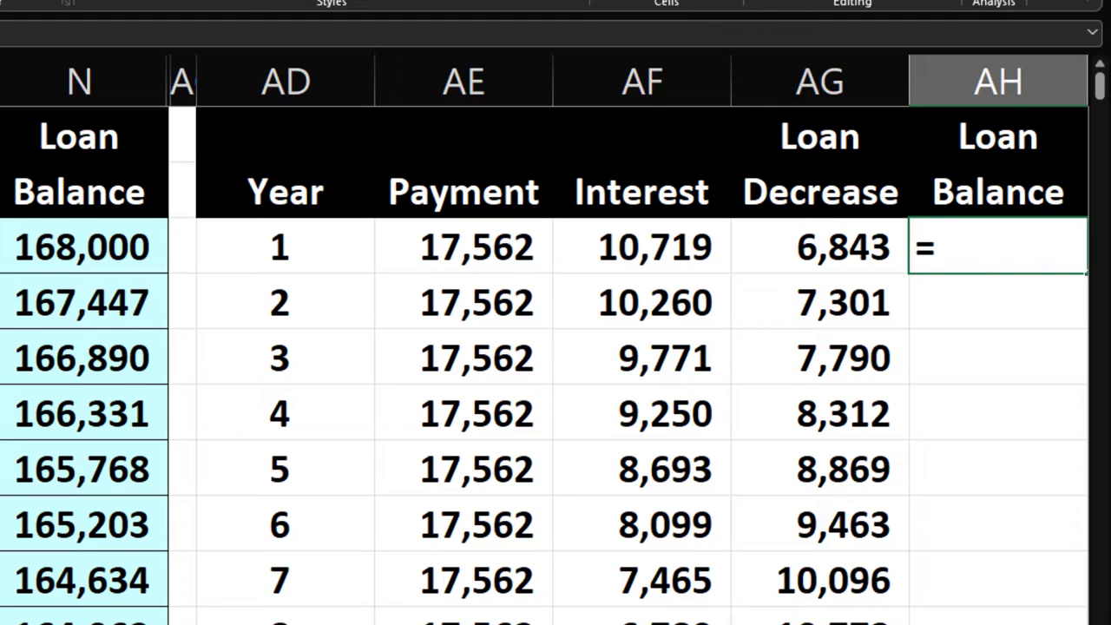
{"action": "scroll", "coordinate": [608, 521], "scroll_direction": "down", "scroll_amount": 1}
{"action": "scroll", "coordinate": [457, 617], "scroll_direction": "up", "scroll_amount": 1}
{"action": "type", "text": "minifs("}
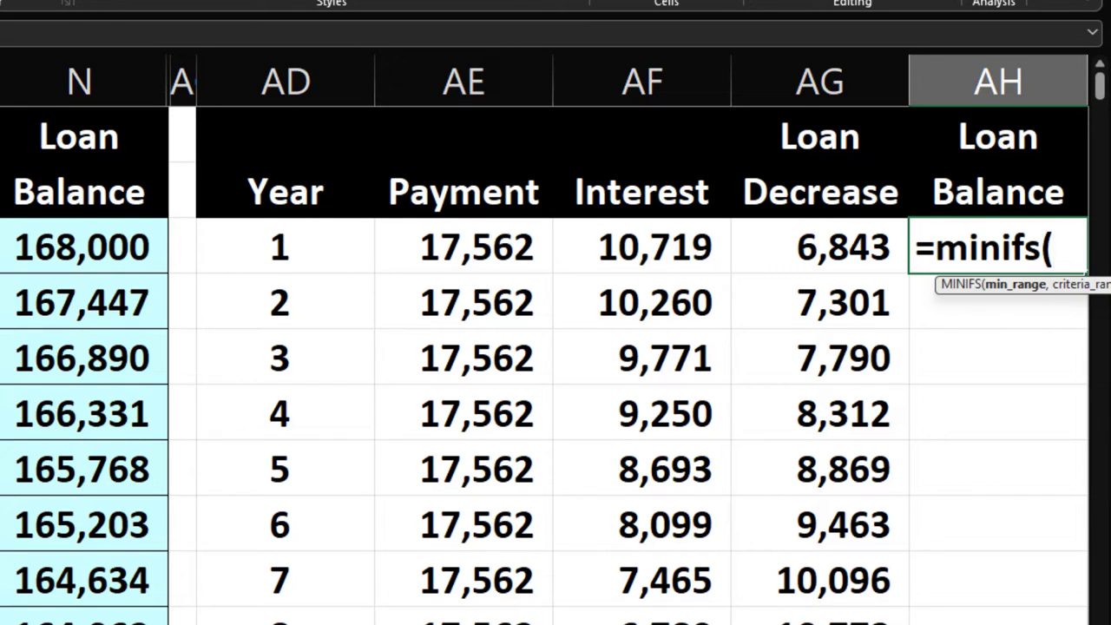
{"action": "left_click", "coordinate": [76, 83]}
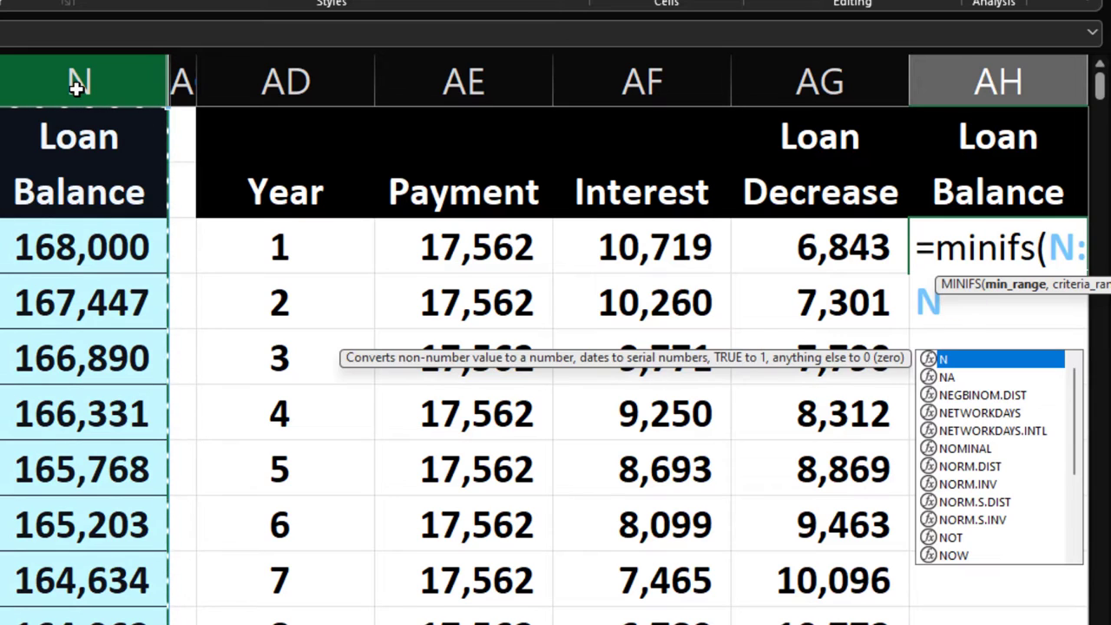
{"action": "type", "text": ","}
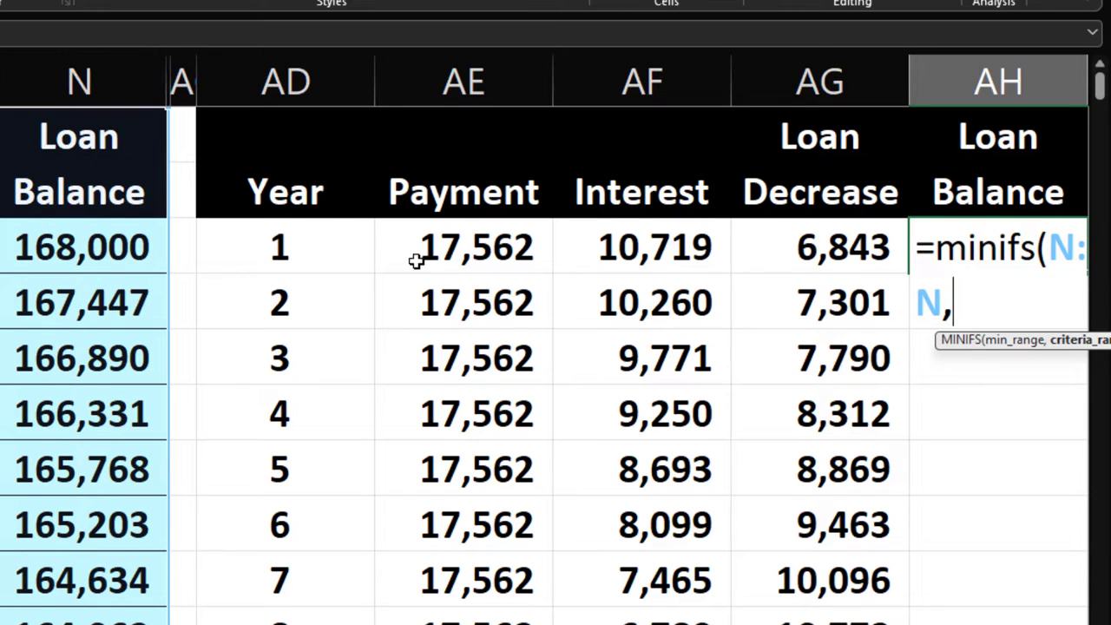
{"action": "left_click_drag", "start_coordinate": [1010, 345], "coordinate": [878, 383]}
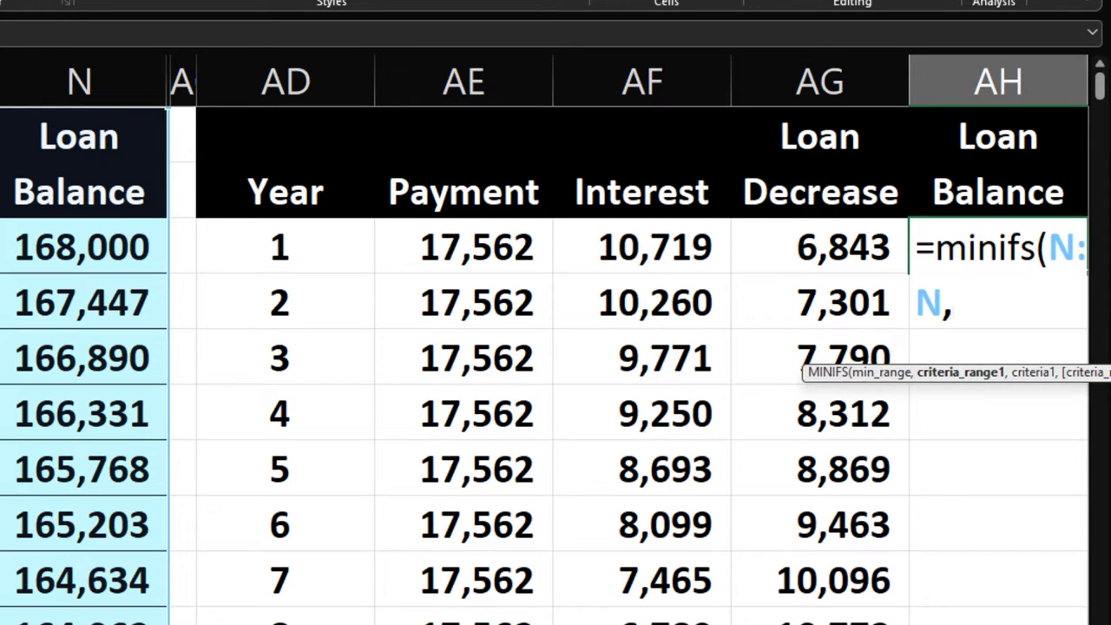
{"action": "type", "text": "I:I,"}
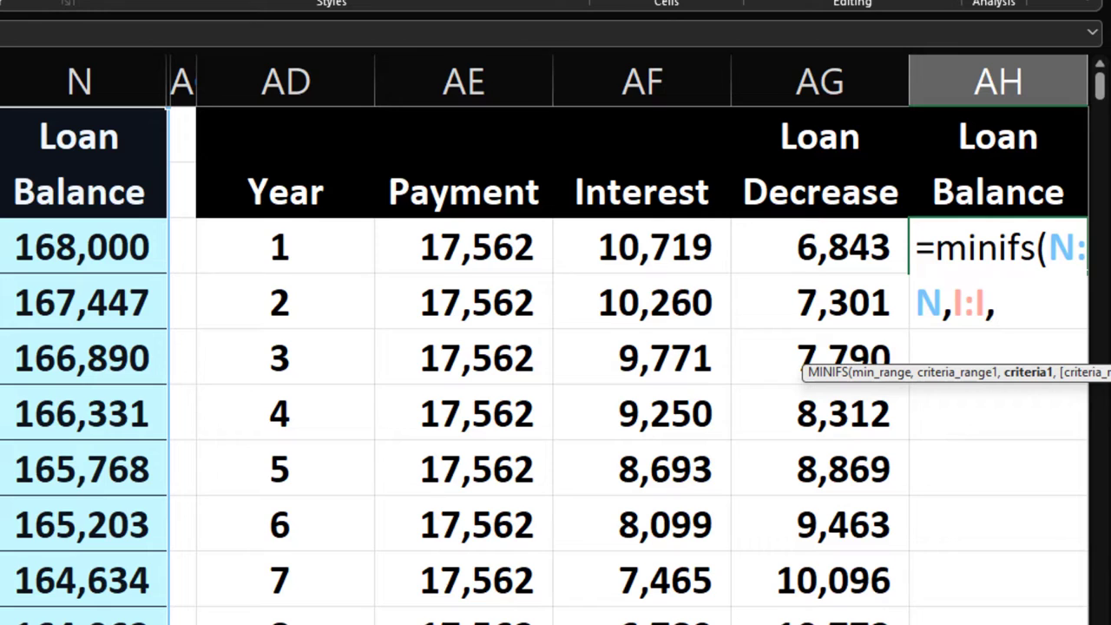
{"action": "left_click", "coordinate": [248, 247]}
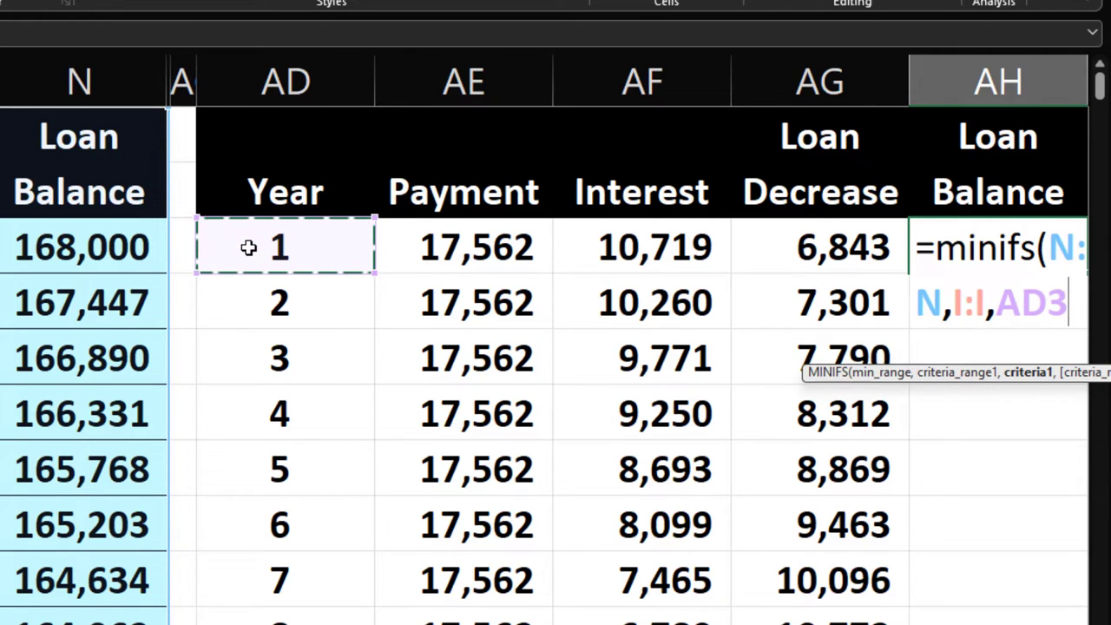
{"action": "key", "text": "Return"}
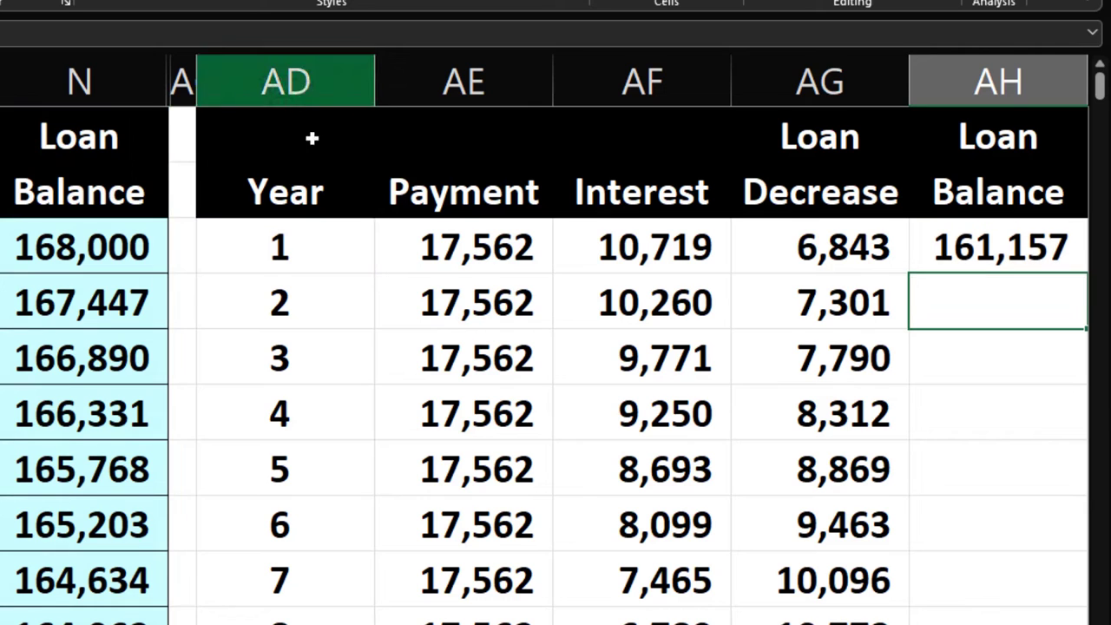
Step: Narrow the Year column AD slightly
{"action": "scroll", "coordinate": [553, 348], "scroll_direction": "down", "scroll_amount": 1}
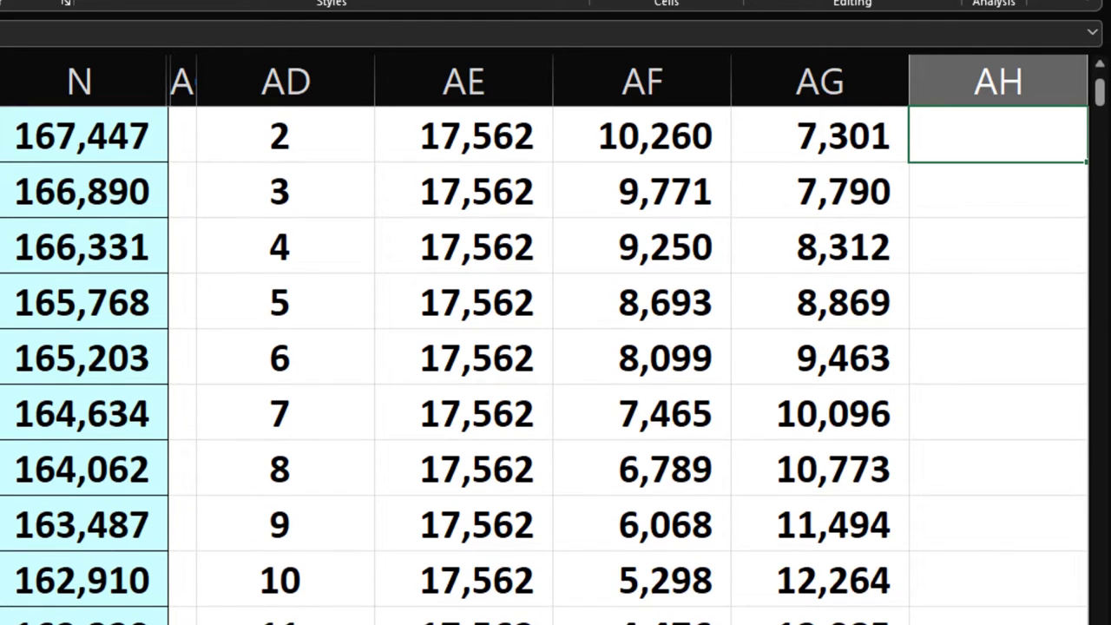
{"action": "scroll", "coordinate": [553, 348], "scroll_direction": "up", "scroll_amount": 1}
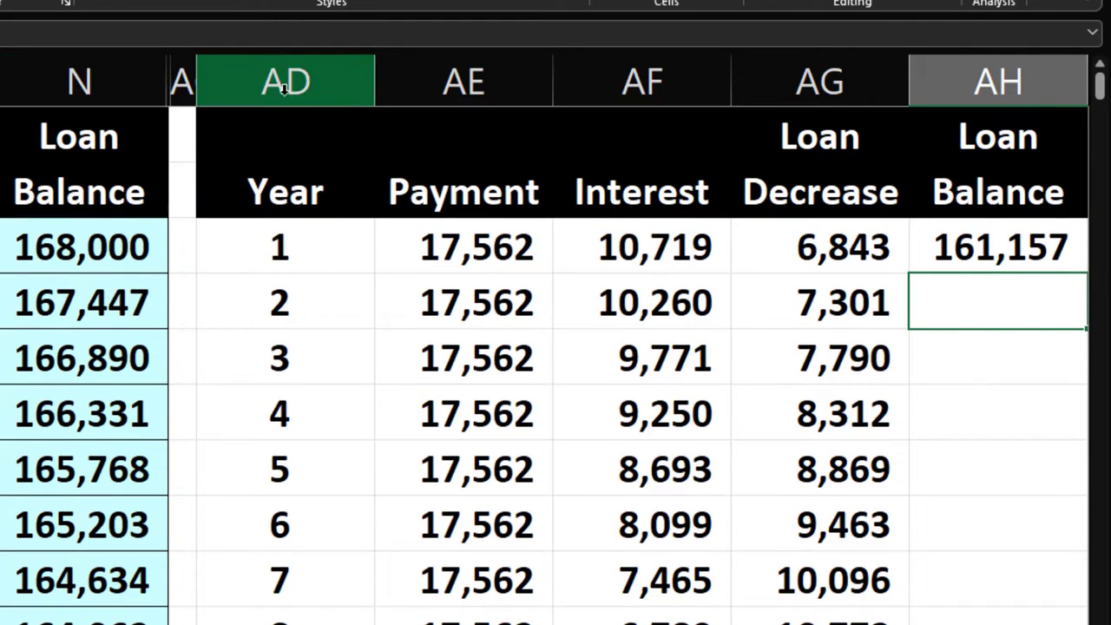
{"action": "left_click_drag", "start_coordinate": [285, 86], "coordinate": [354, 82]}
{"action": "left_click", "coordinate": [342, 82]}
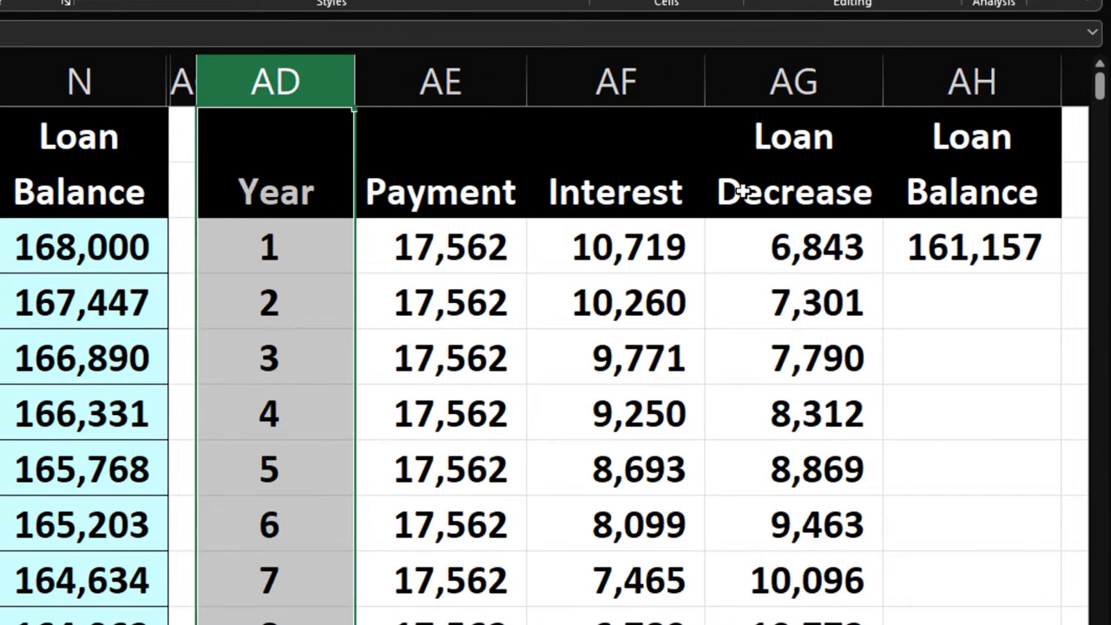
Step: Fill the Loan Balance formula from AH3 down through year 15
{"action": "left_click", "coordinate": [1020, 252]}
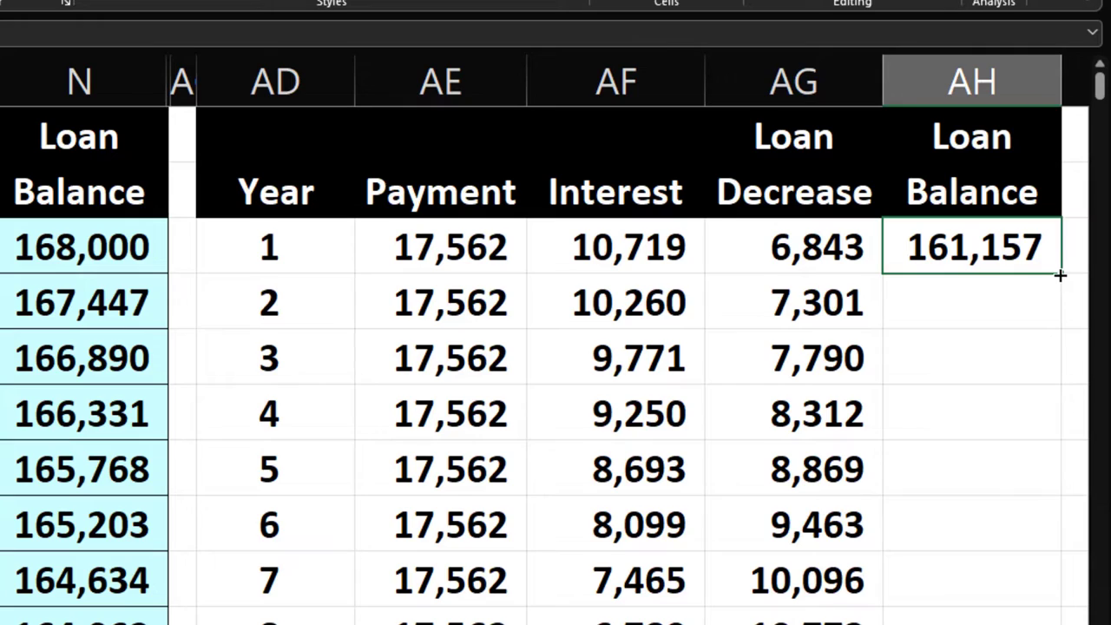
{"action": "double_click", "coordinate": [1060, 276]}
{"action": "scroll", "coordinate": [970, 454], "scroll_direction": "down", "scroll_amount": 2}
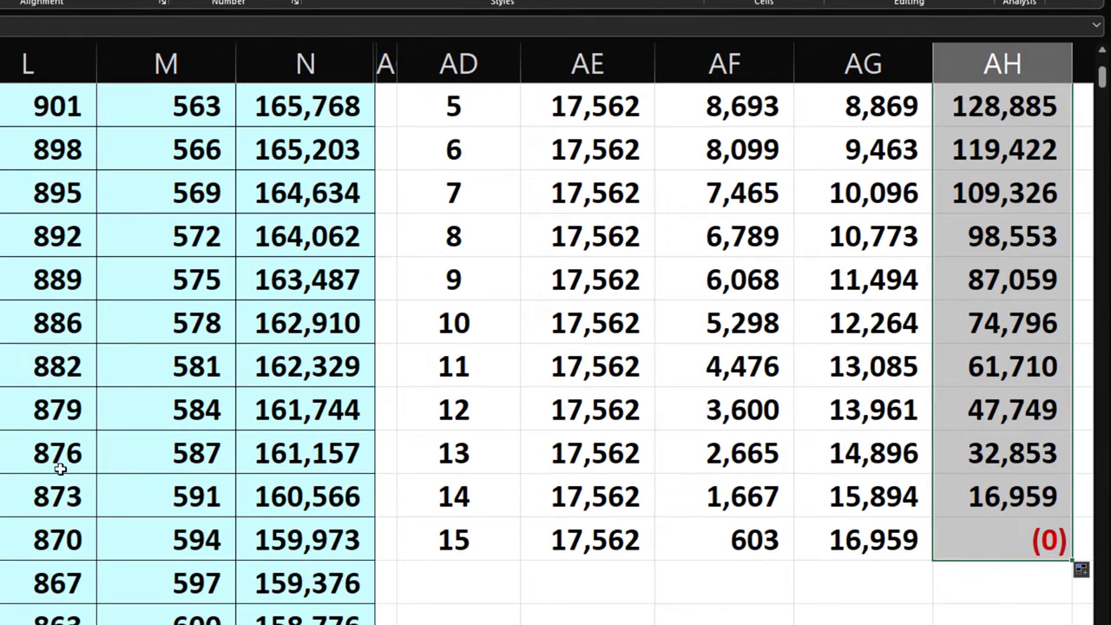
{"action": "scroll", "coordinate": [556, 348], "scroll_direction": "up", "scroll_amount": 2}
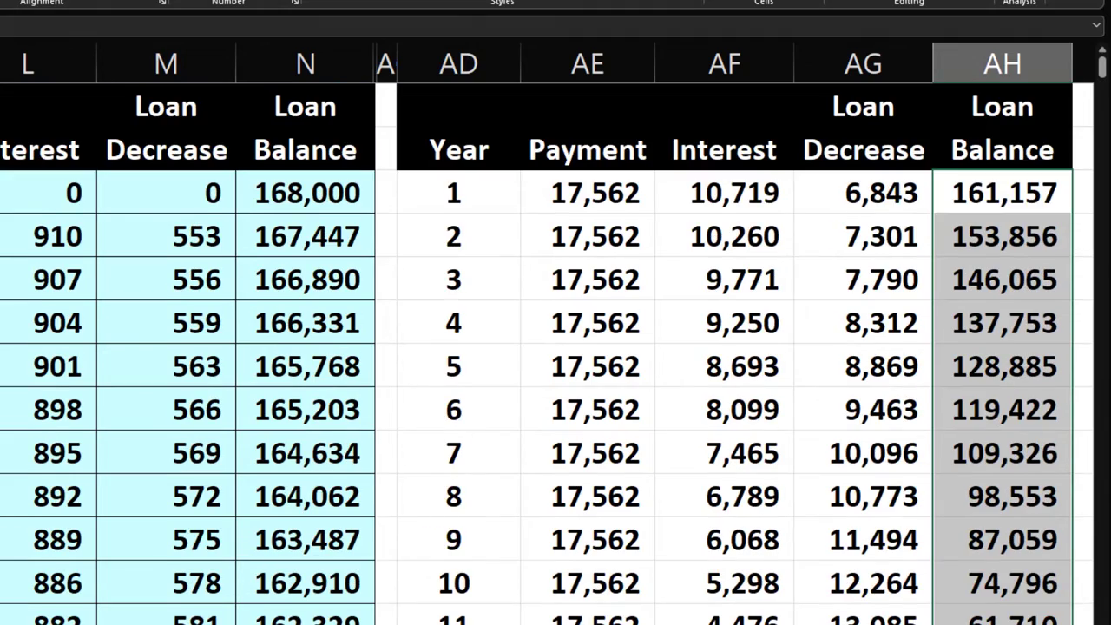
{"action": "left_click_drag", "start_coordinate": [4, 106], "coordinate": [292, 112]}
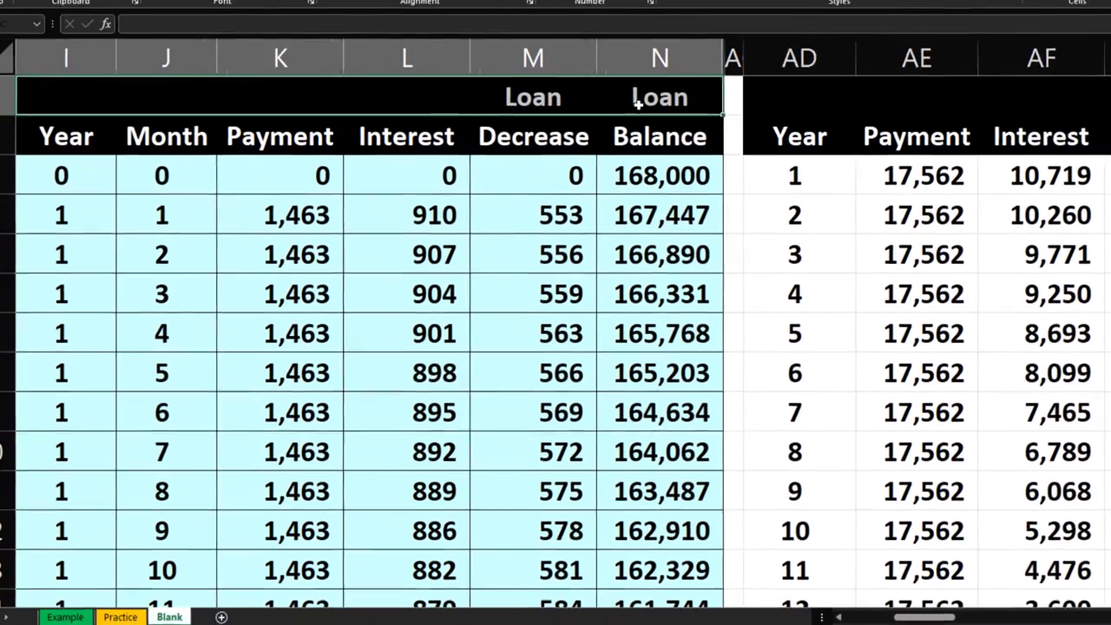
{"action": "left_click_drag", "start_coordinate": [636, 103], "coordinate": [637, 119]}
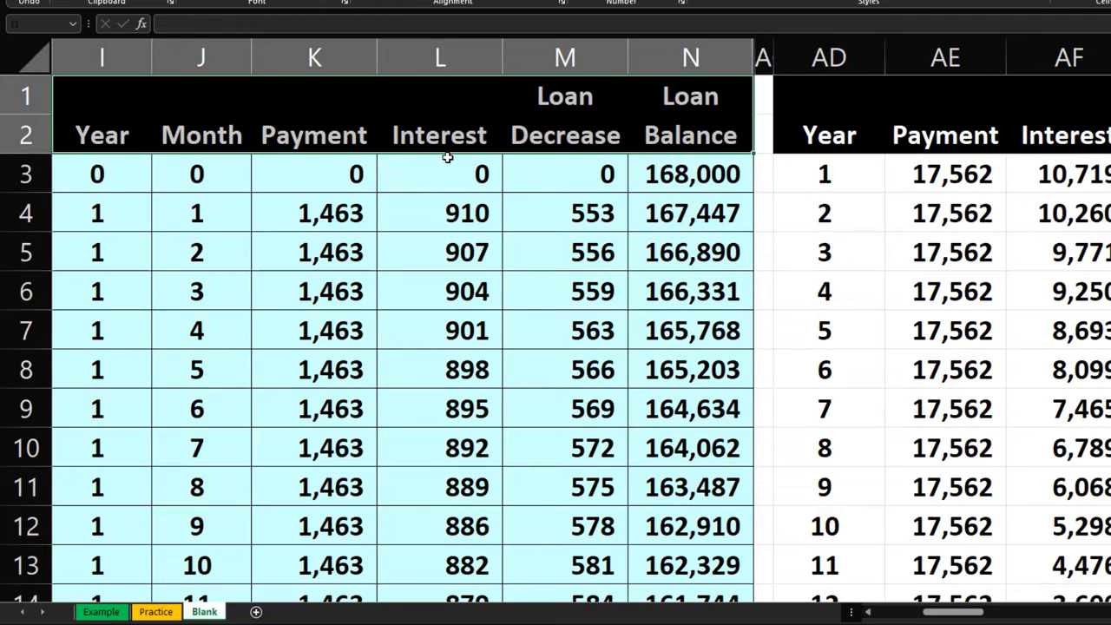
{"action": "left_click_drag", "start_coordinate": [600, 90], "coordinate": [597, 129]}
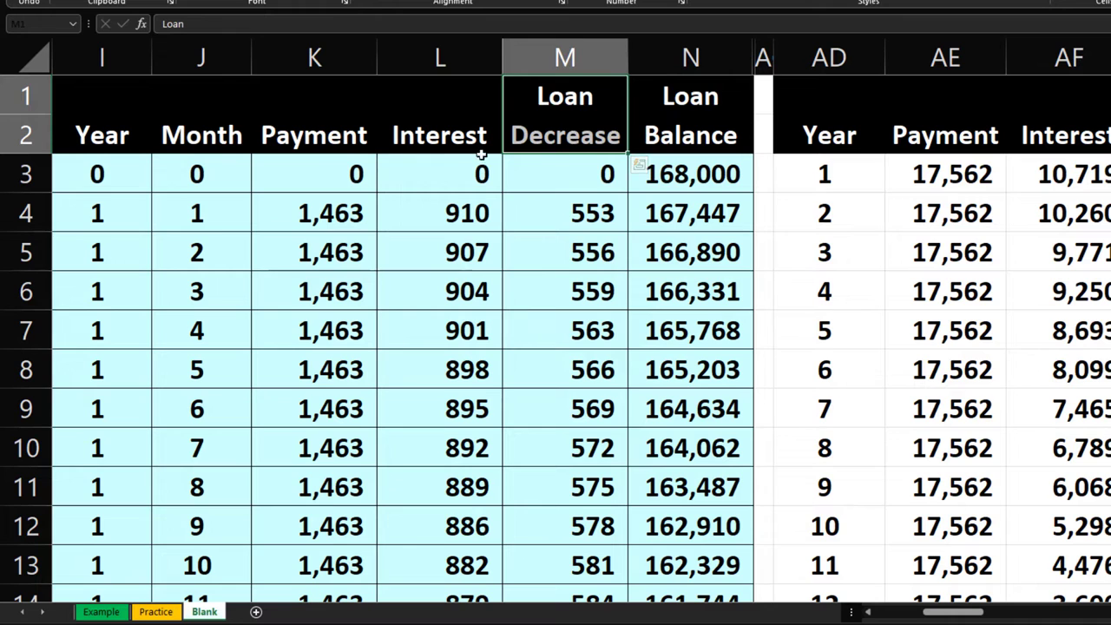
Step: Create a PivotTable from the monthly table range I2:N183, placed on the existing worksheet at AD20
{"action": "left_click_drag", "start_coordinate": [106, 136], "coordinate": [662, 504]}
{"action": "scroll", "coordinate": [711, 359], "scroll_direction": "up", "scroll_amount": 6}
{"action": "scroll", "coordinate": [710, 359], "scroll_direction": "up", "scroll_amount": 20}
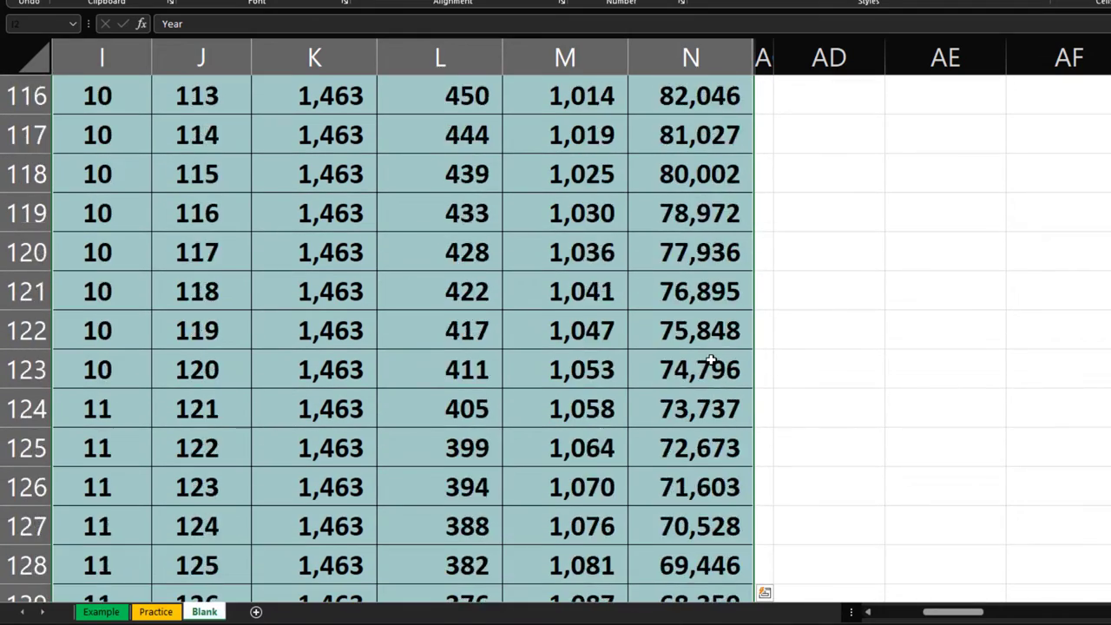
{"action": "scroll", "coordinate": [723, 366], "scroll_direction": "up", "scroll_amount": 20}
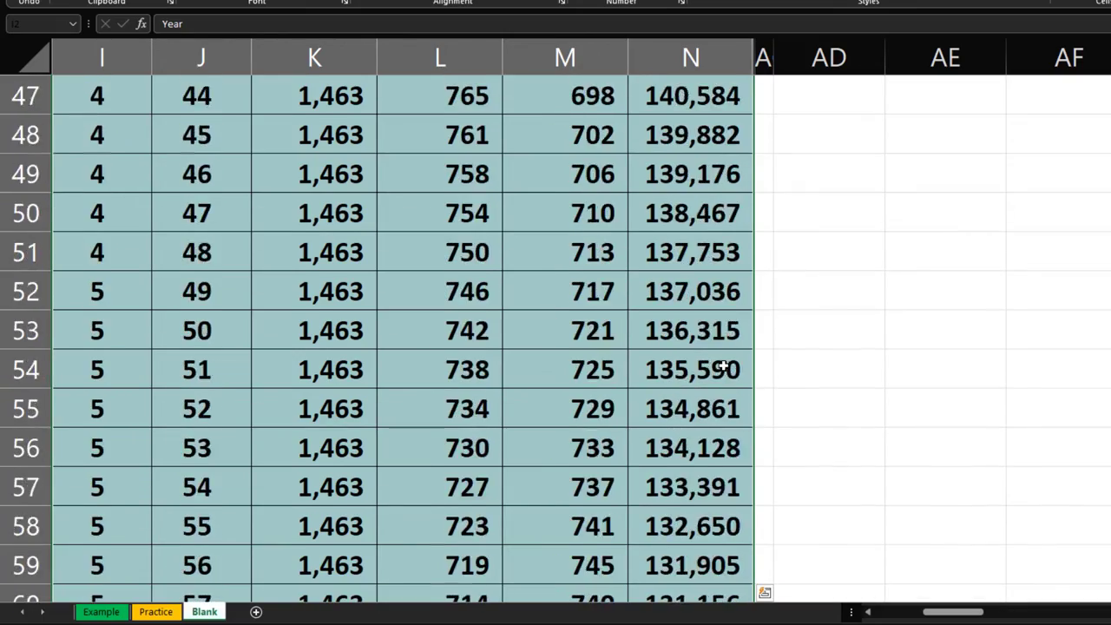
{"action": "scroll", "coordinate": [723, 367], "scroll_direction": "down", "scroll_amount": 3}
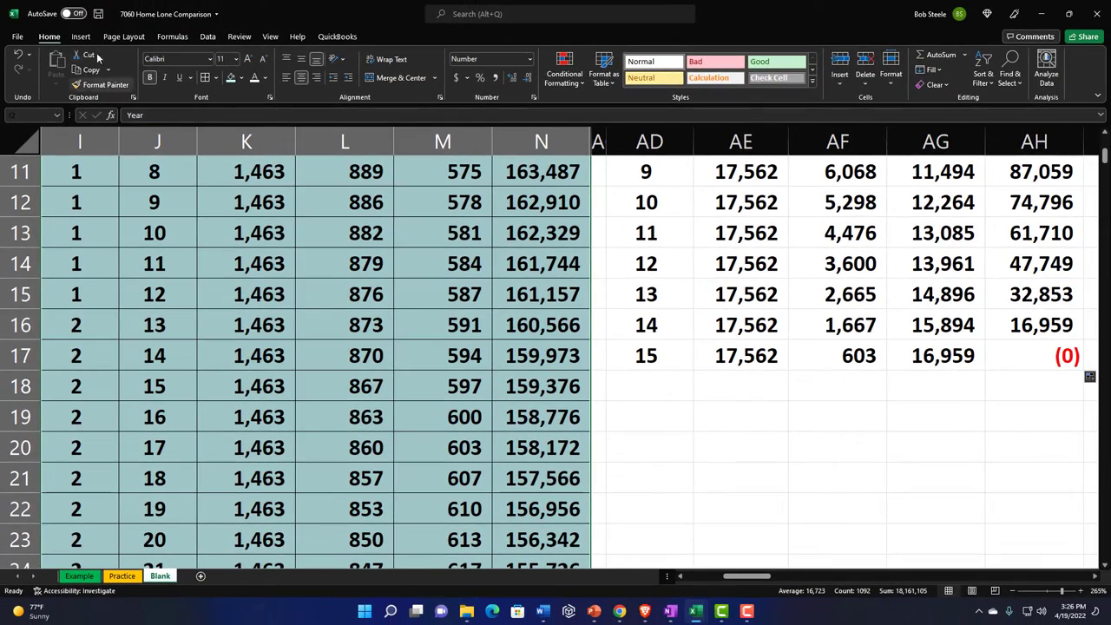
{"action": "left_click", "coordinate": [80, 37]}
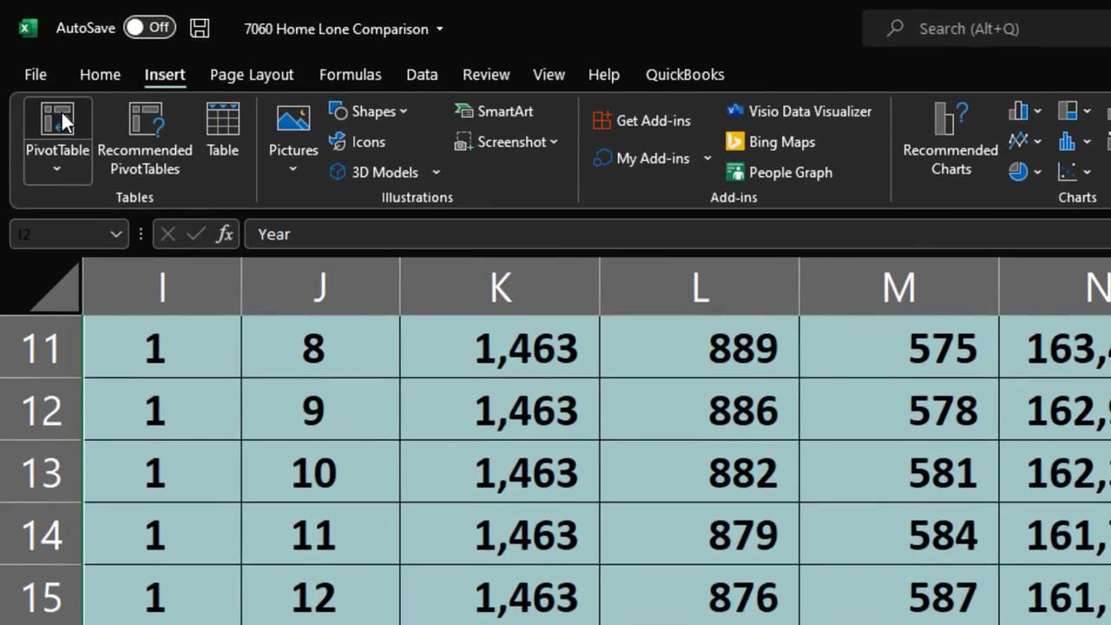
{"action": "left_click", "coordinate": [62, 108]}
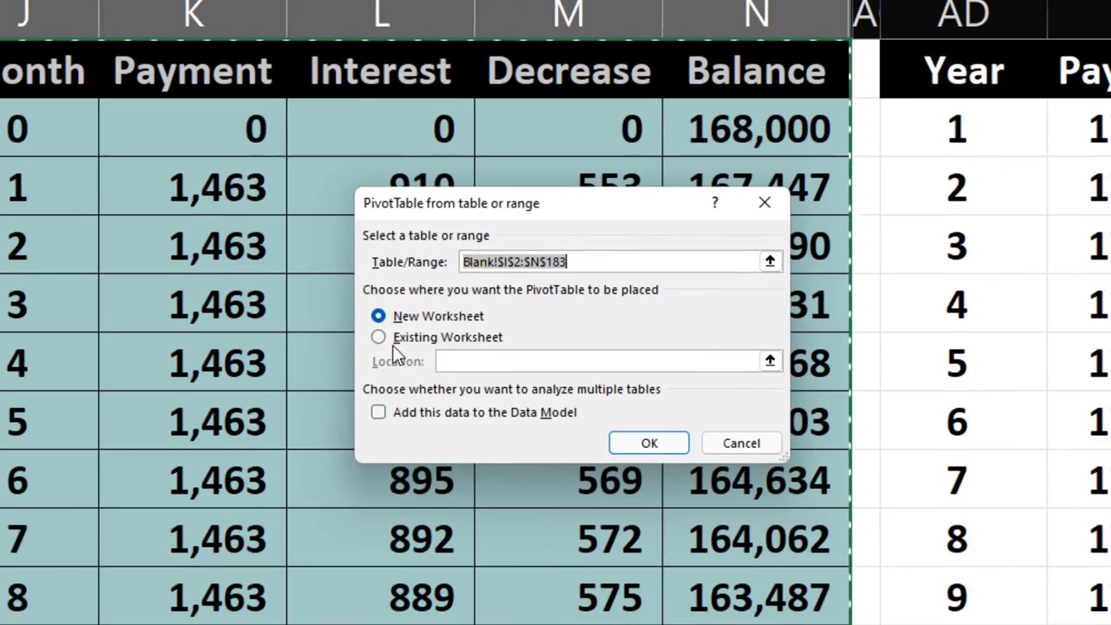
{"action": "left_click", "coordinate": [379, 337]}
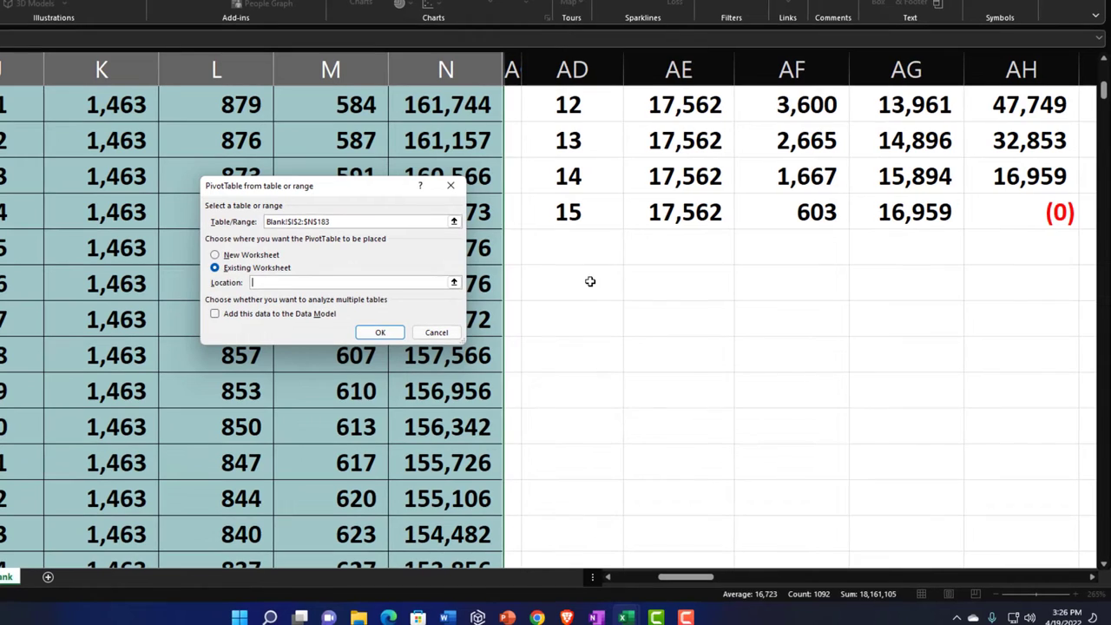
{"action": "left_click", "coordinate": [591, 281]}
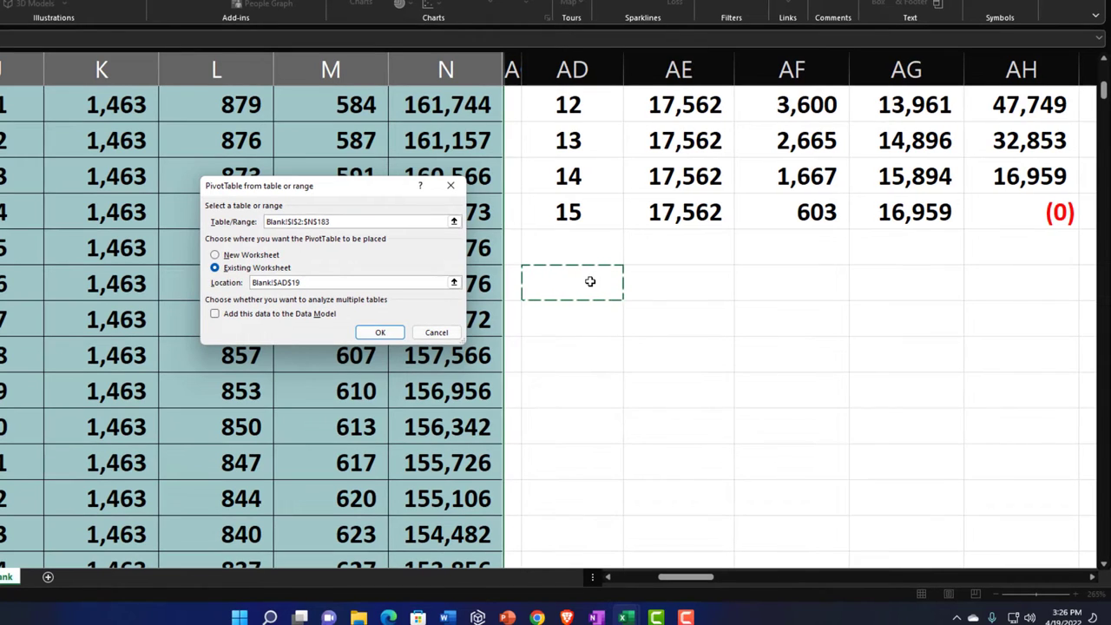
{"action": "left_click", "coordinate": [576, 314]}
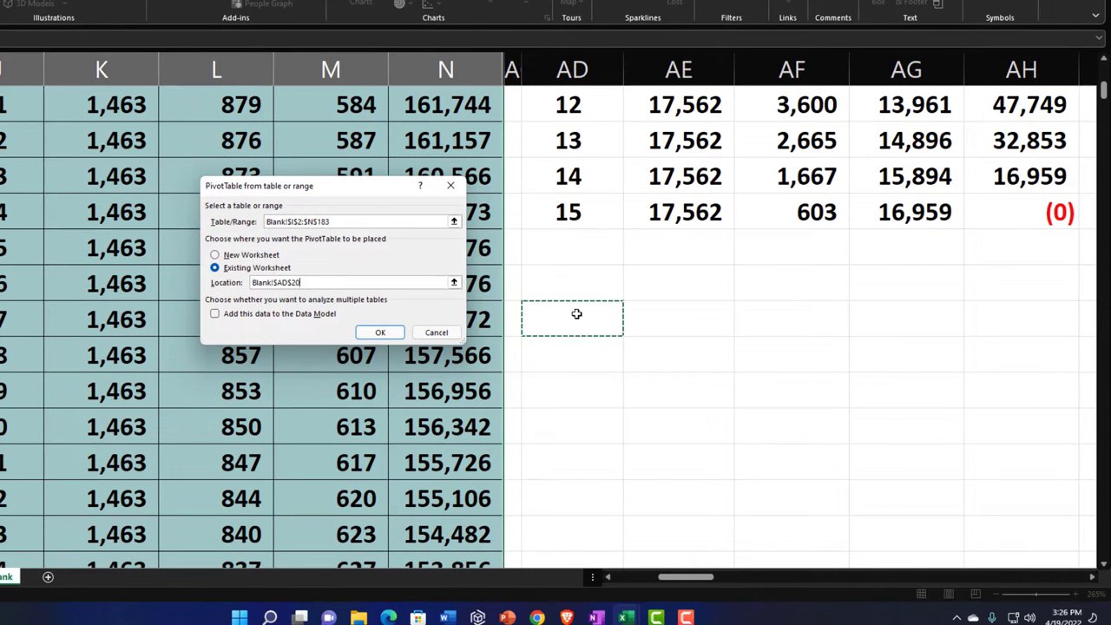
{"action": "left_click", "coordinate": [380, 332]}
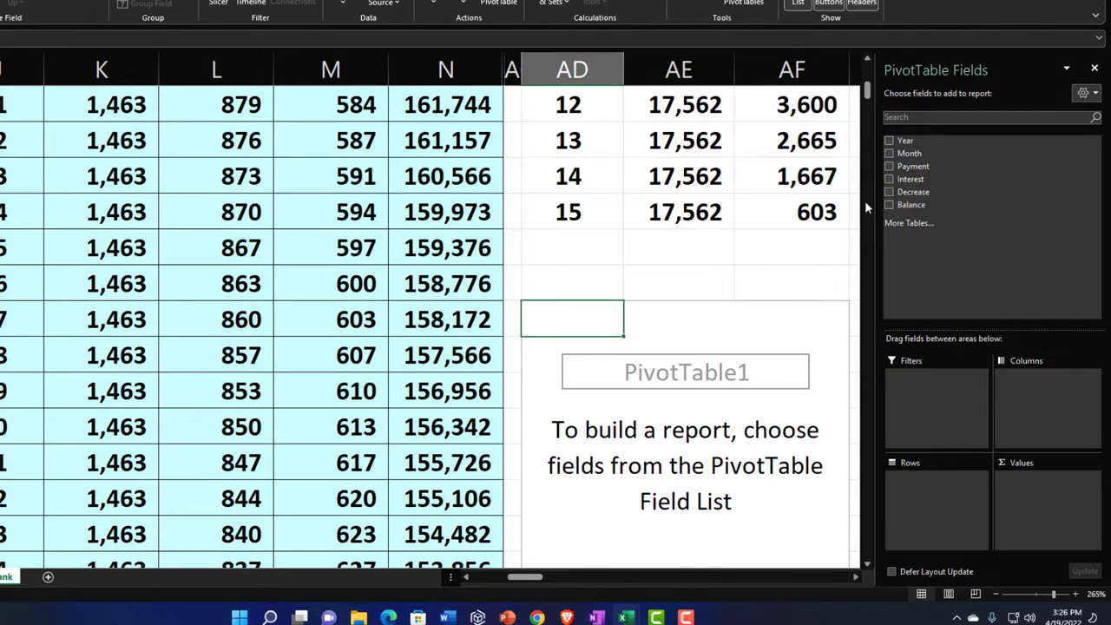
Step: Add Year to the PivotTable rows and Payment, Interest, Decrease and Balance as summed values
{"action": "left_click_drag", "start_coordinate": [895, 144], "coordinate": [962, 494]}
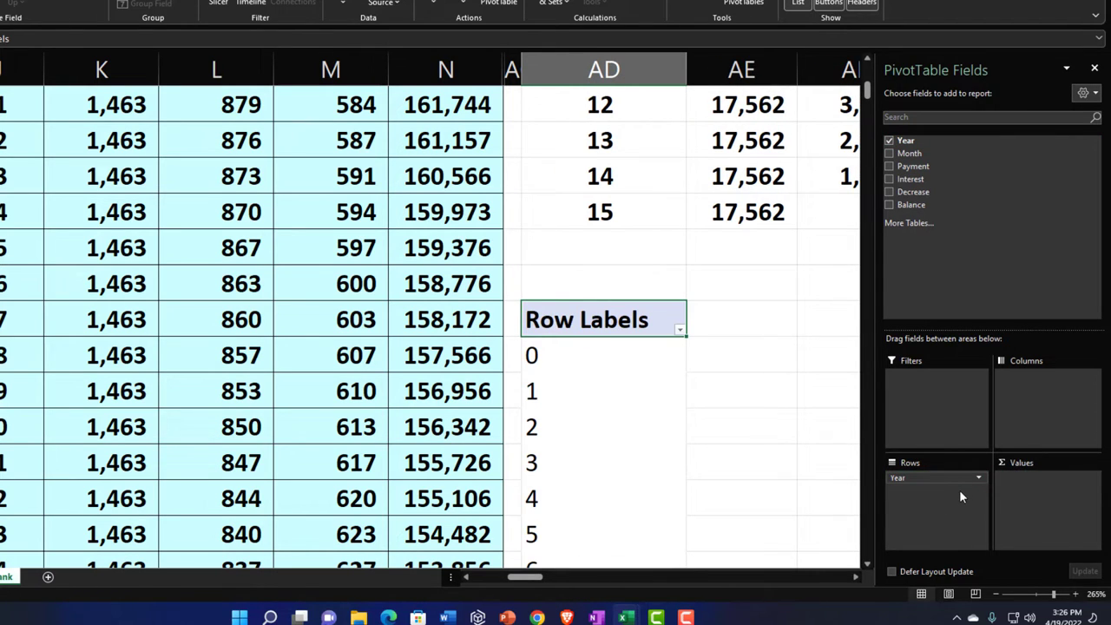
{"action": "left_click", "coordinate": [893, 167]}
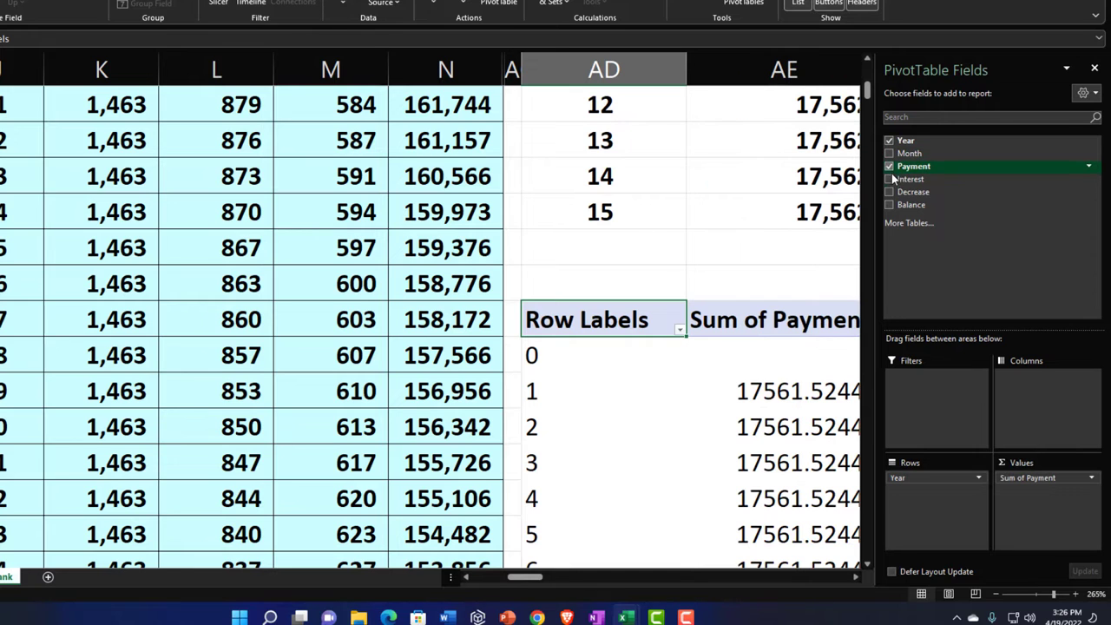
{"action": "left_click", "coordinate": [891, 179]}
{"action": "left_click", "coordinate": [891, 191]}
{"action": "left_click", "coordinate": [894, 206]}
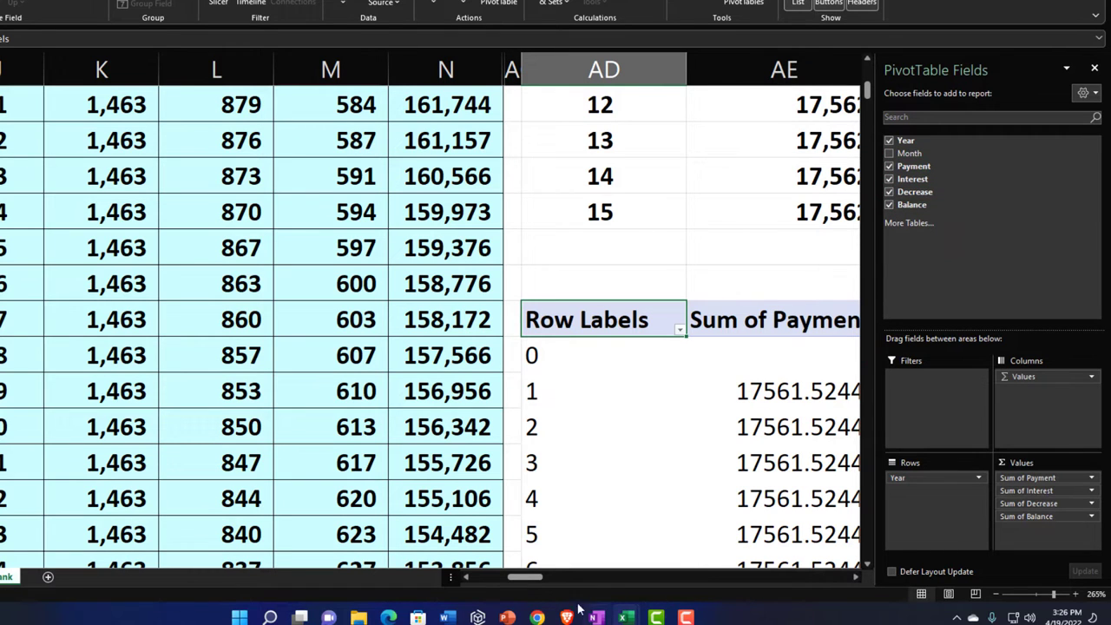
Step: Format the PivotTable's Sum of Payment values as Currency with no symbol, zero decimals and red parenthesized negatives
{"action": "left_click_drag", "start_coordinate": [539, 578], "coordinate": [556, 591]}
{"action": "scroll", "coordinate": [557, 499], "scroll_direction": "down", "scroll_amount": 1}
{"action": "mouse_move", "coordinate": [565, 502]}
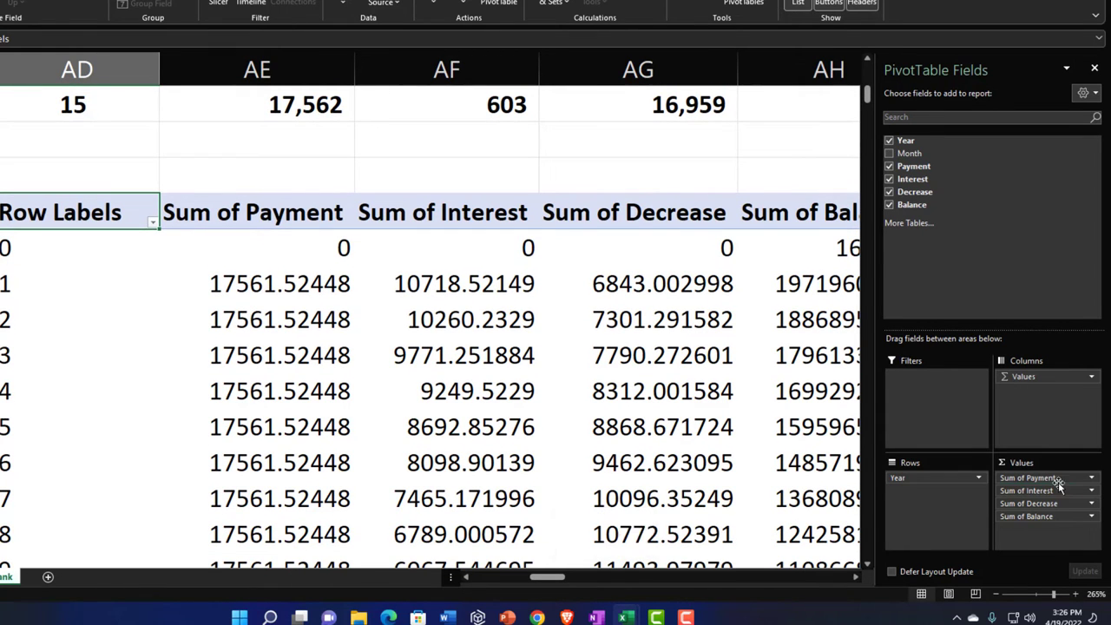
{"action": "left_click", "coordinate": [1092, 478]}
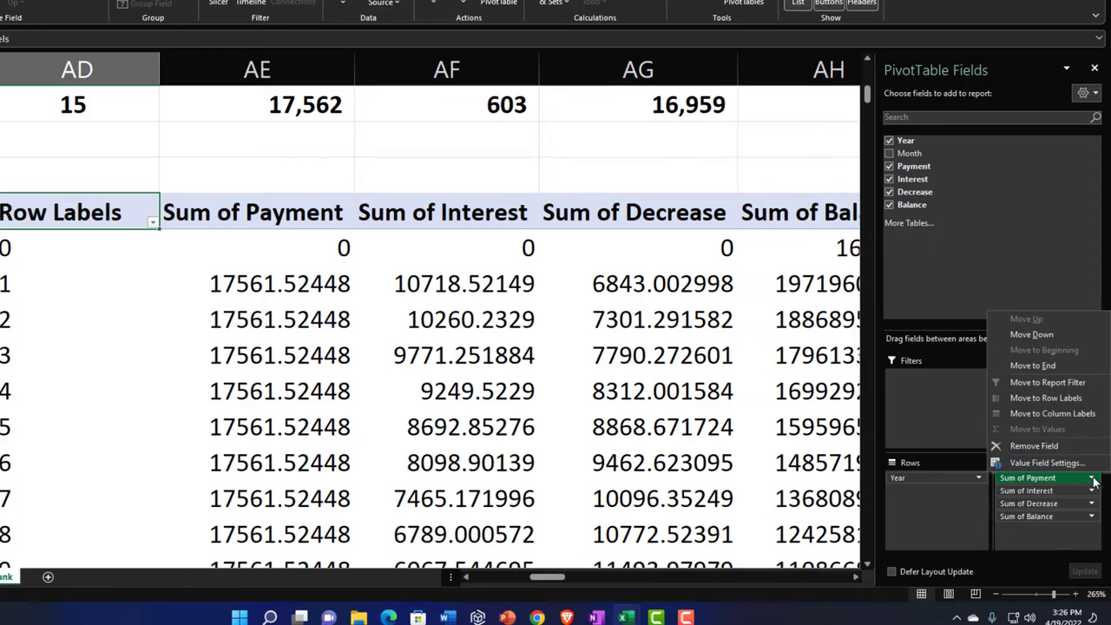
{"action": "left_click", "coordinate": [1029, 429]}
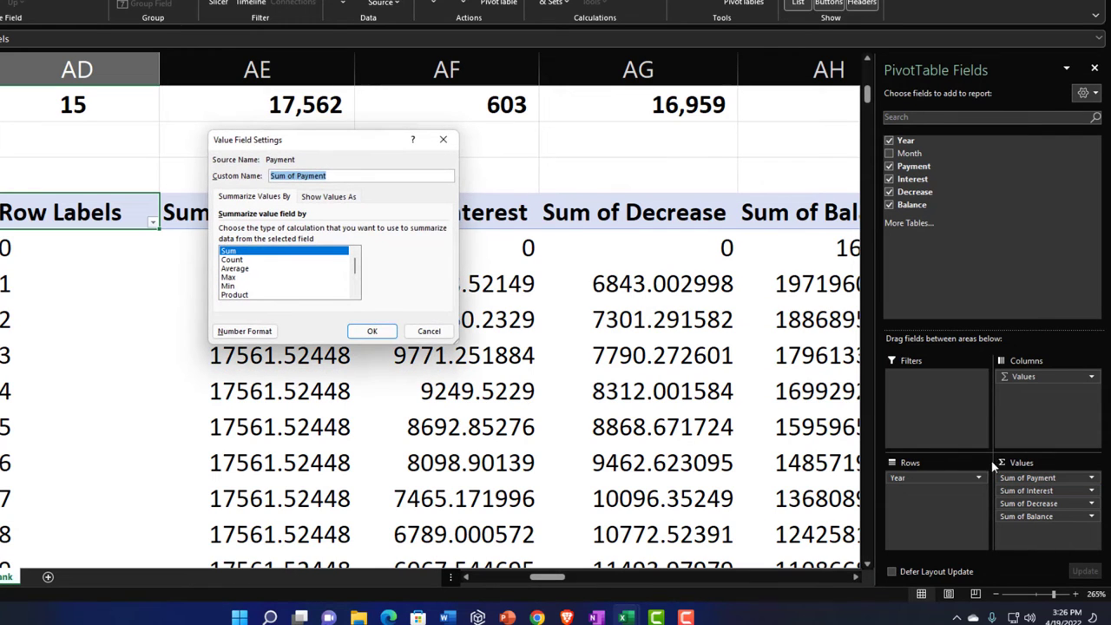
{"action": "left_click", "coordinate": [256, 332]}
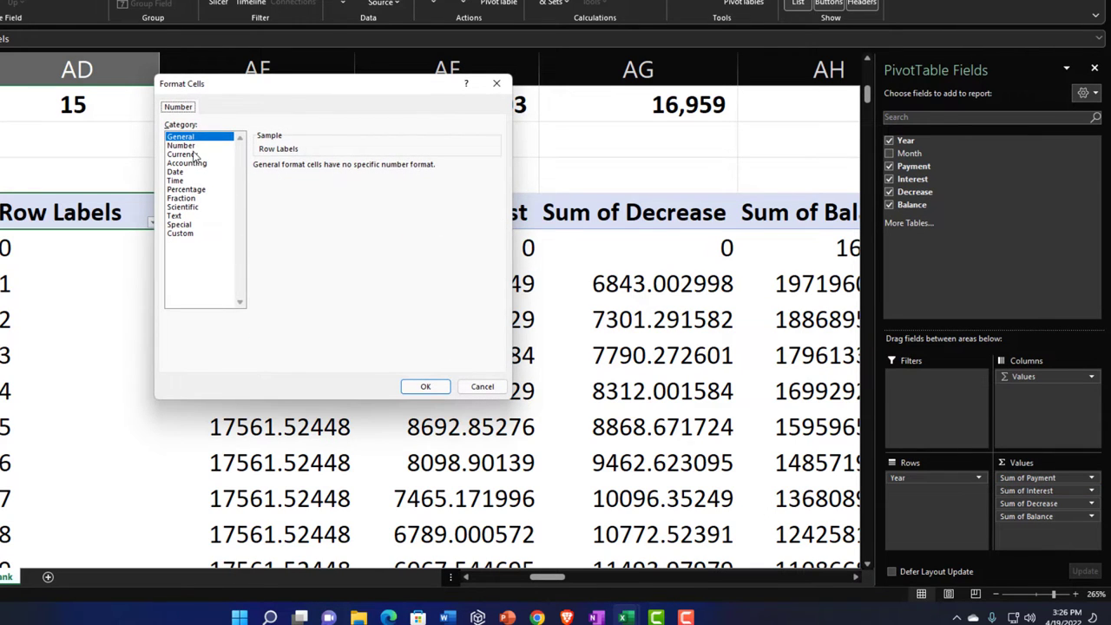
{"action": "left_click", "coordinate": [195, 154]}
{"action": "left_click", "coordinate": [274, 234]}
{"action": "left_click", "coordinate": [341, 185]}
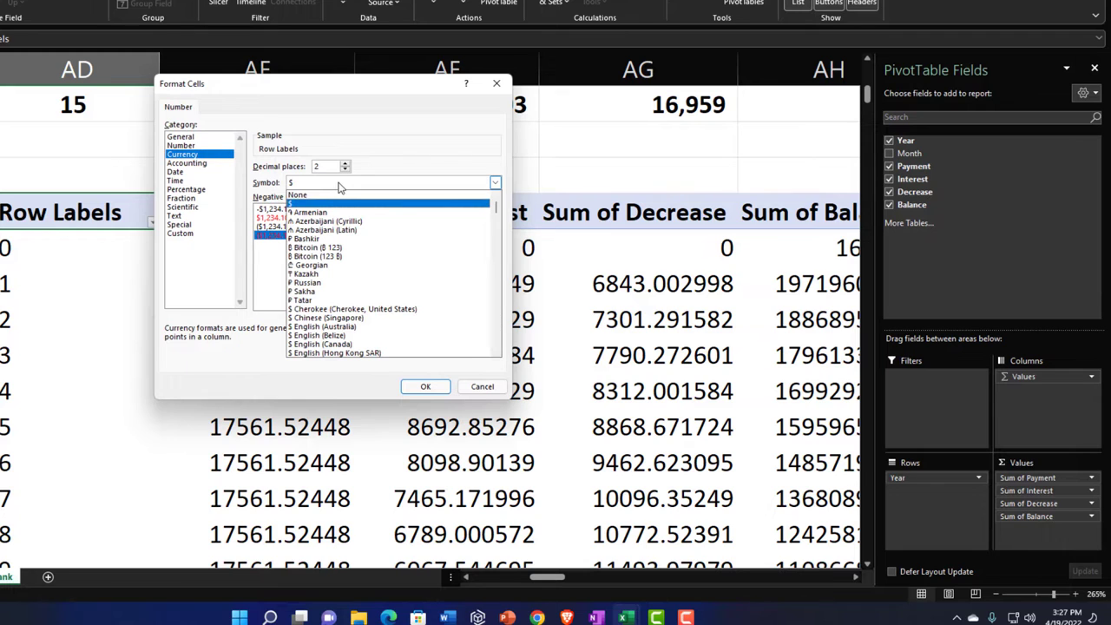
{"action": "left_click", "coordinate": [331, 197]}
{"action": "left_click", "coordinate": [345, 171]}
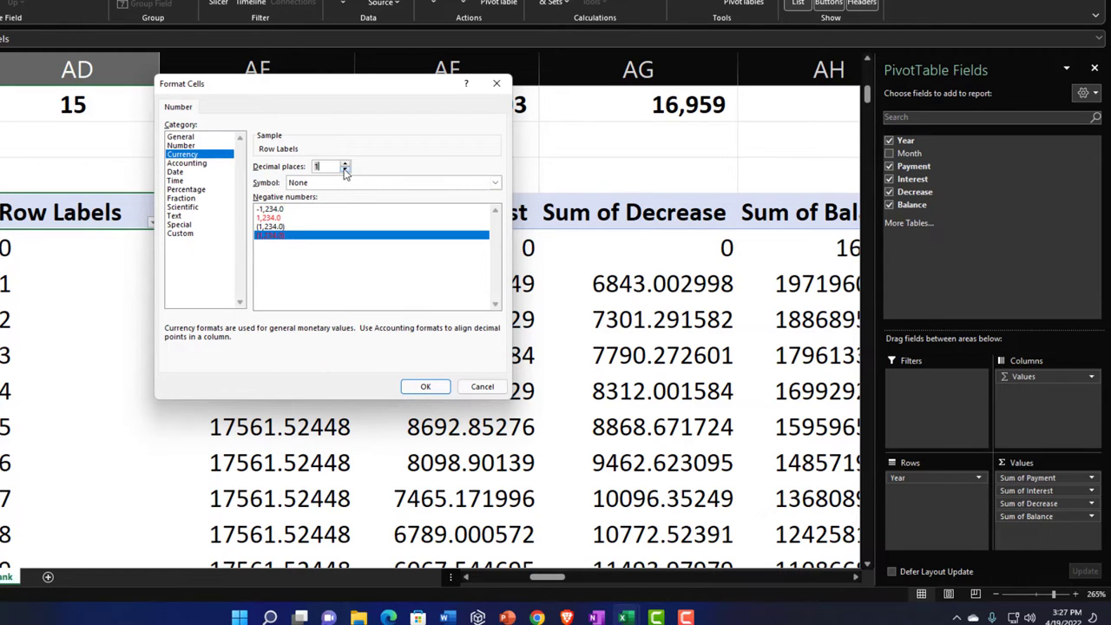
{"action": "left_click", "coordinate": [425, 387]}
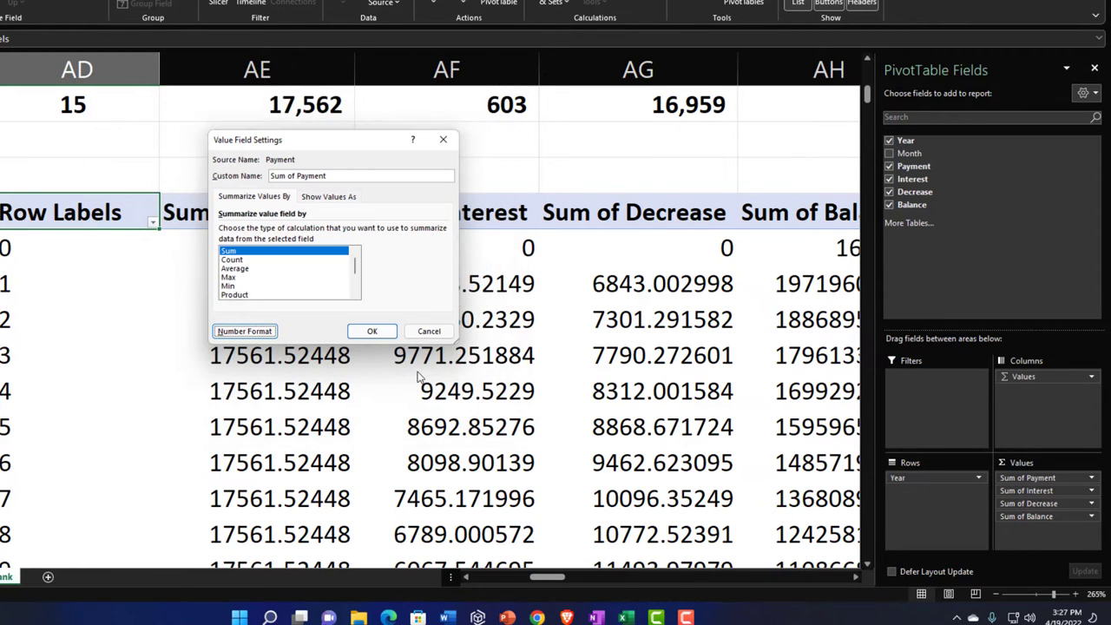
{"action": "left_click", "coordinate": [372, 331]}
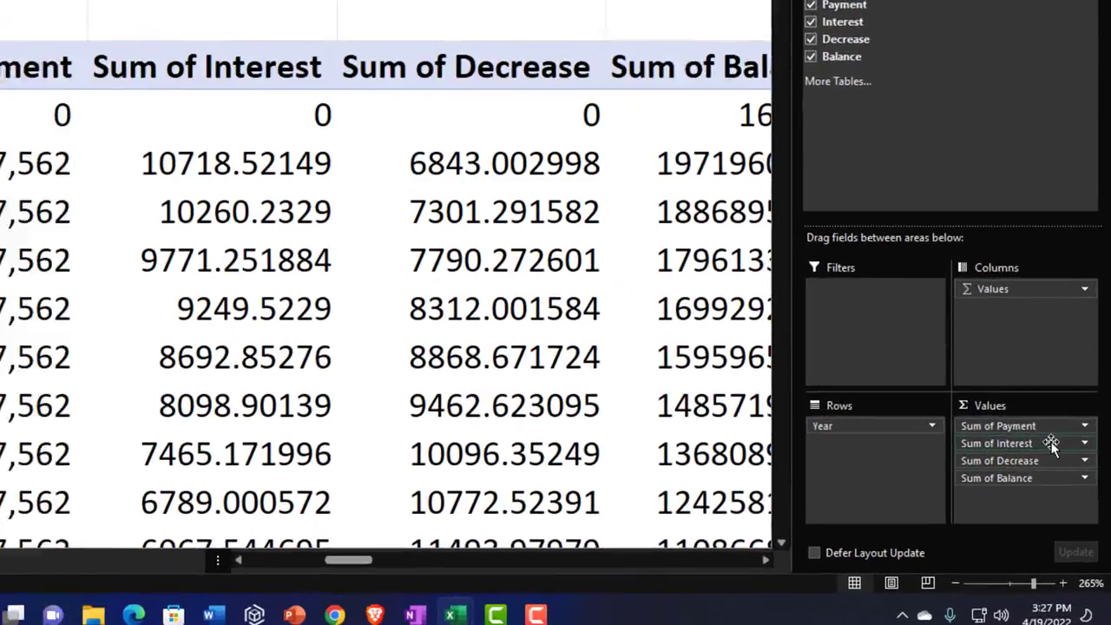
Step: Format the Sum of Interest values as Currency with no symbol, zero decimal places and red parenthesized negatives
{"action": "left_click", "coordinate": [1055, 491]}
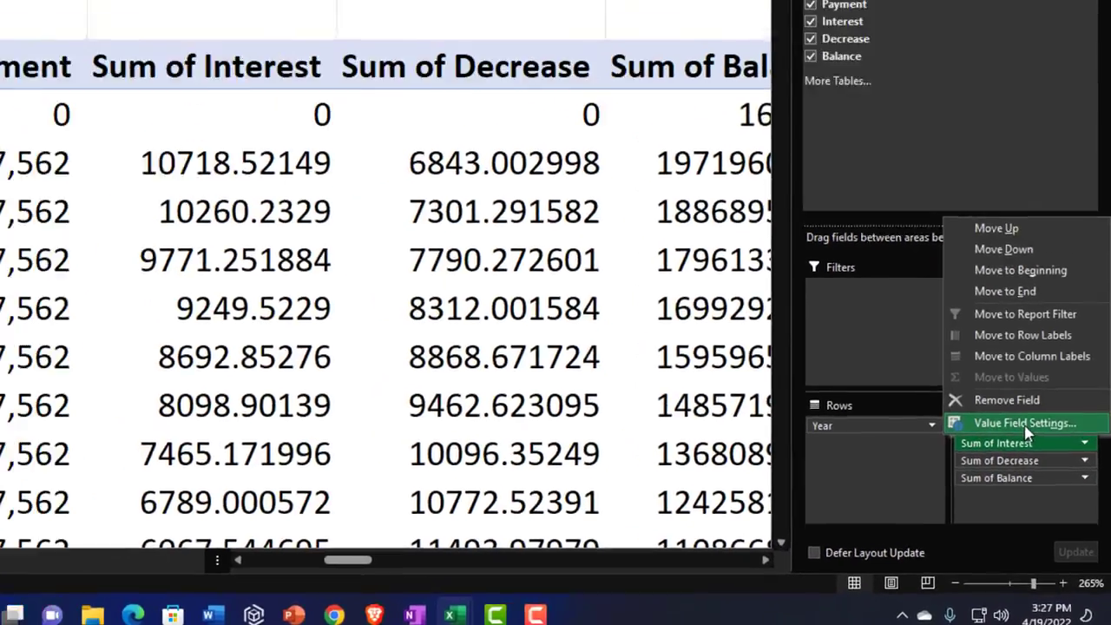
{"action": "left_click", "coordinate": [1025, 424]}
{"action": "left_click", "coordinate": [186, 305]}
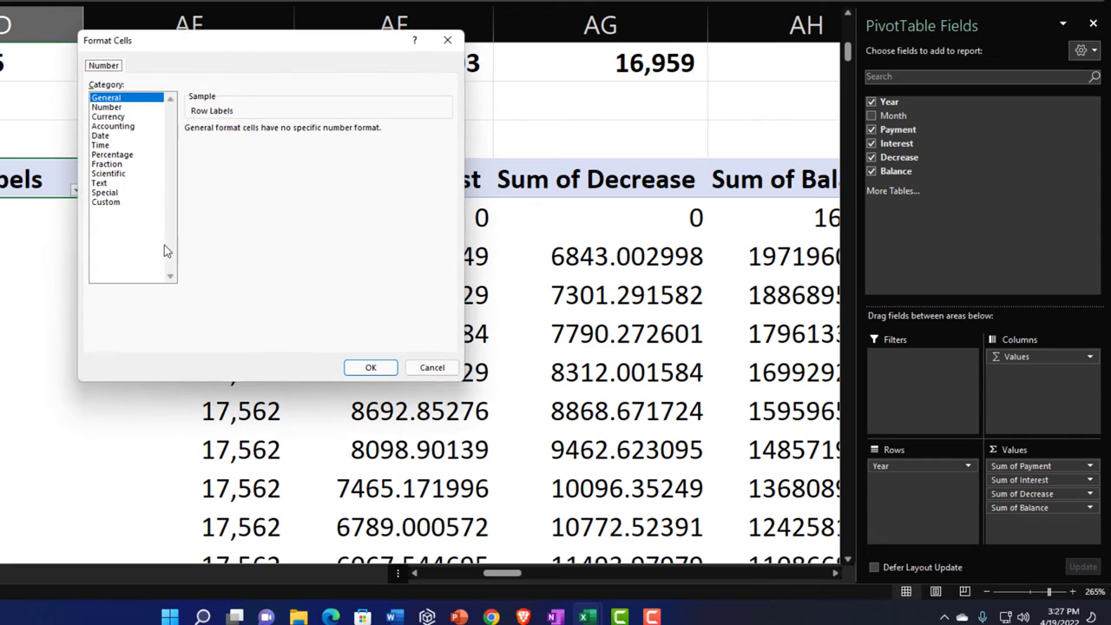
{"action": "left_click", "coordinate": [113, 117]}
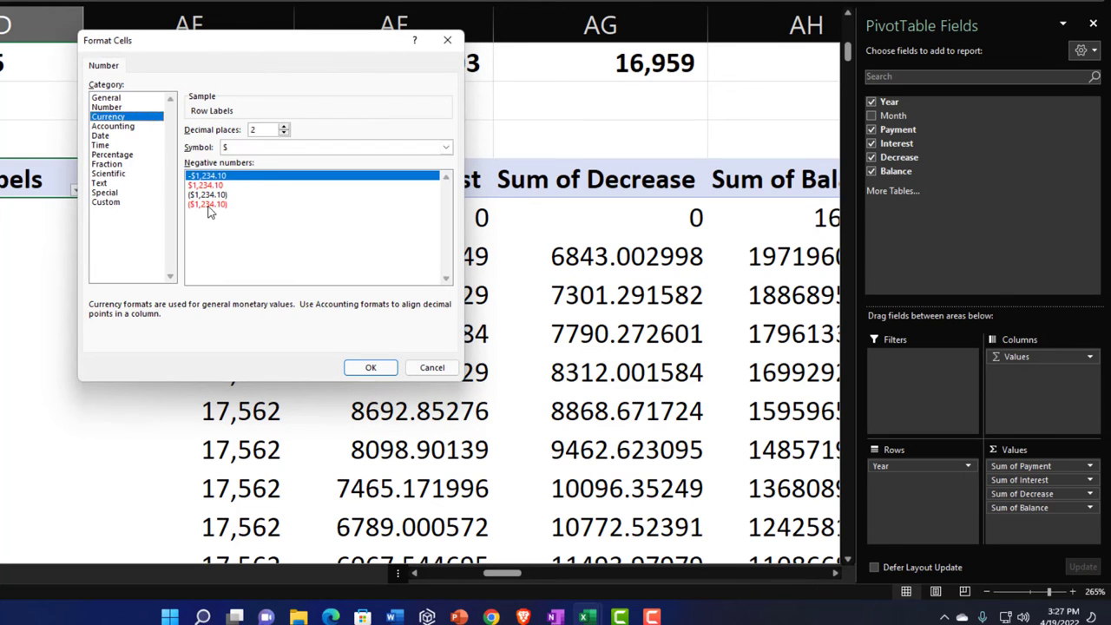
{"action": "left_click", "coordinate": [208, 204]}
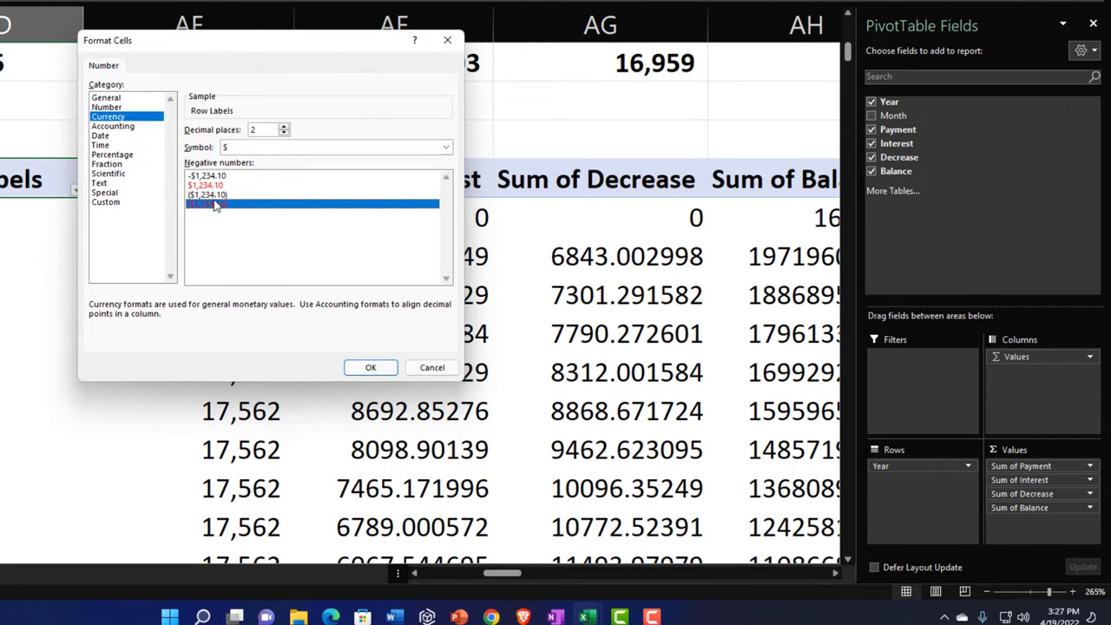
{"action": "left_click", "coordinate": [289, 152]}
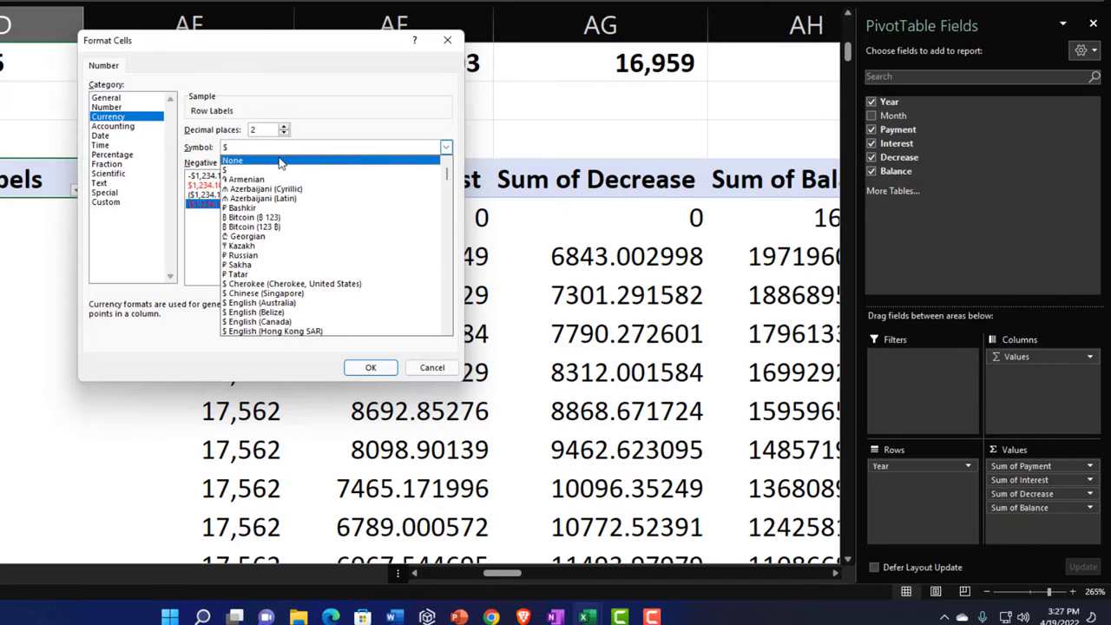
{"action": "left_click", "coordinate": [279, 163]}
{"action": "left_click", "coordinate": [283, 134]}
{"action": "left_click", "coordinate": [283, 133]}
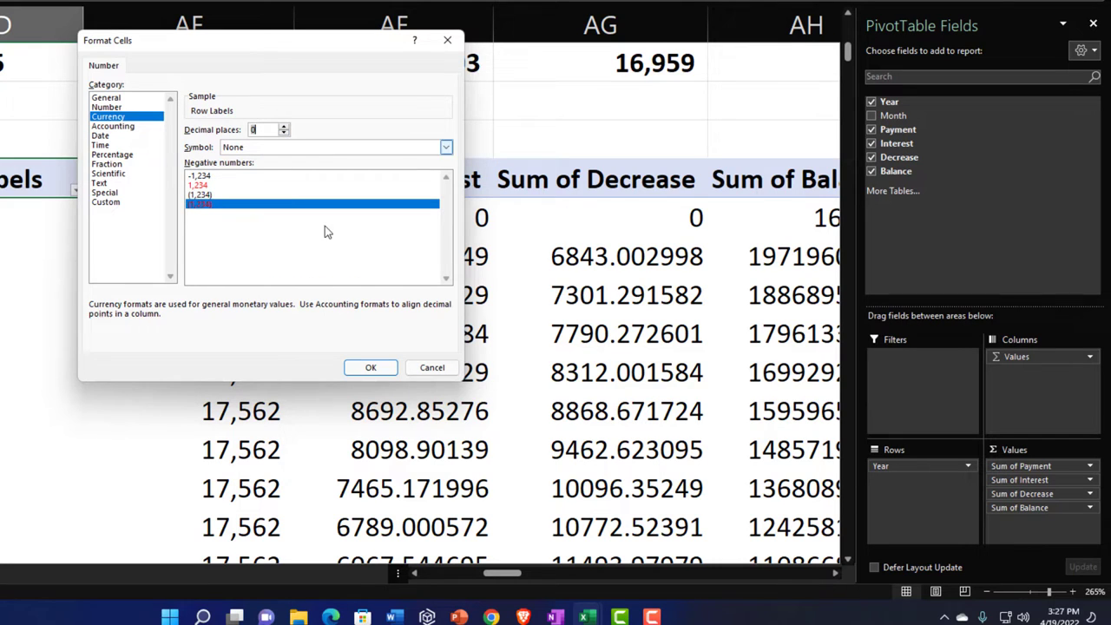
{"action": "left_click", "coordinate": [371, 367]}
{"action": "left_click", "coordinate": [328, 308]}
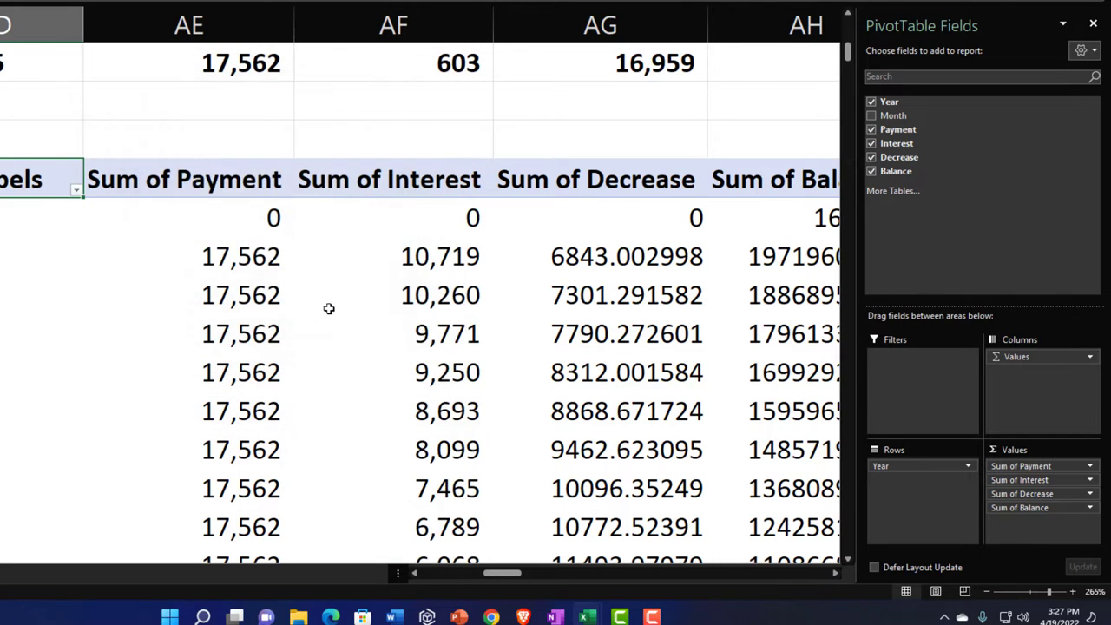
Step: Format the Sum of Decrease values as Currency with no symbol, one decimal place and red parenthesized negatives
{"action": "left_click", "coordinate": [1079, 493]}
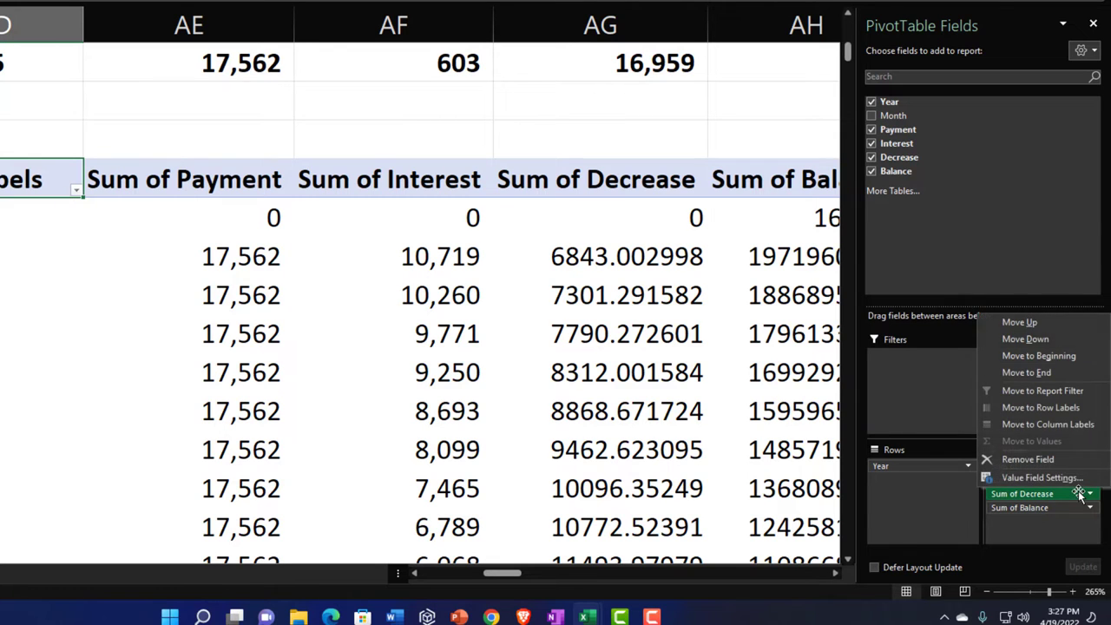
{"action": "left_click", "coordinate": [1055, 478]}
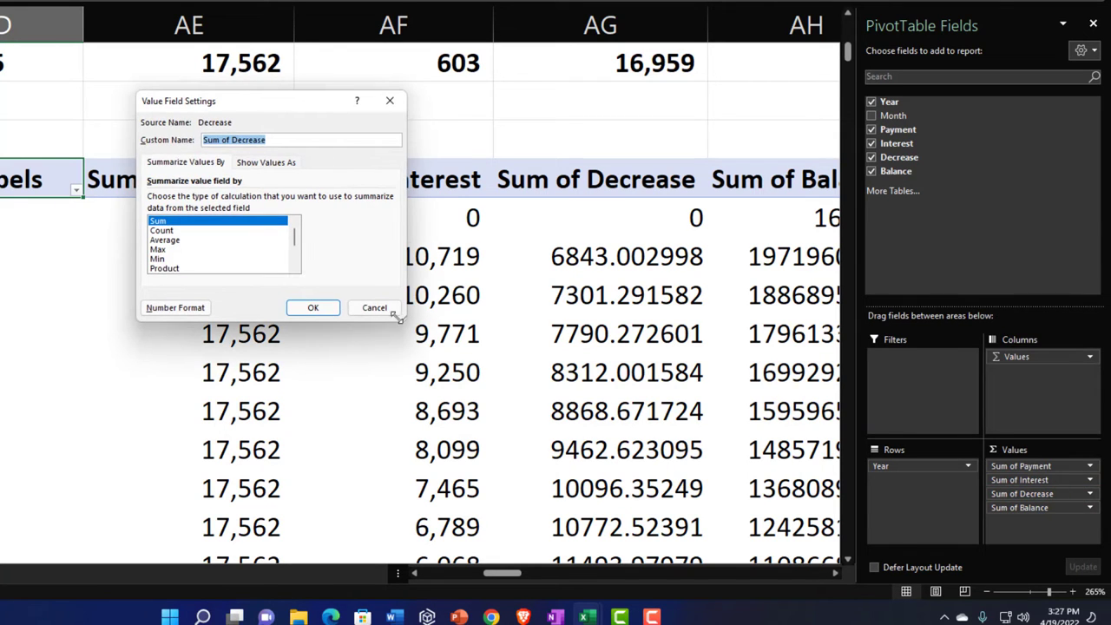
{"action": "left_click", "coordinate": [200, 309]}
{"action": "left_click", "coordinate": [113, 117]}
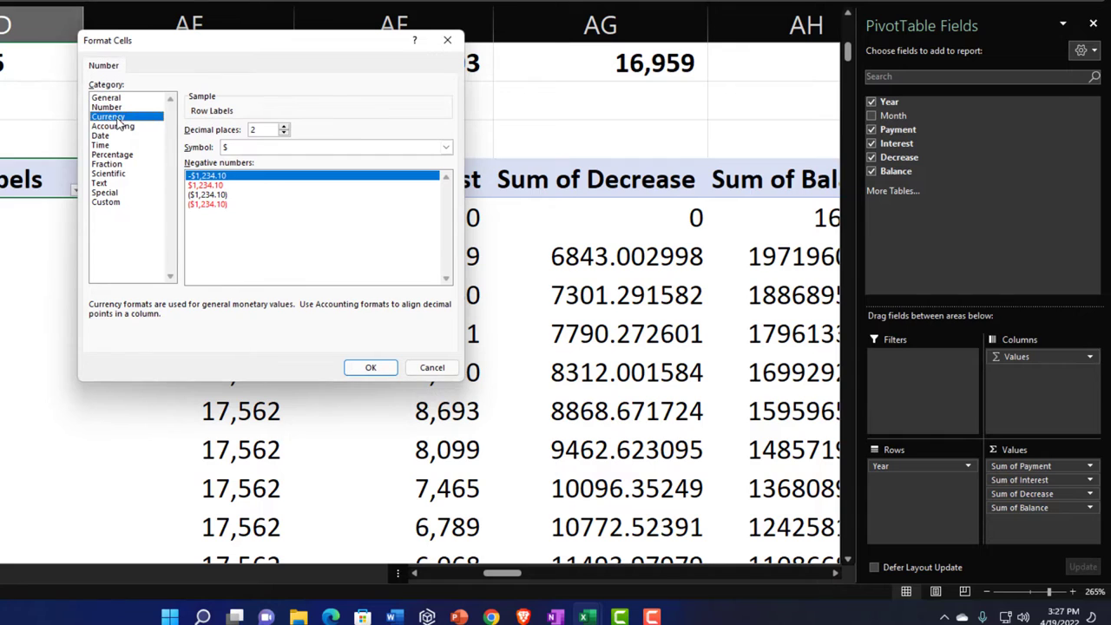
{"action": "left_click", "coordinate": [207, 205]}
{"action": "left_click", "coordinate": [278, 147]}
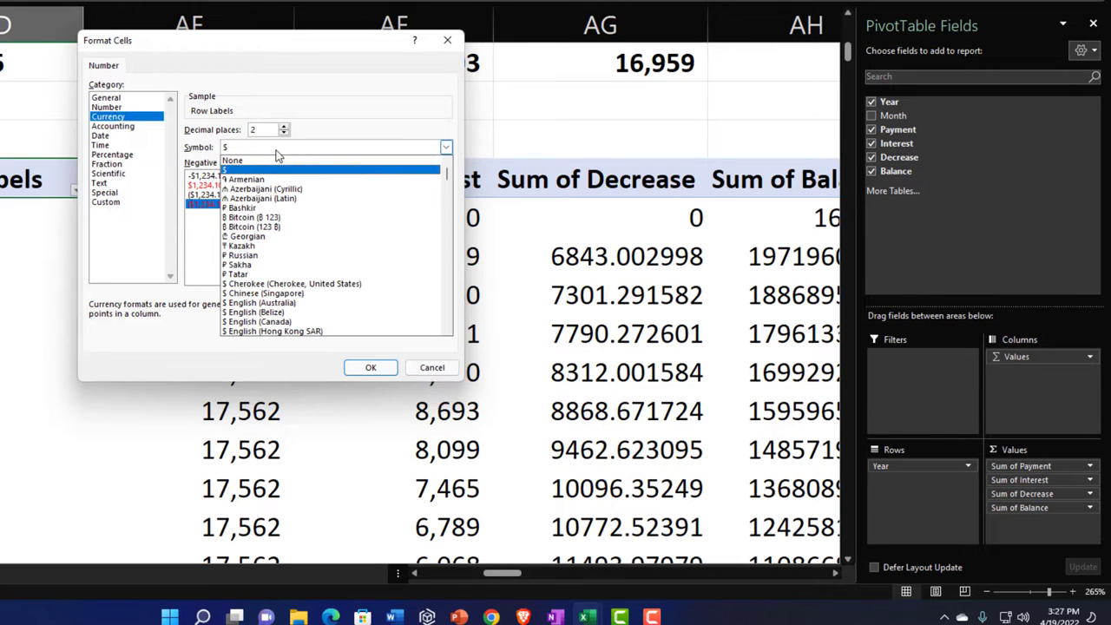
{"action": "left_click", "coordinate": [282, 159]}
{"action": "left_click", "coordinate": [284, 132]}
{"action": "left_click", "coordinate": [284, 132]}
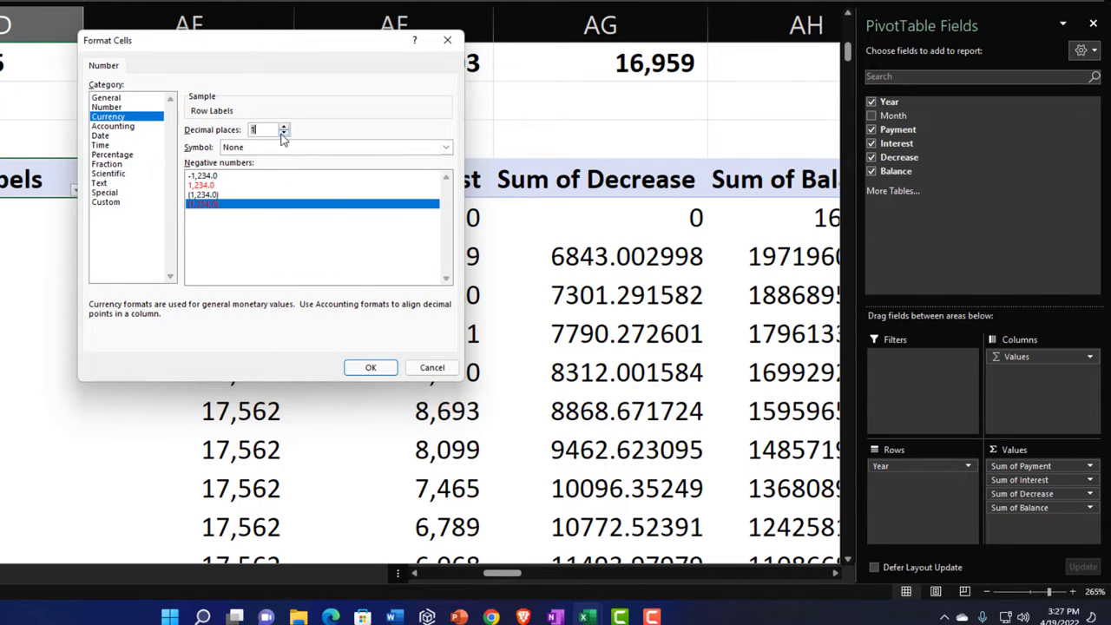
{"action": "left_click", "coordinate": [371, 368]}
{"action": "left_click", "coordinate": [314, 308]}
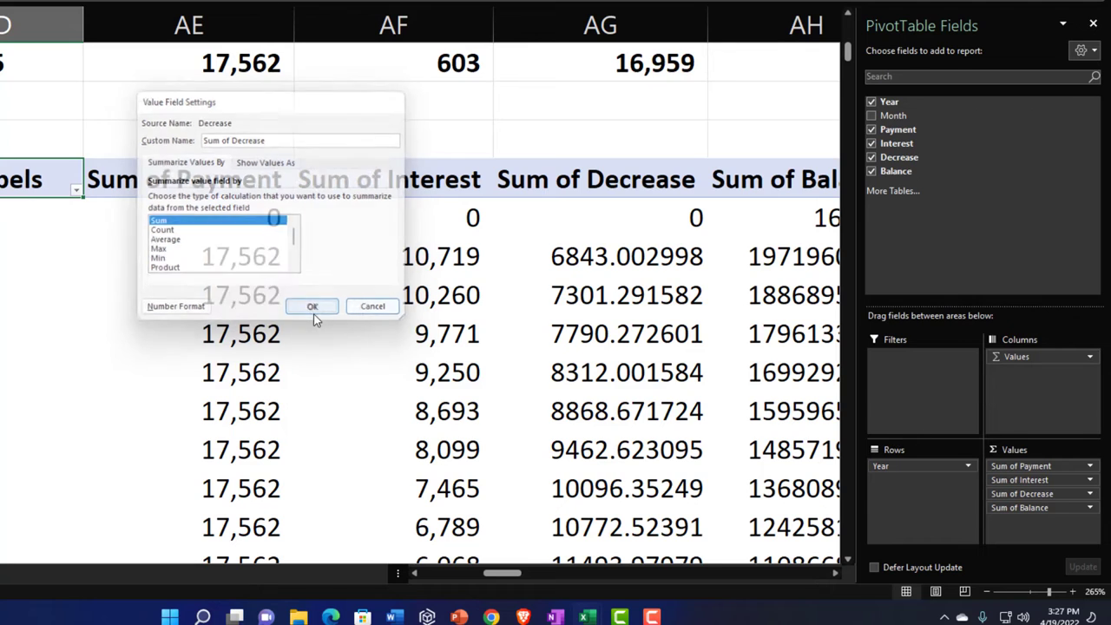
Step: Summarize the Balance field by Min and format it as Currency with no symbol, zero decimals and red parenthesized negatives
{"action": "left_click", "coordinate": [1019, 513]}
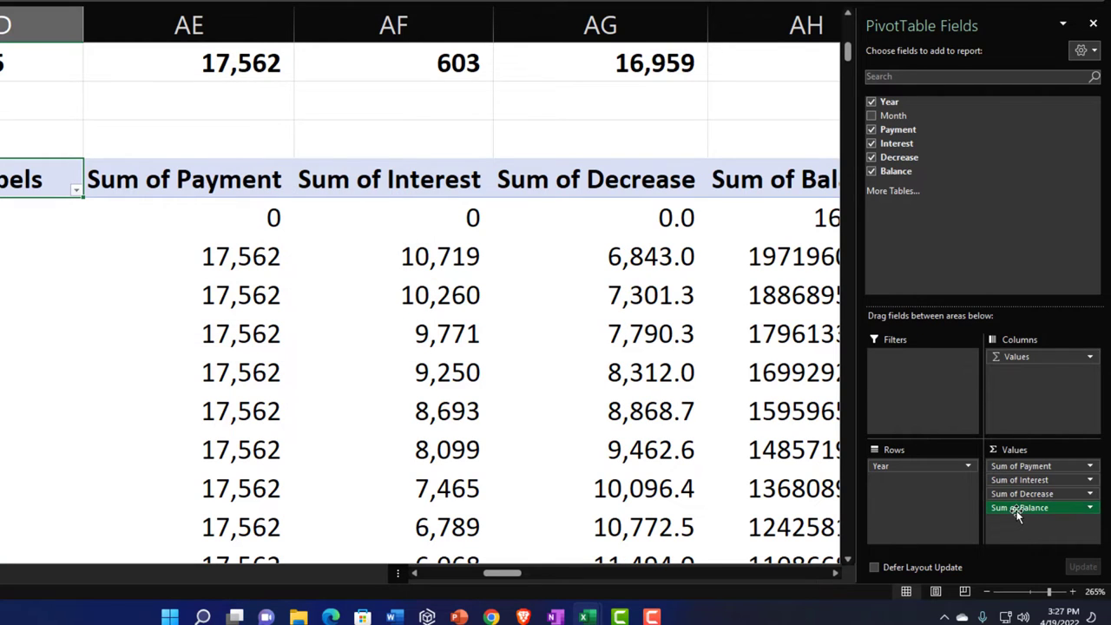
{"action": "left_click", "coordinate": [1017, 494]}
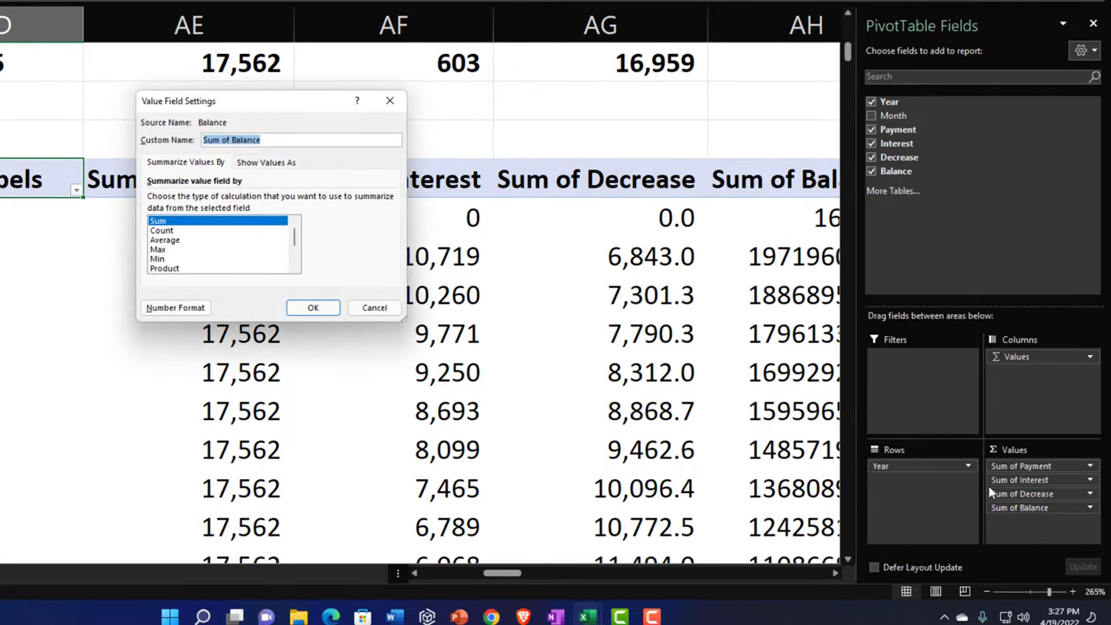
{"action": "left_click", "coordinate": [159, 259]}
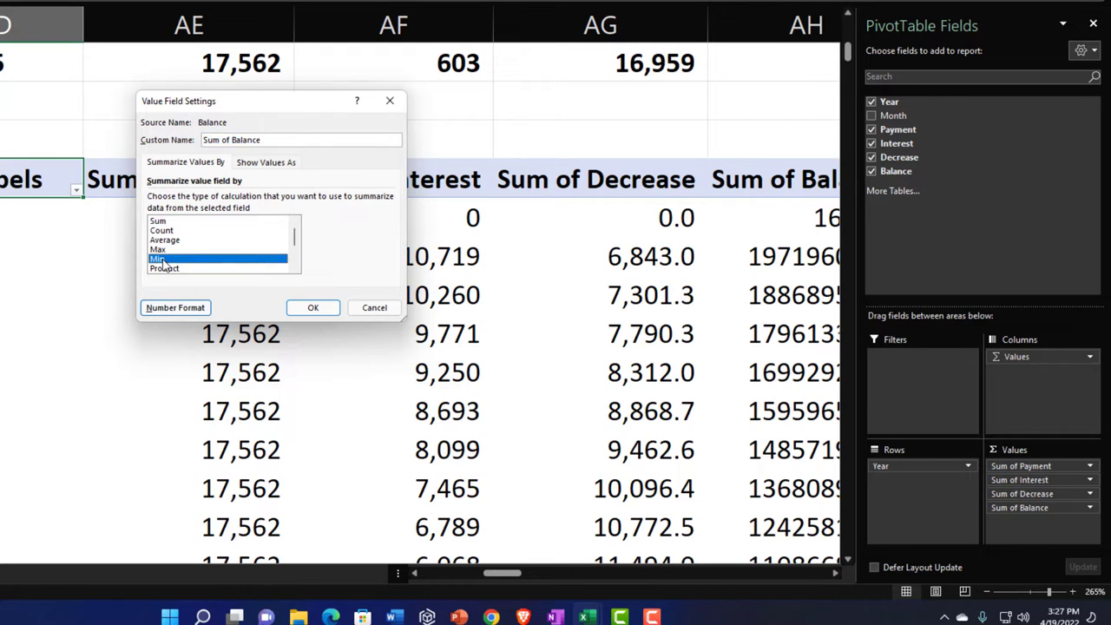
{"action": "left_click", "coordinate": [191, 311]}
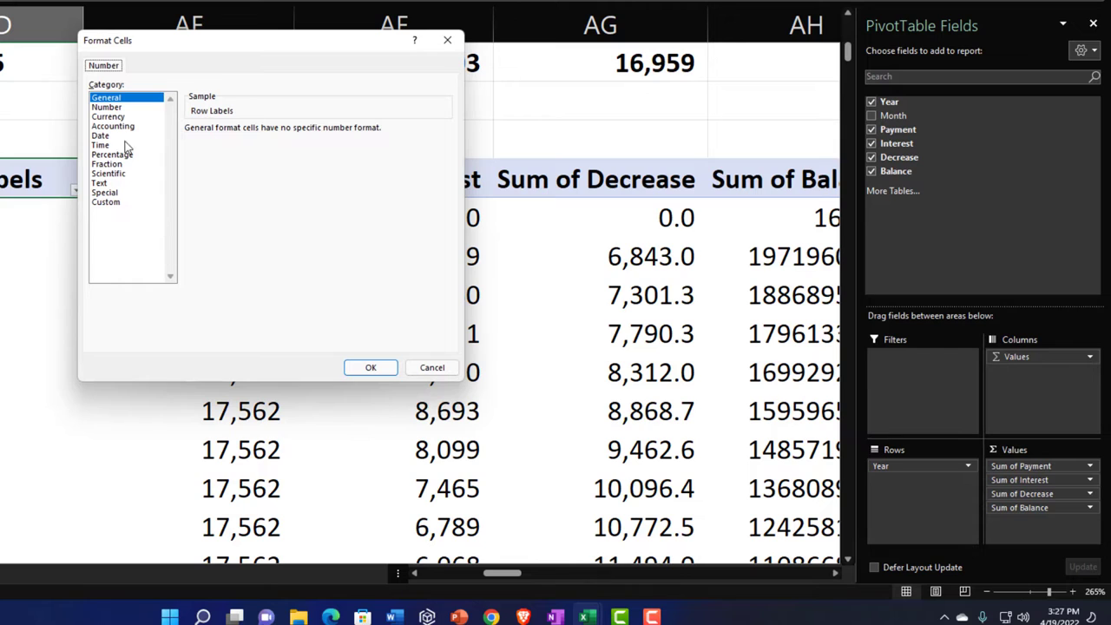
{"action": "left_click", "coordinate": [108, 117]}
{"action": "left_click", "coordinate": [205, 204]}
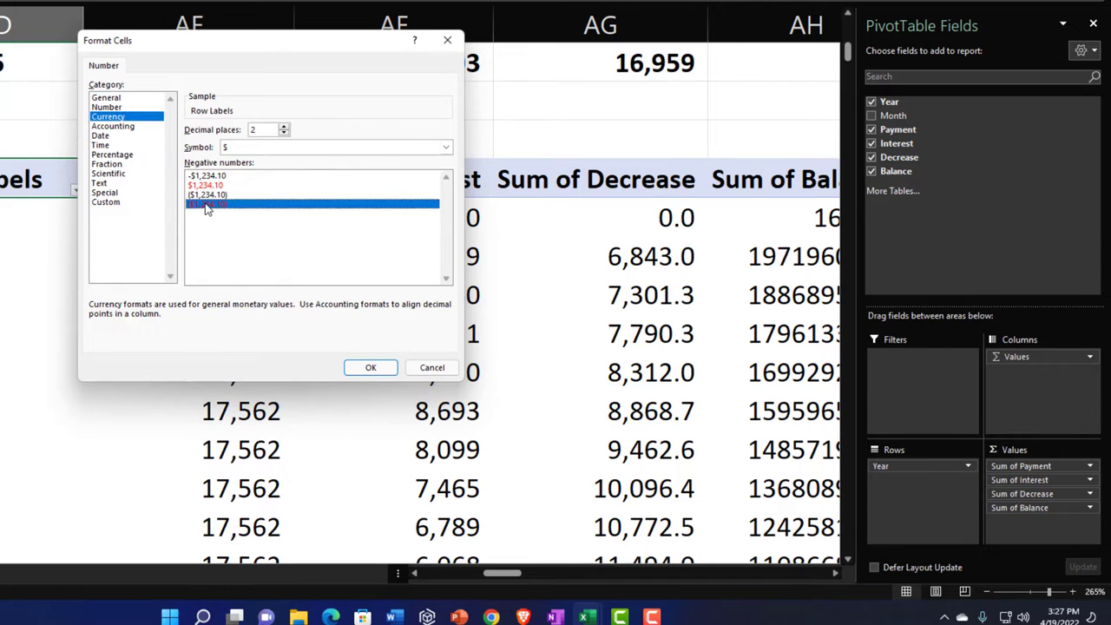
{"action": "left_click", "coordinate": [278, 151]}
{"action": "left_click", "coordinate": [276, 156]}
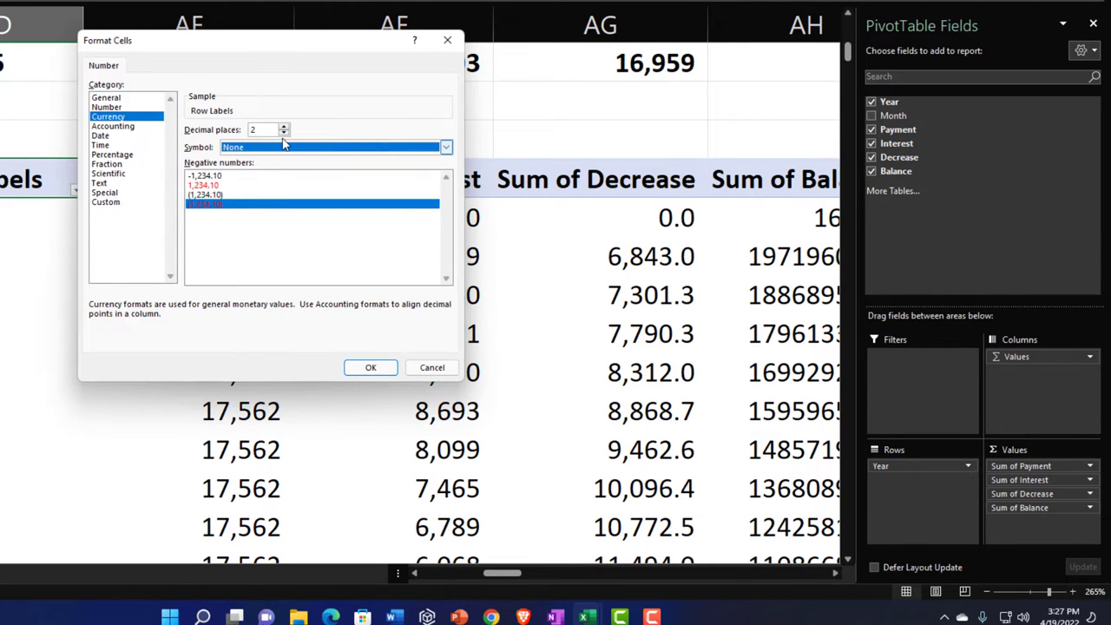
{"action": "left_click", "coordinate": [283, 134]}
{"action": "left_click", "coordinate": [371, 367]}
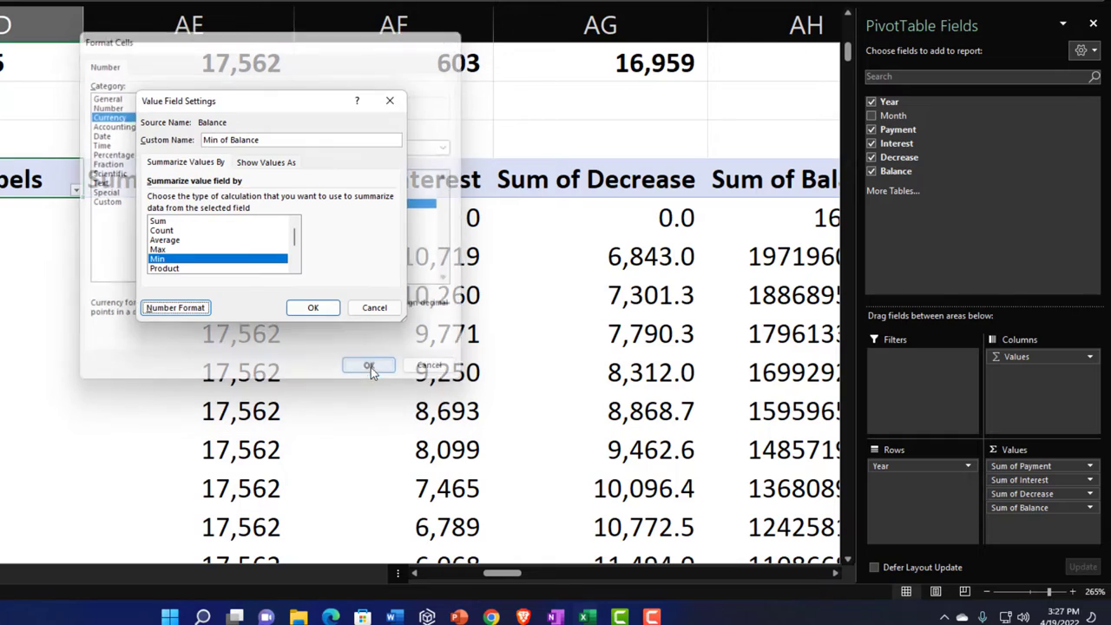
{"action": "left_click", "coordinate": [310, 310]}
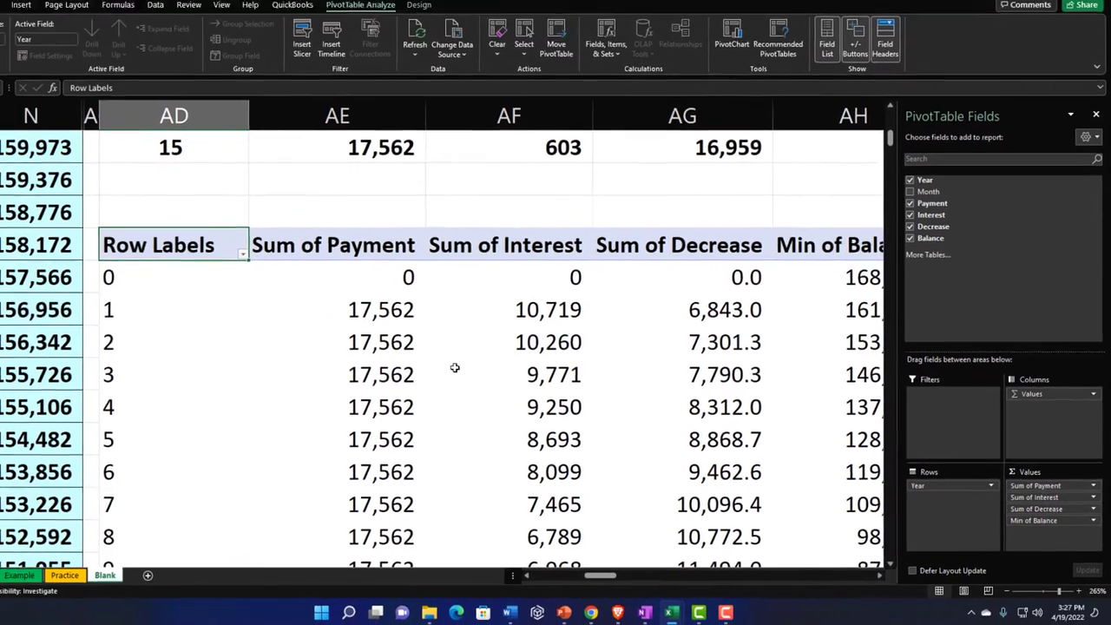
Step: Narrow columns AD through AH to one equal width
{"action": "scroll", "coordinate": [356, 293], "scroll_direction": "up", "scroll_amount": 2}
{"action": "left_click", "coordinate": [258, 134]}
{"action": "left_click_drag", "start_coordinate": [259, 135], "coordinate": [676, 136]}
{"action": "scroll", "coordinate": [348, 429], "scroll_direction": "down", "scroll_amount": 2}
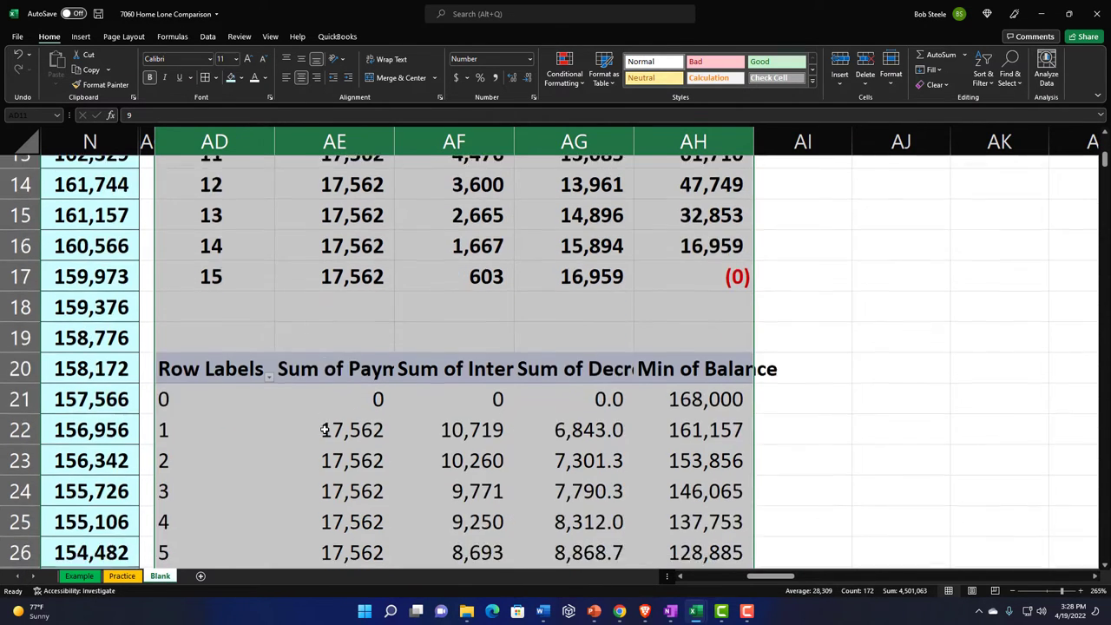
Step: Examine the PivotTable's yearly rows and its Grand Total row against the formula summary above
{"action": "left_click", "coordinate": [235, 274]}
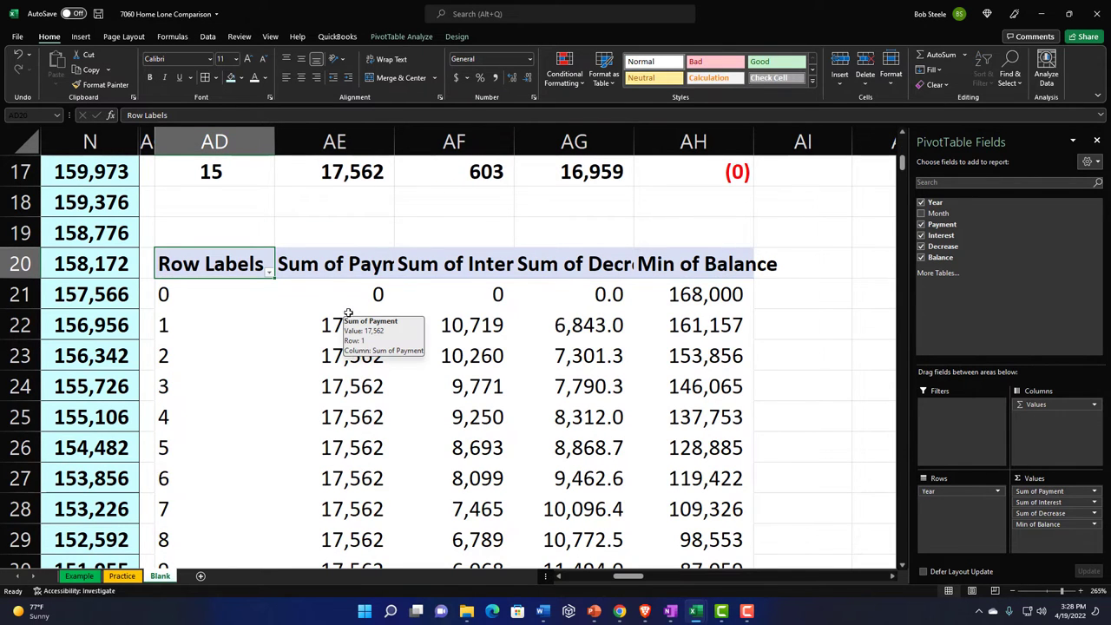
{"action": "scroll", "coordinate": [326, 315], "scroll_direction": "up", "scroll_amount": 1}
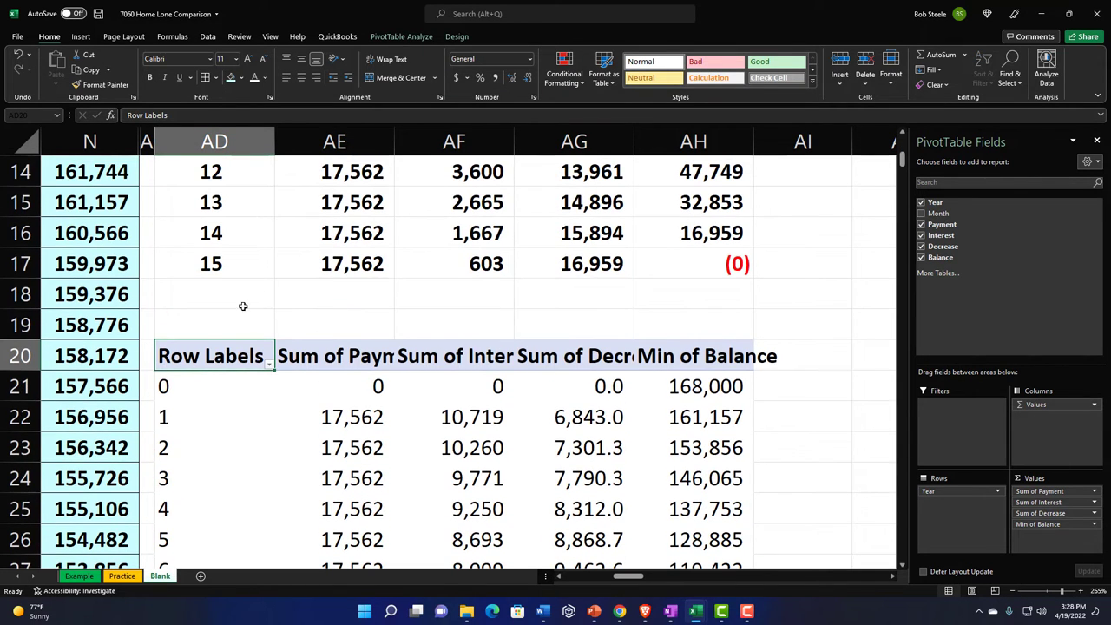
{"action": "scroll", "coordinate": [243, 306], "scroll_direction": "down", "scroll_amount": 6}
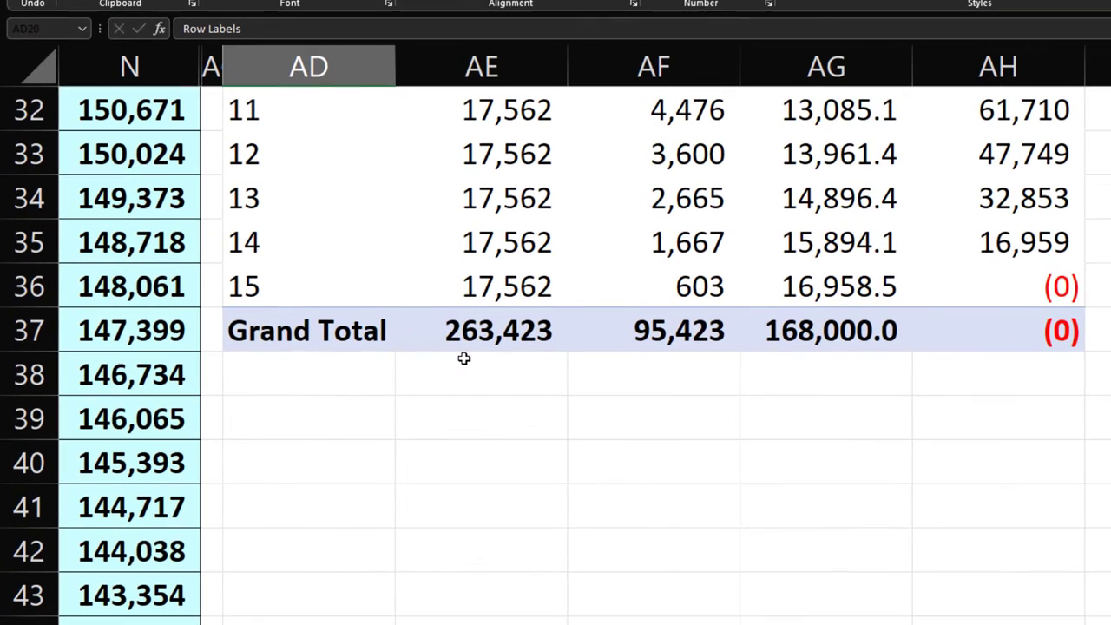
{"action": "scroll", "coordinate": [658, 374], "scroll_direction": "up", "scroll_amount": 4}
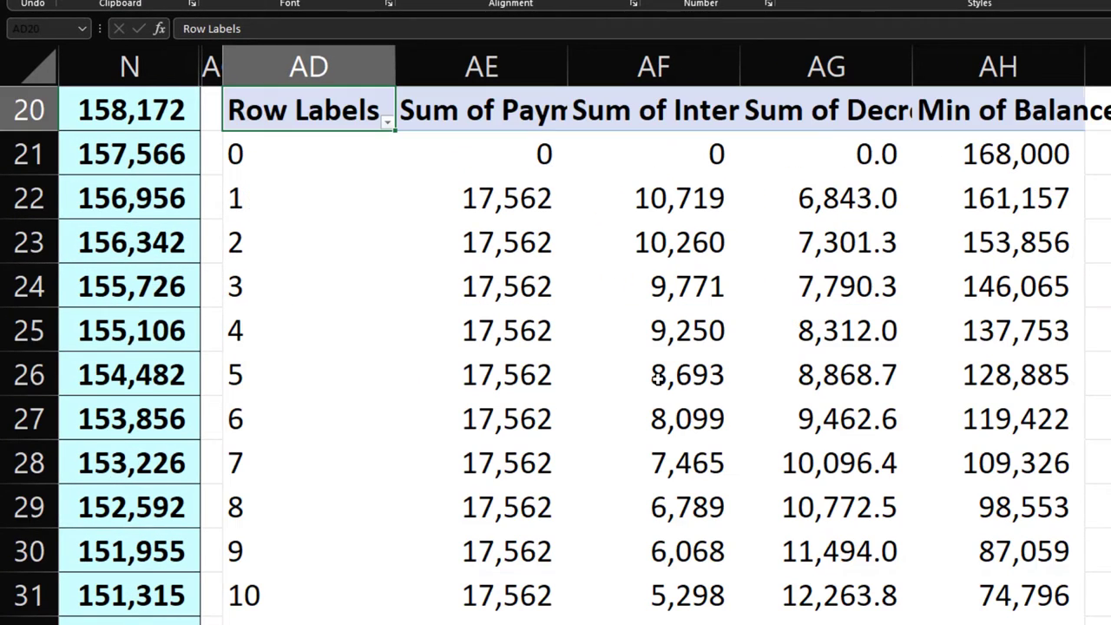
{"action": "scroll", "coordinate": [657, 374], "scroll_direction": "down", "scroll_amount": 4}
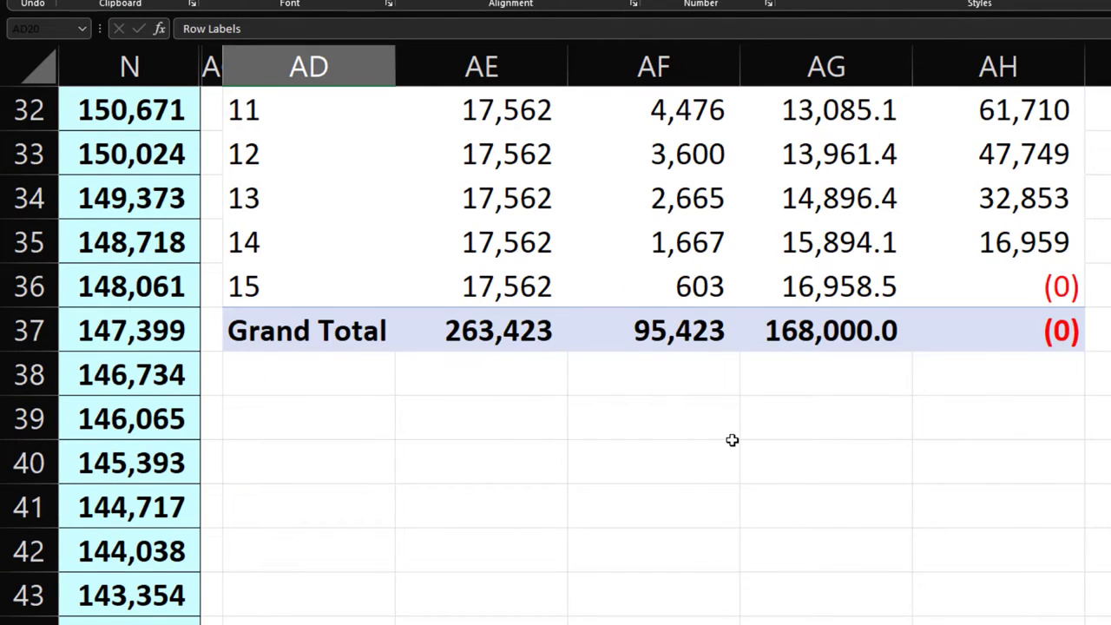
Step: Add a Total row in row 18 with =SUM(AE3:AE17) in AE18, copied across through AH18
{"action": "scroll", "coordinate": [732, 440], "scroll_direction": "up", "scroll_amount": 3}
{"action": "scroll", "coordinate": [732, 442], "scroll_direction": "up", "scroll_amount": 3}
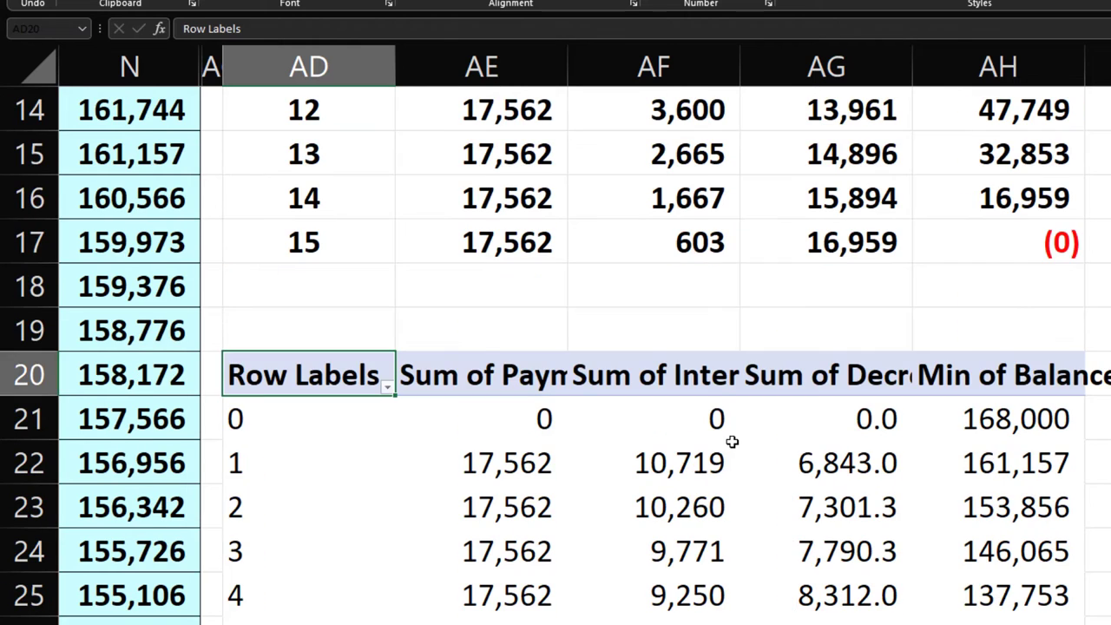
{"action": "left_click", "coordinate": [364, 285]}
{"action": "type", "text": "Total"}
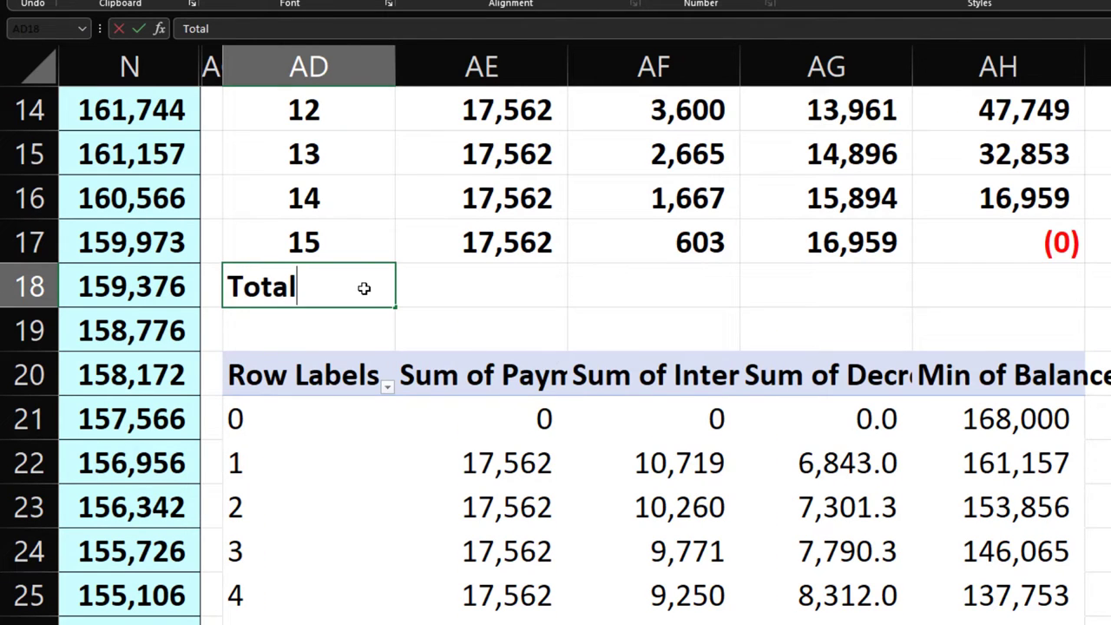
{"action": "key", "text": "Tab"}
{"action": "type", "text": "=sum("}
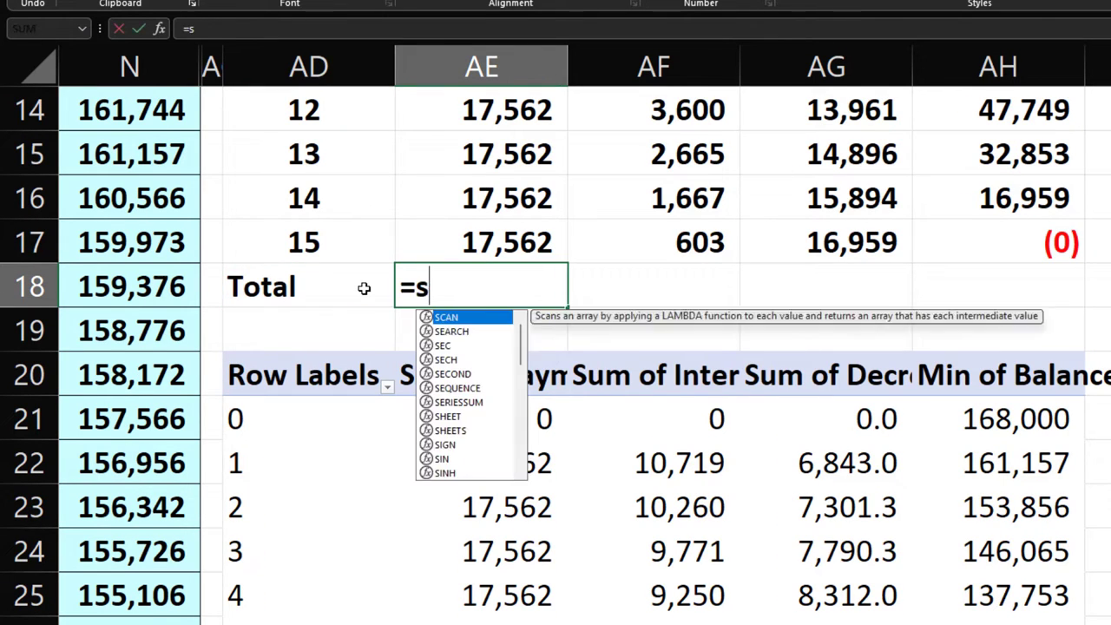
{"action": "key", "text": "Up"}
{"action": "key", "text": "shift+Up"}
{"action": "key", "text": "shift+Up"}
{"action": "key", "text": "shift+Up"}
{"action": "key", "text": "shift+Up"}
{"action": "key", "text": "shift+Up"}
{"action": "key", "text": "shift+Up"}
{"action": "key", "text": "shift+Up"}
{"action": "key", "text": "shift+Up"}
{"action": "key", "text": "shift+Up"}
{"action": "key", "text": "shift+Up"}
{"action": "key", "text": "shift+Up"}
{"action": "key", "text": "shift+Up"}
{"action": "key", "text": "shift+Up"}
{"action": "key", "text": "shift+Up"}
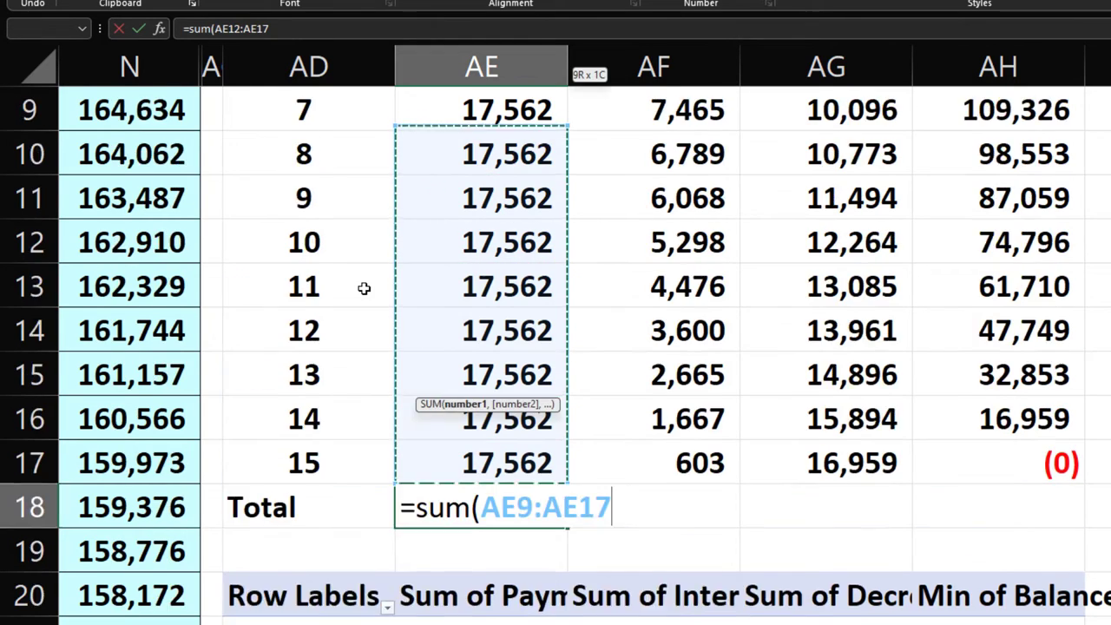
{"action": "key", "text": "Return"}
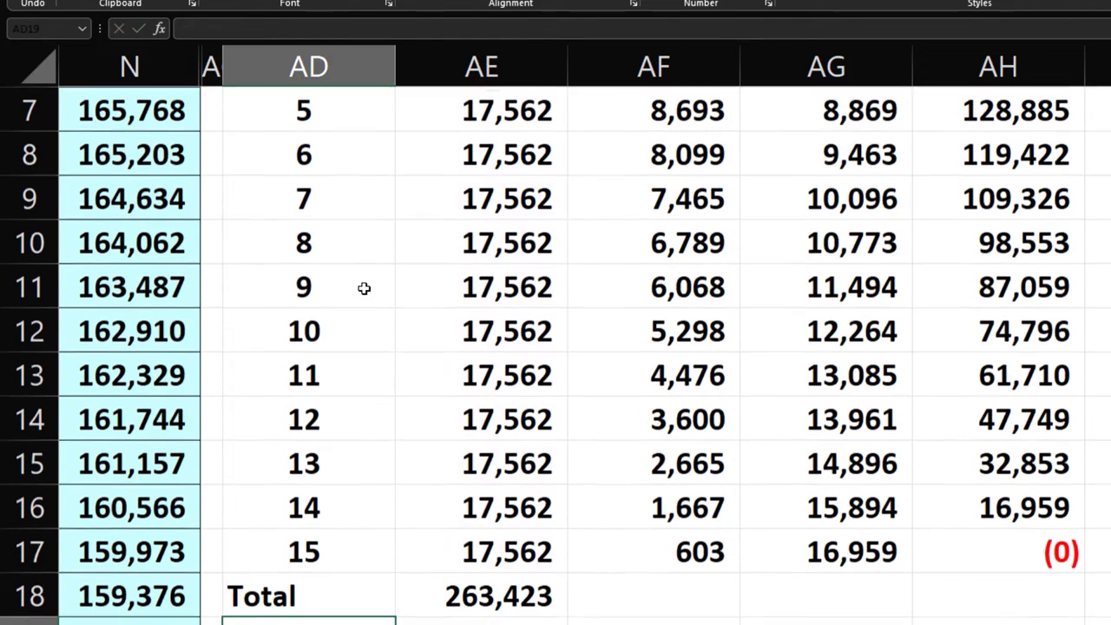
{"action": "left_click", "coordinate": [561, 602]}
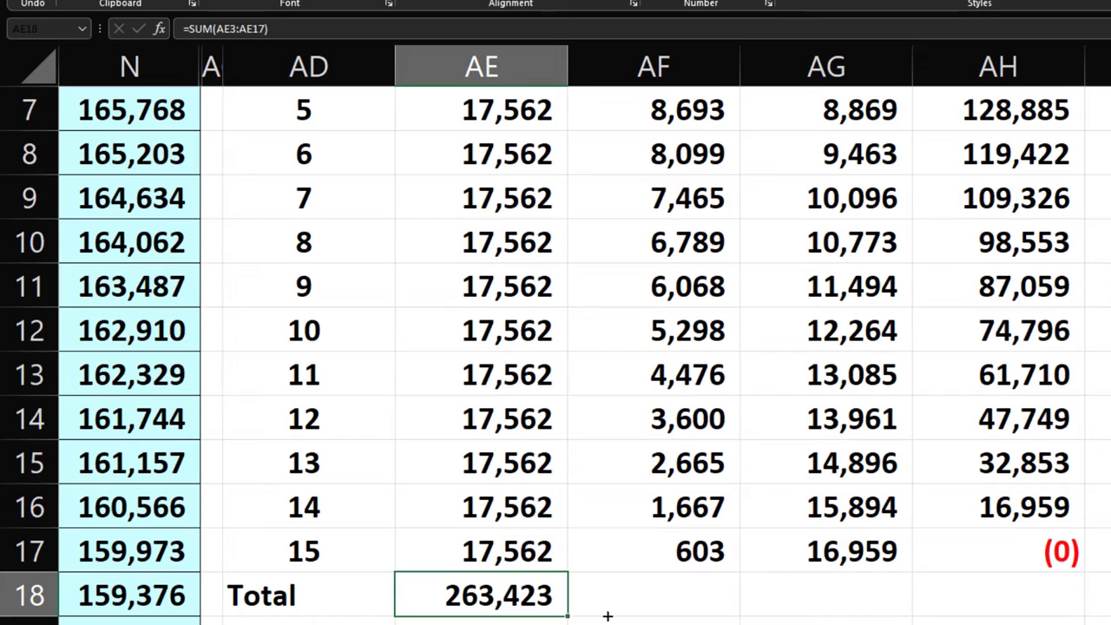
{"action": "left_click_drag", "start_coordinate": [608, 615], "coordinate": [1007, 616]}
Step: Apply the light blue fill and cell borders to the yearly summary rows AD3:AH18, including the Total row
{"action": "left_click_drag", "start_coordinate": [356, 603], "coordinate": [965, 181]}
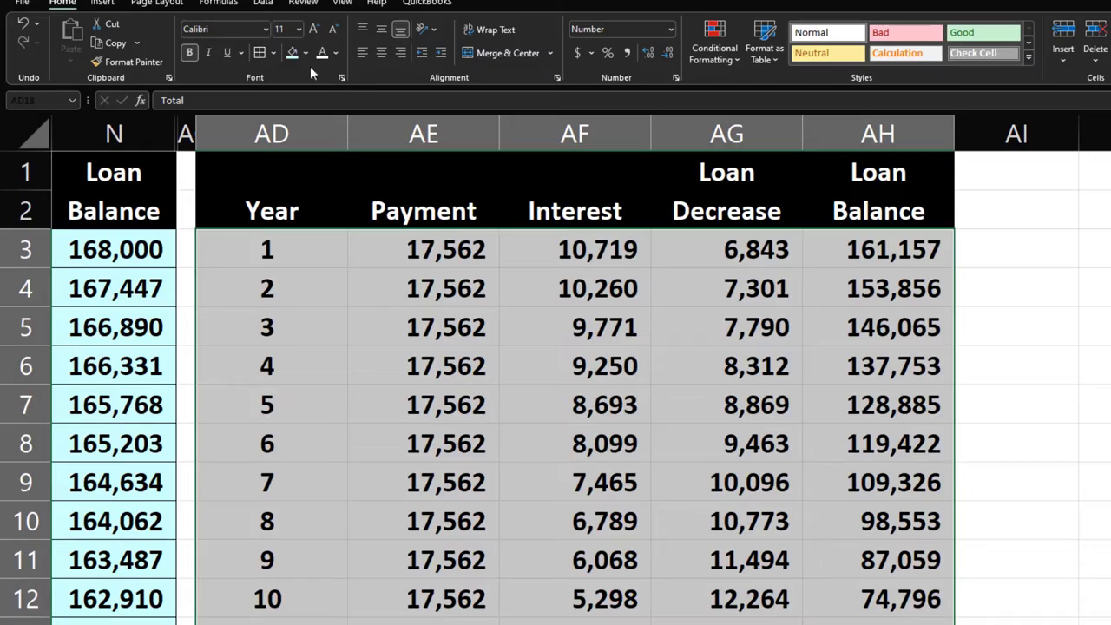
{"action": "scroll", "coordinate": [273, 54], "scroll_direction": "down", "scroll_amount": 4}
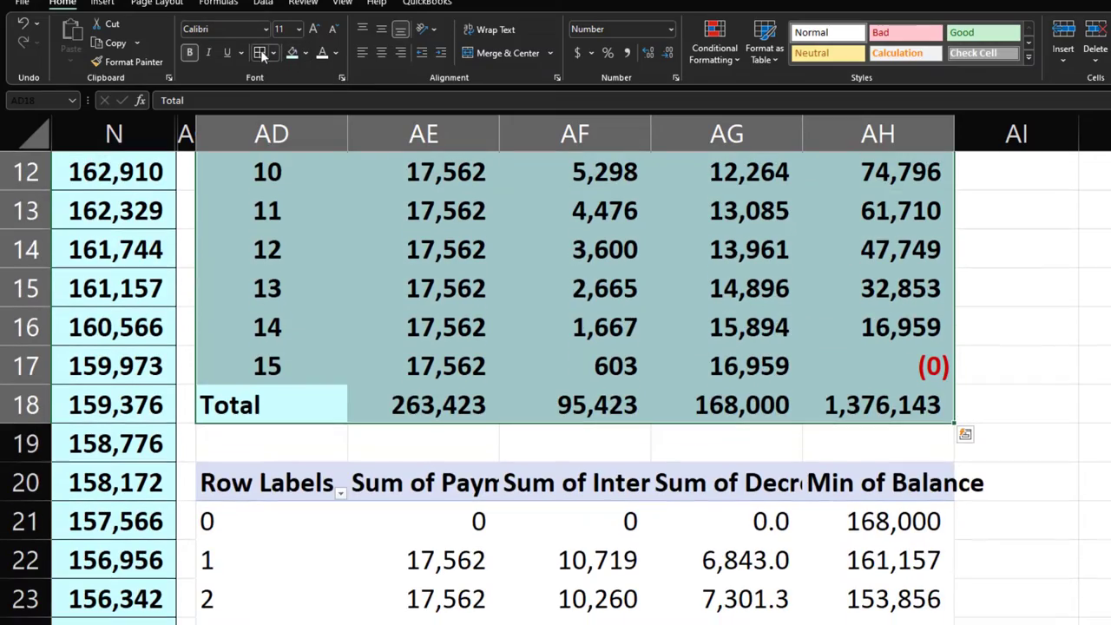
{"action": "left_click", "coordinate": [261, 53]}
{"action": "scroll", "coordinate": [490, 308], "scroll_direction": "down", "scroll_amount": 2}
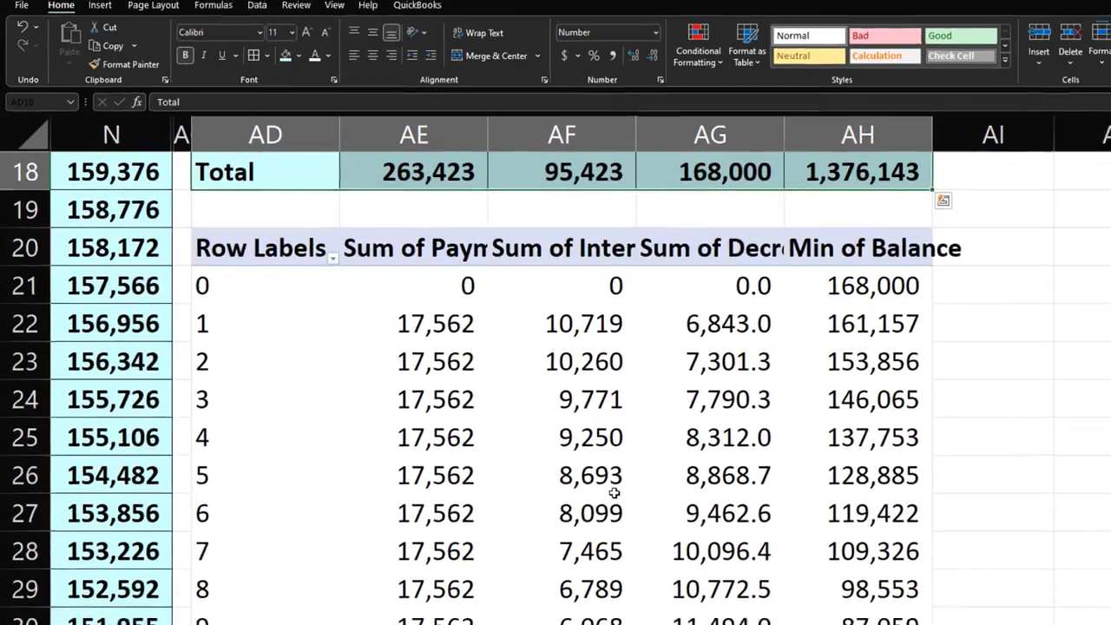
{"action": "scroll", "coordinate": [500, 434], "scroll_direction": "up", "scroll_amount": 3}
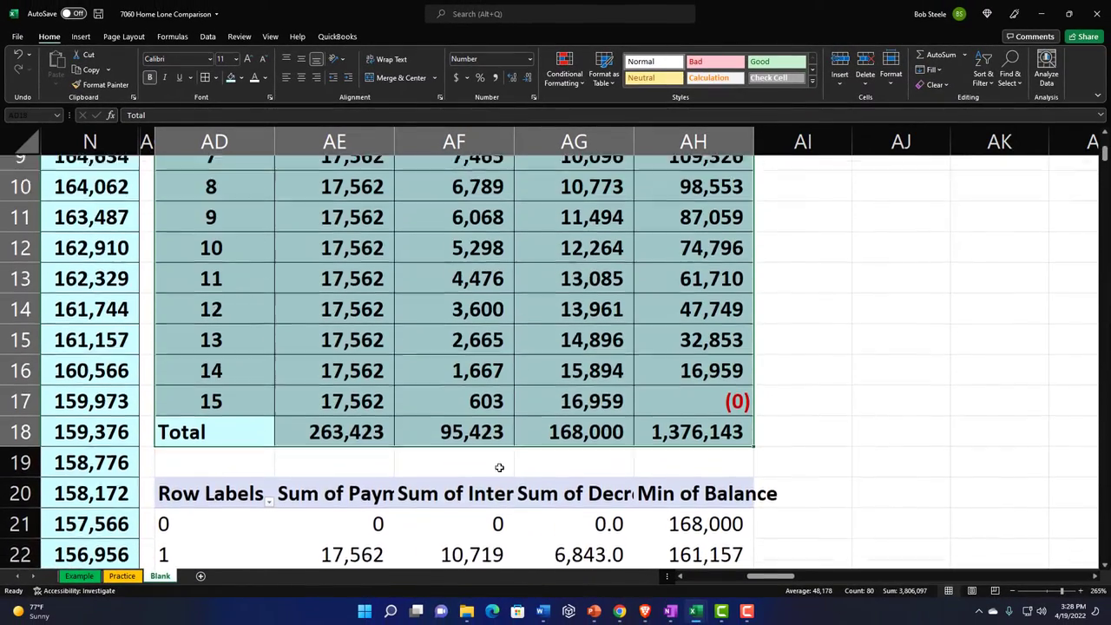
{"action": "left_click", "coordinate": [620, 612]}
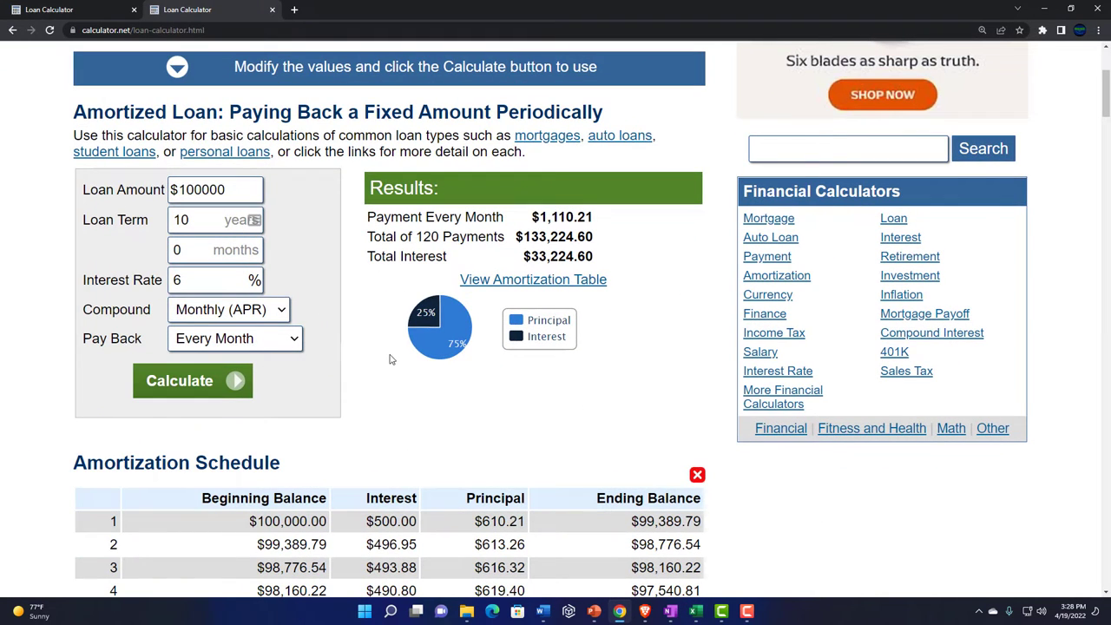
{"action": "left_click", "coordinate": [1044, 9]}
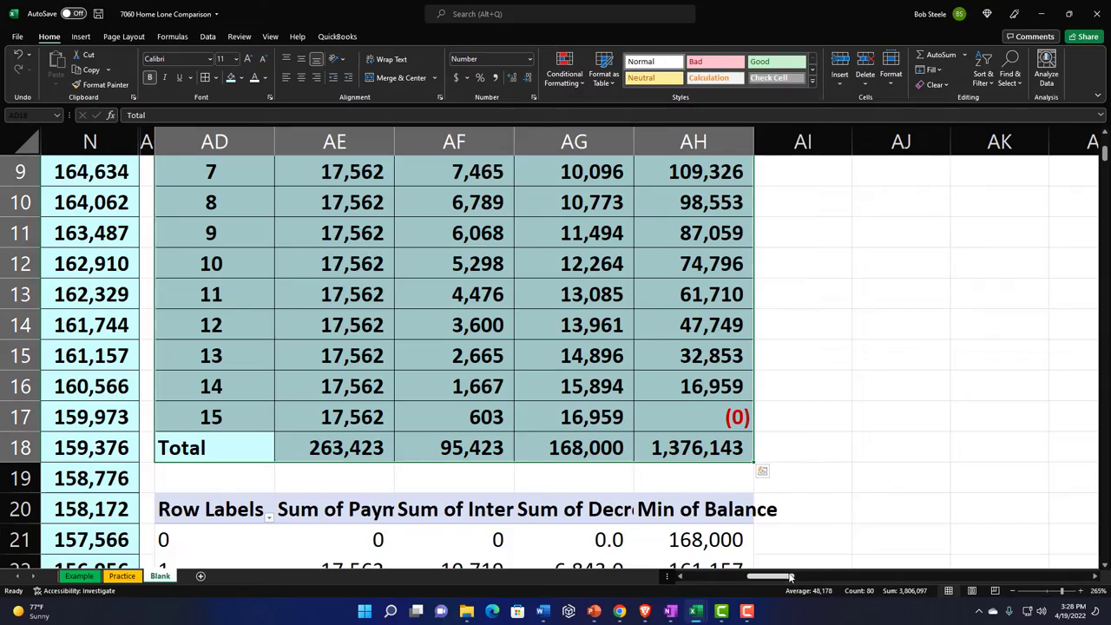
Step: Unhide the columns between N and AD to bring back the other loans' amortization tables
{"action": "left_click_drag", "start_coordinate": [788, 577], "coordinate": [747, 595]}
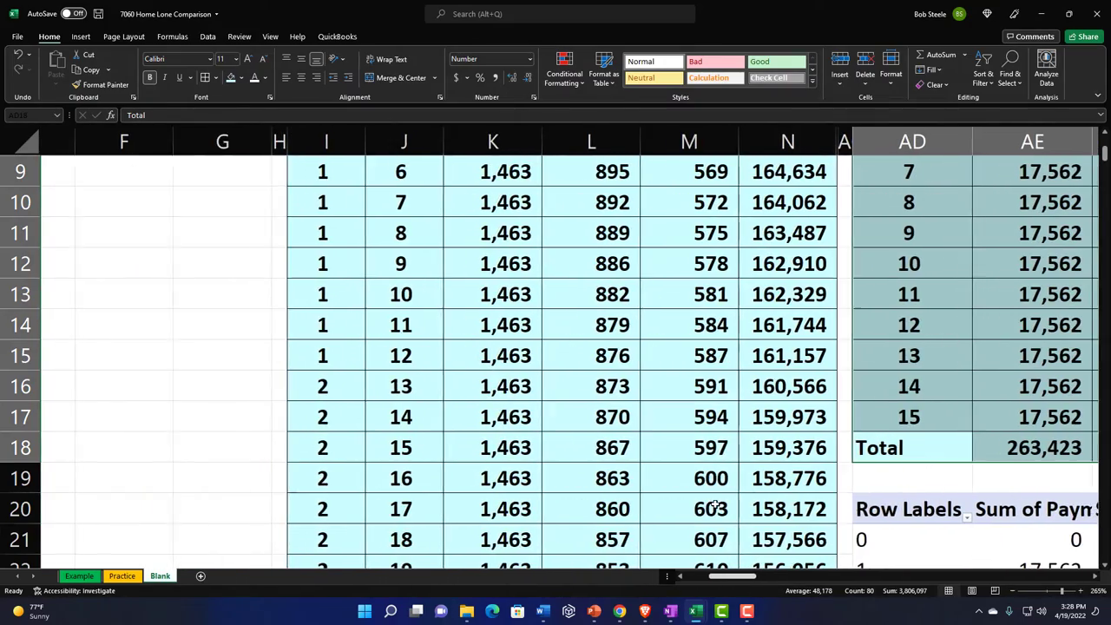
{"action": "scroll", "coordinate": [759, 140], "scroll_direction": "up", "scroll_amount": 3}
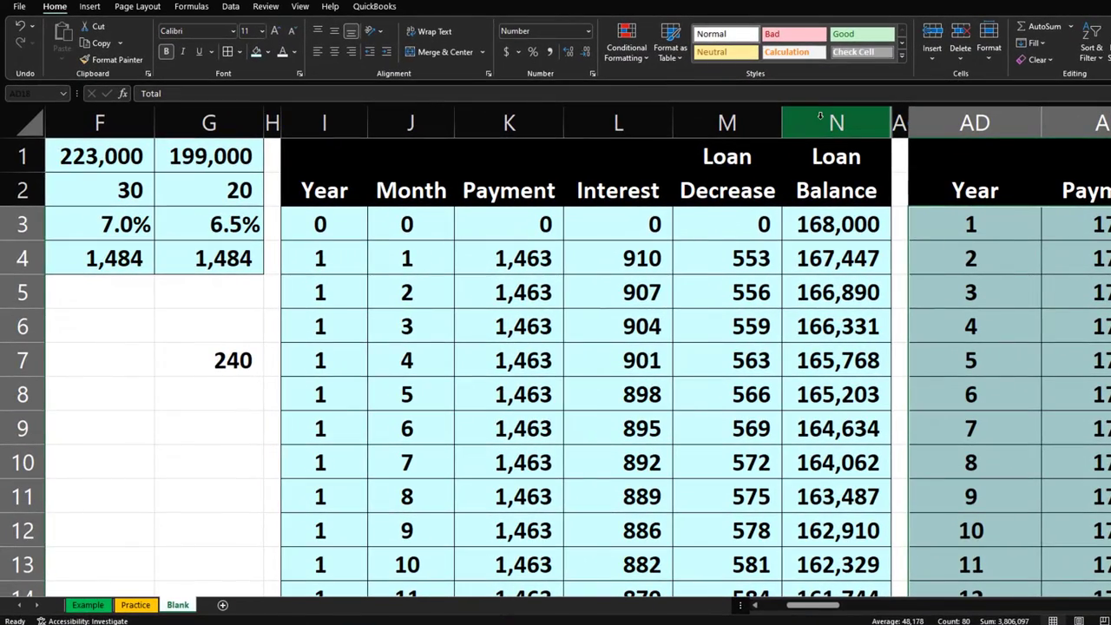
{"action": "left_click", "coordinate": [822, 117], "text": "ctrl"}
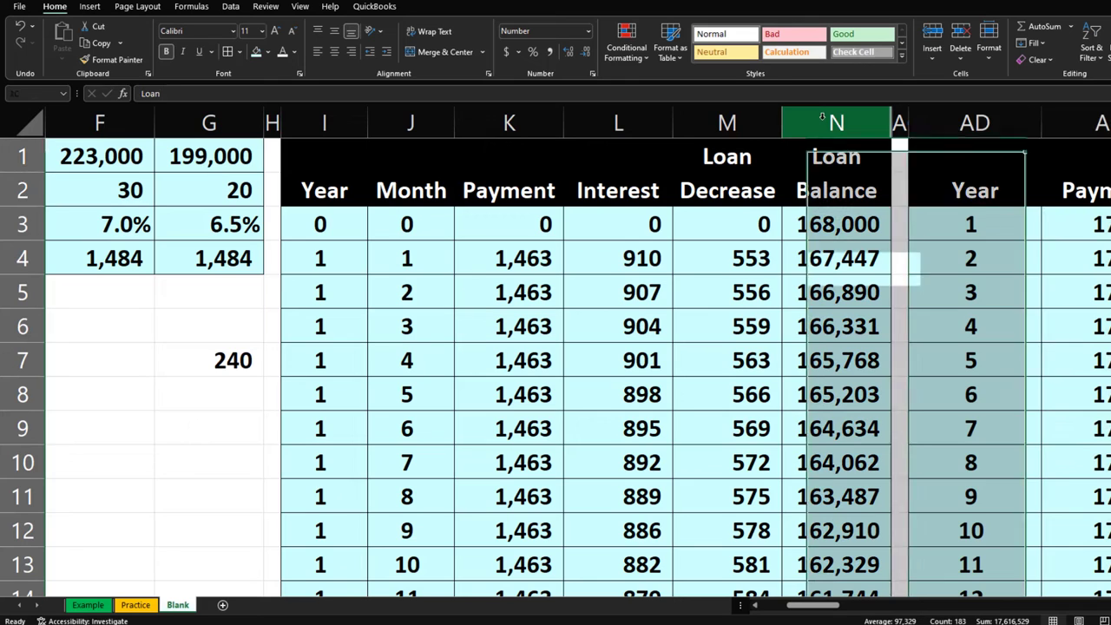
{"action": "right_click", "coordinate": [830, 271]}
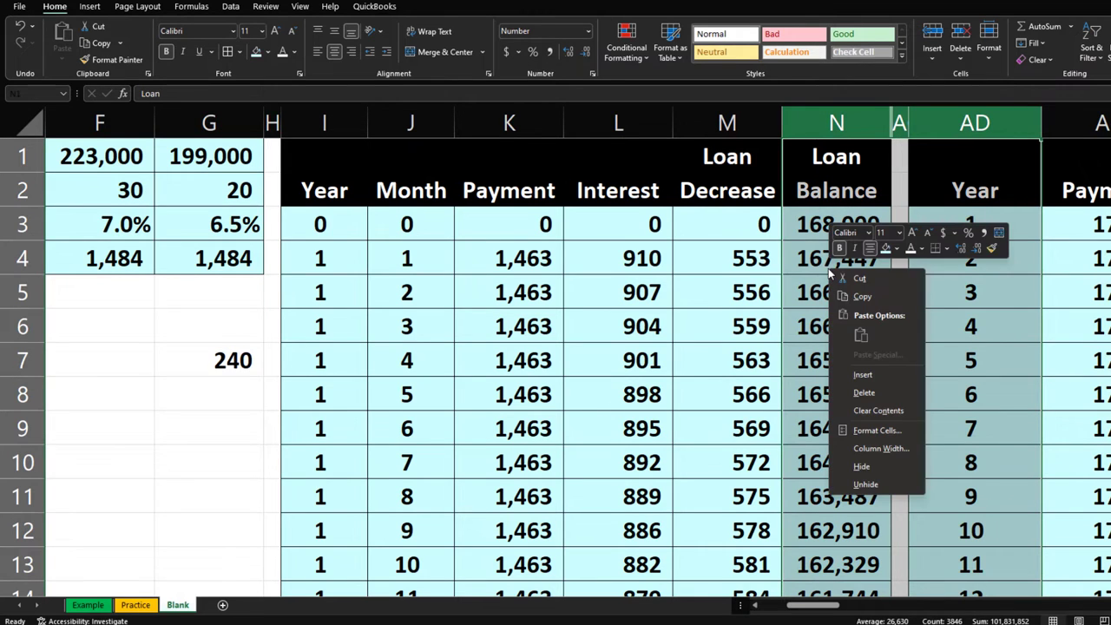
{"action": "left_click", "coordinate": [872, 487]}
{"action": "left_click_drag", "start_coordinate": [950, 360], "coordinate": [836, 293]}
{"action": "left_click", "coordinate": [866, 178]}
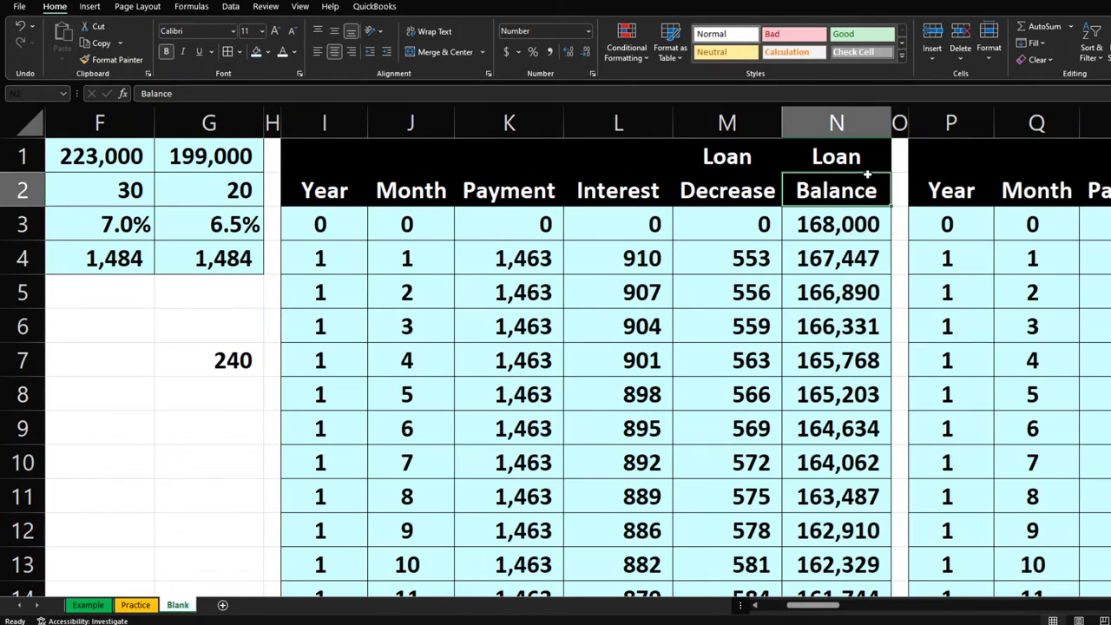
Step: Hide columns V through AH, covering the third loan's amortization table and the first loan's yearly summary
{"action": "key", "text": "Right"}
{"action": "key", "text": "Right"}
{"action": "key", "text": "Right"}
{"action": "key", "text": "Right"}
{"action": "key", "text": "Right"}
{"action": "key", "text": "Right"}
{"action": "key", "text": "Right"}
{"action": "key", "text": "Right"}
{"action": "key", "text": "Right"}
{"action": "key", "text": "Right"}
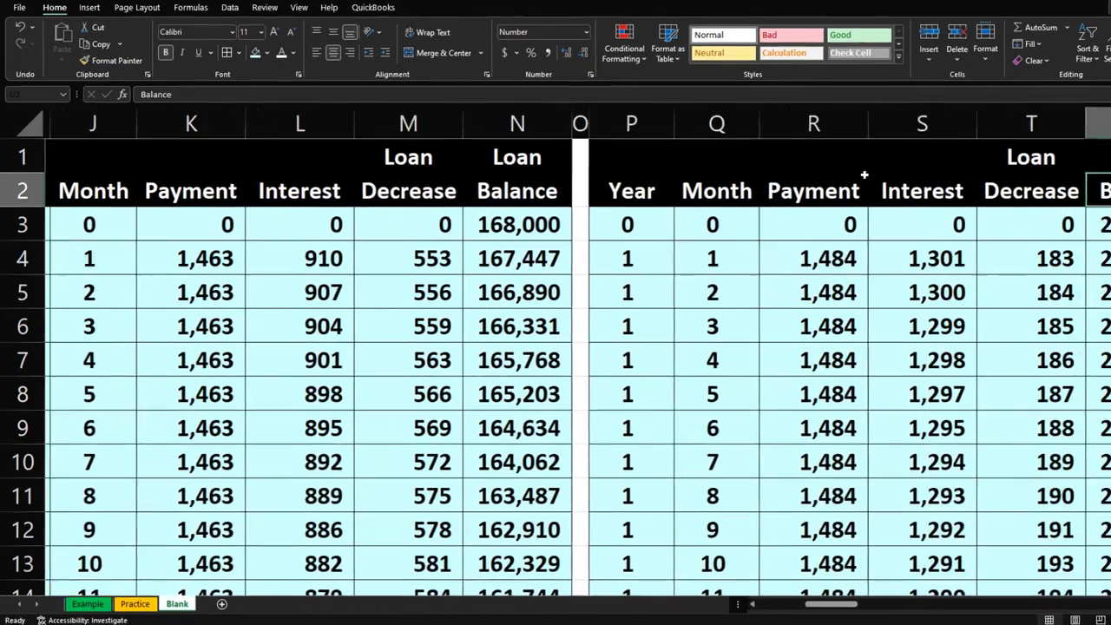
{"action": "key", "text": "Right"}
{"action": "key", "text": "Right"}
{"action": "key", "text": "Right"}
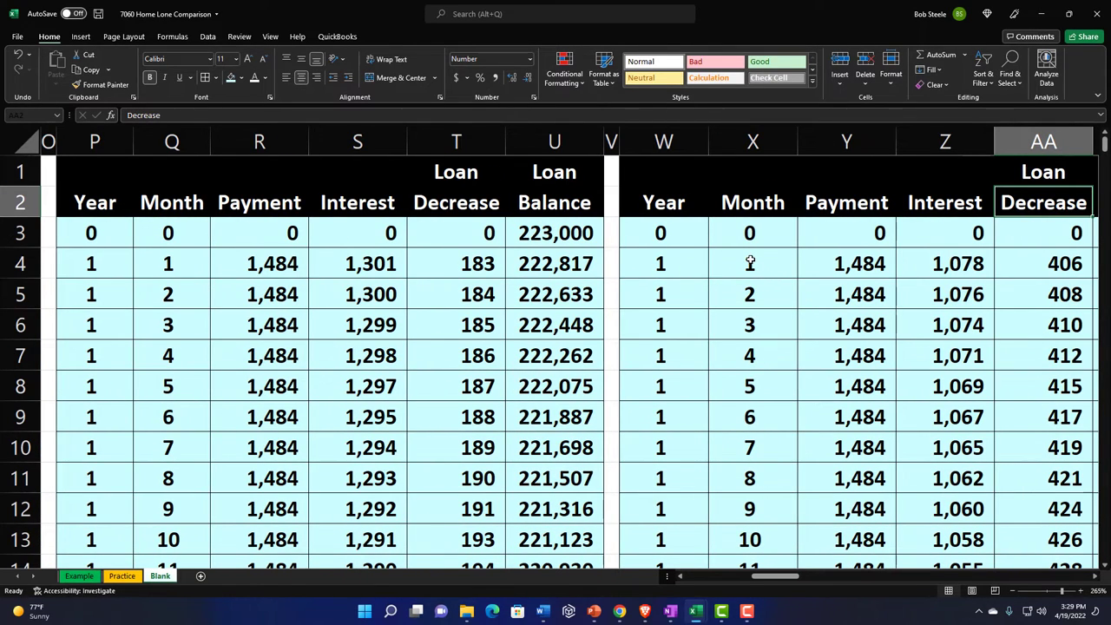
{"action": "left_click", "coordinate": [611, 140]}
{"action": "left_click_drag", "start_coordinate": [611, 141], "coordinate": [902, 173]}
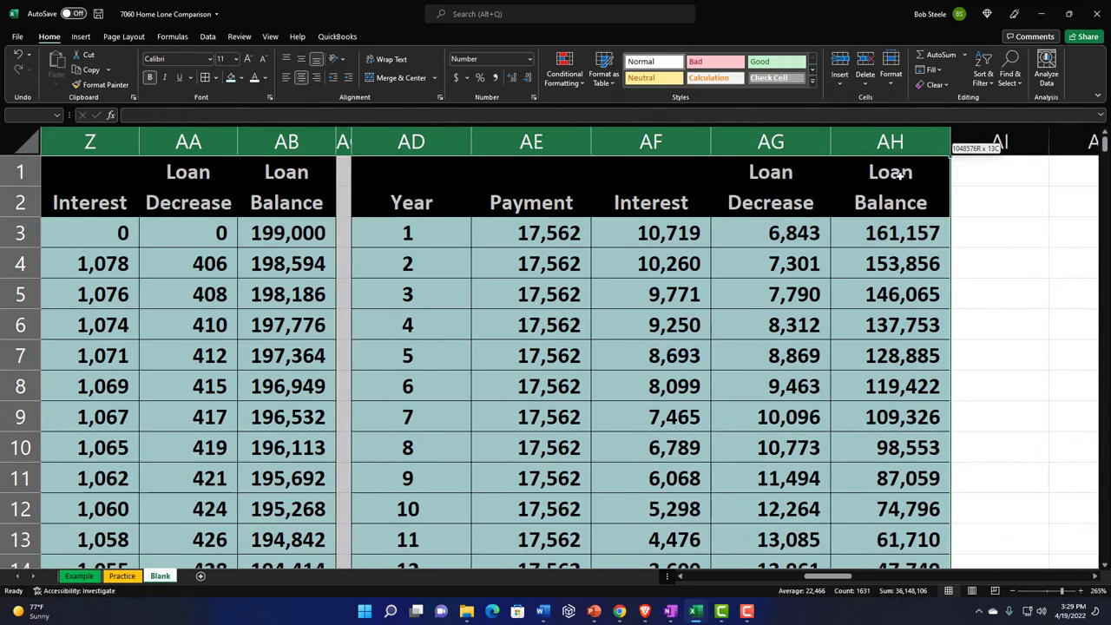
{"action": "right_click", "coordinate": [665, 290]}
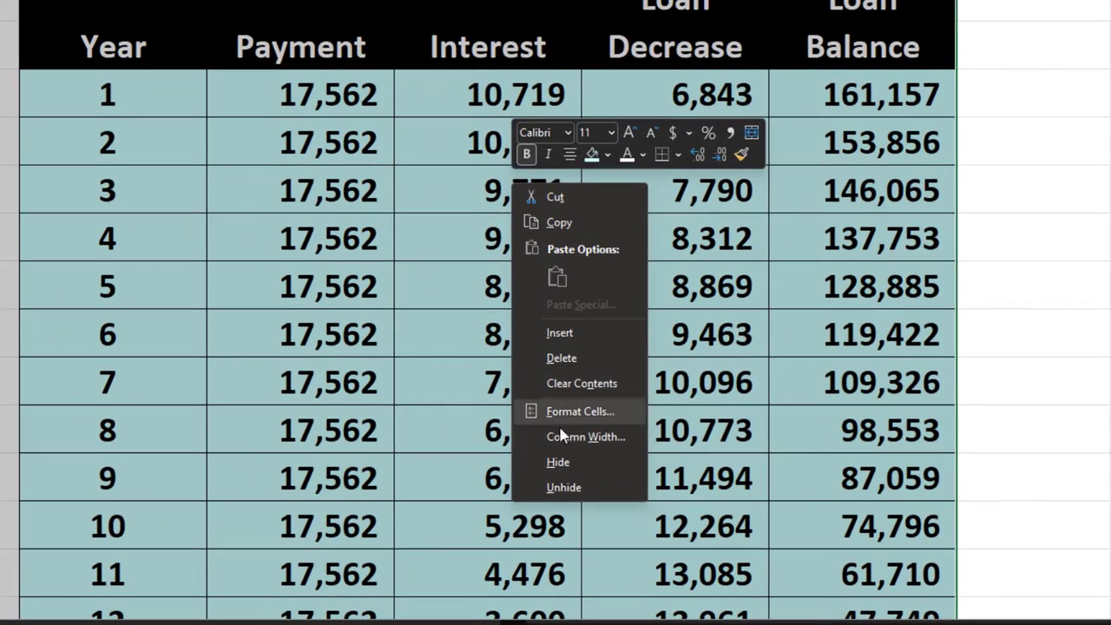
{"action": "left_click", "coordinate": [560, 460]}
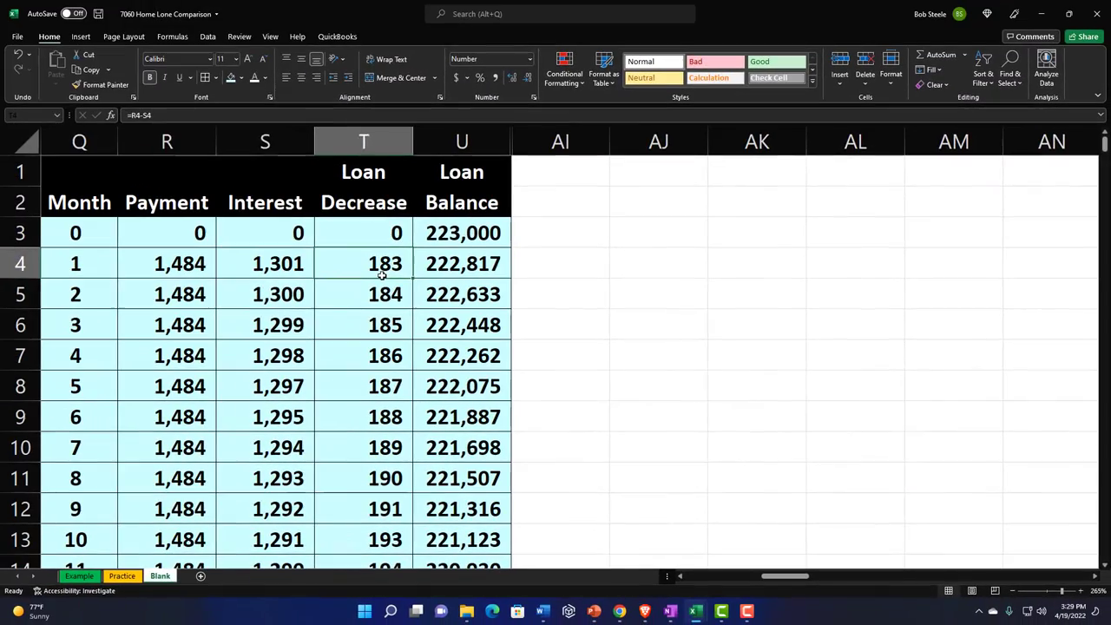
Step: Look over the loan inputs and the first two loans' monthly amortization tables
{"action": "key", "text": "Left"}
{"action": "key", "text": "Left"}
{"action": "key", "text": "Left"}
{"action": "key", "text": "Left"}
{"action": "key", "text": "Left"}
{"action": "key", "text": "Left"}
{"action": "key", "text": "Left"}
{"action": "key", "text": "Left"}
{"action": "key", "text": "Left"}
{"action": "key", "text": "Left"}
{"action": "key", "text": "Left"}
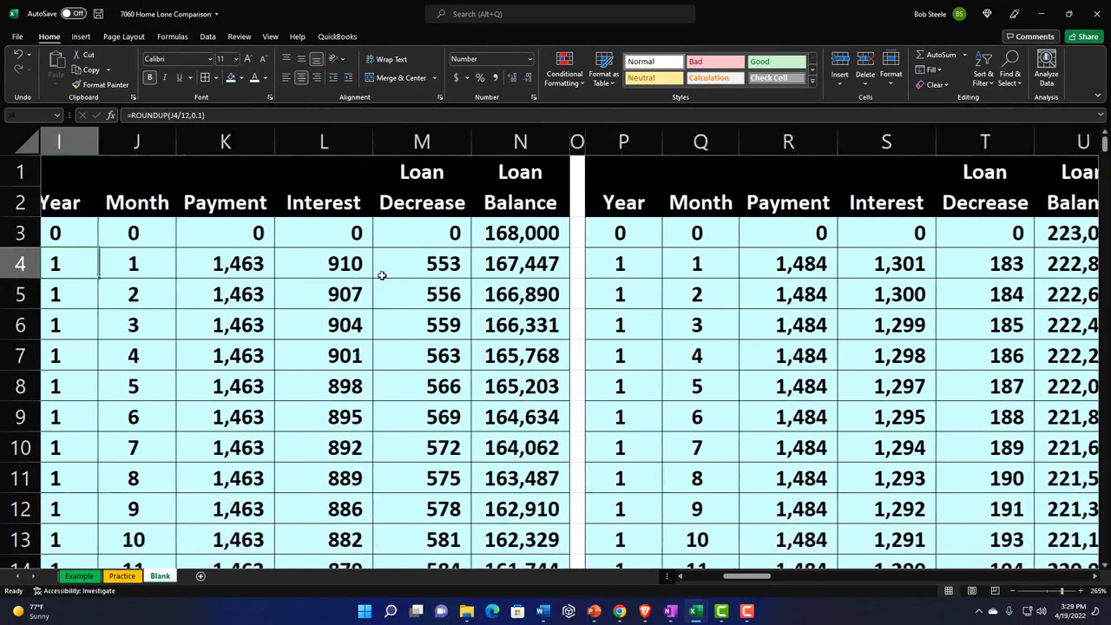
{"action": "key", "text": "Left"}
{"action": "key", "text": "Left"}
{"action": "key", "text": "Left"}
{"action": "key", "text": "Right"}
{"action": "key", "text": "Right"}
{"action": "key", "text": "Right"}
{"action": "key", "text": "Right"}
{"action": "key", "text": "Right"}
{"action": "key", "text": "Right"}
{"action": "key", "text": "Right"}
{"action": "key", "text": "Right"}
{"action": "key", "text": "Right"}
{"action": "key", "text": "Right"}
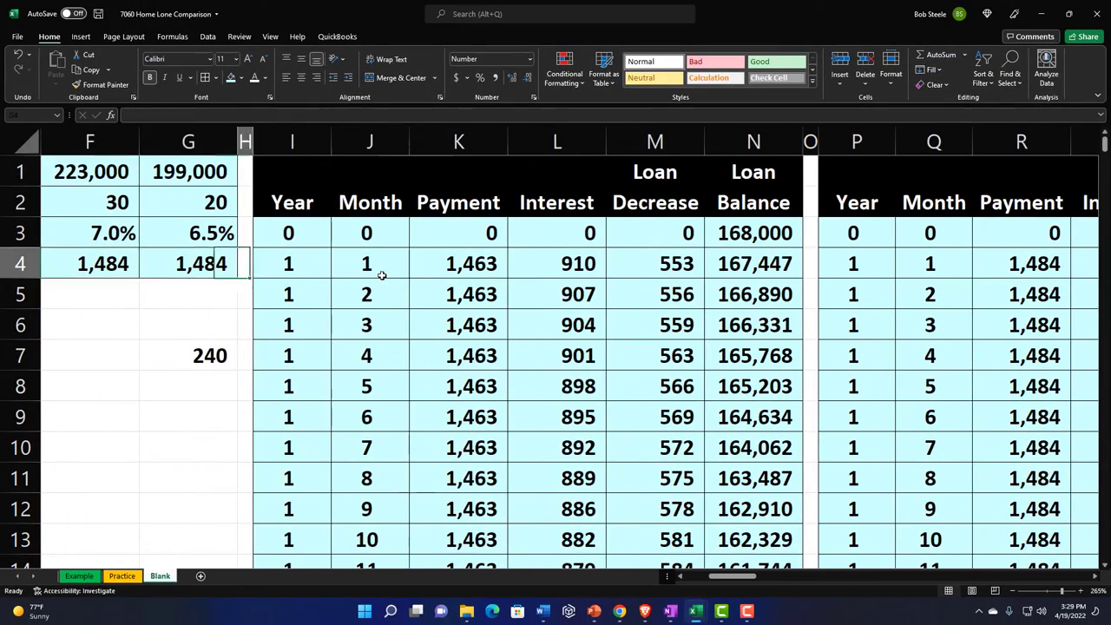
{"action": "key", "text": "Right"}
{"action": "key", "text": "Right"}
{"action": "key", "text": "Right"}
{"action": "key", "text": "Right"}
{"action": "key", "text": "Right"}
{"action": "key", "text": "Right"}
{"action": "key", "text": "Right"}
{"action": "key", "text": "Right"}
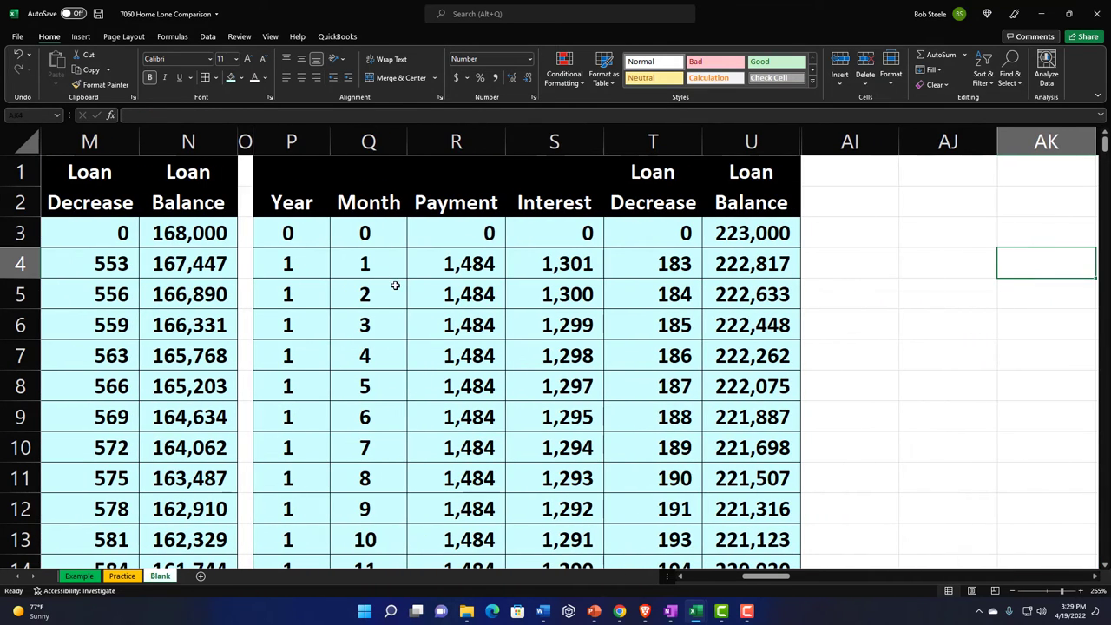
Step: Copy the narrow spacer formatting of column O to column AI with Format Painter
{"action": "left_click", "coordinate": [246, 139]}
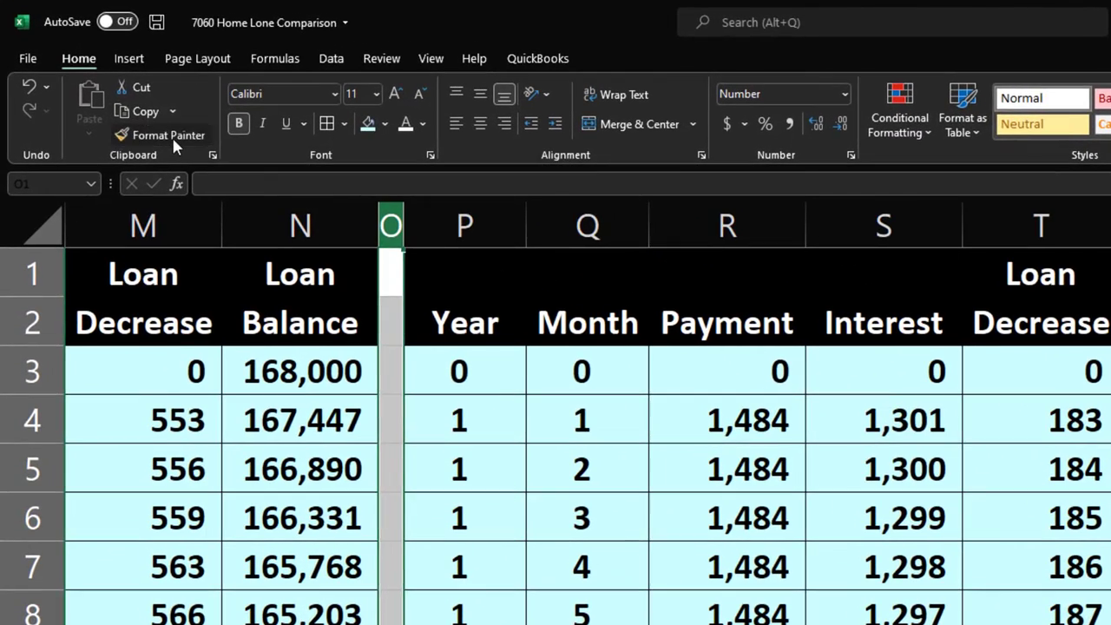
{"action": "left_click", "coordinate": [141, 112]}
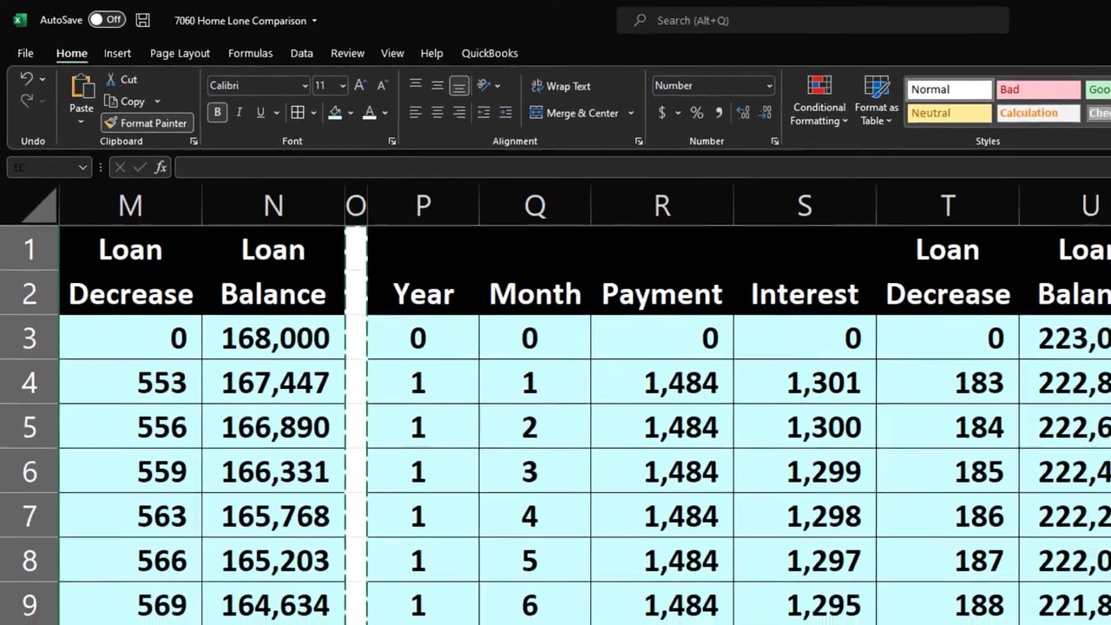
{"action": "left_click", "coordinate": [1074, 212]}
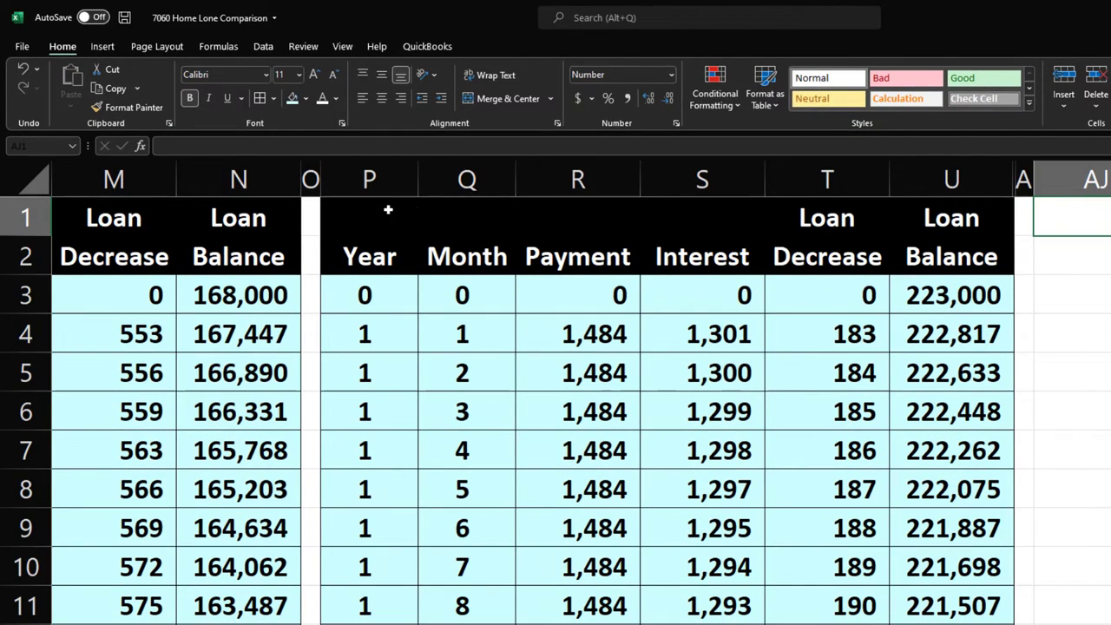
Step: Copy the second loan's table headers P1:U2 and paste them starting at AJ1
{"action": "left_click_drag", "start_coordinate": [388, 209], "coordinate": [991, 258]}
{"action": "key", "text": "ctrl+c"}
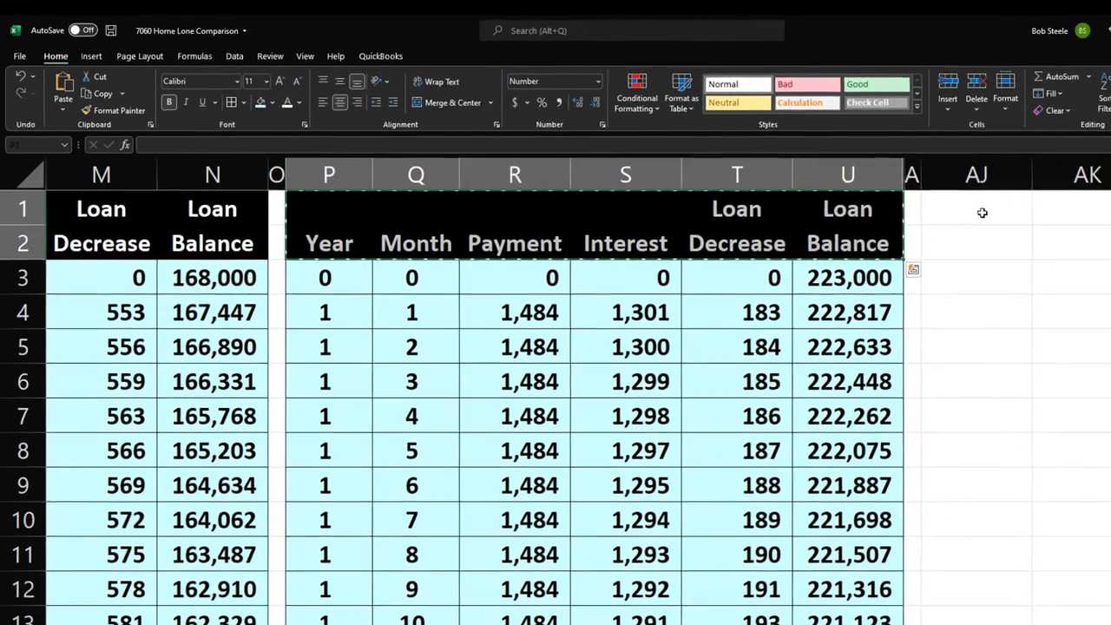
{"action": "left_click", "coordinate": [1089, 217]}
{"action": "key", "text": "ctrl+v"}
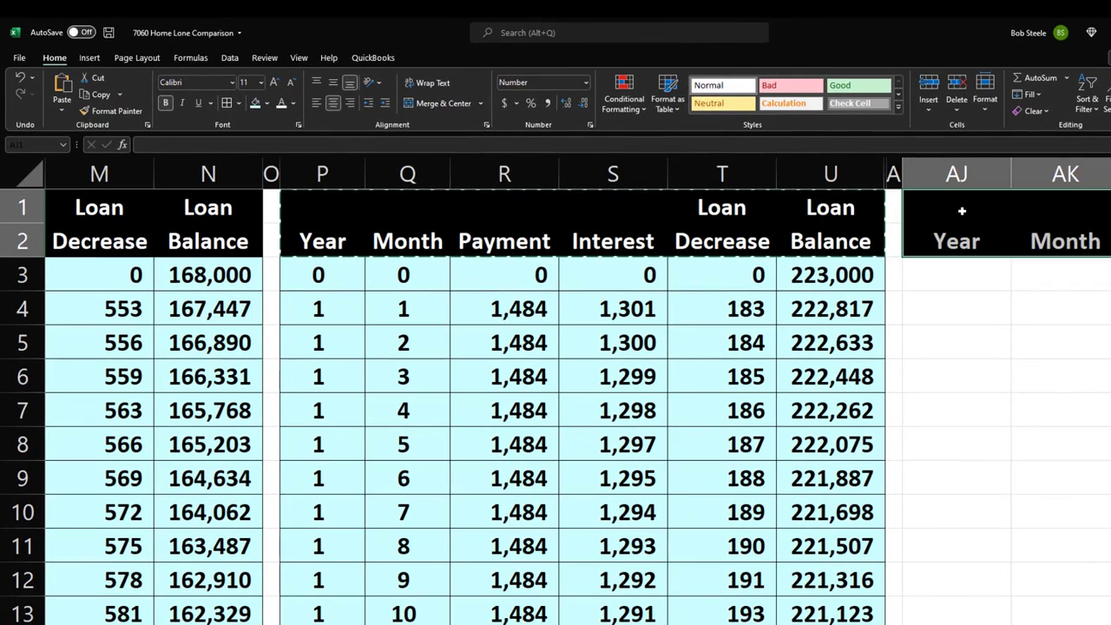
Step: Delete the Month column AK from the new summary headers
{"action": "key", "text": "Right"}
{"action": "key", "text": "Right"}
{"action": "key", "text": "Right"}
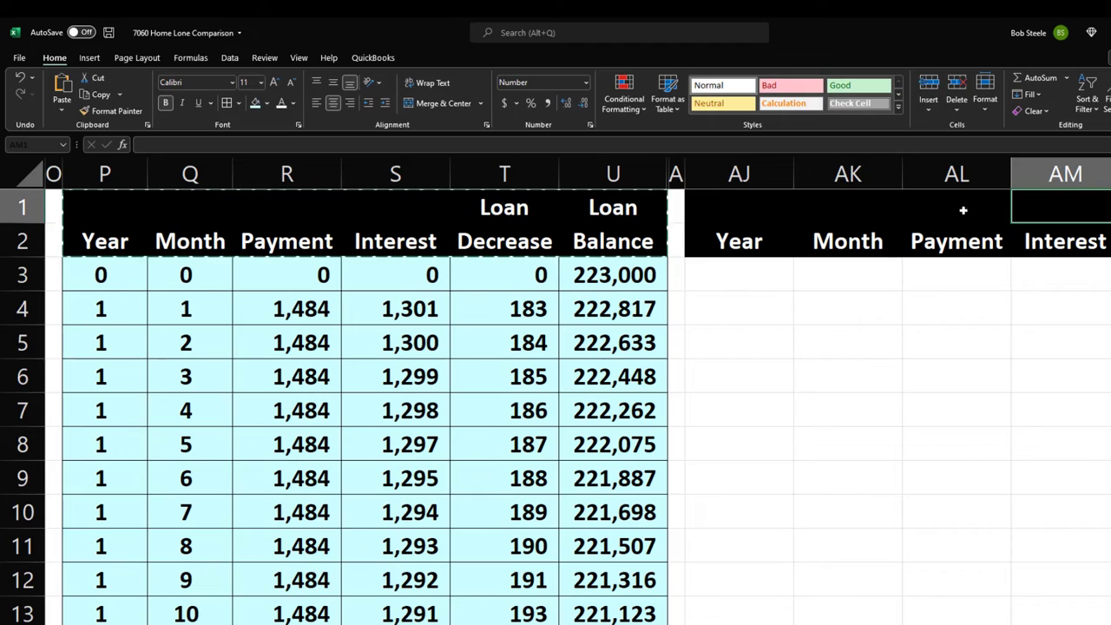
{"action": "left_click", "coordinate": [848, 175]}
{"action": "right_click", "coordinate": [854, 266]}
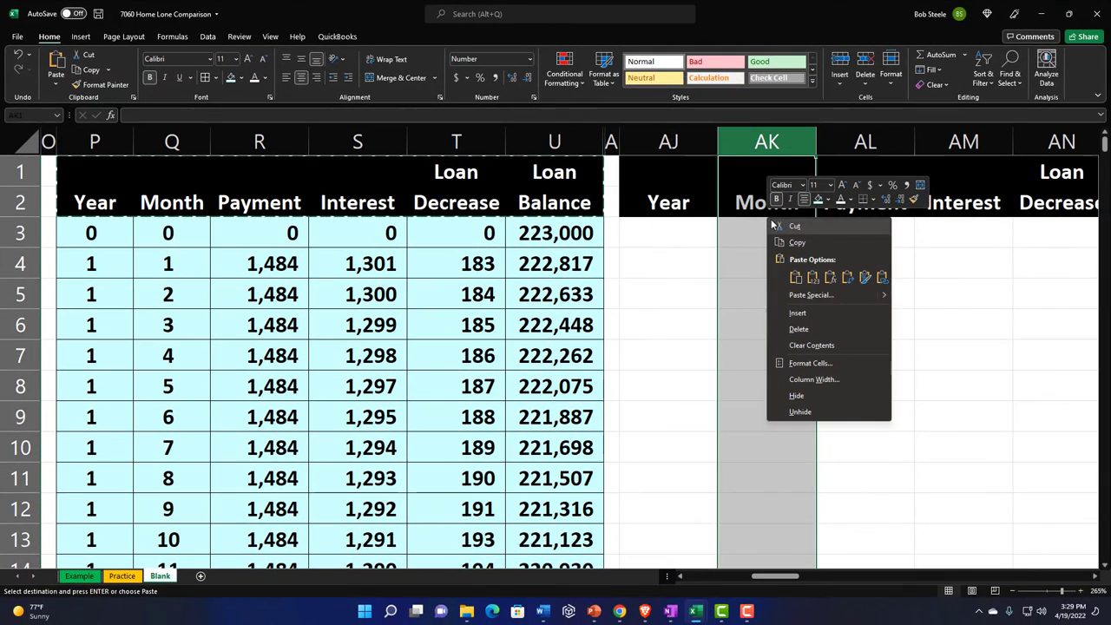
{"action": "left_click", "coordinate": [804, 329]}
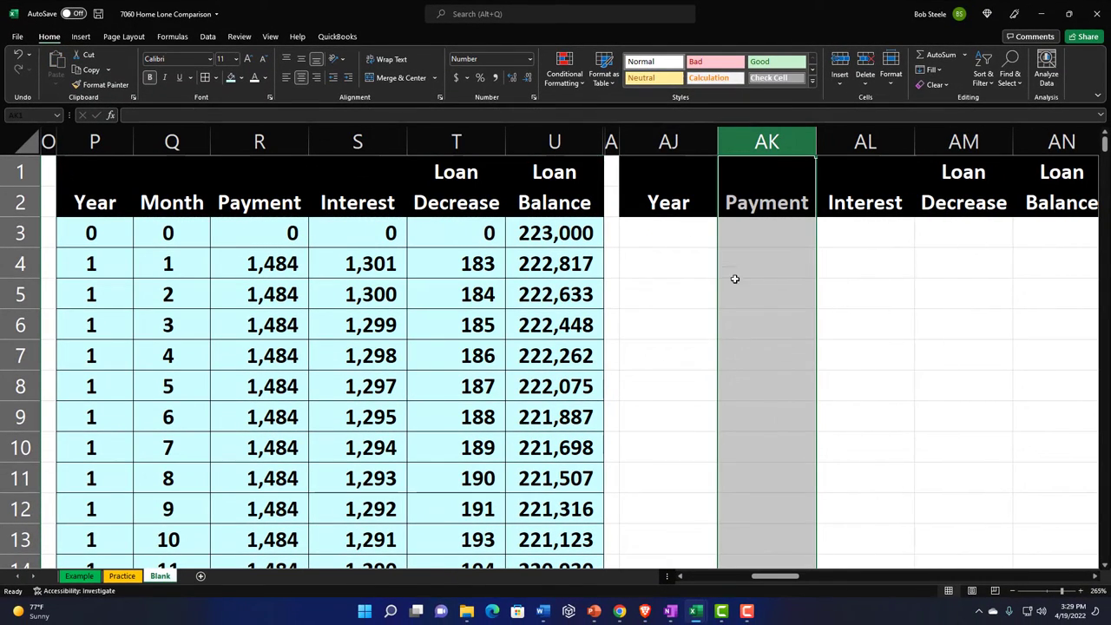
Step: Enter 1 as the first year in AJ3
{"action": "left_click", "coordinate": [687, 238]}
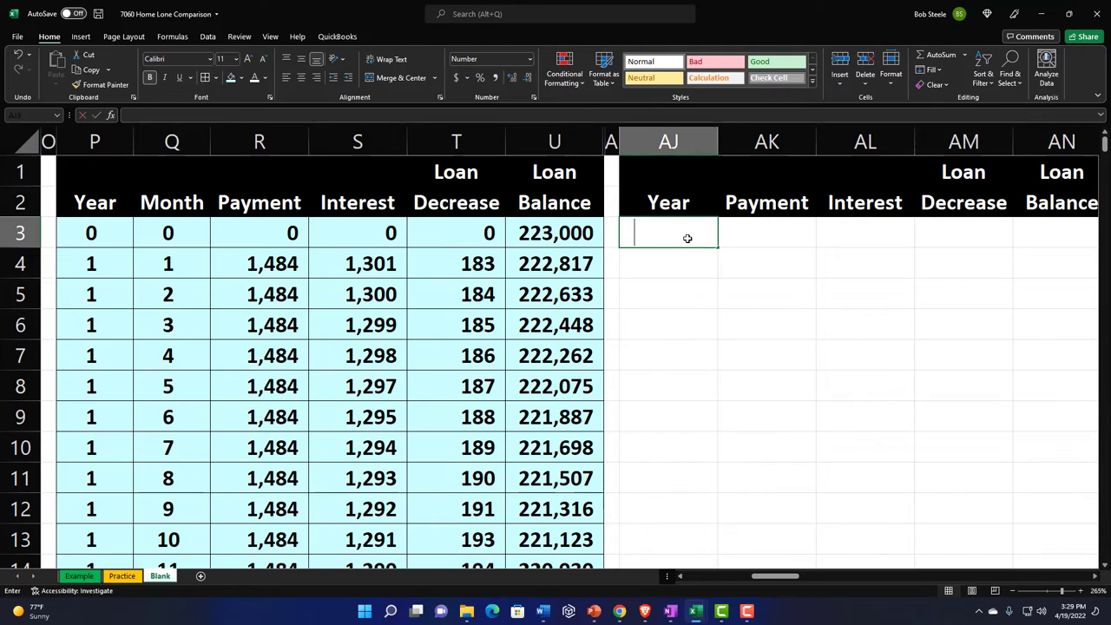
{"action": "type", "text": "1"}
{"action": "key", "text": "Return"}
Step: Look up the second loan's term in years in the loan data in column F, and return to the AJ summary
{"action": "key", "text": "ctrl+Left"}
{"action": "key", "text": "ctrl+Left"}
{"action": "key", "text": "ctrl+Left"}
{"action": "key", "text": "Left"}
{"action": "key", "text": "Left"}
{"action": "key", "text": "Left"}
{"action": "key", "text": "Left"}
{"action": "key", "text": "Left"}
{"action": "key", "text": "Left"}
{"action": "key", "text": "Left"}
{"action": "key", "text": "Left"}
{"action": "key", "text": "Left"}
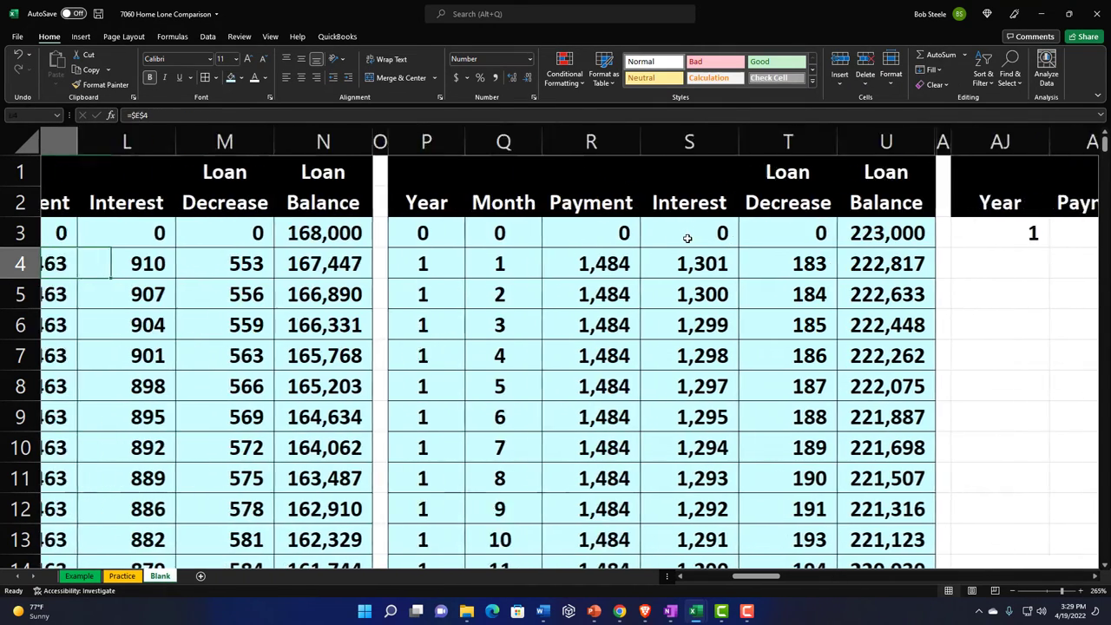
{"action": "key", "text": "Right"}
{"action": "key", "text": "Right"}
{"action": "key", "text": "Right"}
{"action": "key", "text": "Right"}
{"action": "key", "text": "Right"}
{"action": "key", "text": "Right"}
{"action": "key", "text": "Right"}
{"action": "key", "text": "Right"}
{"action": "key", "text": "Right"}
{"action": "key", "text": "Right"}
{"action": "key", "text": "Right"}
{"action": "key", "text": "Right"}
{"action": "key", "text": "Right"}
{"action": "key", "text": "Right"}
{"action": "key", "text": "Right"}
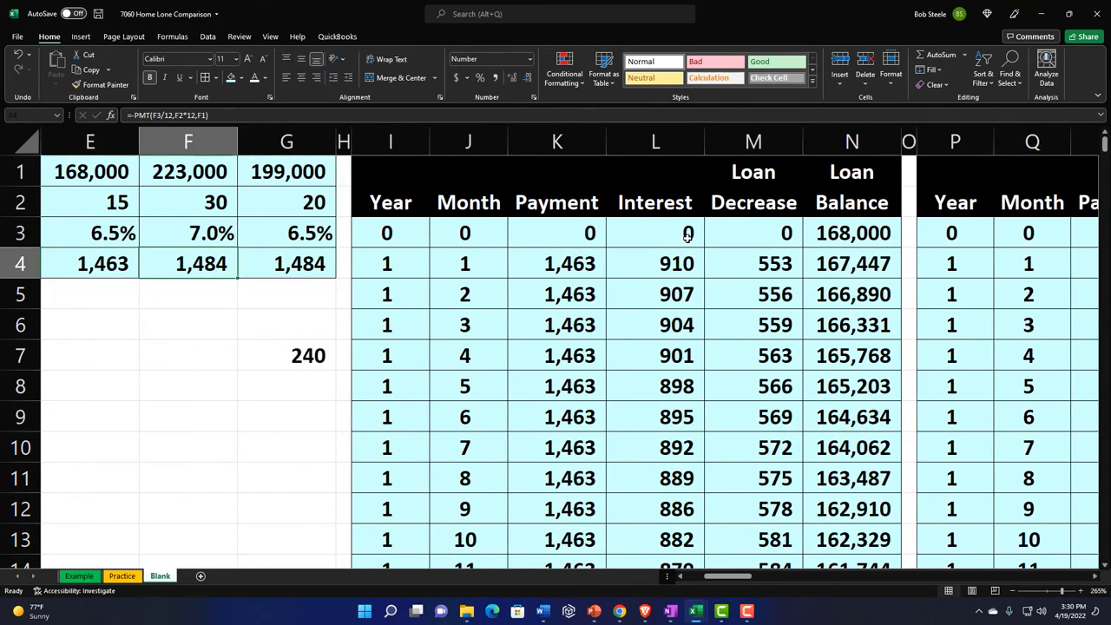
{"action": "key", "text": "Right"}
{"action": "key", "text": "Right"}
{"action": "key", "text": "Right"}
{"action": "key", "text": "Right"}
{"action": "key", "text": "Right"}
{"action": "key", "text": "Right"}
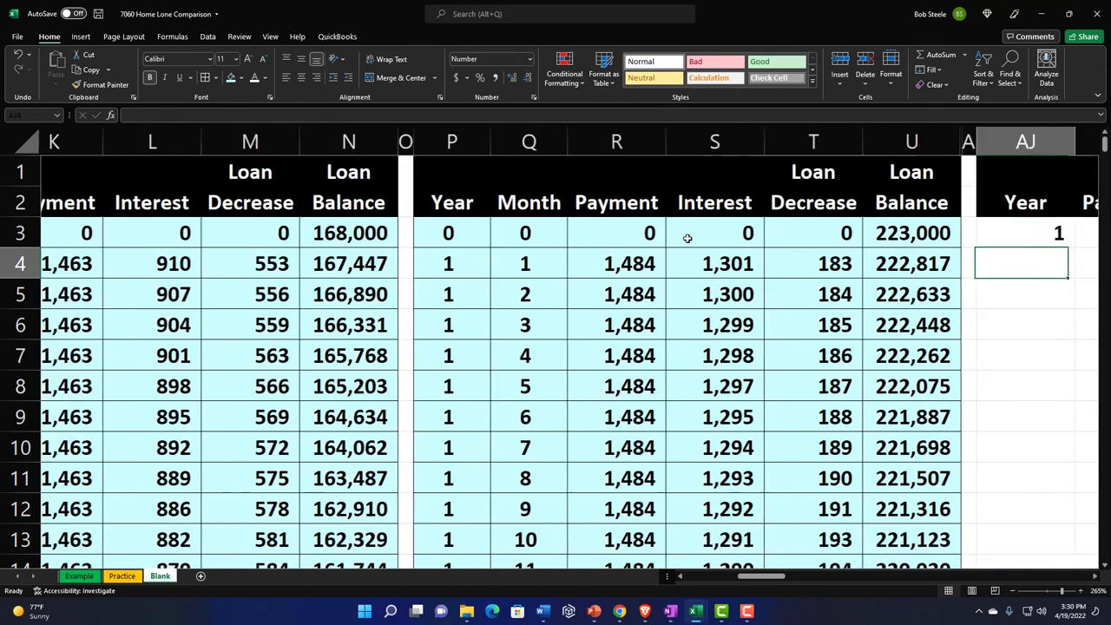
Step: Enter 2 in AJ4, extend the year series down column AJ to 30, and center the year numbers
{"action": "left_click", "coordinate": [686, 234]}
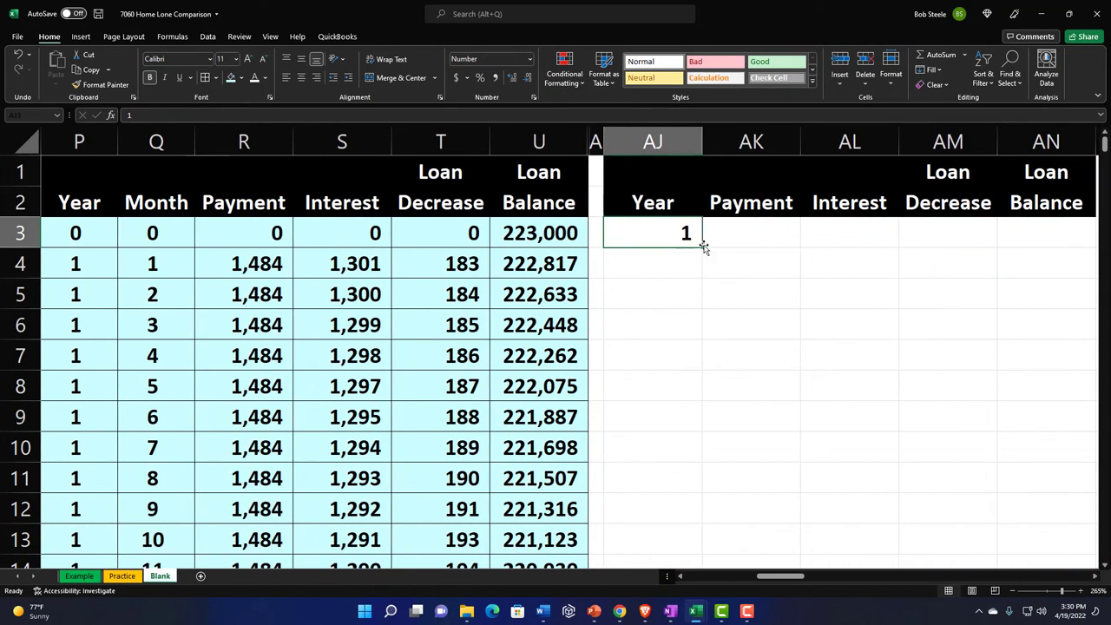
{"action": "left_click", "coordinate": [684, 270]}
{"action": "type", "text": "2"}
{"action": "key", "text": "Return"}
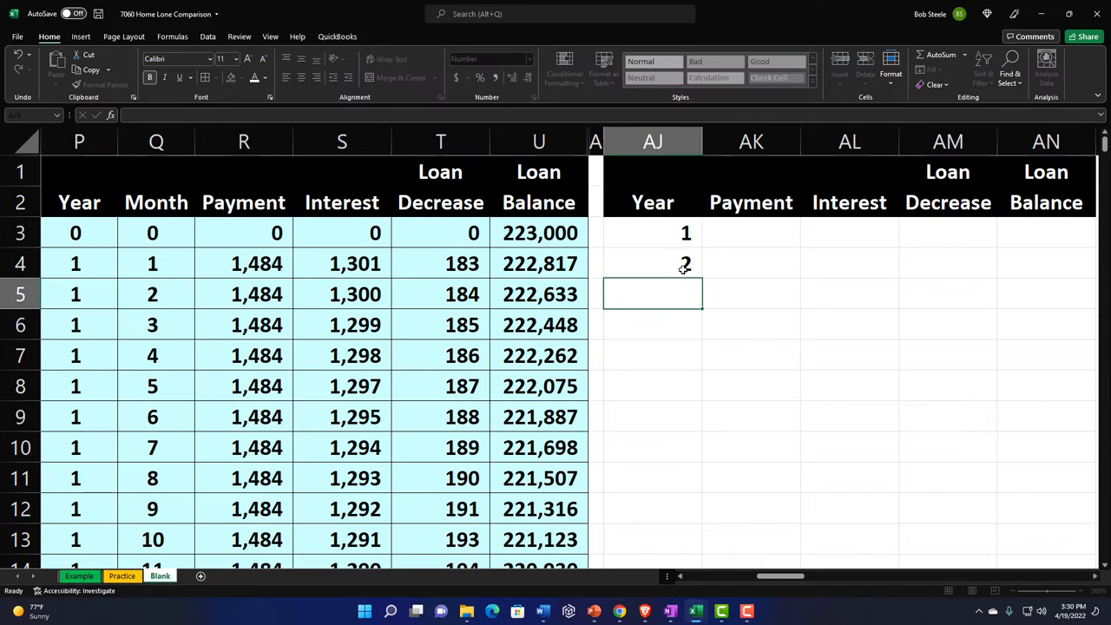
{"action": "left_click_drag", "start_coordinate": [674, 232], "coordinate": [665, 471]}
{"action": "scroll", "coordinate": [617, 258], "scroll_direction": "up", "scroll_amount": 7}
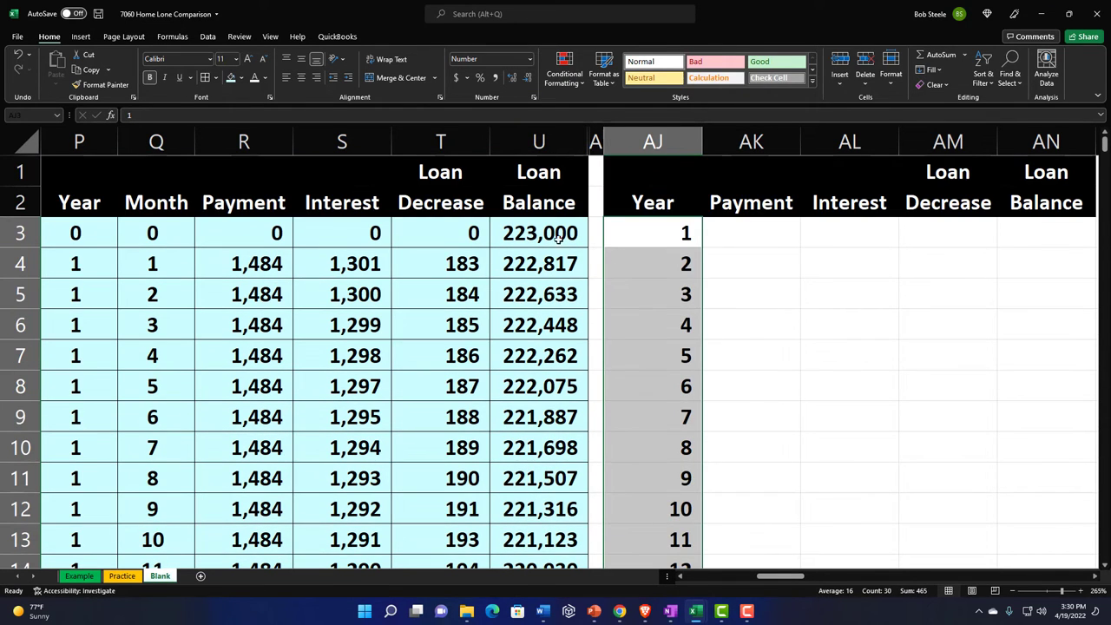
{"action": "left_click", "coordinate": [301, 78]}
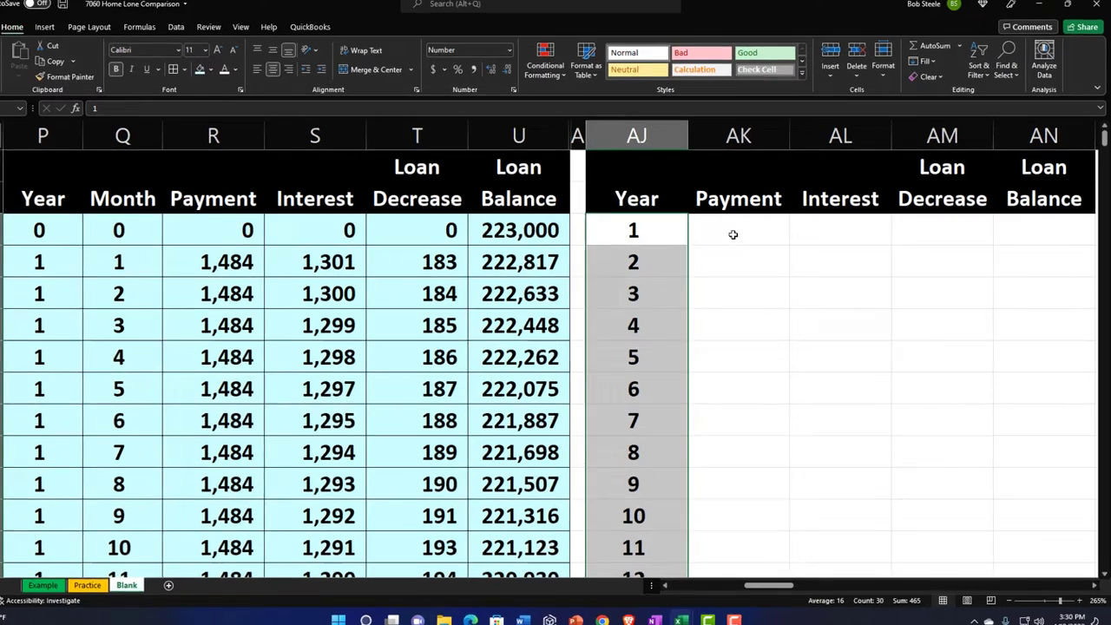
Step: Build a SUMIF formula in AK3 with range P:P, criteria AJ3 and sum range R:R
{"action": "left_click", "coordinate": [746, 235]}
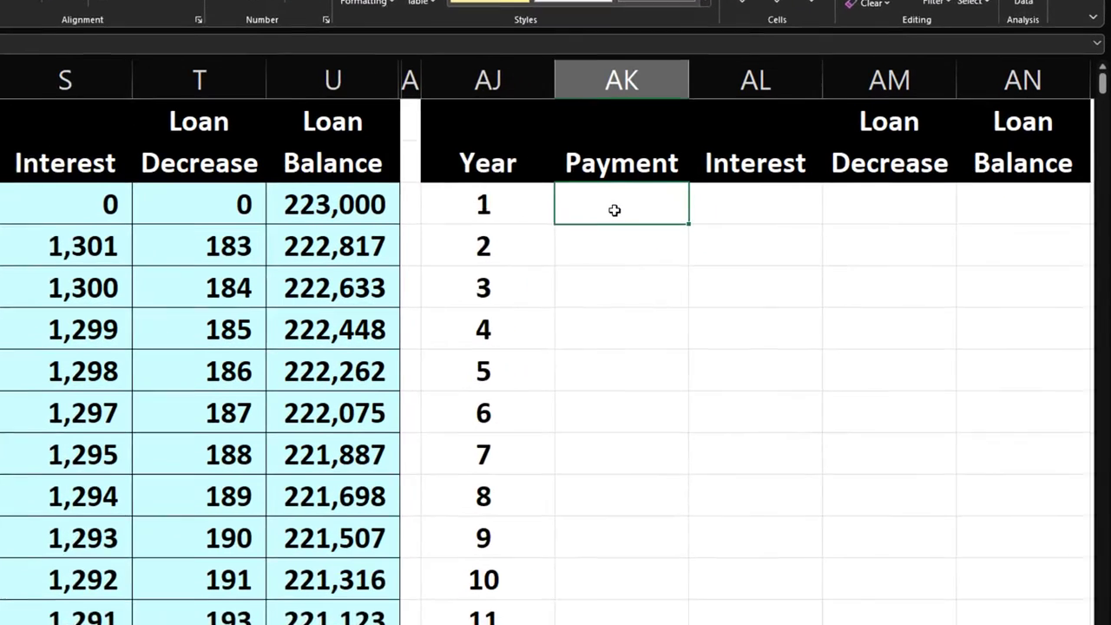
{"action": "type", "text": "="}
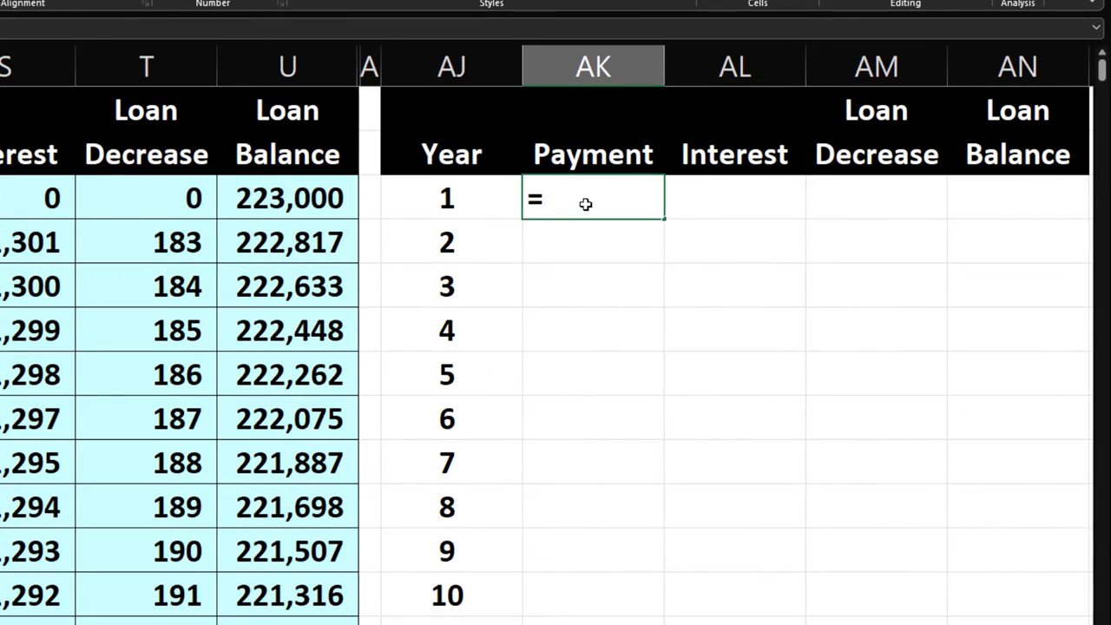
{"action": "type", "text": "sum"}
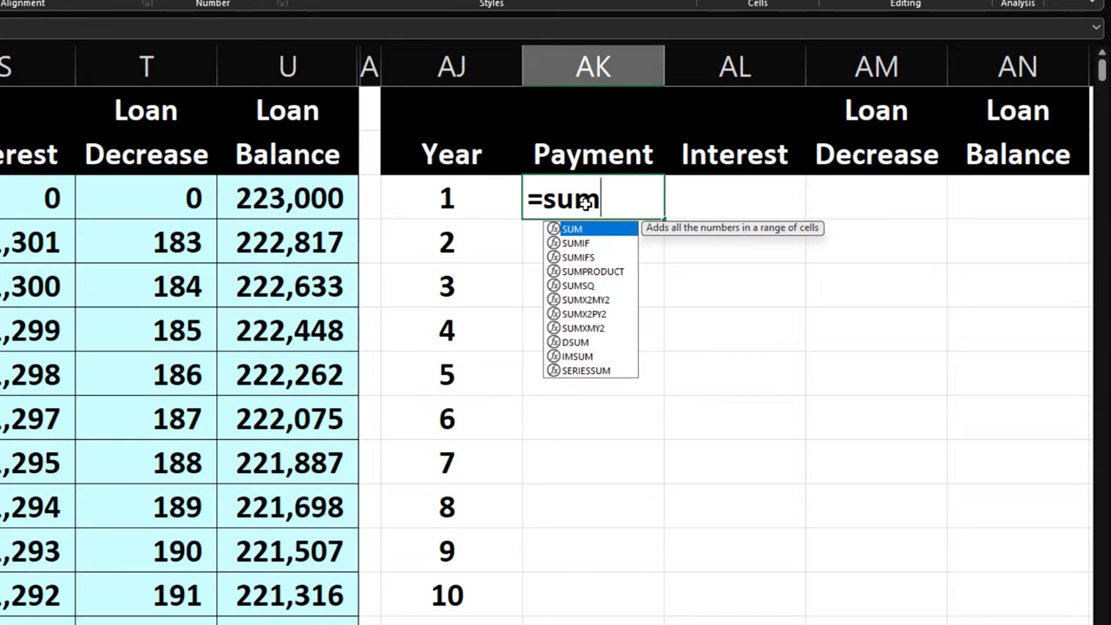
{"action": "type", "text": "if"}
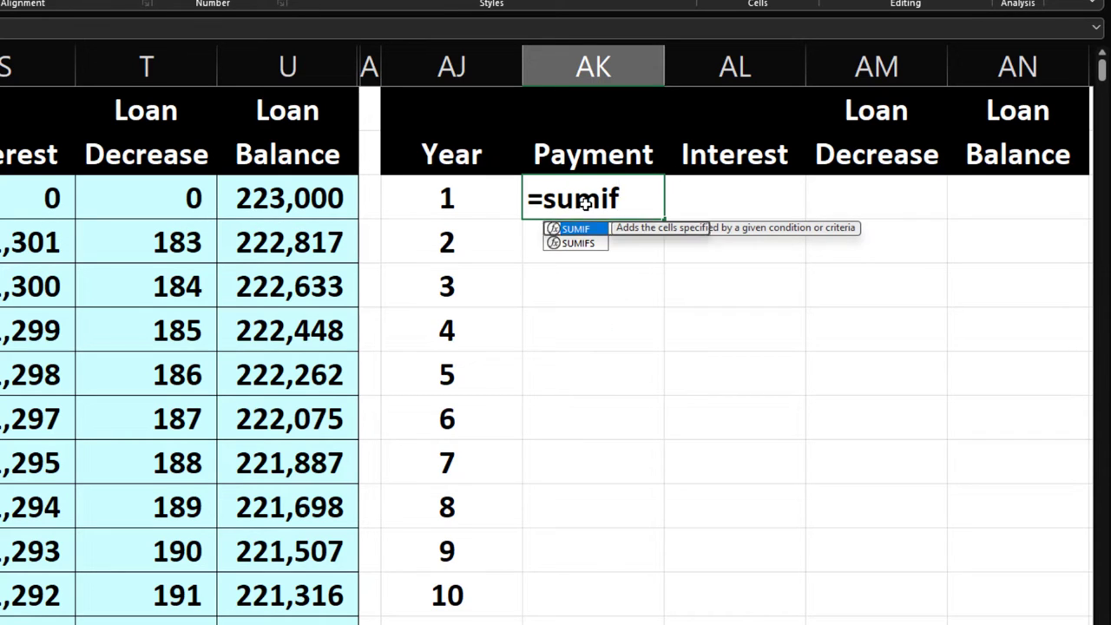
{"action": "type", "text": "("}
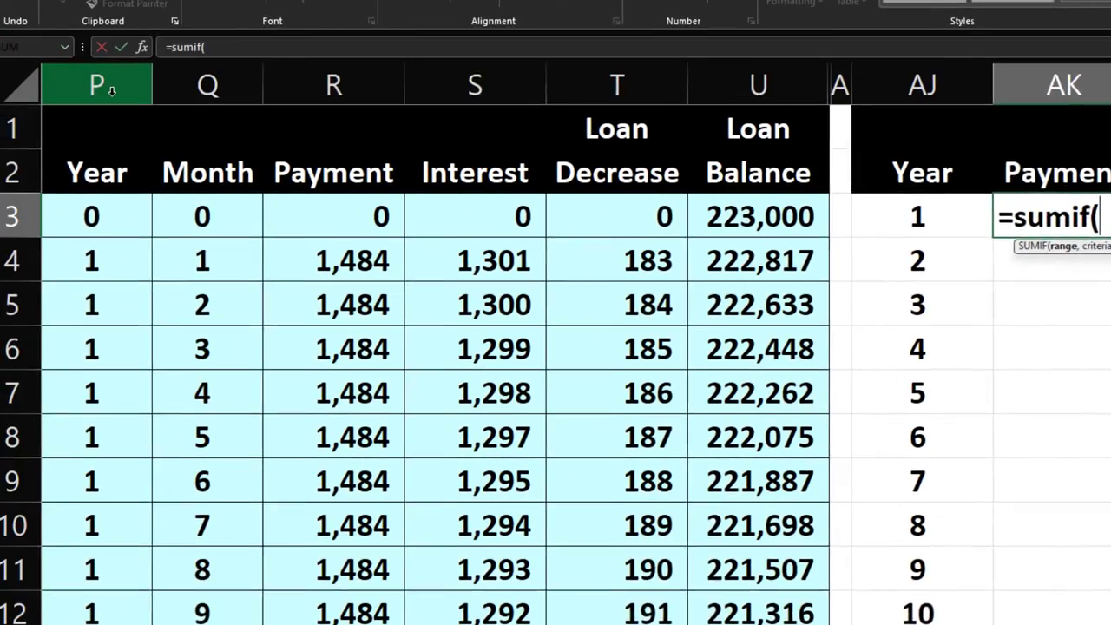
{"action": "left_click", "coordinate": [111, 82]}
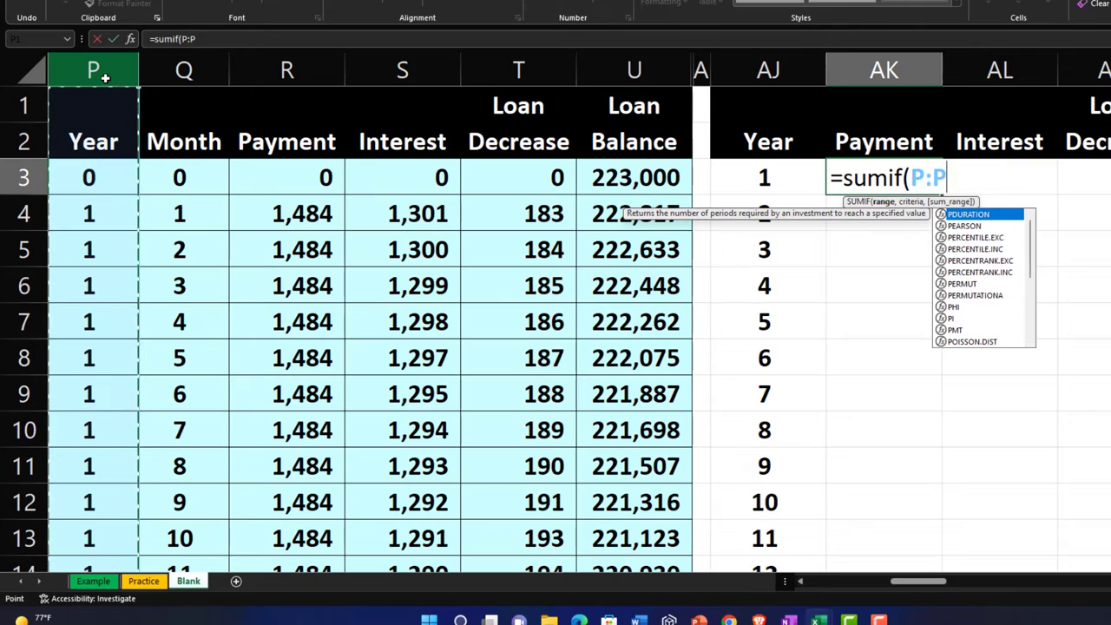
{"action": "type", "text": ","}
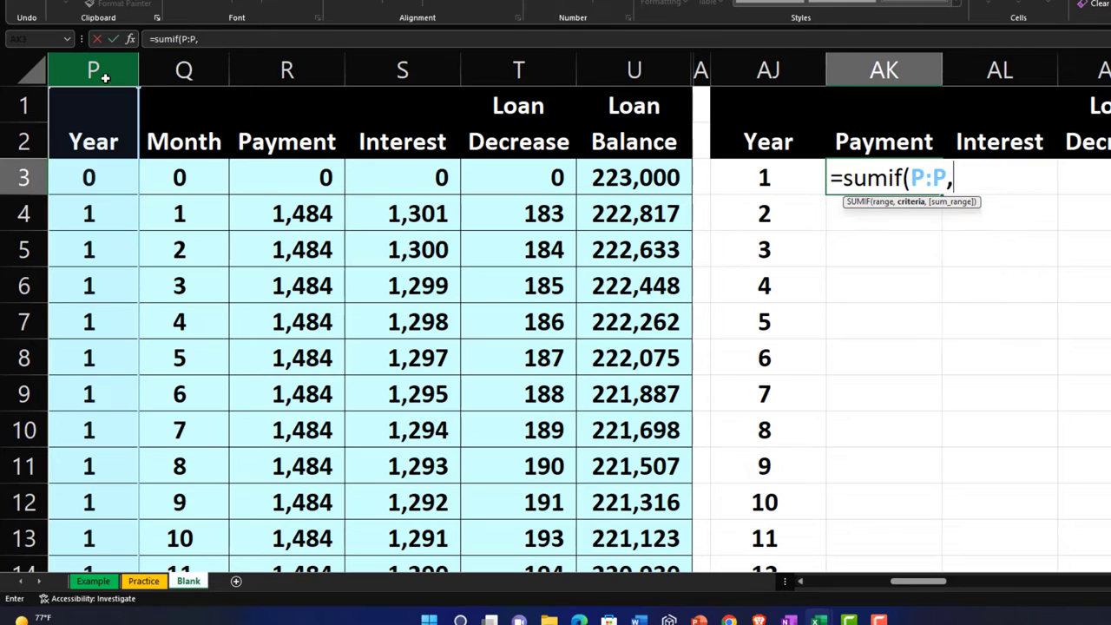
{"action": "left_click", "coordinate": [772, 173]}
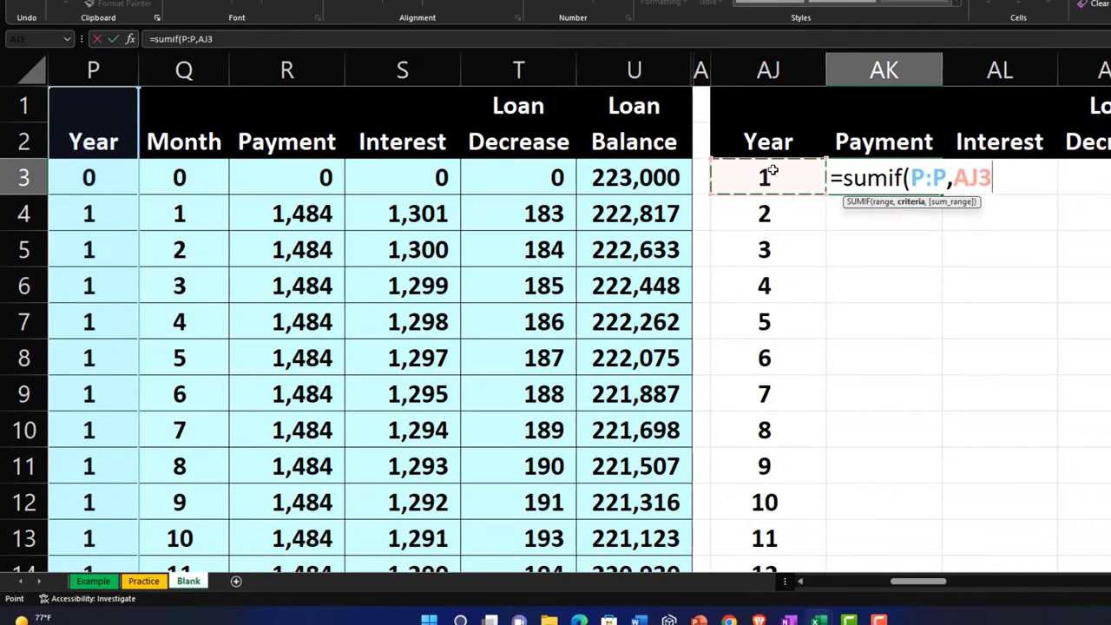
{"action": "type", "text": ","}
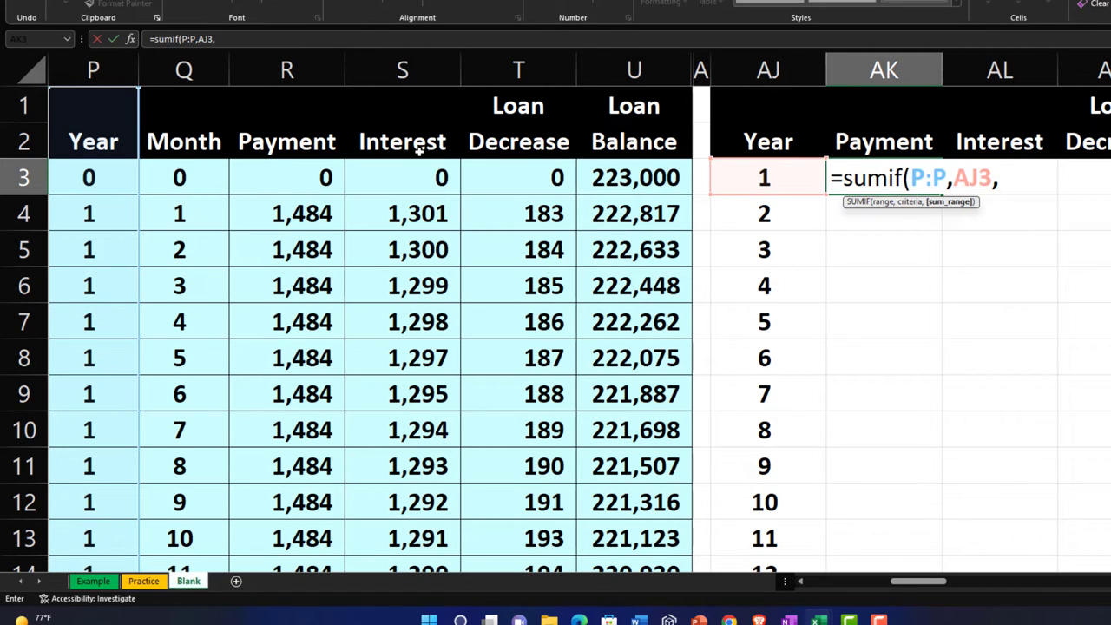
{"action": "left_click", "coordinate": [296, 71]}
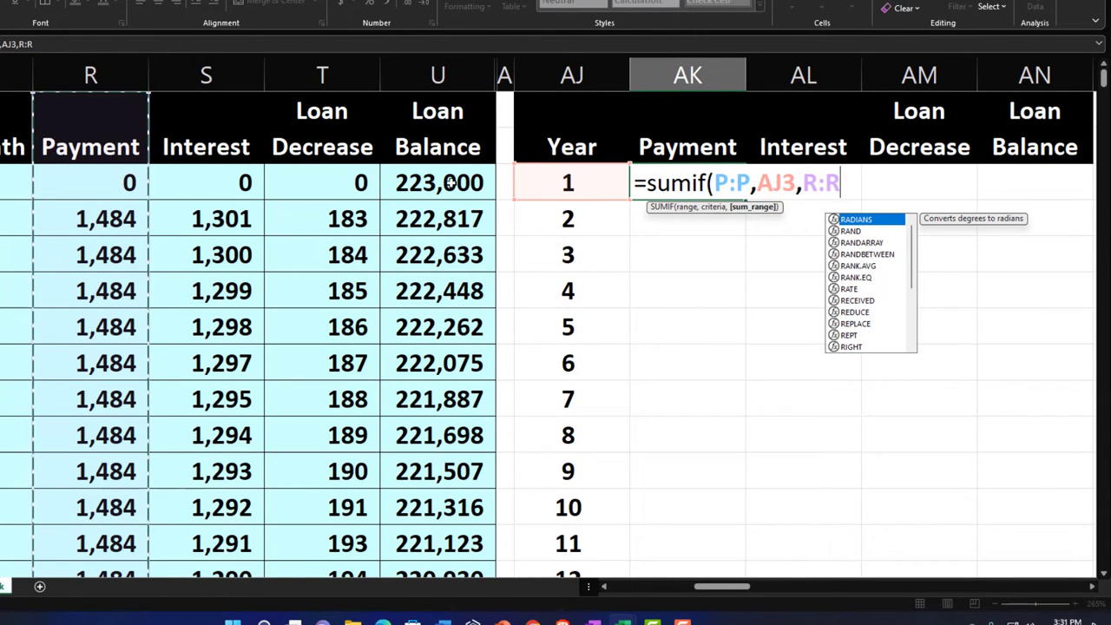
Step: Make the range absolute as $P:$P, lock the criteria column as $AJ3, and enter the AK3 formula
{"action": "left_click", "coordinate": [714, 182]}
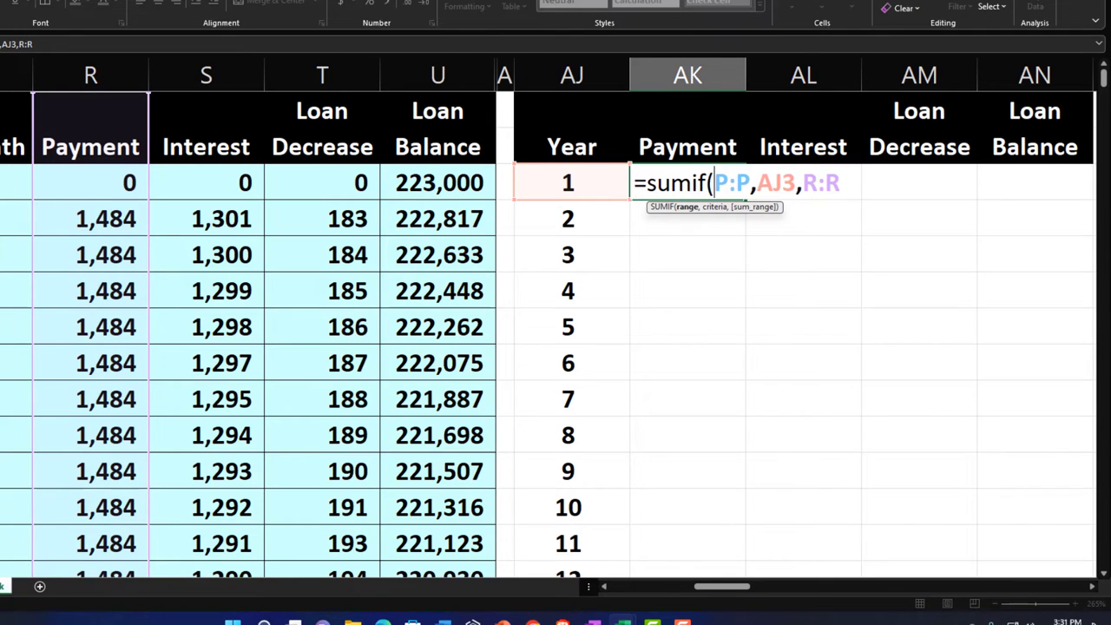
{"action": "key", "text": "F4"}
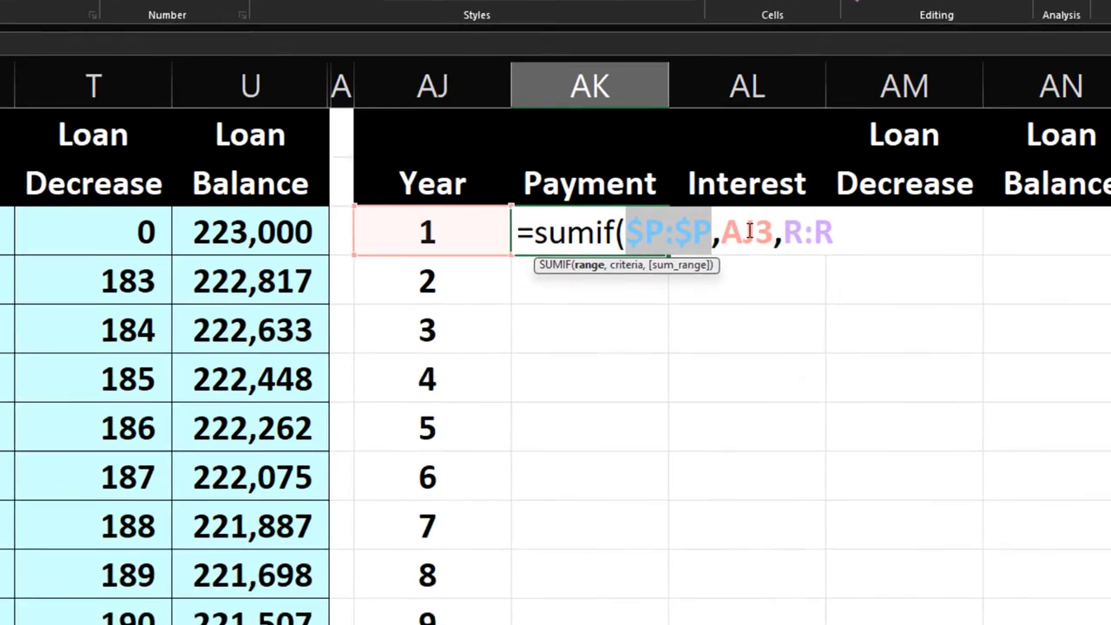
{"action": "left_click", "coordinate": [797, 183]}
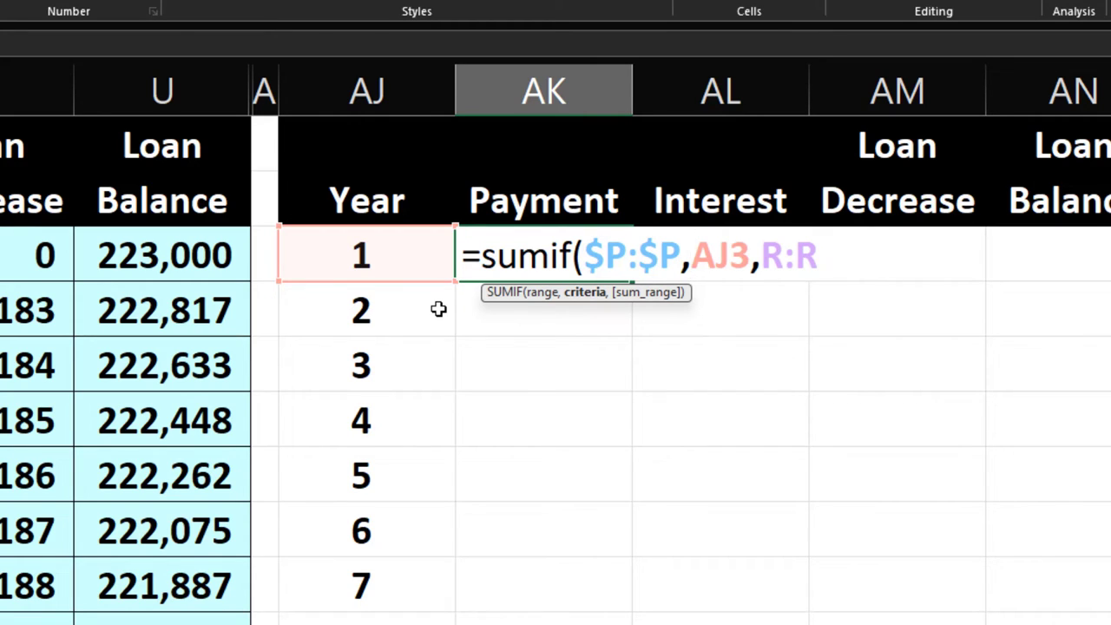
{"action": "type", "text": "$"}
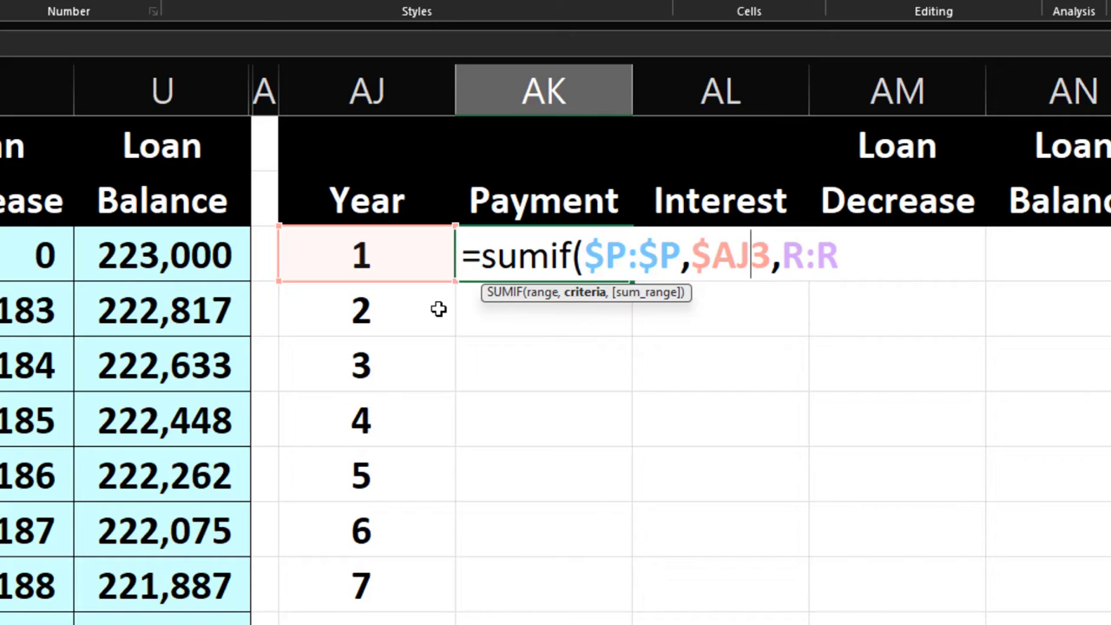
{"action": "key", "text": "Right"}
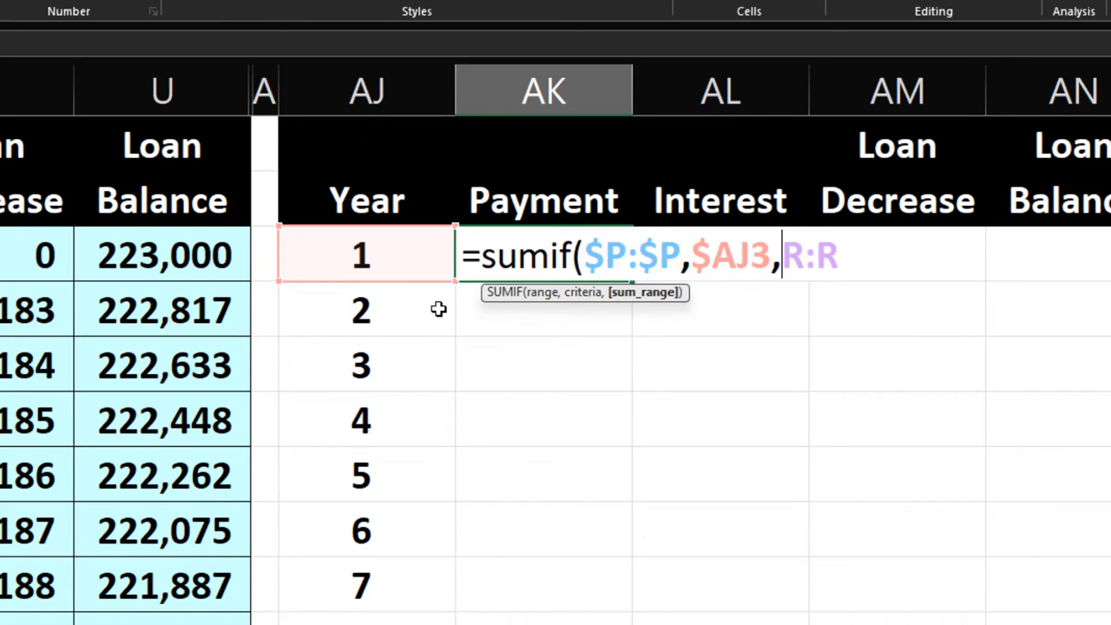
{"action": "key", "text": "Return"}
Step: Copy the year 1 payment formula from AK3 across to AL3:AM3 and check the copied formulas
{"action": "left_click", "coordinate": [595, 265]}
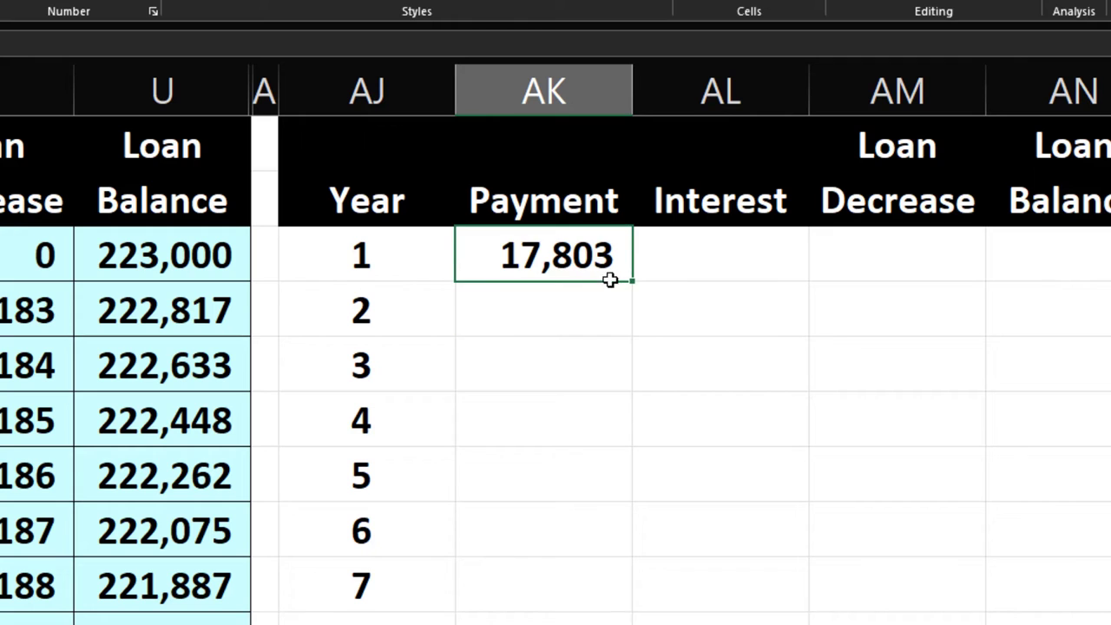
{"action": "left_click_drag", "start_coordinate": [632, 284], "coordinate": [846, 273]}
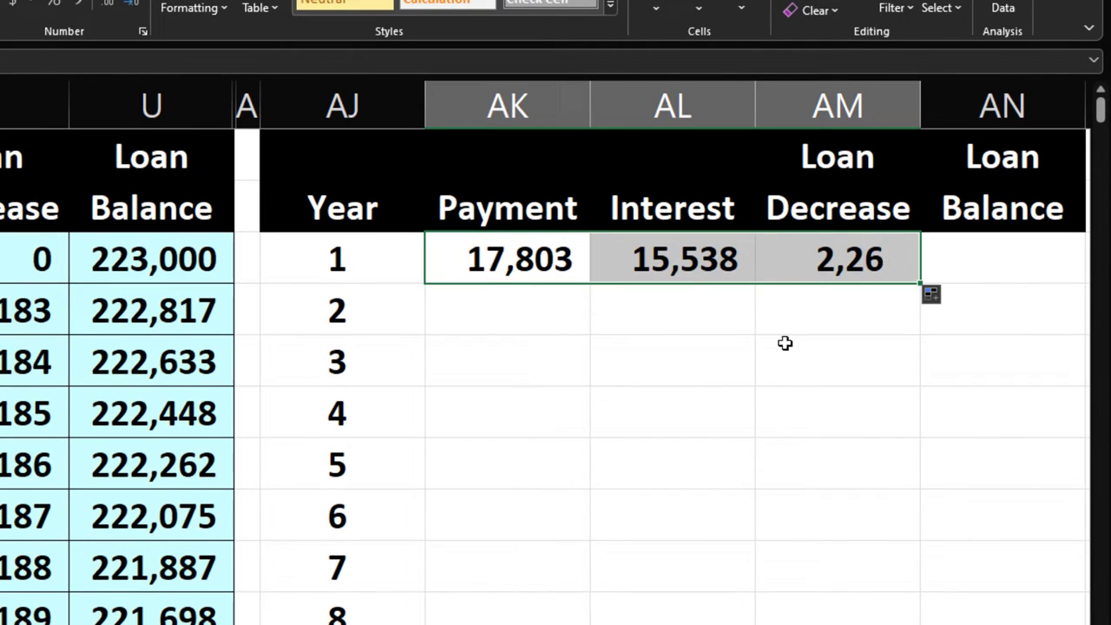
{"action": "double_click", "coordinate": [825, 261]}
{"action": "key", "text": "Return"}
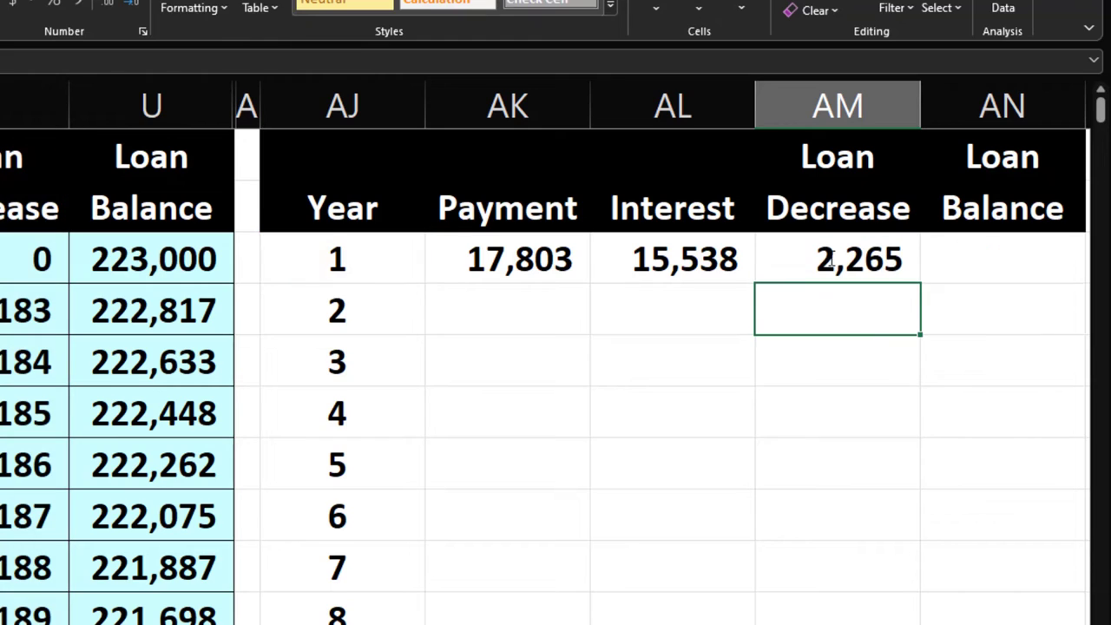
{"action": "double_click", "coordinate": [714, 259]}
{"action": "key", "text": "Return"}
Step: Narrow the Year column AJ slightly
{"action": "left_click", "coordinate": [530, 262]}
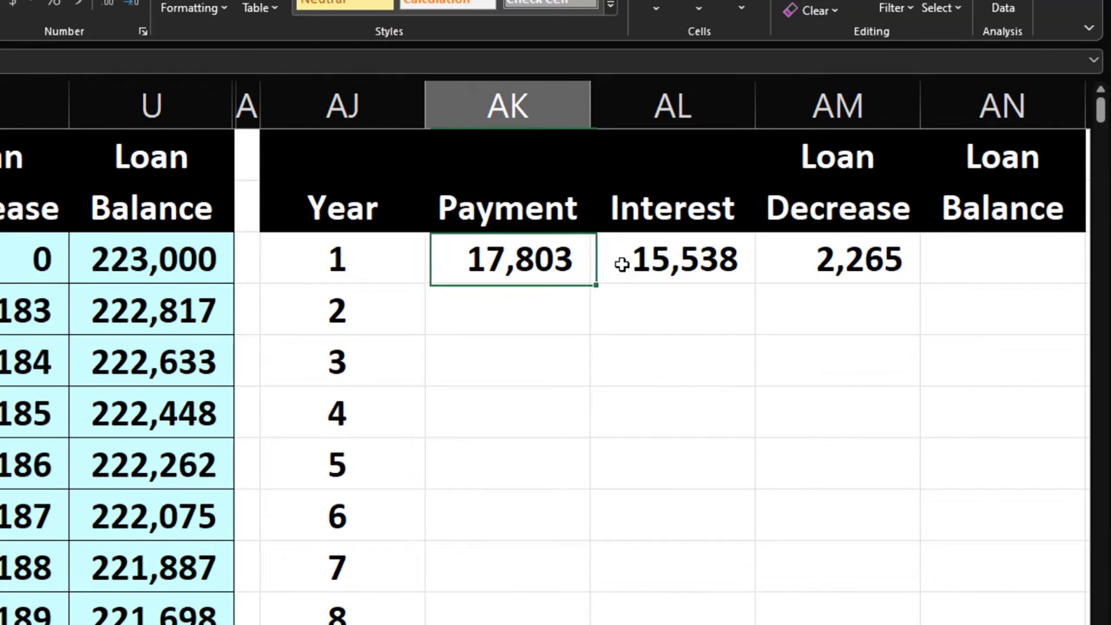
{"action": "left_click_drag", "start_coordinate": [622, 264], "coordinate": [787, 256]}
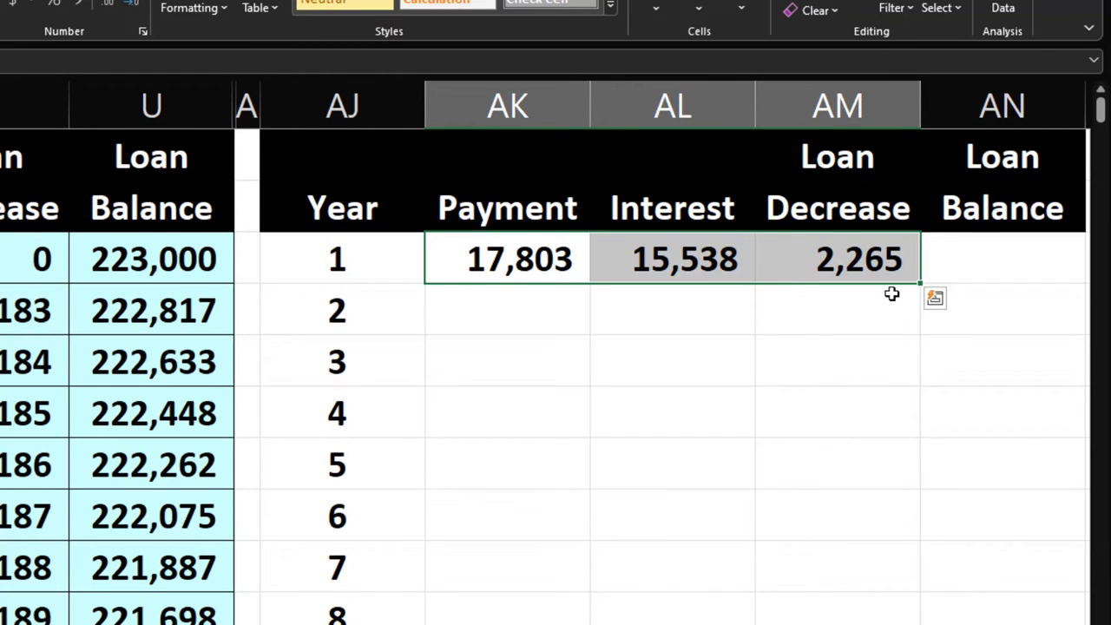
{"action": "left_click_drag", "start_coordinate": [425, 107], "coordinate": [386, 112]}
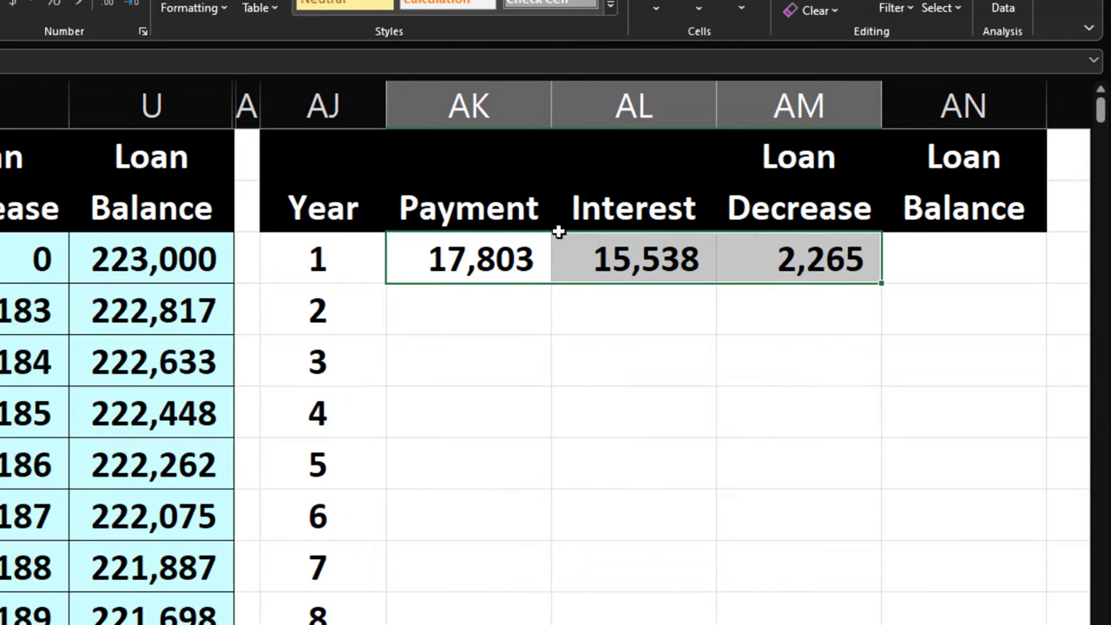
Step: Fill the AK3:AM3 formulas down through year 30 and check the last rows
{"action": "left_click_drag", "start_coordinate": [499, 264], "coordinate": [797, 265]}
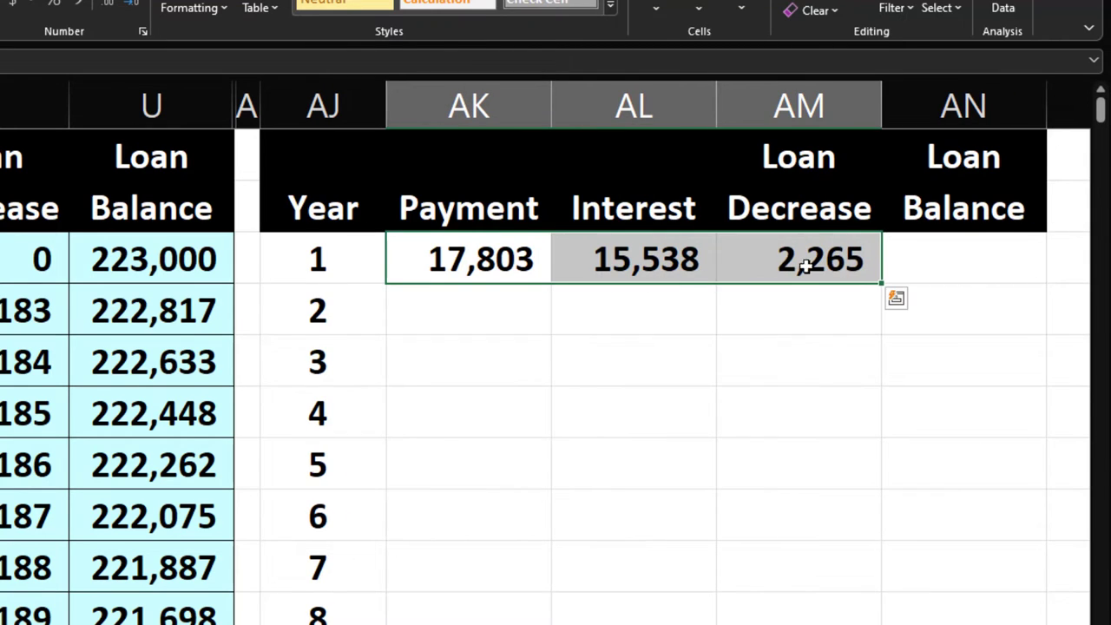
{"action": "double_click", "coordinate": [880, 284]}
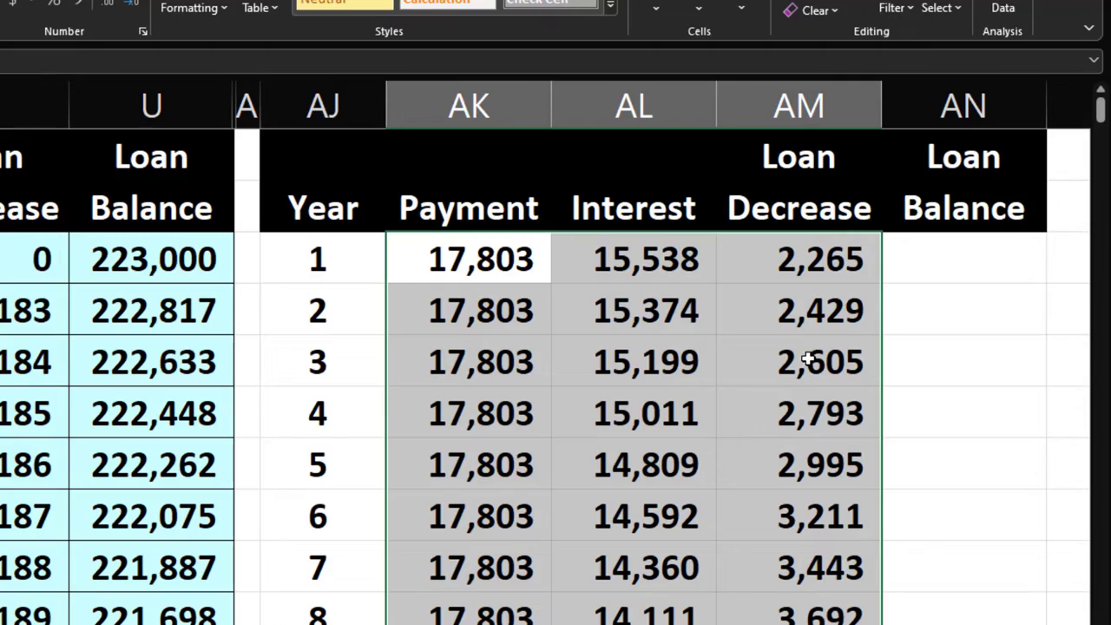
{"action": "scroll", "coordinate": [807, 358], "scroll_direction": "down", "scroll_amount": 9}
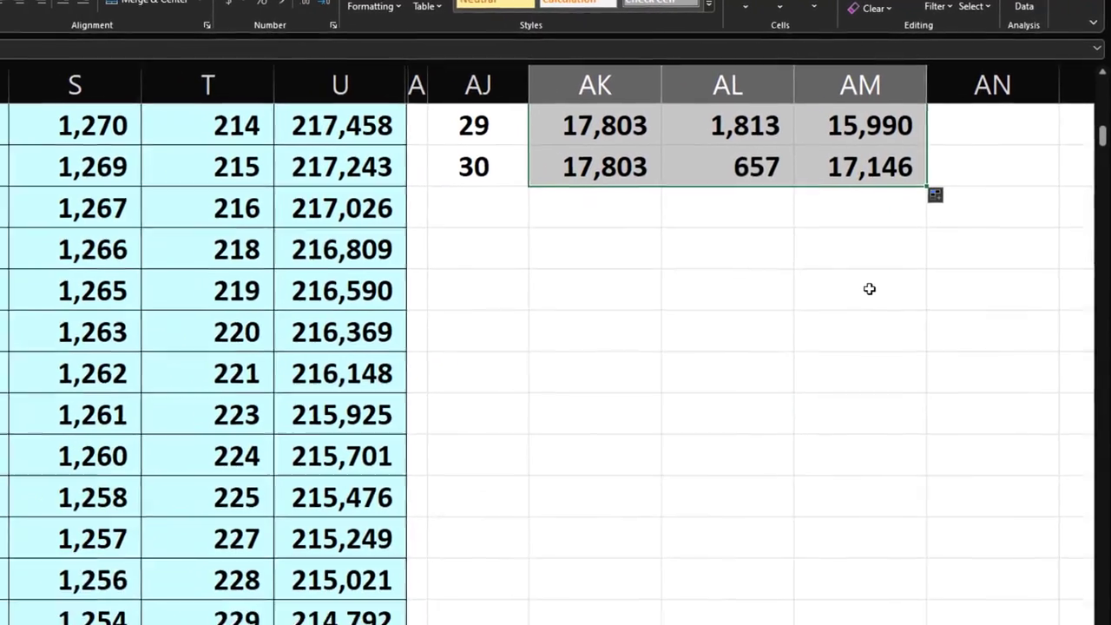
{"action": "scroll", "coordinate": [874, 282], "scroll_direction": "up", "scroll_amount": 10}
Step: Enter the year 1 loan balance in AN3 as =MINIFS(U:U,P:P,AJ3)
{"action": "left_click", "coordinate": [960, 206]}
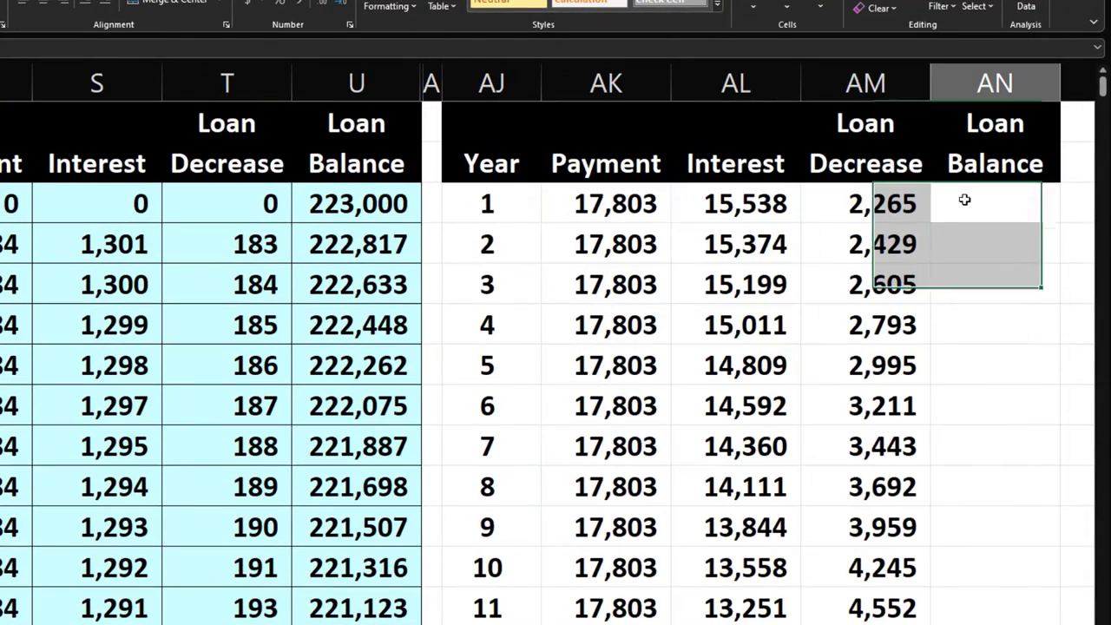
{"action": "type", "text": "="}
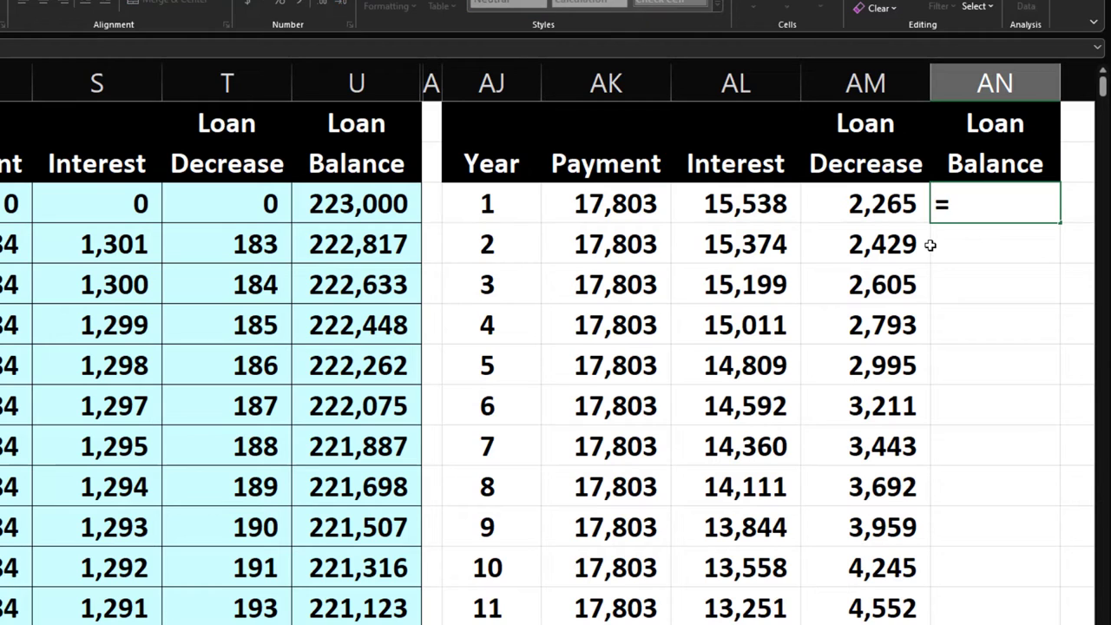
{"action": "type", "text": "minif"}
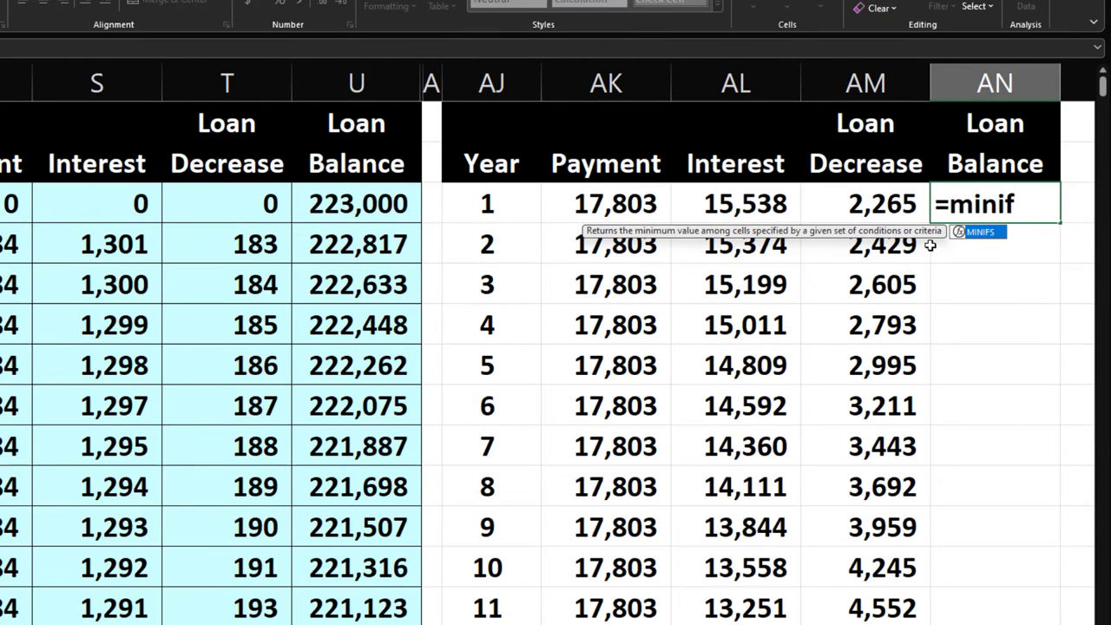
{"action": "type", "text": "s("}
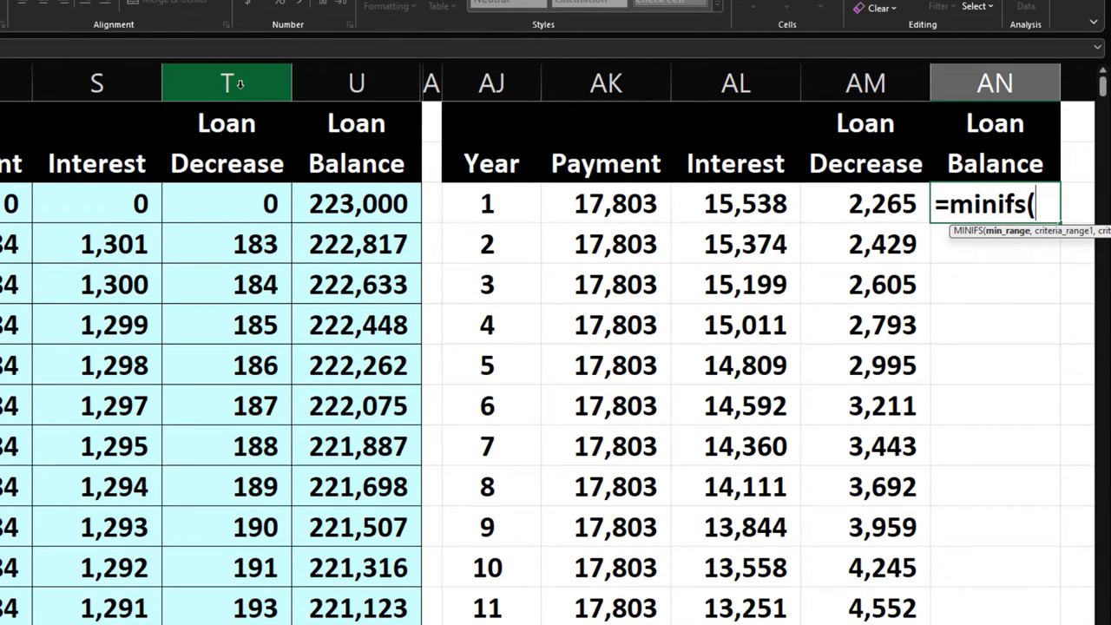
{"action": "left_click", "coordinate": [357, 83]}
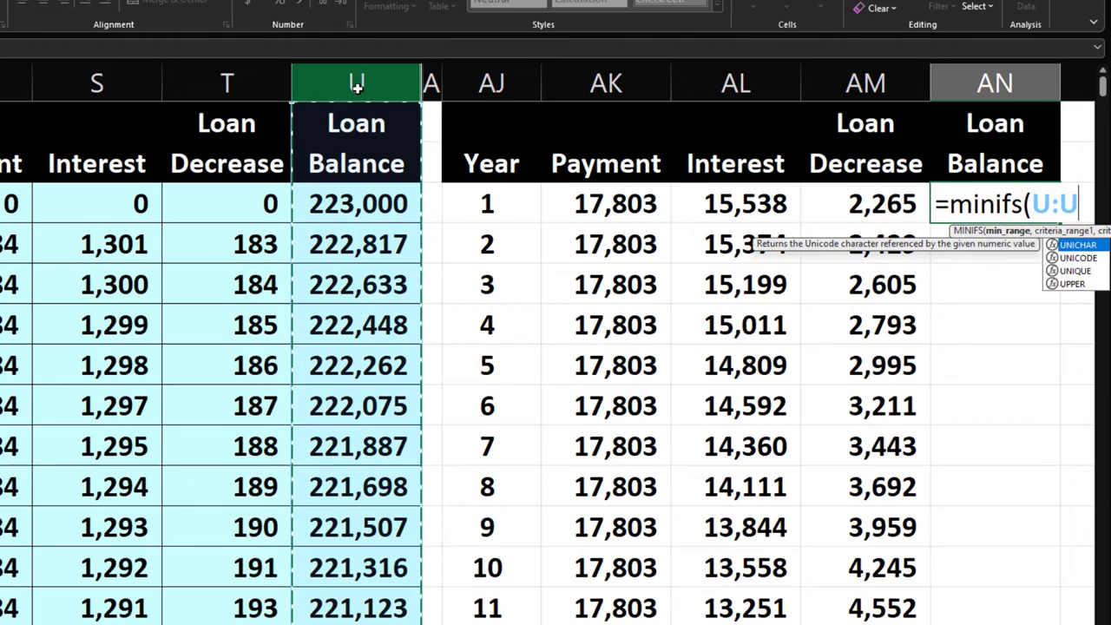
{"action": "type", "text": ","}
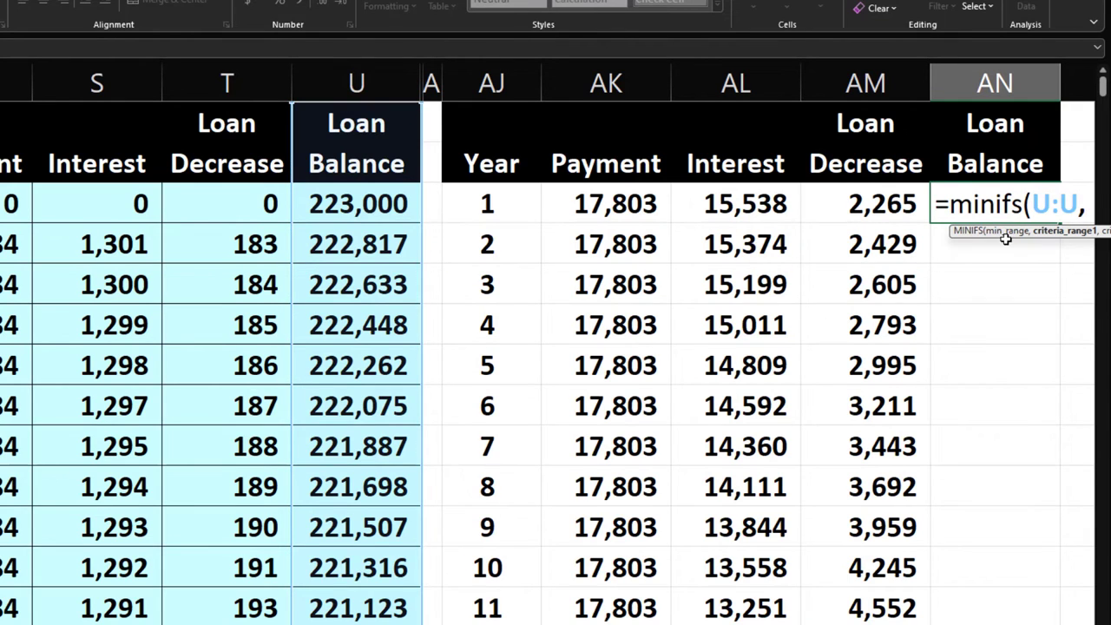
{"action": "left_click_drag", "start_coordinate": [981, 246], "coordinate": [922, 265]}
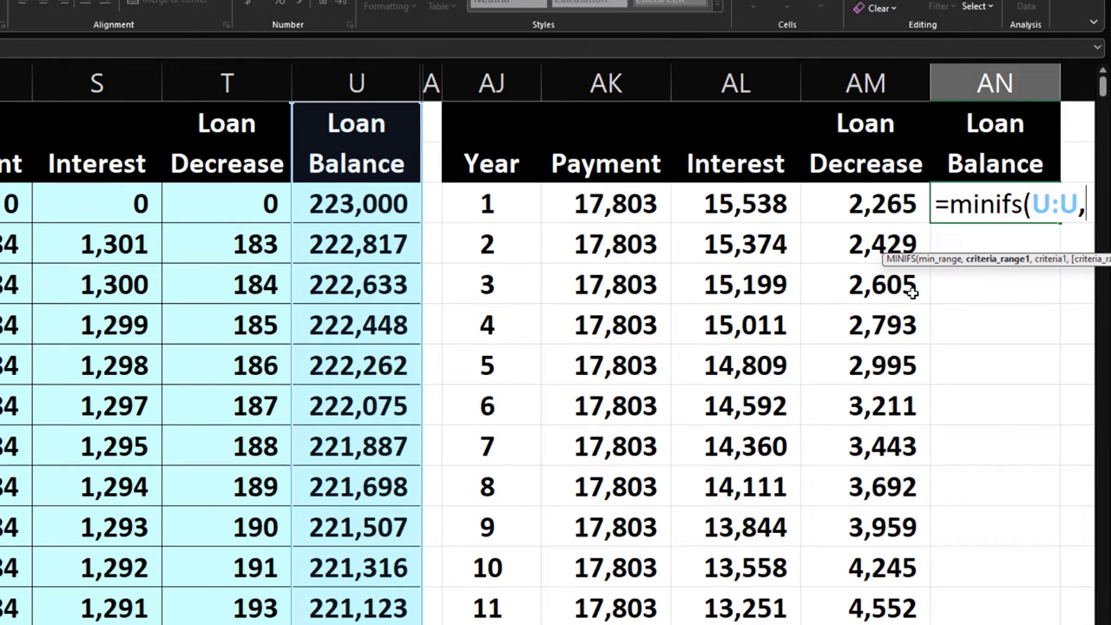
{"action": "type", "text": "P:P"}
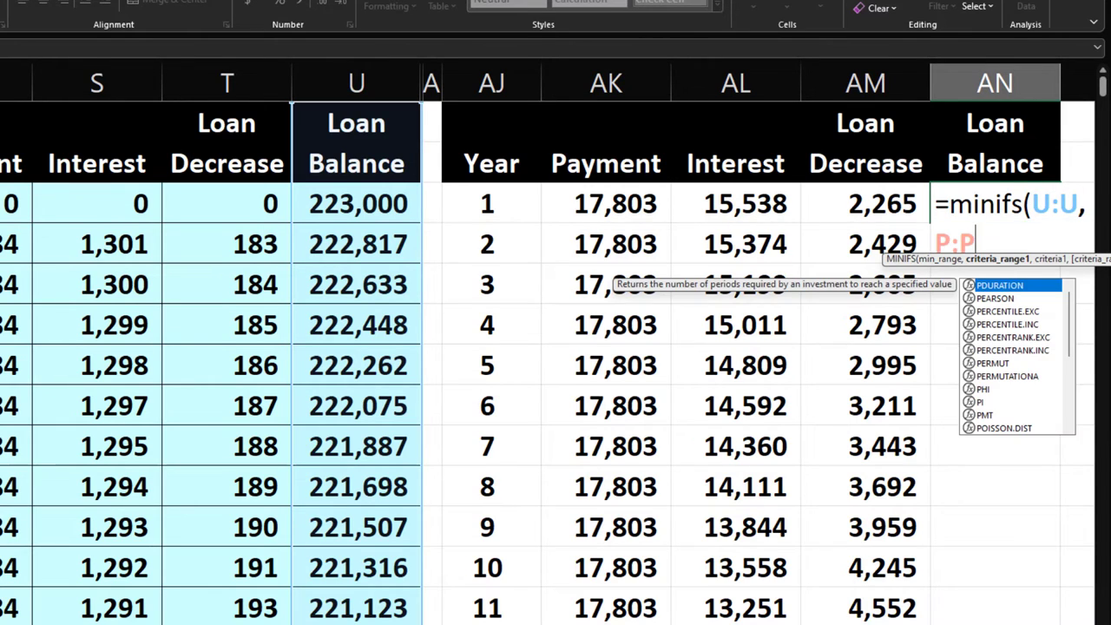
{"action": "type", "text": ","}
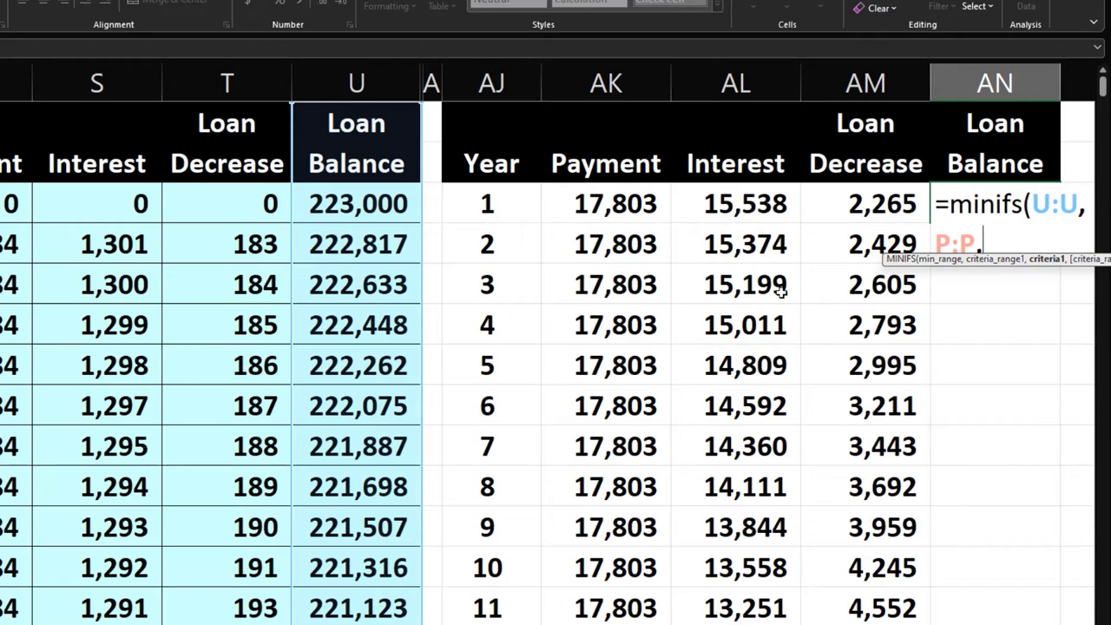
{"action": "left_click", "coordinate": [512, 204]}
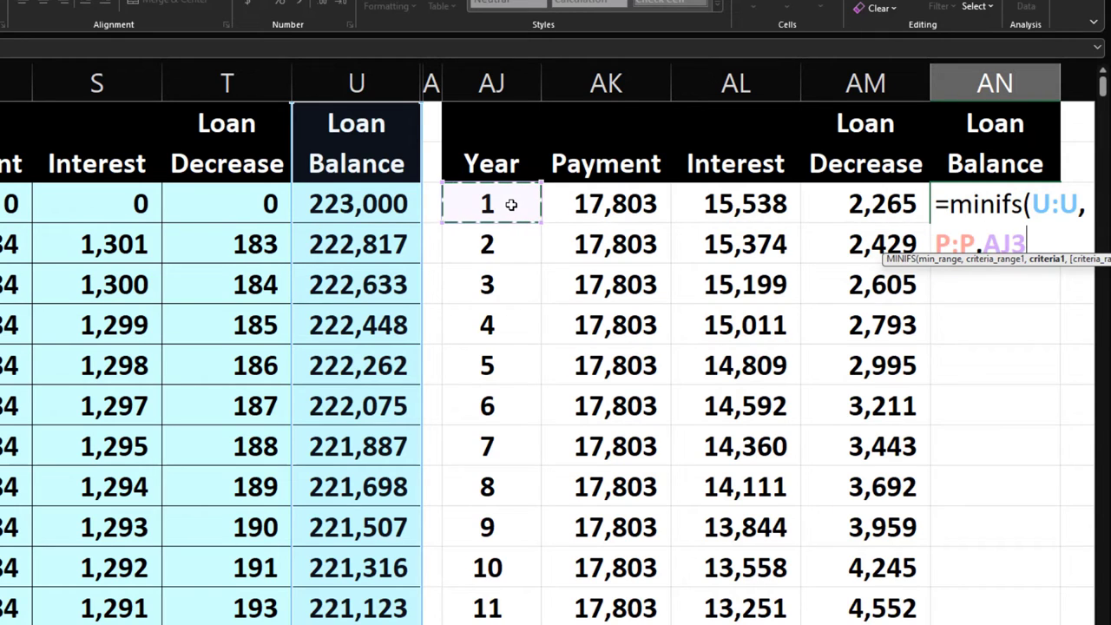
{"action": "key", "text": "Return"}
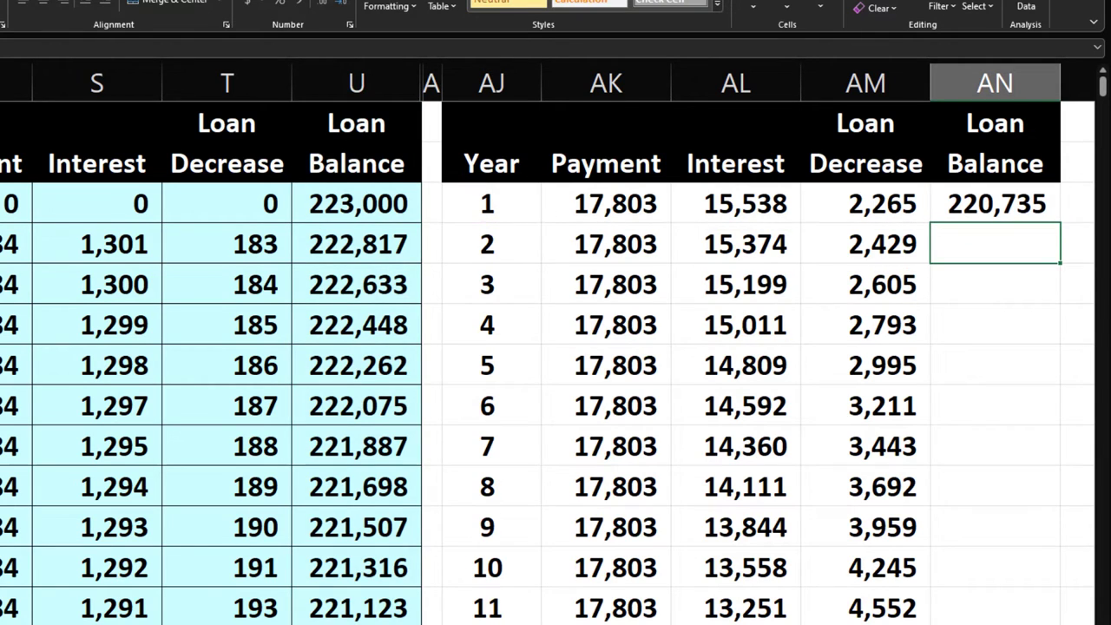
Step: Fill the AN3 balance formula down through year 30 and compare the year 1 balance with the monthly Loan Balance column U
{"action": "left_click", "coordinate": [1051, 201]}
{"action": "double_click", "coordinate": [1061, 224]}
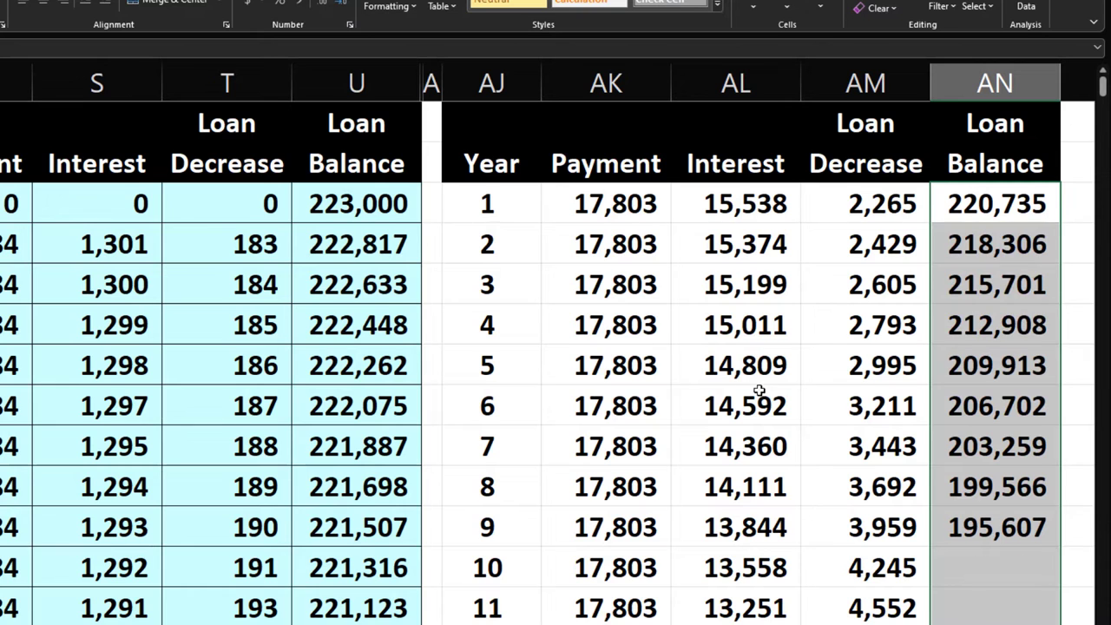
{"action": "scroll", "coordinate": [717, 397], "scroll_direction": "down", "scroll_amount": 3}
{"action": "scroll", "coordinate": [717, 397], "scroll_direction": "up", "scroll_amount": 3}
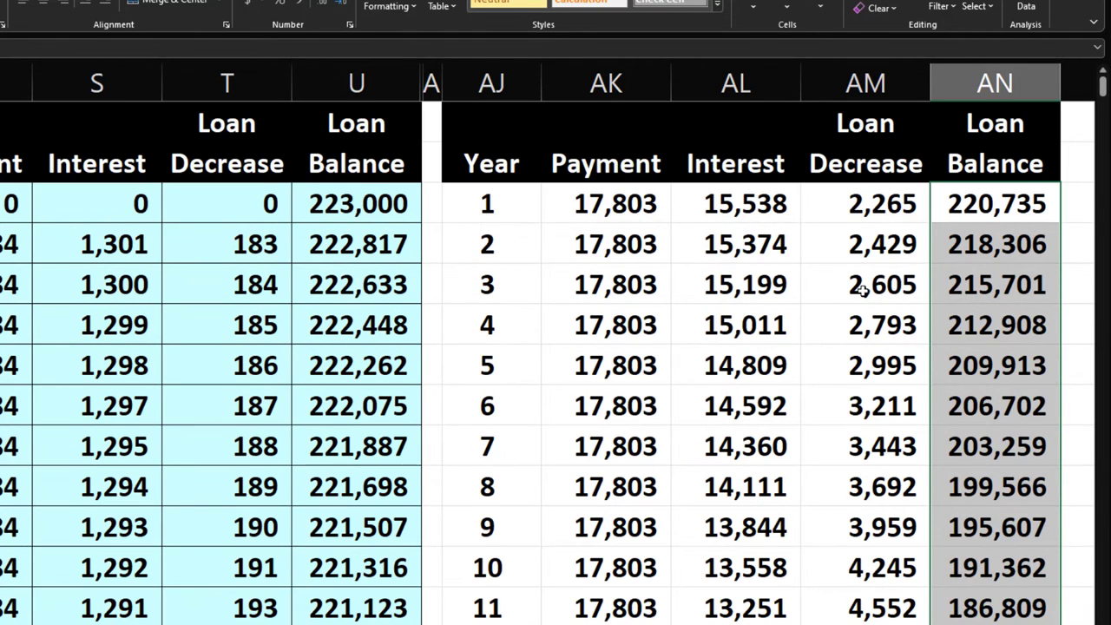
{"action": "left_click", "coordinate": [952, 202]}
{"action": "scroll", "coordinate": [325, 486], "scroll_direction": "down", "scroll_amount": 1}
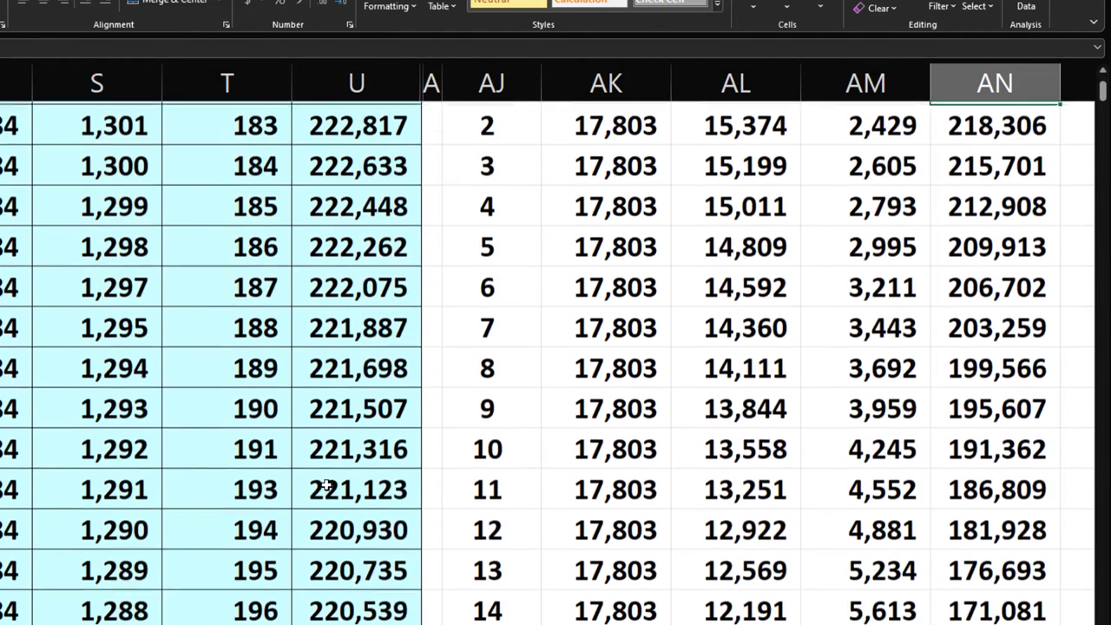
{"action": "left_click", "coordinate": [323, 573]}
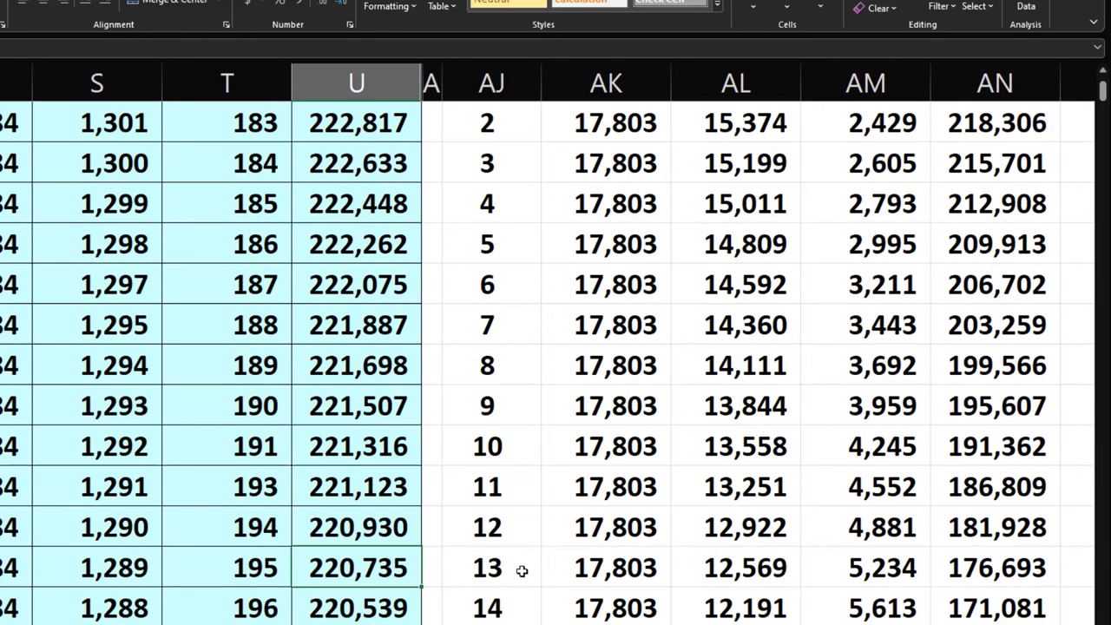
{"action": "scroll", "coordinate": [650, 533], "scroll_direction": "up", "scroll_amount": 2}
Step: Label AJ33 Total below year 30 and sum the yearly payments AK3:AK32 in AK33
{"action": "scroll", "coordinate": [649, 538], "scroll_direction": "down", "scroll_amount": 4}
{"action": "scroll", "coordinate": [650, 539], "scroll_direction": "down", "scroll_amount": 4}
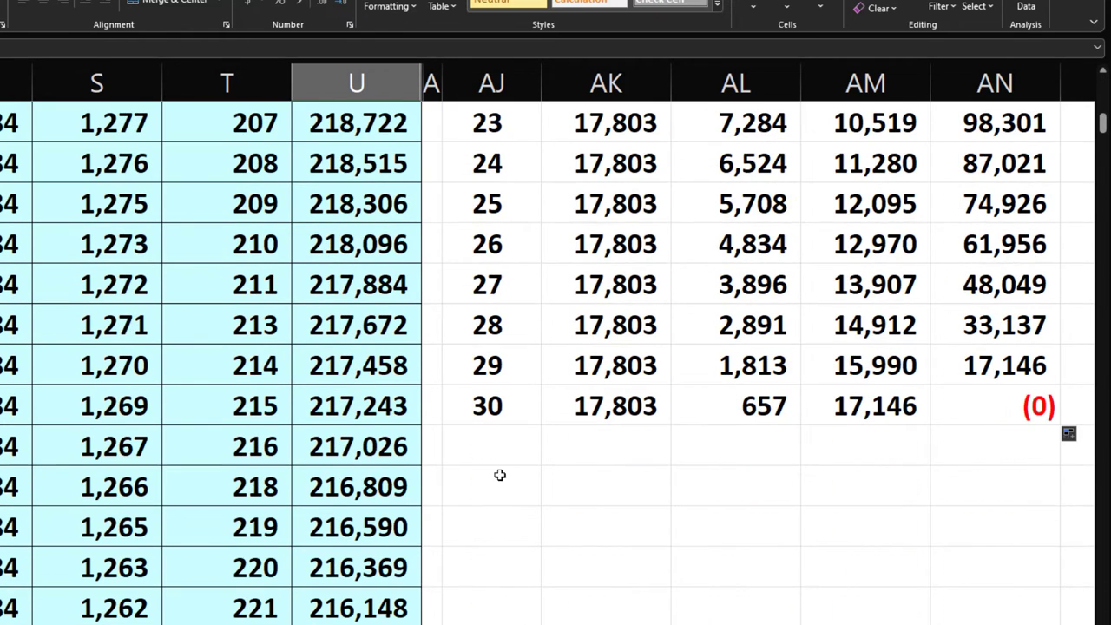
{"action": "left_click", "coordinate": [475, 449]}
{"action": "type", "text": "Total"}
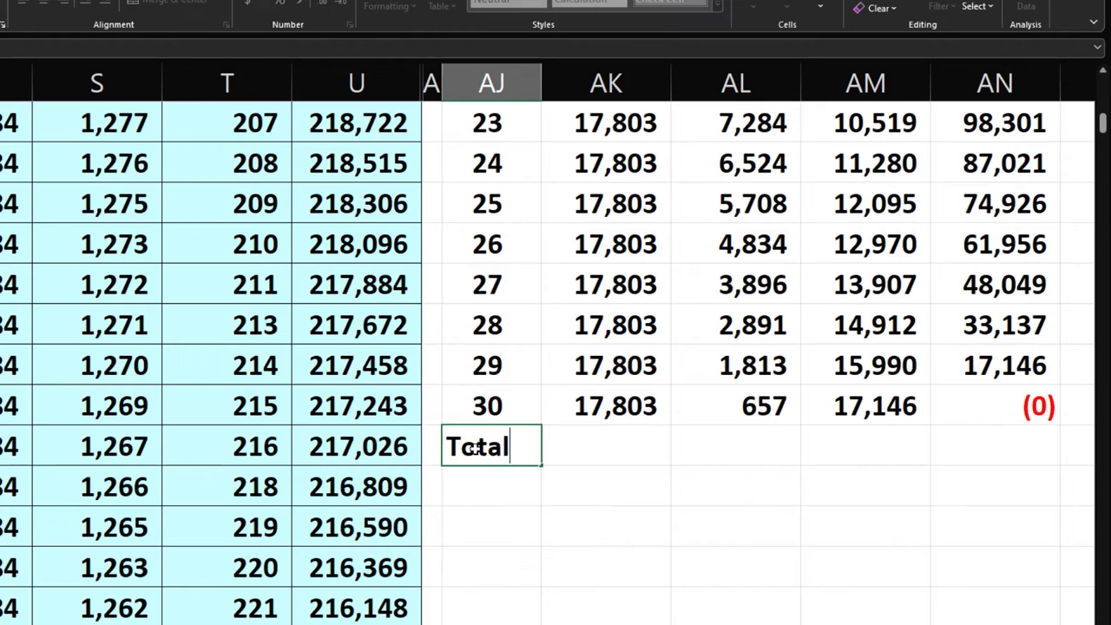
{"action": "key", "text": "Tab"}
{"action": "type", "text": "=sum("}
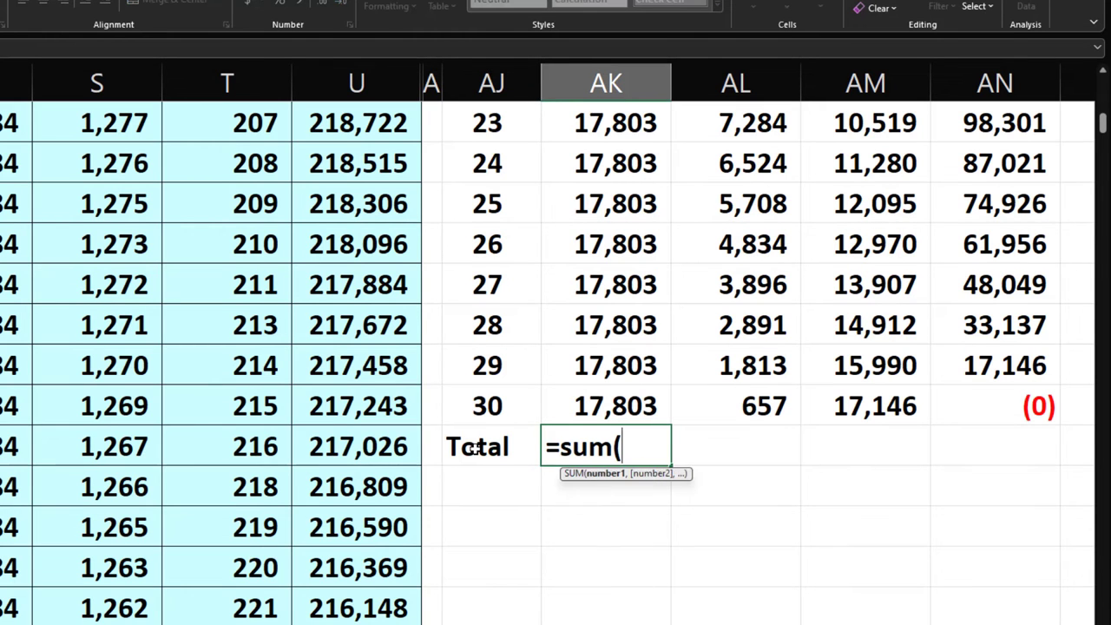
{"action": "key", "text": "Up"}
{"action": "key", "text": "shift+Up"}
{"action": "key", "text": "shift+Up"}
{"action": "key", "text": "shift+Up"}
{"action": "key", "text": "shift+Up"}
{"action": "key", "text": "shift+Up"}
{"action": "key", "text": "shift+Up"}
{"action": "key", "text": "shift+Up"}
{"action": "key", "text": "shift+Up"}
{"action": "key", "text": "shift+Up"}
{"action": "key", "text": "shift+Up"}
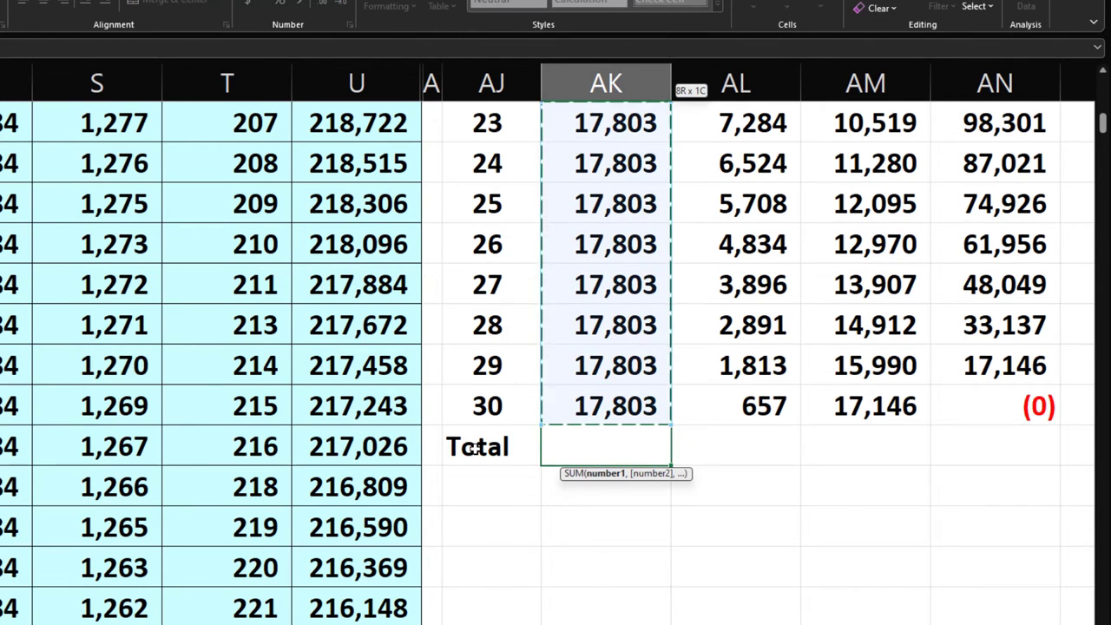
{"action": "key", "text": "shift+Up"}
{"action": "key", "text": "shift+Up"}
{"action": "key", "text": "shift+Up"}
{"action": "key", "text": "shift+Up"}
{"action": "key", "text": "shift+Up"}
{"action": "key", "text": "shift+Up"}
{"action": "key", "text": "shift+Up"}
{"action": "key", "text": "shift+Up"}
{"action": "key", "text": "shift+Up"}
{"action": "key", "text": "shift+Up"}
{"action": "key", "text": "shift+Up"}
{"action": "key", "text": "shift+Up"}
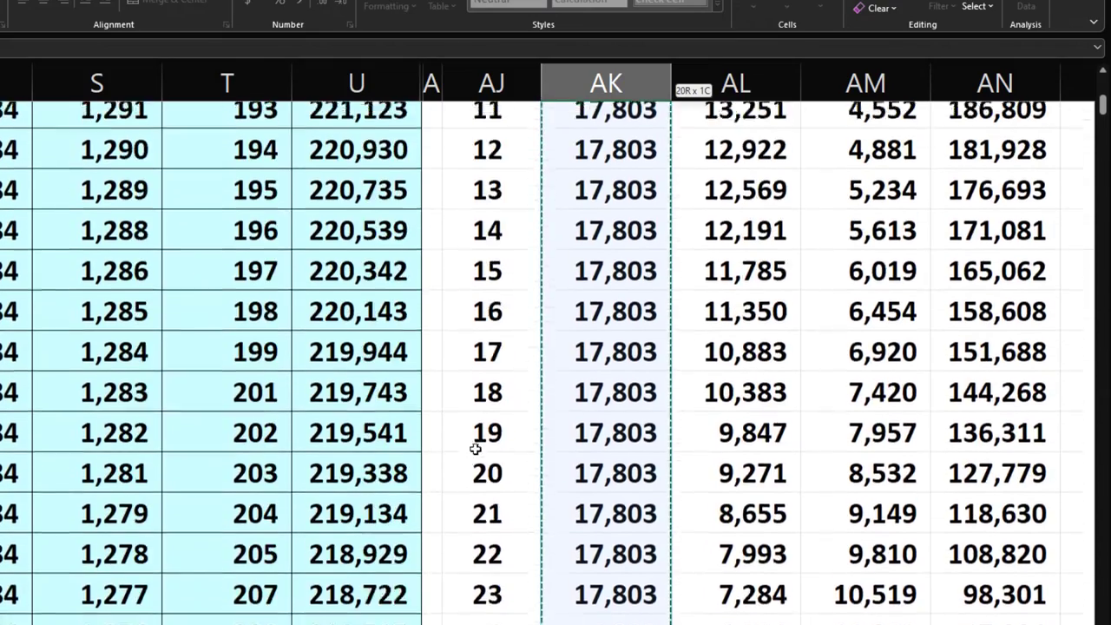
{"action": "key", "text": "shift+Up"}
{"action": "key", "text": "shift+Up"}
{"action": "key", "text": "shift+Up"}
{"action": "key", "text": "shift+Up"}
{"action": "key", "text": "shift+Up"}
{"action": "key", "text": "shift+Up"}
{"action": "key", "text": "shift+Up"}
{"action": "key", "text": "shift+Up"}
{"action": "key", "text": "shift+Up"}
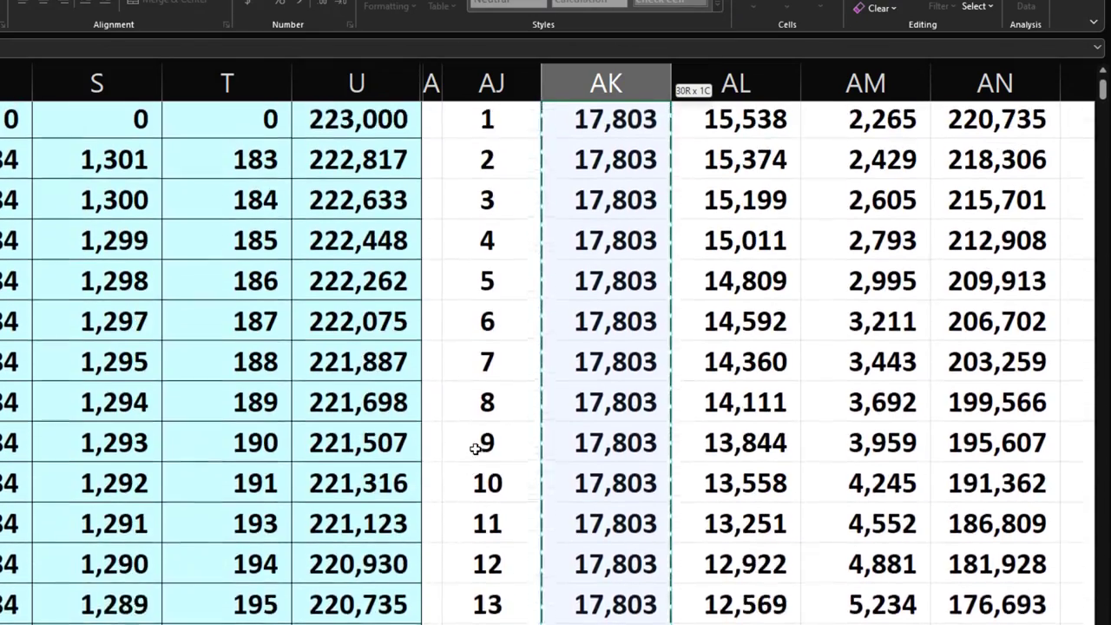
{"action": "key", "text": "Return"}
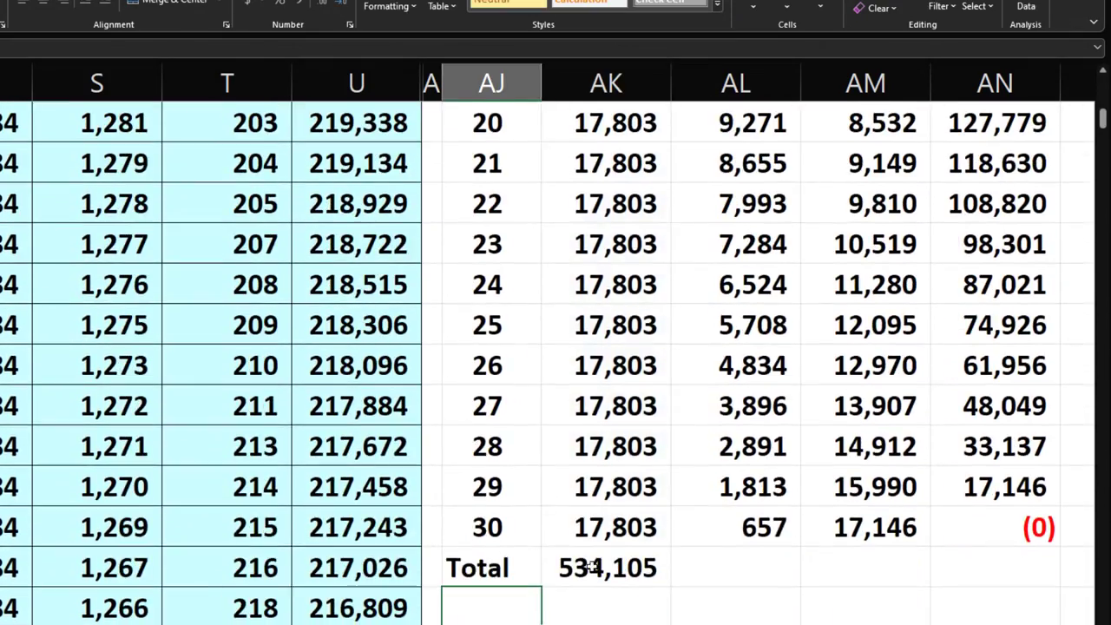
Step: Copy the payment total across to AL33:AN33, then clear the loan balance total in AN33
{"action": "left_click", "coordinate": [645, 569]}
{"action": "left_click_drag", "start_coordinate": [672, 590], "coordinate": [1012, 576]}
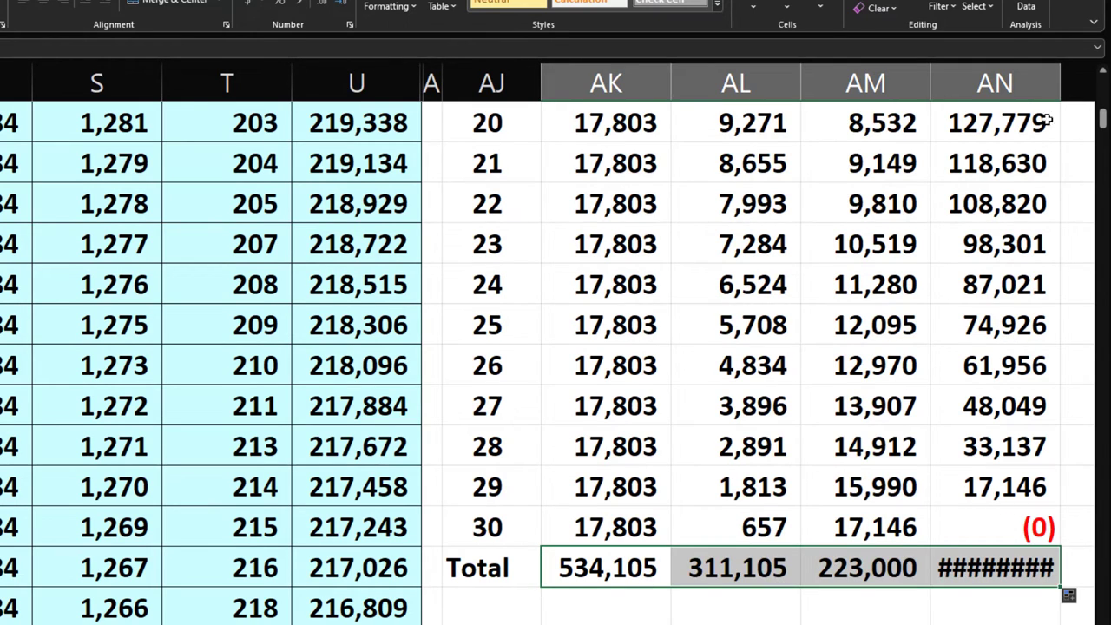
{"action": "left_click", "coordinate": [990, 560]}
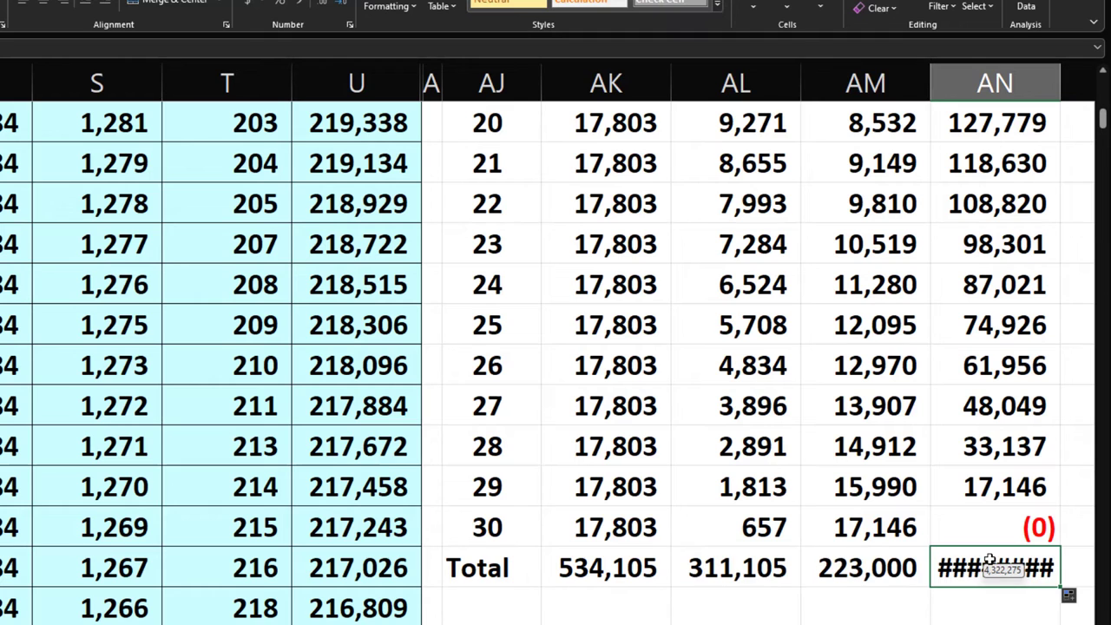
{"action": "key", "text": "Delete"}
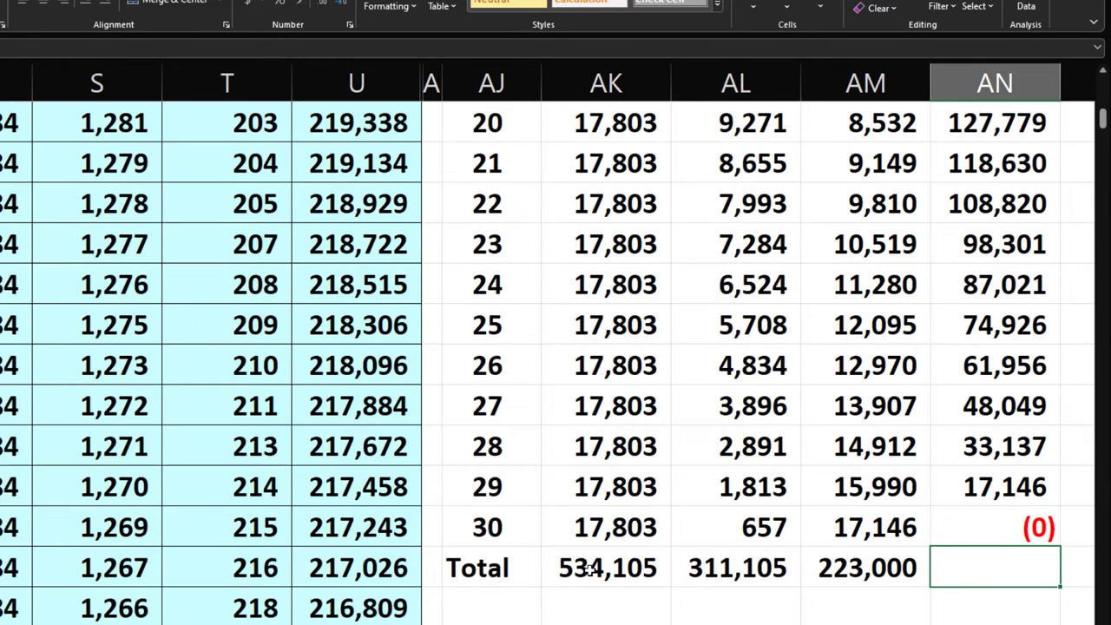
Step: Apply cell borders and the light blue fill to the yearly table AJ3:AN33
{"action": "left_click_drag", "start_coordinate": [473, 569], "coordinate": [940, 201]}
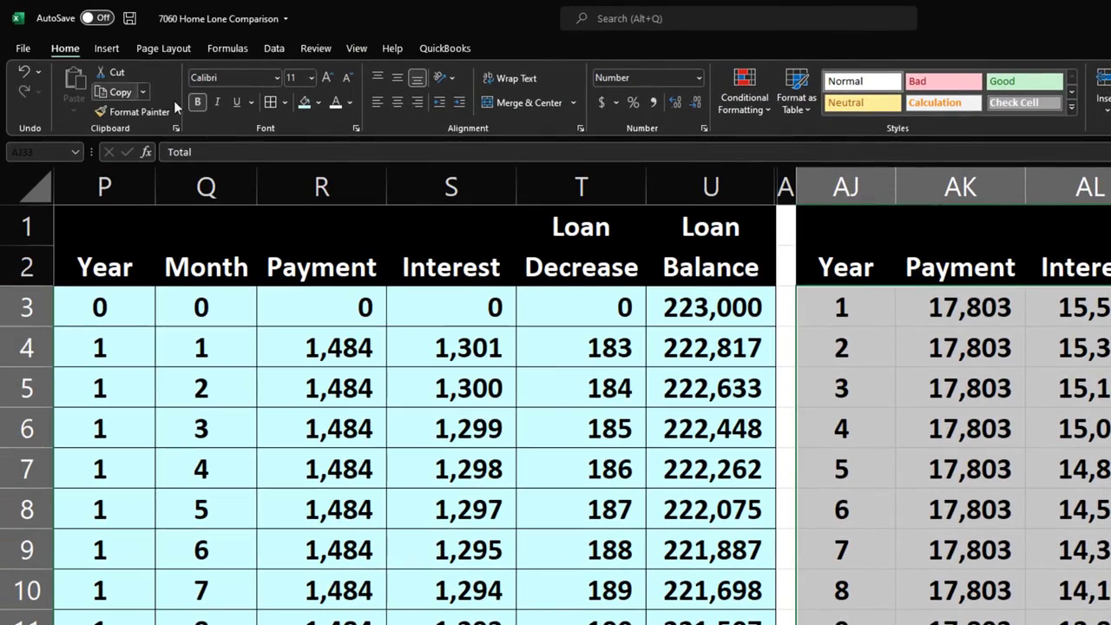
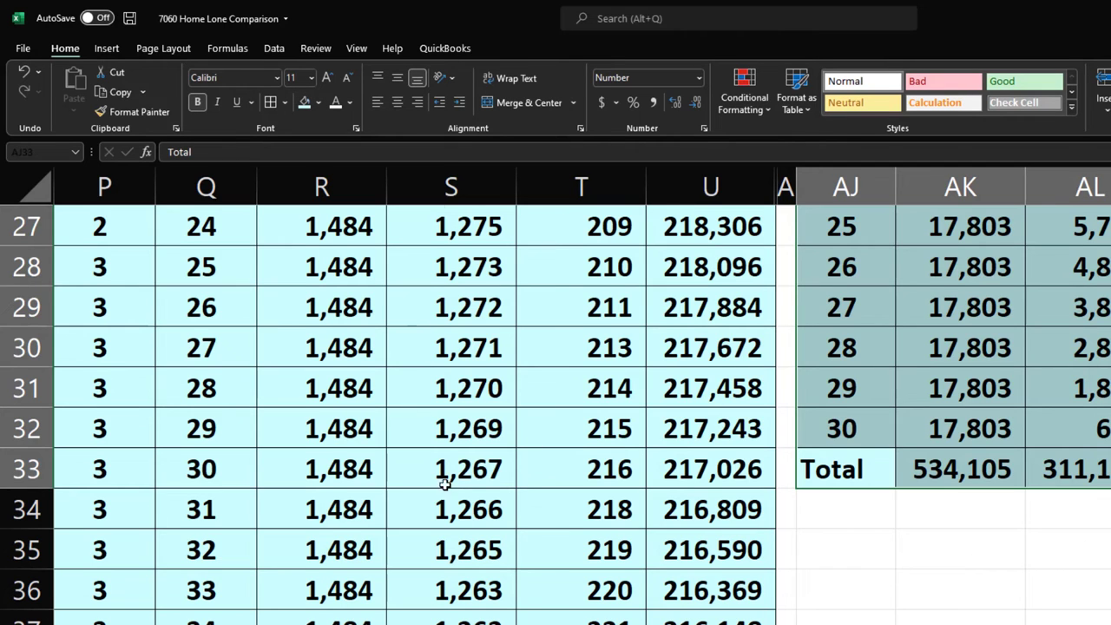
{"action": "scroll", "coordinate": [272, 495], "scroll_direction": "up", "scroll_amount": 9}
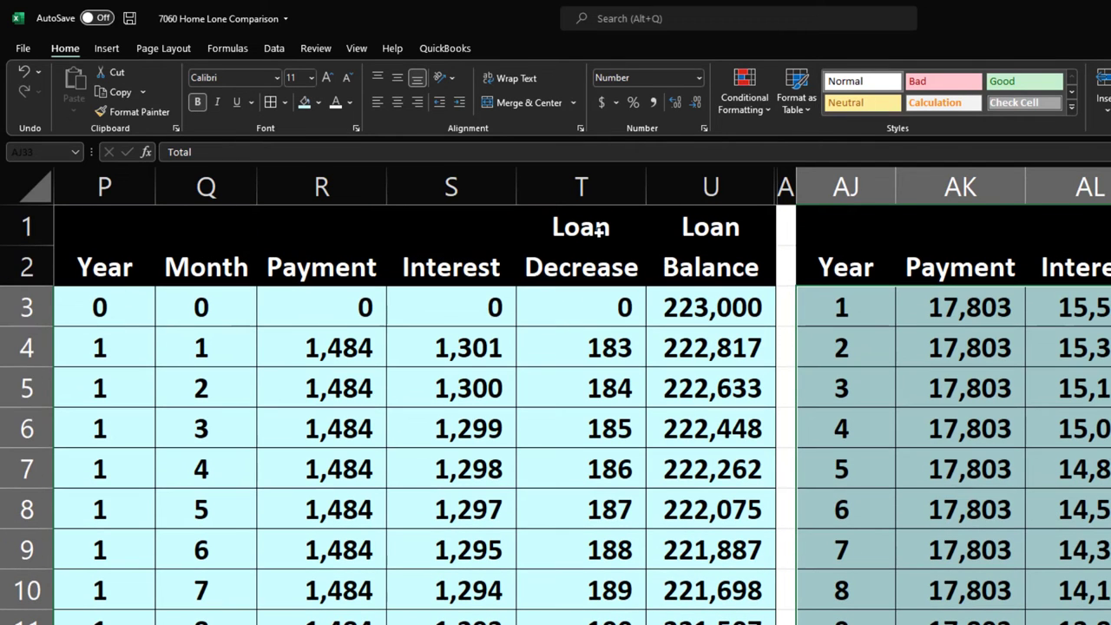
Step: Insert a PivotTable from the monthly amortization range P2:U363 into the existing worksheet at cell AJ35
{"action": "left_click", "coordinate": [599, 228]}
{"action": "left_click_drag", "start_coordinate": [132, 262], "coordinate": [769, 624]}
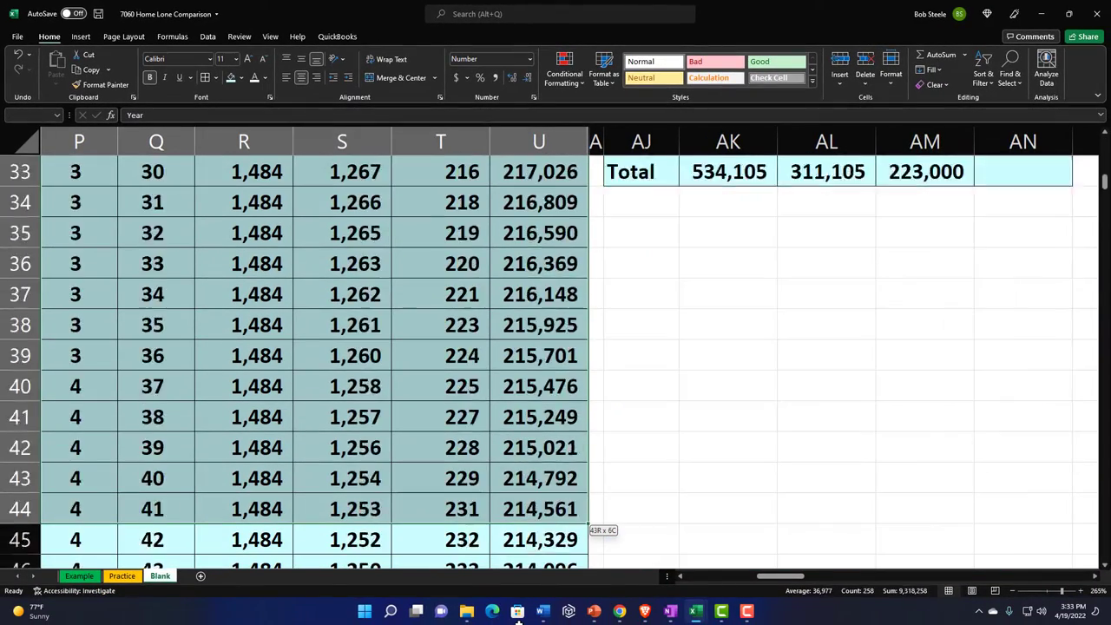
{"action": "left_click_drag", "start_coordinate": [519, 622], "coordinate": [511, 519]}
{"action": "scroll", "coordinate": [701, 391], "scroll_direction": "up", "scroll_amount": 20}
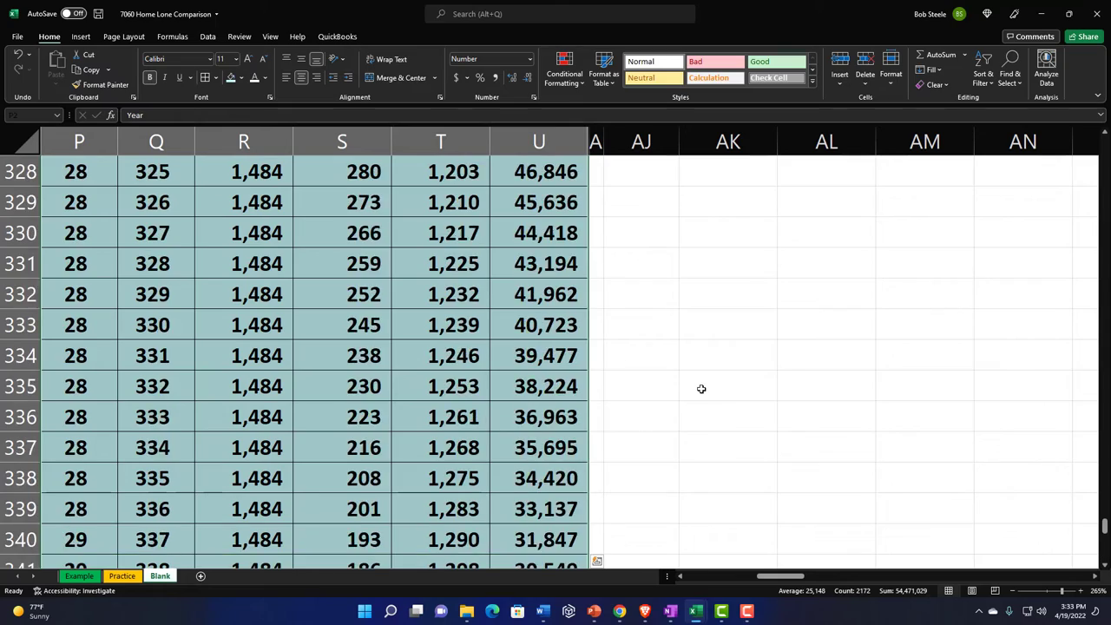
{"action": "scroll", "coordinate": [701, 382], "scroll_direction": "up", "scroll_amount": 20}
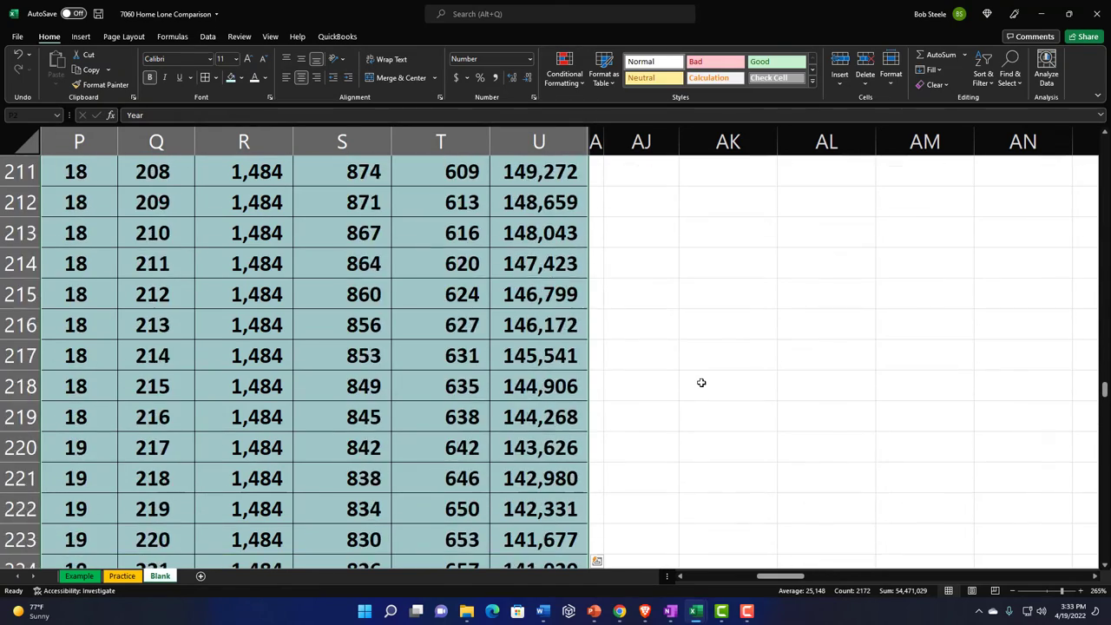
{"action": "scroll", "coordinate": [701, 382], "scroll_direction": "up", "scroll_amount": 20}
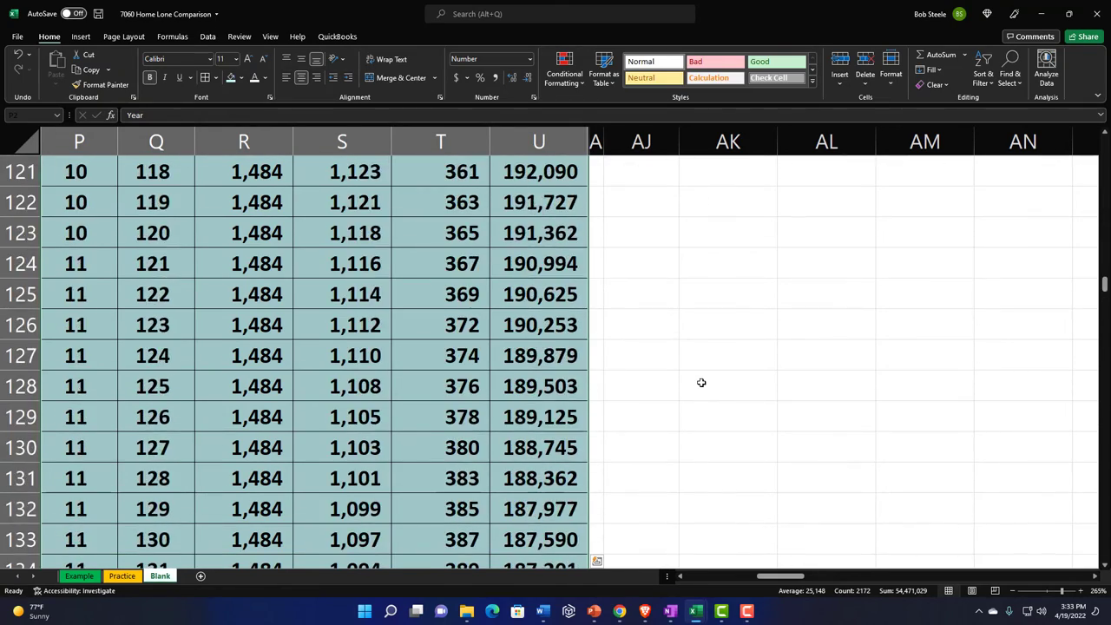
{"action": "scroll", "coordinate": [702, 382], "scroll_direction": "up", "scroll_amount": 9}
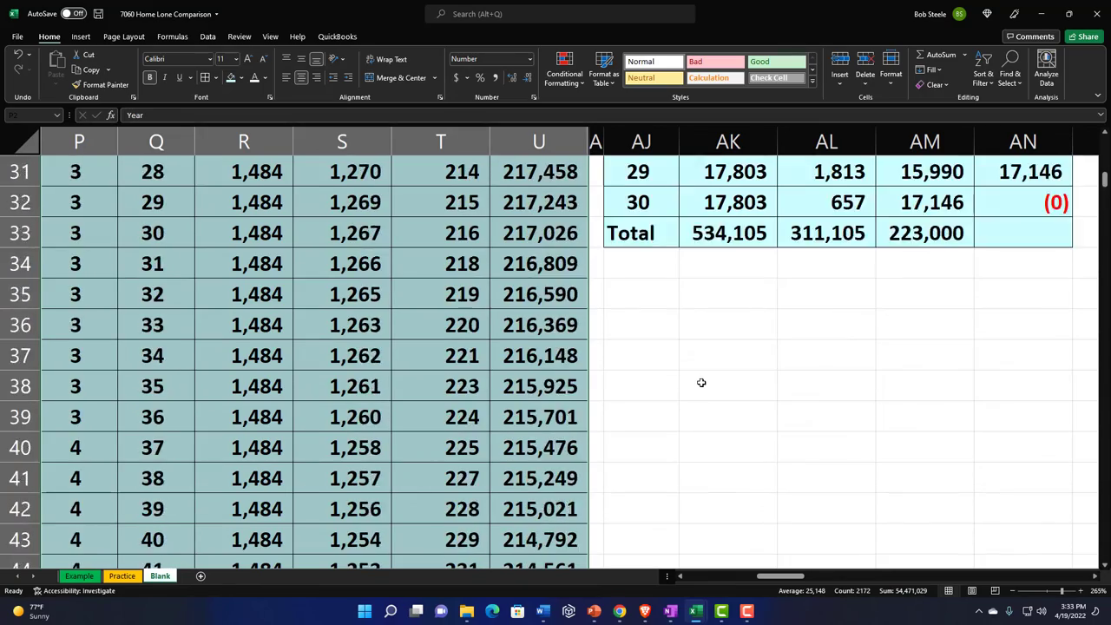
{"action": "scroll", "coordinate": [686, 408], "scroll_direction": "down", "scroll_amount": 3}
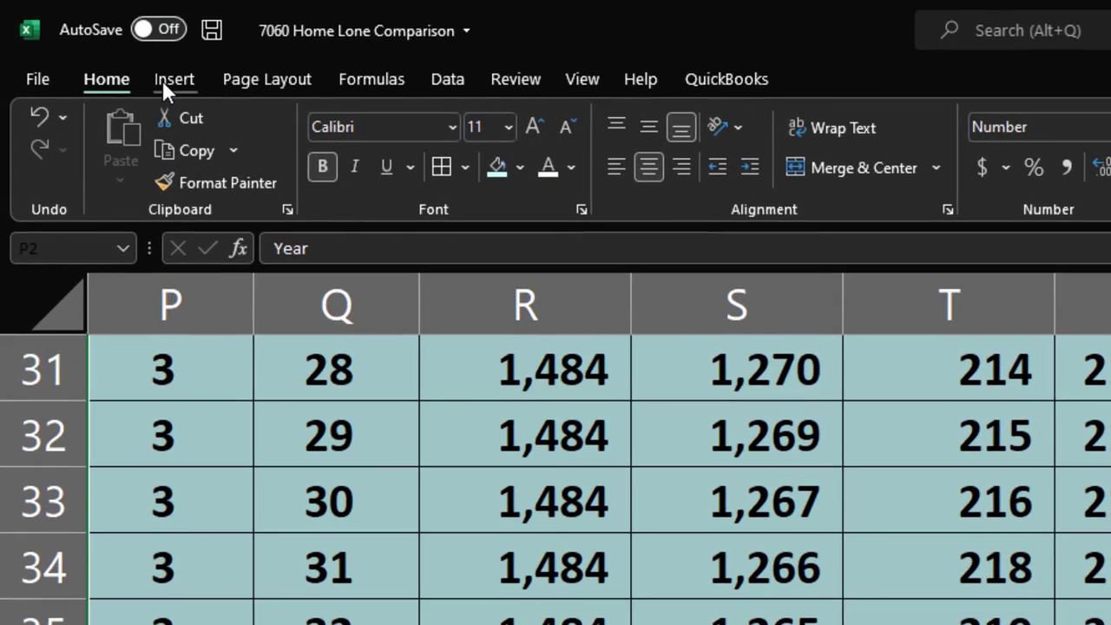
{"action": "left_click", "coordinate": [162, 80]}
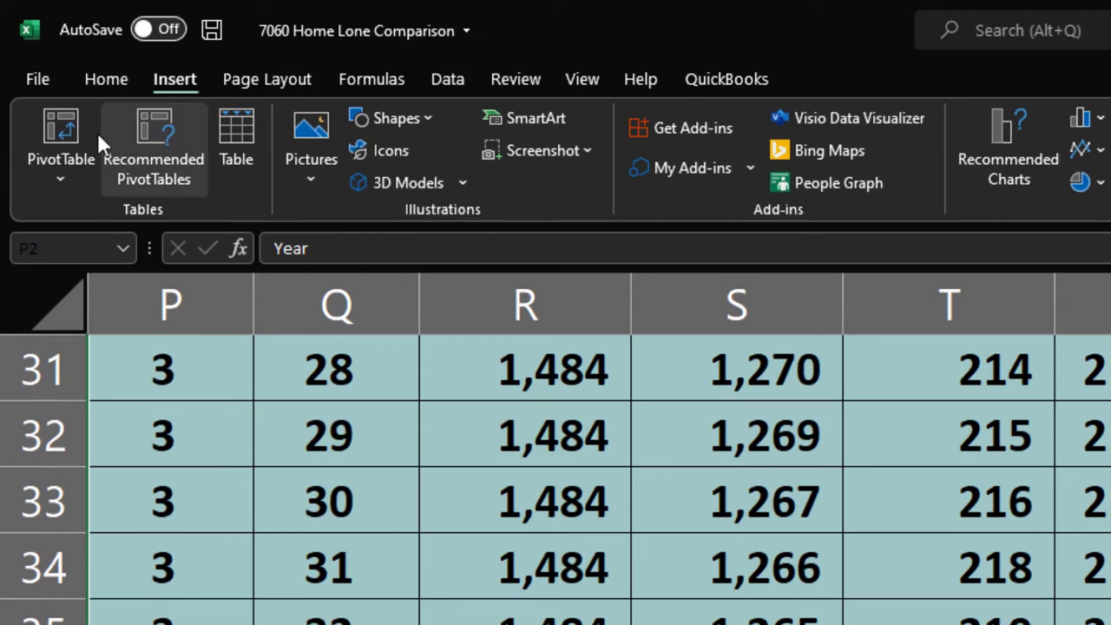
{"action": "left_click", "coordinate": [62, 133]}
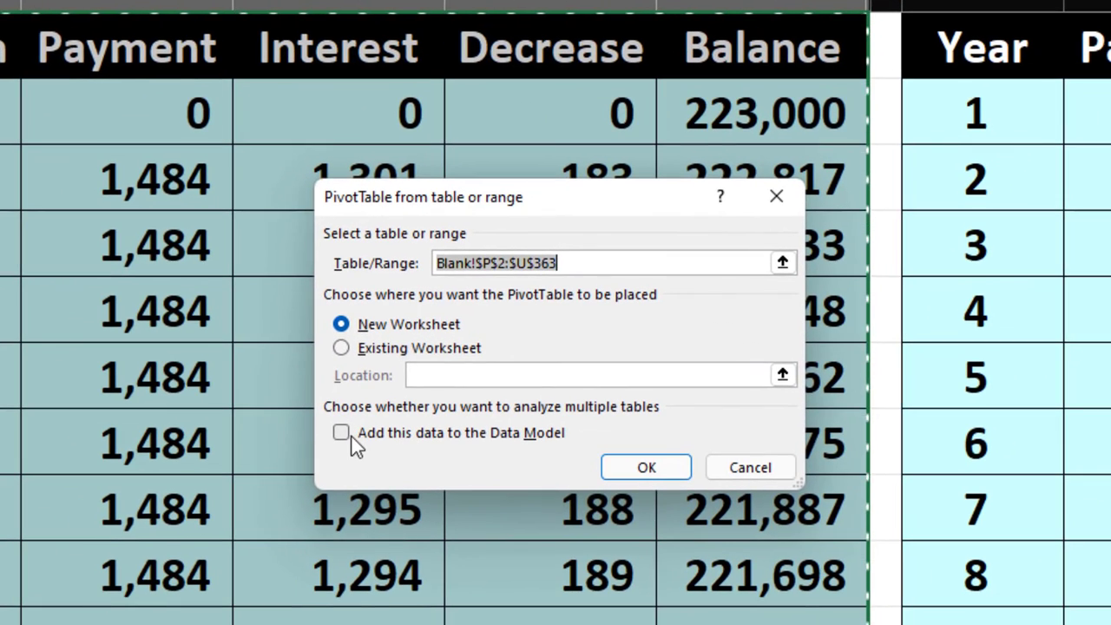
{"action": "left_click", "coordinate": [341, 348]}
{"action": "scroll", "coordinate": [882, 385], "scroll_direction": "down", "scroll_amount": 10}
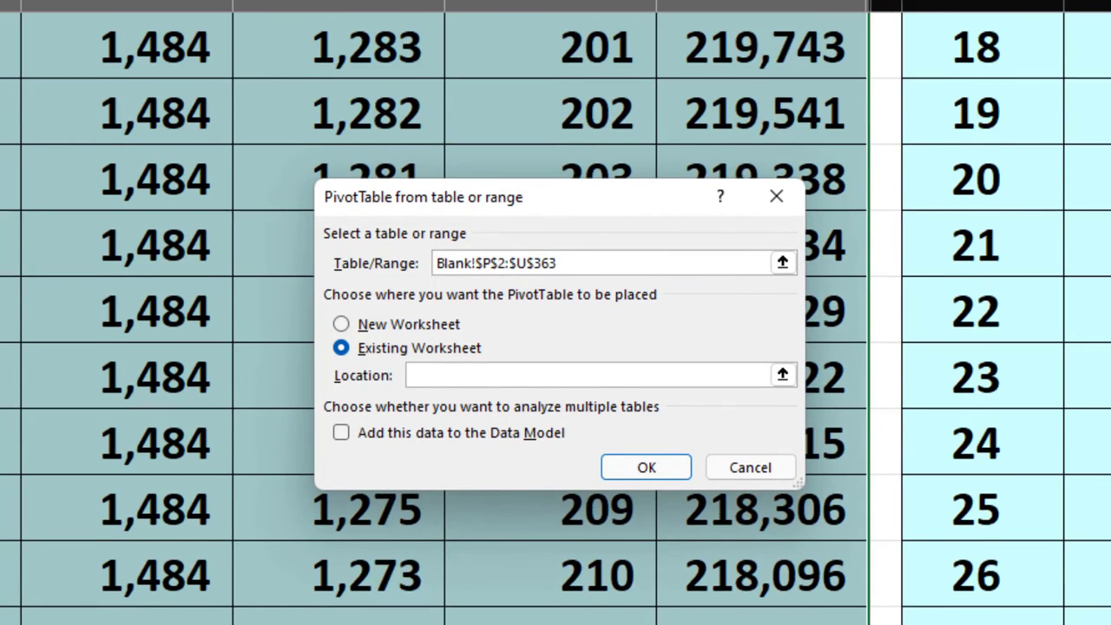
{"action": "left_click", "coordinate": [987, 228]}
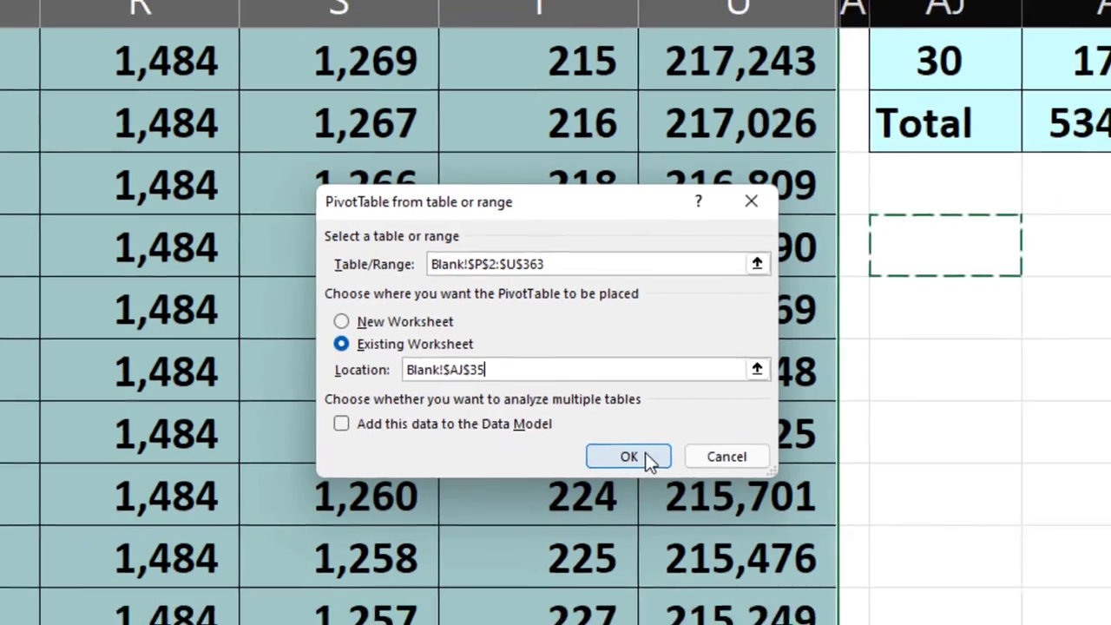
{"action": "left_click", "coordinate": [647, 467]}
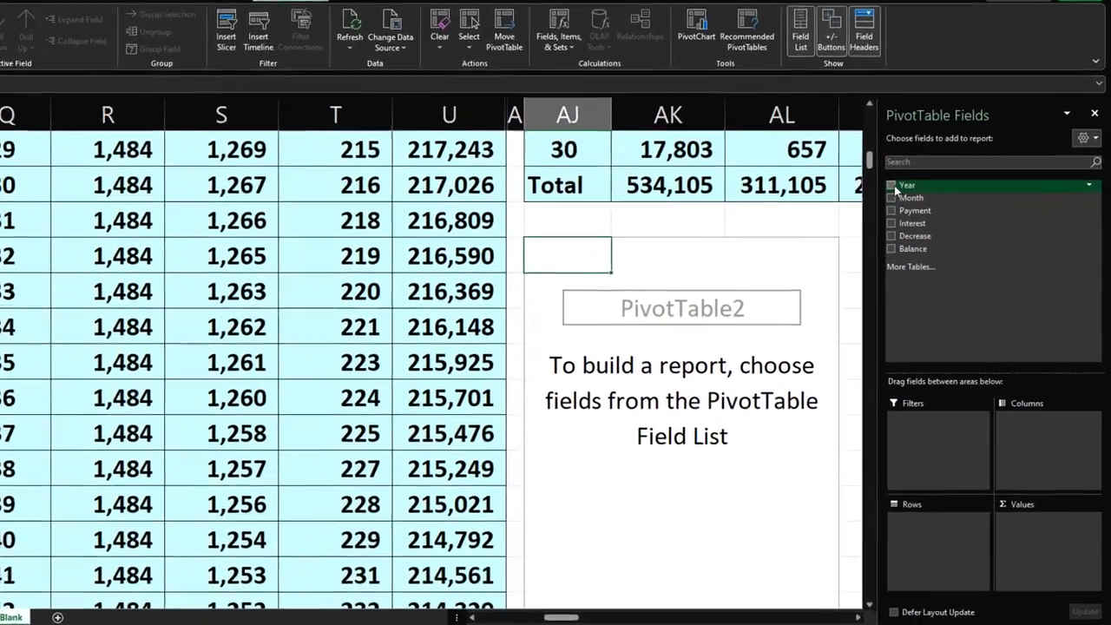
Step: Place Year in the PivotTable's rows and add Payment, Interest, Decrease and Balance as summed values
{"action": "left_click", "coordinate": [921, 202]}
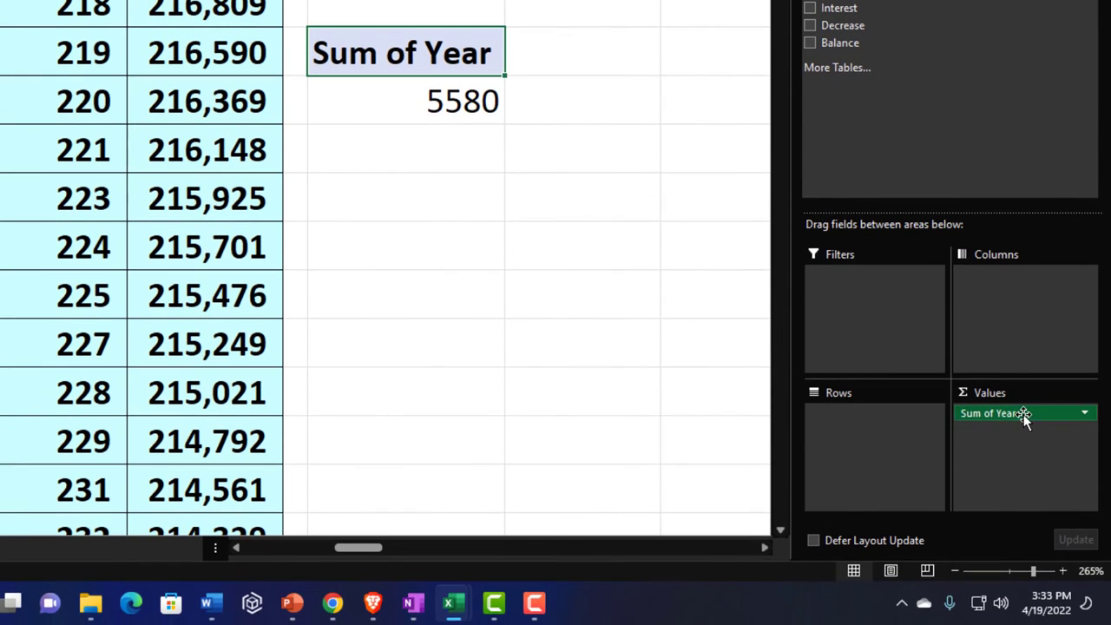
{"action": "left_click_drag", "start_coordinate": [1023, 596], "coordinate": [942, 614]}
{"action": "left_click_drag", "start_coordinate": [942, 428], "coordinate": [935, 432]}
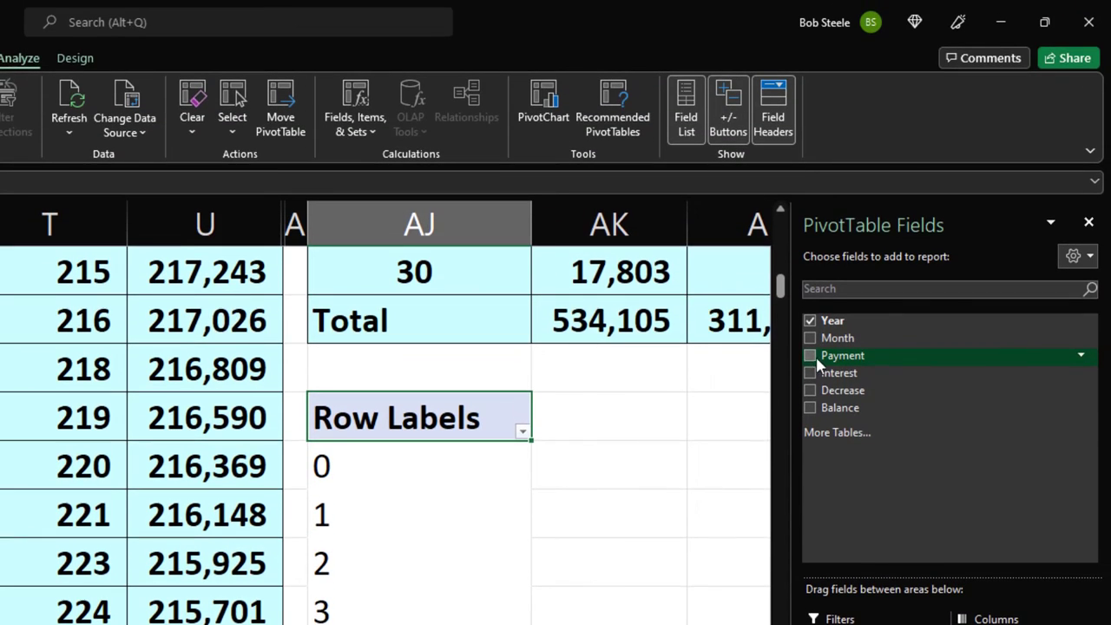
{"action": "left_click", "coordinate": [810, 357]}
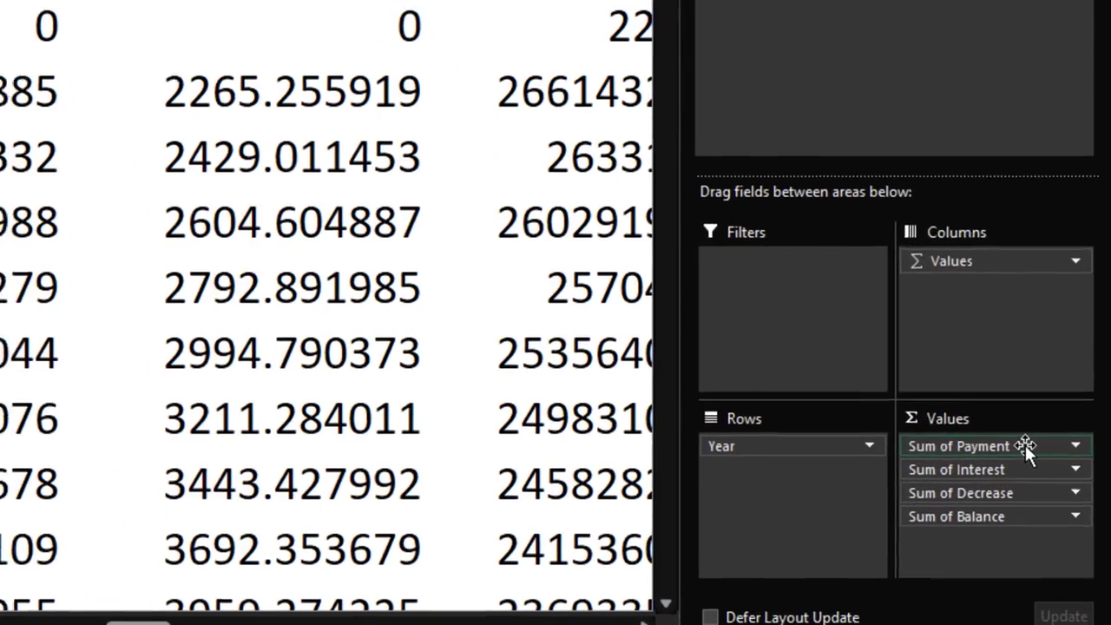
Step: Format the PivotTable's Sum of Payment as Currency with red bracketed negatives, no symbol and 0 decimal places
{"action": "left_click", "coordinate": [1065, 534]}
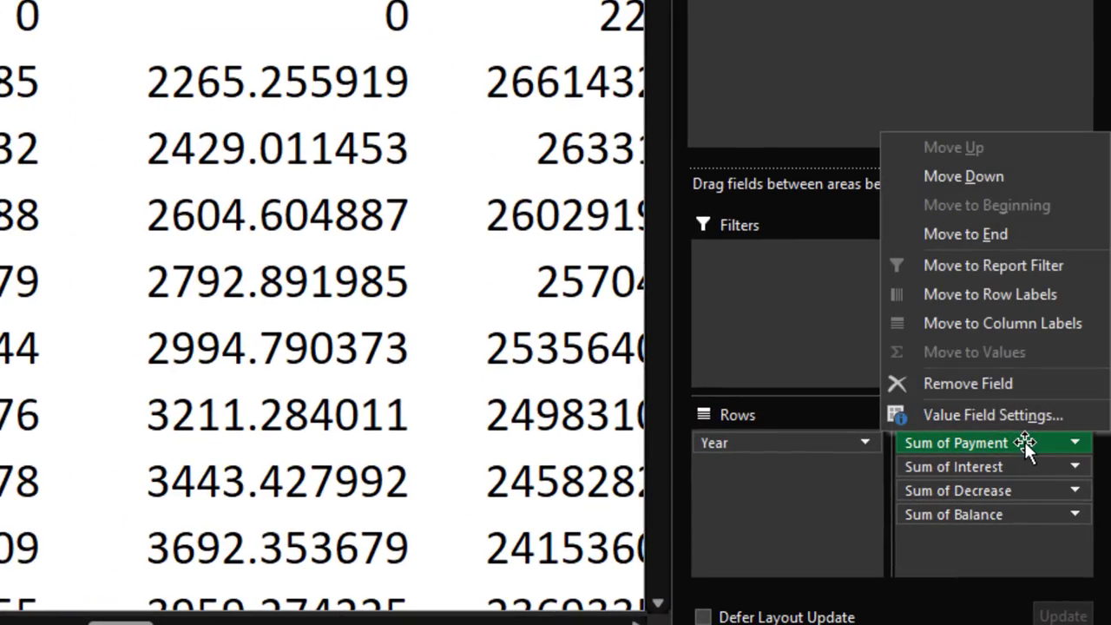
{"action": "left_click", "coordinate": [1007, 418]}
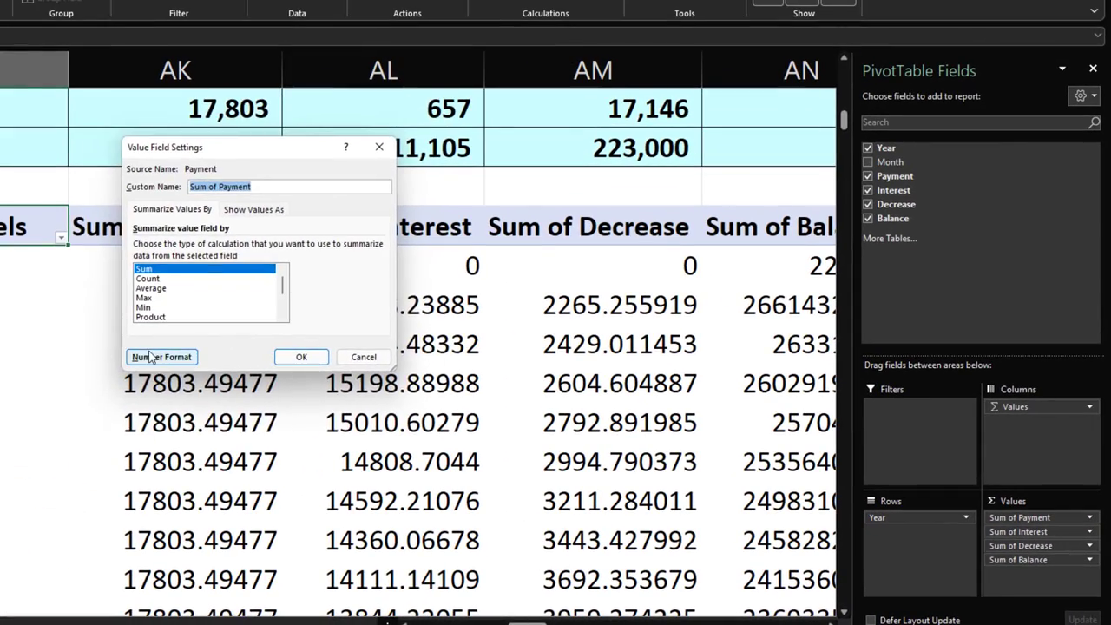
{"action": "left_click", "coordinate": [151, 357]}
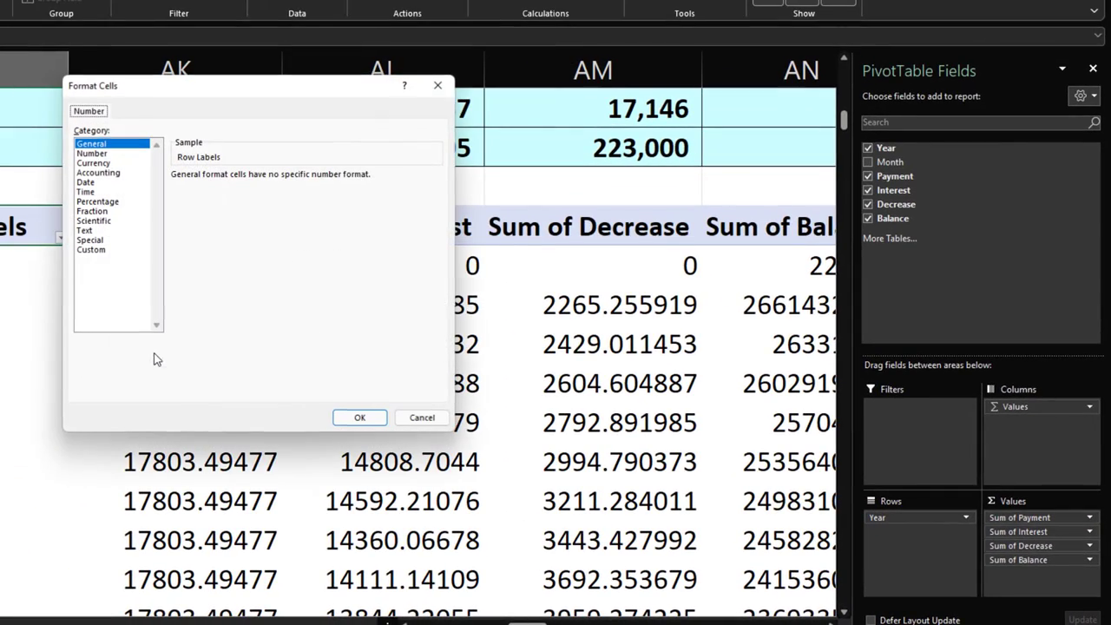
{"action": "left_click", "coordinate": [94, 163]}
{"action": "left_click", "coordinate": [214, 251]}
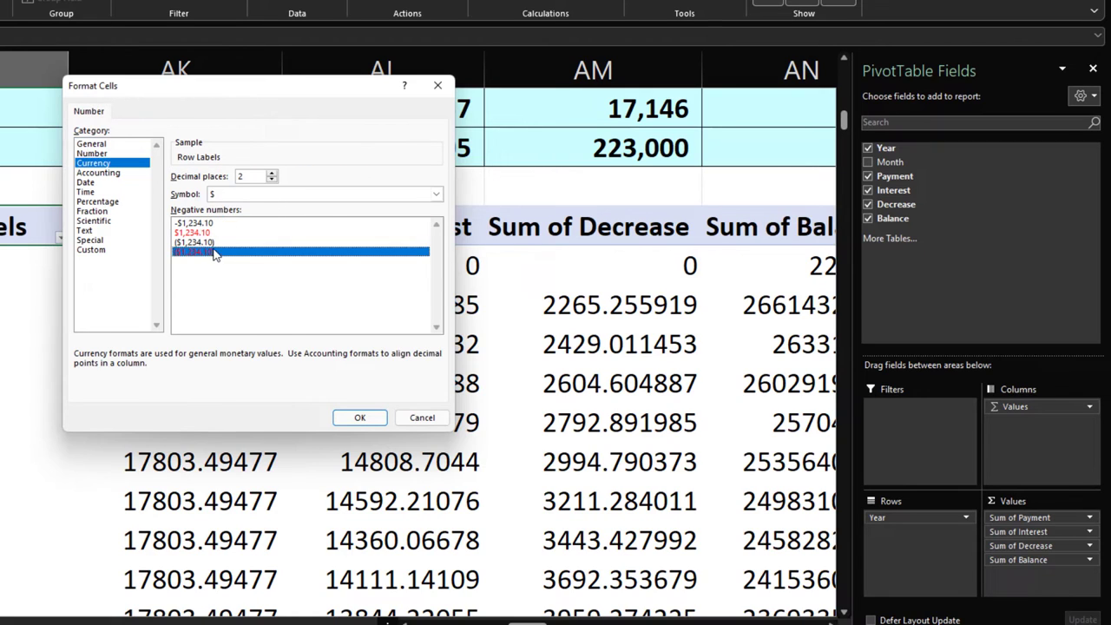
{"action": "left_click", "coordinate": [270, 195]}
{"action": "left_click", "coordinate": [261, 209]}
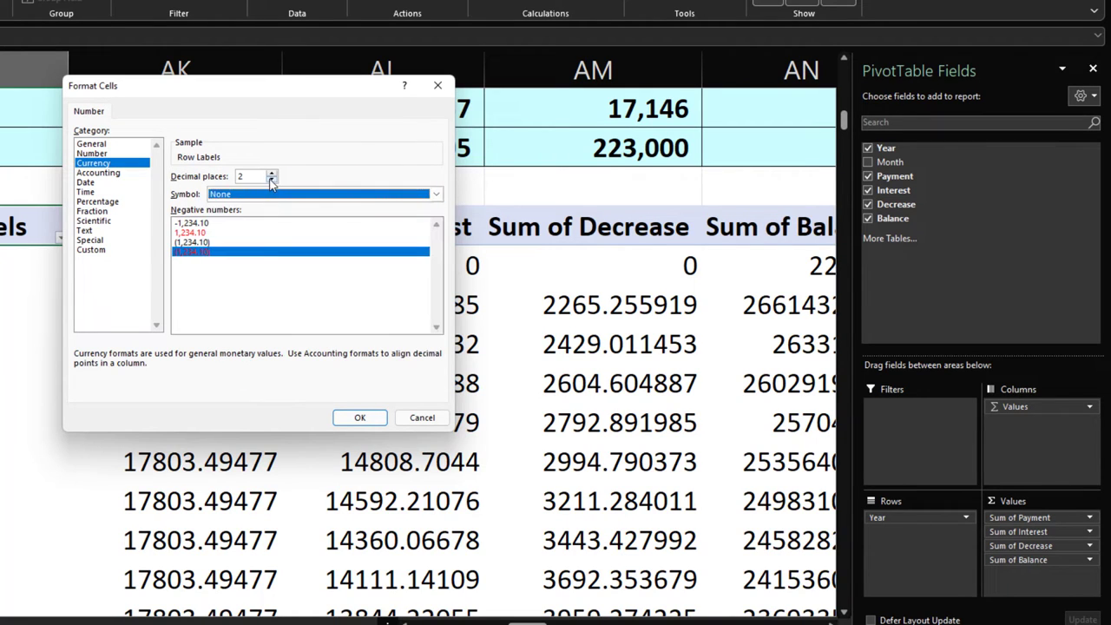
{"action": "left_click", "coordinate": [272, 179]}
{"action": "left_click", "coordinate": [272, 179]}
{"action": "left_click", "coordinate": [359, 420]}
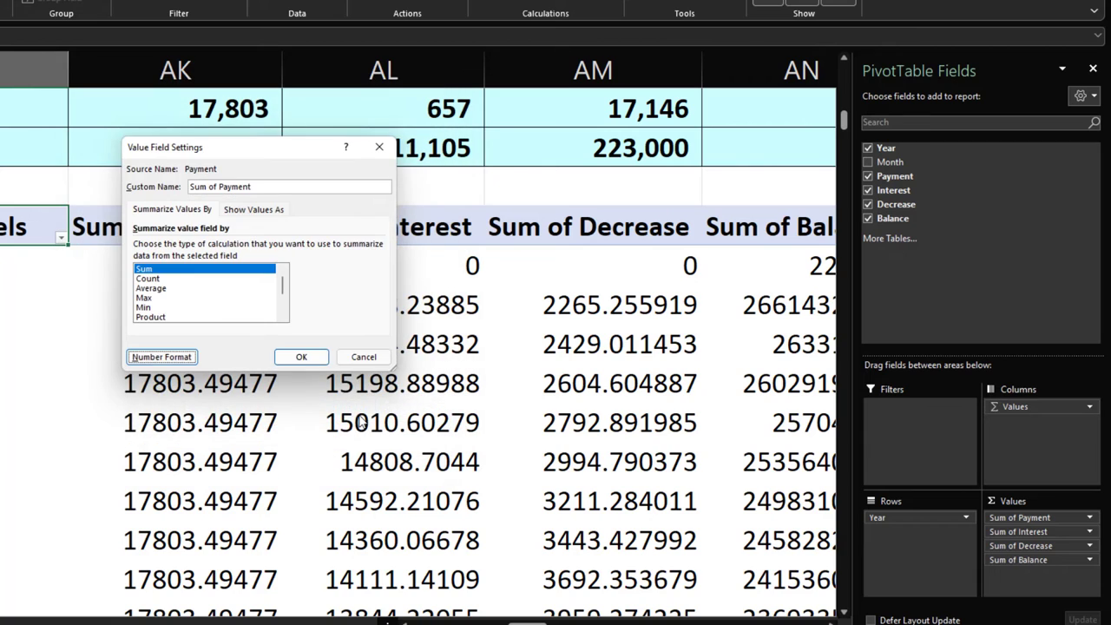
{"action": "left_click", "coordinate": [308, 357]}
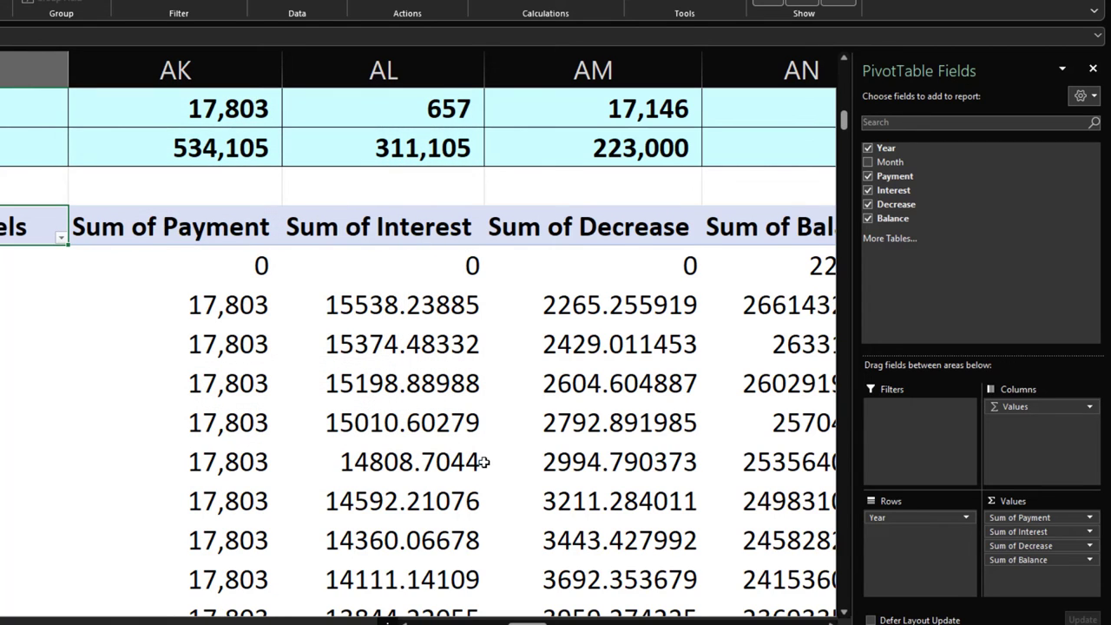
Step: Format the PivotTable's Sum of Interest as Currency with red bracketed negatives, no symbol and 0 decimal places
{"action": "left_click", "coordinate": [1023, 531]}
{"action": "left_click", "coordinate": [1019, 518]}
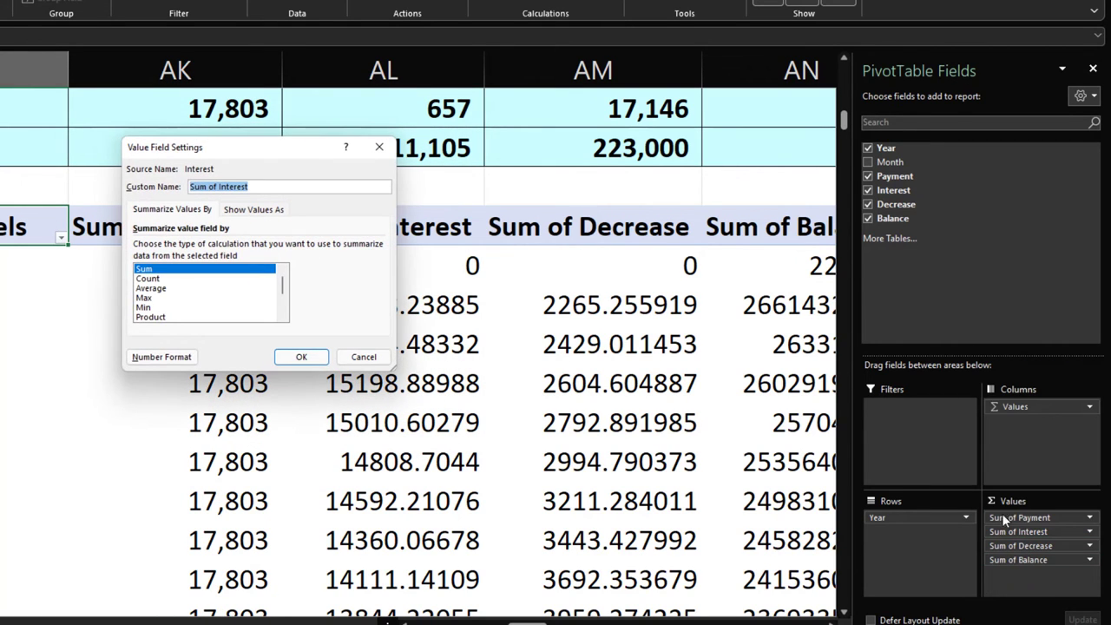
{"action": "left_click", "coordinate": [156, 357]}
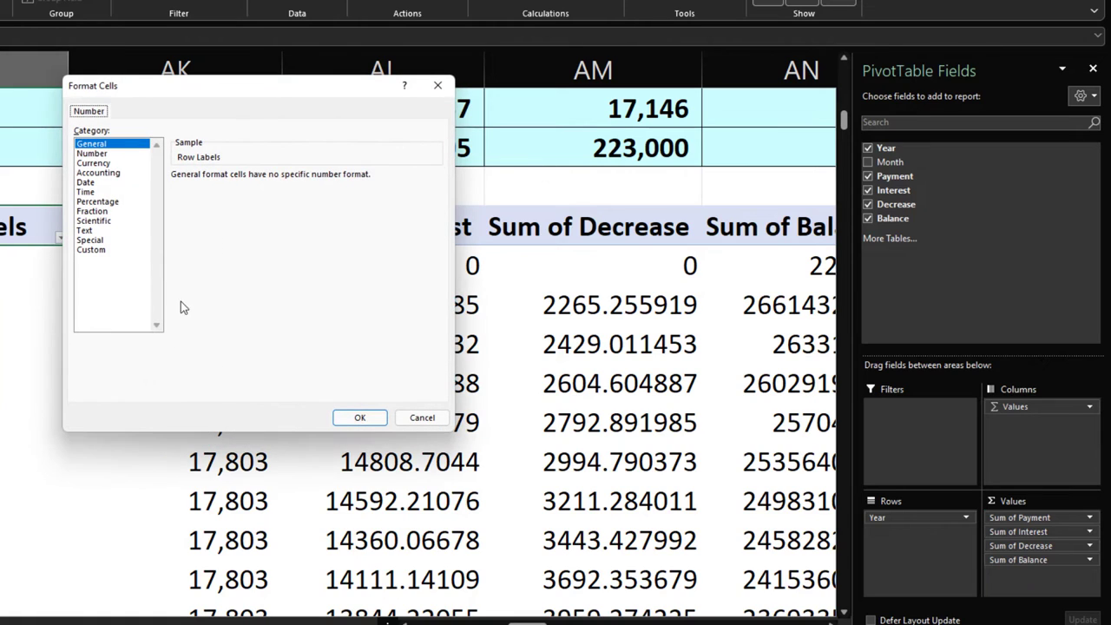
{"action": "left_click", "coordinate": [94, 163]}
{"action": "left_click", "coordinate": [207, 253]}
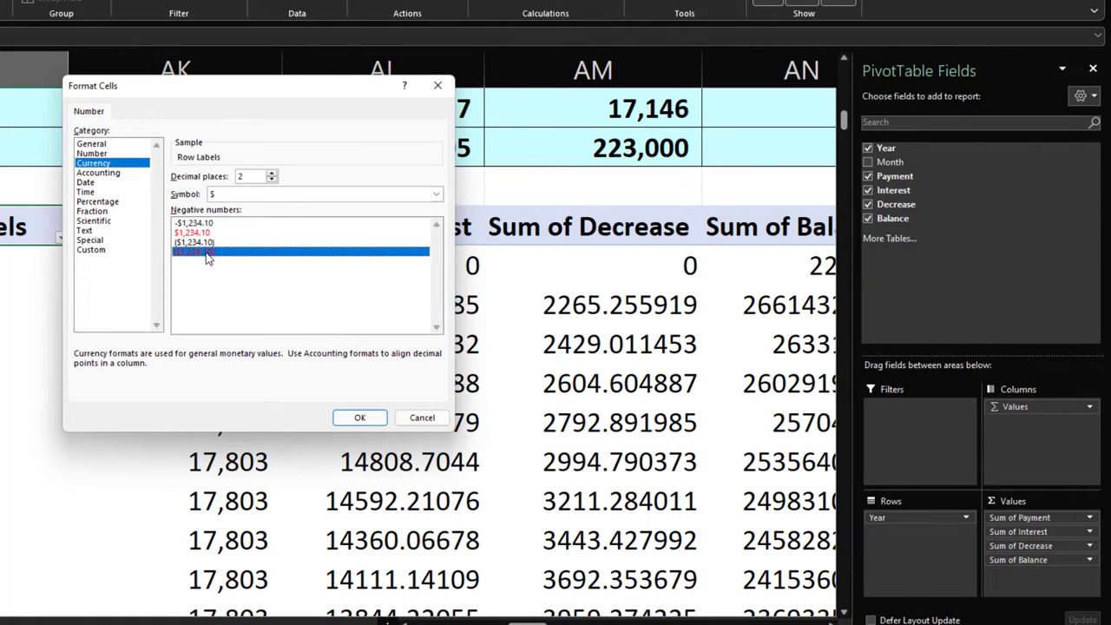
{"action": "left_click", "coordinate": [286, 196]}
{"action": "left_click", "coordinate": [278, 204]}
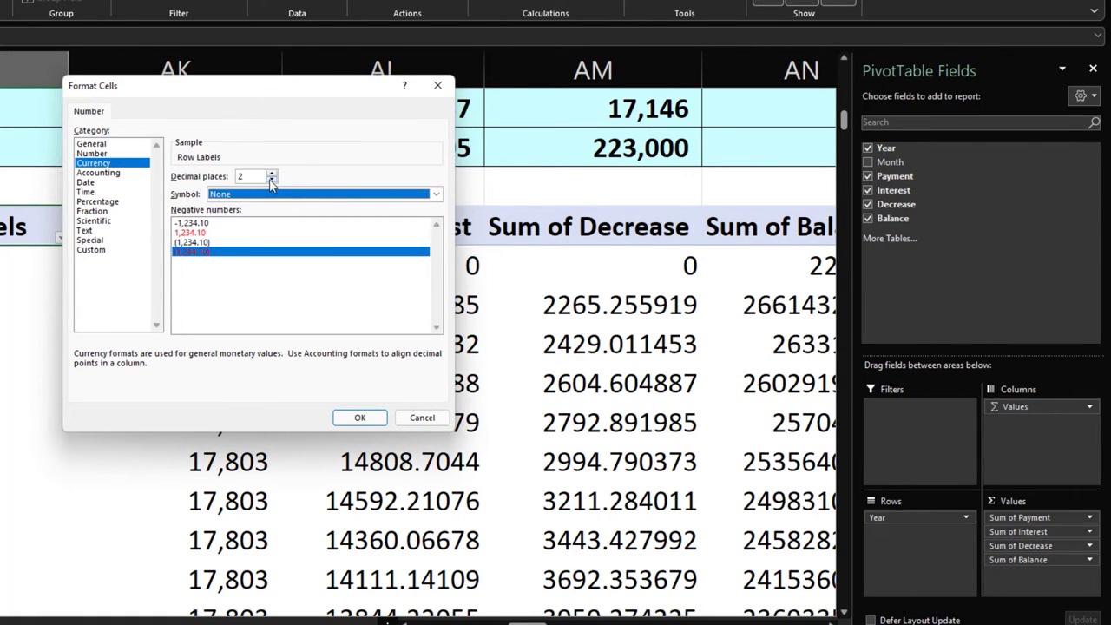
{"action": "left_click", "coordinate": [271, 180]}
{"action": "left_click", "coordinate": [271, 179]}
{"action": "left_click", "coordinate": [360, 418]}
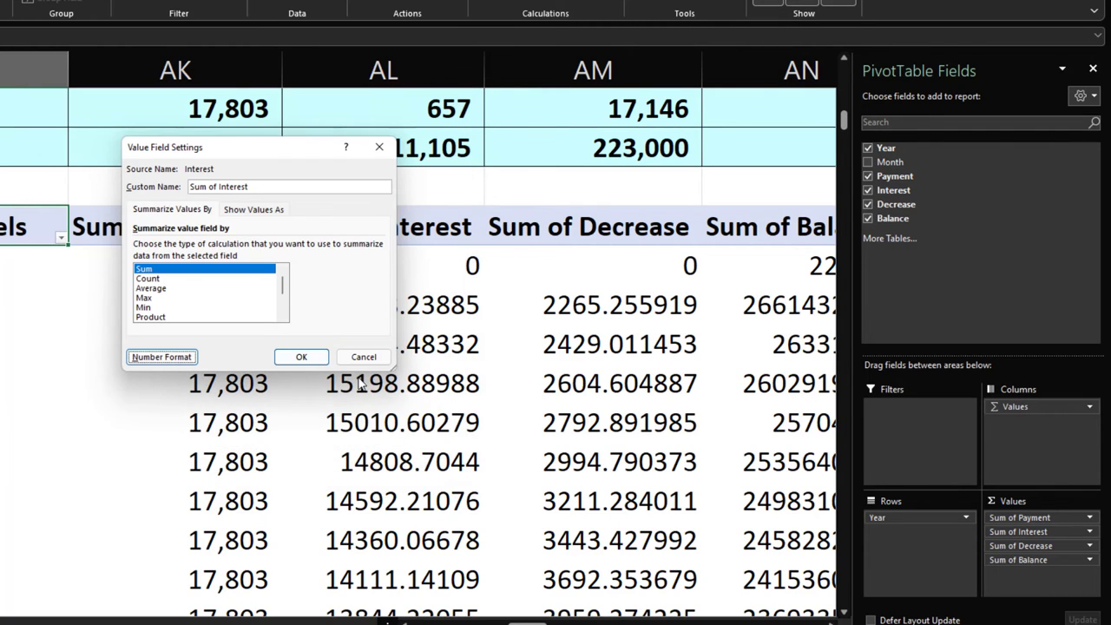
{"action": "left_click", "coordinate": [302, 358]}
Step: Format the PivotTable's Sum of Decrease as Currency with red bracketed negatives, no symbol and 0 decimal places
{"action": "left_click", "coordinate": [1029, 545]}
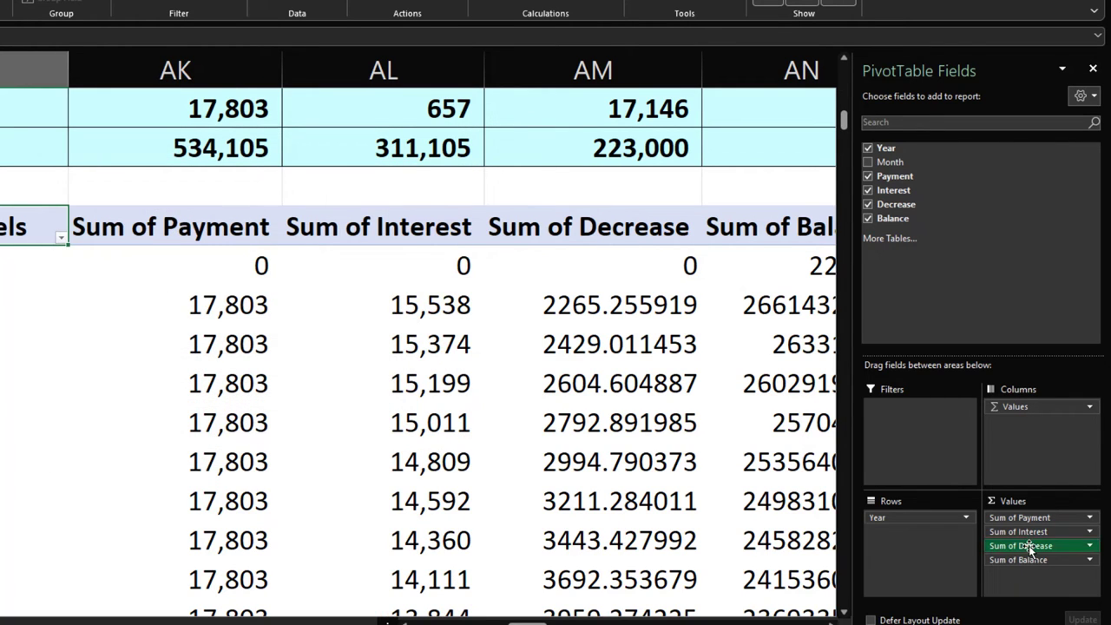
{"action": "left_click", "coordinate": [1025, 539]}
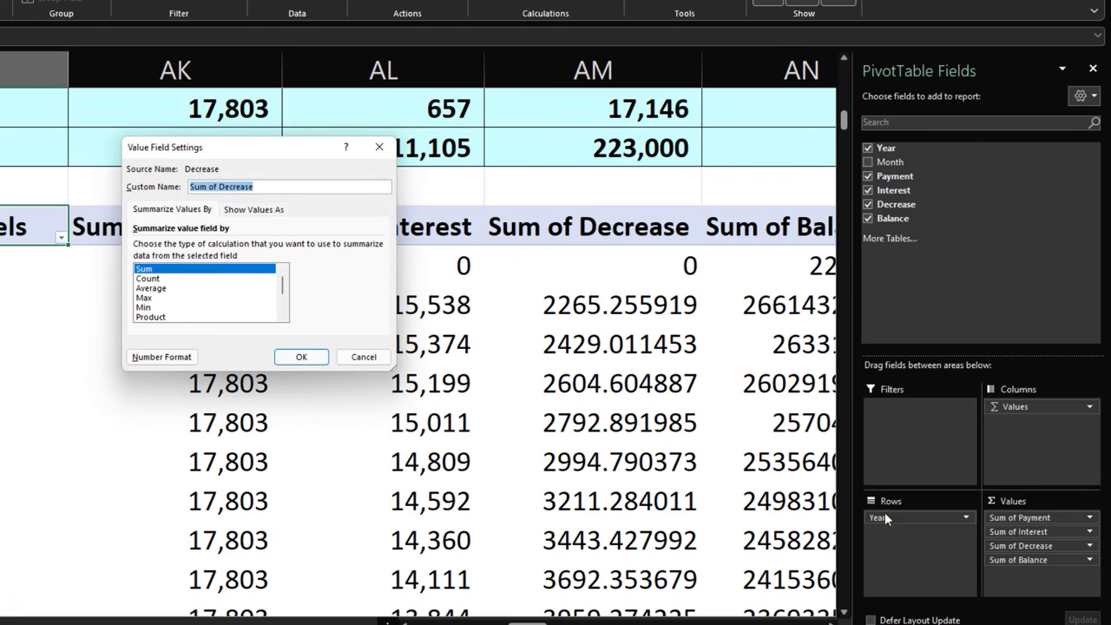
{"action": "left_click", "coordinate": [168, 359]}
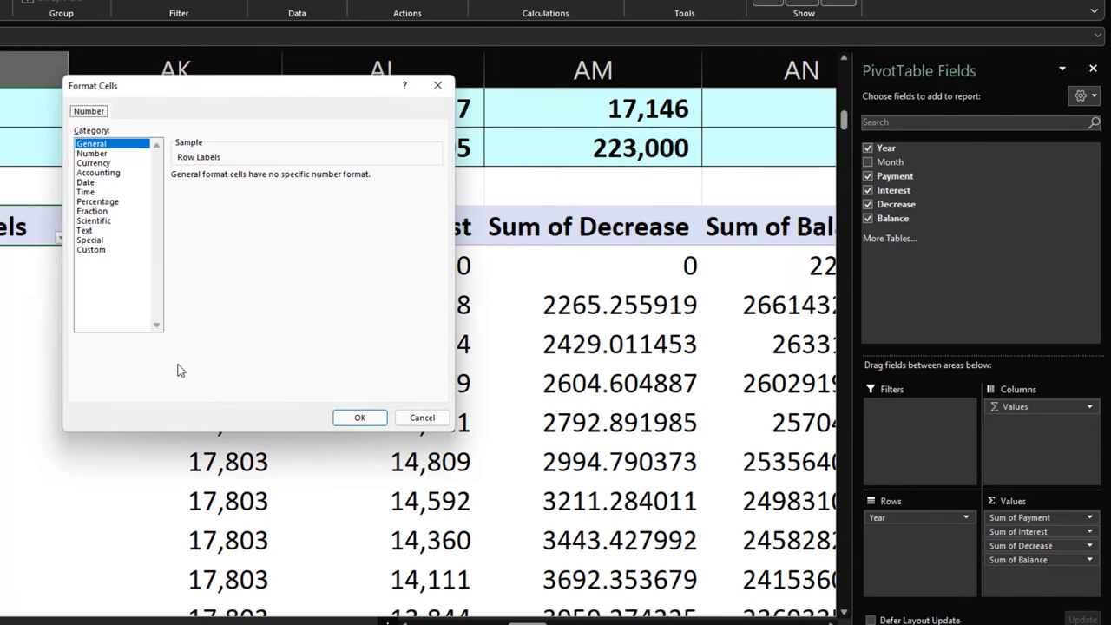
{"action": "left_click", "coordinate": [95, 163]}
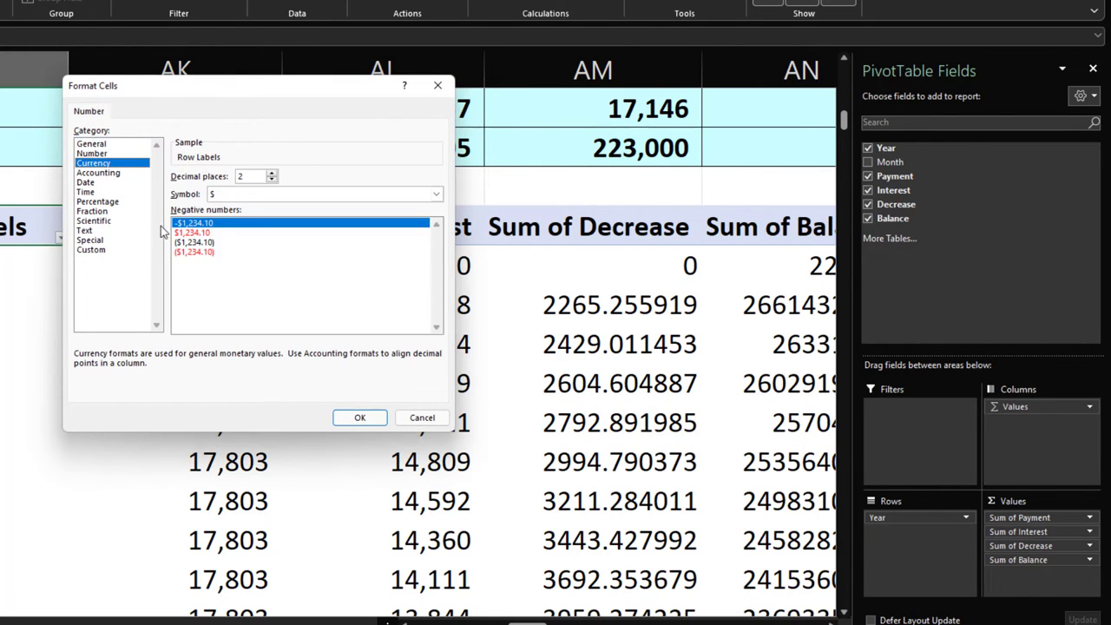
{"action": "left_click", "coordinate": [185, 252]}
{"action": "left_click", "coordinate": [275, 198]}
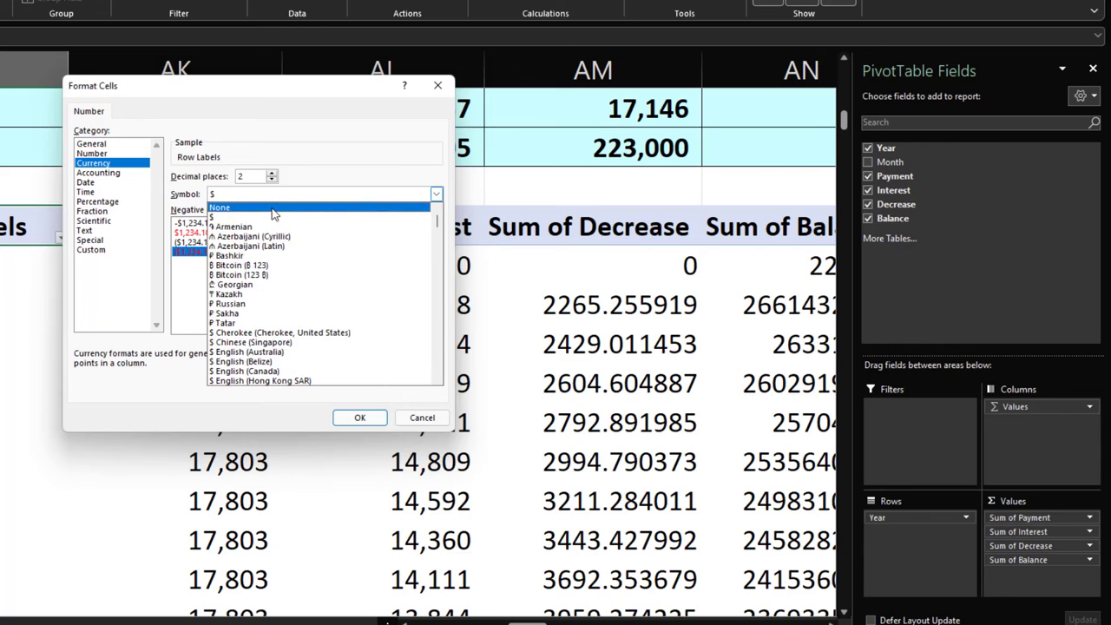
{"action": "left_click", "coordinate": [275, 216]}
{"action": "left_click", "coordinate": [271, 179]}
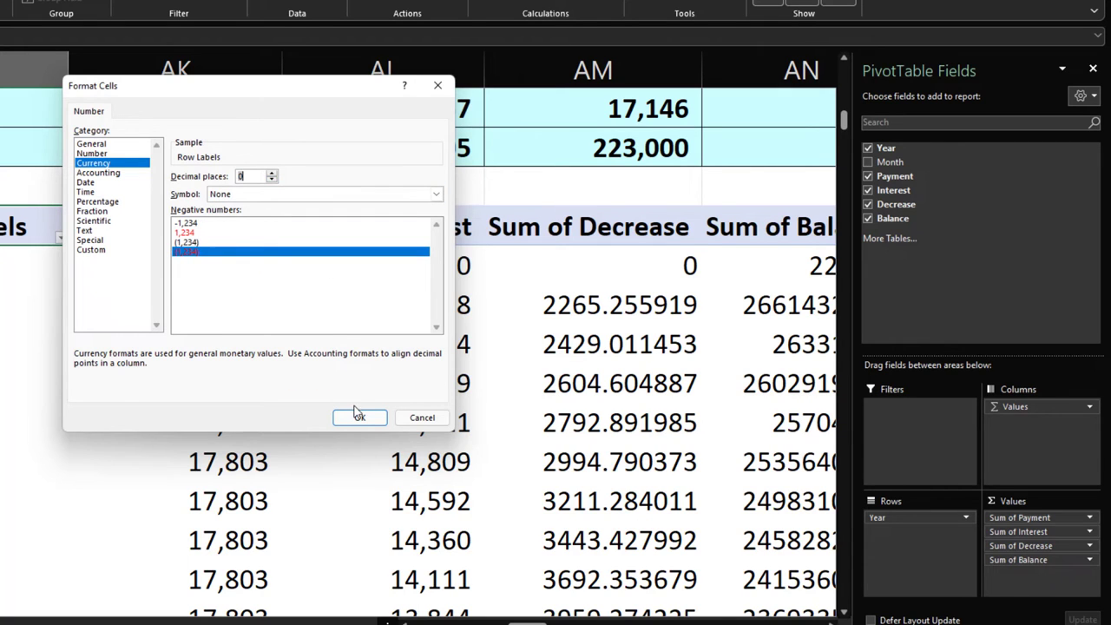
{"action": "left_click", "coordinate": [357, 415]}
{"action": "left_click", "coordinate": [304, 357]}
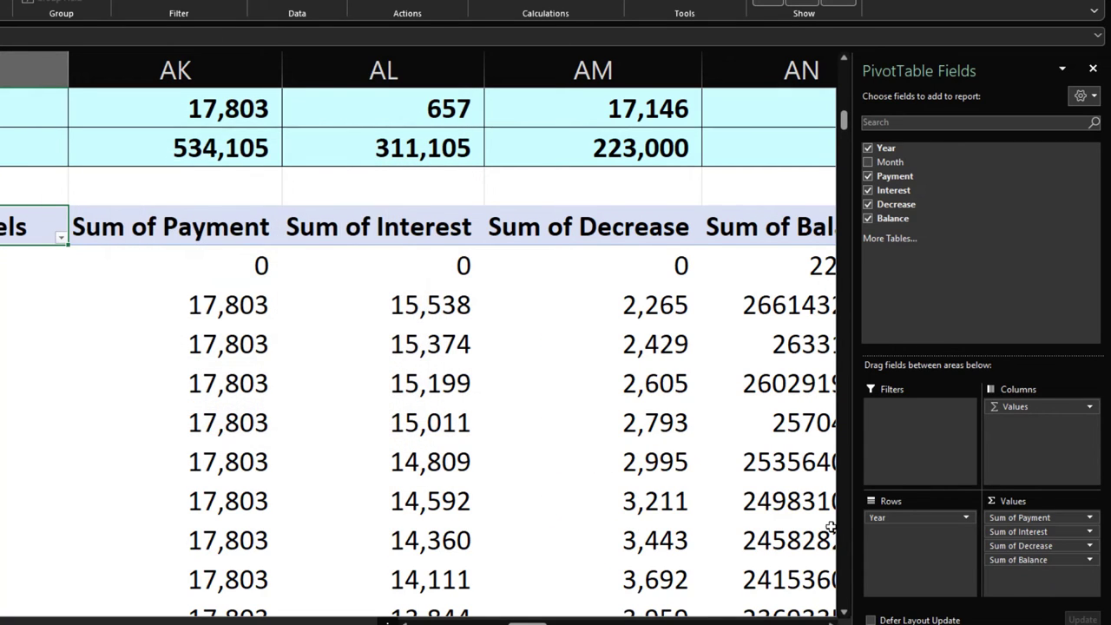
Step: Summarize the PivotTable's Balance by Min and format it as Currency with red bracketed negatives, no symbol and 0 decimal places
{"action": "left_click", "coordinate": [1052, 562]}
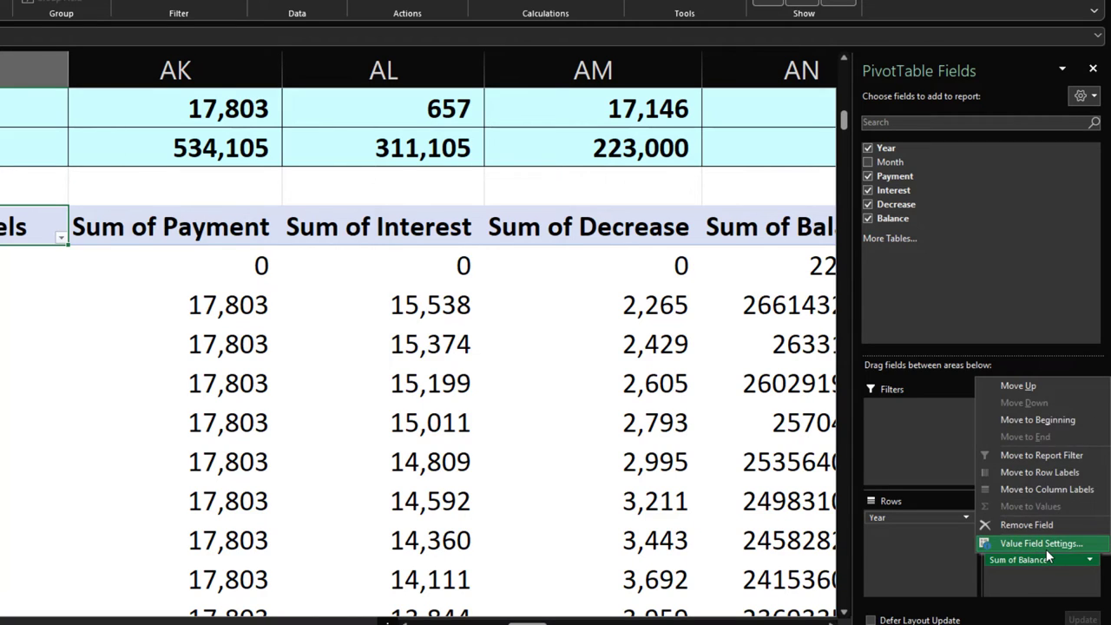
{"action": "left_click", "coordinate": [1047, 550]}
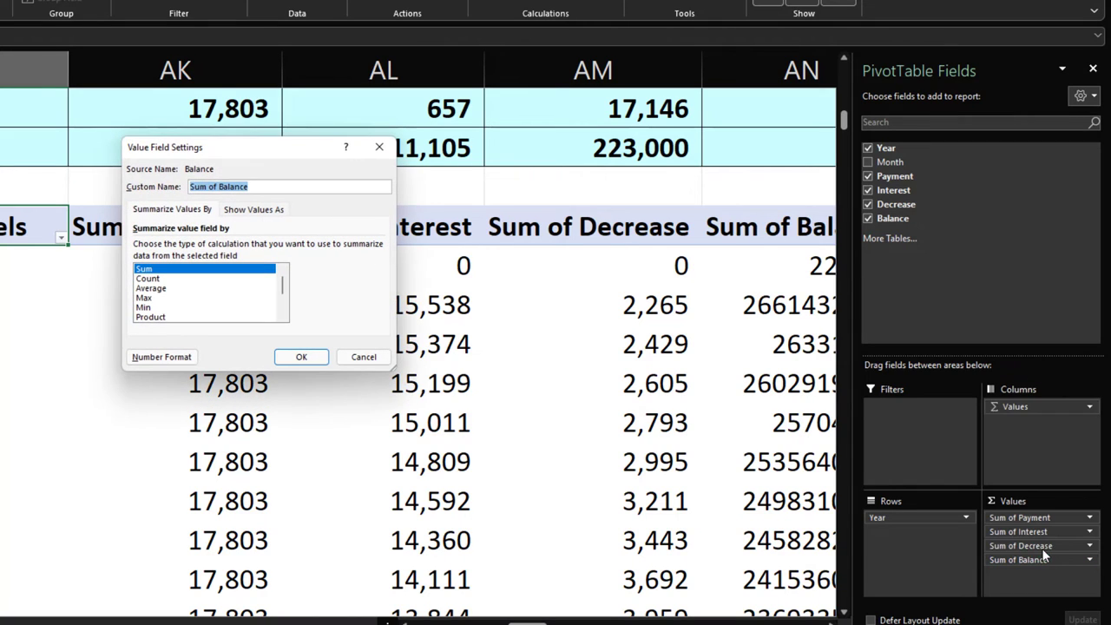
{"action": "left_click", "coordinate": [162, 309]}
{"action": "left_click", "coordinate": [163, 357]}
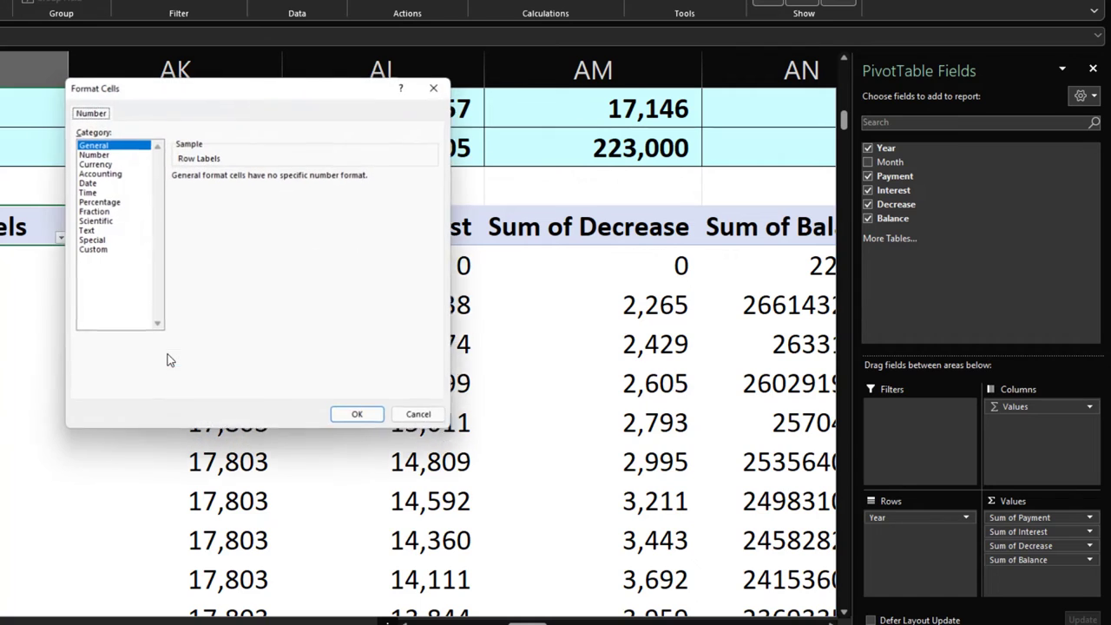
{"action": "left_click", "coordinate": [90, 164]}
{"action": "left_click", "coordinate": [189, 251]}
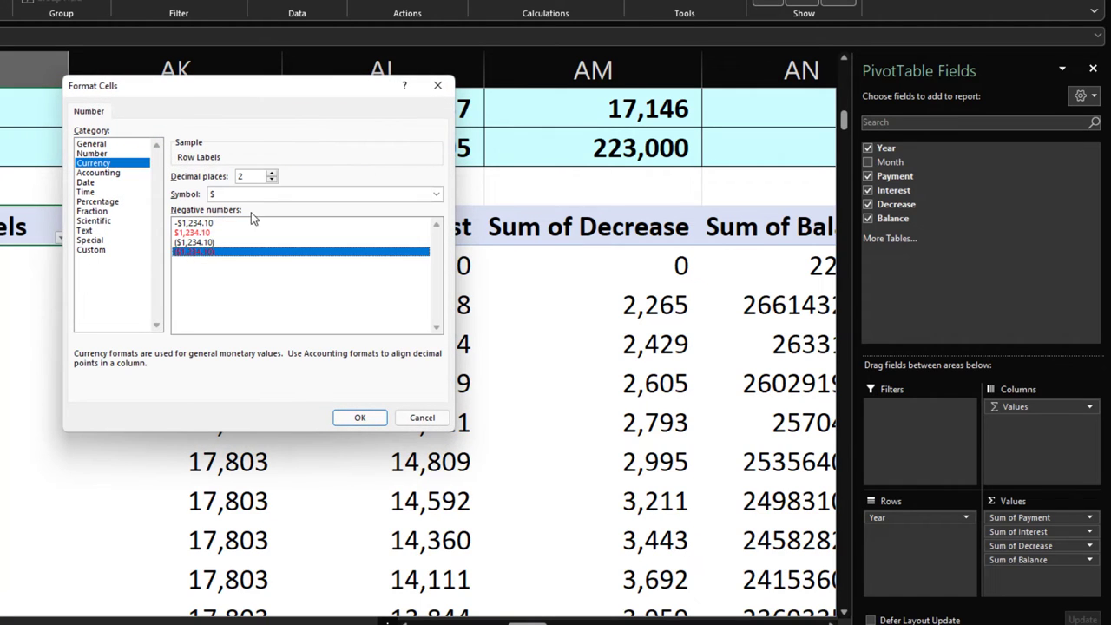
{"action": "left_click", "coordinate": [265, 199]}
{"action": "left_click", "coordinate": [265, 205]}
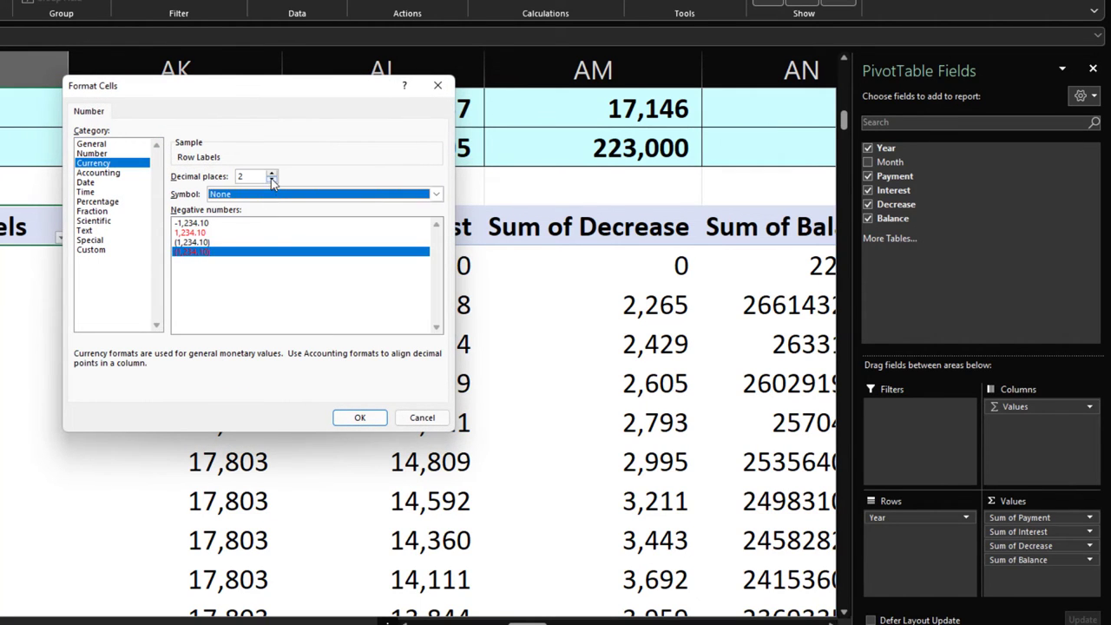
{"action": "left_click", "coordinate": [272, 179]}
{"action": "left_click", "coordinate": [272, 179]}
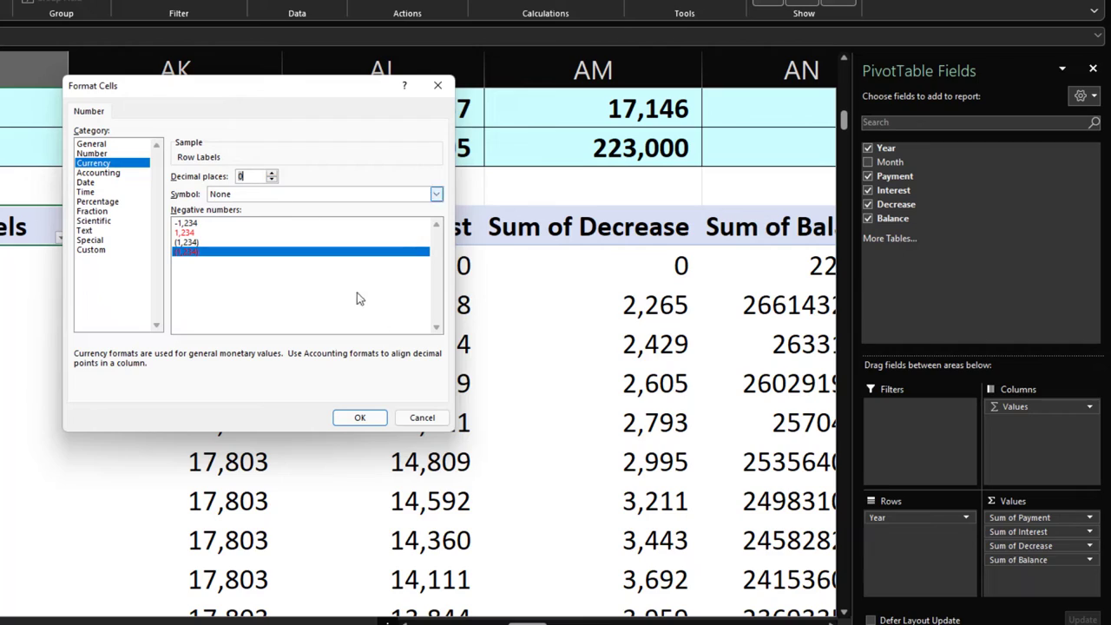
{"action": "left_click", "coordinate": [359, 418]}
{"action": "left_click", "coordinate": [301, 355]}
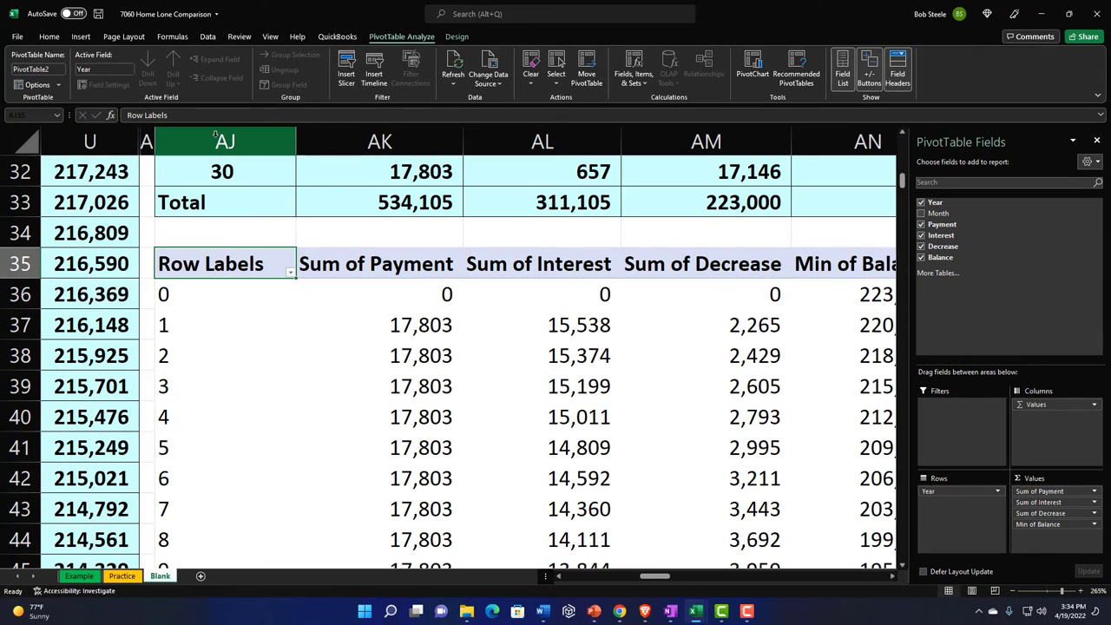
Step: Narrow columns AJ to AN of the second loan's yearly summary to one uniform width
{"action": "left_click_drag", "start_coordinate": [215, 135], "coordinate": [658, 156]}
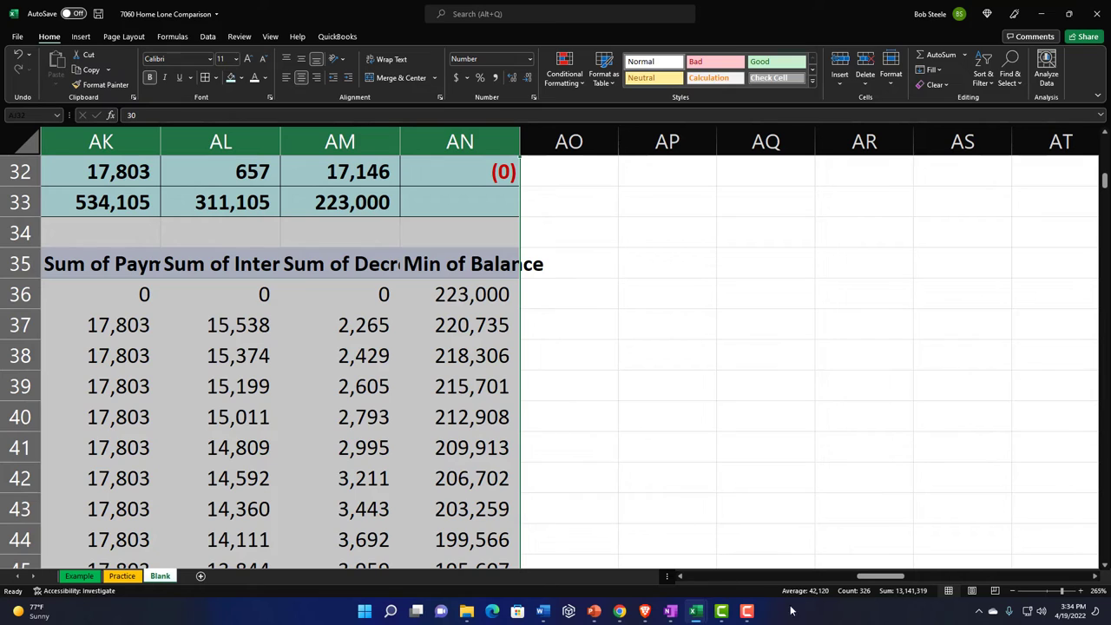
{"action": "scroll", "coordinate": [694, 509], "scroll_direction": "up", "scroll_amount": 10}
{"action": "left_click", "coordinate": [391, 311]}
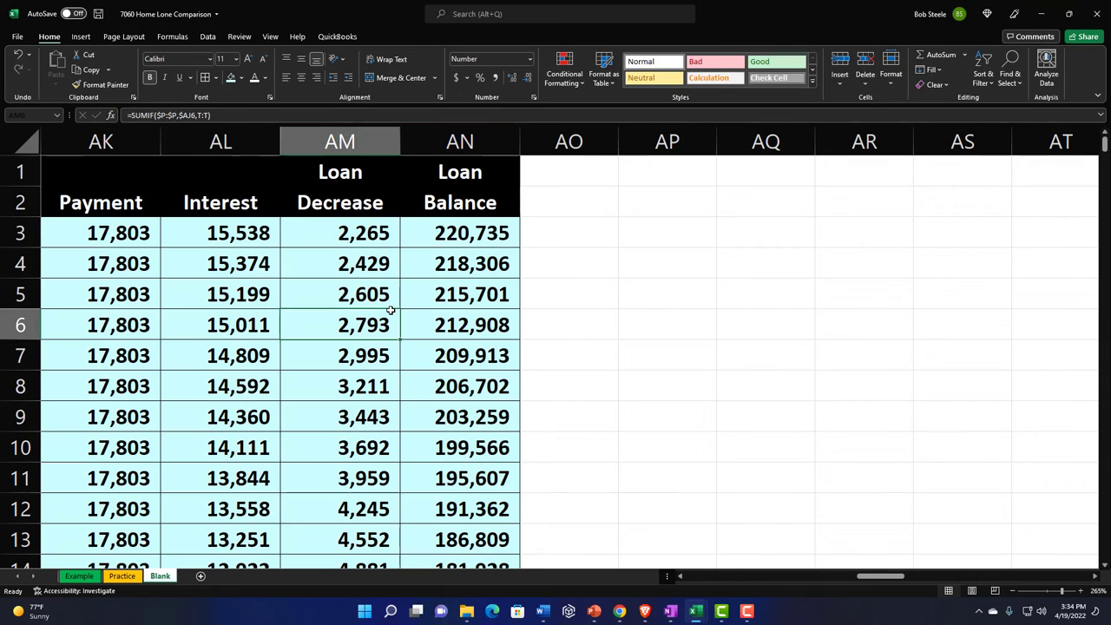
Step: Unhide the hidden columns between I and AP
{"action": "key", "text": "Left"}
{"action": "key", "text": "Left"}
{"action": "key", "text": "Left"}
{"action": "key", "text": "Left"}
{"action": "key", "text": "Left"}
{"action": "key", "text": "Left"}
{"action": "key", "text": "Left"}
{"action": "key", "text": "Left"}
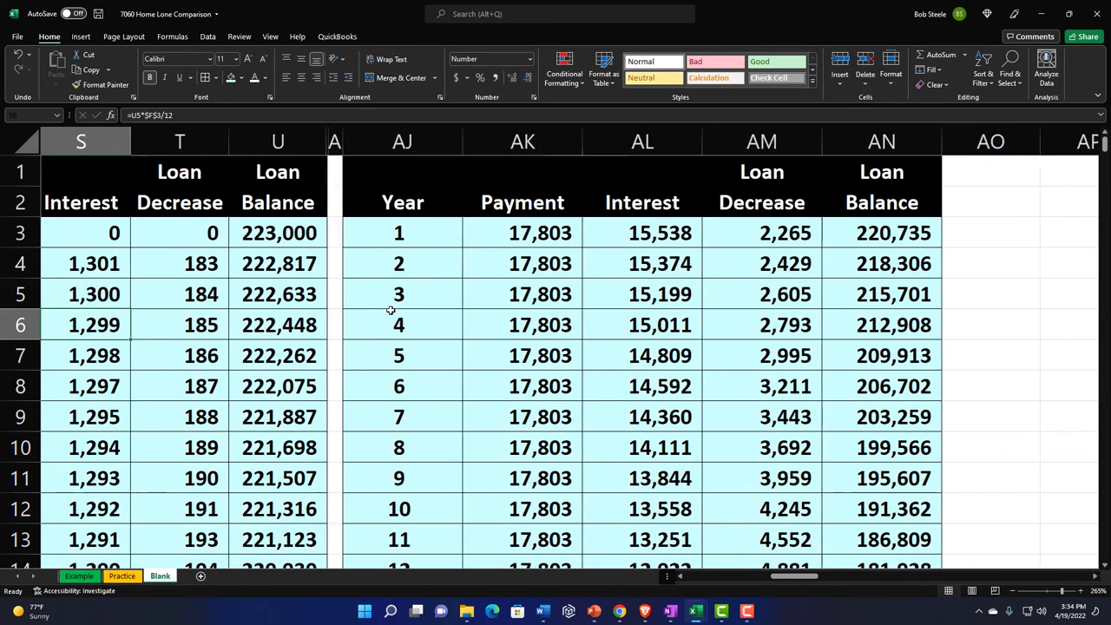
{"action": "key", "text": "Left"}
{"action": "key", "text": "Left"}
{"action": "key", "text": "Left"}
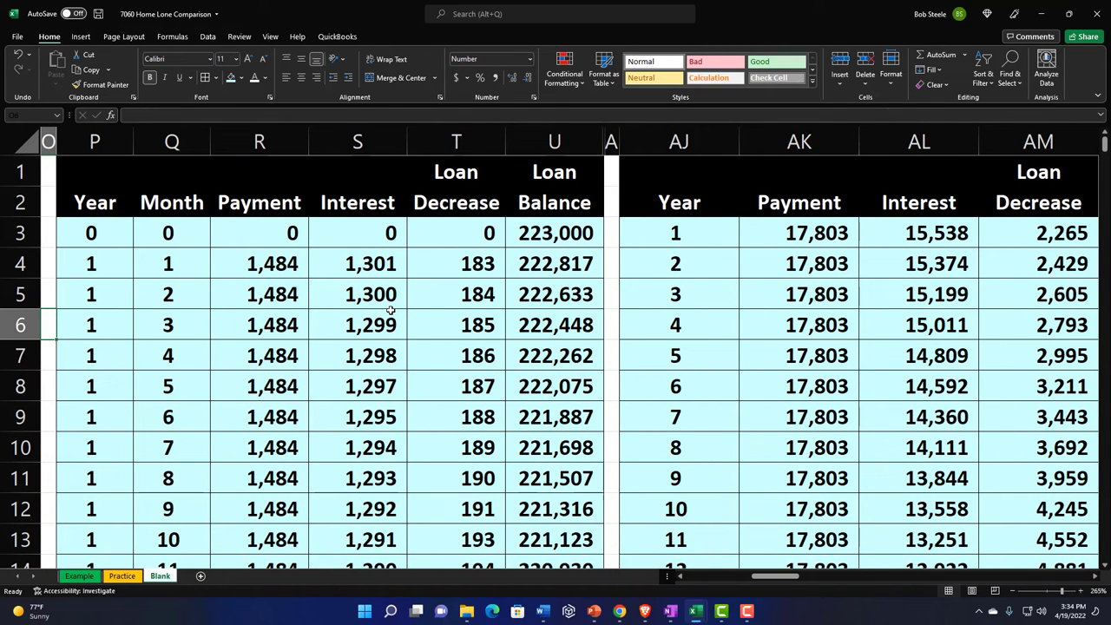
{"action": "key", "text": "Left"}
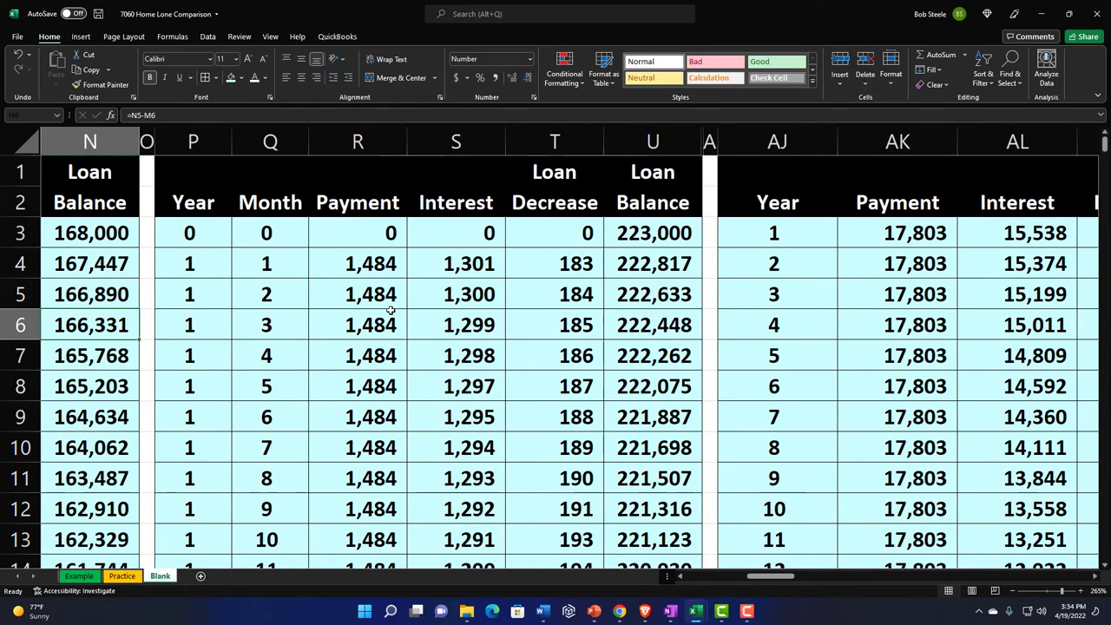
{"action": "key", "text": "Left"}
{"action": "key", "text": "Left"}
{"action": "key", "text": "Left"}
{"action": "key", "text": "Left"}
{"action": "key", "text": "Left"}
{"action": "key", "text": "Left"}
{"action": "key", "text": "Left"}
{"action": "key", "text": "Left"}
{"action": "key", "text": "Left"}
{"action": "key", "text": "Left"}
{"action": "key", "text": "Left"}
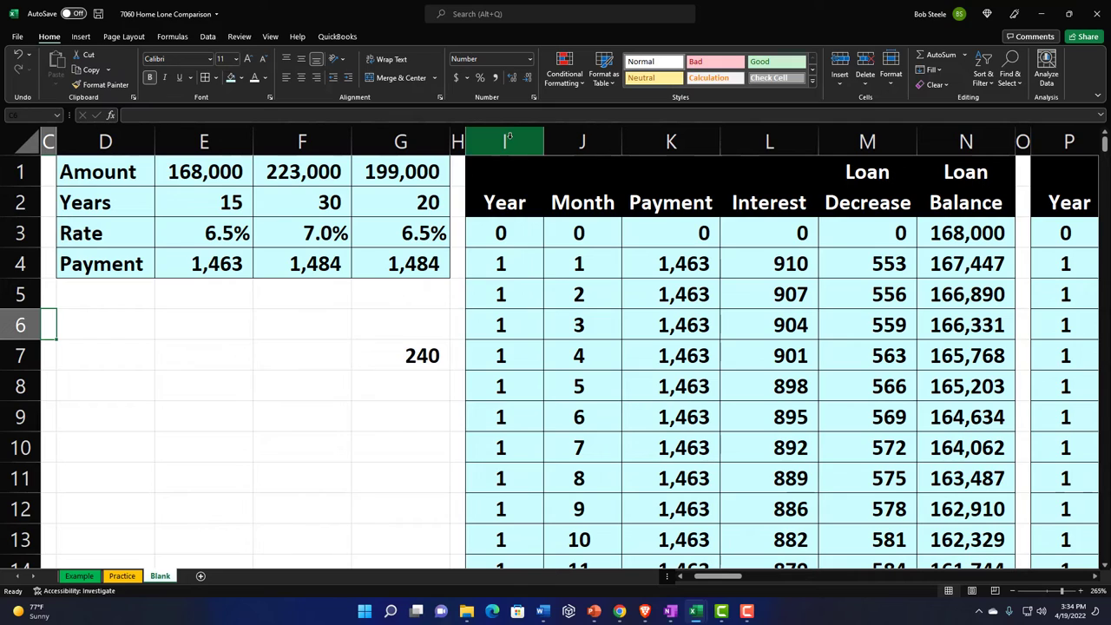
{"action": "left_click_drag", "start_coordinate": [508, 139], "coordinate": [860, 161]}
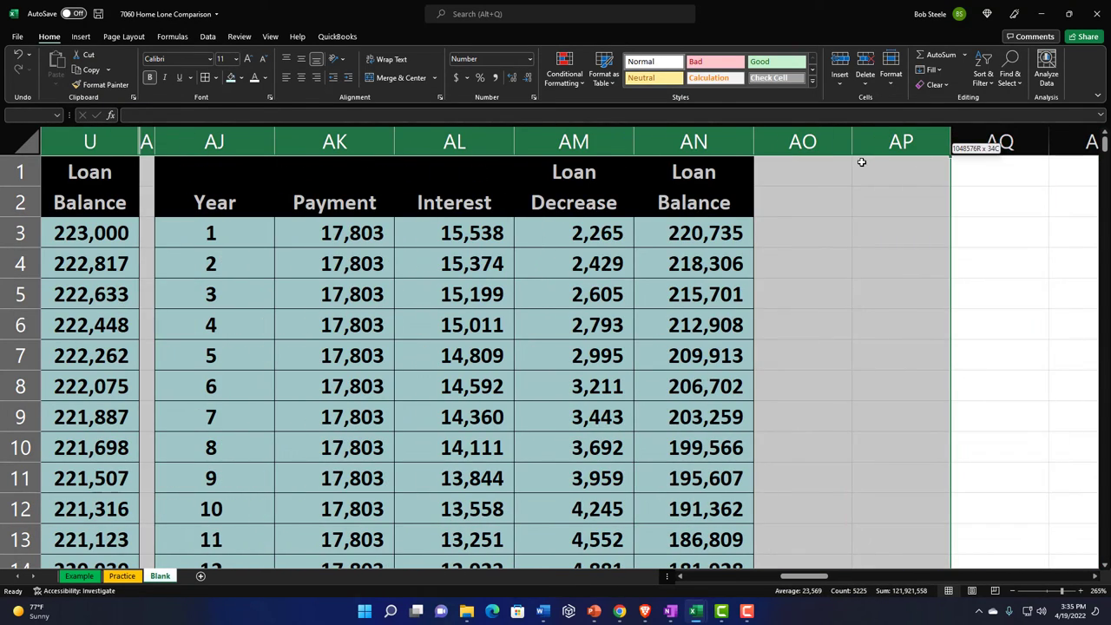
{"action": "right_click", "coordinate": [773, 266]}
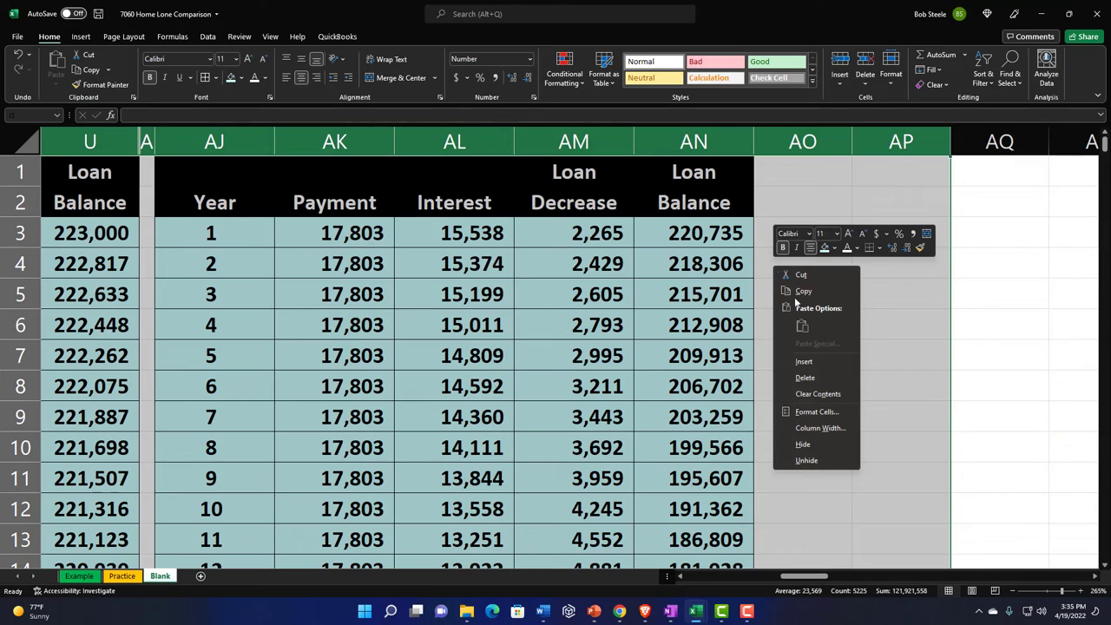
{"action": "left_click", "coordinate": [816, 464]}
{"action": "left_click", "coordinate": [723, 345]}
{"action": "left_click", "coordinate": [745, 223]}
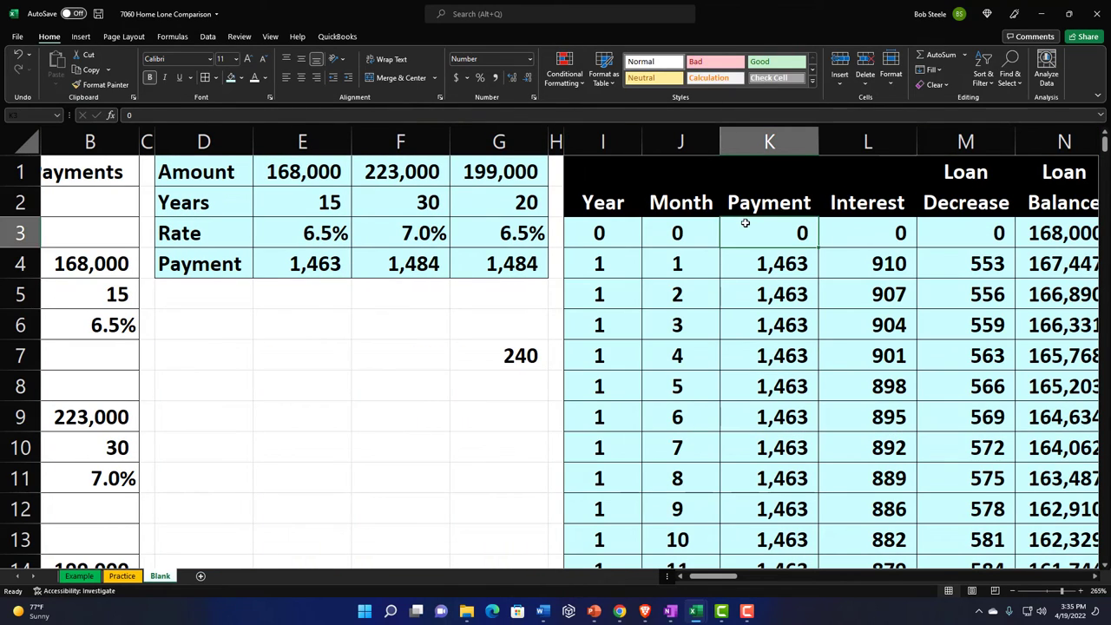
Step: Narrow columns AD to AH of the first loan's yearly summary to one uniform width
{"action": "key", "text": "Right"}
{"action": "key", "text": "Right"}
{"action": "key", "text": "Right"}
{"action": "key", "text": "Right"}
{"action": "key", "text": "Right"}
{"action": "key", "text": "Right"}
{"action": "key", "text": "Right"}
{"action": "key", "text": "Right"}
{"action": "key", "text": "Right"}
{"action": "key", "text": "Right"}
{"action": "key", "text": "Right"}
{"action": "key", "text": "Right"}
{"action": "key", "text": "Right"}
{"action": "key", "text": "Right"}
{"action": "key", "text": "Right"}
{"action": "key", "text": "Right"}
{"action": "key", "text": "Right"}
{"action": "key", "text": "Right"}
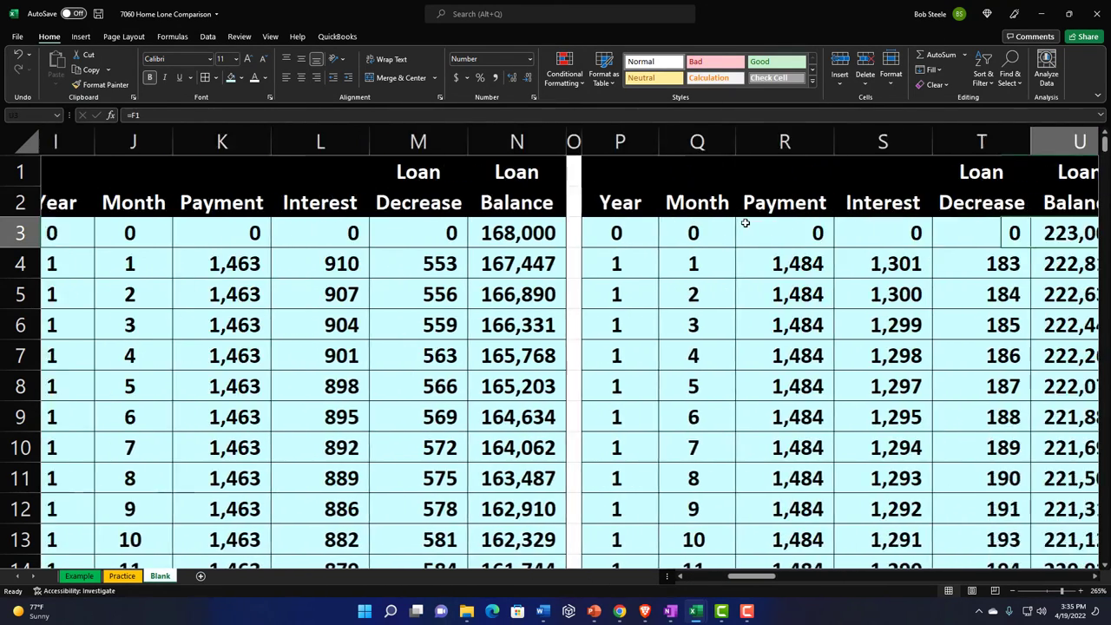
{"action": "key", "text": "Right"}
{"action": "key", "text": "Right"}
{"action": "key", "text": "Right"}
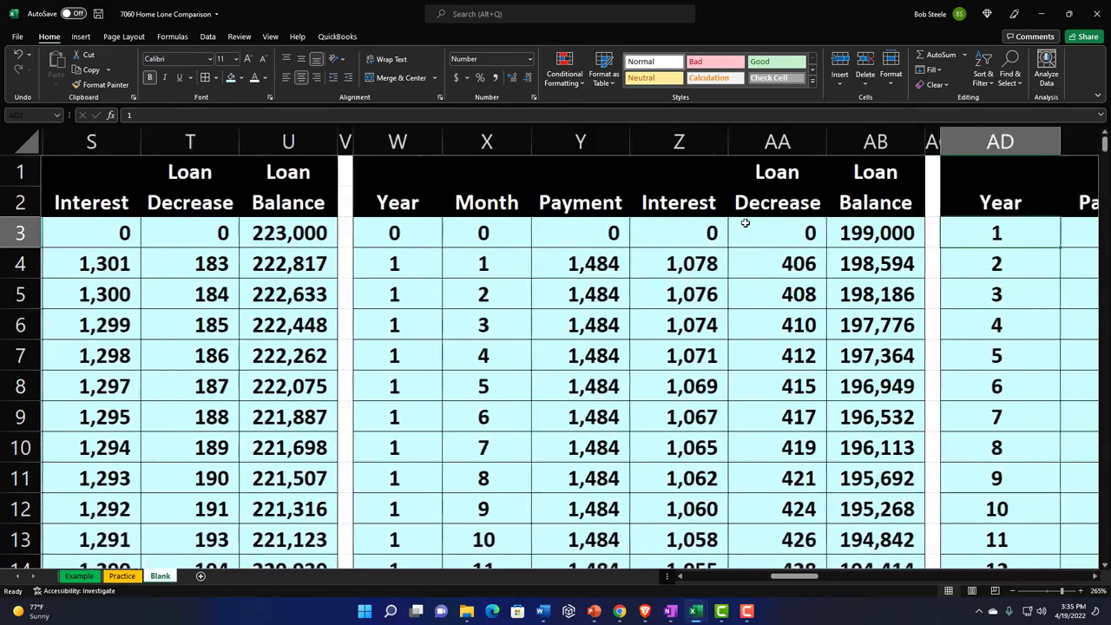
{"action": "key", "text": "Right"}
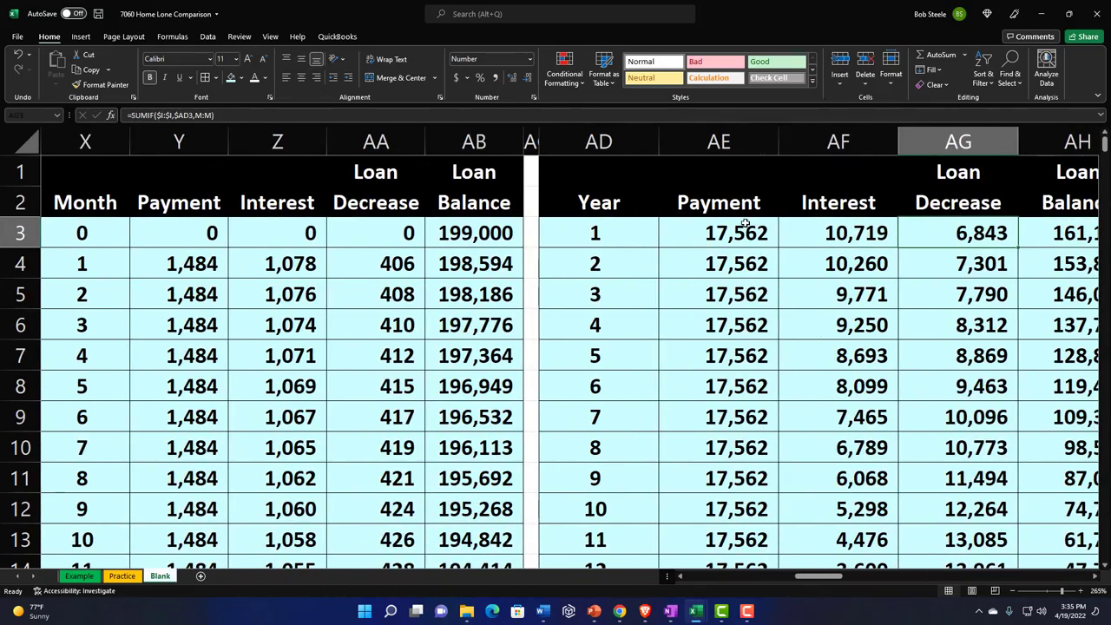
{"action": "left_click_drag", "start_coordinate": [578, 141], "coordinate": [1021, 146]}
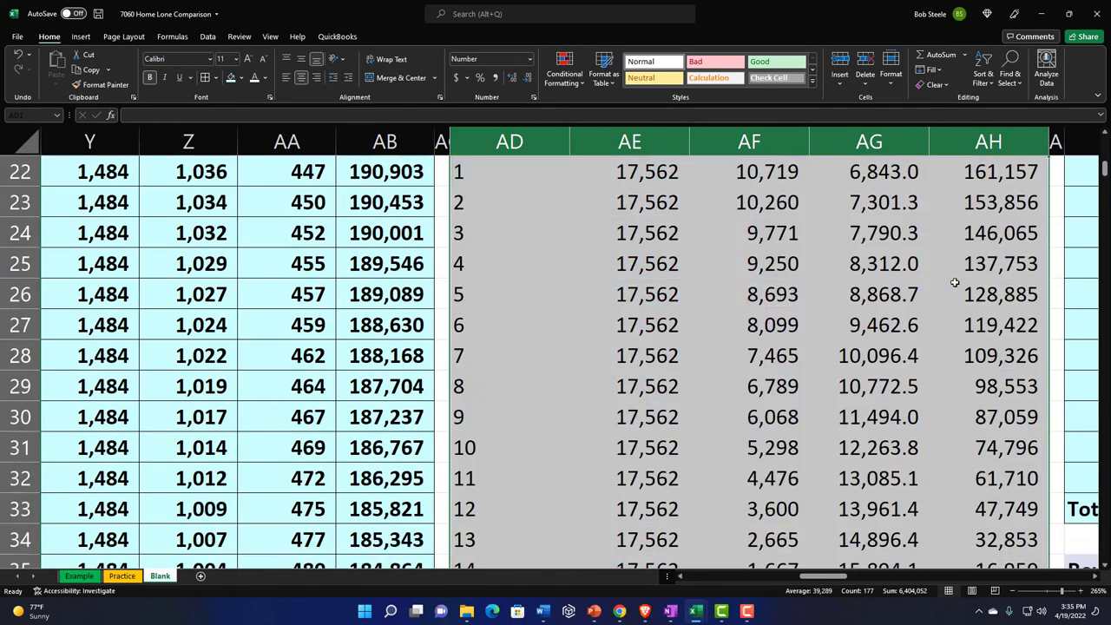
{"action": "left_click_drag", "start_coordinate": [816, 140], "coordinate": [760, 140]}
{"action": "left_click", "coordinate": [539, 233]}
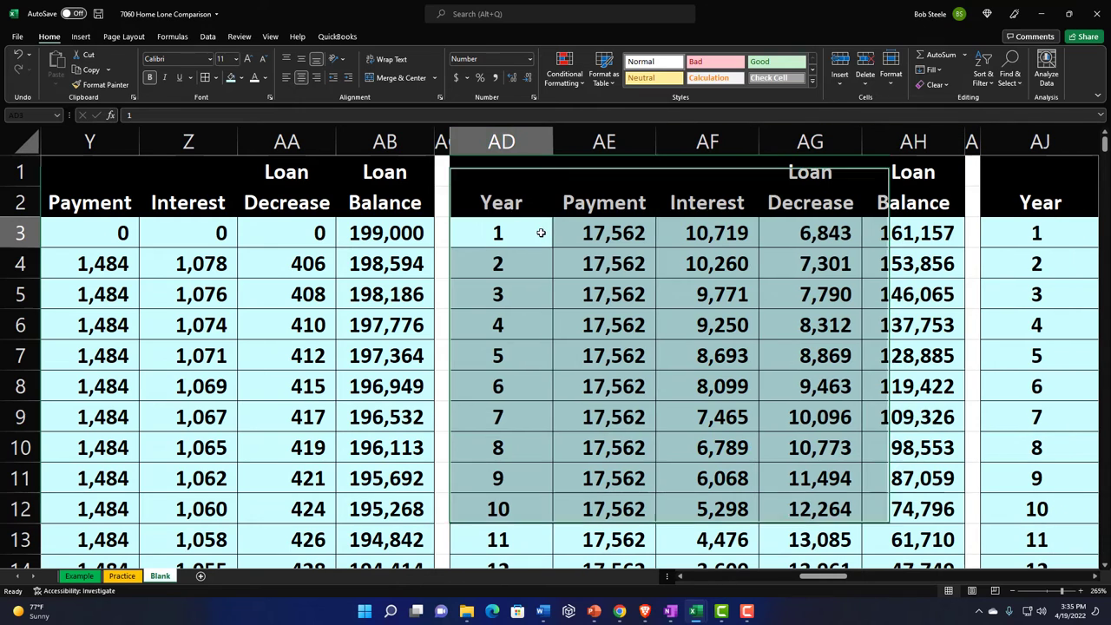
Step: Hide columns AC to AN, which hold the first two loans' yearly summaries
{"action": "key", "text": "Left"}
{"action": "key", "text": "Left"}
{"action": "key", "text": "Left"}
{"action": "key", "text": "Left"}
{"action": "key", "text": "Left"}
{"action": "key", "text": "Left"}
{"action": "key", "text": "Left"}
{"action": "key", "text": "Left"}
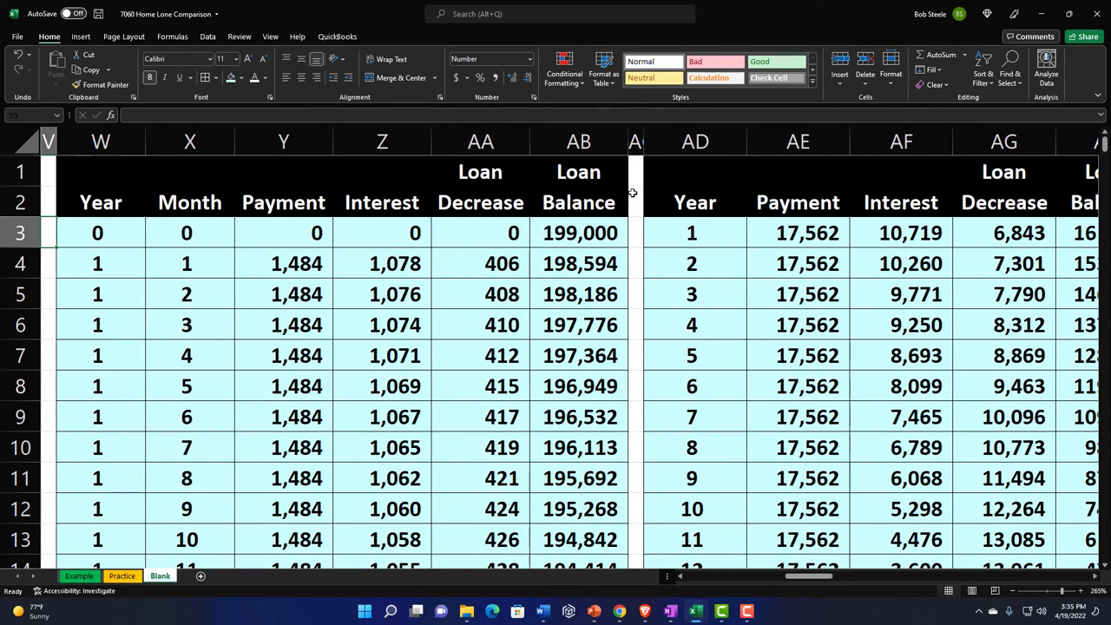
{"action": "left_click", "coordinate": [636, 142]}
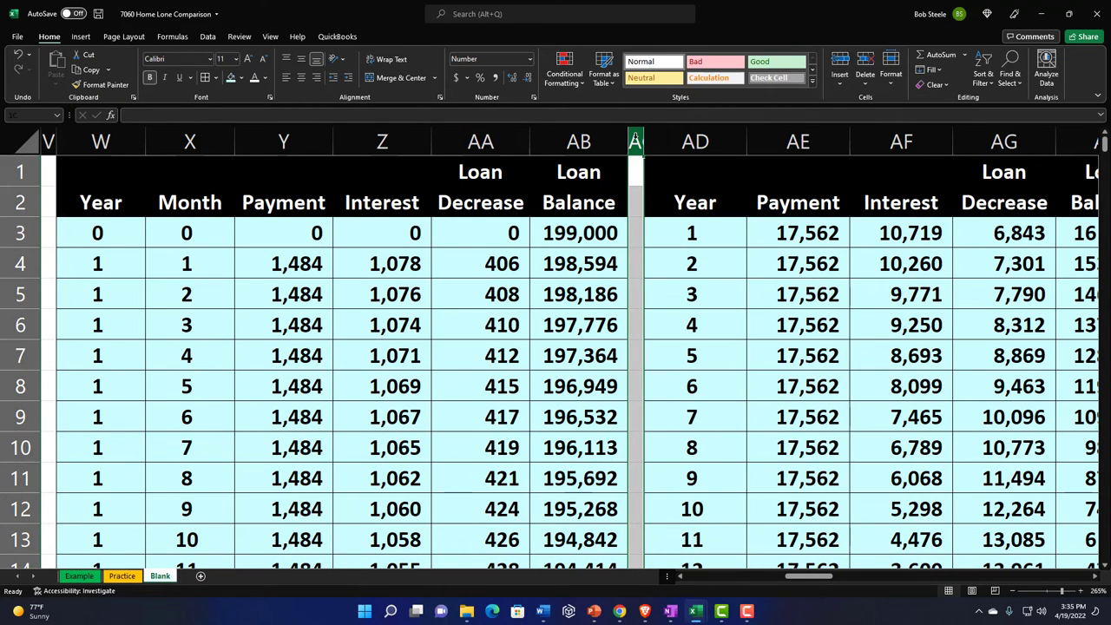
{"action": "left_click_drag", "start_coordinate": [635, 142], "coordinate": [568, 243]}
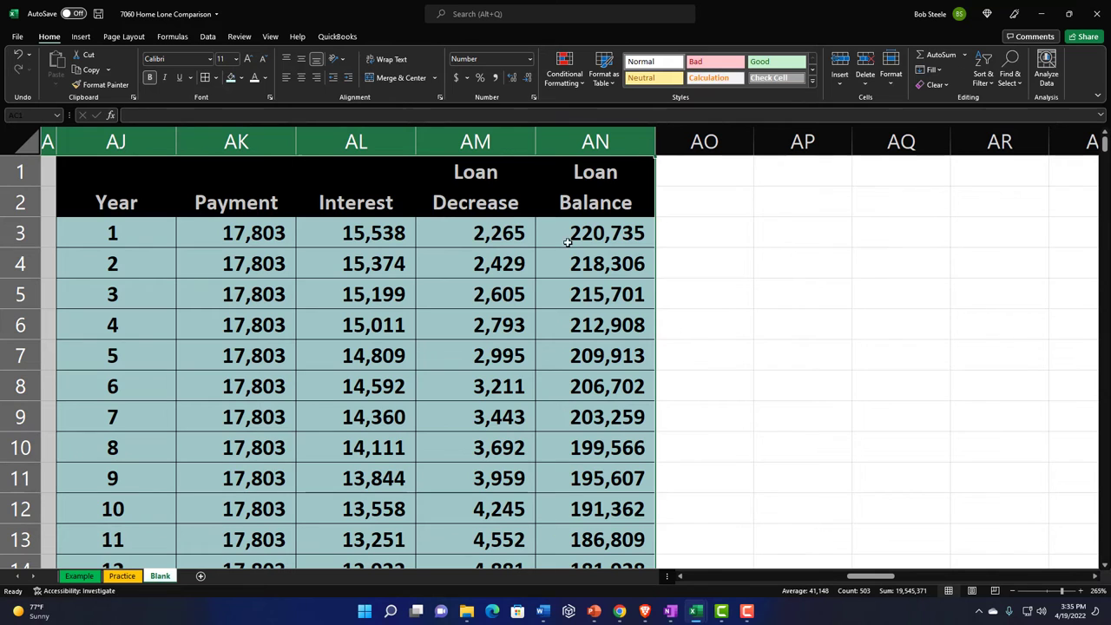
{"action": "right_click", "coordinate": [504, 272]}
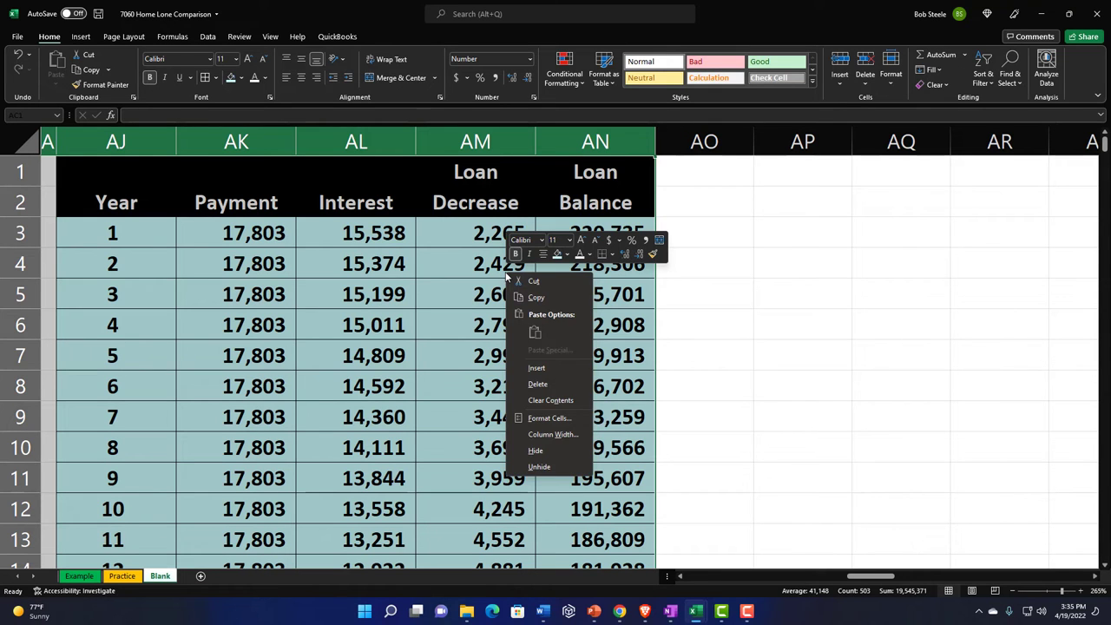
{"action": "left_click", "coordinate": [531, 453]}
Step: Copy the narrow spacer formatting of column V to column AO with Format Painter
{"action": "key", "text": "Left"}
{"action": "key", "text": "Left"}
{"action": "key", "text": "Left"}
{"action": "key", "text": "Left"}
{"action": "key", "text": "Left"}
{"action": "key", "text": "Left"}
{"action": "key", "text": "Left"}
{"action": "key", "text": "Left"}
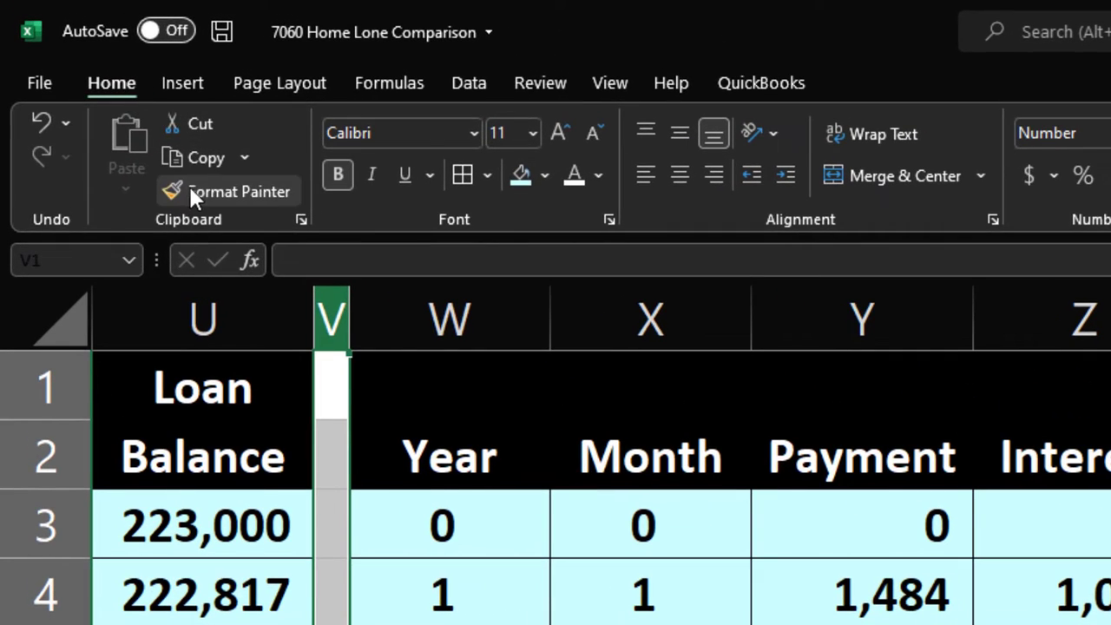
{"action": "left_click", "coordinate": [189, 186]}
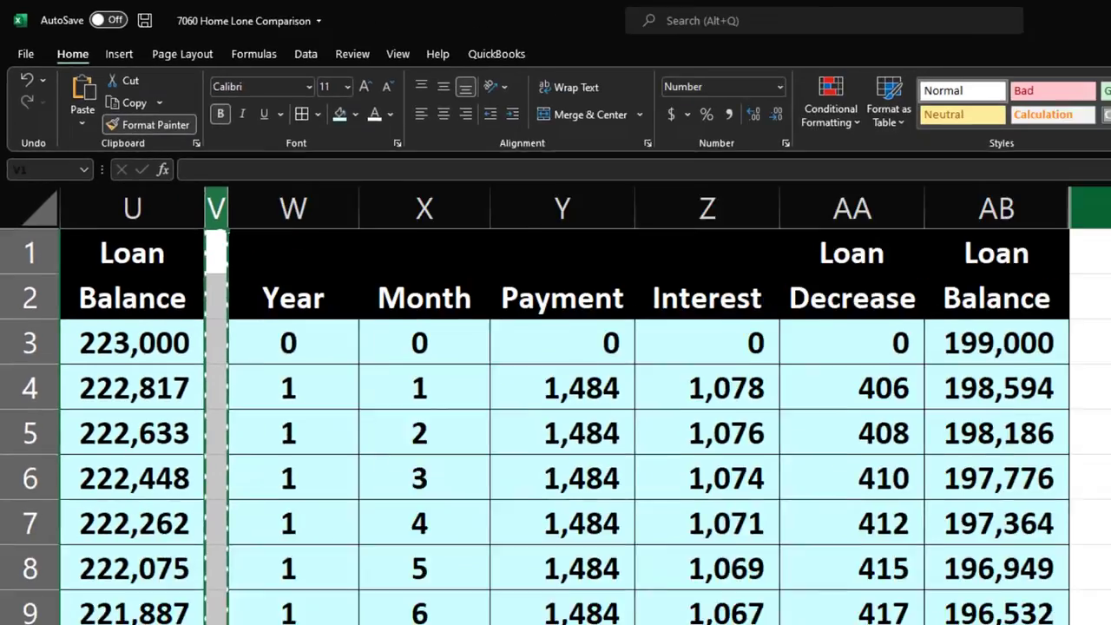
{"action": "left_click", "coordinate": [1090, 208]}
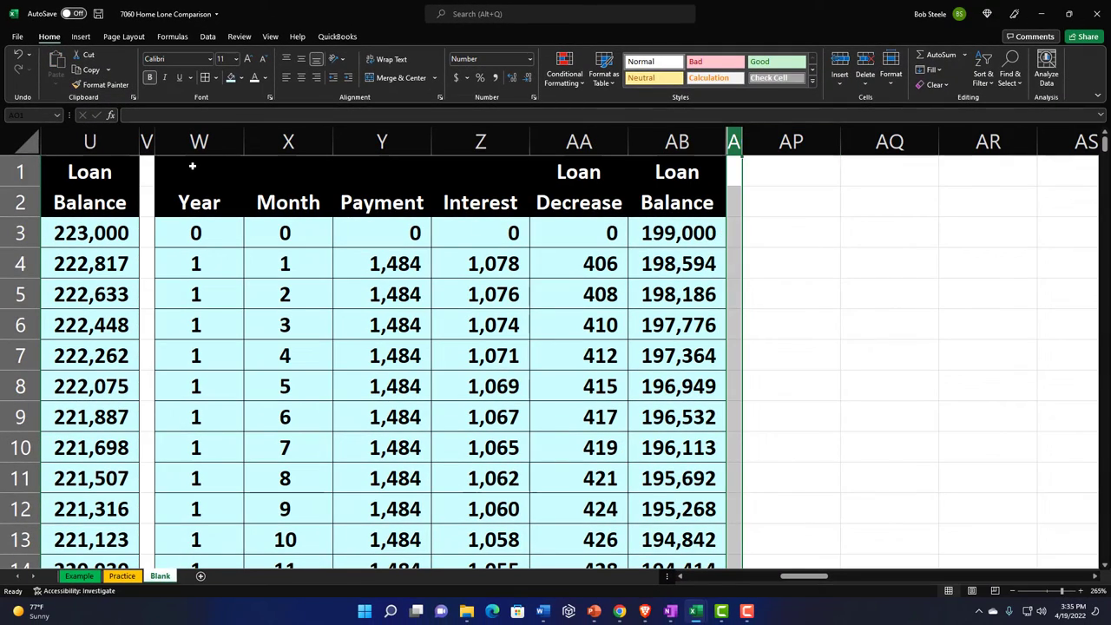
Step: Copy the third loan's table headers from W1:AB2 to a new table starting at AP1
{"action": "left_click_drag", "start_coordinate": [192, 166], "coordinate": [580, 207]}
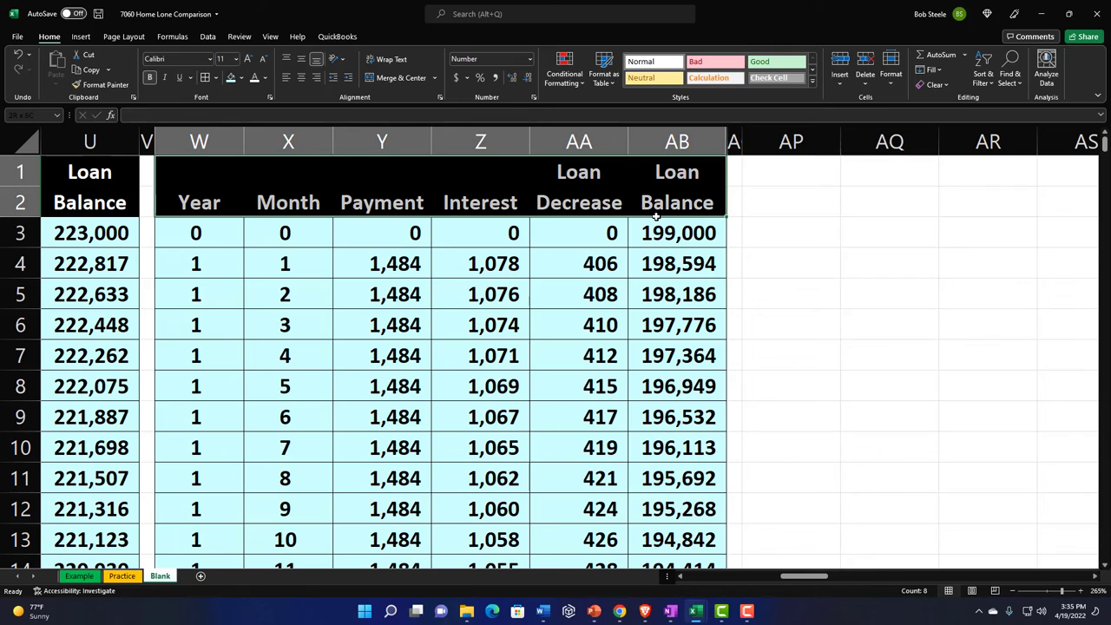
{"action": "key", "text": "ctrl+c"}
{"action": "left_click", "coordinate": [782, 174]}
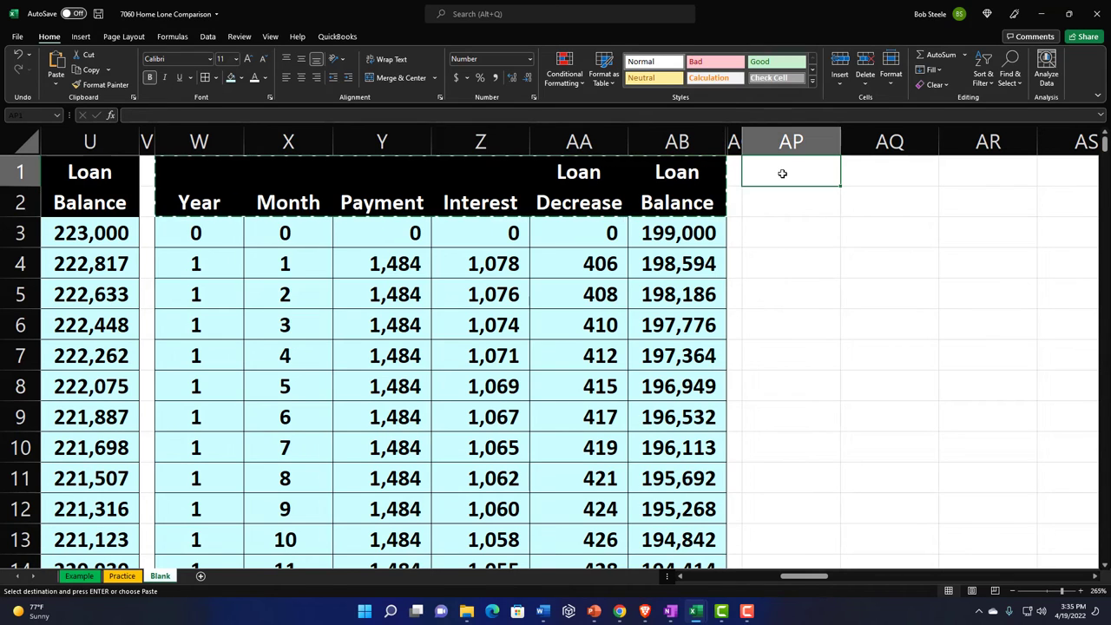
{"action": "key", "text": "ctrl+v"}
{"action": "left_click", "coordinate": [812, 237]}
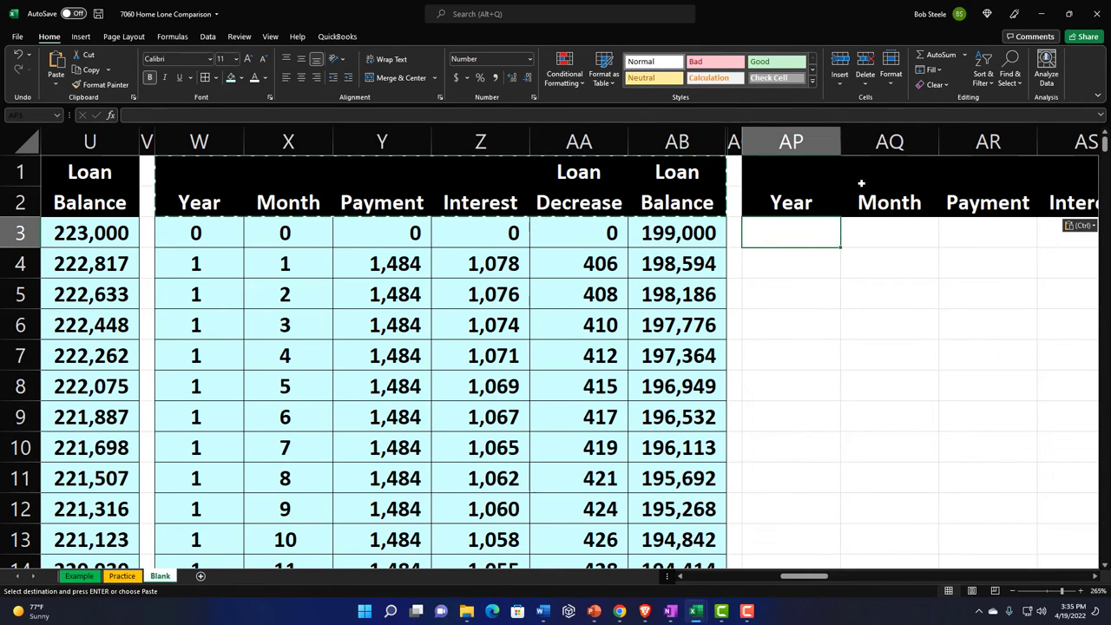
Step: Delete the Month column AQ from the new yearly table
{"action": "left_click", "coordinate": [883, 146]}
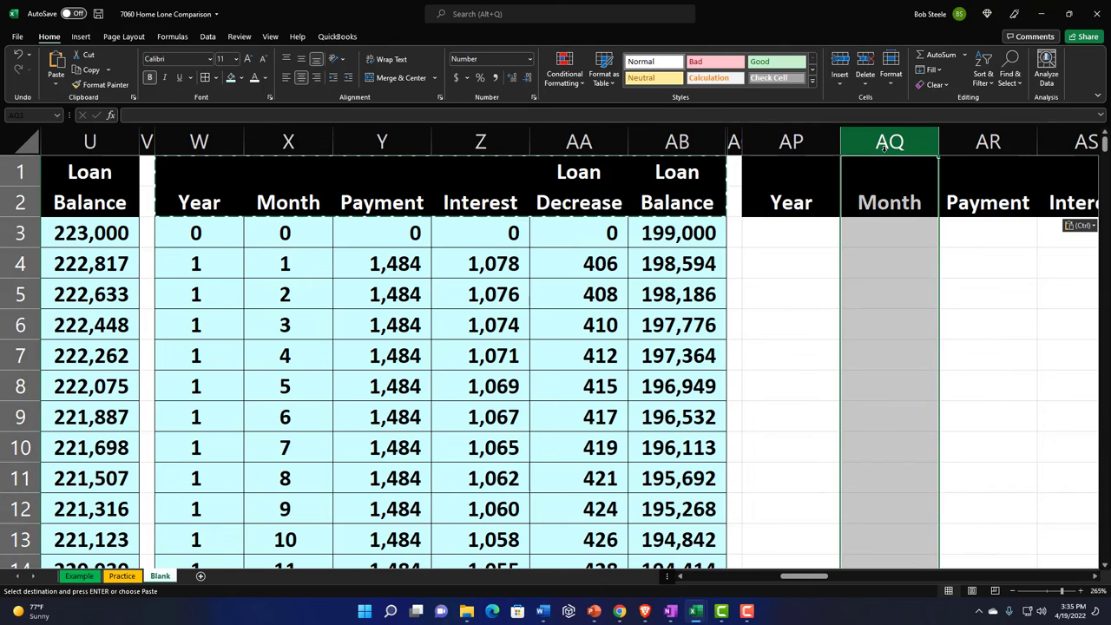
{"action": "right_click", "coordinate": [894, 266]}
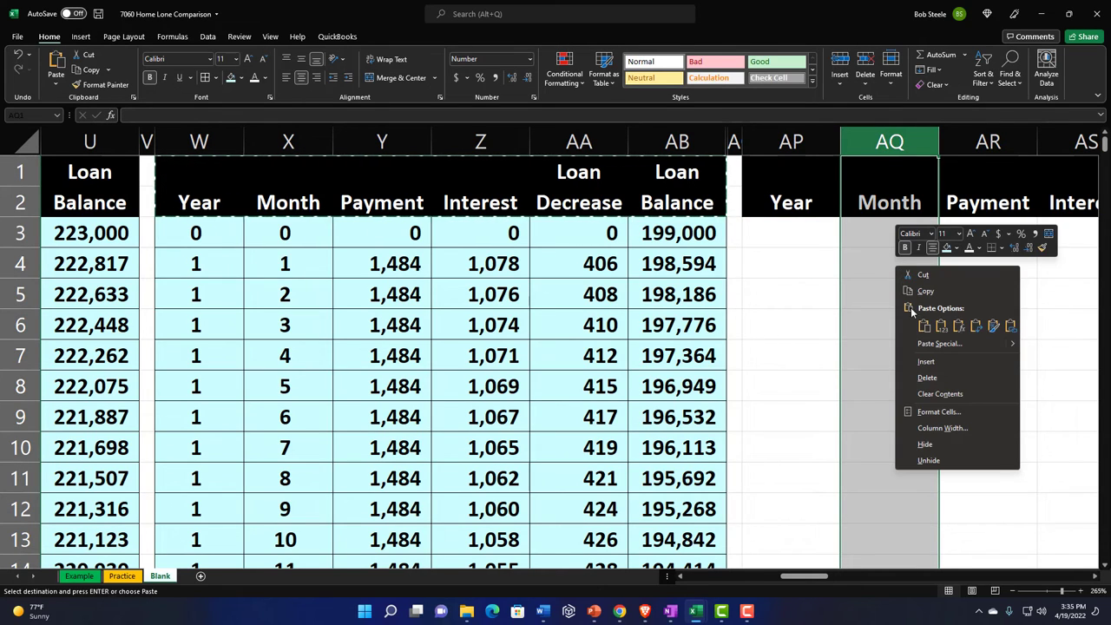
{"action": "left_click", "coordinate": [926, 378]}
{"action": "left_click", "coordinate": [869, 250]}
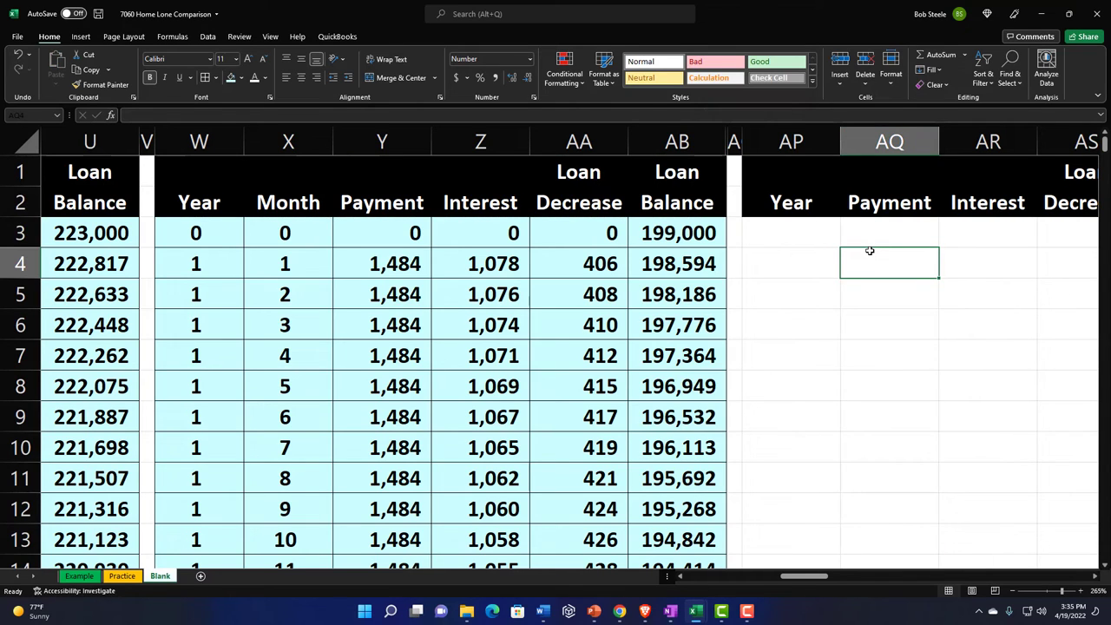
Step: Narrow the Year column AP of the new yearly table
{"action": "key", "text": "Right"}
{"action": "left_click", "coordinate": [791, 143]}
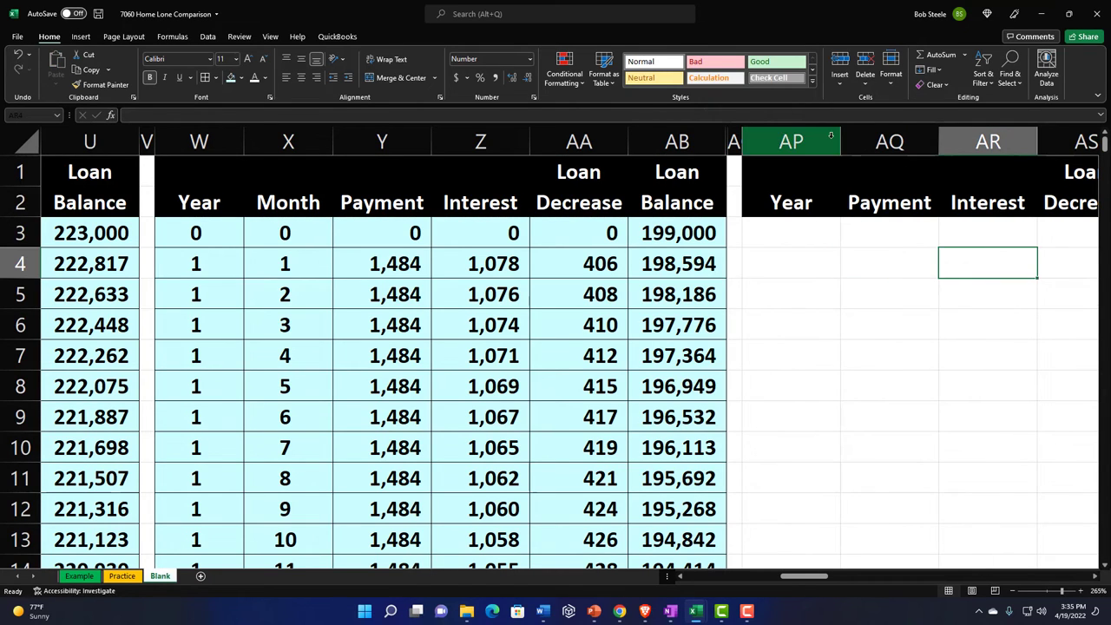
{"action": "left_click_drag", "start_coordinate": [840, 143], "coordinate": [821, 148]}
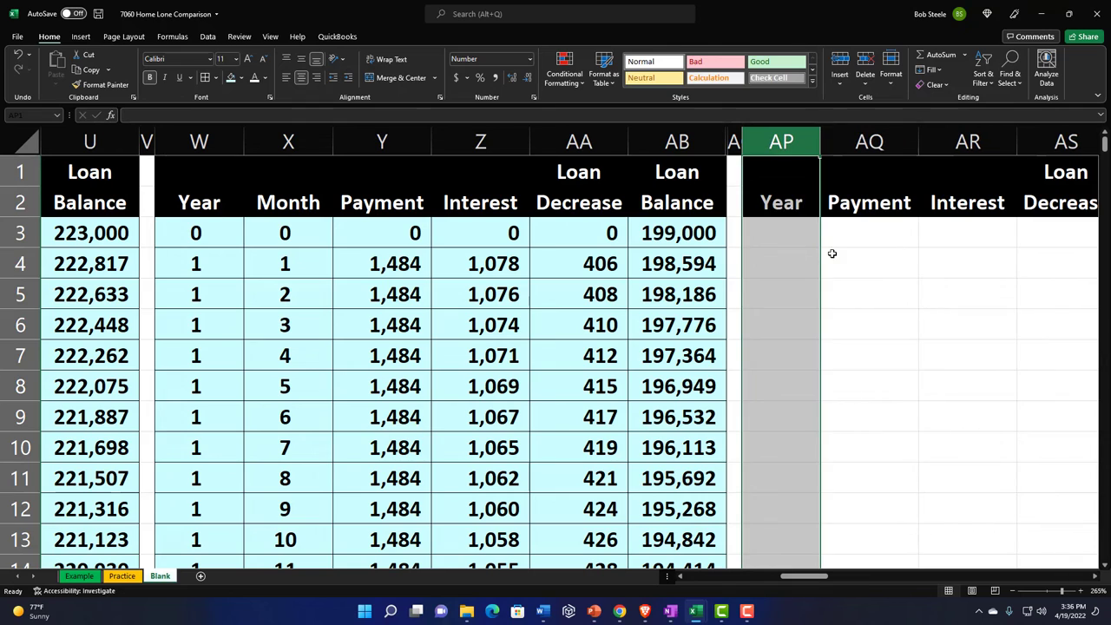
Step: Fill the Year column from AP3 down to AP22 with years 1 through 20 and center the numbers
{"action": "left_click", "coordinate": [764, 240]}
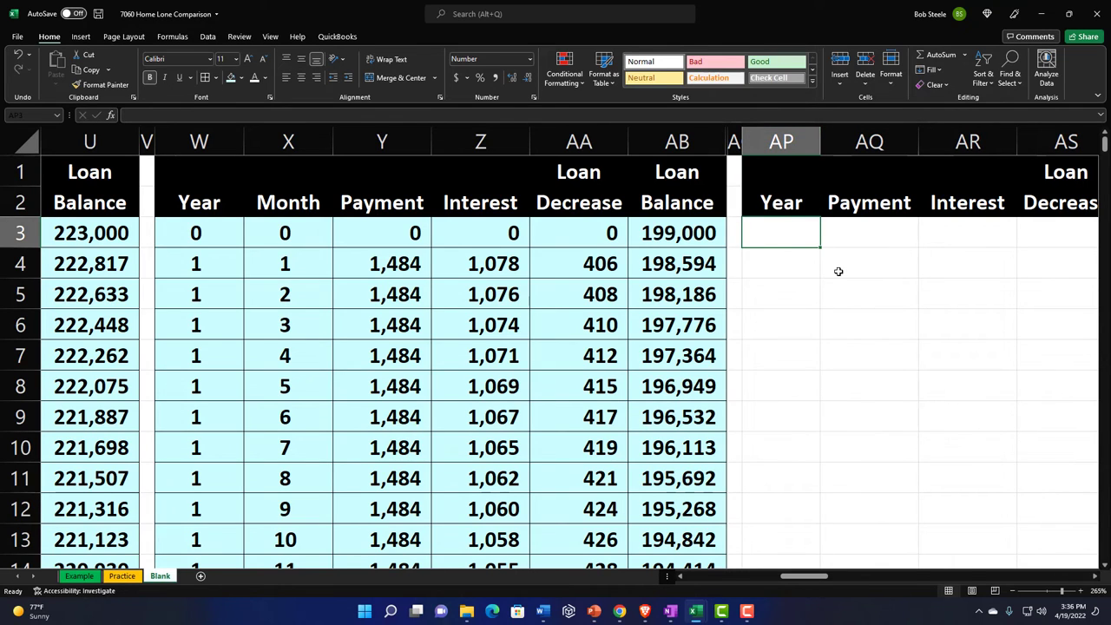
{"action": "type", "text": "1"}
{"action": "key", "text": "Return"}
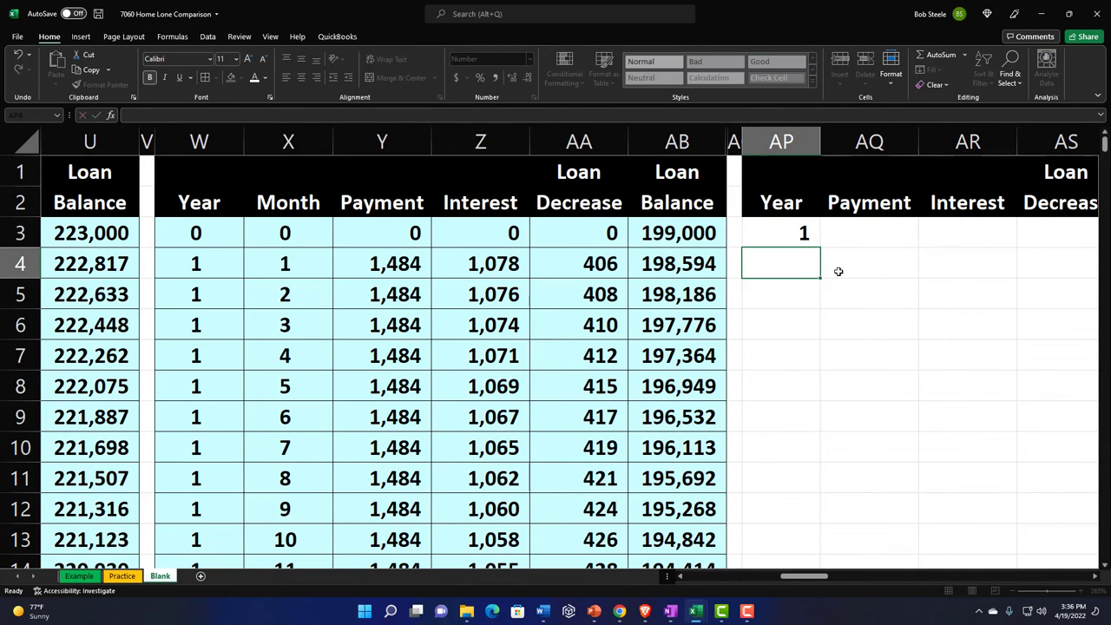
{"action": "type", "text": "2"}
{"action": "key", "text": "Return"}
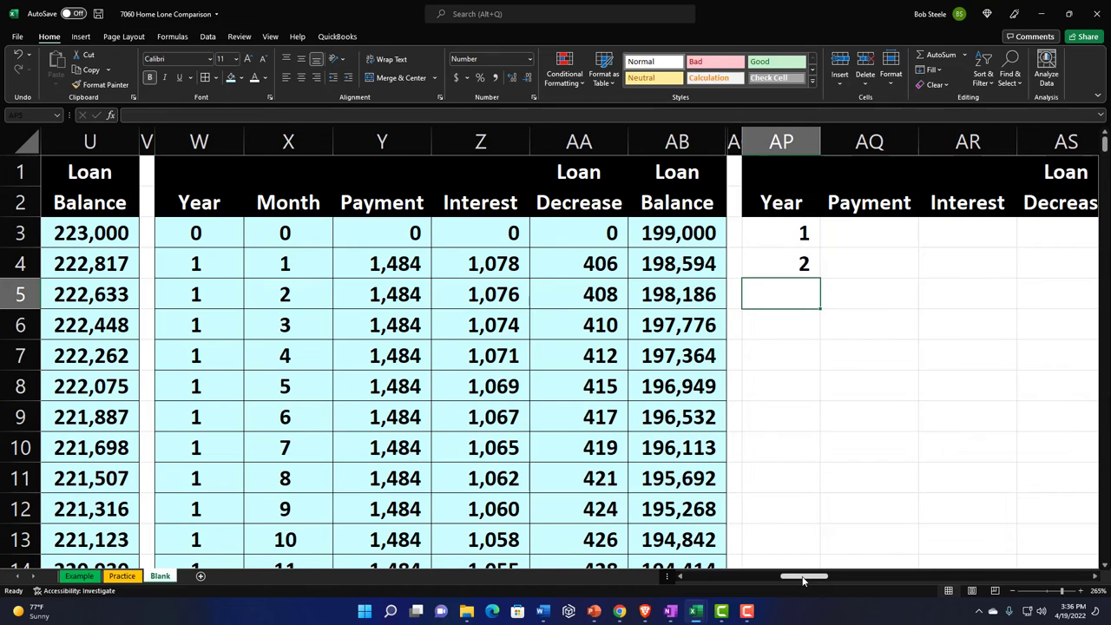
{"action": "left_click_drag", "start_coordinate": [792, 577], "coordinate": [818, 578]}
{"action": "left_click_drag", "start_coordinate": [608, 235], "coordinate": [596, 318]}
{"action": "scroll", "coordinate": [610, 373], "scroll_direction": "up", "scroll_amount": 6}
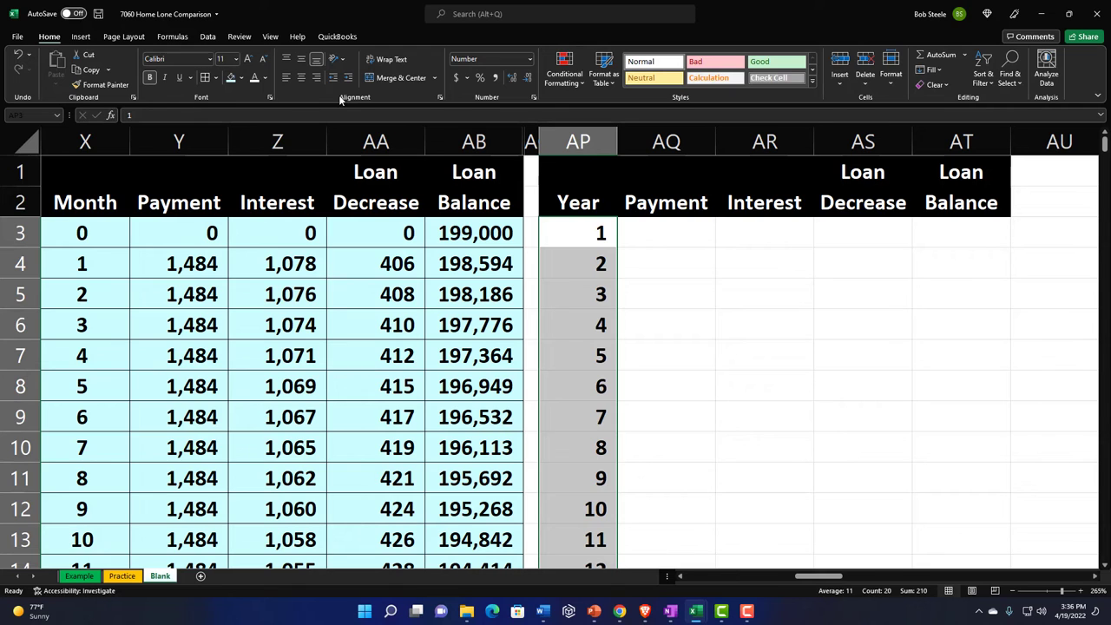
{"action": "left_click", "coordinate": [301, 78]}
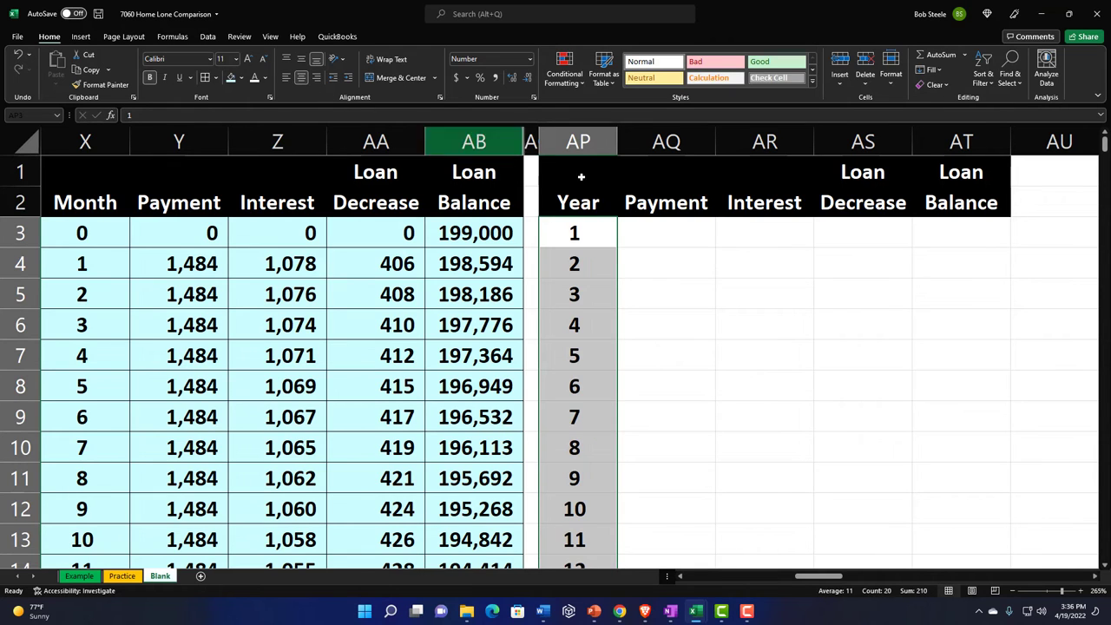
Step: Total the first year's payments in AQ3 with the formula =SUMIF($W:$W,$AP3,Y:Y)
{"action": "left_click", "coordinate": [682, 231]}
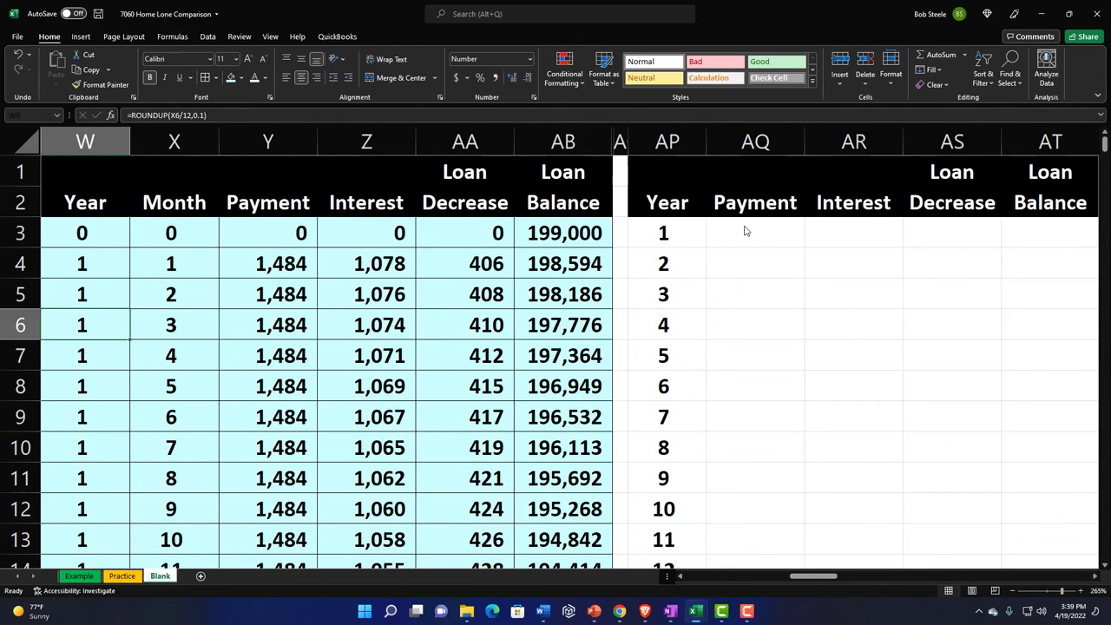
{"action": "left_click", "coordinate": [744, 227]}
{"action": "type", "text": "=sum"}
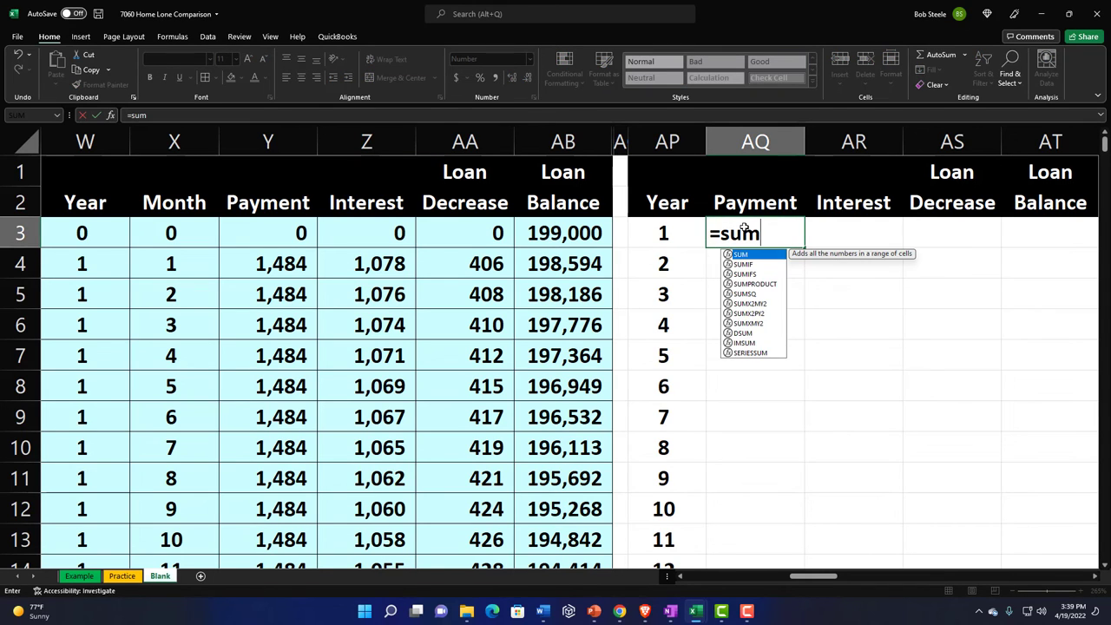
{"action": "type", "text": "if("}
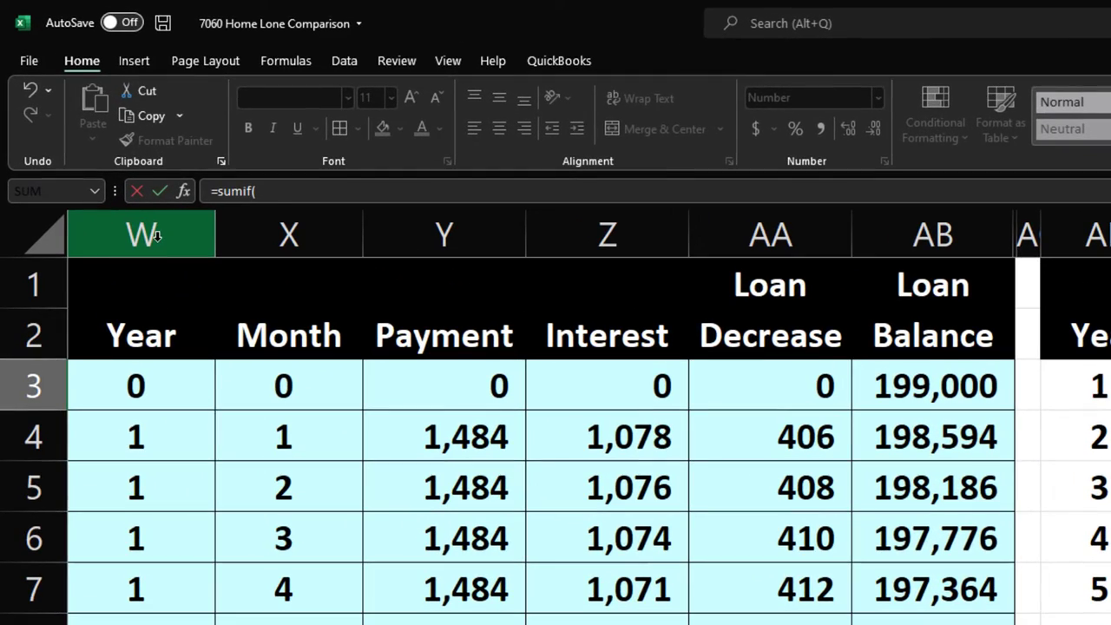
{"action": "left_click", "coordinate": [158, 236]}
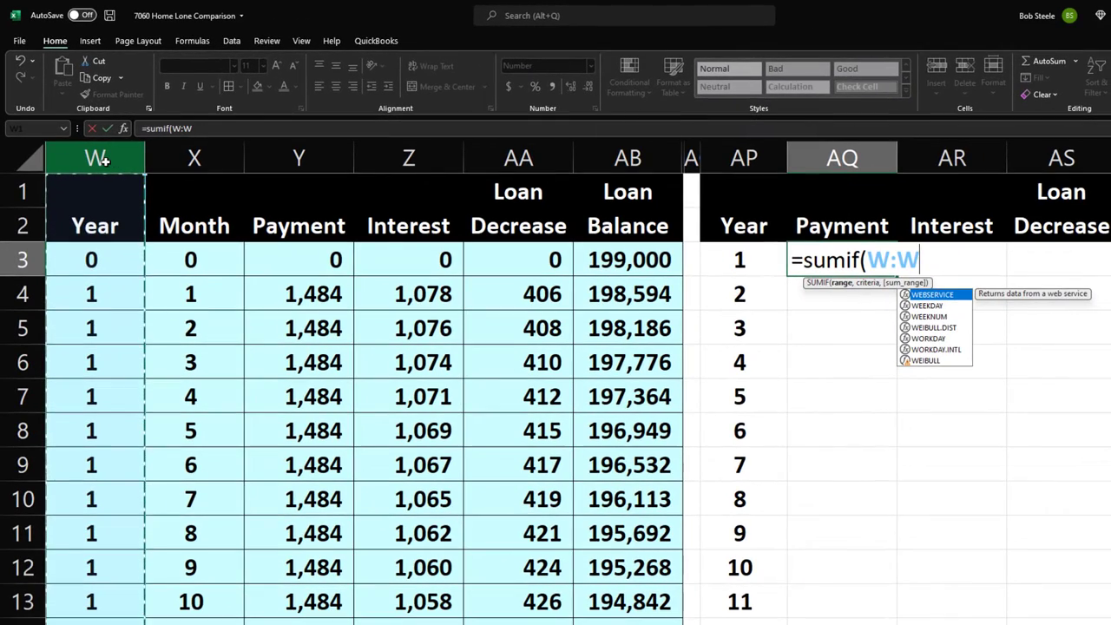
{"action": "key", "text": "F4"}
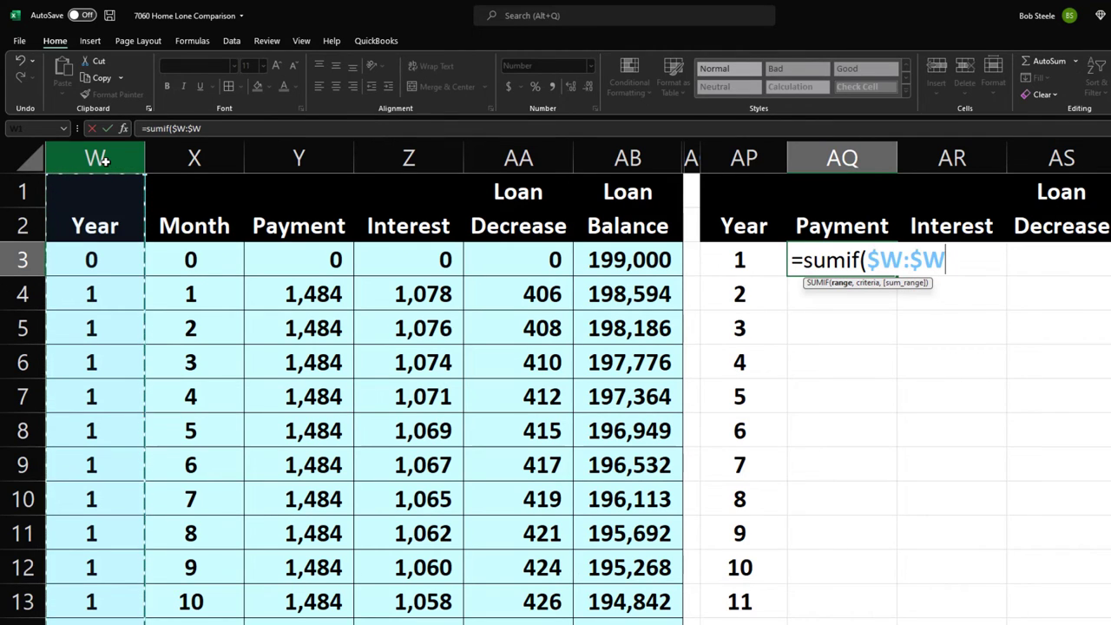
{"action": "type", "text": ","}
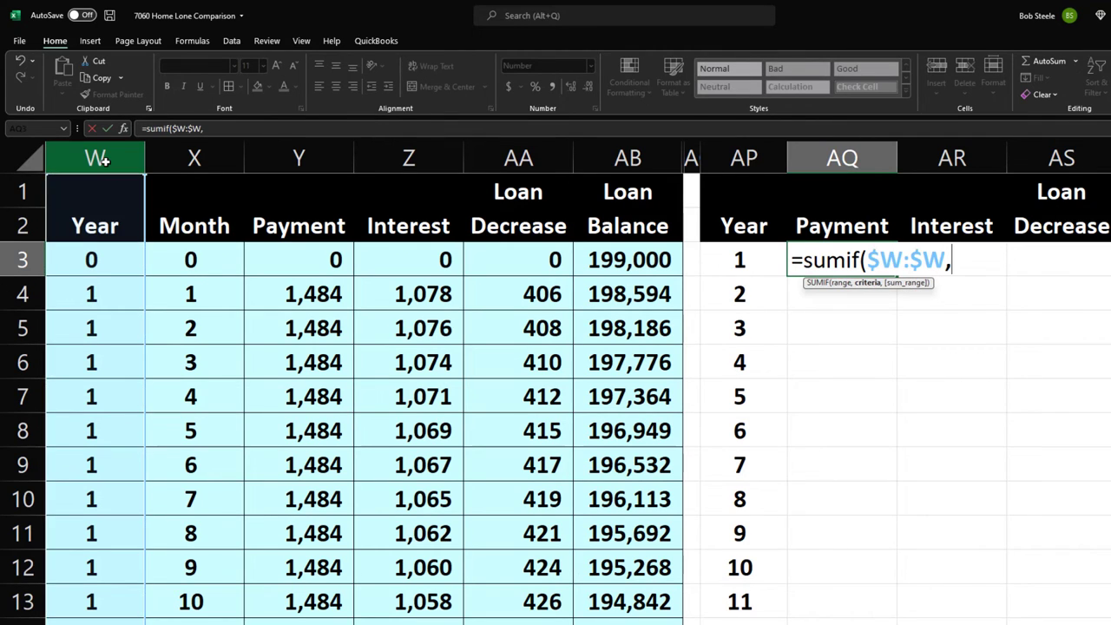
{"action": "left_click", "coordinate": [747, 258]}
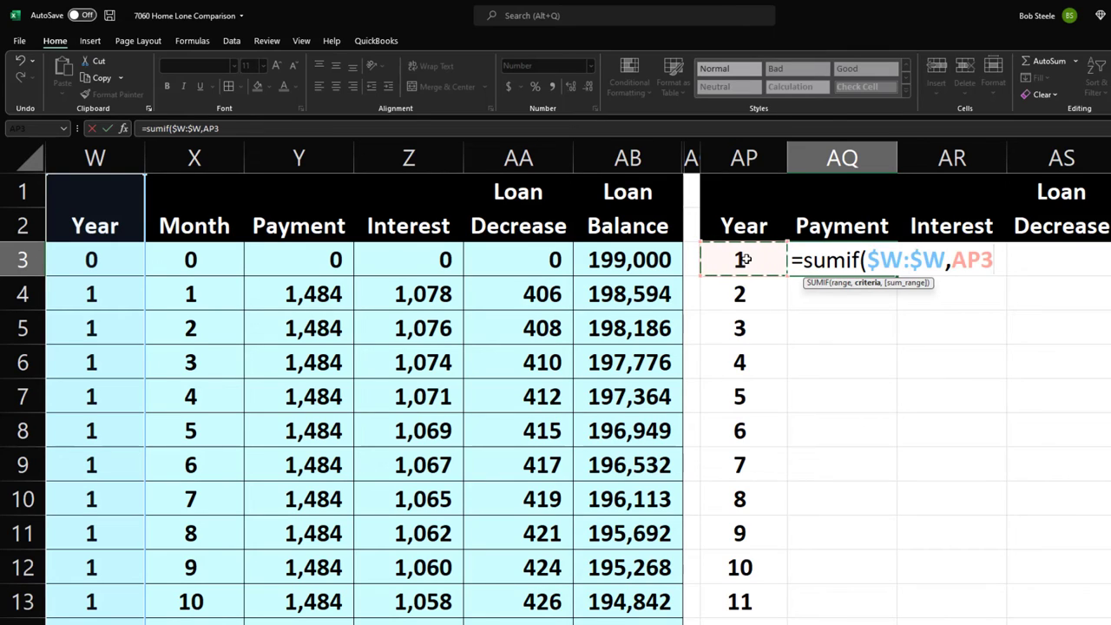
{"action": "left_click", "coordinate": [952, 258]}
{"action": "type", "text": "$W"}
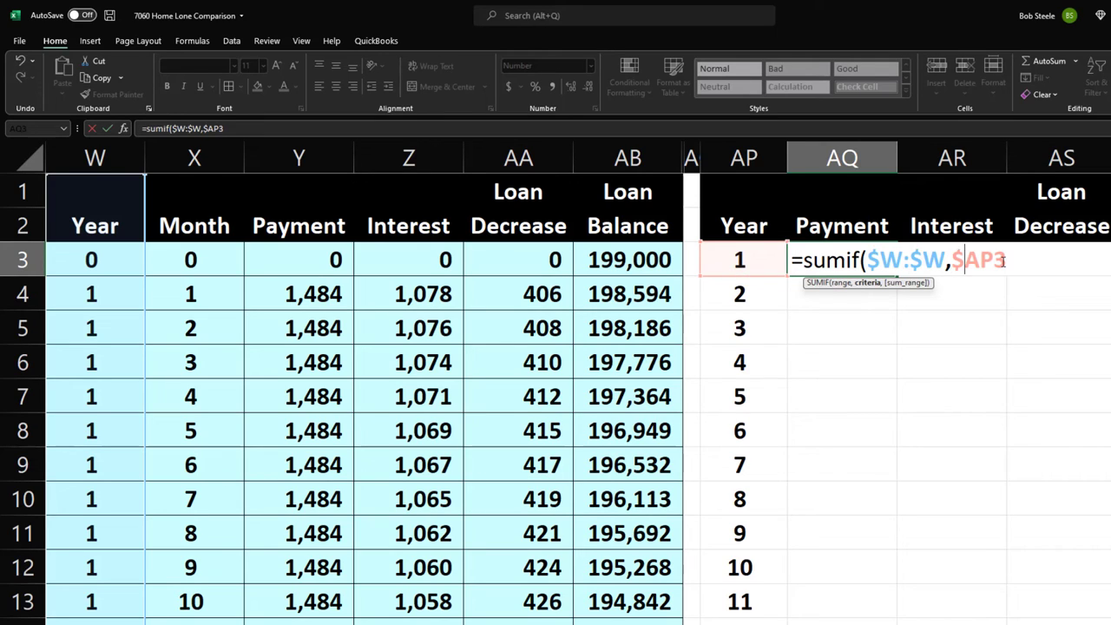
{"action": "type", "text": ","}
{"action": "left_click", "coordinate": [295, 164]}
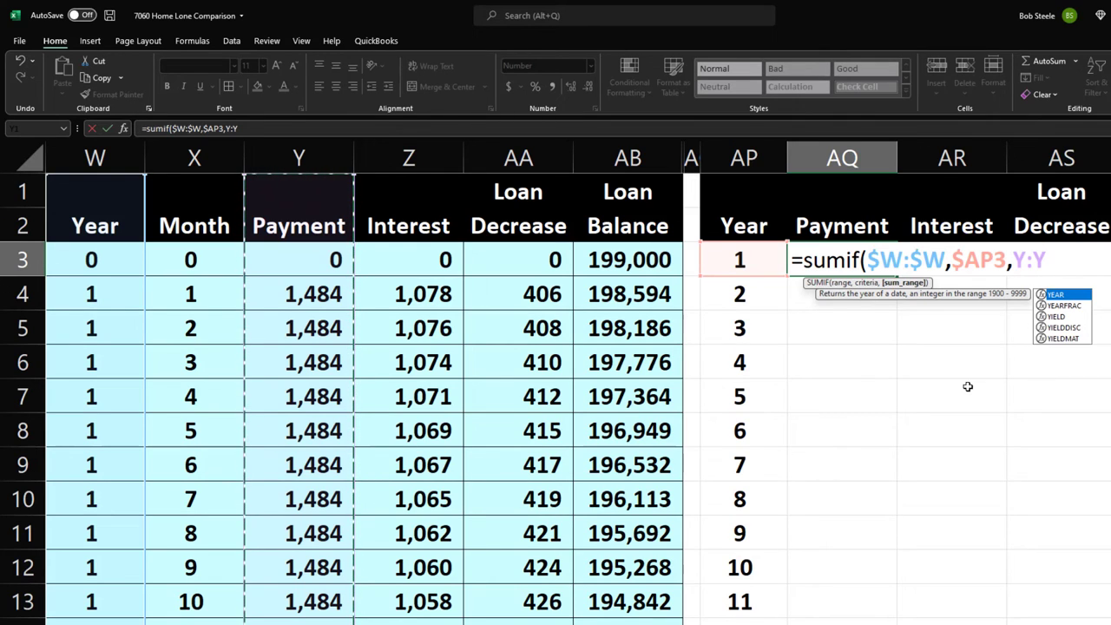
{"action": "key", "text": "Return"}
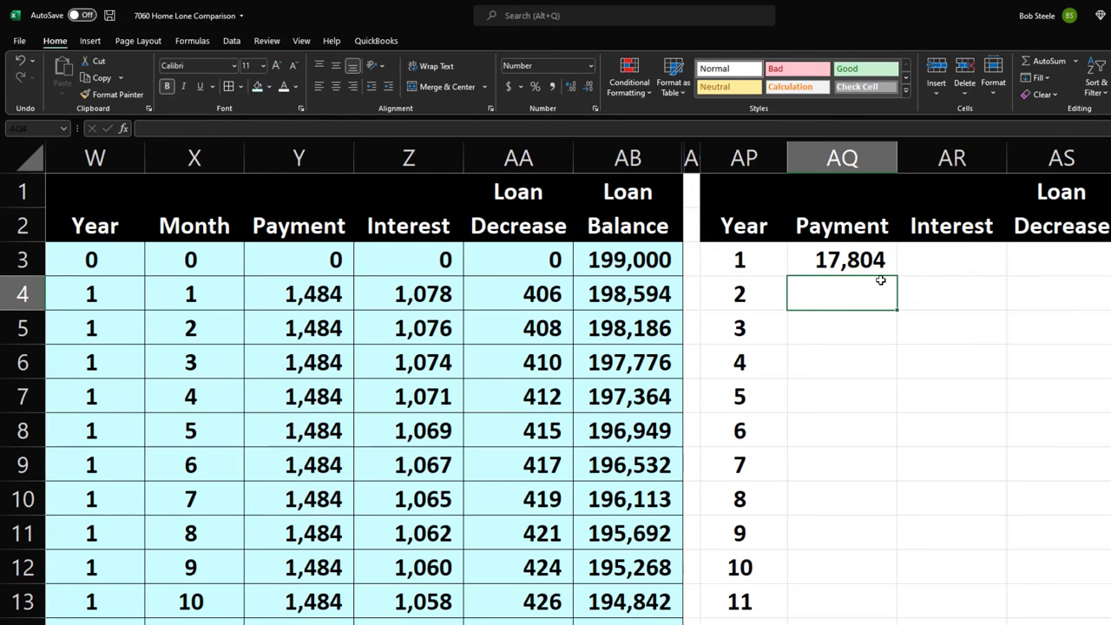
Step: Copy the SUMIF formula from AQ3 across to AR3:AS3 and fill all three formulas down through year 20
{"action": "left_click", "coordinate": [878, 271]}
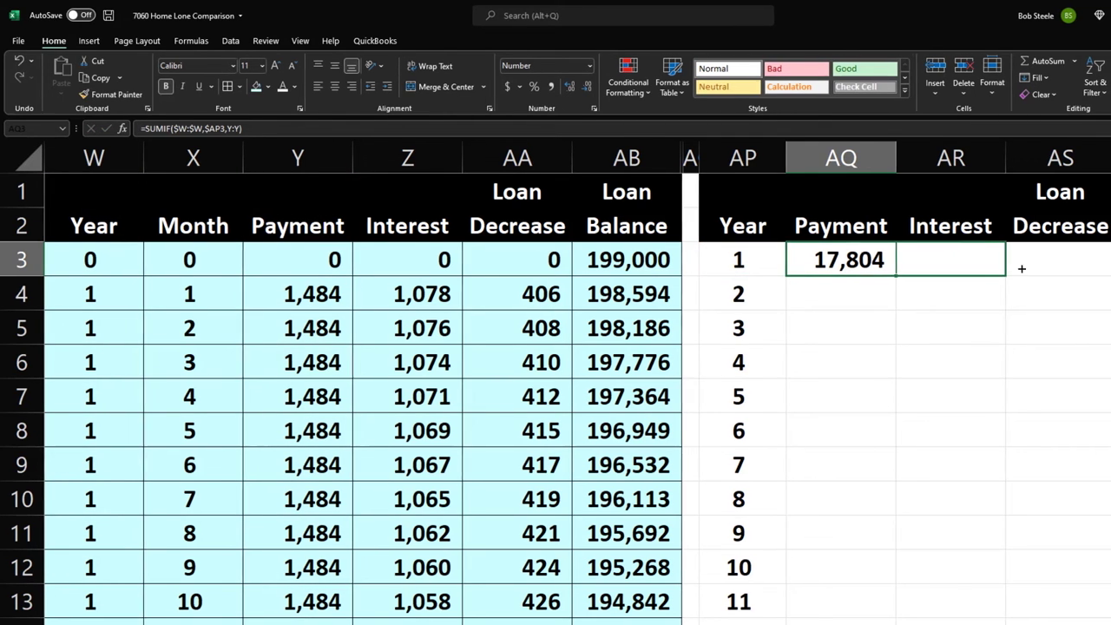
{"action": "left_click", "coordinate": [1065, 264], "text": "shift"}
{"action": "key", "text": "ctrl+r"}
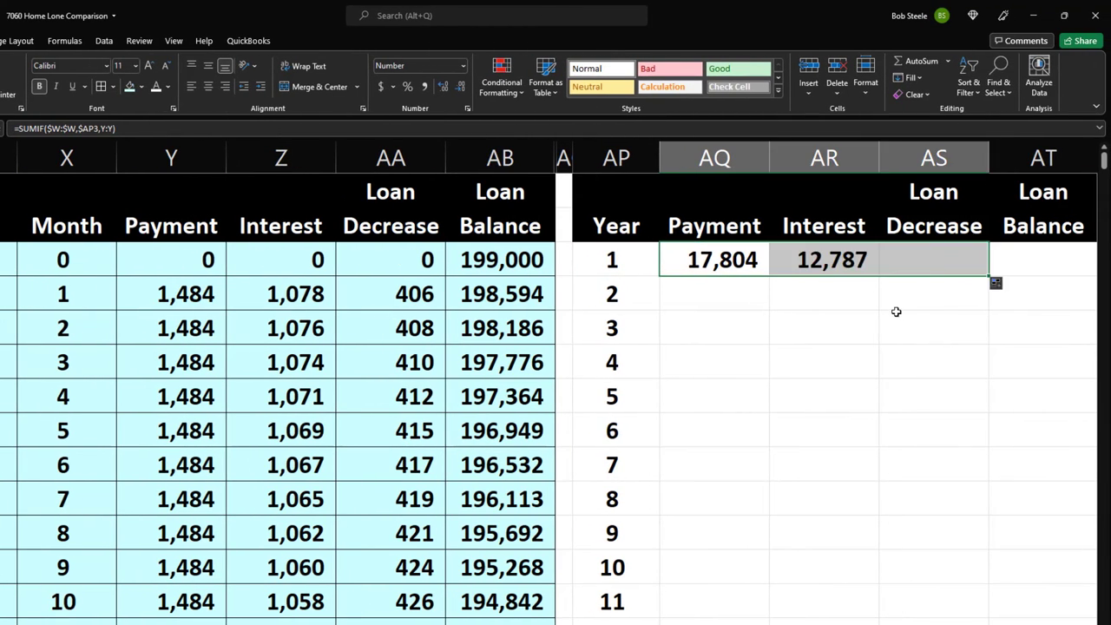
{"action": "double_click", "coordinate": [822, 257]}
{"action": "key", "text": "Return"}
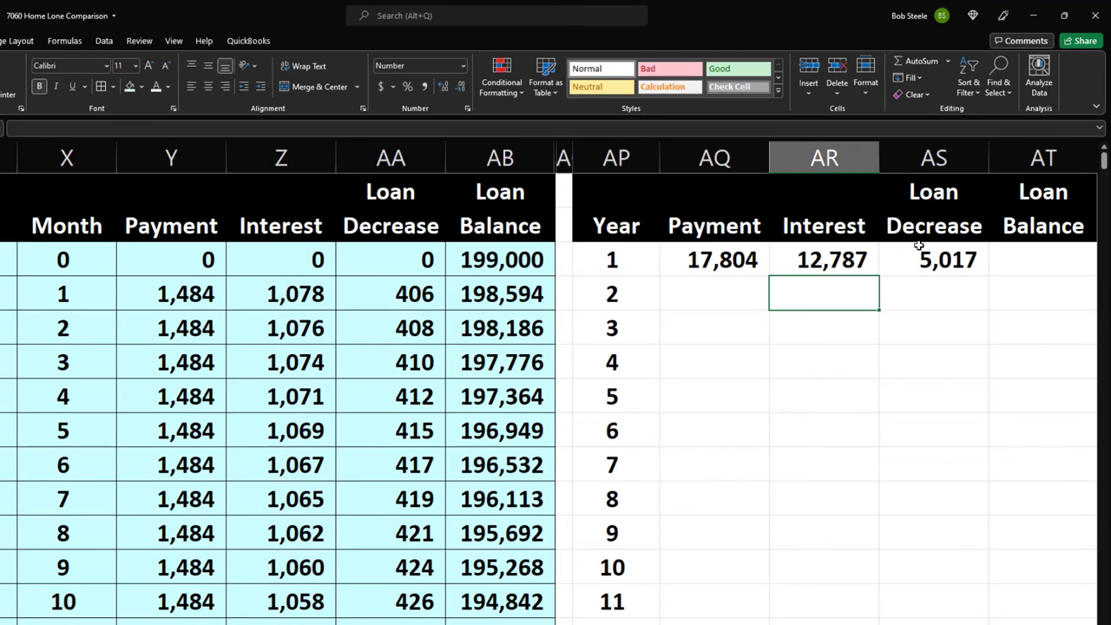
{"action": "double_click", "coordinate": [920, 250]}
{"action": "key", "text": "Return"}
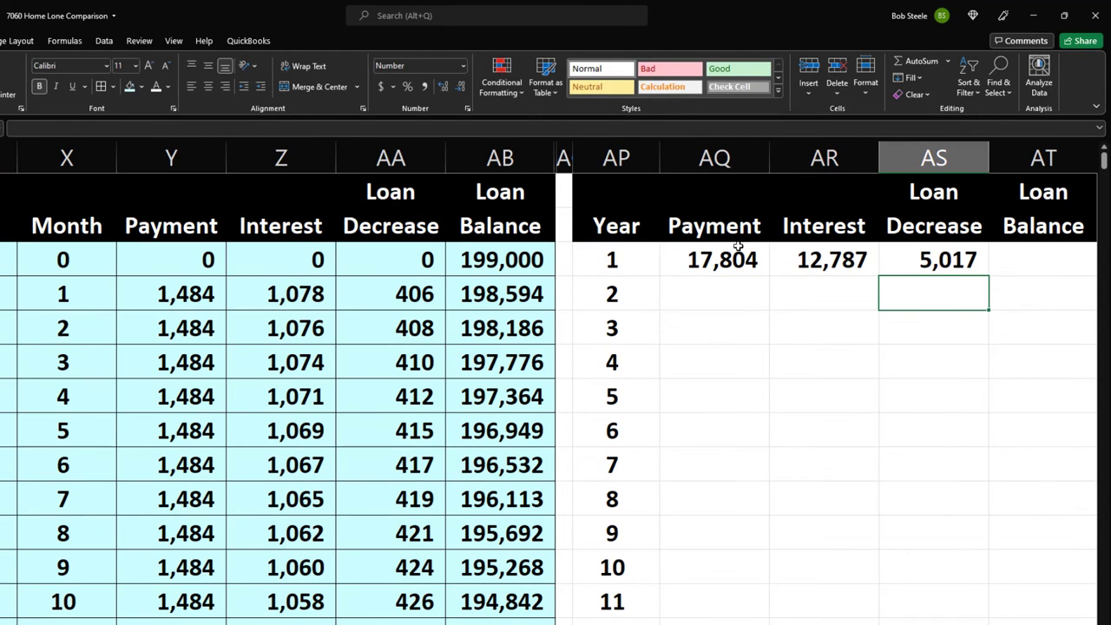
{"action": "left_click_drag", "start_coordinate": [732, 259], "coordinate": [937, 260]}
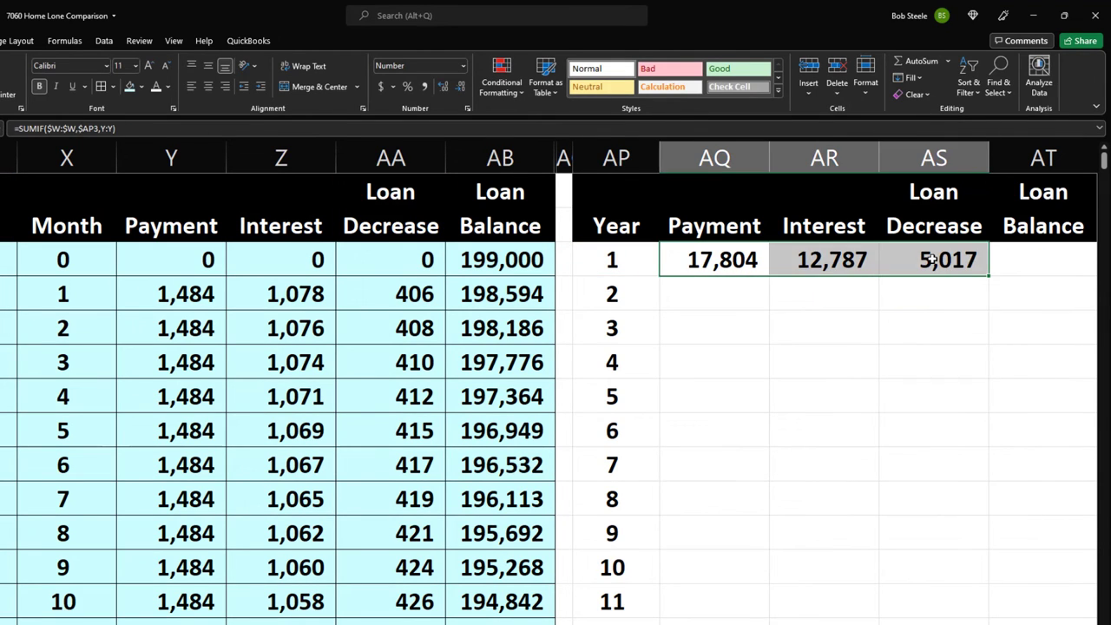
{"action": "double_click", "coordinate": [989, 277]}
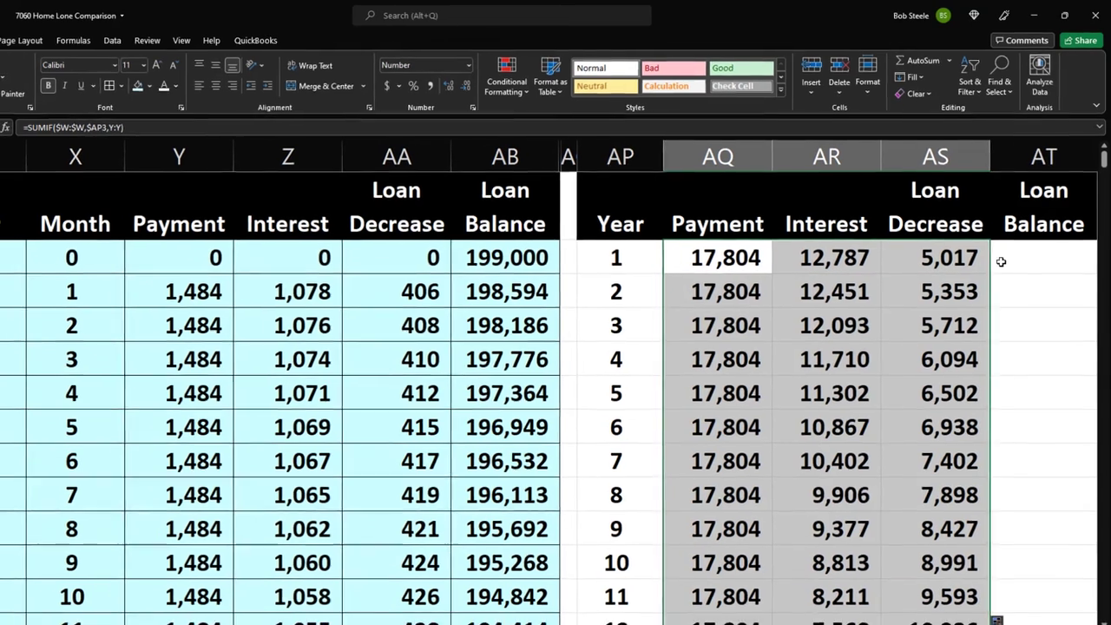
Step: Enter =MINIFS(AB:AB,W:W,AP3) in AT3 for the year-end loan balance and fill it down through year 20
{"action": "left_click", "coordinate": [1009, 257]}
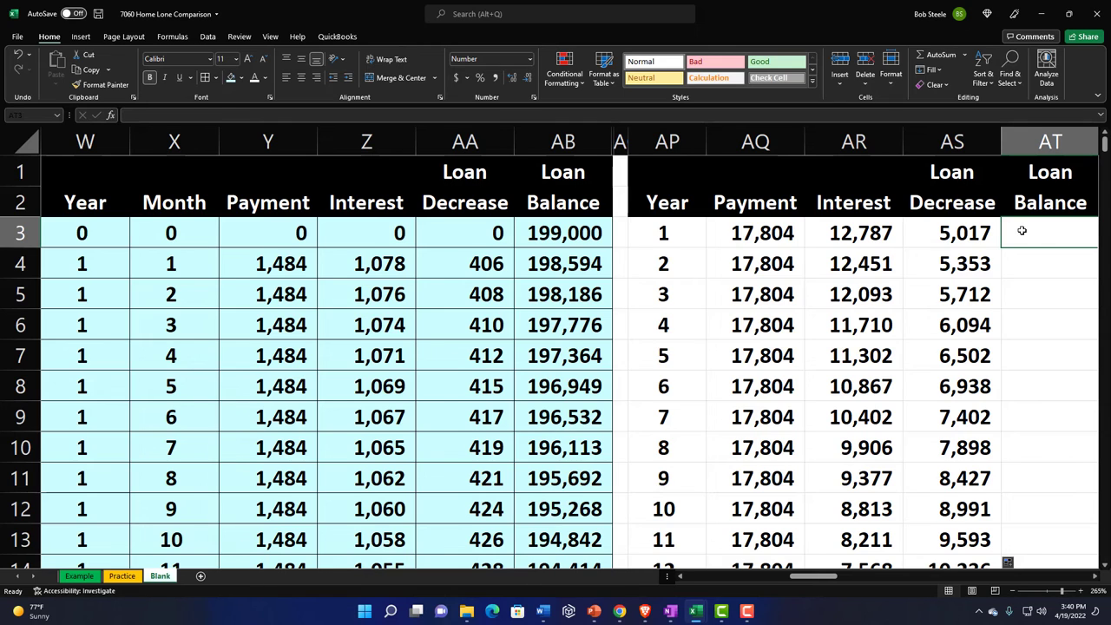
{"action": "type", "text": "=minif"}
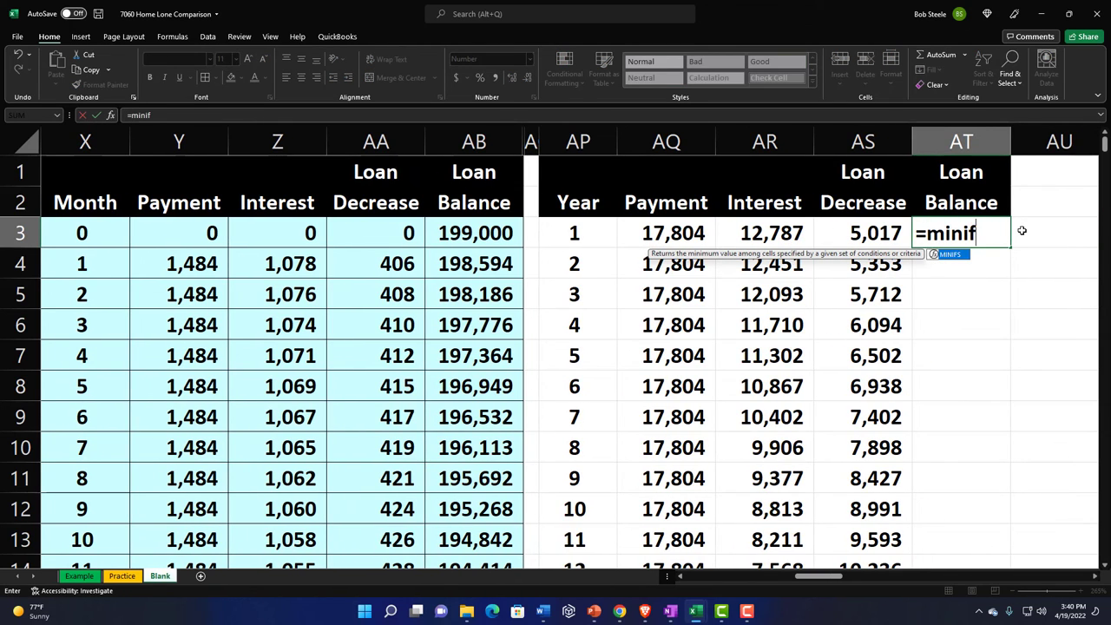
{"action": "type", "text": "s("}
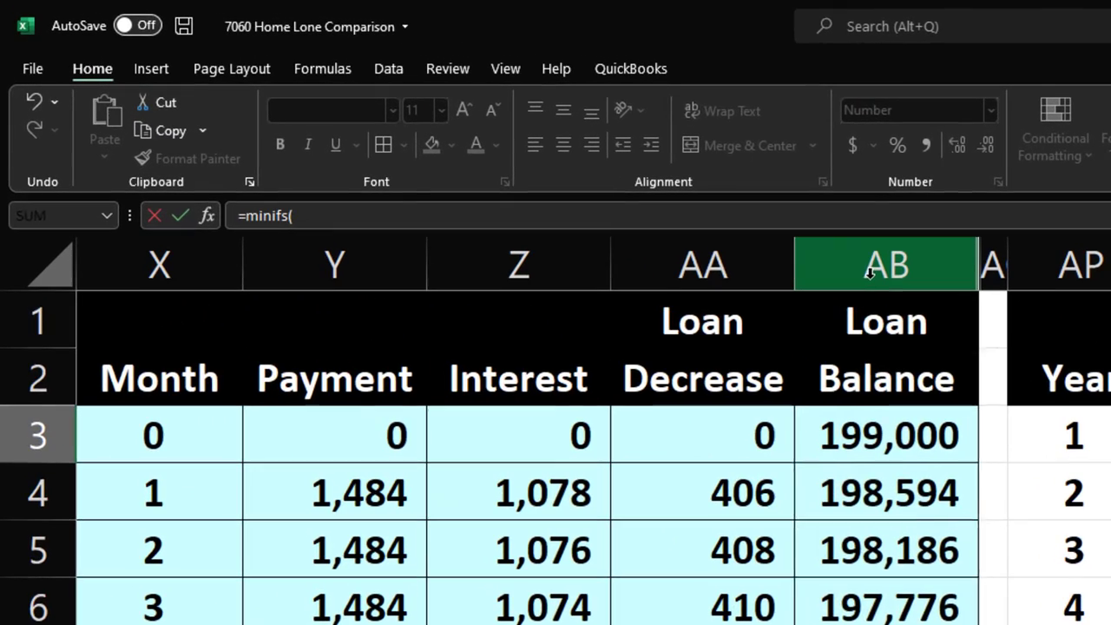
{"action": "left_click", "coordinate": [465, 149]}
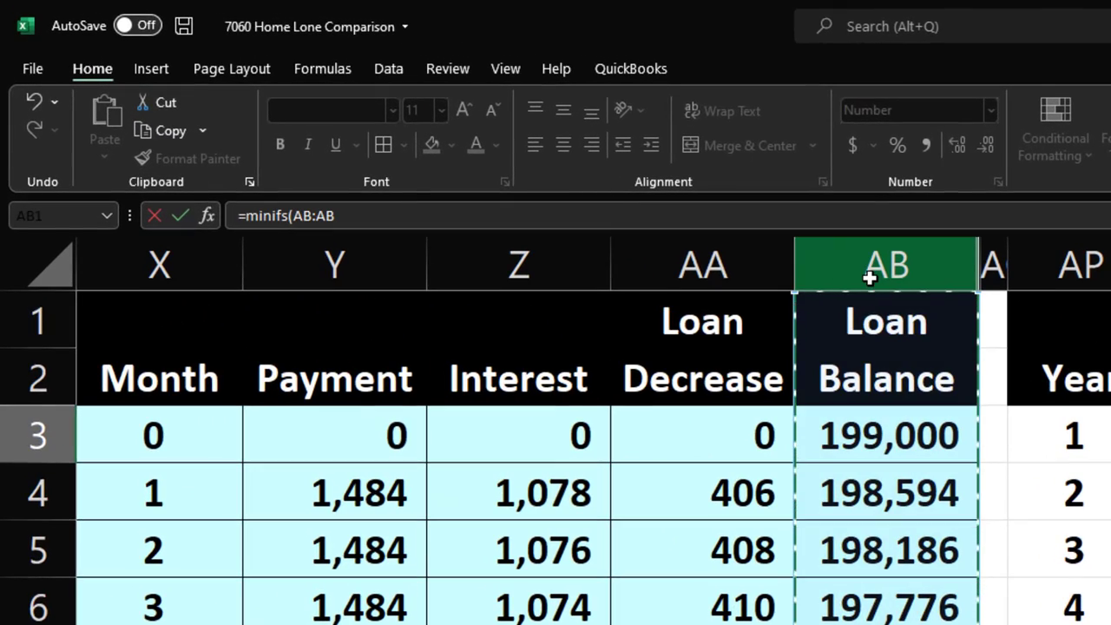
{"action": "type", "text": ","}
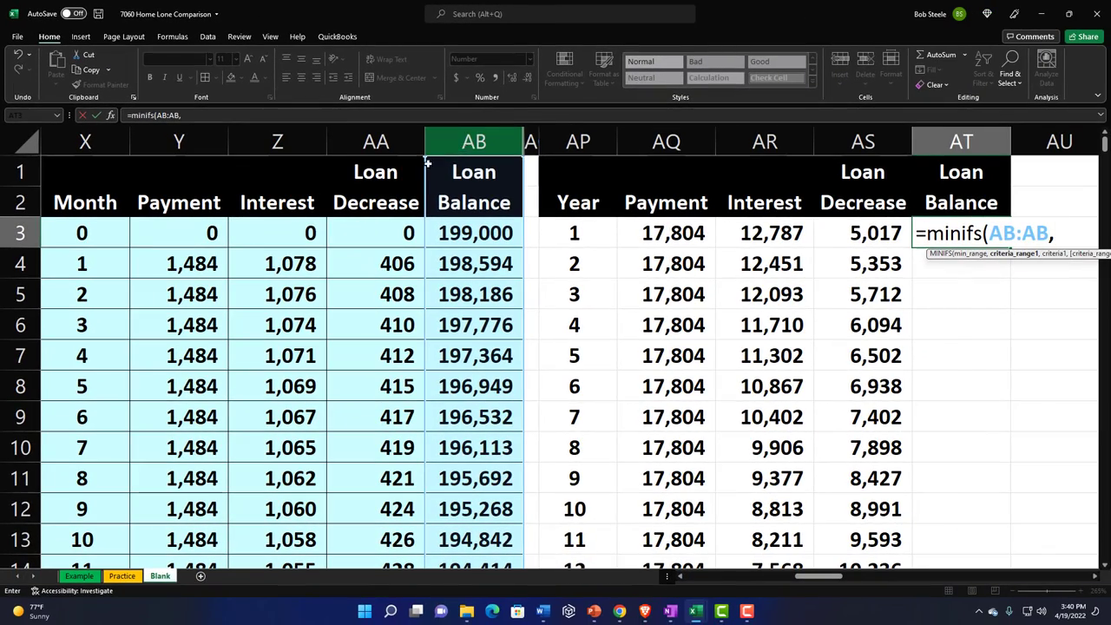
{"action": "left_click", "coordinate": [101, 235]}
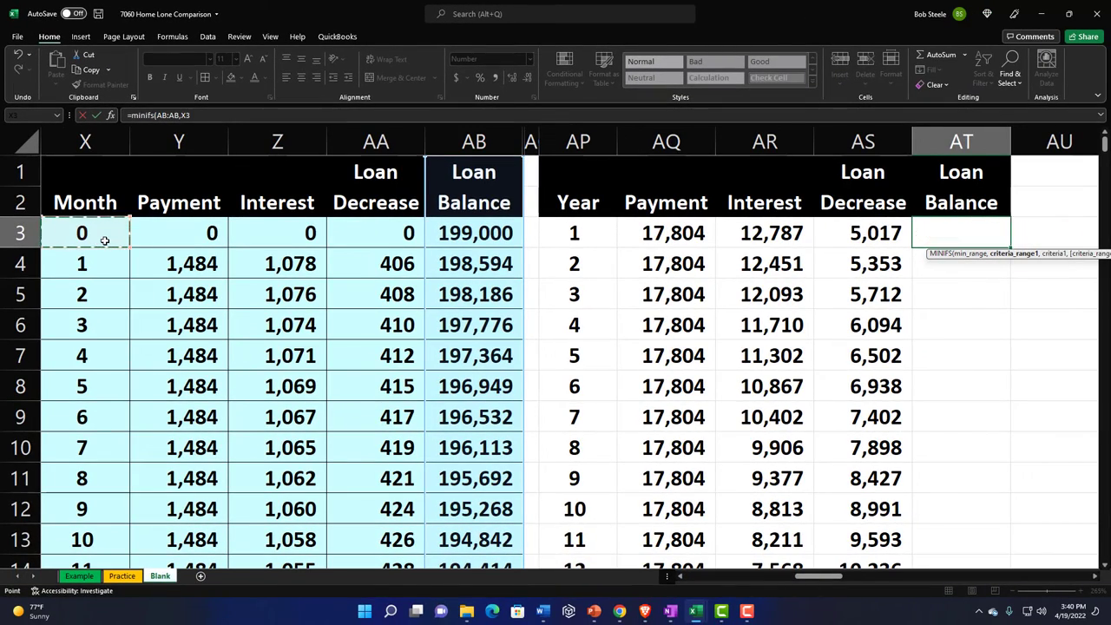
{"action": "key", "text": "Left"}
{"action": "left_click", "coordinate": [92, 146]}
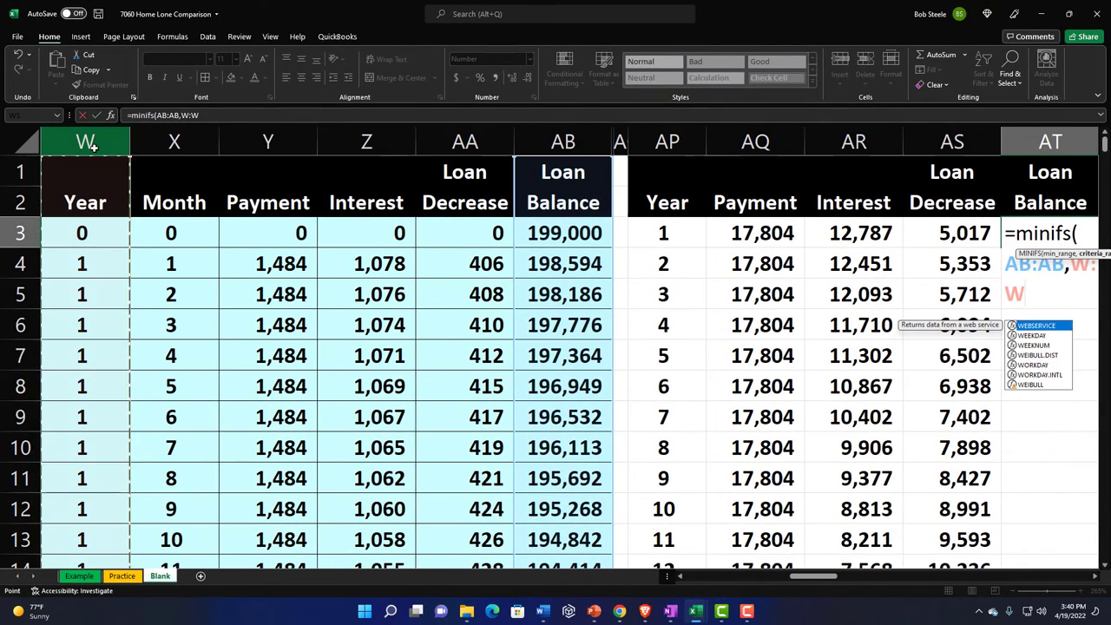
{"action": "type", "text": ","}
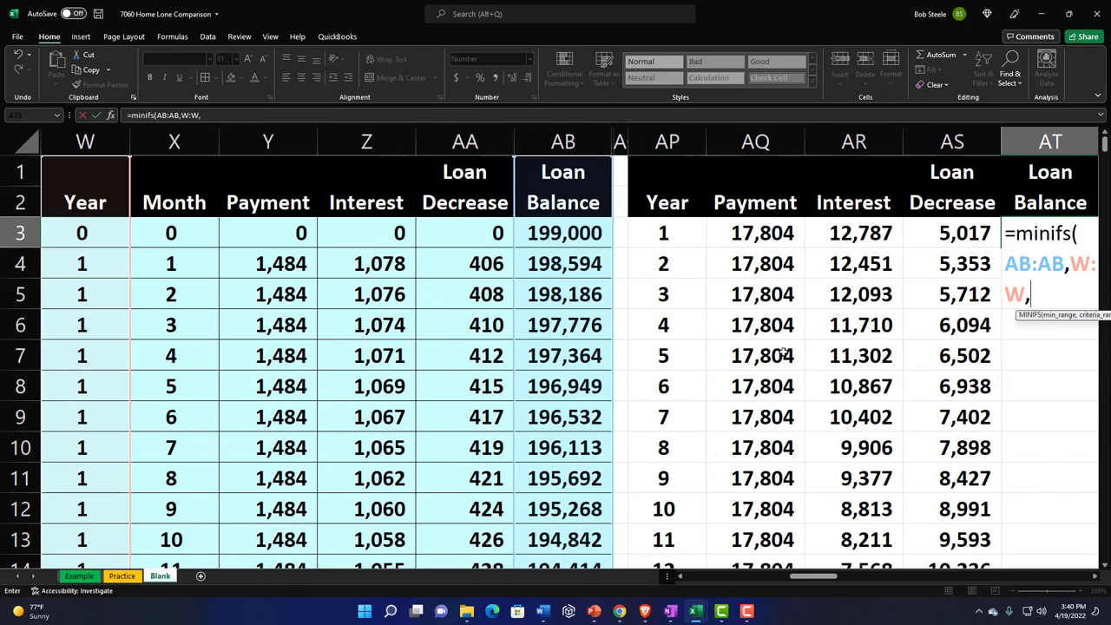
{"action": "left_click", "coordinate": [687, 244]}
{"action": "key", "text": "Return"}
{"action": "key", "text": "Right"}
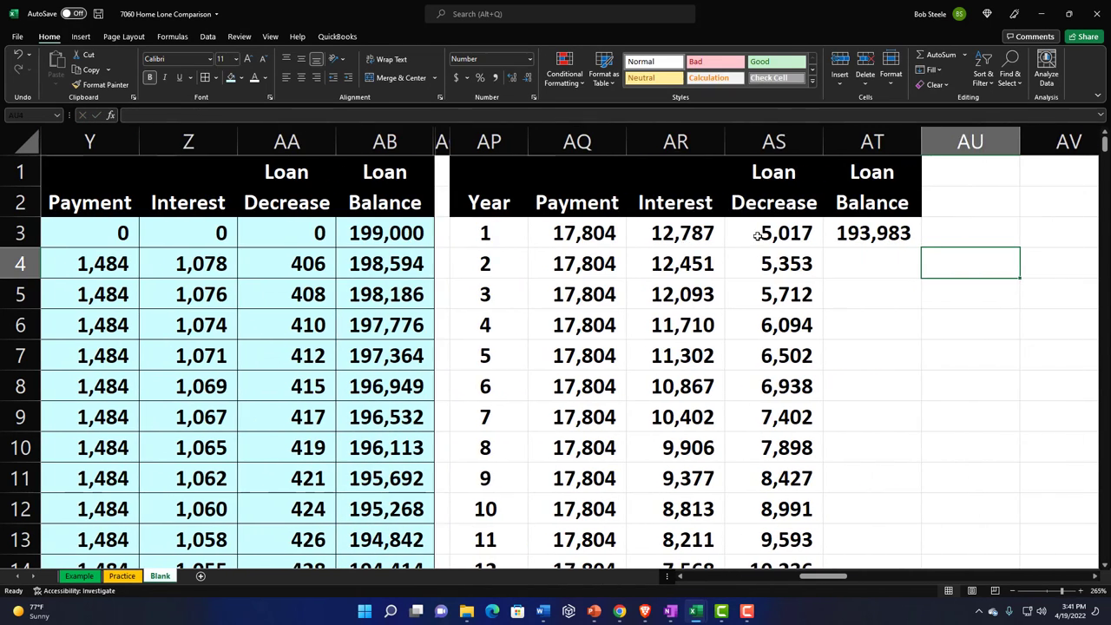
{"action": "left_click", "coordinate": [879, 232]}
{"action": "double_click", "coordinate": [922, 248]}
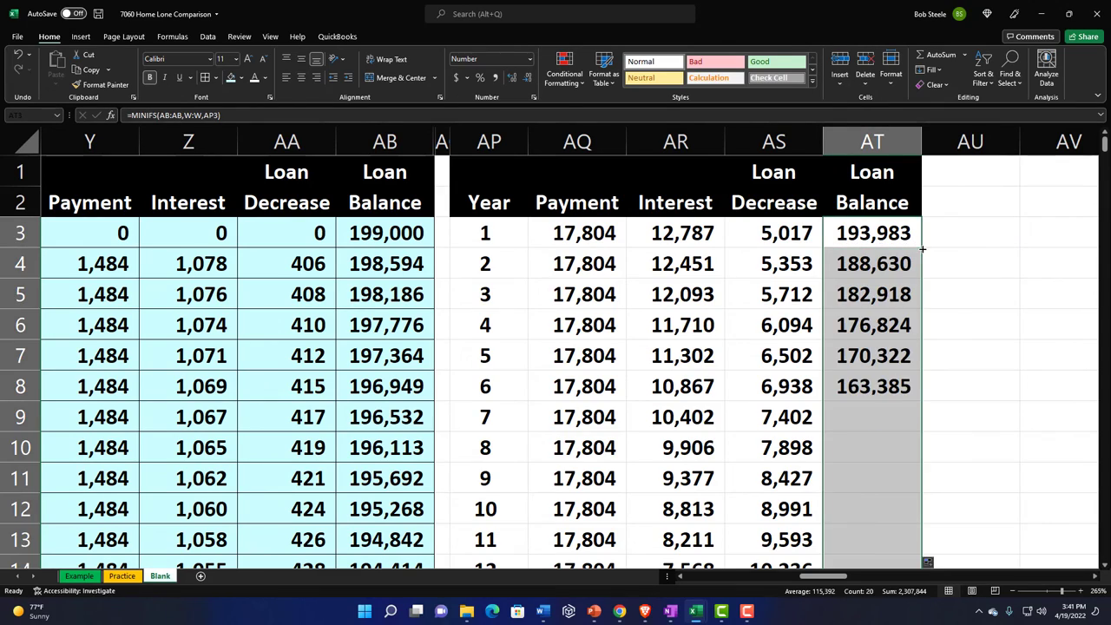
Step: Add a Total label in AP23 and total the yearly payments in AQ23 with =SUM(AQ3:AQ22)
{"action": "scroll", "coordinate": [732, 385], "scroll_direction": "down", "scroll_amount": 5}
{"action": "left_click", "coordinate": [508, 301]}
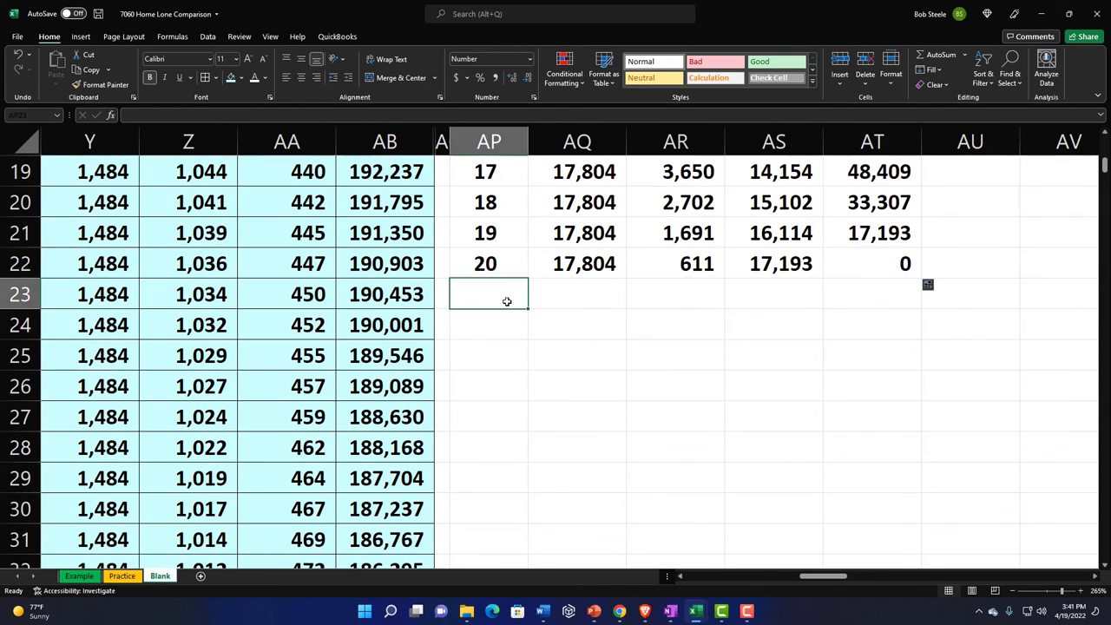
{"action": "type", "text": "Total"}
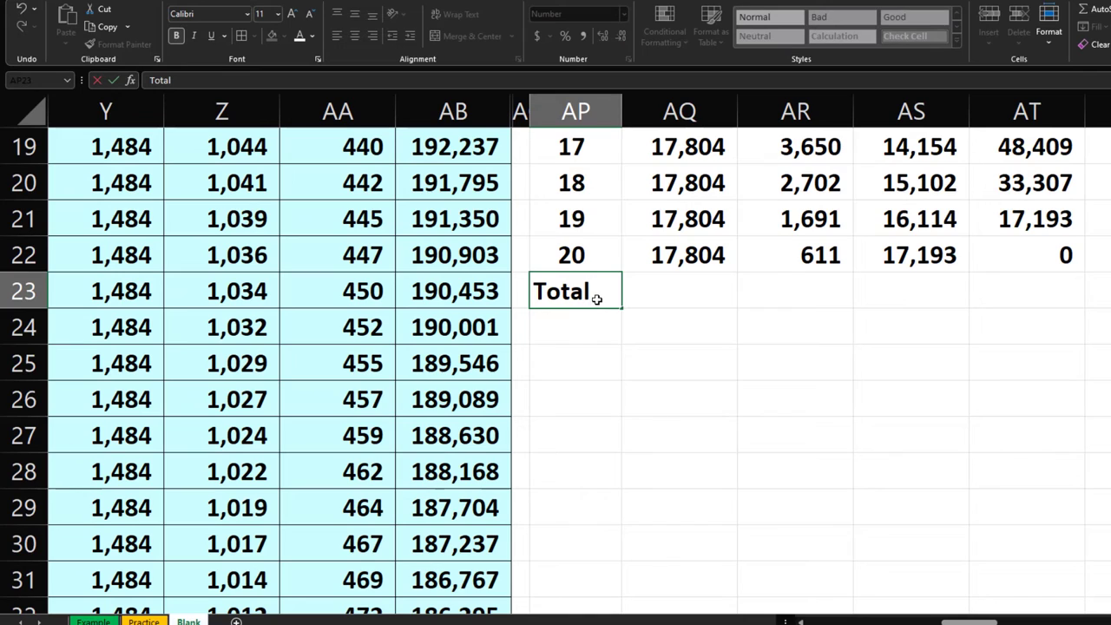
{"action": "key", "text": "Tab"}
{"action": "type", "text": "=sum("}
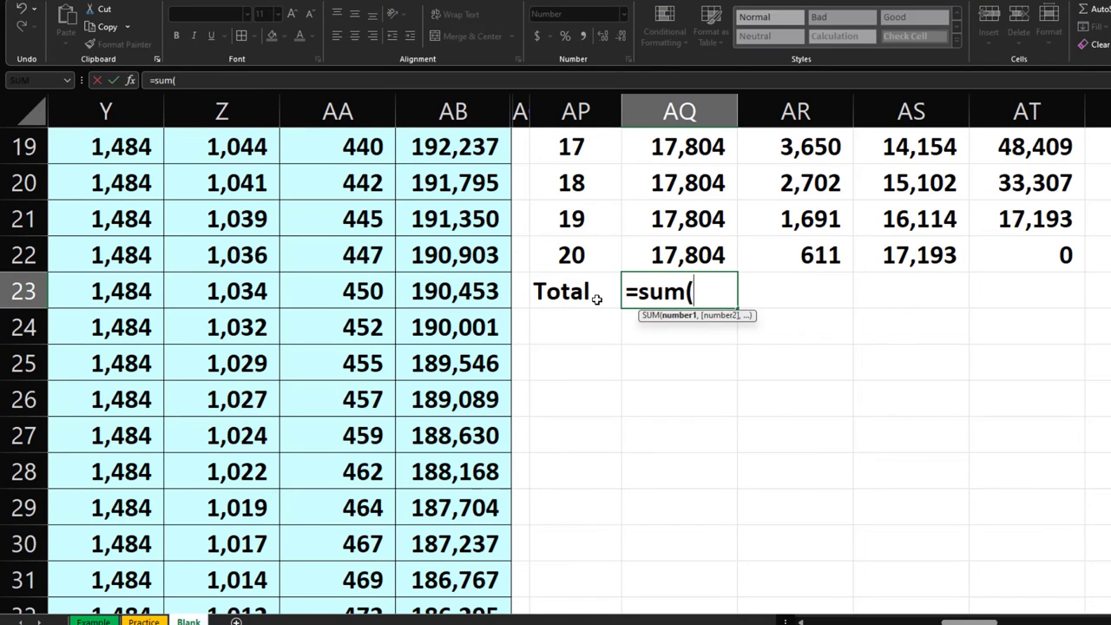
{"action": "key", "text": "Up"}
{"action": "key", "text": "shift+Up"}
{"action": "key", "text": "shift+Up"}
{"action": "key", "text": "shift+Up"}
{"action": "key", "text": "shift+Up"}
{"action": "key", "text": "shift+Up"}
{"action": "key", "text": "shift+Up"}
{"action": "key", "text": "shift+Up"}
{"action": "key", "text": "shift+Up"}
{"action": "key", "text": "shift+Up"}
{"action": "key", "text": "shift+Up"}
{"action": "key", "text": "shift+Up"}
{"action": "key", "text": "shift+Up"}
{"action": "key", "text": "shift+Up"}
{"action": "key", "text": "shift+Up"}
{"action": "key", "text": "shift+Up"}
{"action": "key", "text": "shift+Up"}
{"action": "key", "text": "shift+Up"}
{"action": "key", "text": "shift+Up"}
{"action": "key", "text": "shift+Up"}
{"action": "key", "text": "shift+Up"}
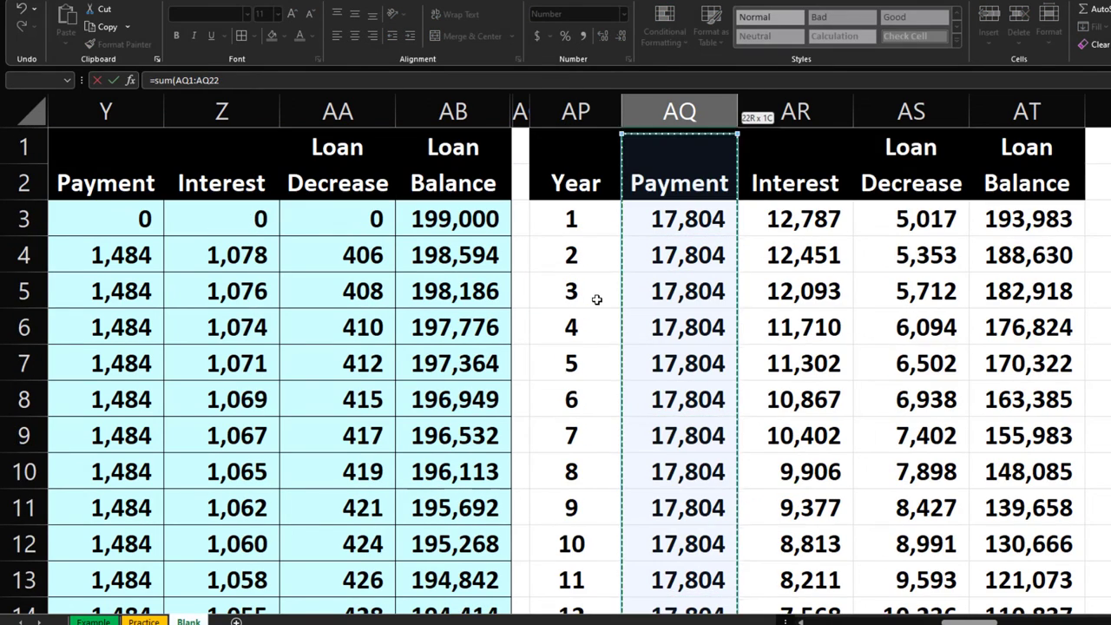
{"action": "key", "text": "shift+Down"}
{"action": "key", "text": "Return"}
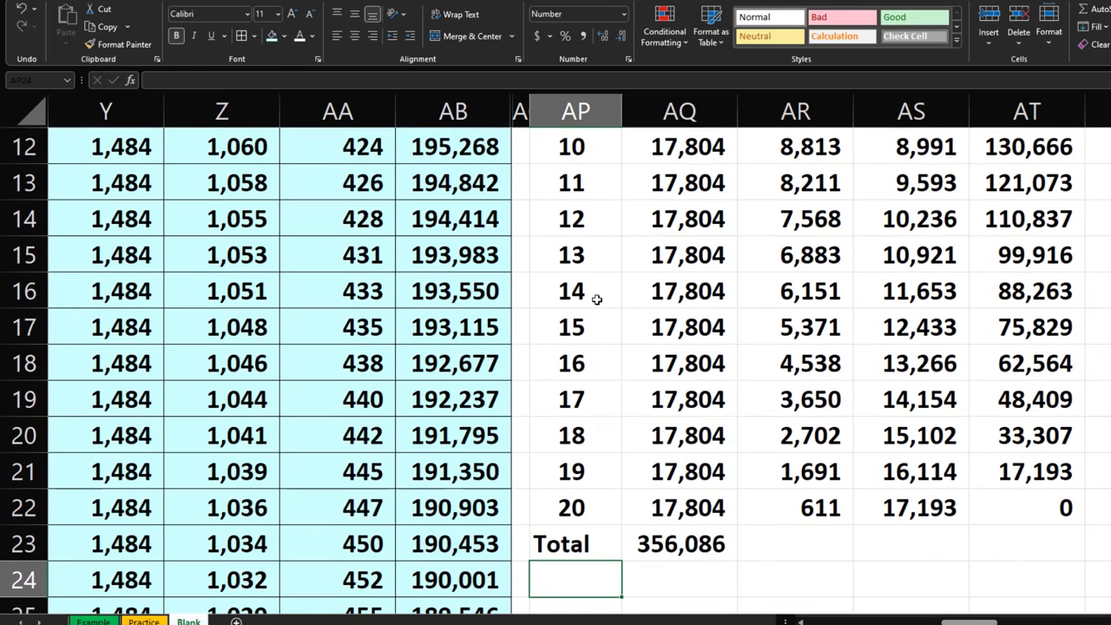
Step: Fill the AQ23 total across to AT23 and delete the Loan Balance sum in AT23
{"action": "left_click", "coordinate": [727, 545]}
{"action": "left_click_drag", "start_coordinate": [740, 562], "coordinate": [1028, 556]}
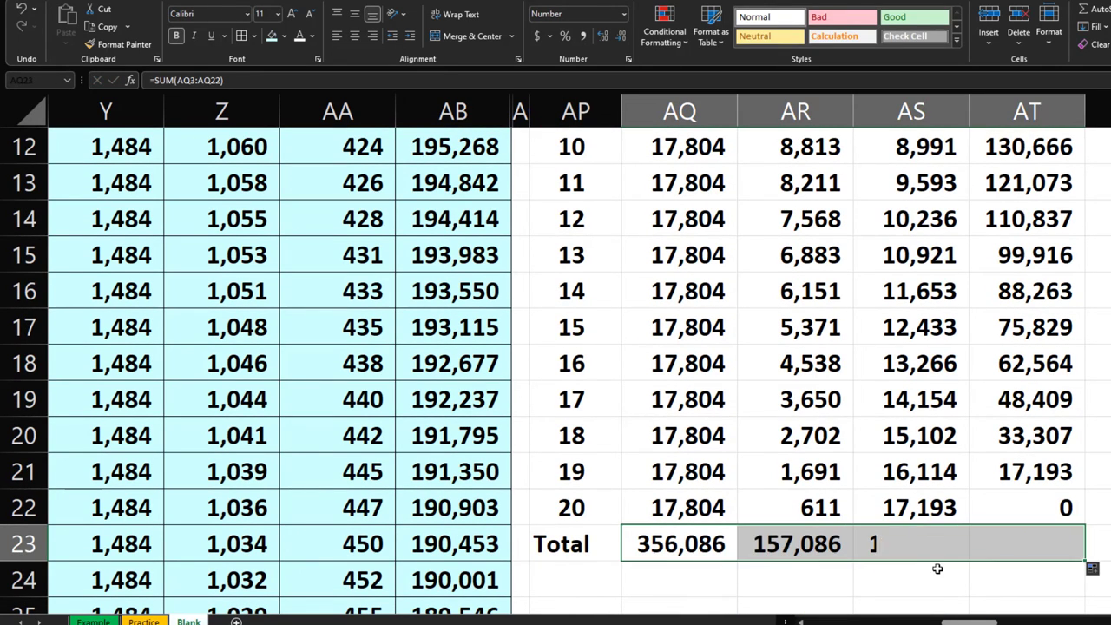
{"action": "left_click", "coordinate": [586, 543]}
{"action": "left_click", "coordinate": [1031, 548]}
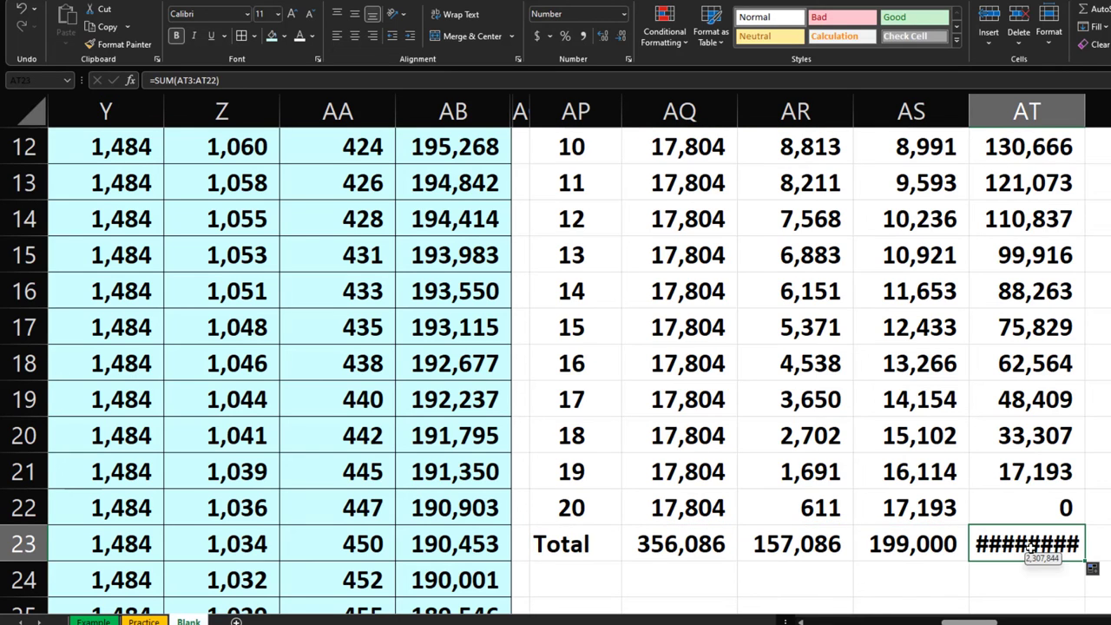
{"action": "key", "text": "Delete"}
Step: Format the yearly table AP3:AT23 with cell borders and a light blue fill
{"action": "left_click_drag", "start_coordinate": [622, 554], "coordinate": [1002, 219]}
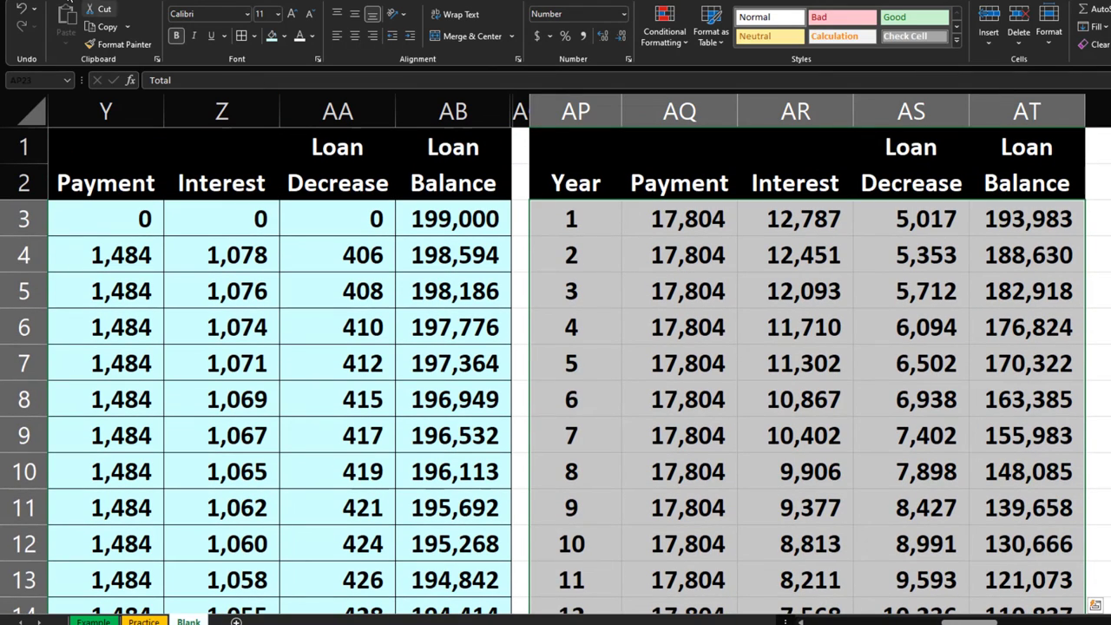
{"action": "left_click", "coordinate": [270, 36]}
{"action": "scroll", "coordinate": [479, 281], "scroll_direction": "down", "scroll_amount": 5}
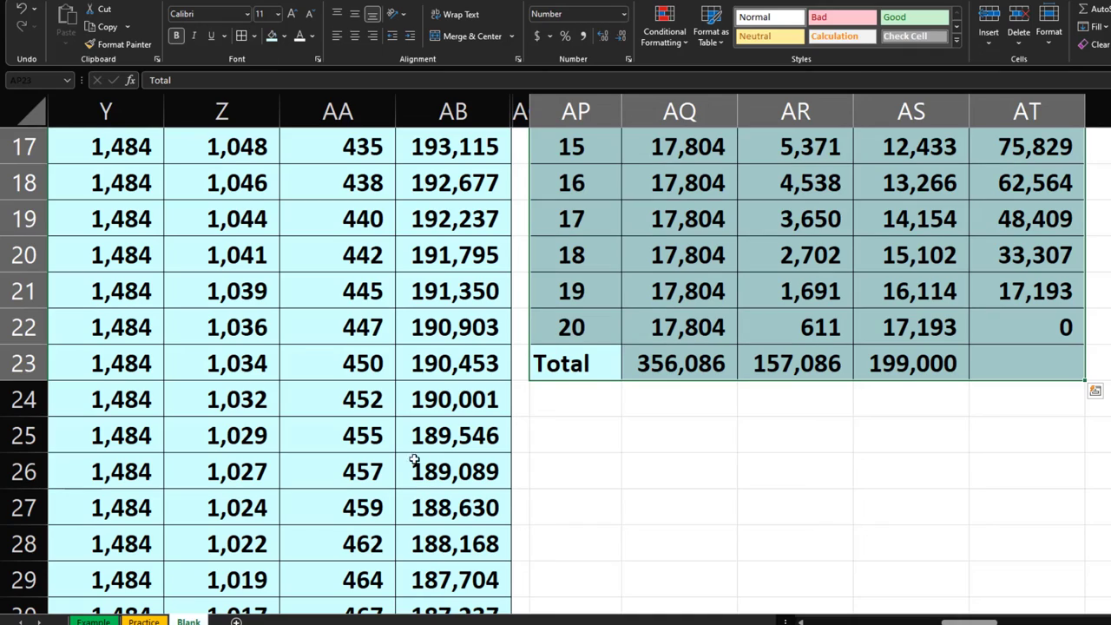
Step: Insert a PivotTable from the third loan's monthly table W2:AB243, placed on the existing worksheet at AP25
{"action": "scroll", "coordinate": [330, 422], "scroll_direction": "left", "scroll_amount": 4}
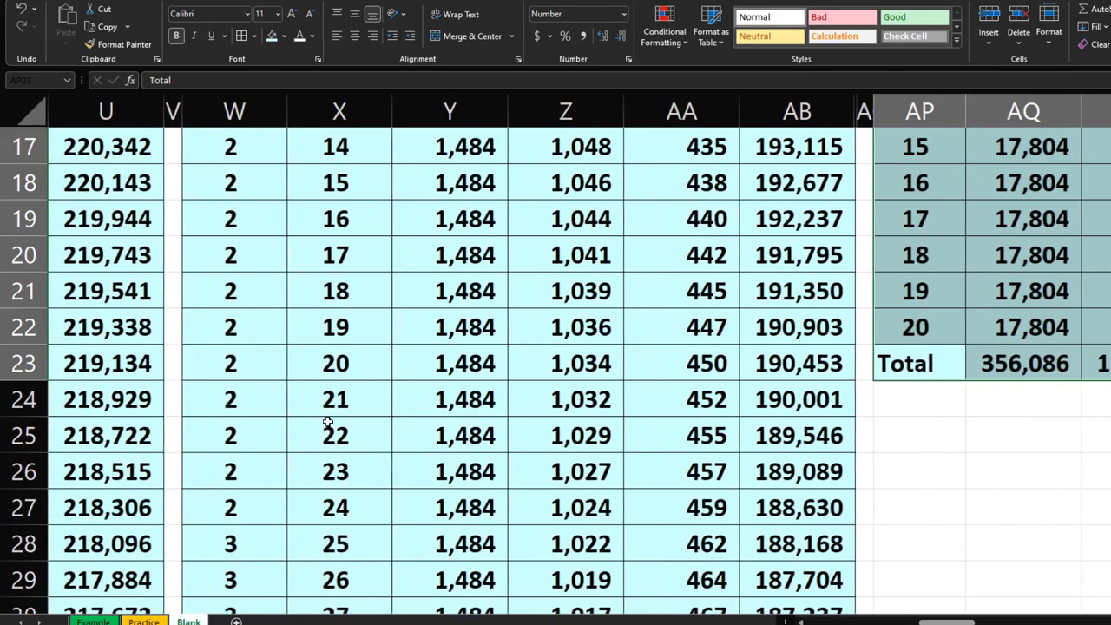
{"action": "scroll", "coordinate": [330, 425], "scroll_direction": "up", "scroll_amount": 5}
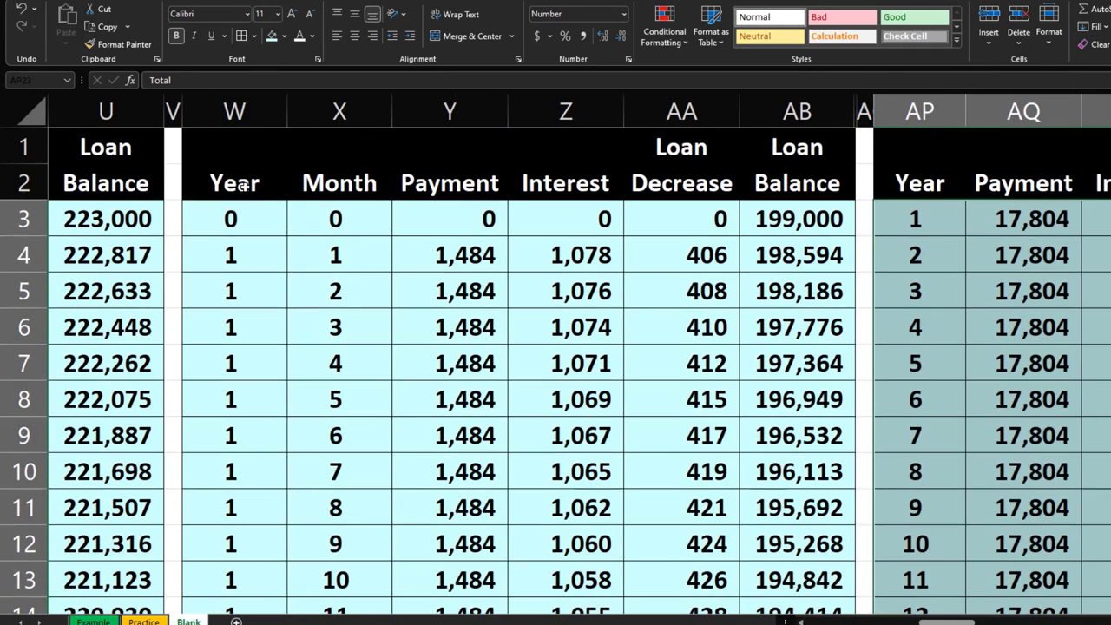
{"action": "left_click_drag", "start_coordinate": [248, 184], "coordinate": [766, 555]}
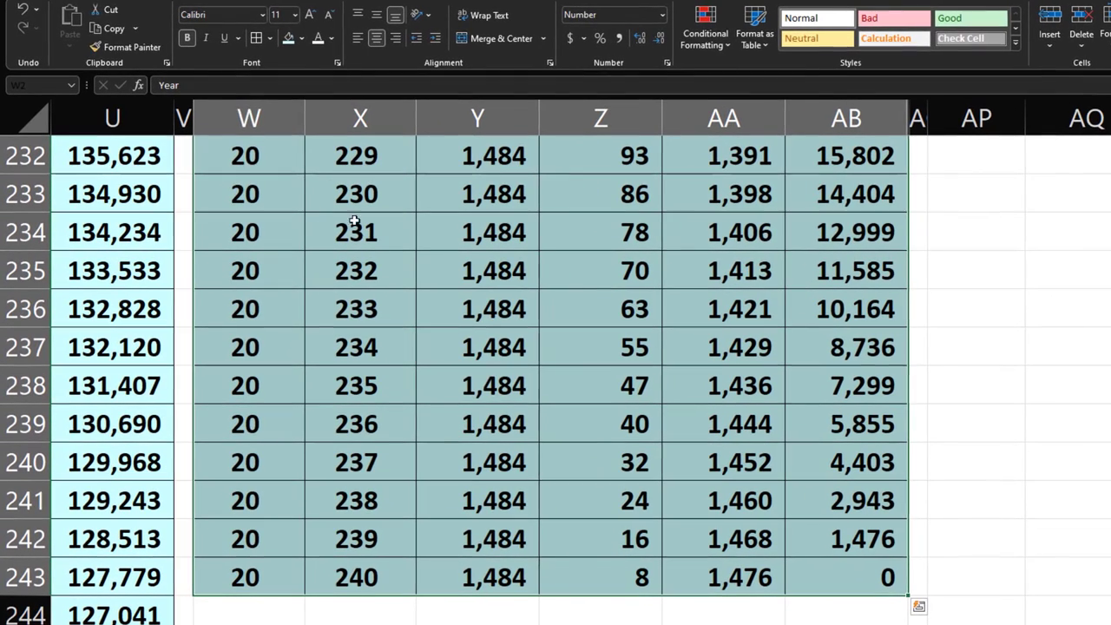
{"action": "left_click", "coordinate": [105, 4]}
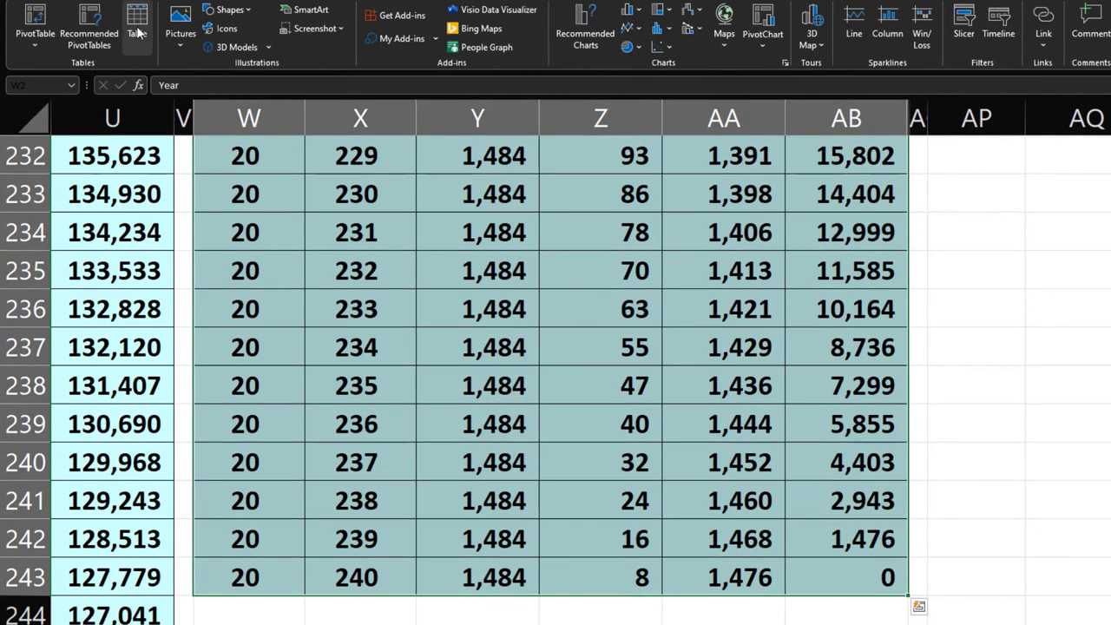
{"action": "left_click", "coordinate": [33, 26]}
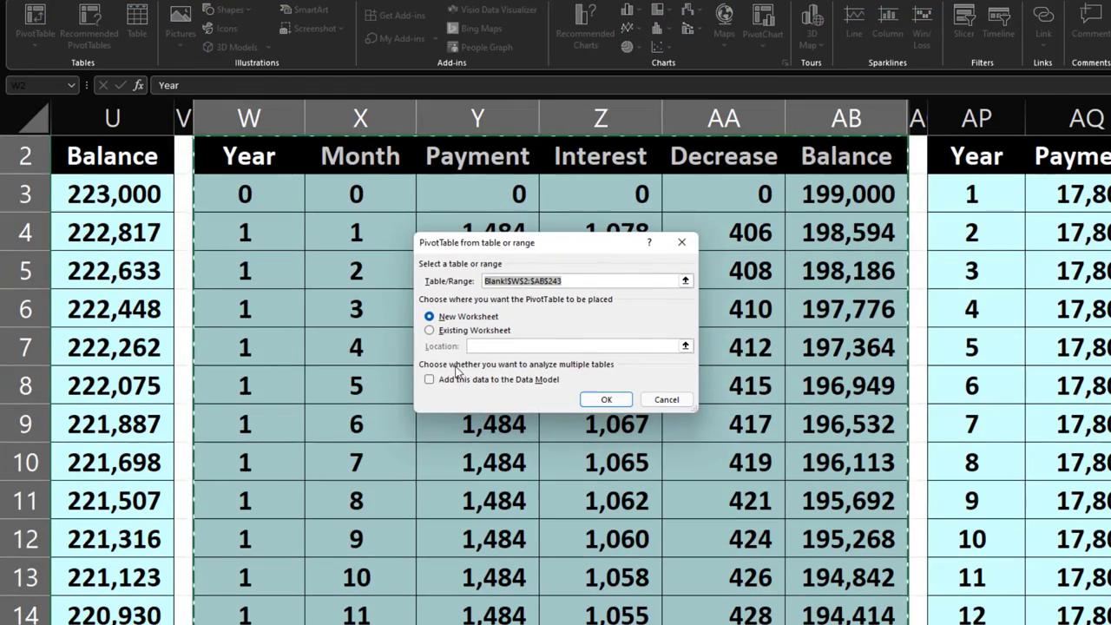
{"action": "left_click", "coordinate": [427, 330]}
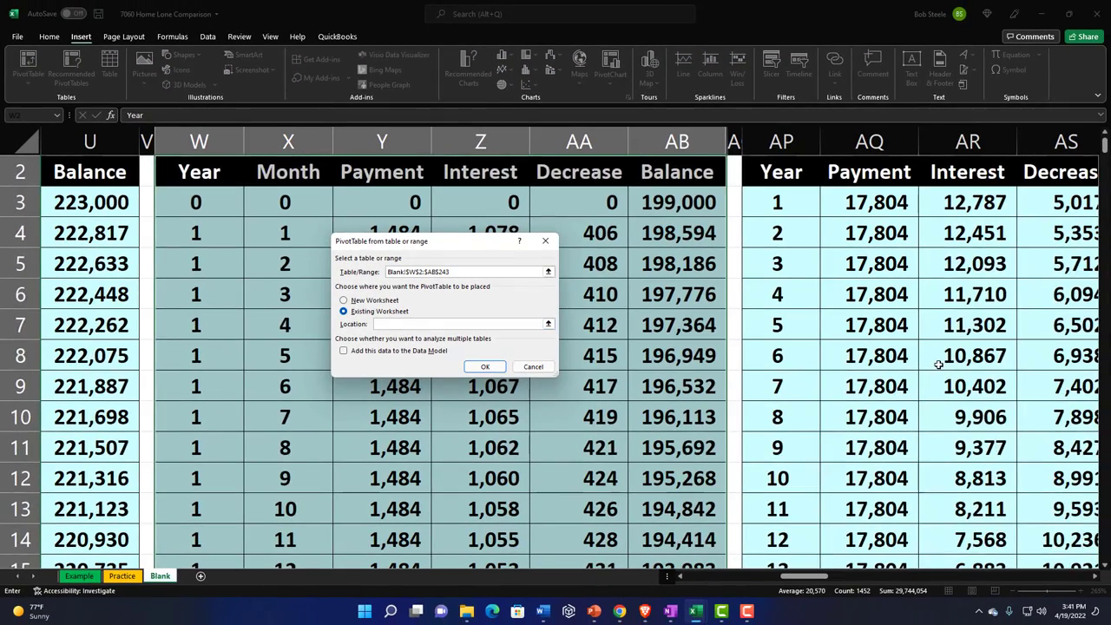
{"action": "scroll", "coordinate": [1025, 405], "scroll_direction": "down", "scroll_amount": 5}
{"action": "left_click", "coordinate": [791, 416]}
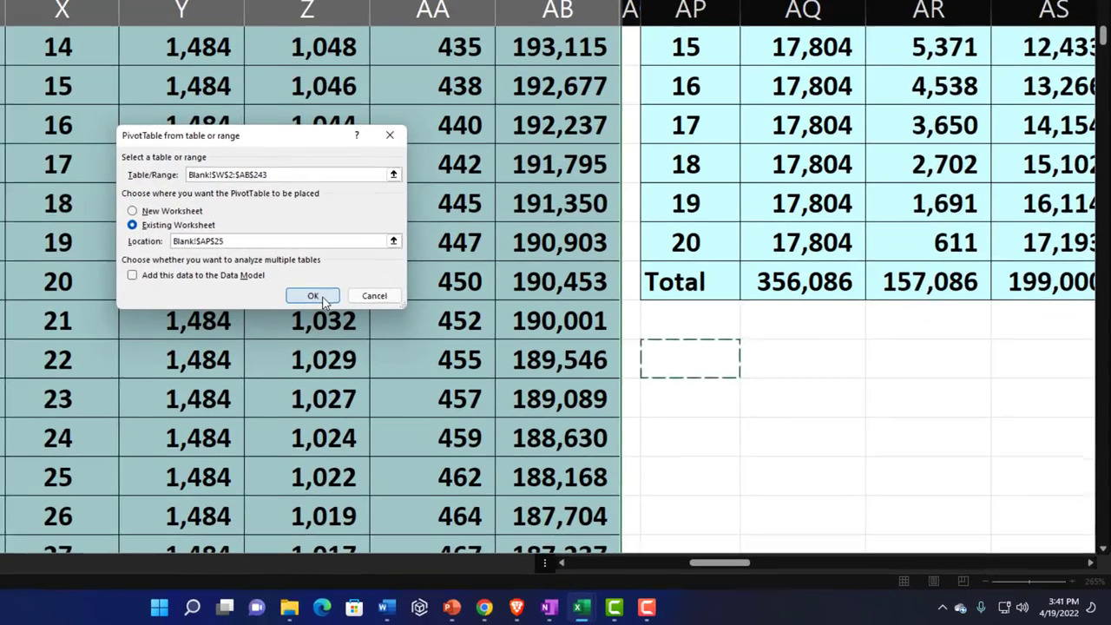
{"action": "left_click", "coordinate": [485, 367]}
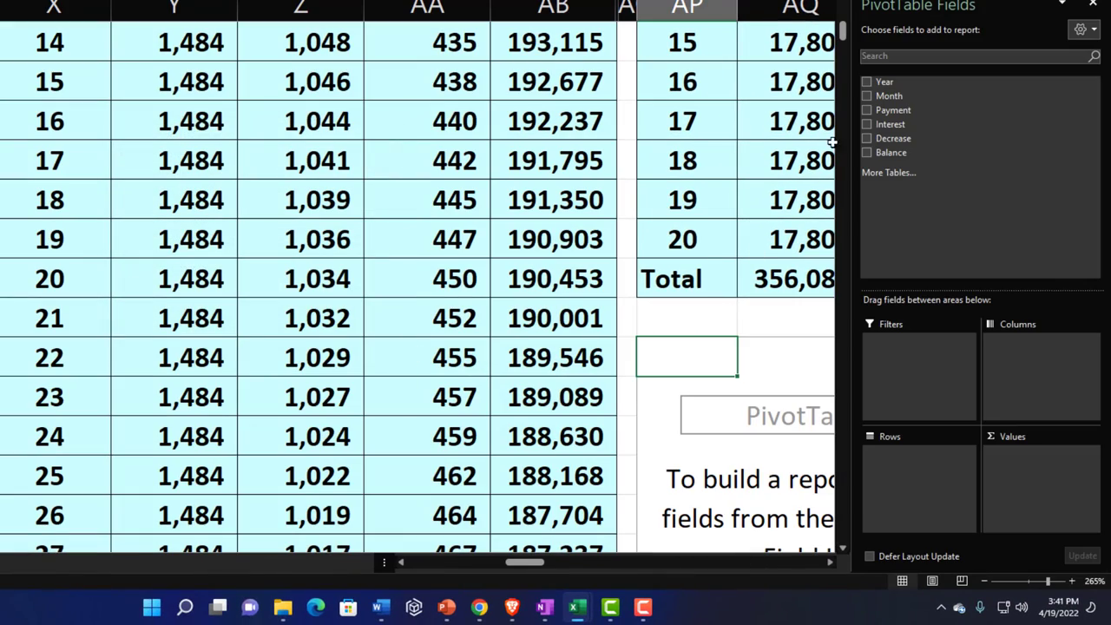
Step: Set Year as the PivotTable's row field and add Payment, Interest, Decrease and Balance as summed values
{"action": "left_click", "coordinate": [866, 82]}
{"action": "left_click_drag", "start_coordinate": [1005, 453], "coordinate": [929, 453]}
{"action": "left_click", "coordinate": [866, 111]}
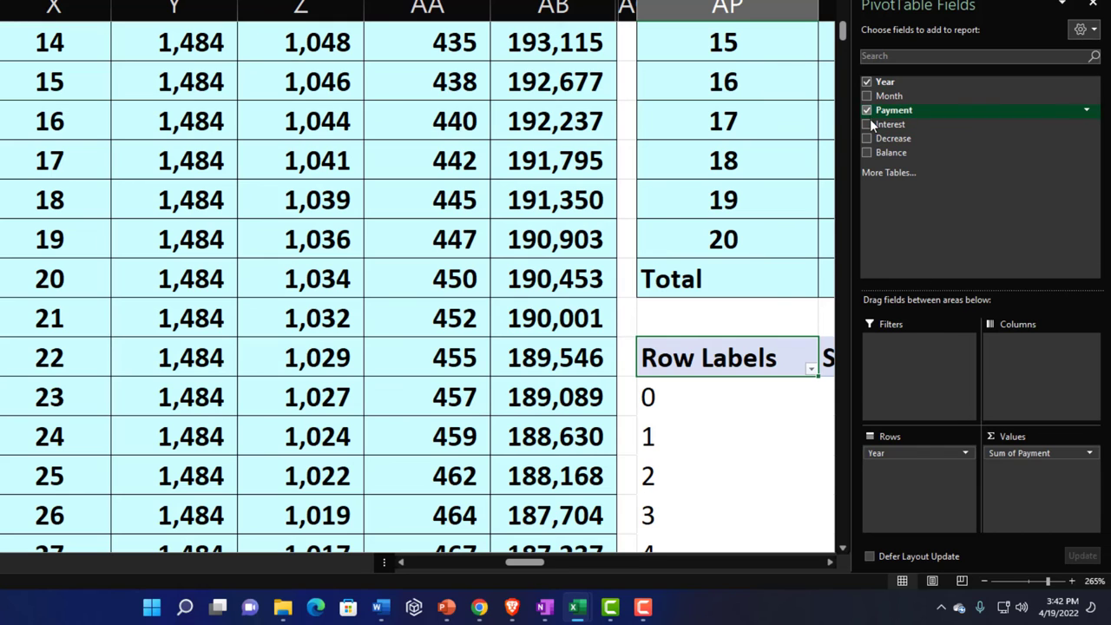
{"action": "left_click", "coordinate": [866, 124]}
{"action": "left_click", "coordinate": [866, 139]}
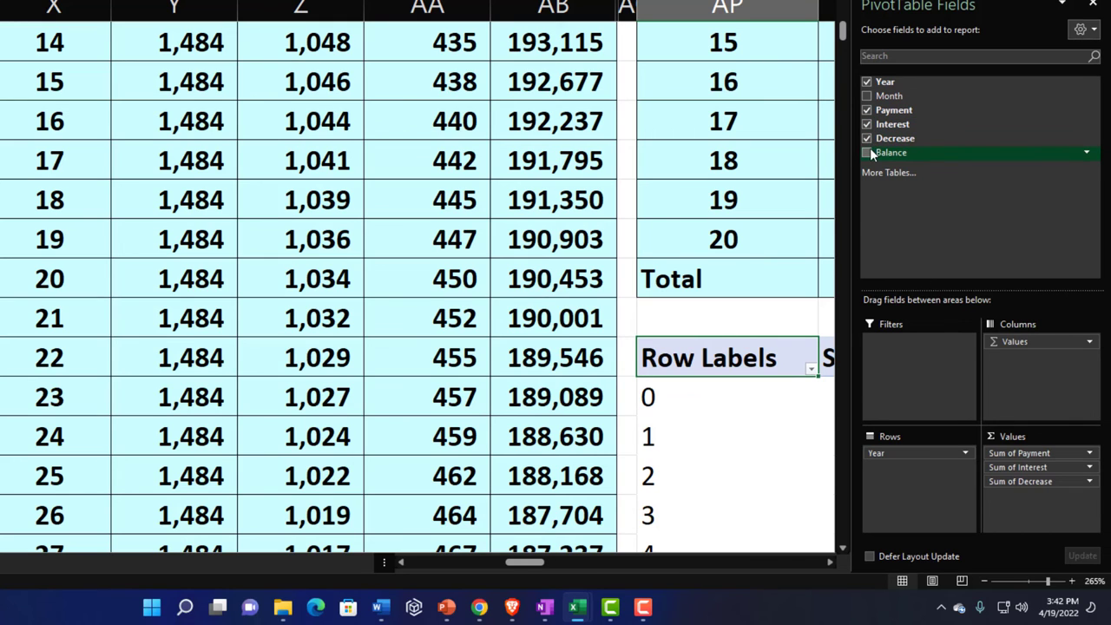
{"action": "left_click", "coordinate": [867, 153]}
Step: Format the Sum of Payment values as Currency with no symbol, zero decimals and red bracketed negatives
{"action": "left_click_drag", "start_coordinate": [544, 561], "coordinate": [622, 562]}
{"action": "left_click", "coordinate": [1033, 453]}
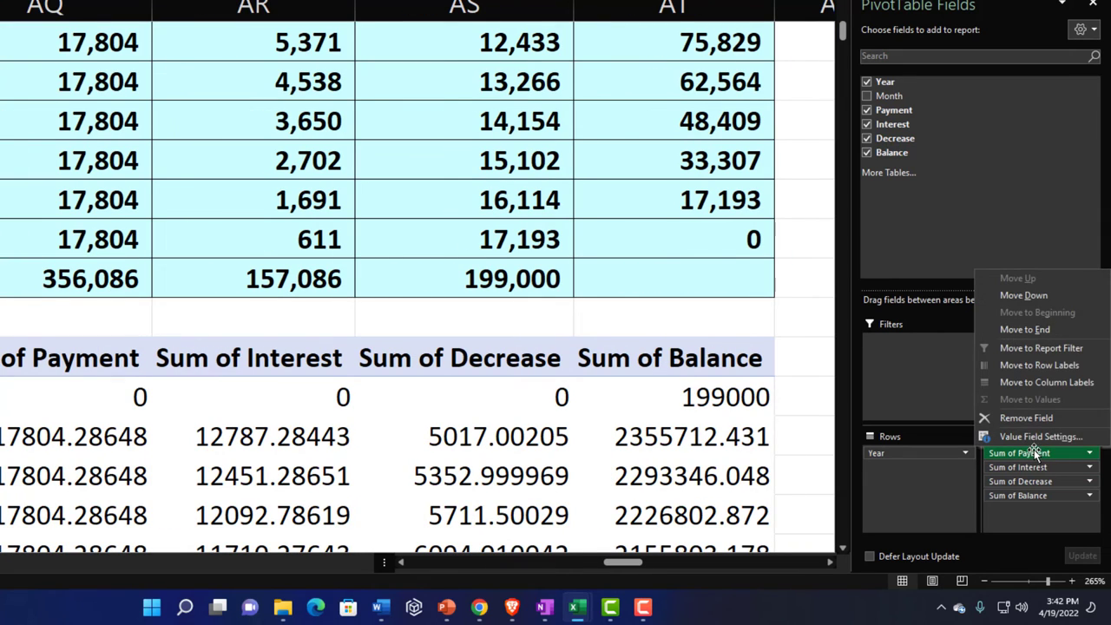
{"action": "left_click", "coordinate": [1022, 436]}
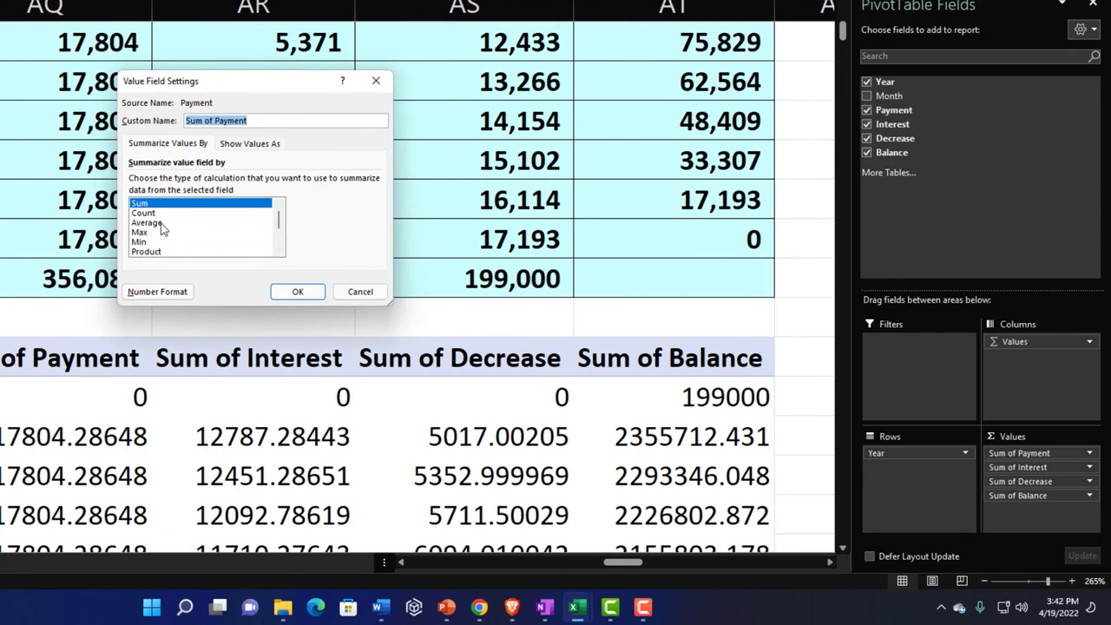
{"action": "left_click", "coordinate": [155, 295]}
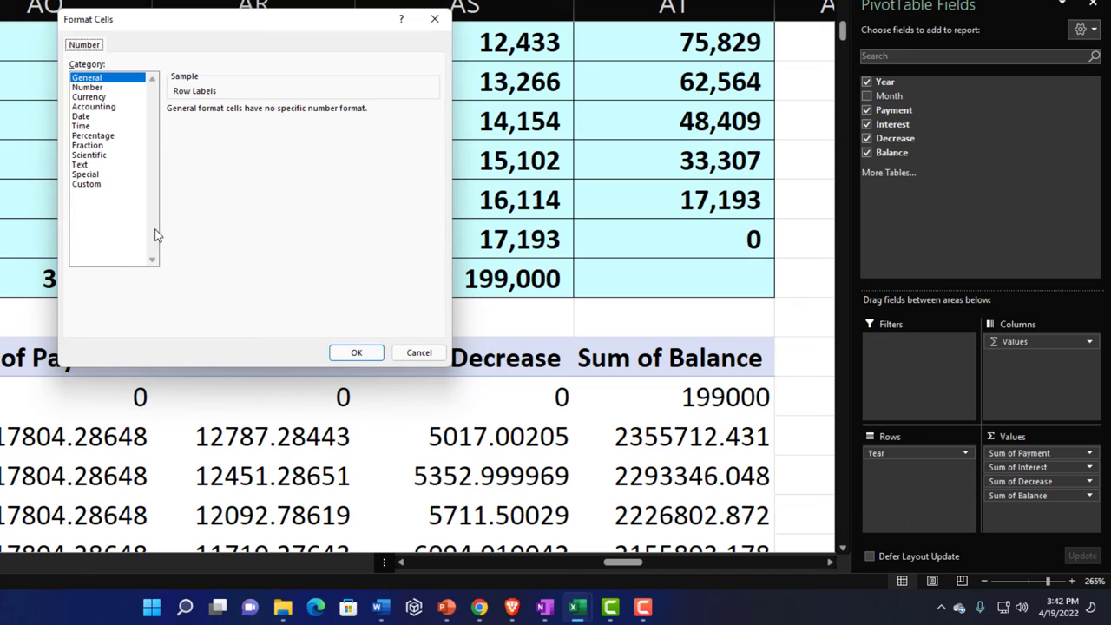
{"action": "left_click", "coordinate": [92, 96]}
{"action": "left_click", "coordinate": [192, 186]}
{"action": "left_click", "coordinate": [240, 128]}
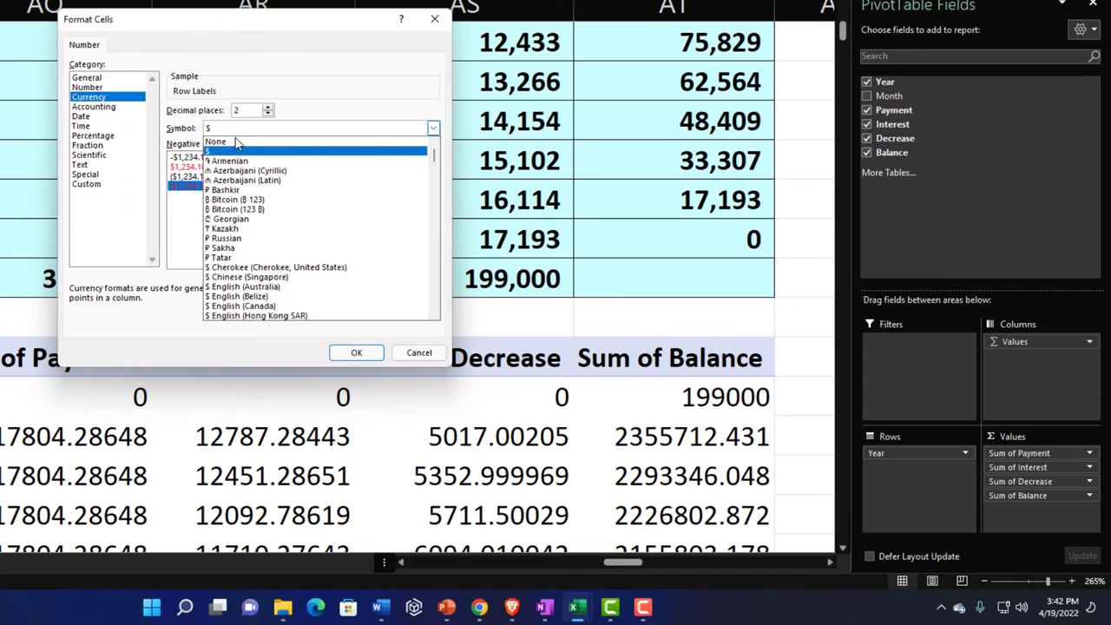
{"action": "left_click", "coordinate": [217, 142]}
{"action": "left_click", "coordinate": [267, 114]}
{"action": "left_click", "coordinate": [267, 114]}
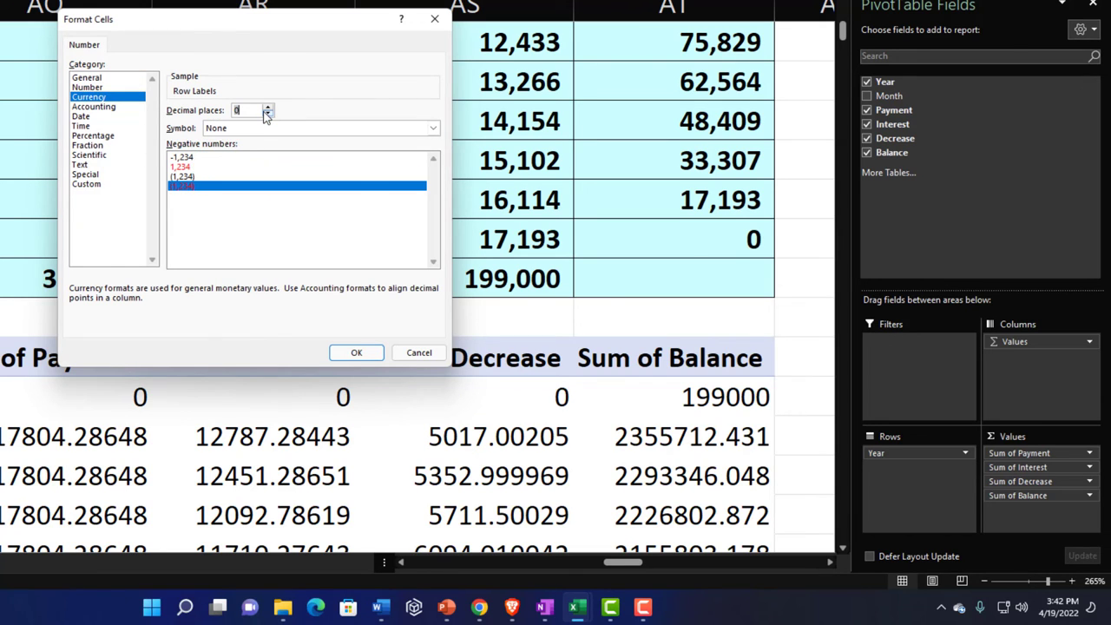
{"action": "left_click", "coordinate": [356, 352]}
{"action": "left_click", "coordinate": [299, 294]}
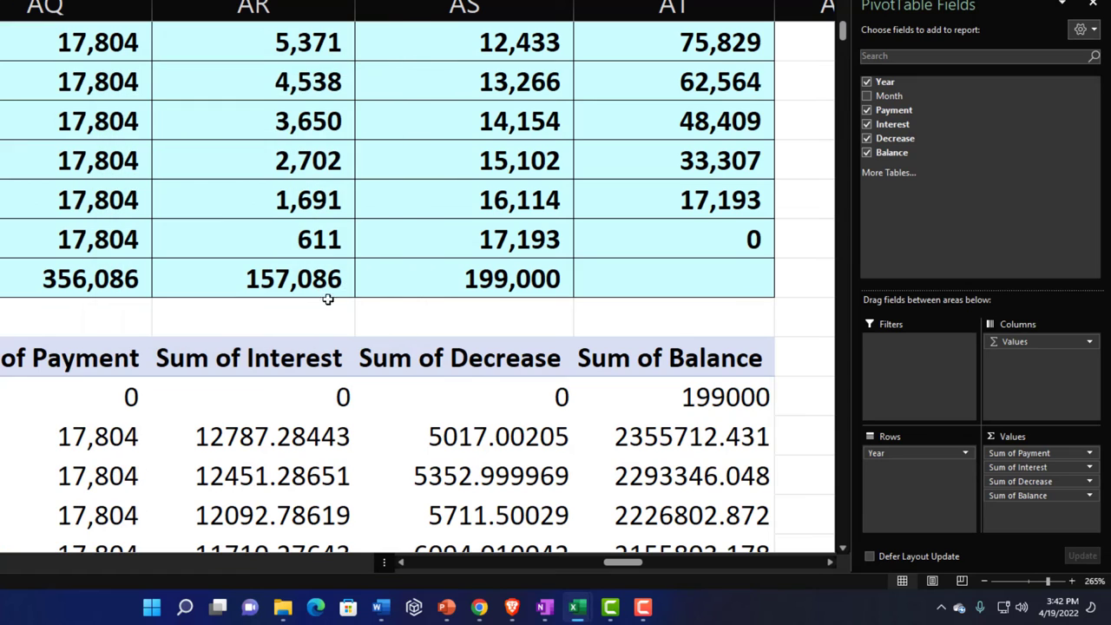
Step: Format the Sum of Interest values as Currency with no symbol, zero decimals and red bracketed negatives
{"action": "left_click", "coordinate": [1007, 472]}
{"action": "left_click", "coordinate": [1010, 448]}
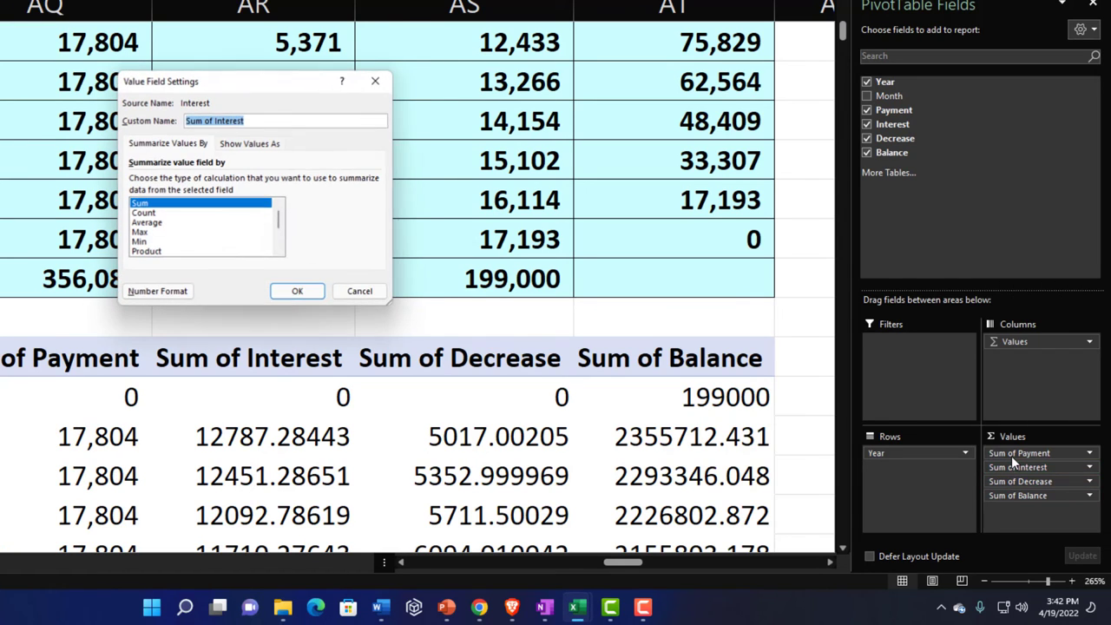
{"action": "left_click", "coordinate": [161, 292]}
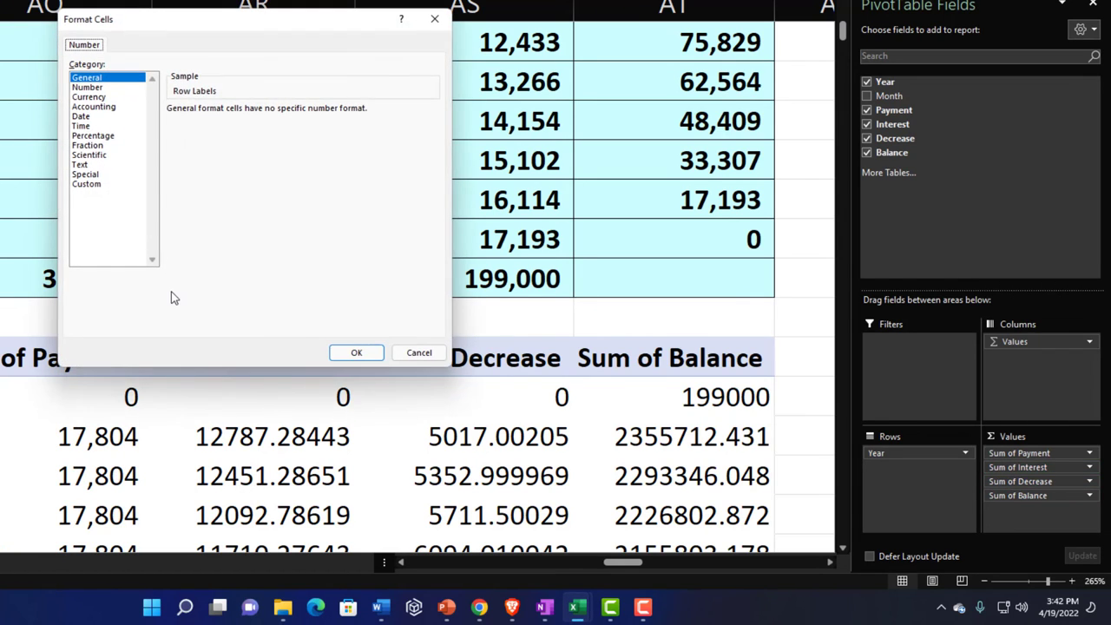
{"action": "left_click", "coordinate": [103, 97]}
{"action": "left_click", "coordinate": [188, 186]}
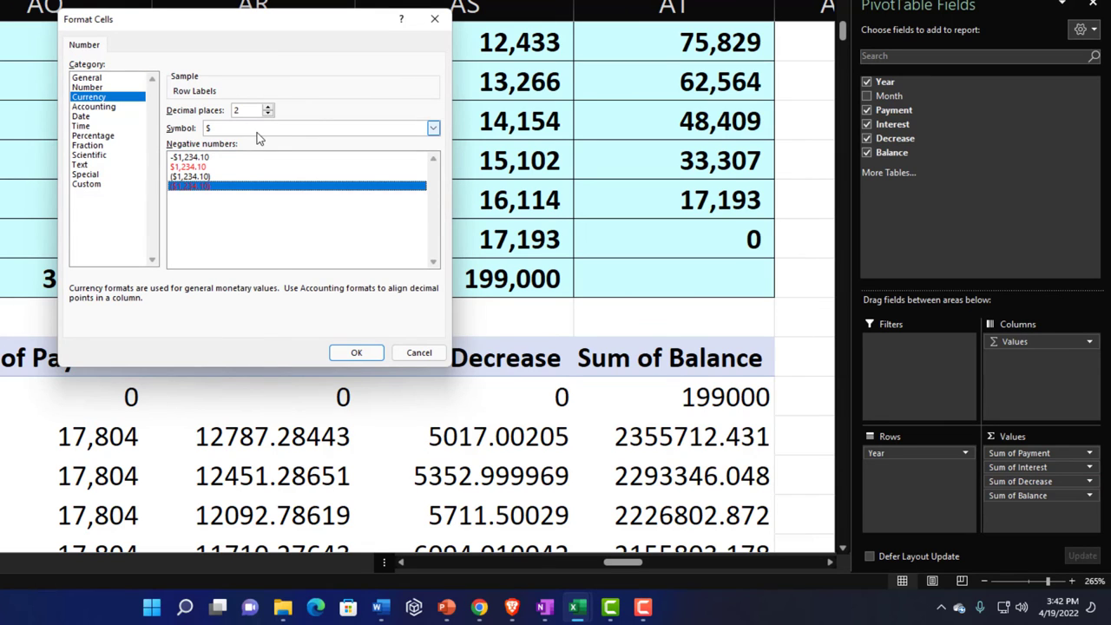
{"action": "left_click", "coordinate": [257, 129]}
{"action": "left_click", "coordinate": [247, 145]}
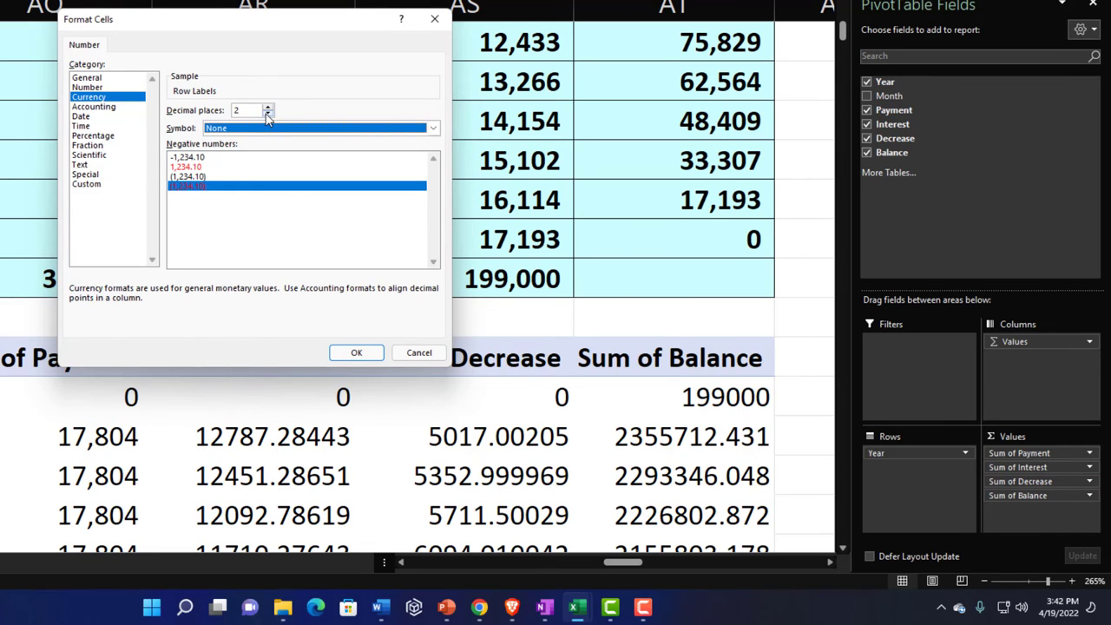
{"action": "left_click", "coordinate": [356, 353]}
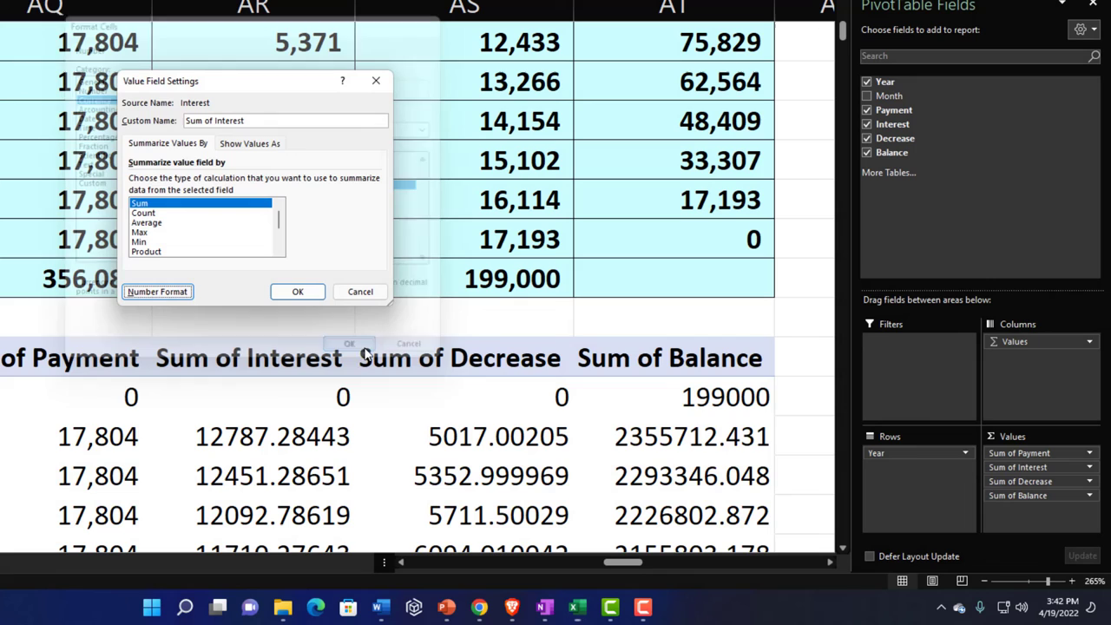
{"action": "left_click", "coordinate": [316, 296]}
Step: Format the Sum of Decrease values as Currency with no symbol, zero decimals and red bracketed negatives
{"action": "left_click", "coordinate": [1019, 481]}
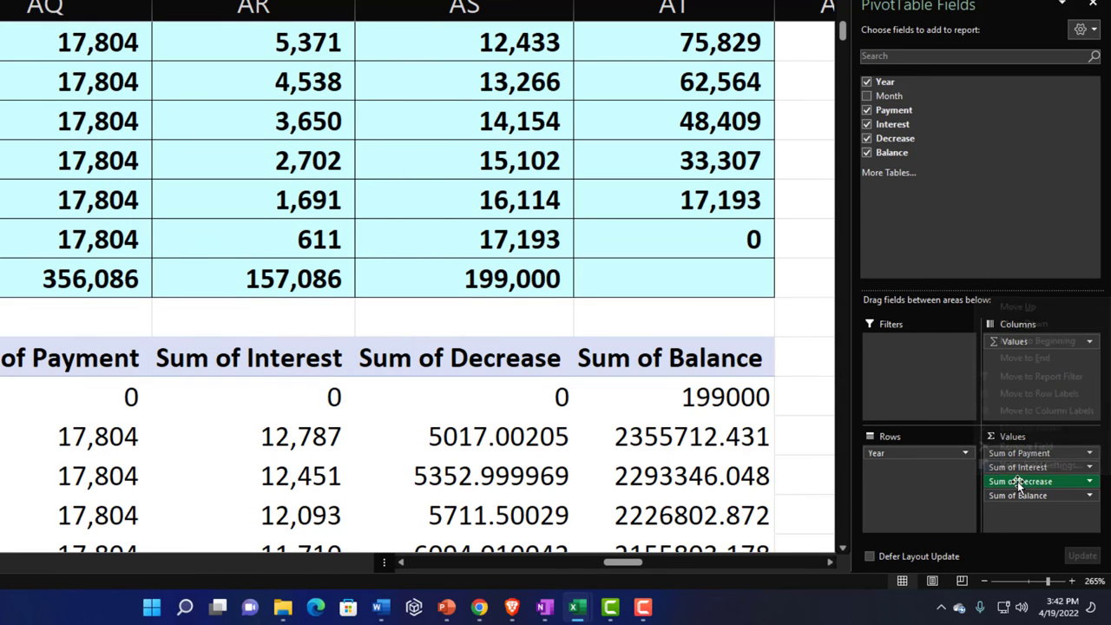
{"action": "left_click", "coordinate": [1006, 468]}
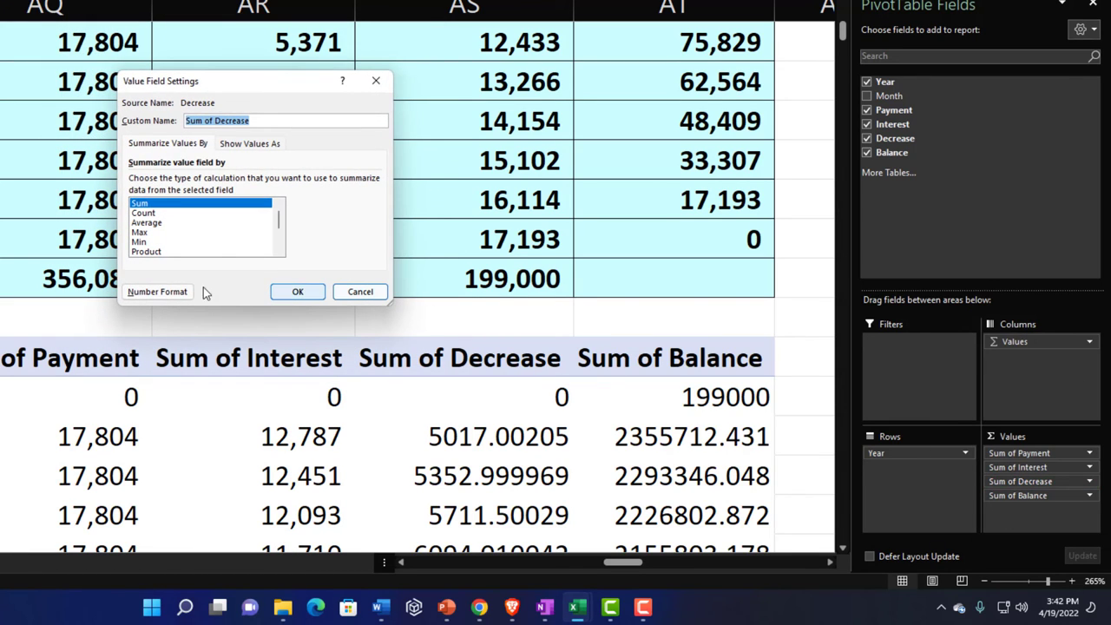
{"action": "left_click", "coordinate": [156, 292]}
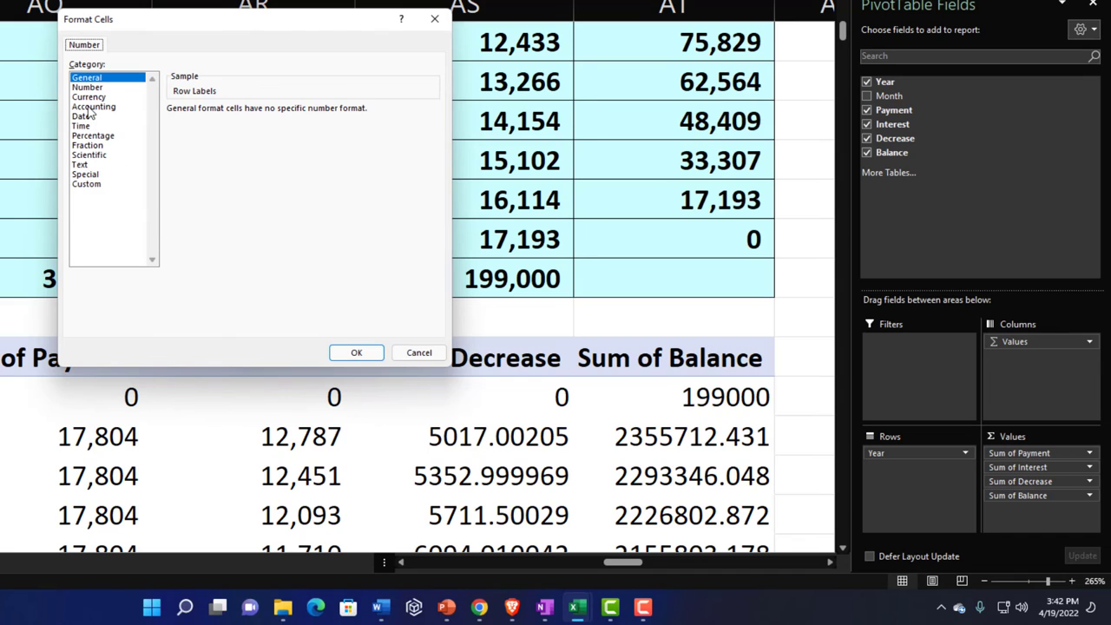
{"action": "left_click", "coordinate": [88, 97]}
{"action": "left_click", "coordinate": [189, 186]}
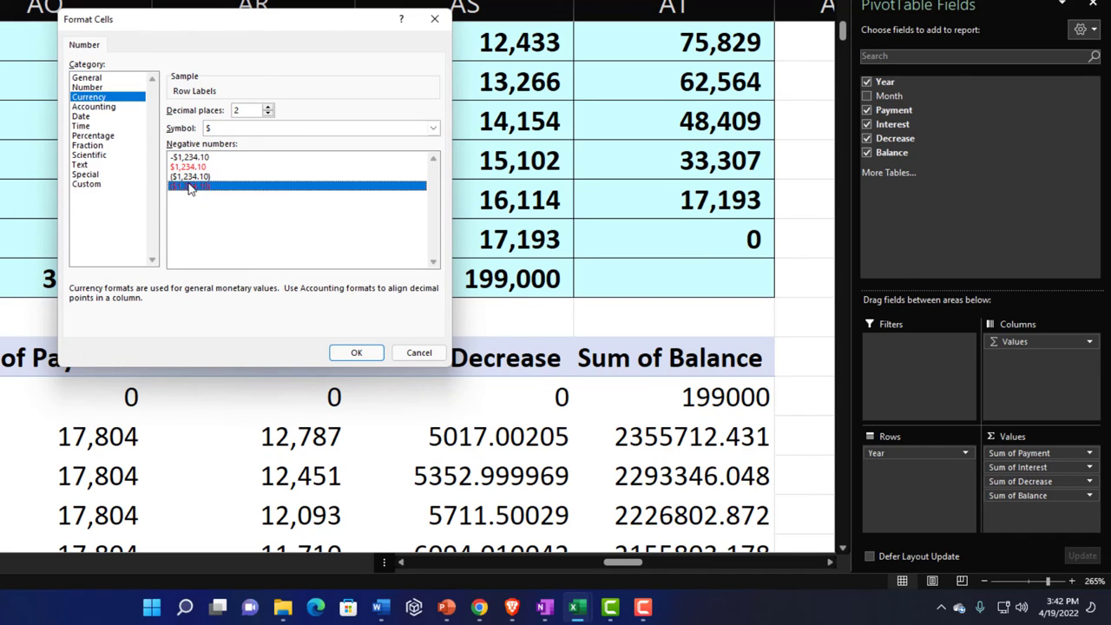
{"action": "left_click", "coordinate": [249, 129]}
{"action": "left_click", "coordinate": [247, 147]}
{"action": "left_click", "coordinate": [269, 114]}
{"action": "left_click", "coordinate": [269, 114]}
{"action": "left_click", "coordinate": [372, 355]}
{"action": "left_click", "coordinate": [313, 294]}
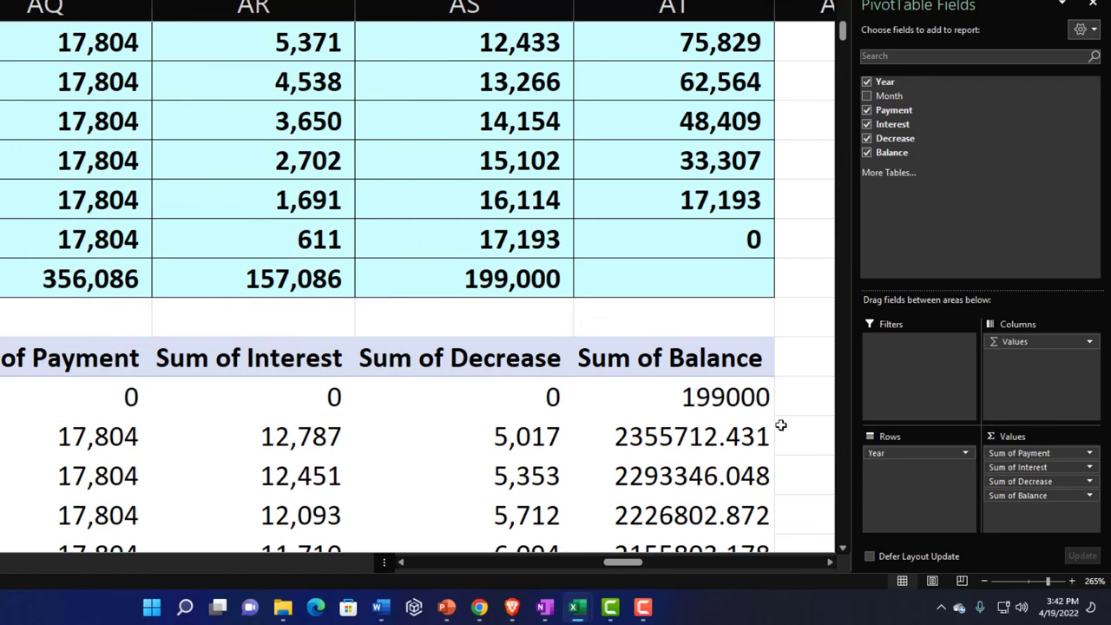
Step: Summarize the PivotTable's Balance field by Min, formatted as Currency with no symbol, zero decimals and red bracketed negatives
{"action": "left_click", "coordinate": [1037, 496]}
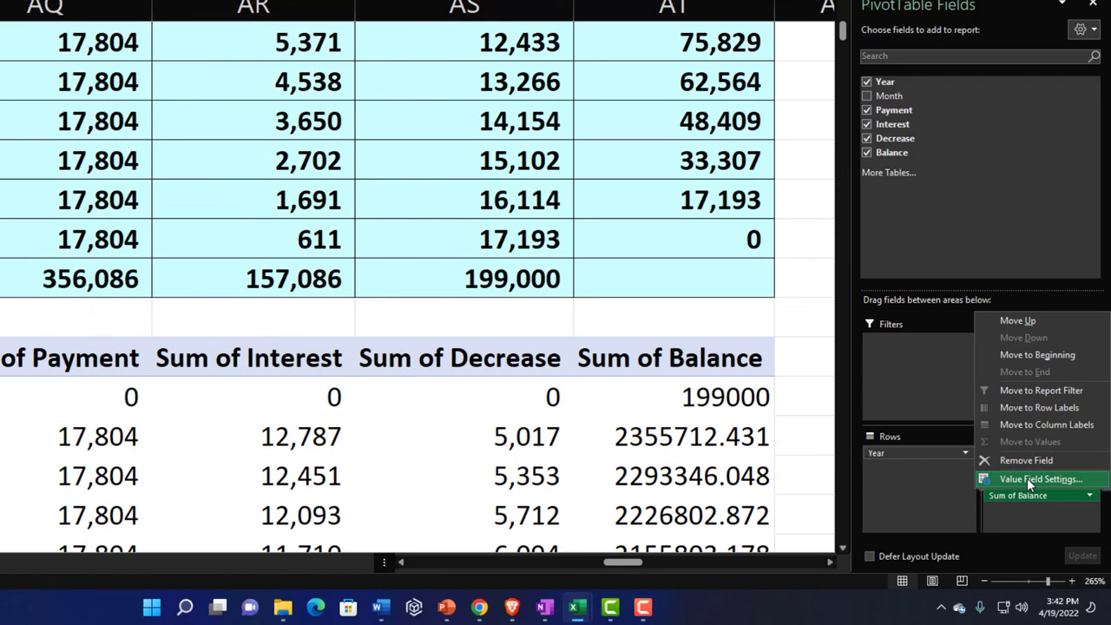
{"action": "left_click", "coordinate": [1027, 477]}
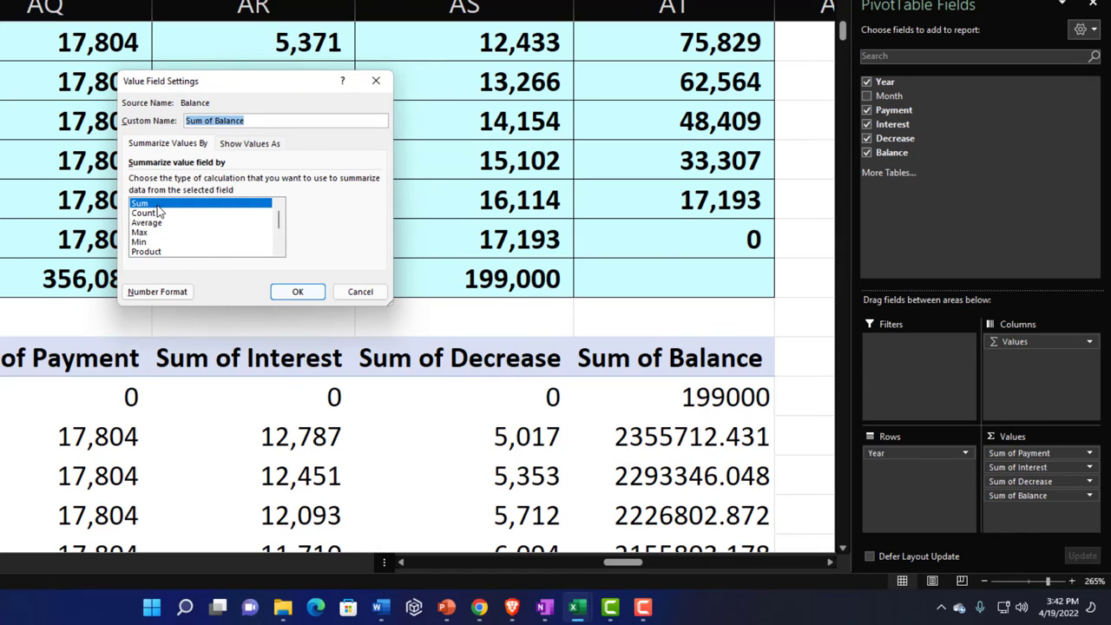
{"action": "left_click", "coordinate": [153, 243]}
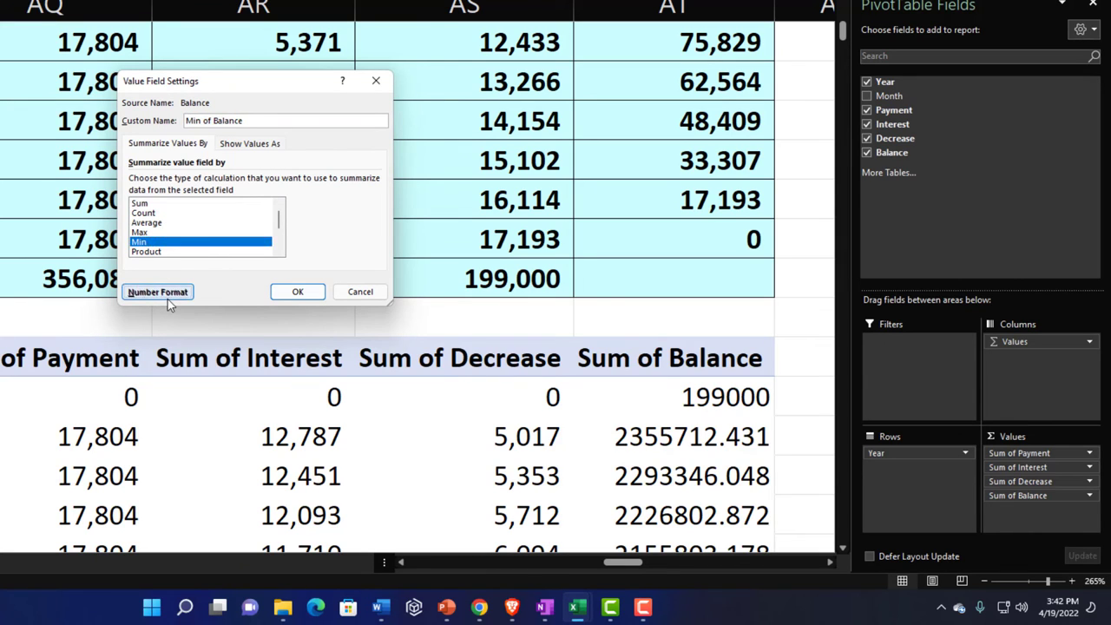
{"action": "left_click", "coordinate": [168, 299]}
{"action": "left_click", "coordinate": [90, 96]}
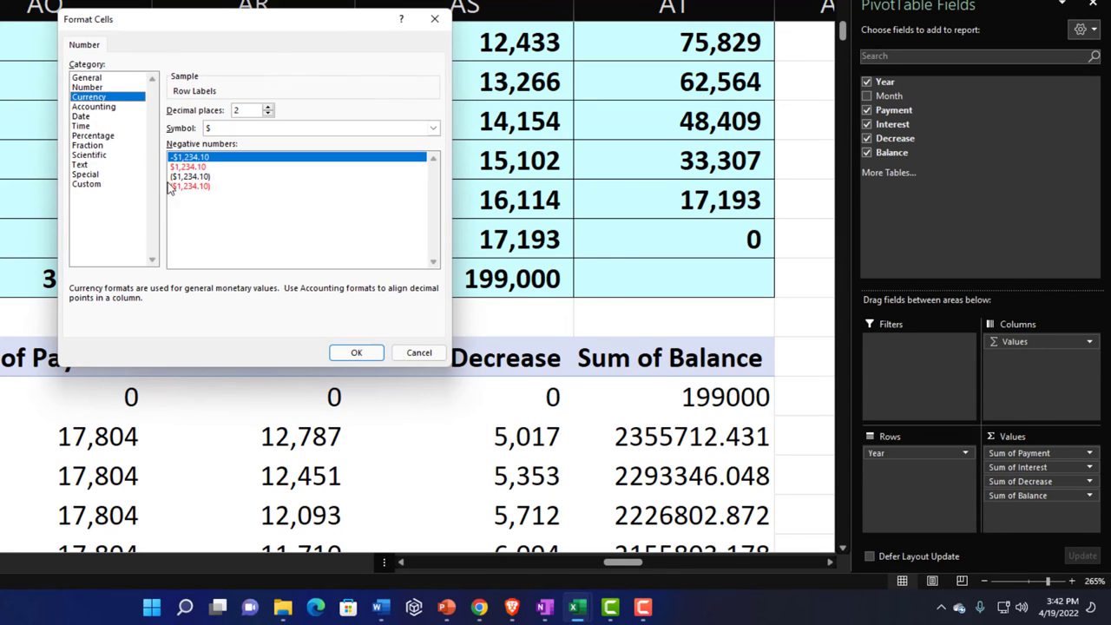
{"action": "left_click", "coordinate": [178, 186]}
{"action": "left_click", "coordinate": [250, 129]}
{"action": "left_click", "coordinate": [260, 139]}
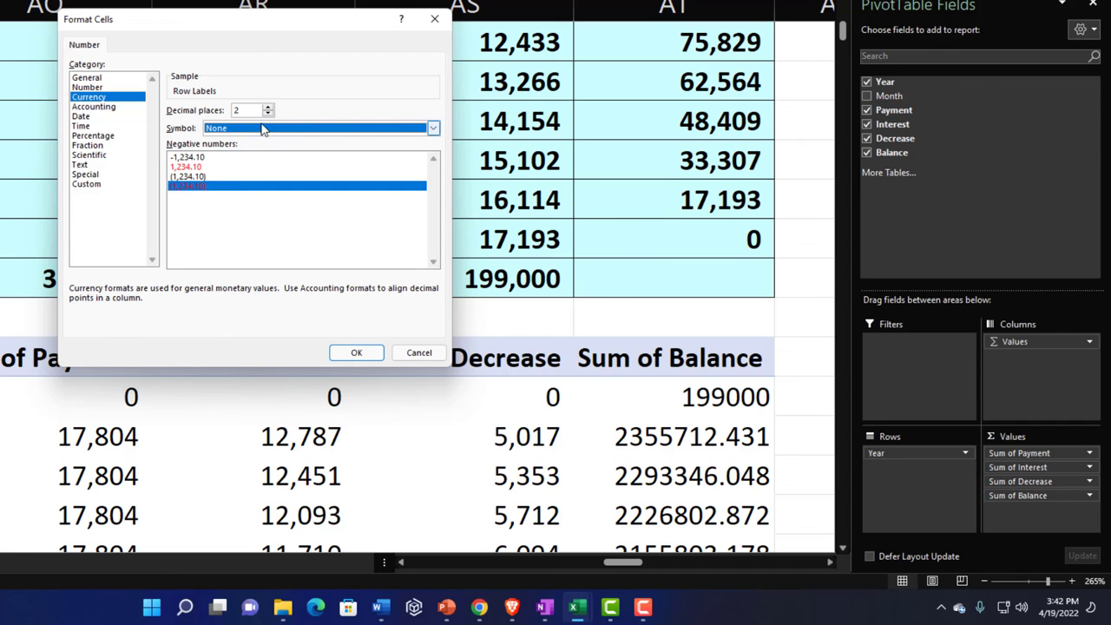
{"action": "left_click", "coordinate": [268, 113]}
{"action": "left_click", "coordinate": [268, 112]}
{"action": "left_click", "coordinate": [356, 352]}
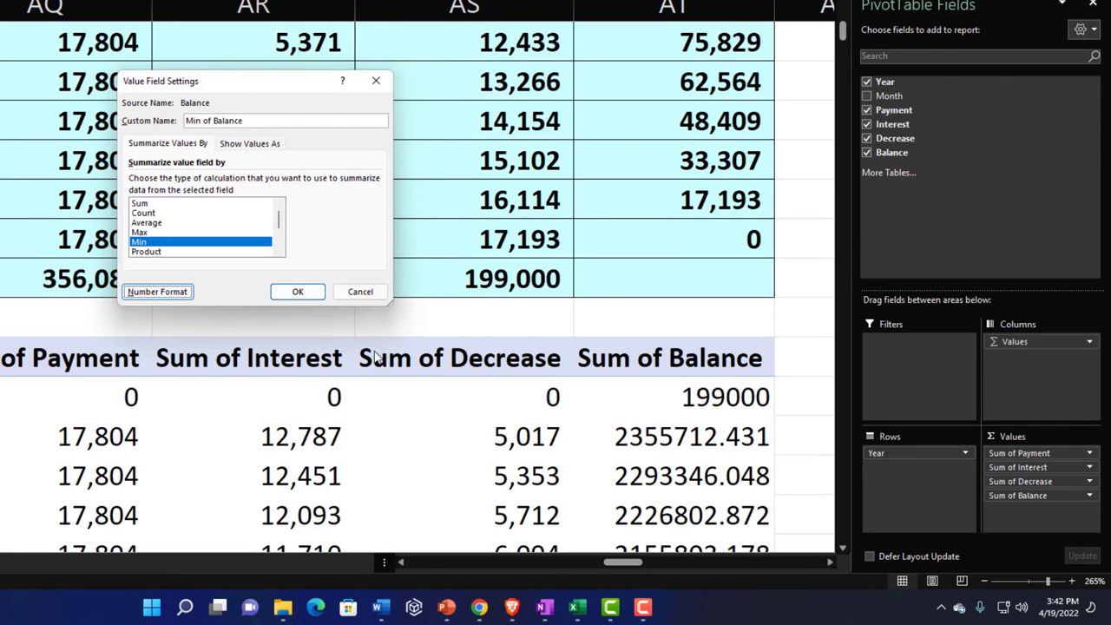
{"action": "left_click", "coordinate": [299, 298]}
Step: Narrow columns AP through AT of the third loan's yearly summary to one equal width
{"action": "scroll", "coordinate": [370, 371], "scroll_direction": "up", "scroll_amount": 4}
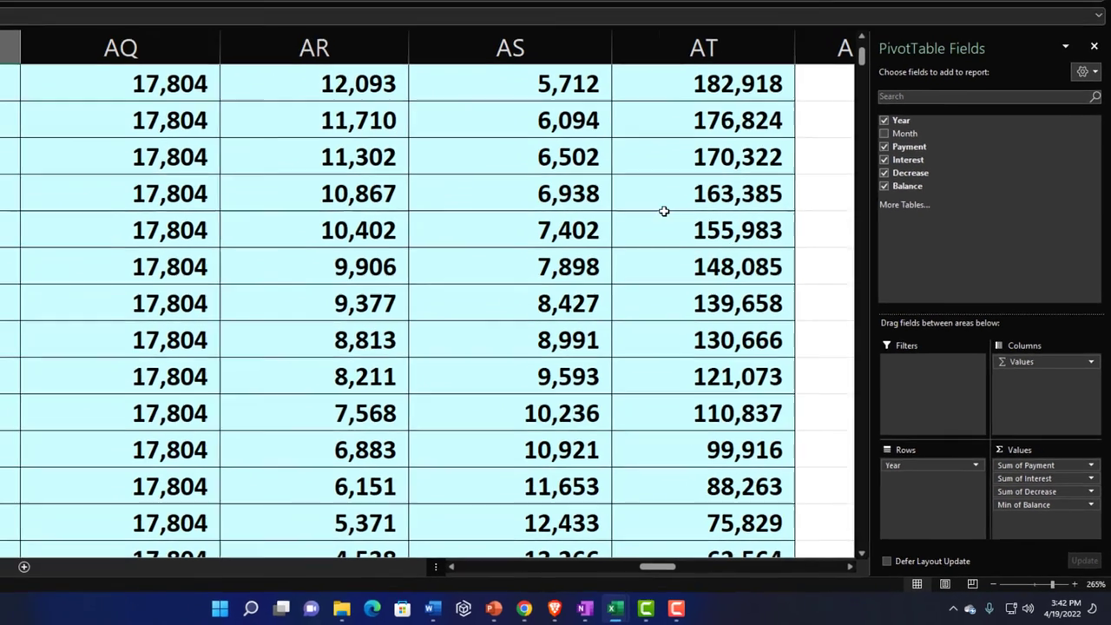
{"action": "left_click_drag", "start_coordinate": [676, 4], "coordinate": [163, 4]}
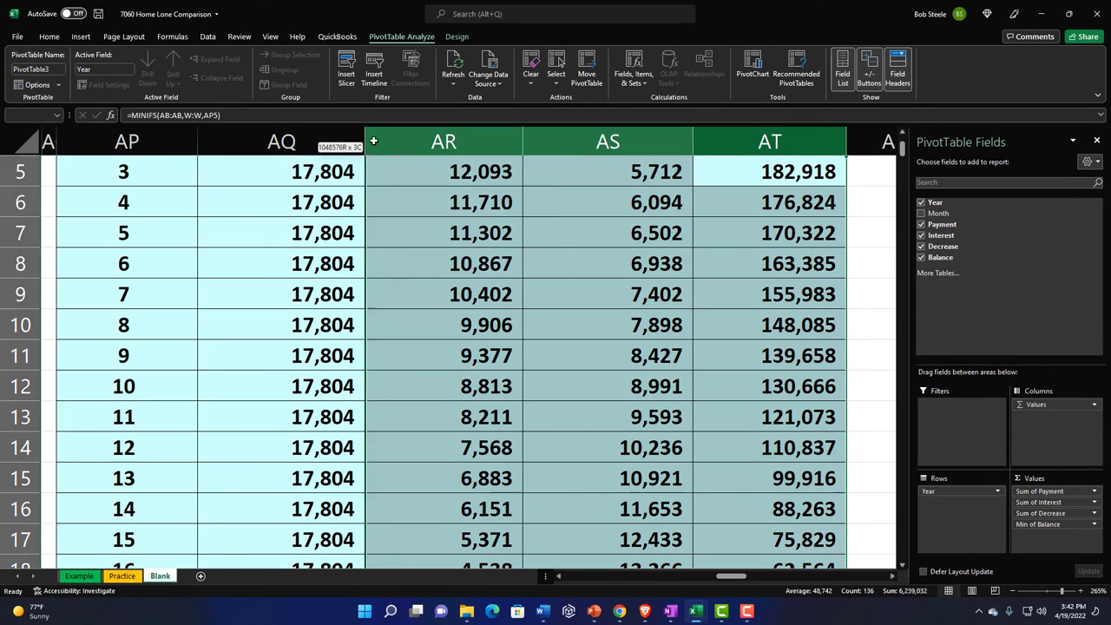
{"action": "left_click_drag", "start_coordinate": [374, 140], "coordinate": [278, 132]}
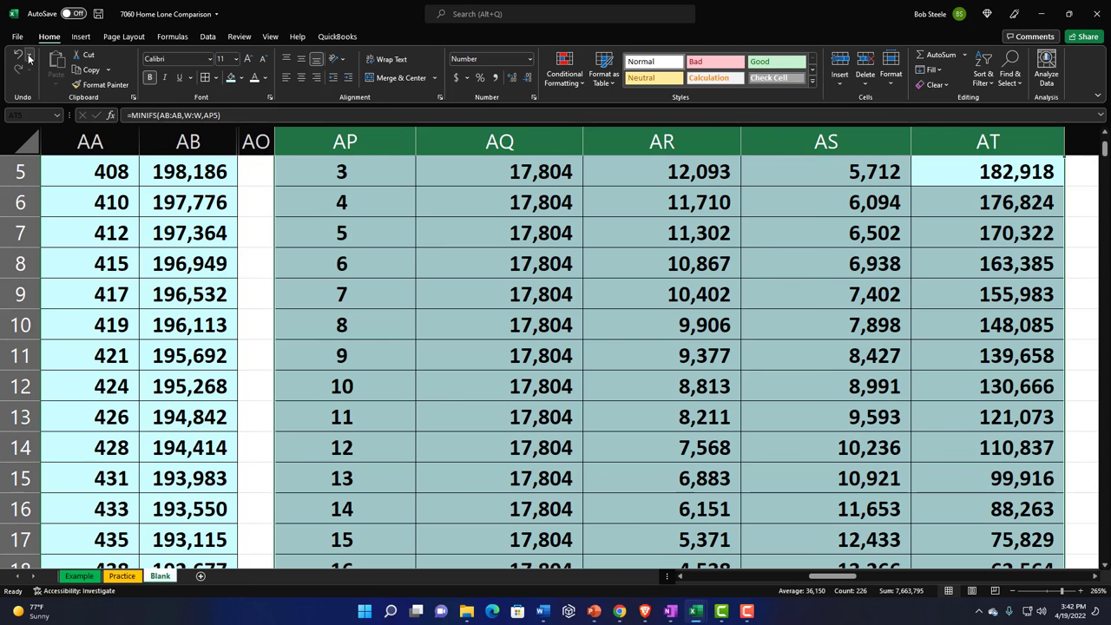
{"action": "scroll", "coordinate": [393, 142], "scroll_direction": "right", "scroll_amount": 1}
{"action": "left_click_drag", "start_coordinate": [393, 141], "coordinate": [345, 142]}
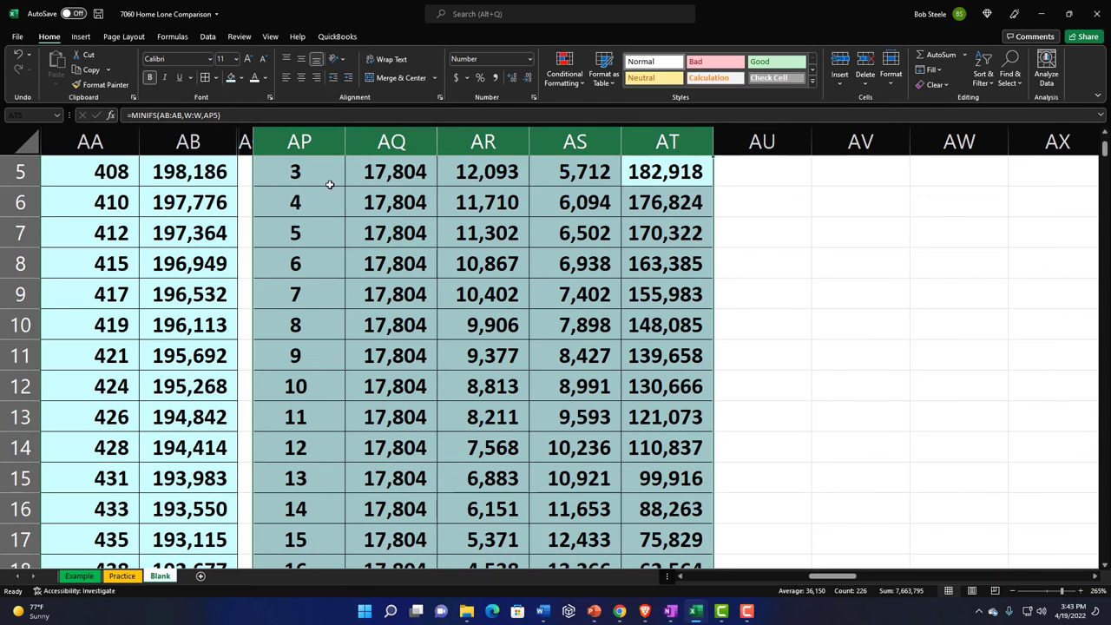
{"action": "scroll", "coordinate": [343, 141], "scroll_direction": "up", "scroll_amount": 2}
{"action": "left_click", "coordinate": [391, 292]}
{"action": "scroll", "coordinate": [391, 293], "scroll_direction": "down", "scroll_amount": 5}
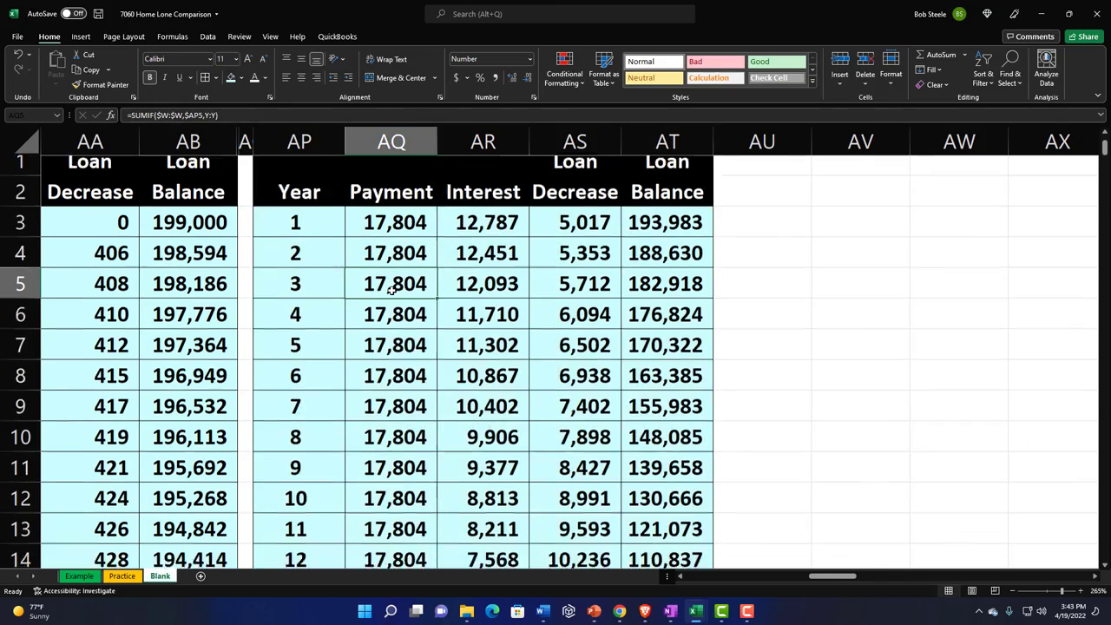
Step: Unhide all hidden columns between column A and the third loan's yearly summary in column AP
{"action": "left_click_drag", "start_coordinate": [299, 141], "coordinate": [26, 143]}
{"action": "right_click", "coordinate": [241, 282]}
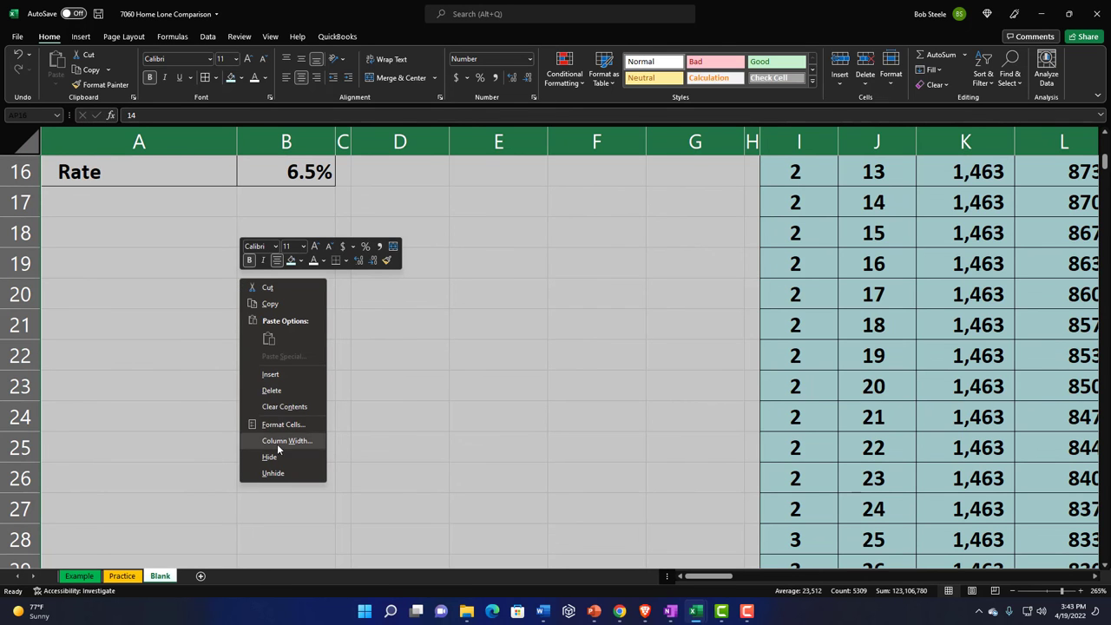
{"action": "left_click", "coordinate": [277, 473]}
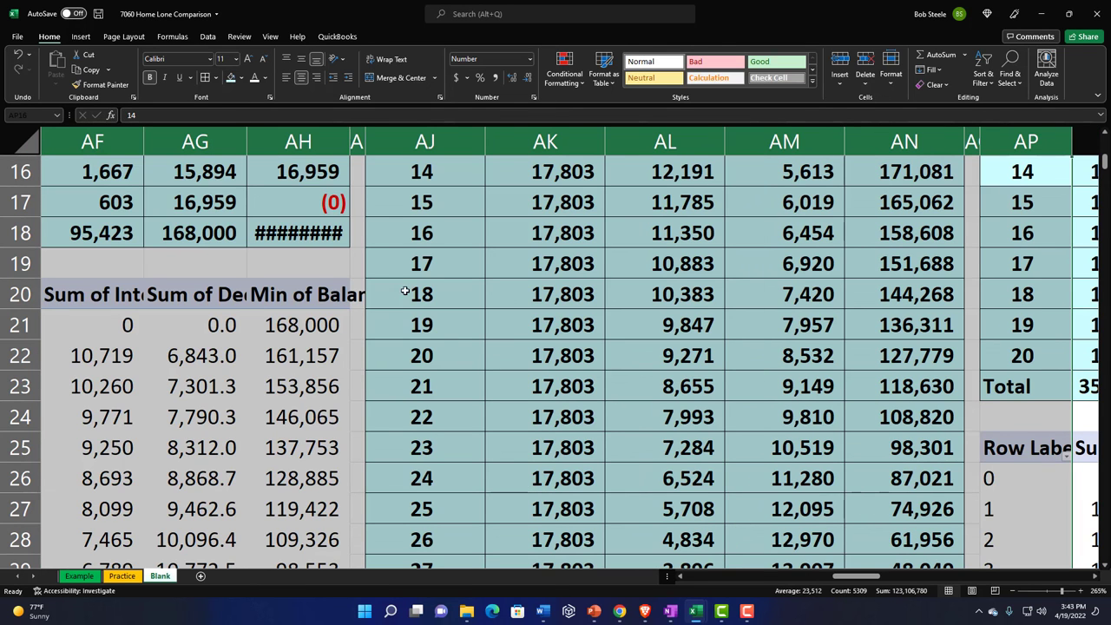
{"action": "left_click", "coordinate": [302, 355]}
Step: Clear the Loan Balance total in cell AH18 of the first loan's yearly summary
{"action": "scroll", "coordinate": [301, 265], "scroll_direction": "up", "scroll_amount": 4}
{"action": "scroll", "coordinate": [318, 231], "scroll_direction": "down", "scroll_amount": 4}
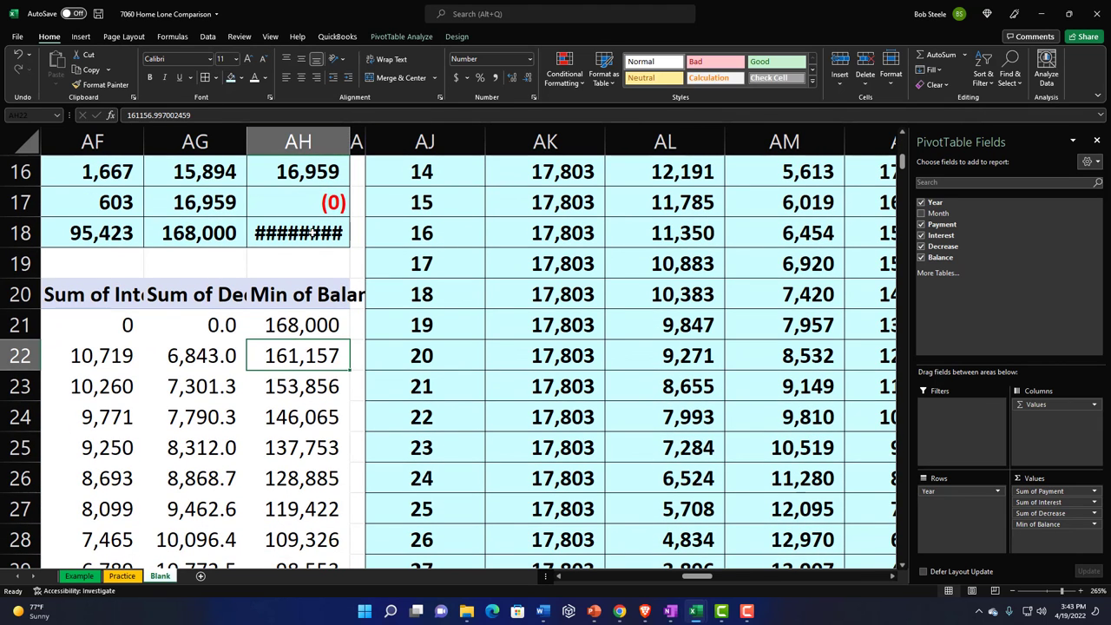
{"action": "left_click", "coordinate": [312, 233]}
{"action": "key", "text": "Delete"}
Step: Go back across row 3 to the loan comparison and examine the Amount, Years, Rate and Payment block in D1:G4
{"action": "scroll", "coordinate": [311, 233], "scroll_direction": "up", "scroll_amount": 5}
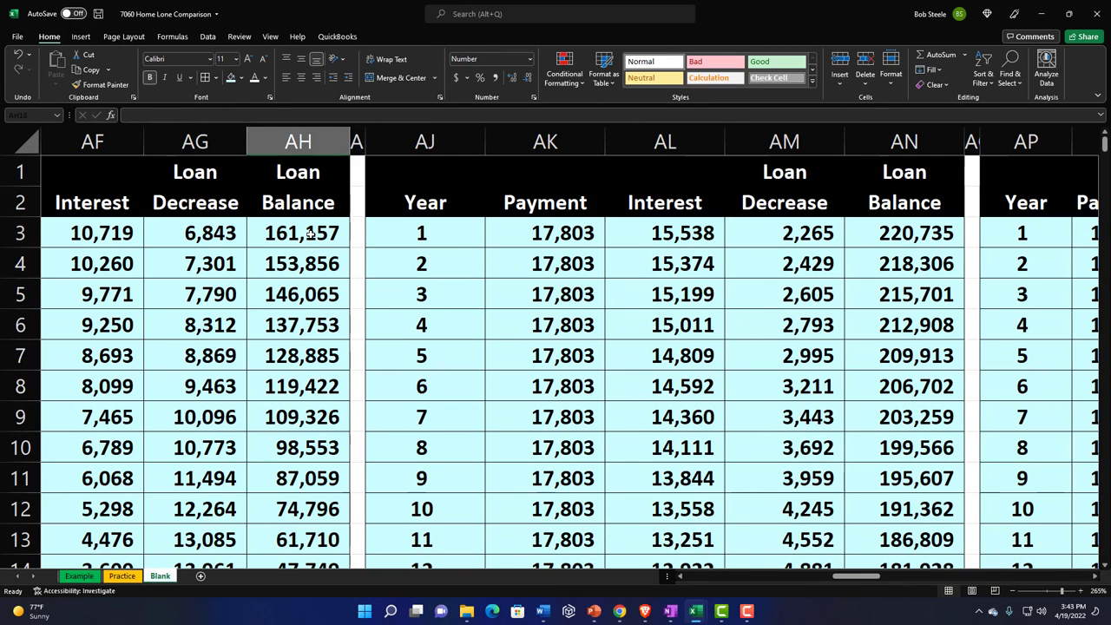
{"action": "left_click", "coordinate": [308, 234]}
{"action": "key", "text": "Left"}
{"action": "key", "text": "Left"}
{"action": "key", "text": "Left"}
{"action": "key", "text": "Left"}
{"action": "key", "text": "Left"}
{"action": "key", "text": "Left"}
{"action": "key", "text": "Left"}
{"action": "key", "text": "Left"}
{"action": "key", "text": "Left"}
{"action": "key", "text": "Left"}
{"action": "key", "text": "Left"}
{"action": "key", "text": "Left"}
{"action": "key", "text": "Left"}
{"action": "key", "text": "Left"}
{"action": "key", "text": "Left"}
{"action": "key", "text": "Left"}
{"action": "key", "text": "Left"}
{"action": "key", "text": "Left"}
{"action": "key", "text": "Left"}
{"action": "key", "text": "Left"}
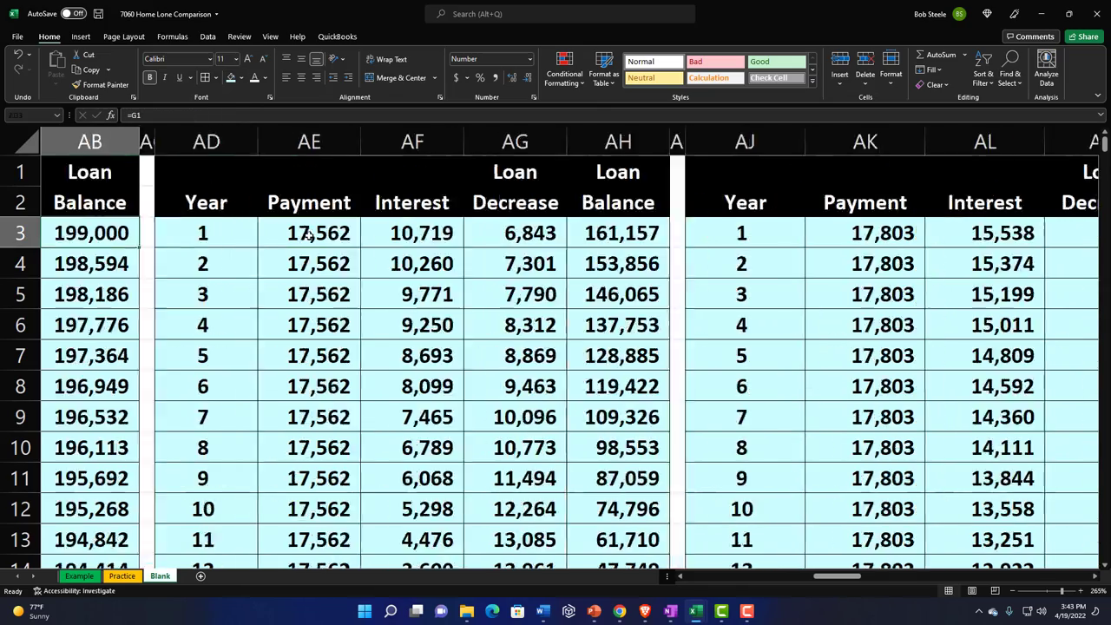
{"action": "key", "text": "Left"}
{"action": "key", "text": "Left"}
{"action": "key", "text": "Left"}
{"action": "key", "text": "Left"}
{"action": "key", "text": "Left"}
{"action": "key", "text": "Left"}
{"action": "key", "text": "Left"}
{"action": "key", "text": "Left"}
{"action": "key", "text": "Left"}
{"action": "key", "text": "Left"}
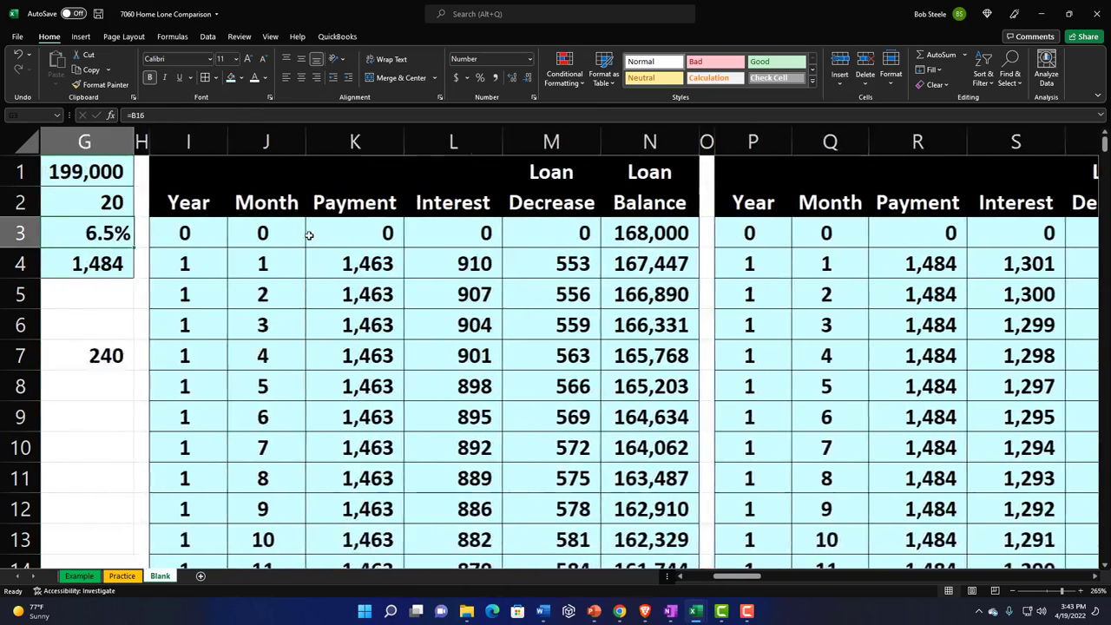
{"action": "key", "text": "Left"}
{"action": "key", "text": "Left"}
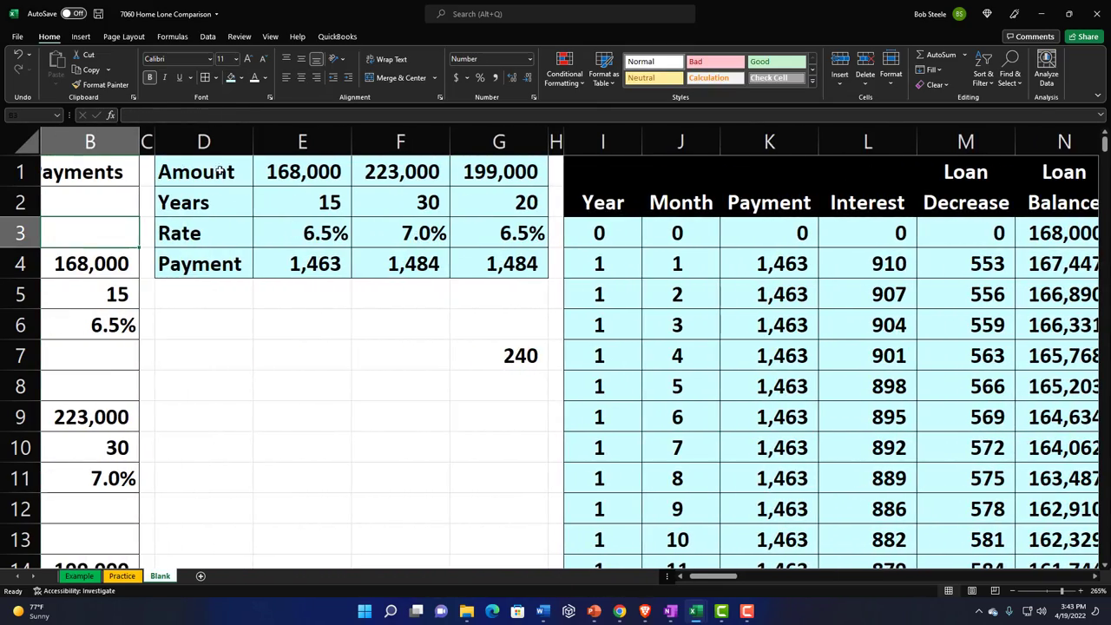
{"action": "left_click_drag", "start_coordinate": [220, 170], "coordinate": [507, 264]}
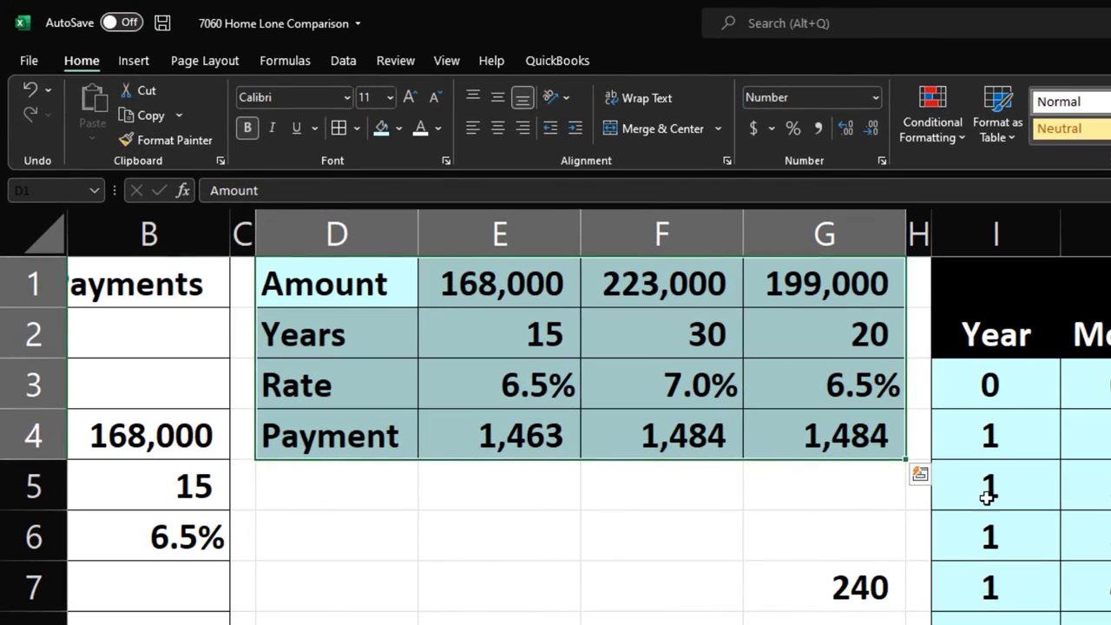
Step: Review the three monthly amortization tables and the first two yearly summaries from column I through column AM
{"action": "left_click", "coordinate": [988, 497]}
{"action": "key", "text": "Right"}
{"action": "key", "text": "Right"}
{"action": "key", "text": "Right"}
{"action": "key", "text": "Right"}
{"action": "key", "text": "Right"}
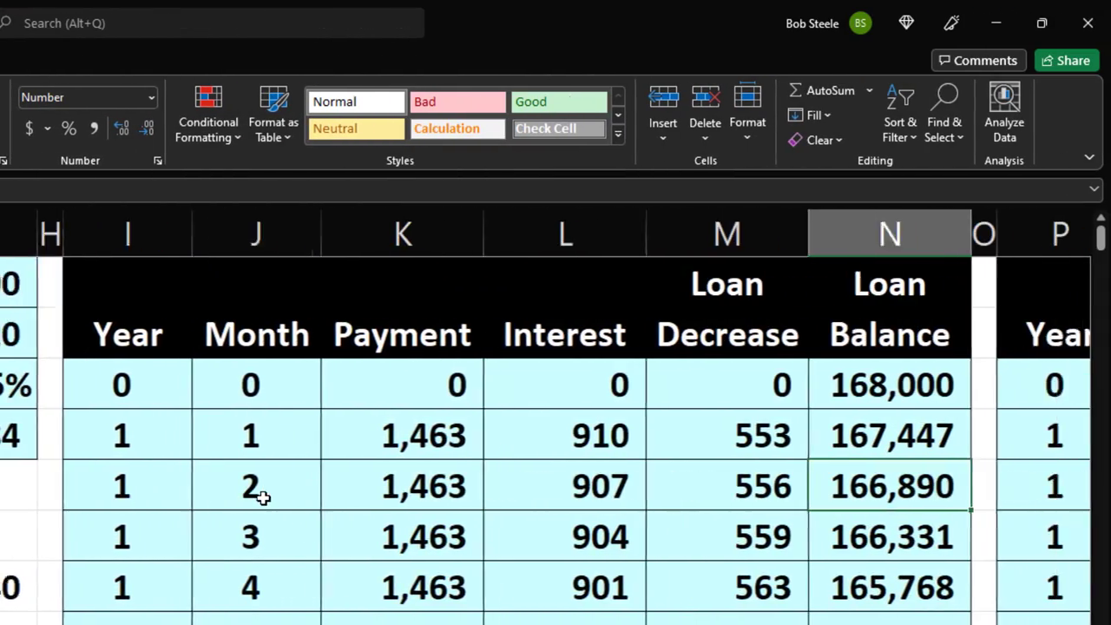
{"action": "key", "text": "Right"}
{"action": "key", "text": "Right"}
{"action": "key", "text": "Right"}
{"action": "key", "text": "Right"}
{"action": "key", "text": "Right"}
{"action": "key", "text": "Right"}
{"action": "key", "text": "Right"}
{"action": "key", "text": "Right"}
{"action": "key", "text": "Right"}
{"action": "key", "text": "Right"}
{"action": "key", "text": "Right"}
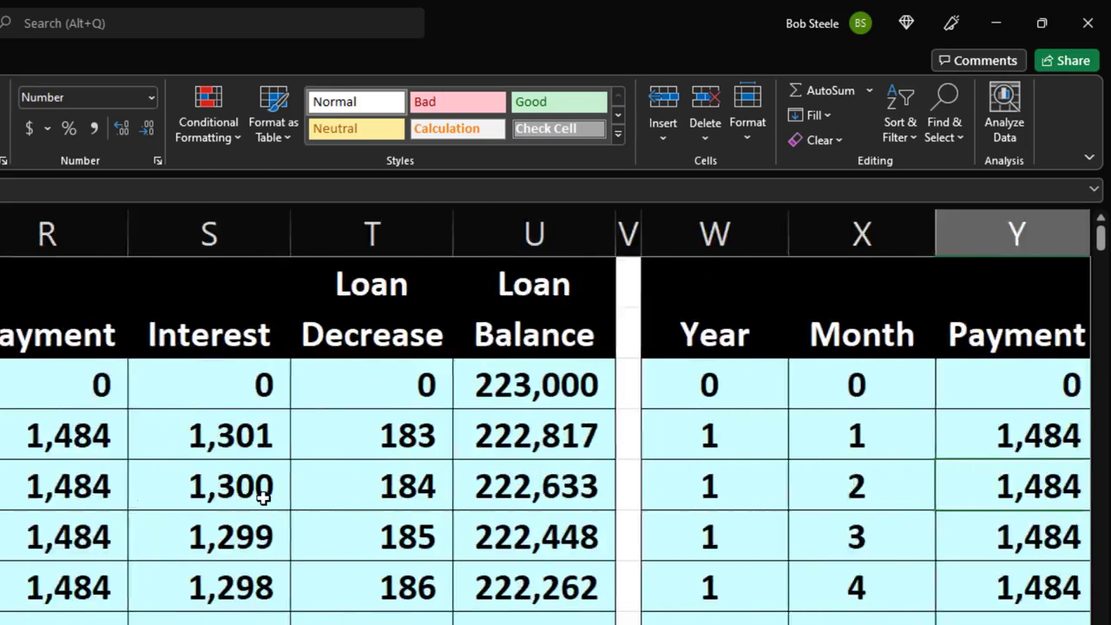
{"action": "key", "text": "Right"}
{"action": "key", "text": "Right"}
{"action": "key", "text": "Right"}
{"action": "key", "text": "Right"}
{"action": "key", "text": "Right"}
{"action": "key", "text": "Right"}
{"action": "key", "text": "Right"}
{"action": "key", "text": "Right"}
{"action": "key", "text": "Right"}
{"action": "key", "text": "Right"}
{"action": "key", "text": "Right"}
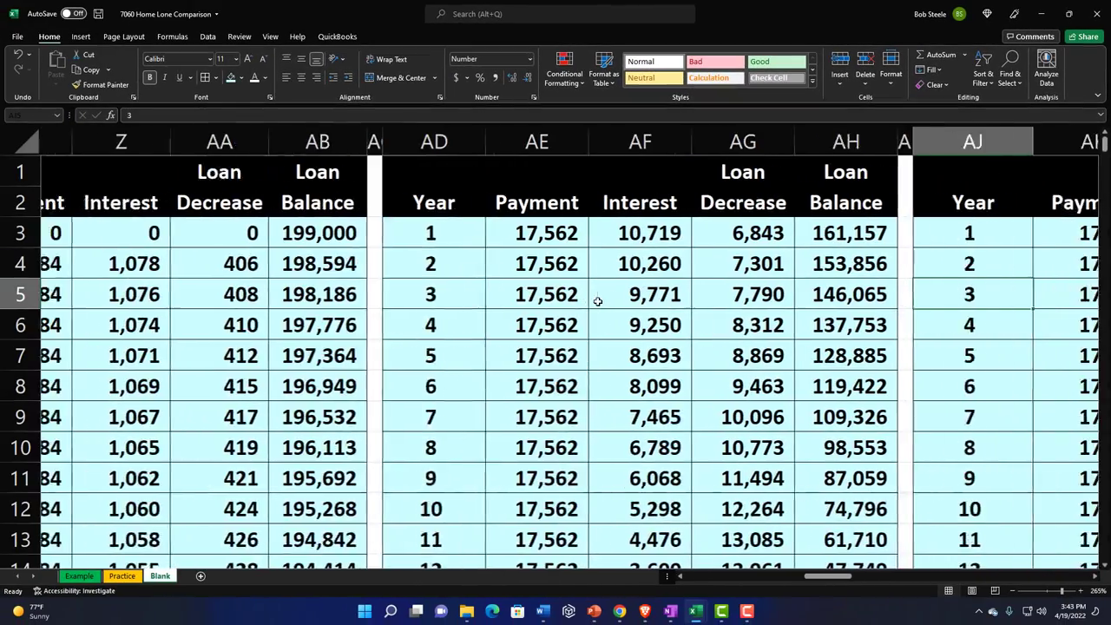
{"action": "key", "text": "Right"}
{"action": "key", "text": "Right"}
{"action": "key", "text": "Right"}
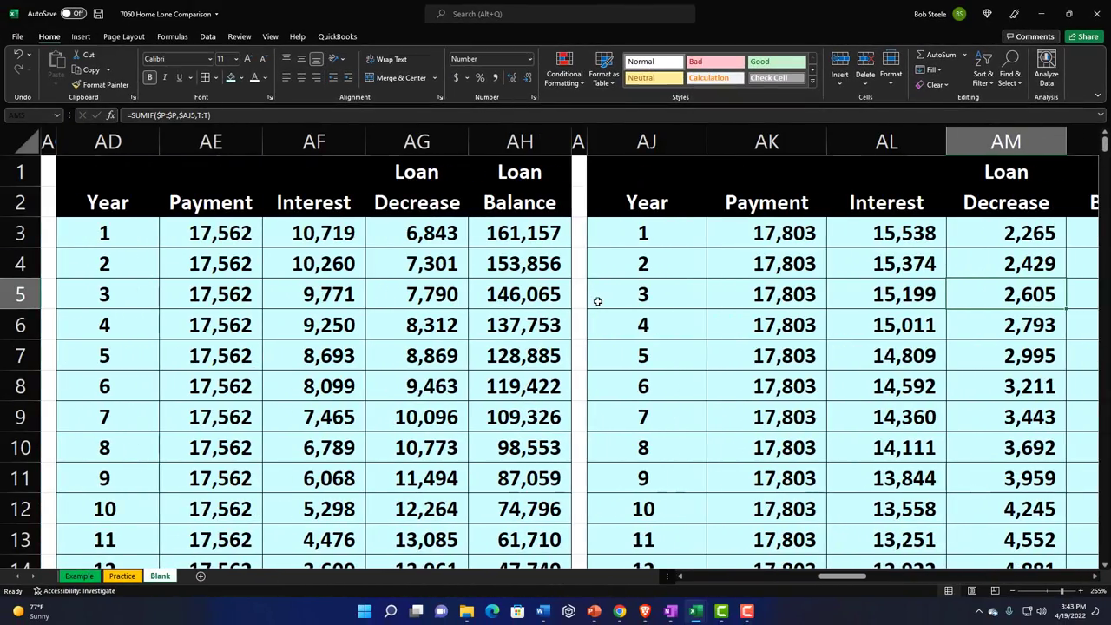
Step: Narrow columns AJ through AN of the second loan's yearly summary to one equal width
{"action": "left_click_drag", "start_coordinate": [662, 156], "coordinate": [1025, 176]}
{"action": "left_click_drag", "start_coordinate": [1067, 142], "coordinate": [1022, 142]}
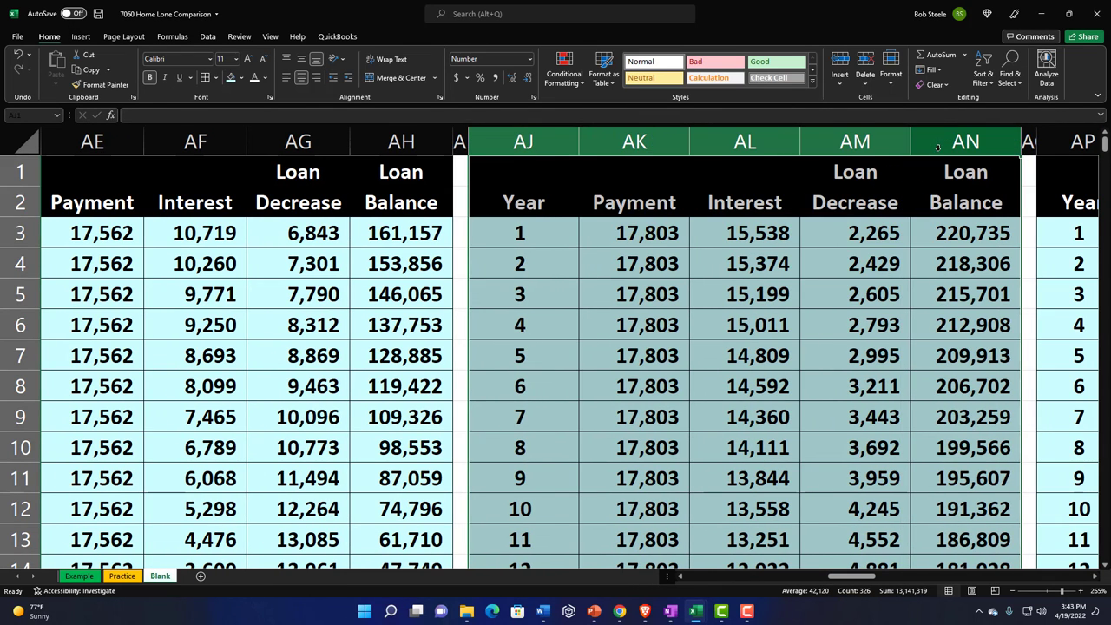
{"action": "left_click_drag", "start_coordinate": [910, 140], "coordinate": [894, 137]}
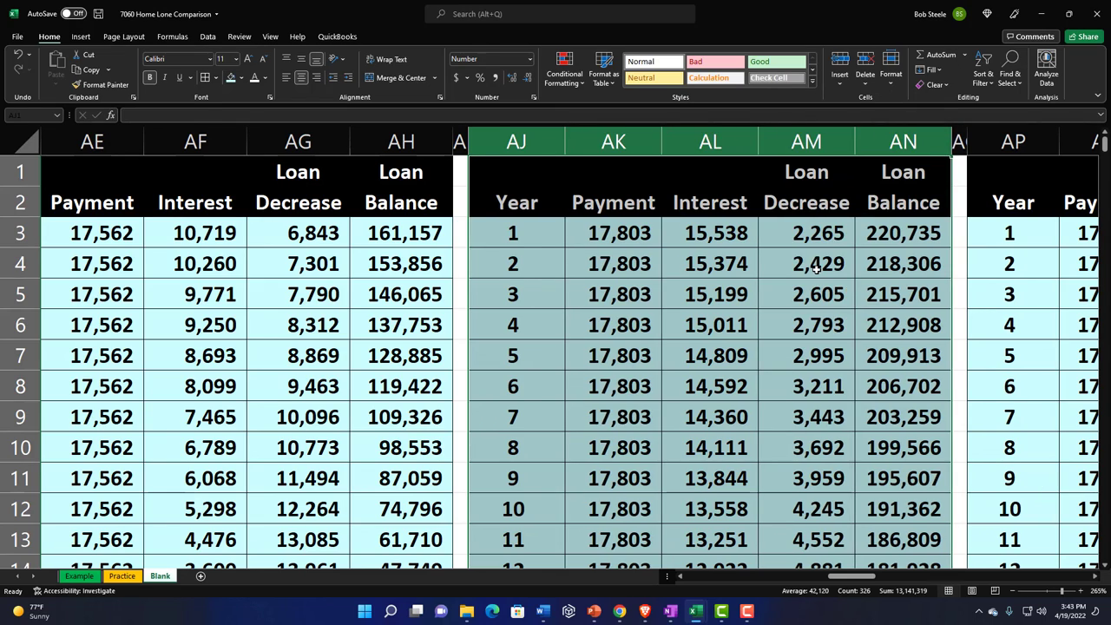
Step: Examine the third loan's yearly summary in columns AP through AT beside the second loan's
{"action": "left_click", "coordinate": [816, 269]}
{"action": "key", "text": "Right"}
{"action": "key", "text": "Right"}
{"action": "key", "text": "Right"}
{"action": "key", "text": "Right"}
{"action": "key", "text": "Right"}
{"action": "key", "text": "Right"}
{"action": "key", "text": "Right"}
{"action": "key", "text": "Right"}
{"action": "key", "text": "Right"}
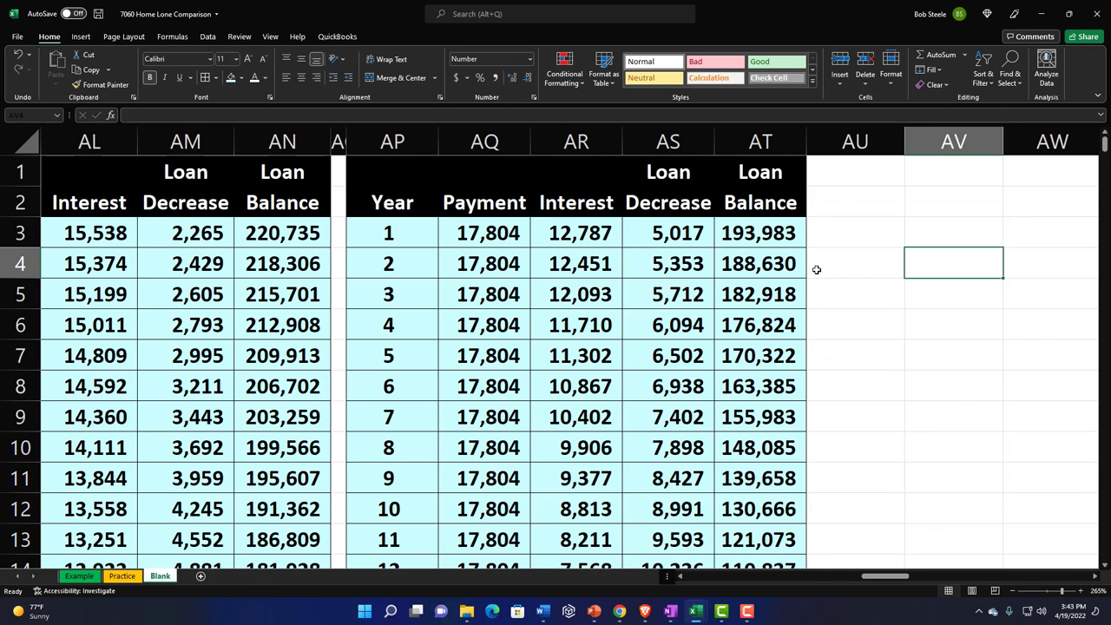
Step: Switch to Chrome to view the online loan calculator's amortization schedule, and return to the start of the Excel worksheet
{"action": "left_click", "coordinate": [619, 610]}
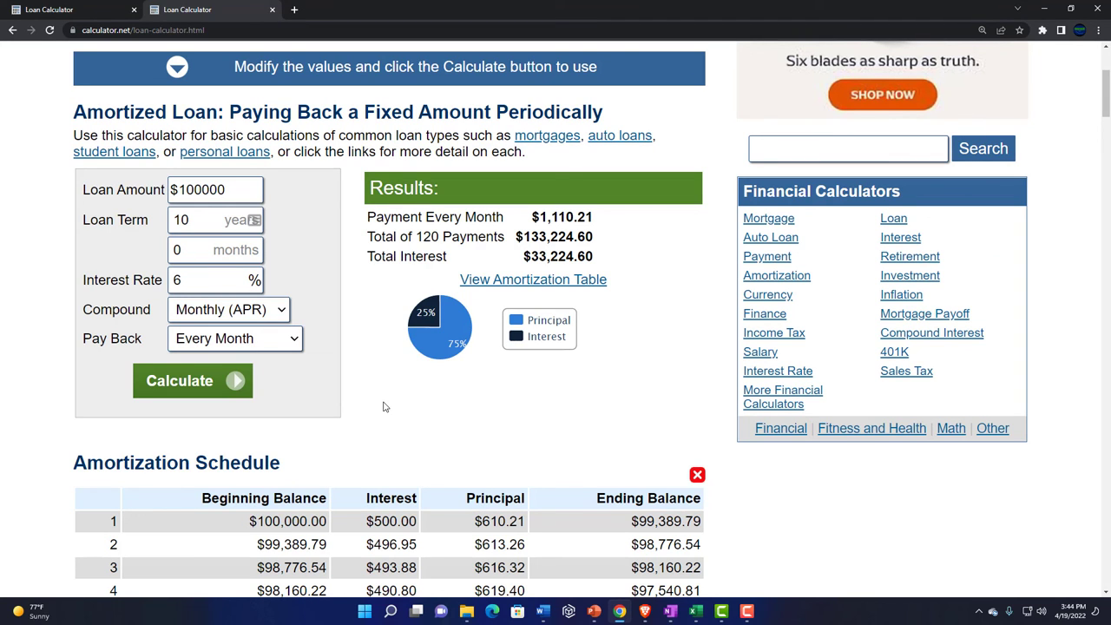
{"action": "scroll", "coordinate": [385, 407], "scroll_direction": "down", "scroll_amount": 2}
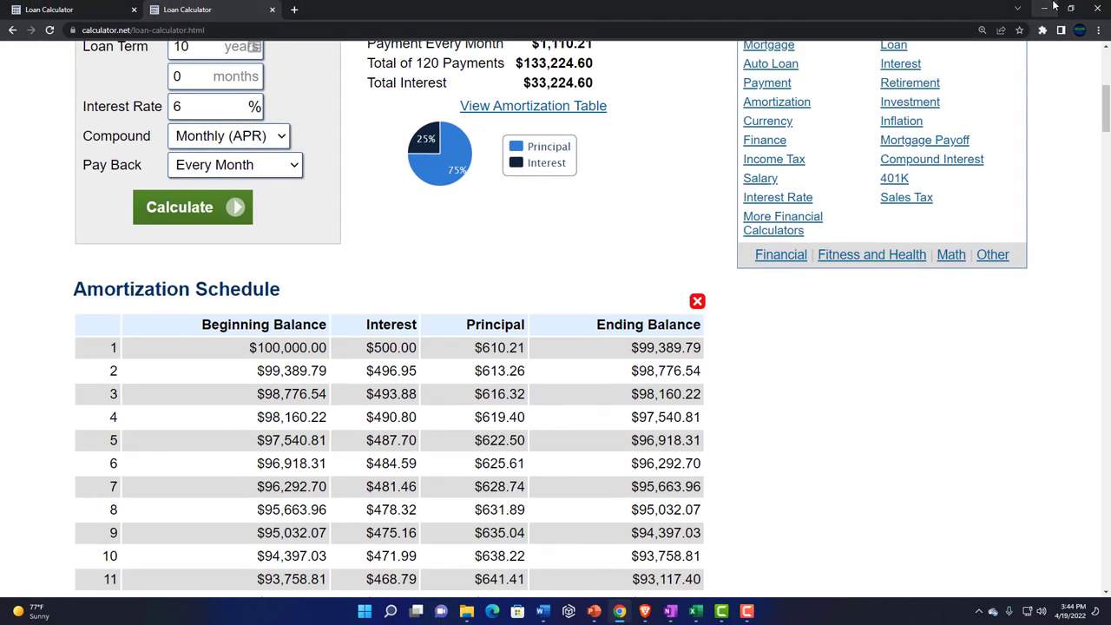
{"action": "left_click", "coordinate": [1045, 9]}
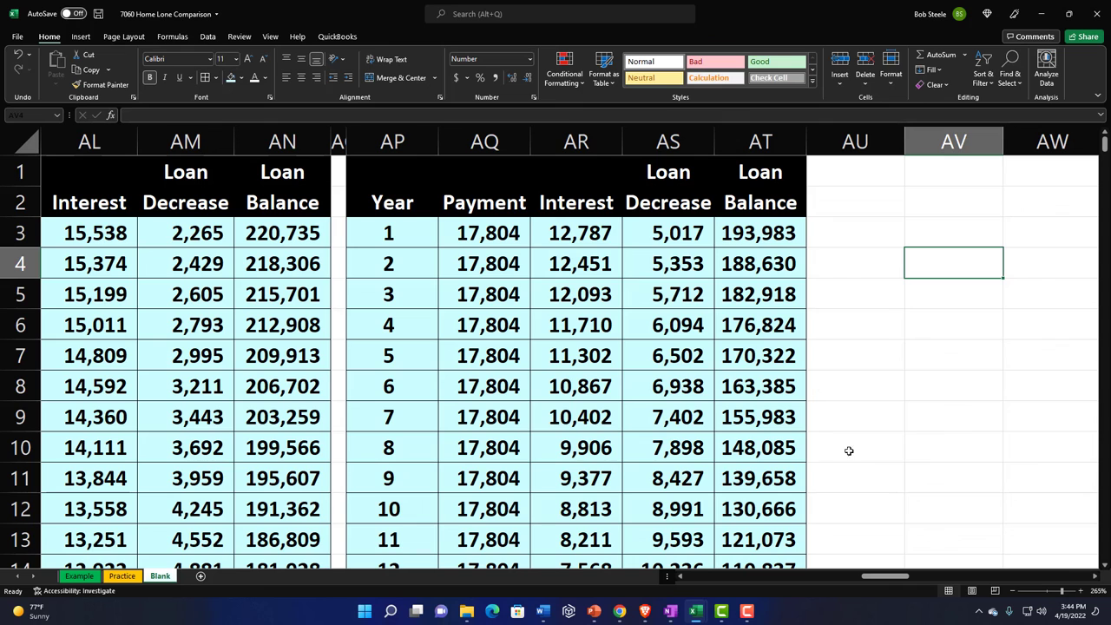
{"action": "left_click_drag", "start_coordinate": [885, 575], "coordinate": [623, 576]}
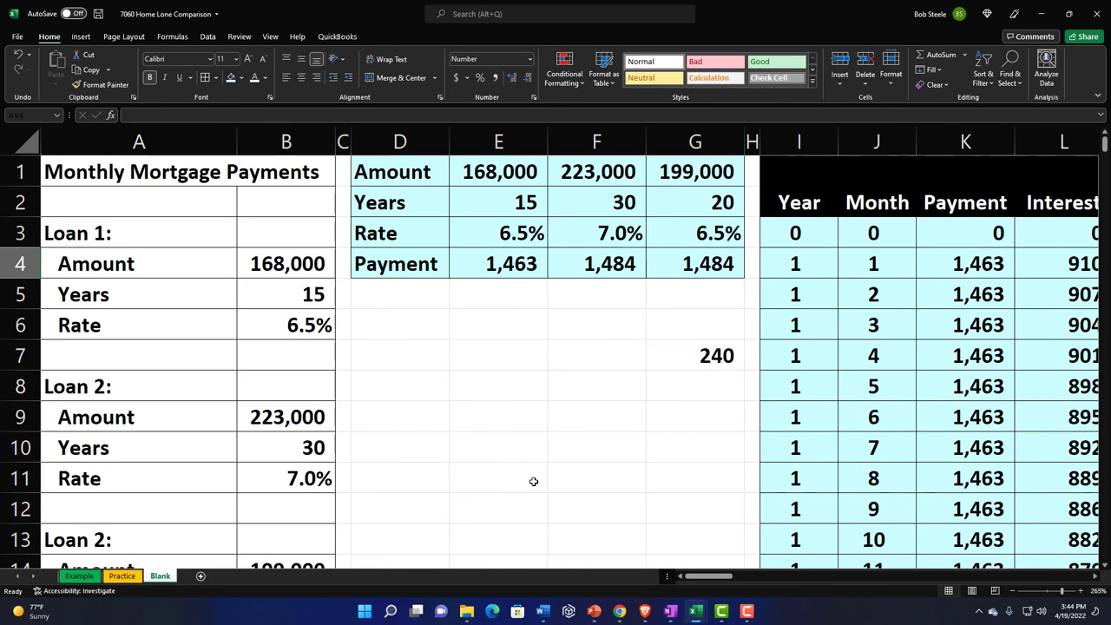